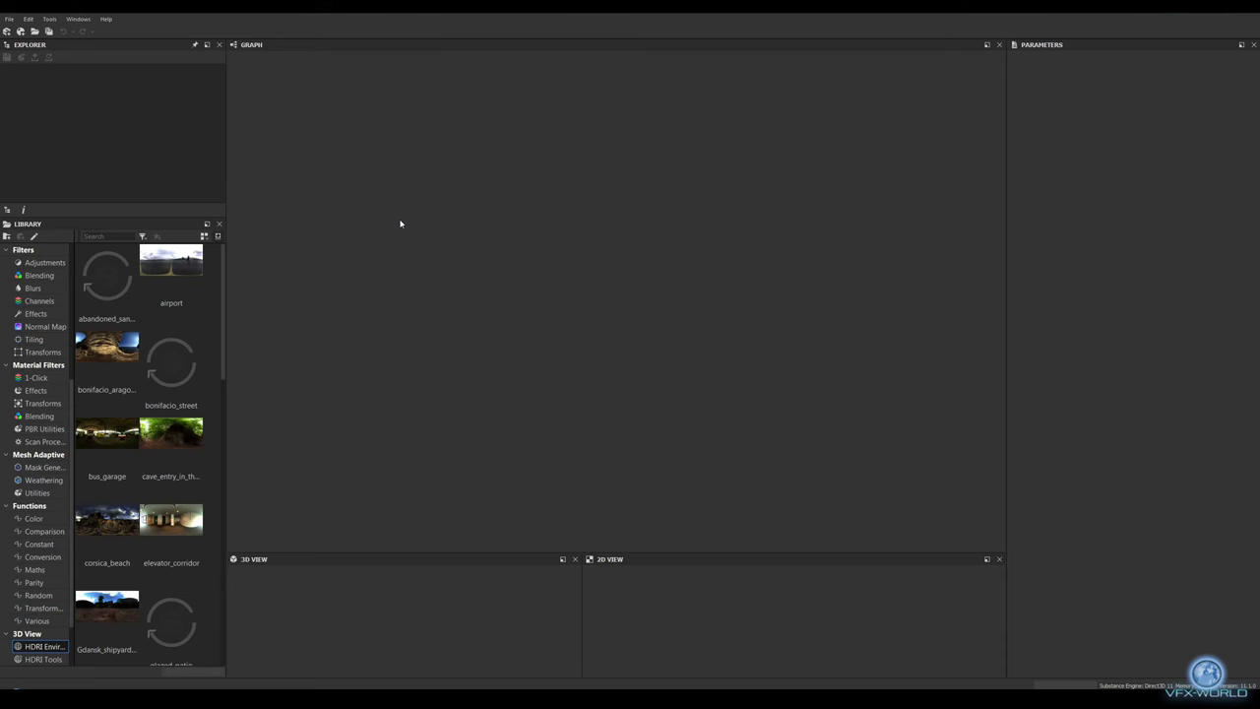
Step: Create a new Substance graph, New_Graph, from a template in an unsaved package
{"action": "left_click", "coordinate": [8, 19]}
{"action": "left_click", "coordinate": [59, 25]}
{"action": "left_click", "coordinate": [736, 454]}
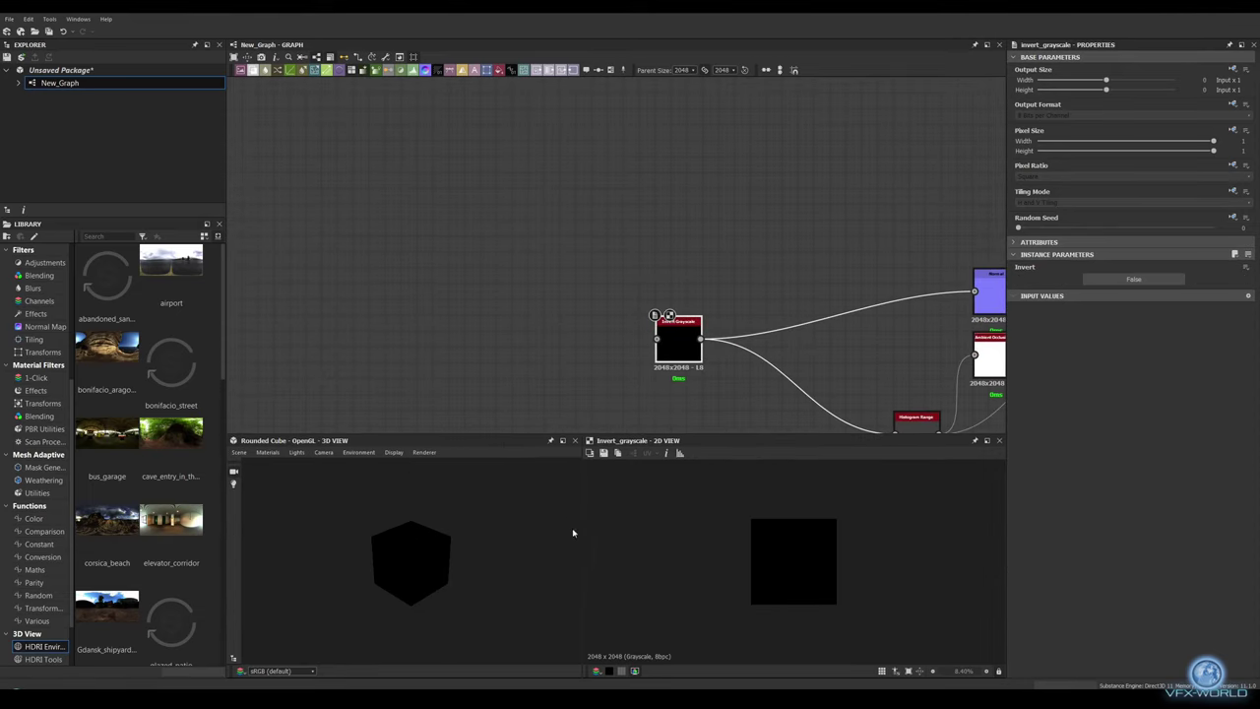
Step: Add a Tile Sampler with X Amount 9 and Y Amount 38
{"action": "left_click_drag", "start_coordinate": [581, 532], "coordinate": [718, 533]}
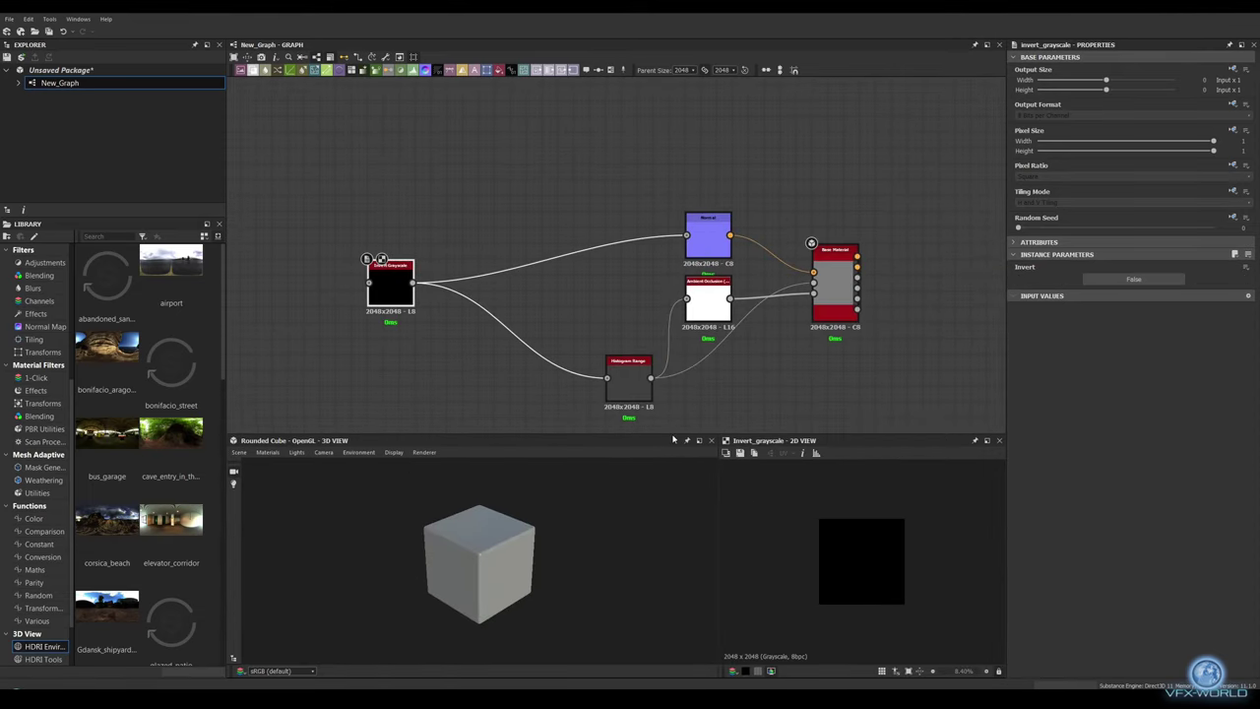
{"action": "left_click_drag", "start_coordinate": [673, 439], "coordinate": [674, 370]}
{"action": "key", "text": "space"}
{"action": "type", "text": "til"}
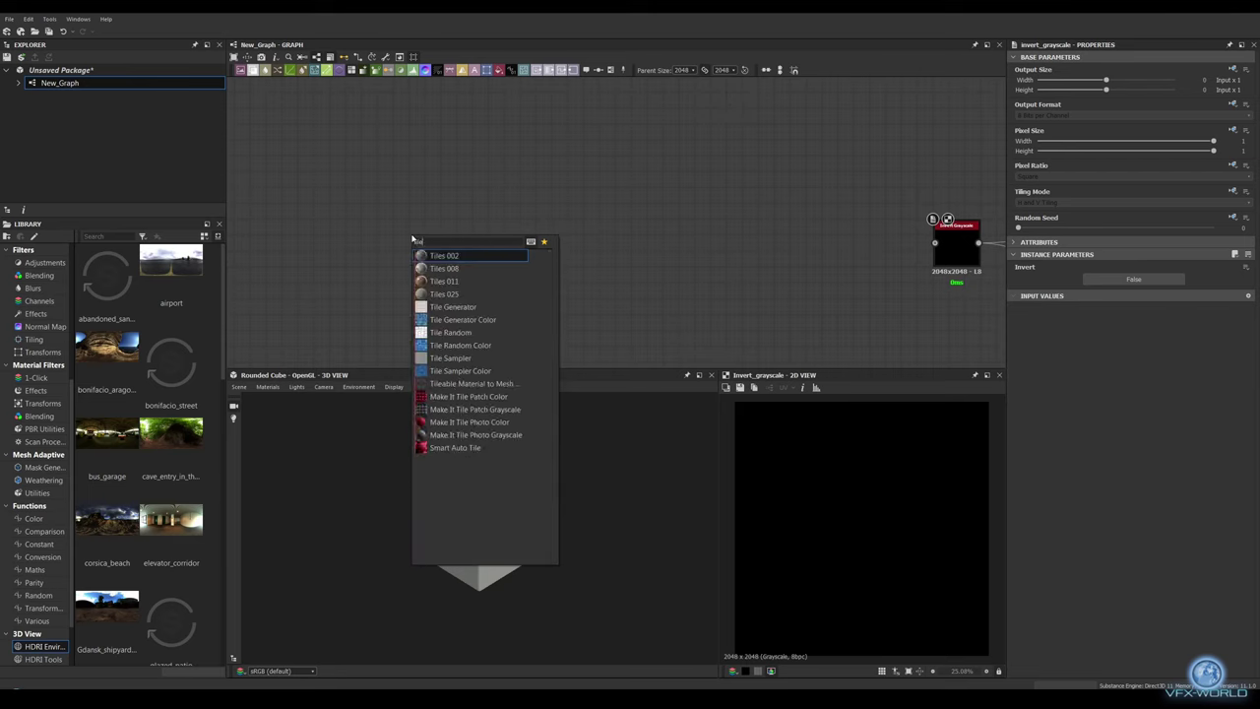
{"action": "left_click", "coordinate": [449, 357]}
{"action": "type", "text": "9"}
{"action": "key", "text": "Tab"}
{"action": "type", "text": "38"}
{"action": "key", "text": "Return"}
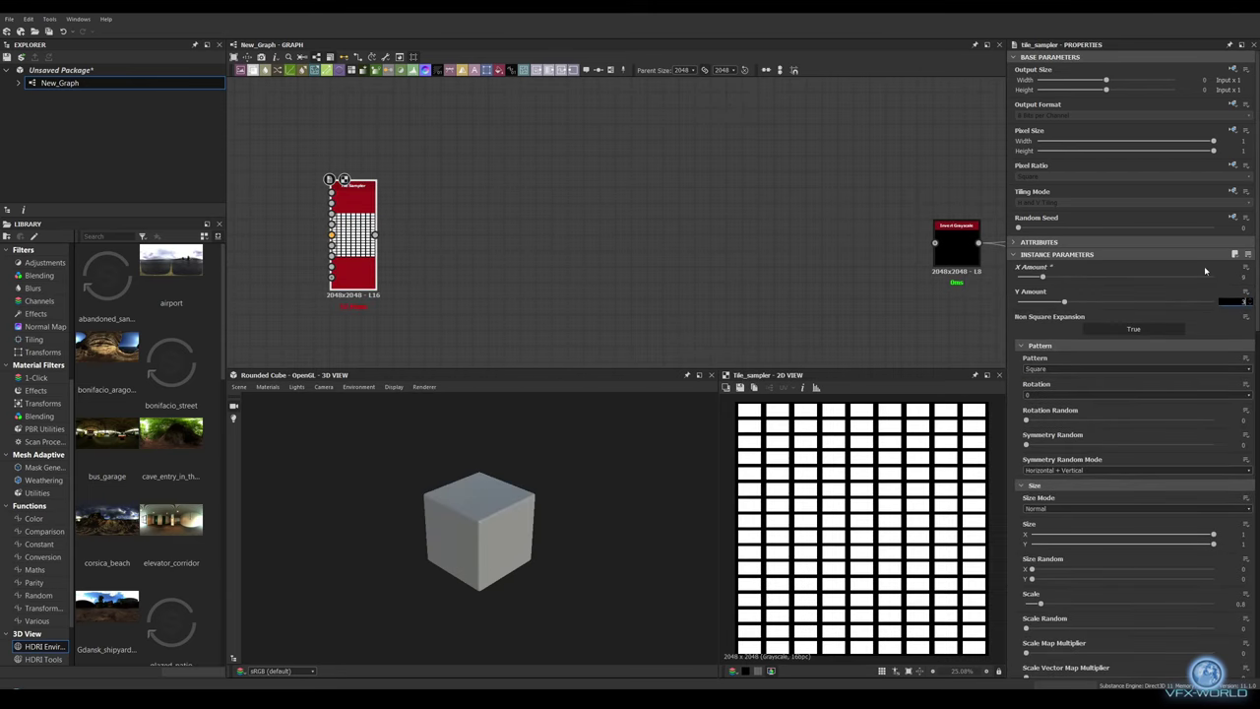
Step: Randomize the bar sizes, shrink the bars, and offset alternating rows by about half a tile
{"action": "left_click_drag", "start_coordinate": [1068, 569], "coordinate": [1162, 581]}
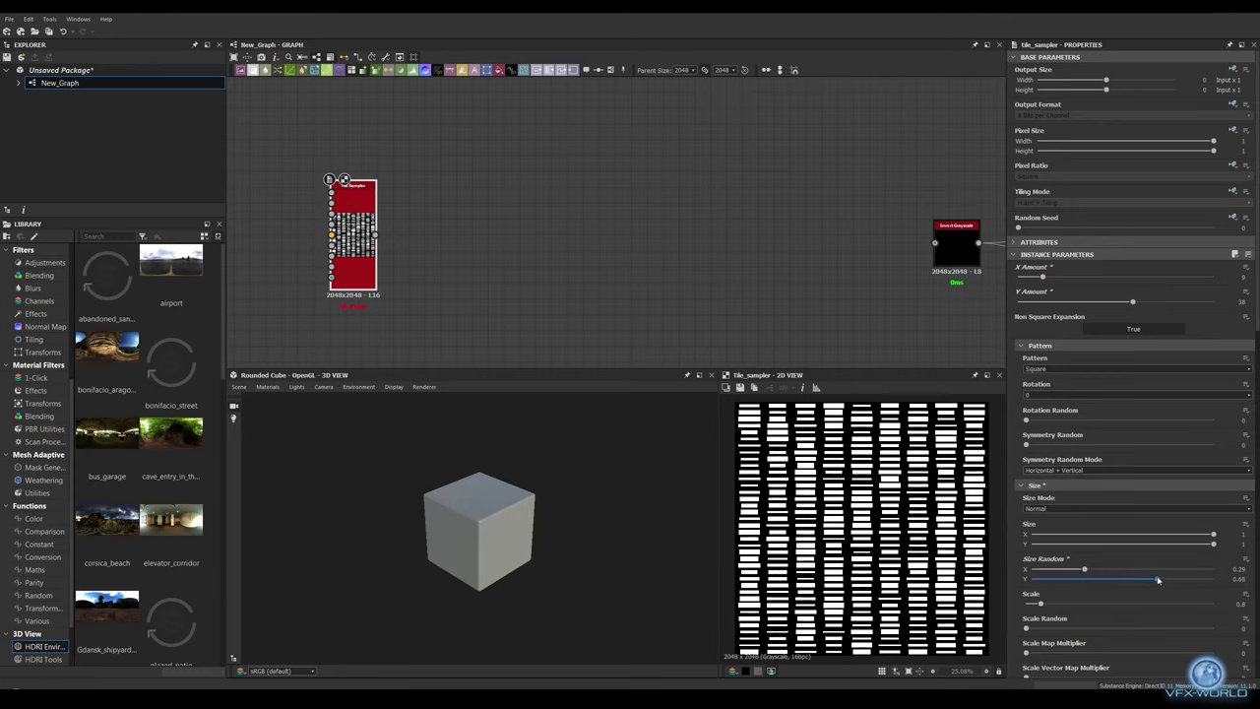
{"action": "mouse_move", "coordinate": [1071, 606]}
{"action": "left_mouse_down"}
{"action": "mouse_move", "coordinate": [1035, 612]}
{"action": "mouse_move", "coordinate": [1106, 628]}
{"action": "left_mouse_up"}
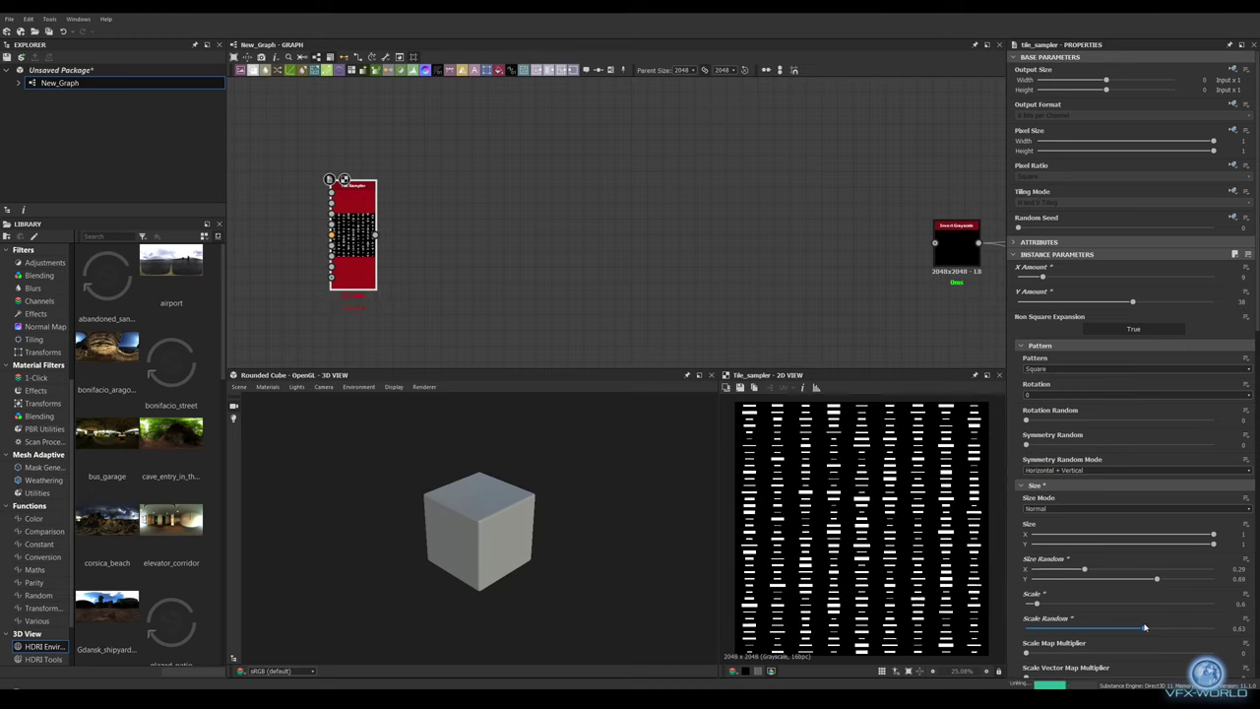
{"action": "scroll", "coordinate": [1196, 619], "scroll_direction": "down", "scroll_amount": 3}
{"action": "scroll", "coordinate": [1196, 619], "scroll_direction": "down", "scroll_amount": 3}
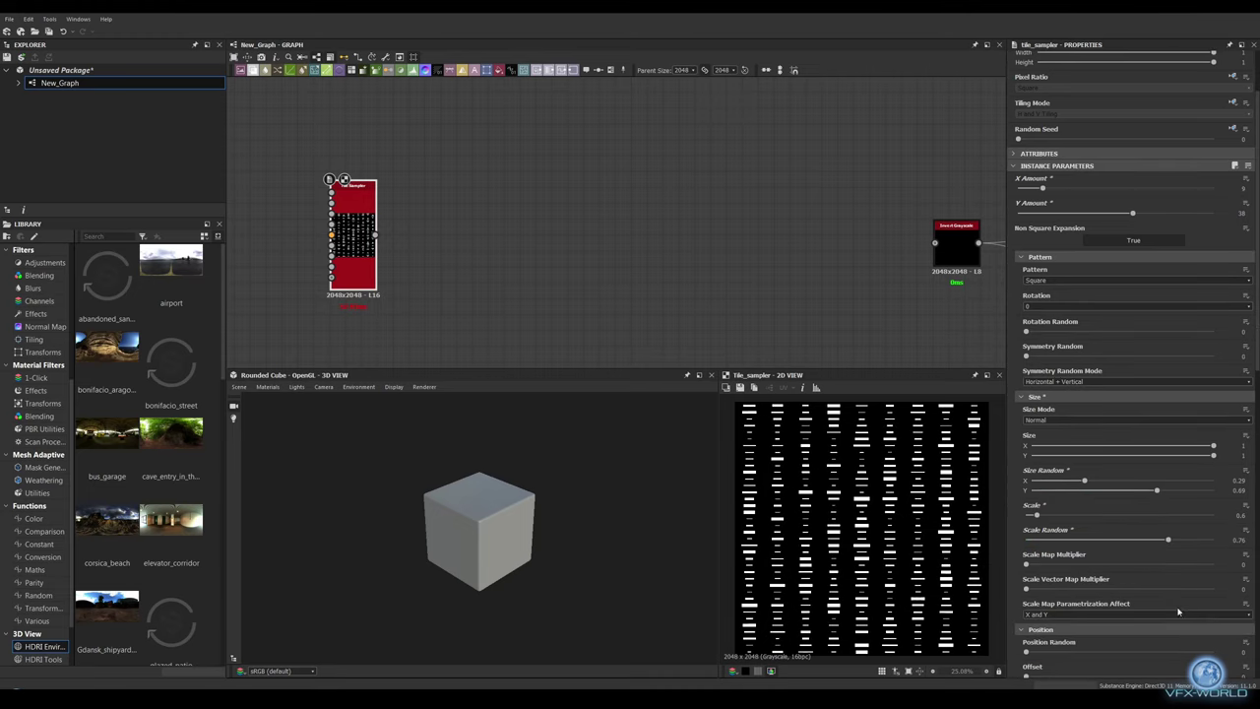
{"action": "left_click_drag", "start_coordinate": [1027, 564], "coordinate": [1029, 567]}
{"action": "left_click_drag", "start_coordinate": [1112, 598], "coordinate": [1119, 598]}
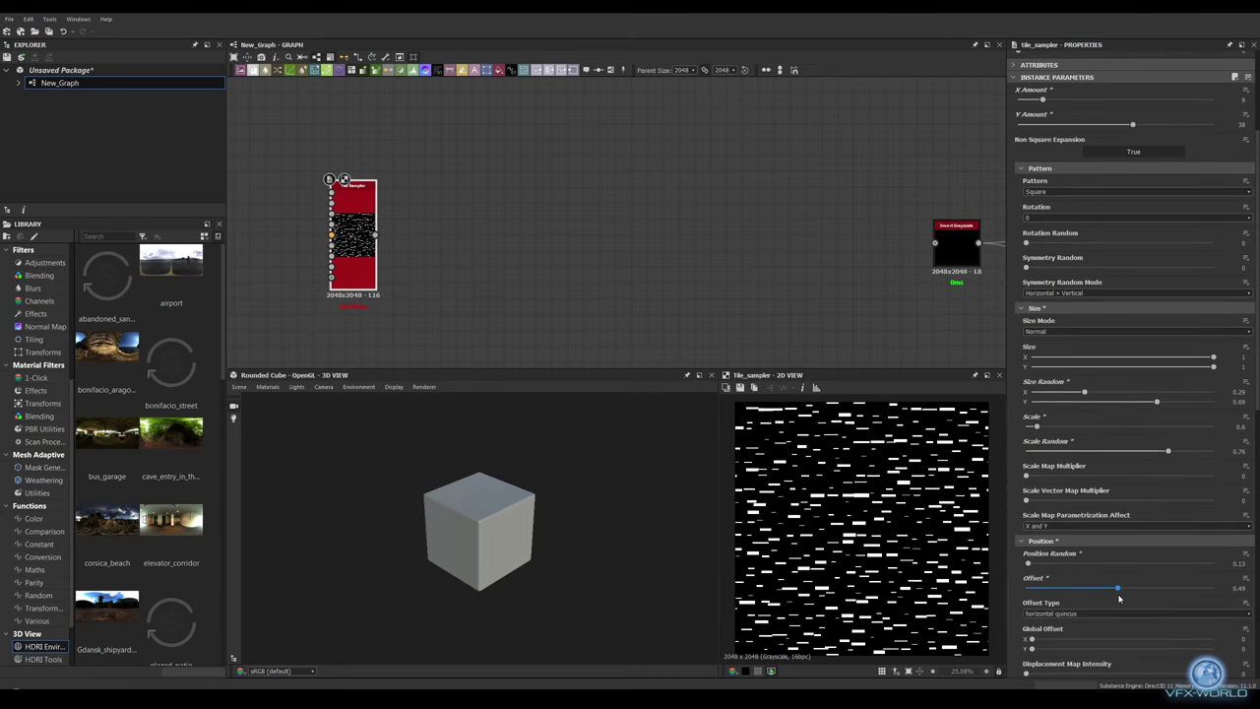
{"action": "scroll", "coordinate": [1143, 588], "scroll_direction": "down", "scroll_amount": 5}
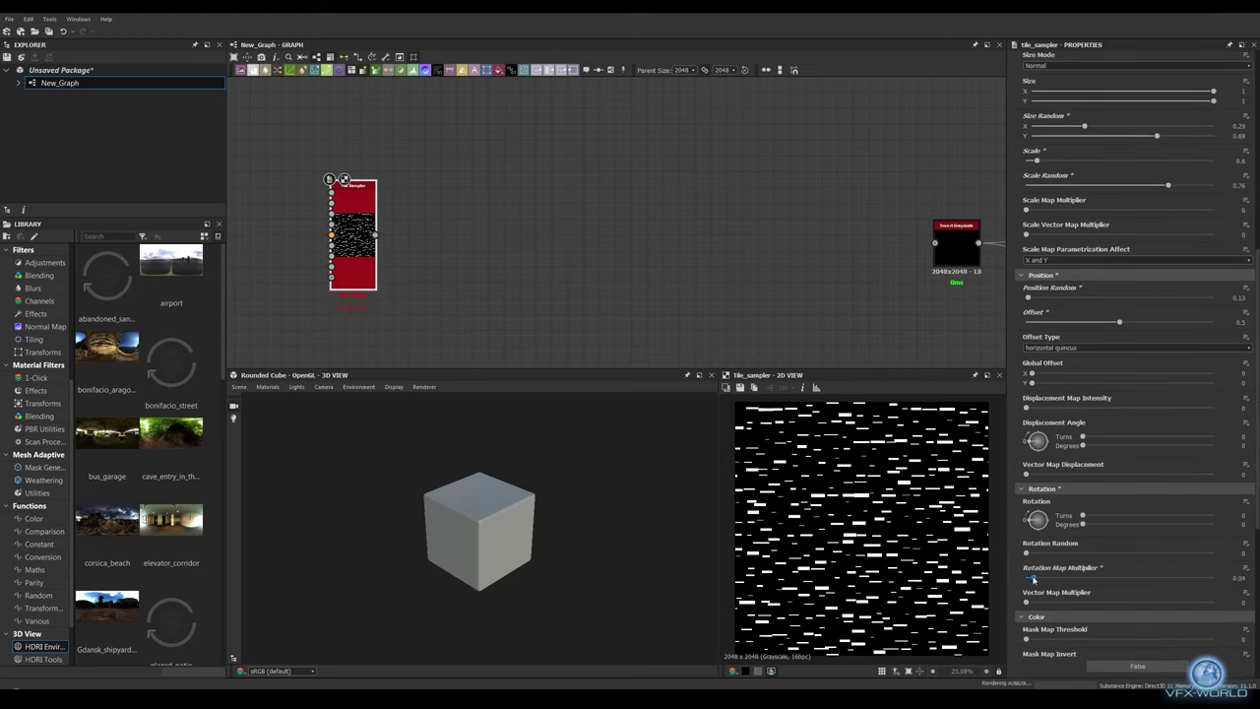
{"action": "scroll", "coordinate": [1056, 557], "scroll_direction": "down", "scroll_amount": 3}
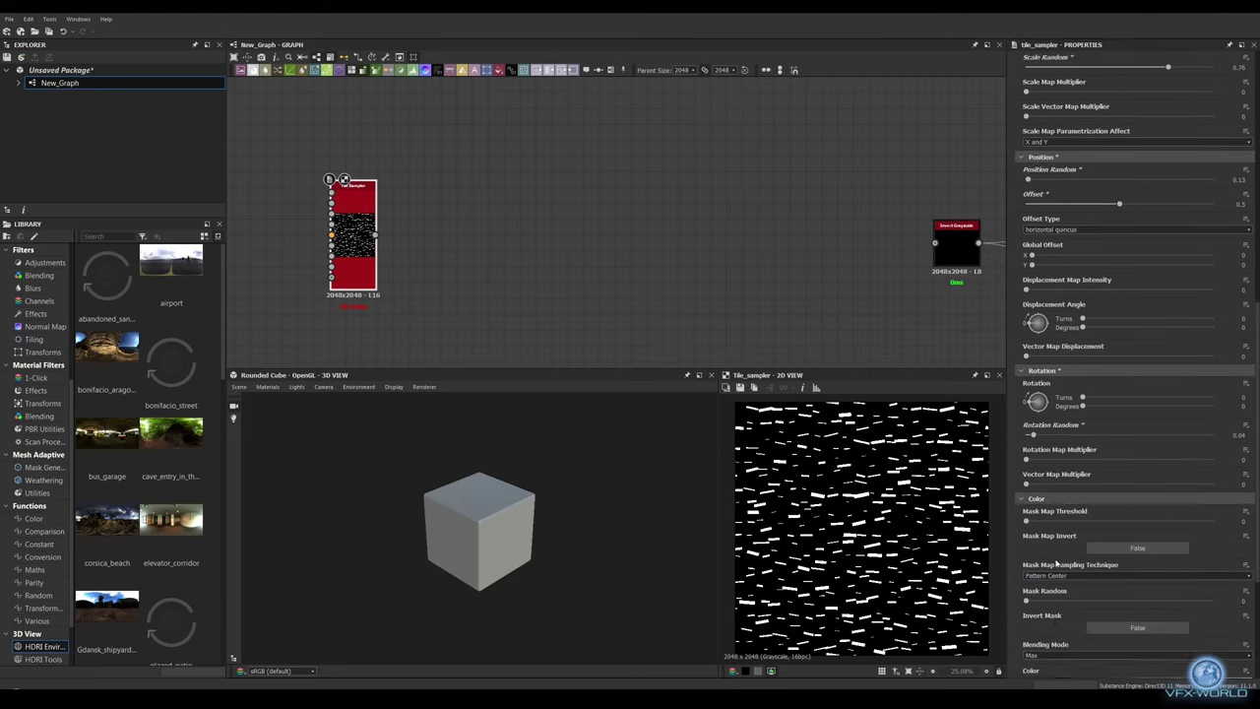
{"action": "scroll", "coordinate": [1060, 565], "scroll_direction": "down", "scroll_amount": 3}
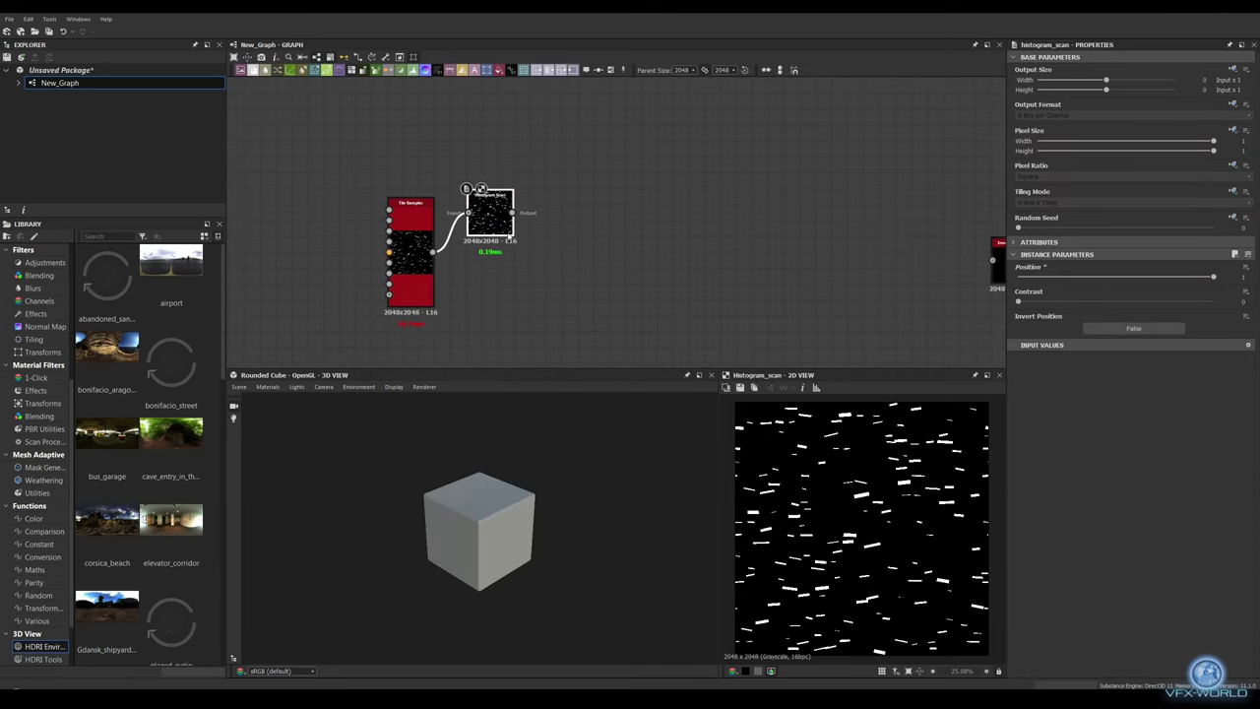
Step: Add a Distance node fed by the Tile Sampler, Maximum Distance 3000, into Invert Grayscale
{"action": "left_click_drag", "start_coordinate": [512, 213], "coordinate": [555, 252]}
{"action": "left_click", "coordinate": [601, 374]}
{"action": "left_click_drag", "start_coordinate": [435, 251], "coordinate": [553, 248]}
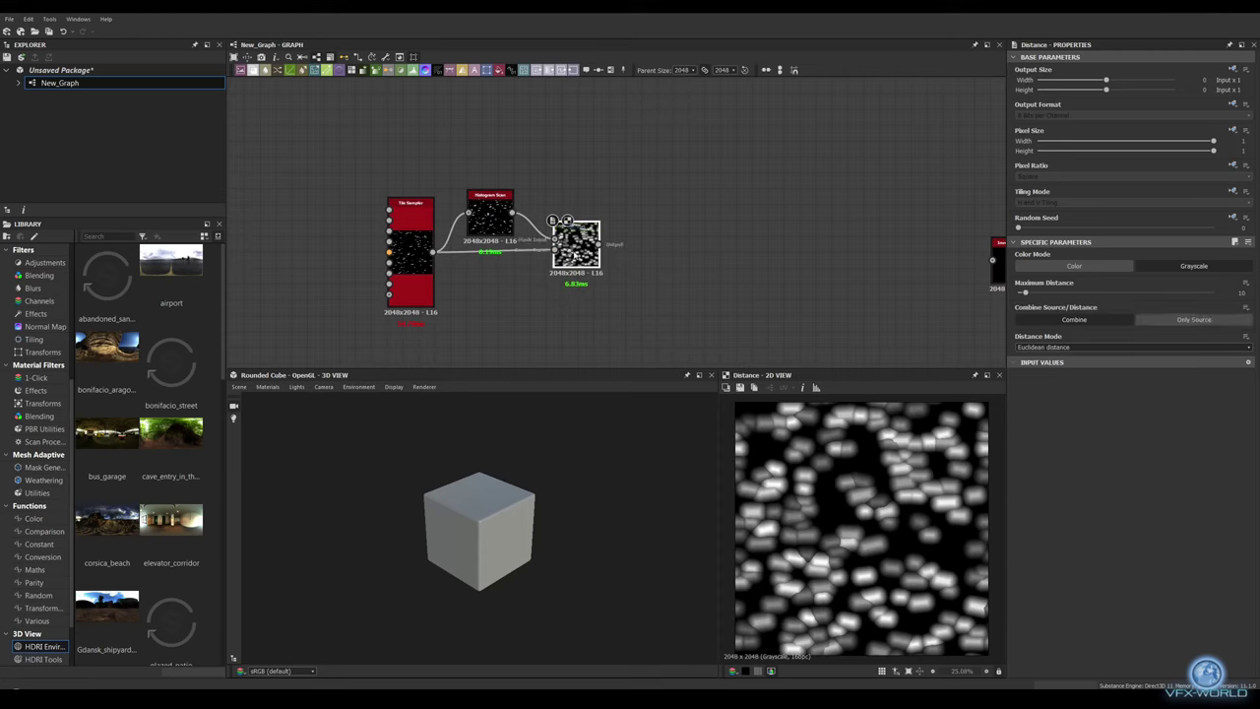
{"action": "key", "text": "Return"}
{"action": "middle_click_drag", "start_coordinate": [725, 238], "coordinate": [561, 232]}
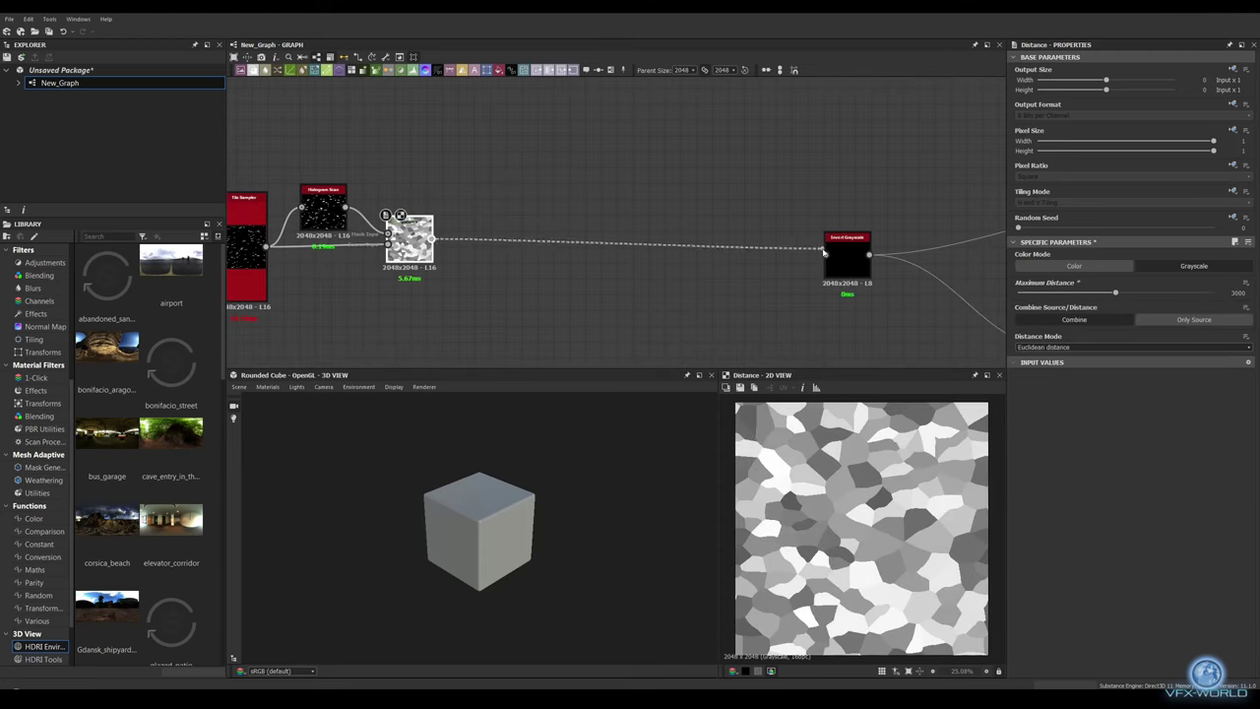
{"action": "left_click_drag", "start_coordinate": [824, 253], "coordinate": [825, 254]}
Step: Preview on a Rounded Cylinder with the tessellation shader, raise tessellation, and widen stone gaps
{"action": "left_click", "coordinate": [239, 386]}
{"action": "left_click", "coordinate": [295, 517]}
{"action": "left_click", "coordinate": [267, 386]}
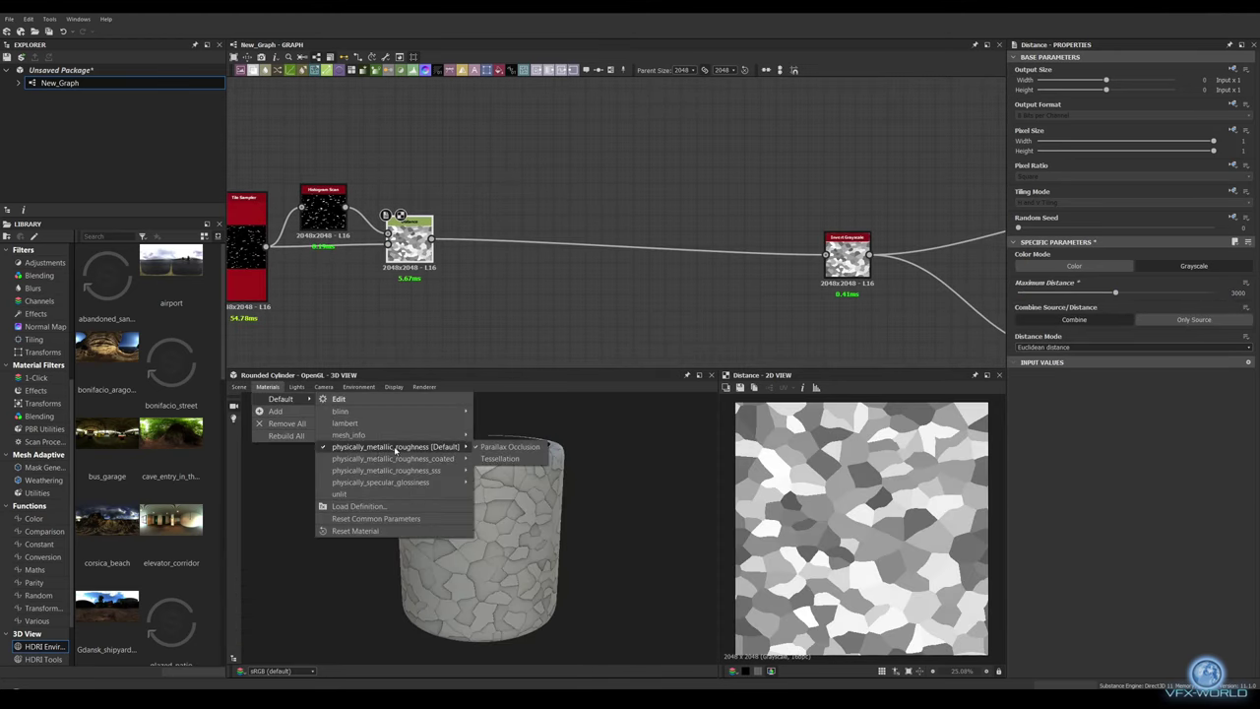
{"action": "left_click", "coordinate": [395, 446]}
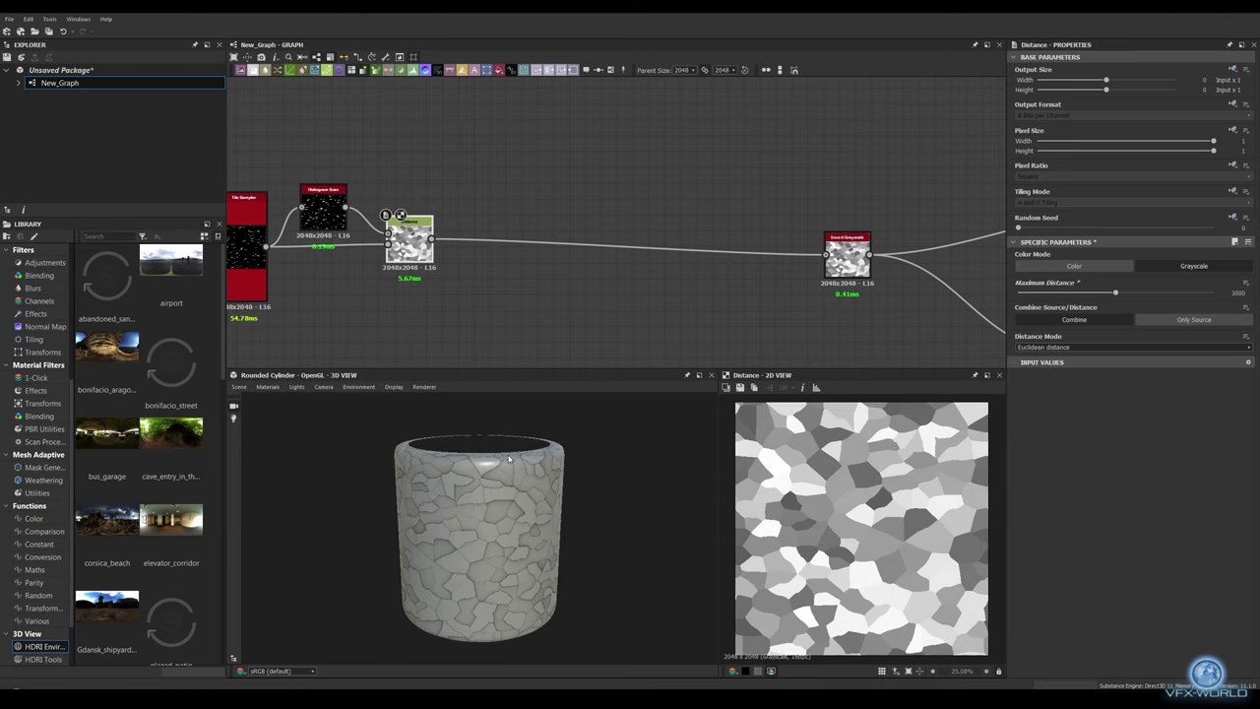
{"action": "left_click", "coordinate": [277, 389]}
{"action": "left_click", "coordinate": [506, 449]}
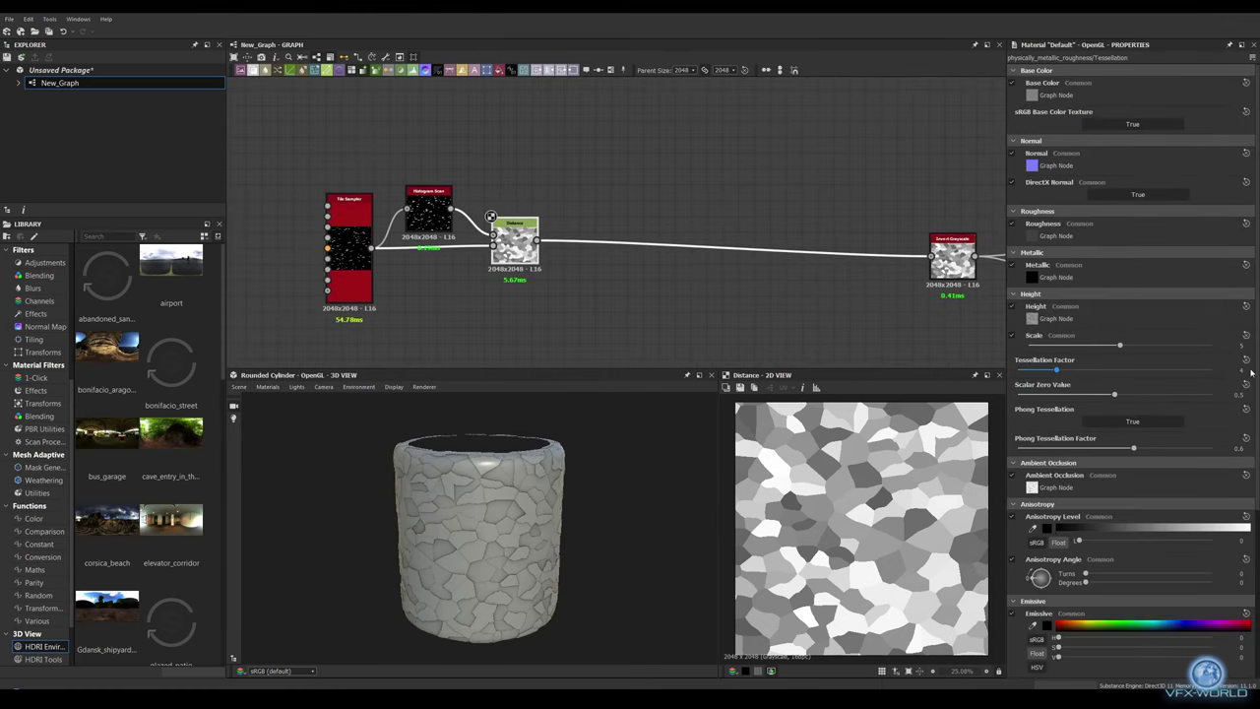
{"action": "scroll", "coordinate": [491, 529], "scroll_direction": "up", "scroll_amount": 5}
{"action": "middle_click_drag", "start_coordinate": [570, 296], "coordinate": [533, 294]}
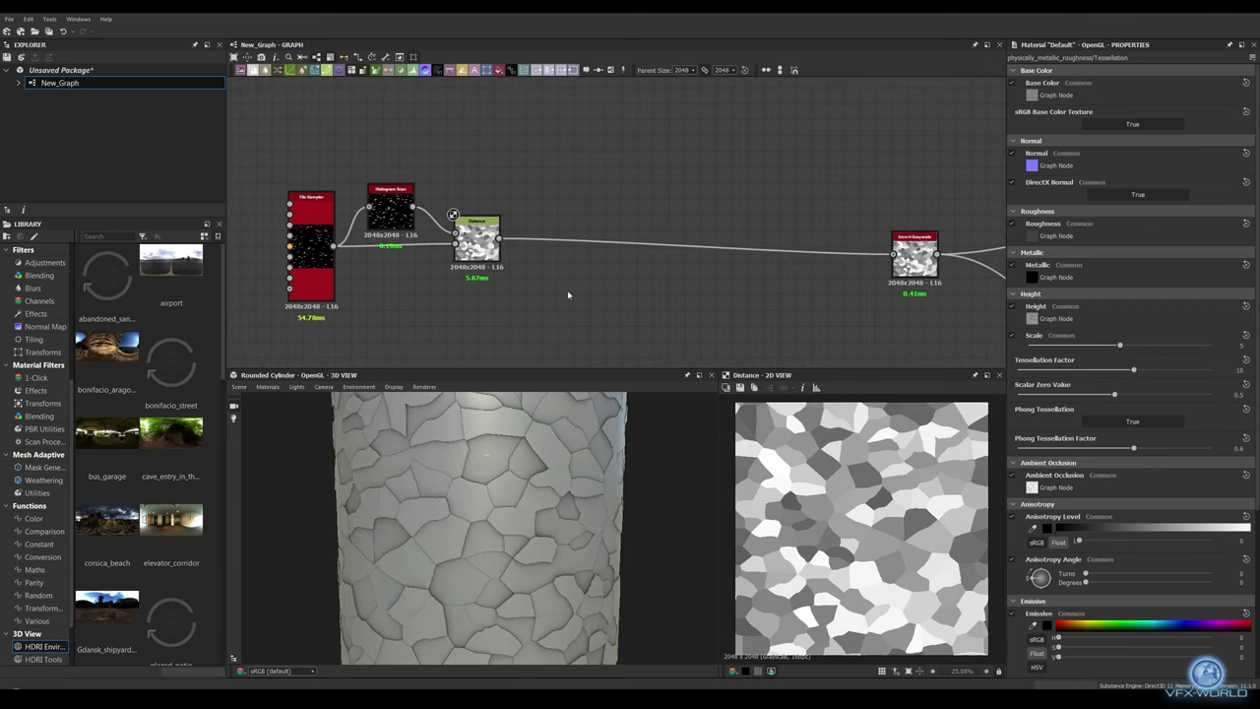
{"action": "left_click", "coordinate": [476, 239]}
{"action": "left_click_drag", "start_coordinate": [1020, 277], "coordinate": [1035, 277]}
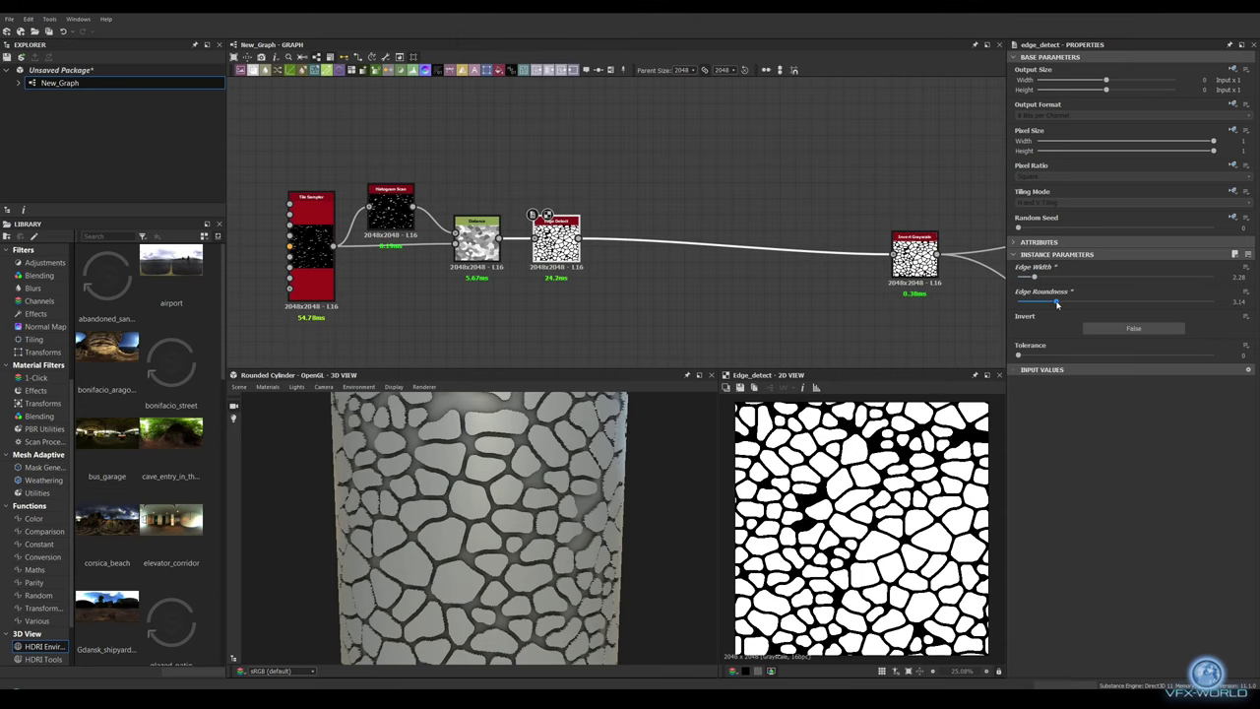
Step: Round the stone corners more, then add Flood Fill and Flood Fill to Random Grayscale
{"action": "left_click_drag", "start_coordinate": [1057, 304], "coordinate": [1055, 304]}
{"action": "middle_click_drag", "start_coordinate": [653, 298], "coordinate": [482, 270]}
{"action": "left_click_drag", "start_coordinate": [410, 209], "coordinate": [448, 263]}
{"action": "left_click", "coordinate": [477, 276]}
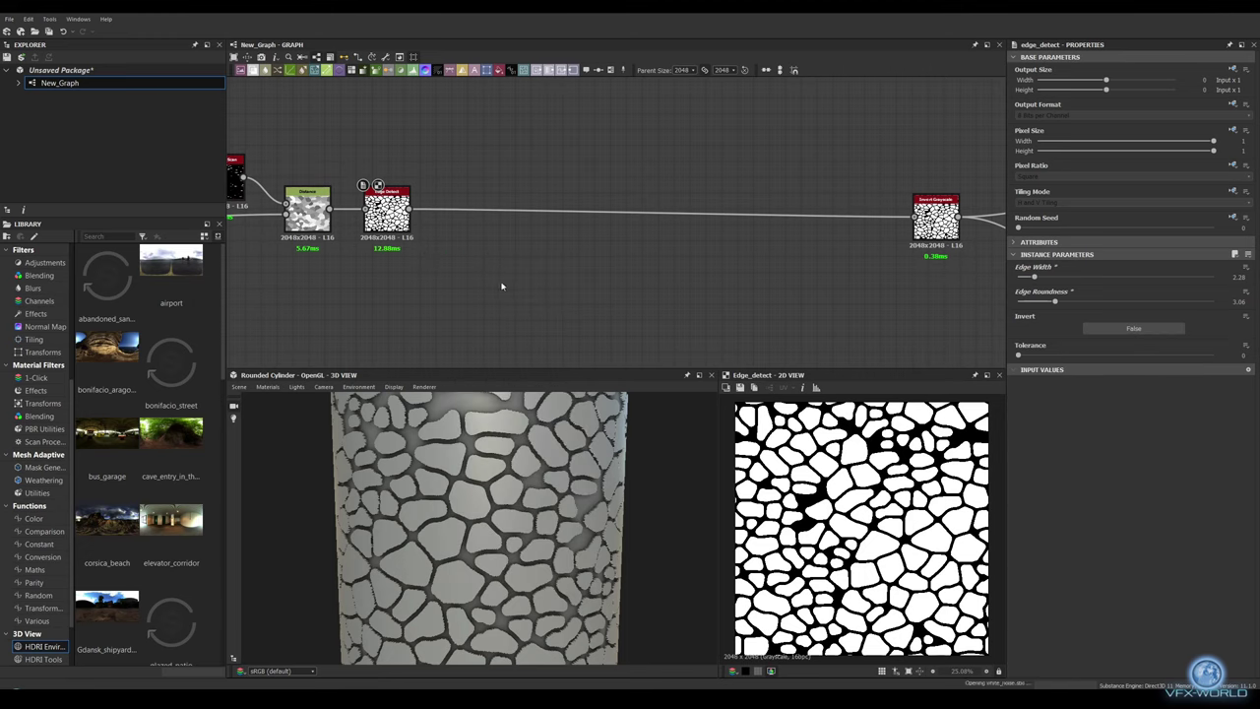
{"action": "key", "text": "space"}
{"action": "type", "text": "flood"}
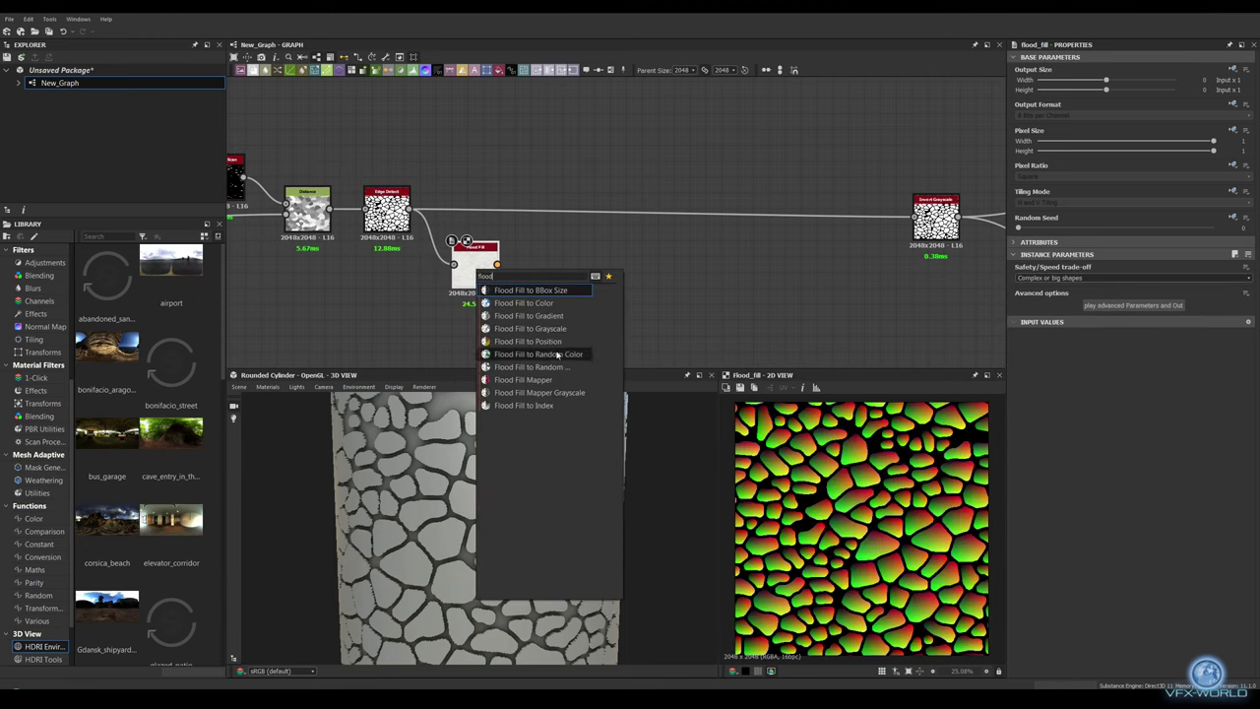
{"action": "key", "text": "Return"}
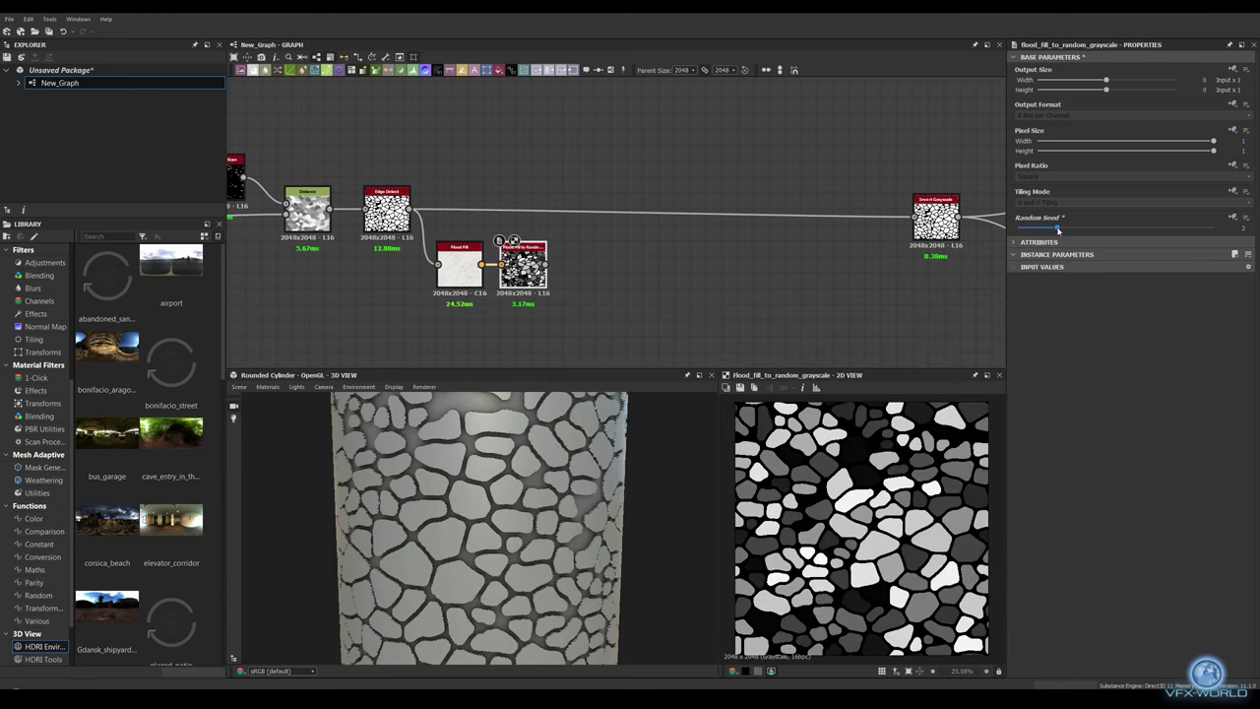
Step: Add a Distance node fed by the random grayscale, with Maximum Distance 6000
{"action": "key", "text": "space"}
{"action": "type", "text": "distance"}
{"action": "key", "text": "Return"}
{"action": "left_click_drag", "start_coordinate": [547, 264], "coordinate": [642, 219]}
{"action": "left_click_drag", "start_coordinate": [661, 202], "coordinate": [587, 207]}
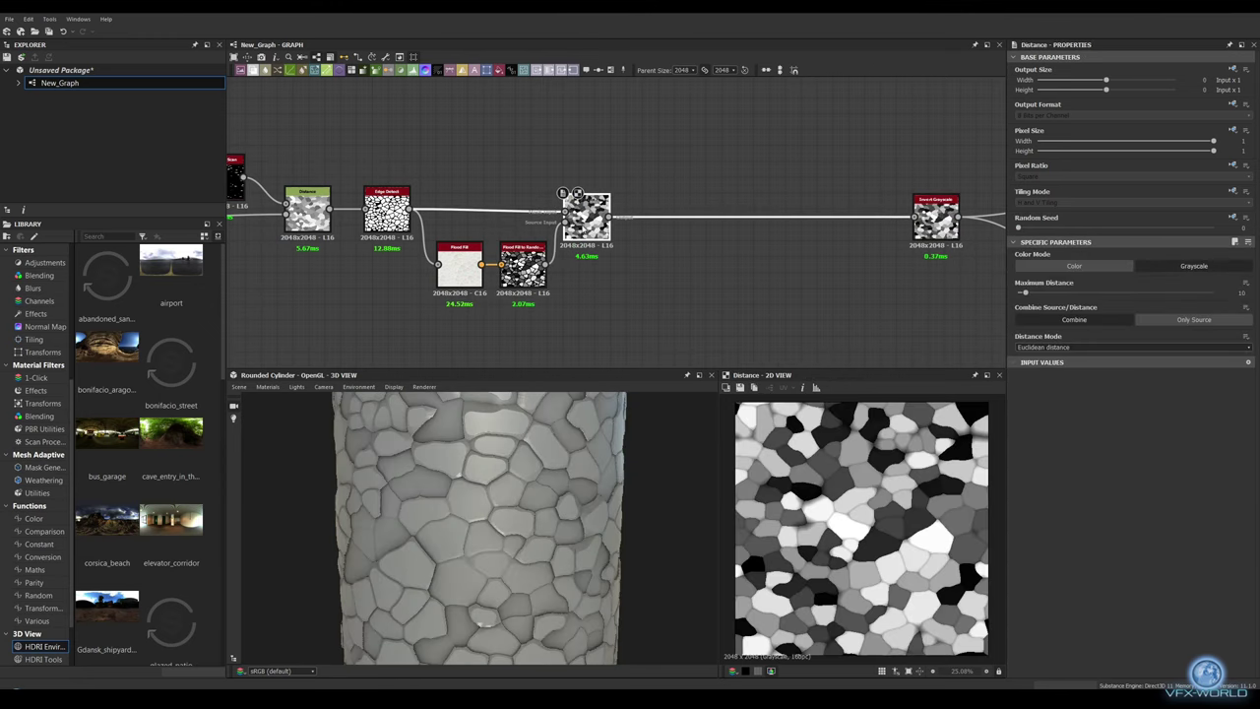
{"action": "type", "text": "6000"}
{"action": "key", "text": "Return"}
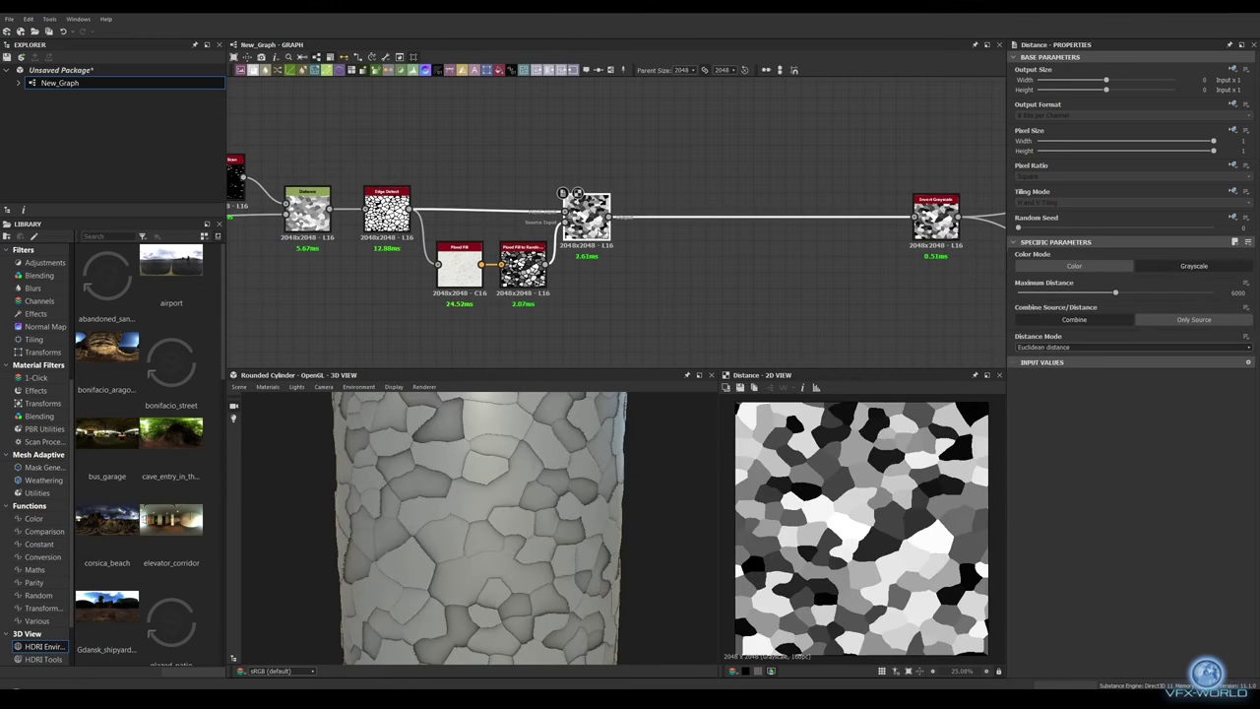
Step: Add an Edge Detect after Distance with Edge Width 2.06 and Roundness 0.48
{"action": "middle_click_drag", "start_coordinate": [671, 254], "coordinate": [522, 243]}
{"action": "key", "text": "space"}
{"action": "type", "text": "edge"}
{"action": "key", "text": "Return"}
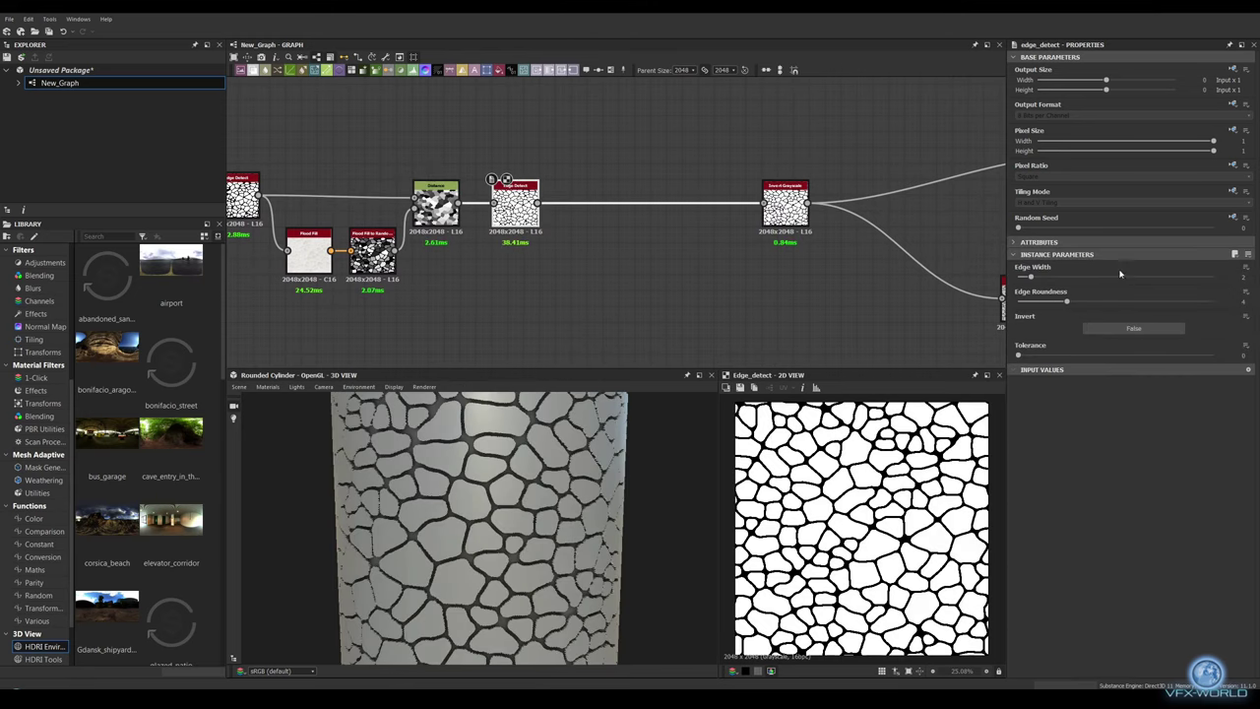
{"action": "left_click_drag", "start_coordinate": [1028, 278], "coordinate": [1025, 301]}
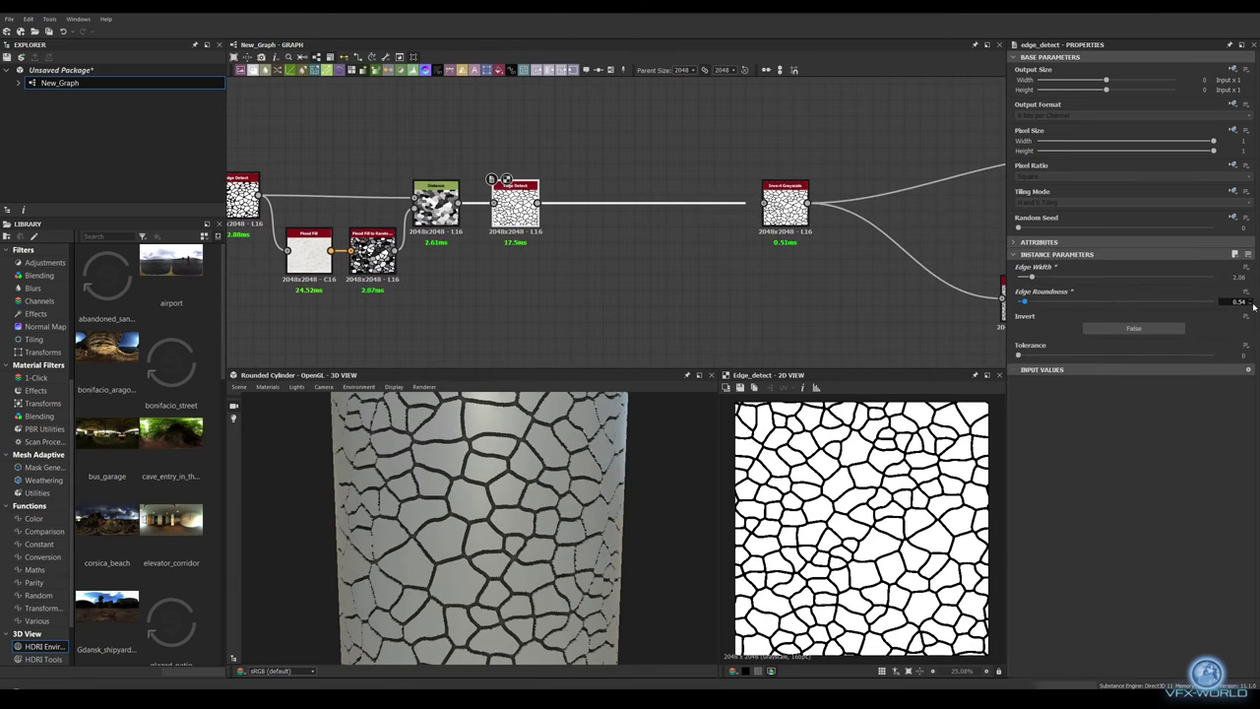
{"action": "middle_click_drag", "start_coordinate": [590, 261], "coordinate": [733, 246]}
Step: Insert a Slope Blur Grayscale driven by Gaussian Noise, Mode Min, Intensity 0.1
{"action": "key", "text": "space"}
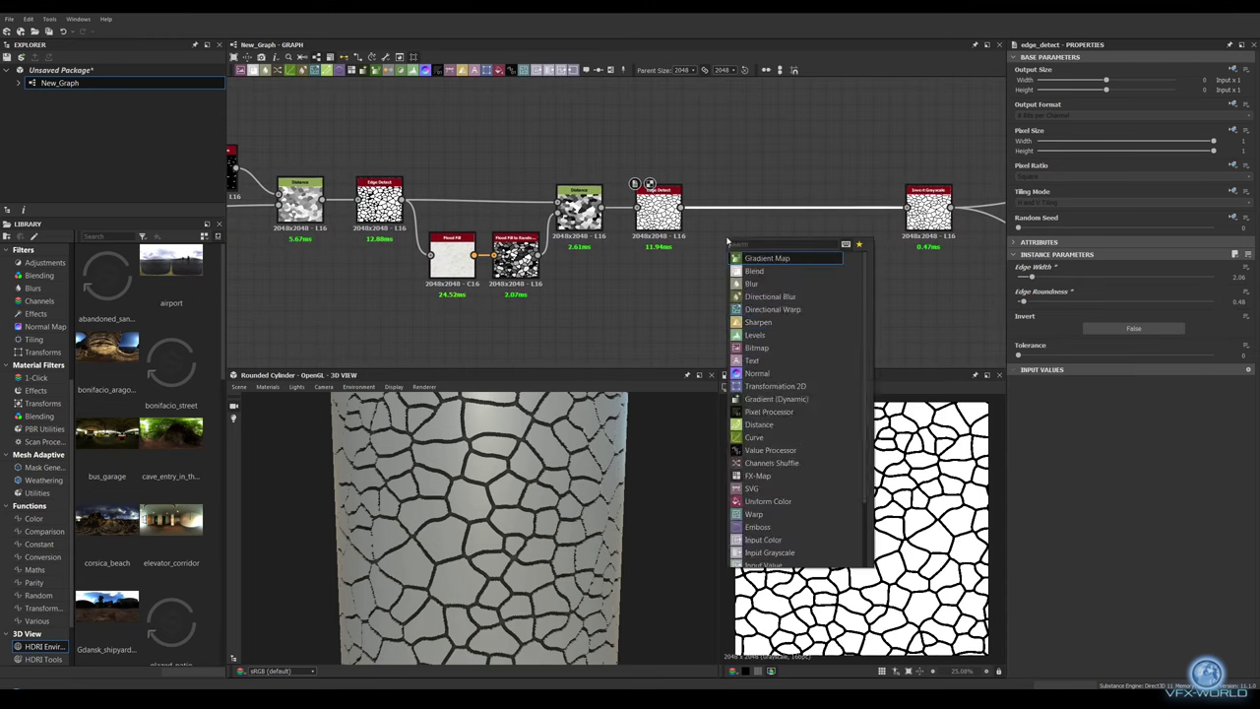
{"action": "type", "text": "slo"}
{"action": "left_click", "coordinate": [762, 257]}
{"action": "mouse_move", "coordinate": [771, 212]}
{"action": "left_mouse_down"}
{"action": "mouse_move", "coordinate": [652, 285]}
{"action": "mouse_move", "coordinate": [771, 213]}
{"action": "left_mouse_up"}
{"action": "left_click", "coordinate": [661, 293]}
{"action": "left_click_drag", "start_coordinate": [794, 201], "coordinate": [713, 202]}
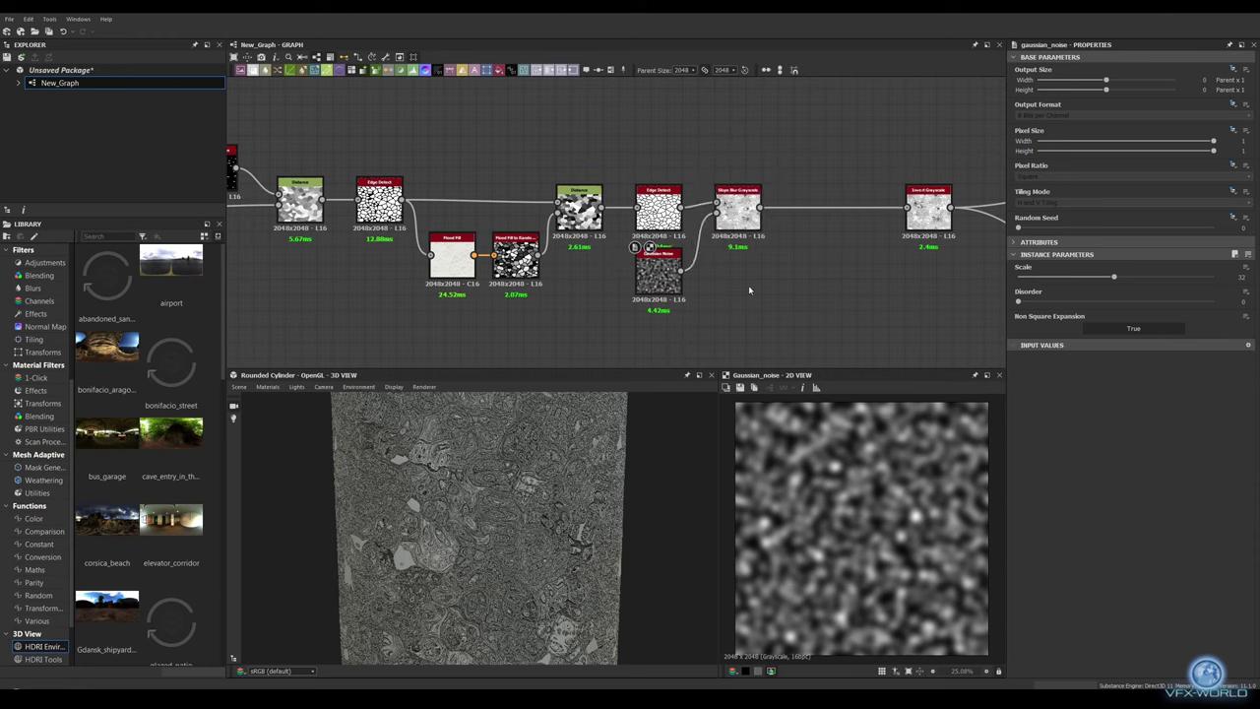
{"action": "left_click", "coordinate": [745, 241]}
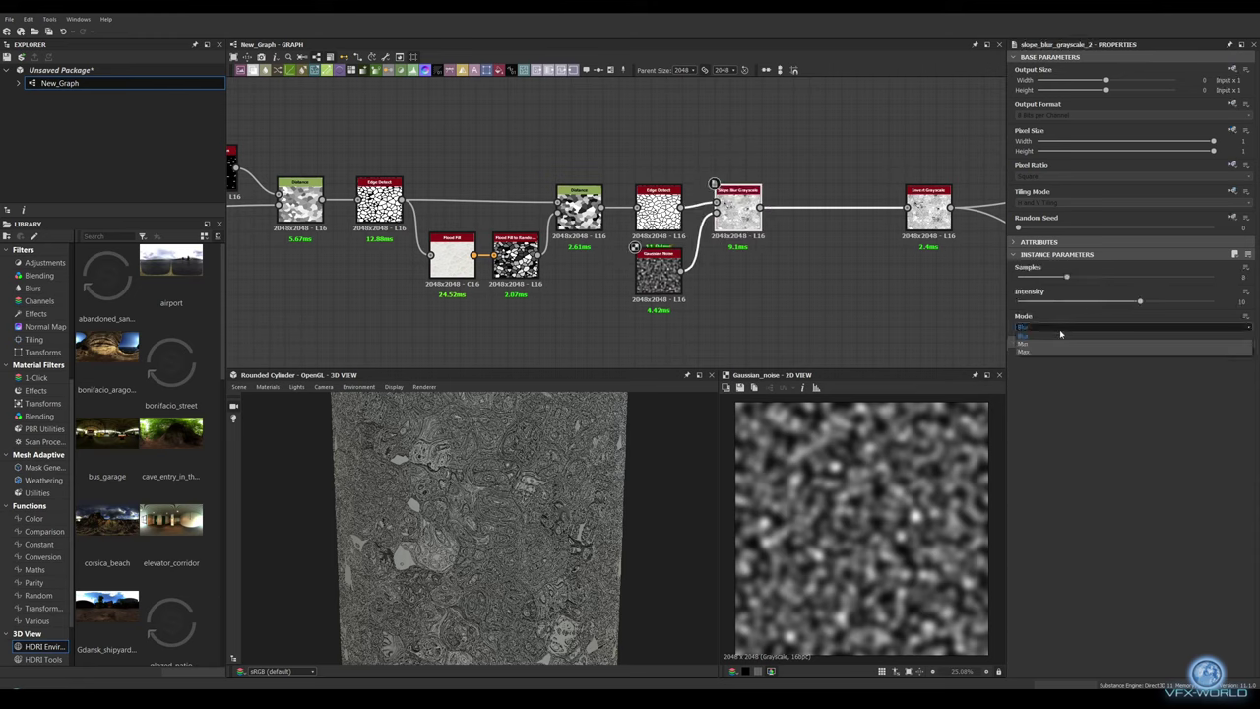
{"action": "double_click", "coordinate": [745, 251]}
{"action": "left_click_drag", "start_coordinate": [1033, 301], "coordinate": [1018, 301]}
{"action": "scroll", "coordinate": [914, 476], "scroll_direction": "up", "scroll_amount": 2}
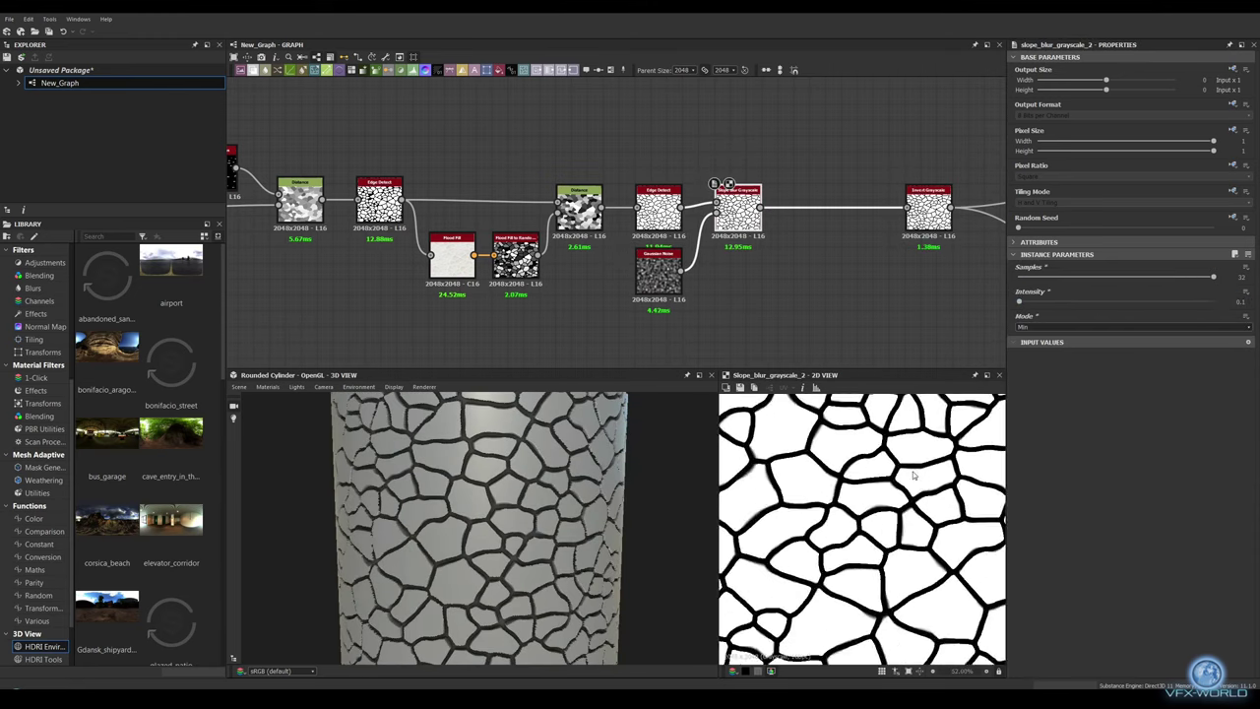
{"action": "scroll", "coordinate": [913, 476], "scroll_direction": "down", "scroll_amount": 1}
{"action": "scroll", "coordinate": [913, 475], "scroll_direction": "down", "scroll_amount": 2}
{"action": "scroll", "coordinate": [838, 188], "scroll_direction": "down", "scroll_amount": 2}
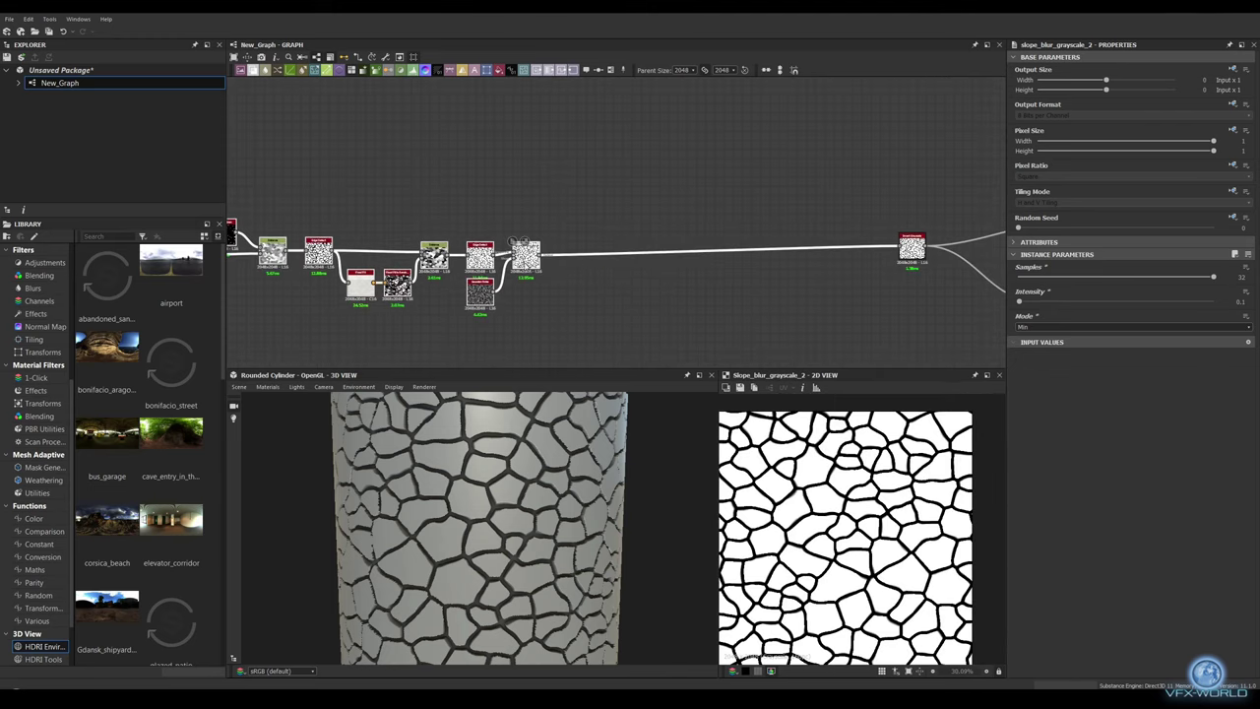
{"action": "scroll", "coordinate": [590, 295], "scroll_direction": "up", "scroll_amount": 2}
Step: Add a Warp node after the slope blur
{"action": "key", "text": "space"}
{"action": "type", "text": "s"}
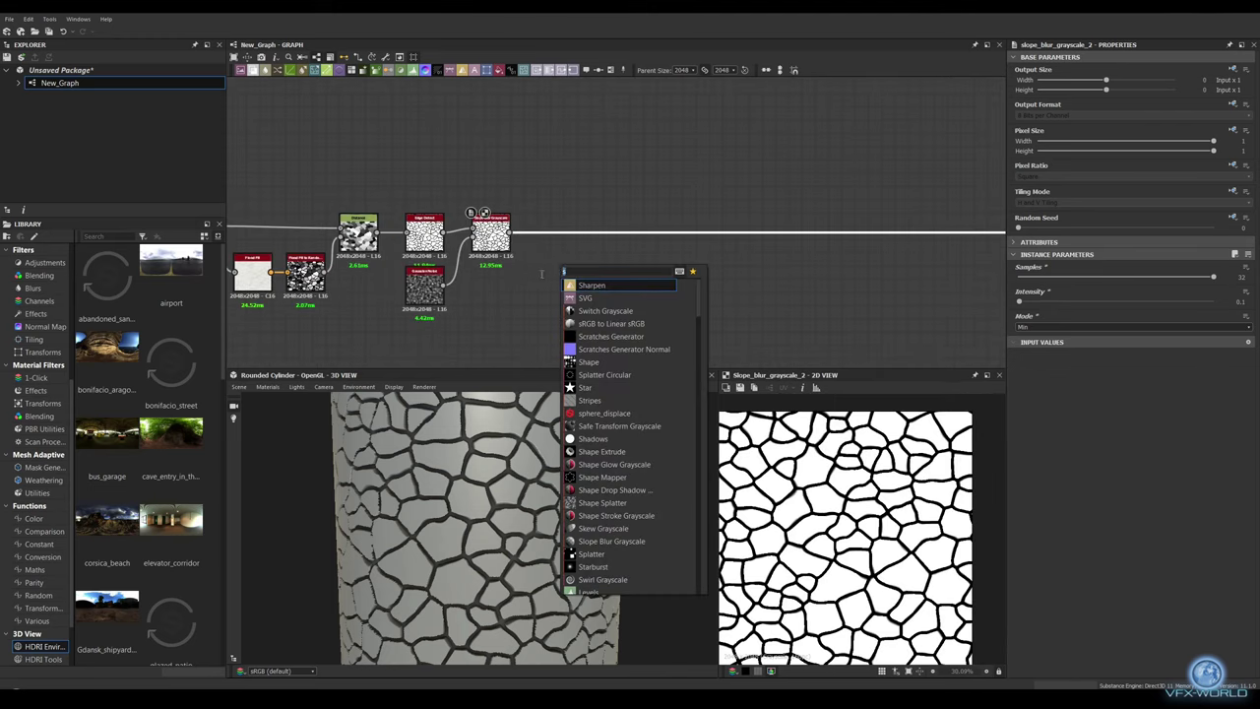
{"action": "key", "text": "BackSpace"}
{"action": "type", "text": "warp"}
{"action": "key", "text": "Return"}
Step: Add a Perlin Noise with larger blobs followed by an Auto Levels node
{"action": "middle_click_drag", "start_coordinate": [576, 273], "coordinate": [600, 254]}
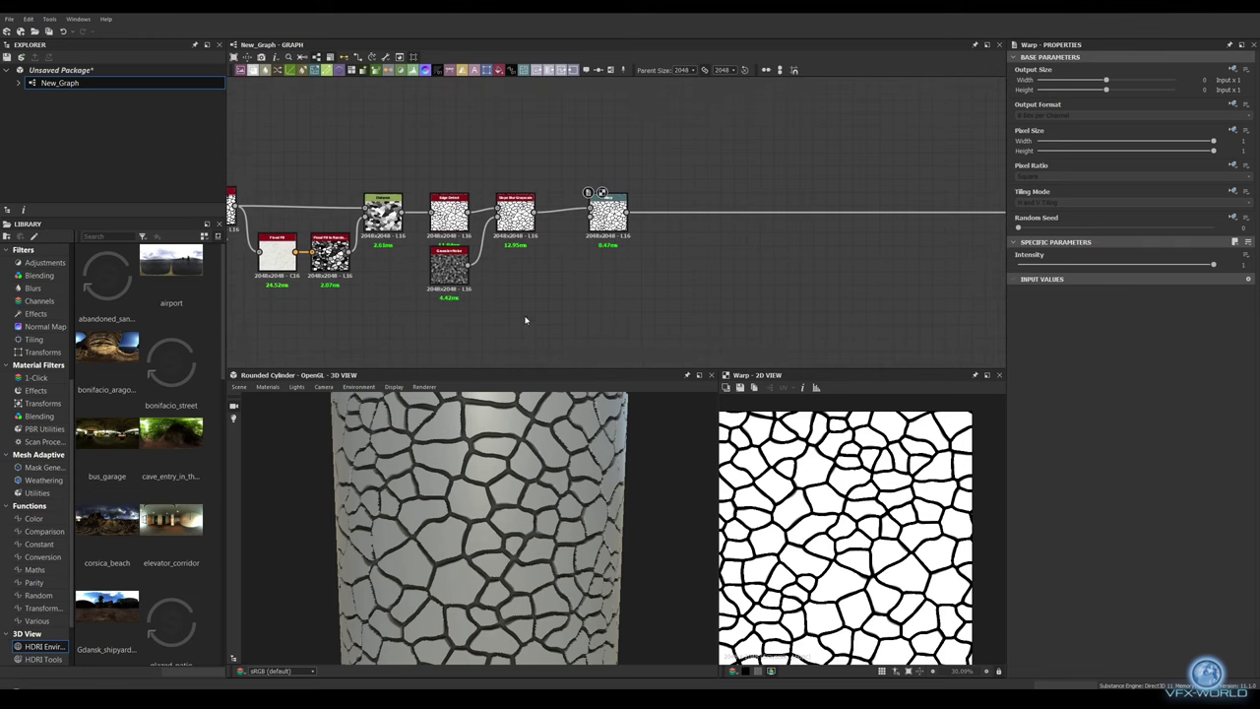
{"action": "key", "text": "space"}
{"action": "type", "text": "perlin"}
{"action": "key", "text": "Return"}
{"action": "left_click_drag", "start_coordinate": [1045, 277], "coordinate": [1036, 283]}
{"action": "mouse_move", "coordinate": [549, 317]}
{"action": "left_mouse_down"}
{"action": "mouse_move", "coordinate": [566, 319]}
{"action": "mouse_move", "coordinate": [448, 317]}
{"action": "left_mouse_up"}
{"action": "type", "text": "auto"}
{"action": "key", "text": "Return"}
Step: Wire Auto Levels into the Warp node and set Warp intensity to 0.45
{"action": "left_click_drag", "start_coordinate": [594, 317], "coordinate": [517, 268]}
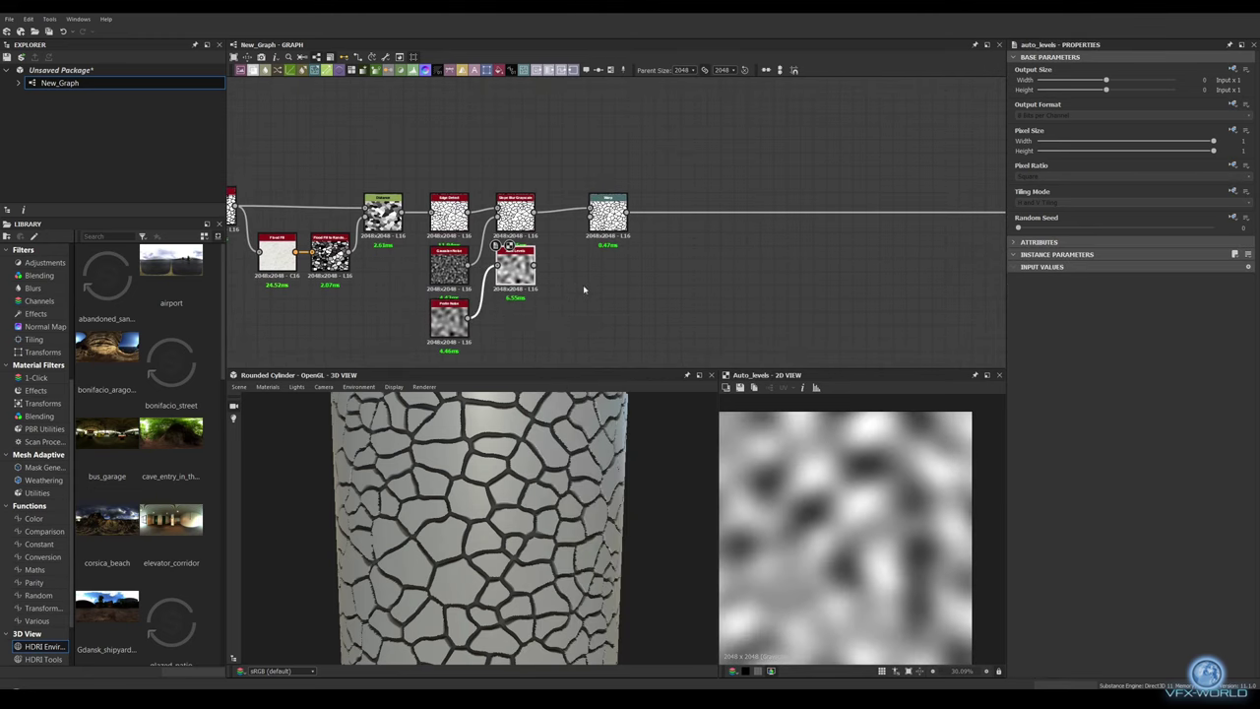
{"action": "middle_click_drag", "start_coordinate": [582, 285], "coordinate": [526, 307]}
{"action": "left_click_drag", "start_coordinate": [480, 295], "coordinate": [532, 242]}
{"action": "left_click", "coordinate": [551, 236]}
{"action": "left_click_drag", "start_coordinate": [1217, 266], "coordinate": [1105, 265]}
{"action": "mouse_move", "coordinate": [615, 296]}
{"action": "middle_mouse_down"}
{"action": "mouse_move", "coordinate": [711, 293]}
{"action": "mouse_move", "coordinate": [632, 292]}
{"action": "middle_mouse_up"}
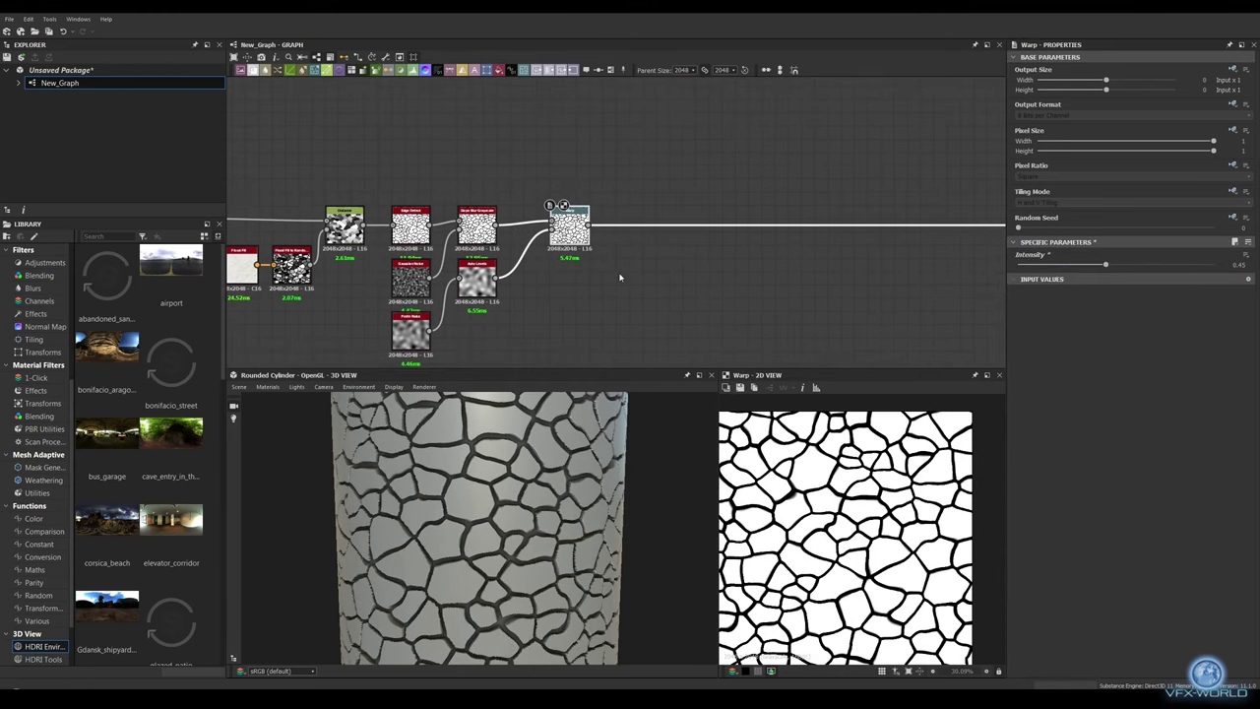
Step: Add a Directional Warp driven by a Clouds 2 noise
{"action": "key", "text": "space"}
{"action": "type", "text": "dir"}
{"action": "key", "text": "Return"}
{"action": "left_click_drag", "start_coordinate": [810, 228], "coordinate": [687, 226]}
{"action": "key", "text": "space"}
{"action": "type", "text": "clouds"}
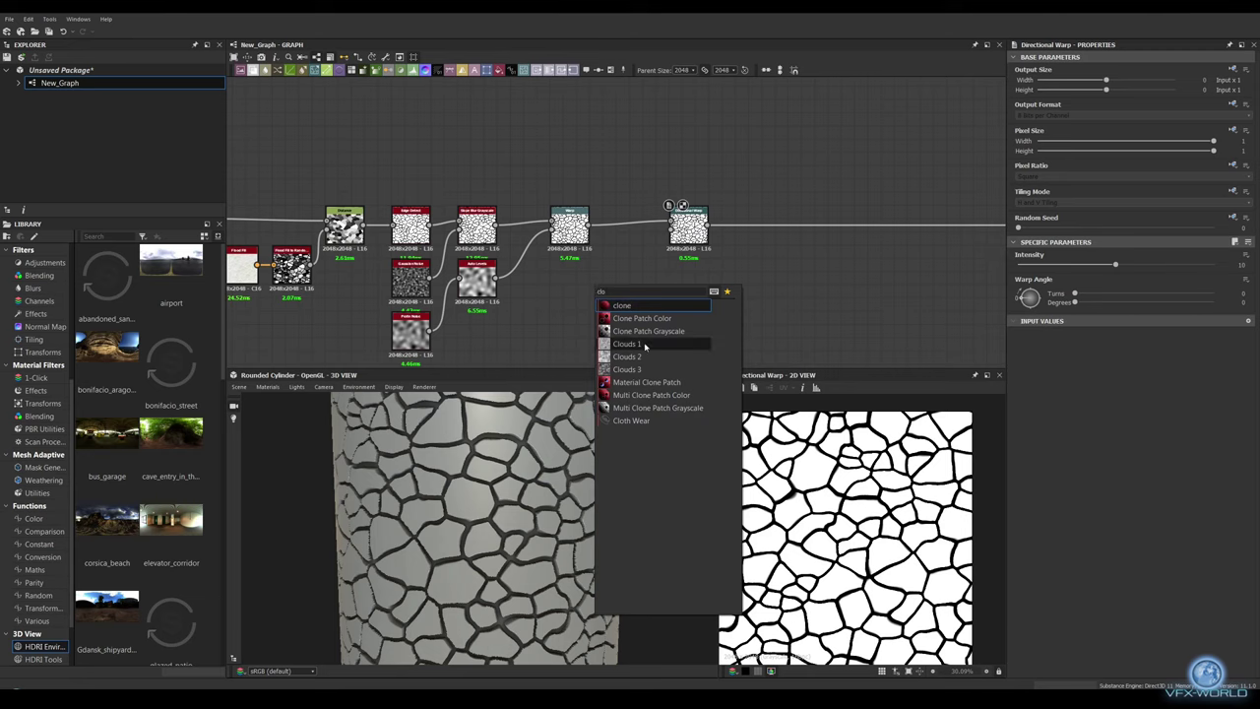
{"action": "key", "text": "Return"}
{"action": "left_click_drag", "start_coordinate": [589, 285], "coordinate": [670, 229]}
{"action": "left_click_drag", "start_coordinate": [688, 226], "coordinate": [636, 226]}
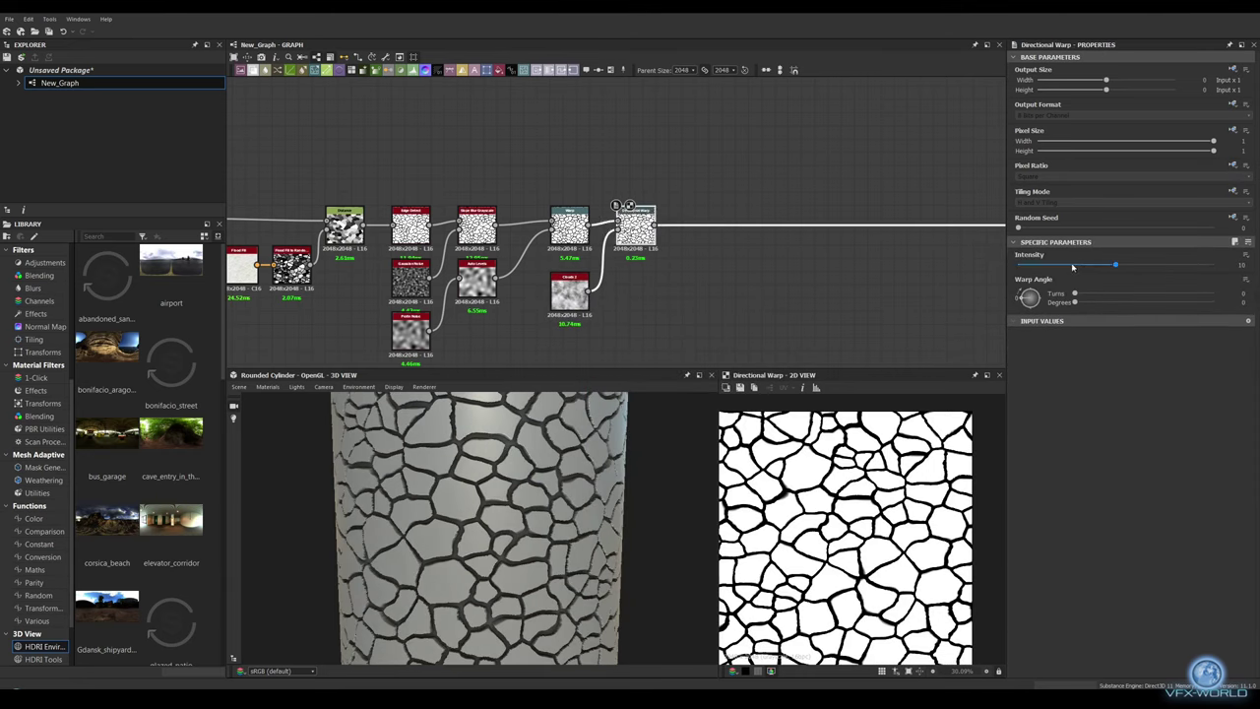
Step: Set the Directional Warp intensity to about 17.24 and angle to 142°
{"action": "left_click_drag", "start_coordinate": [1115, 265], "coordinate": [1188, 266]}
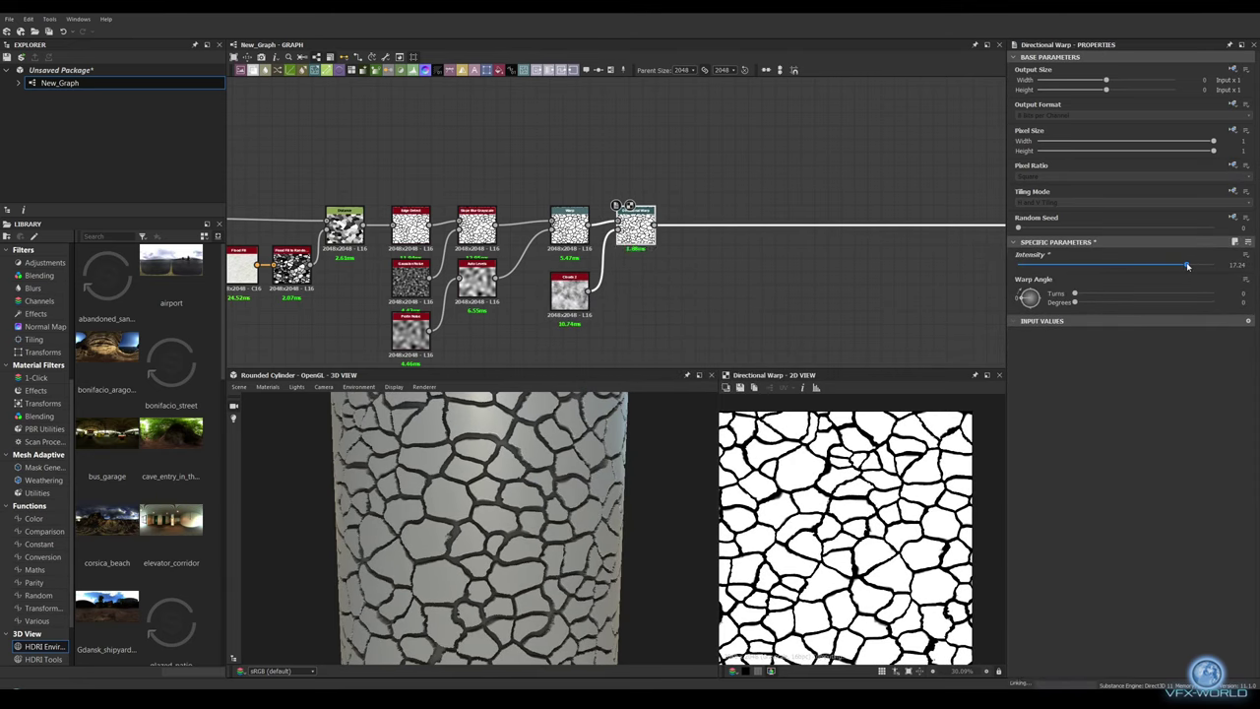
{"action": "left_click_drag", "start_coordinate": [1074, 302], "coordinate": [1128, 304]}
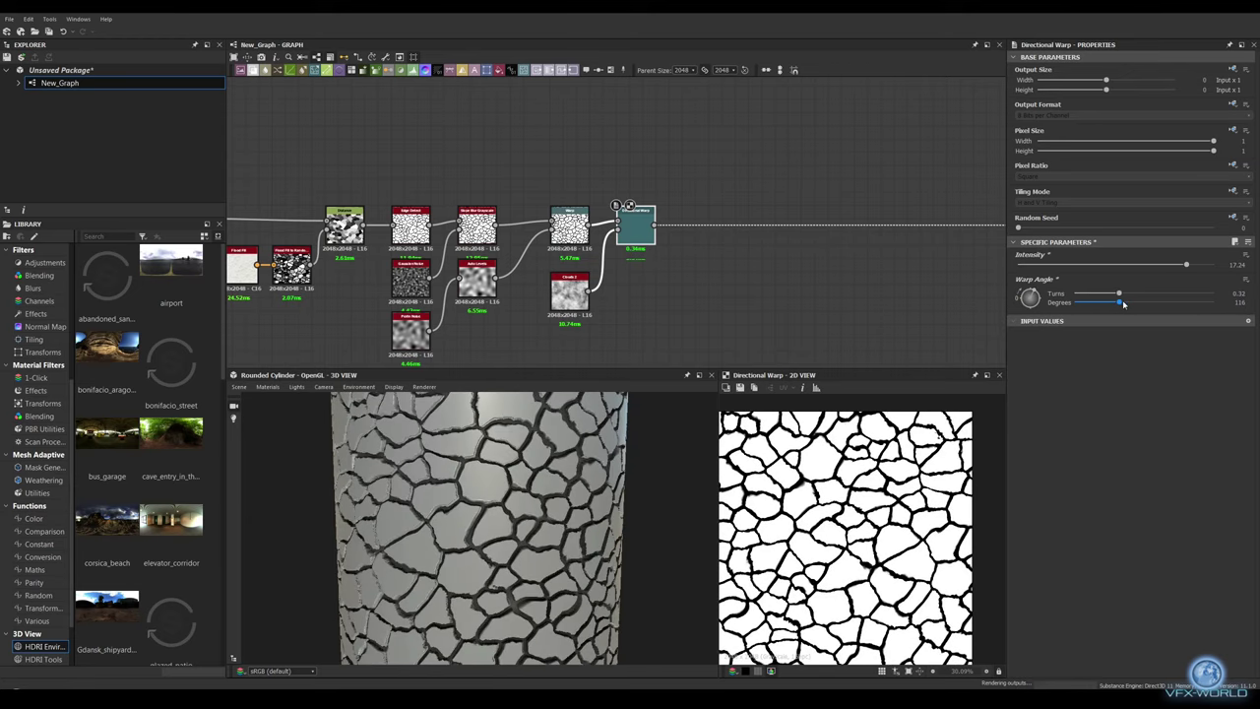
{"action": "scroll", "coordinate": [753, 270], "scroll_direction": "down", "scroll_amount": 3}
{"action": "scroll", "coordinate": [805, 261], "scroll_direction": "up", "scroll_amount": 2}
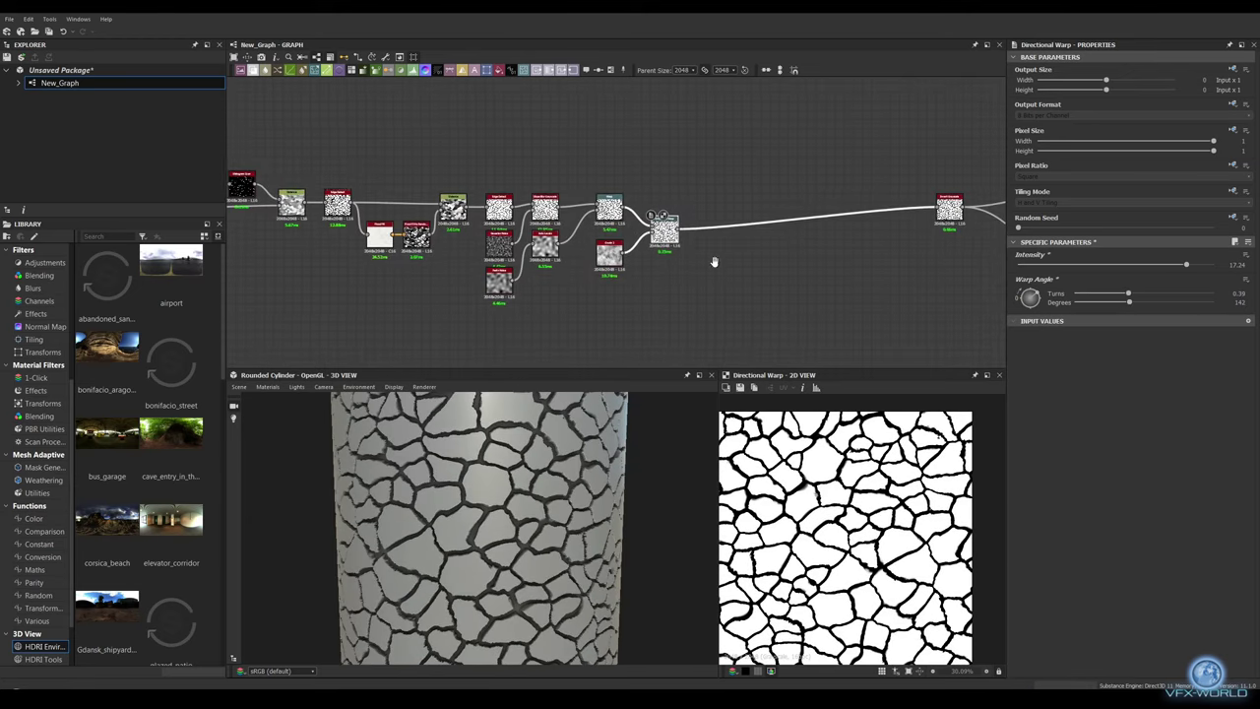
Step: Lightly blur the cracks with Blur HQ Grayscale at 0.1, then add a Flood Fill
{"action": "middle_click_drag", "start_coordinate": [712, 259], "coordinate": [586, 247]}
{"action": "key", "text": "space"}
{"action": "type", "text": "blu"}
{"action": "left_click", "coordinate": [588, 258]}
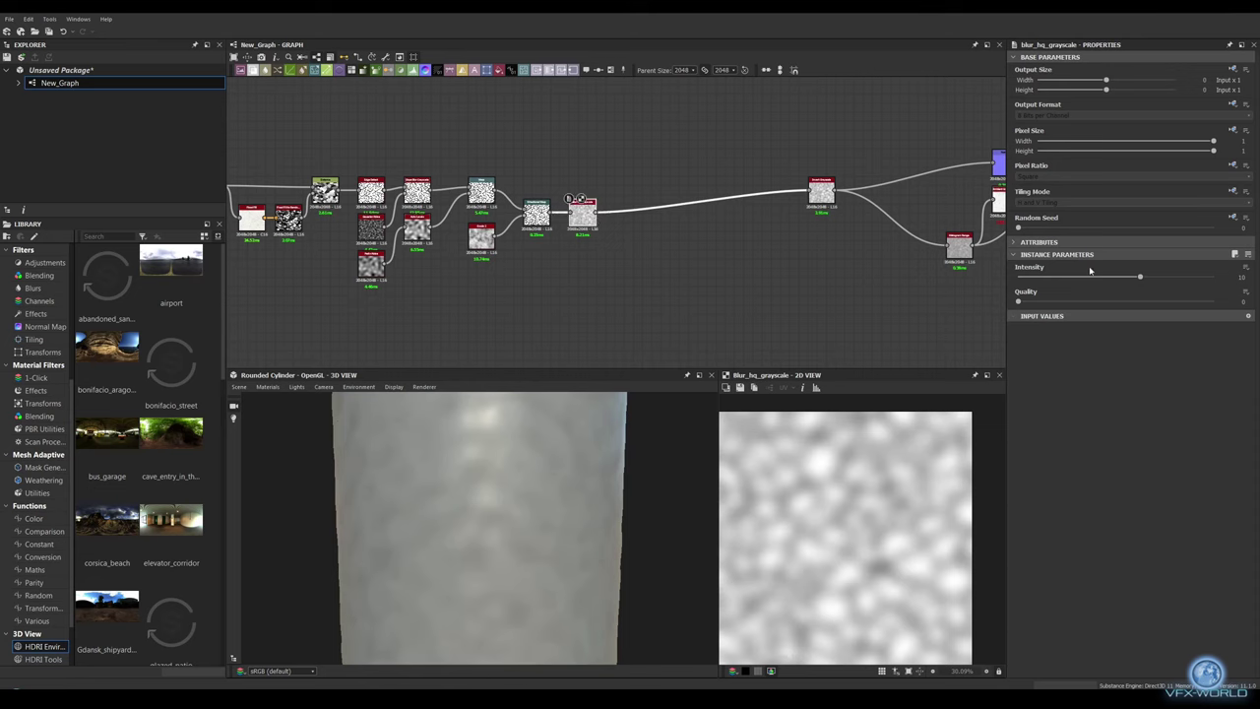
{"action": "left_click_drag", "start_coordinate": [1140, 276], "coordinate": [1030, 277]}
{"action": "scroll", "coordinate": [977, 194], "scroll_direction": "down", "scroll_amount": 3}
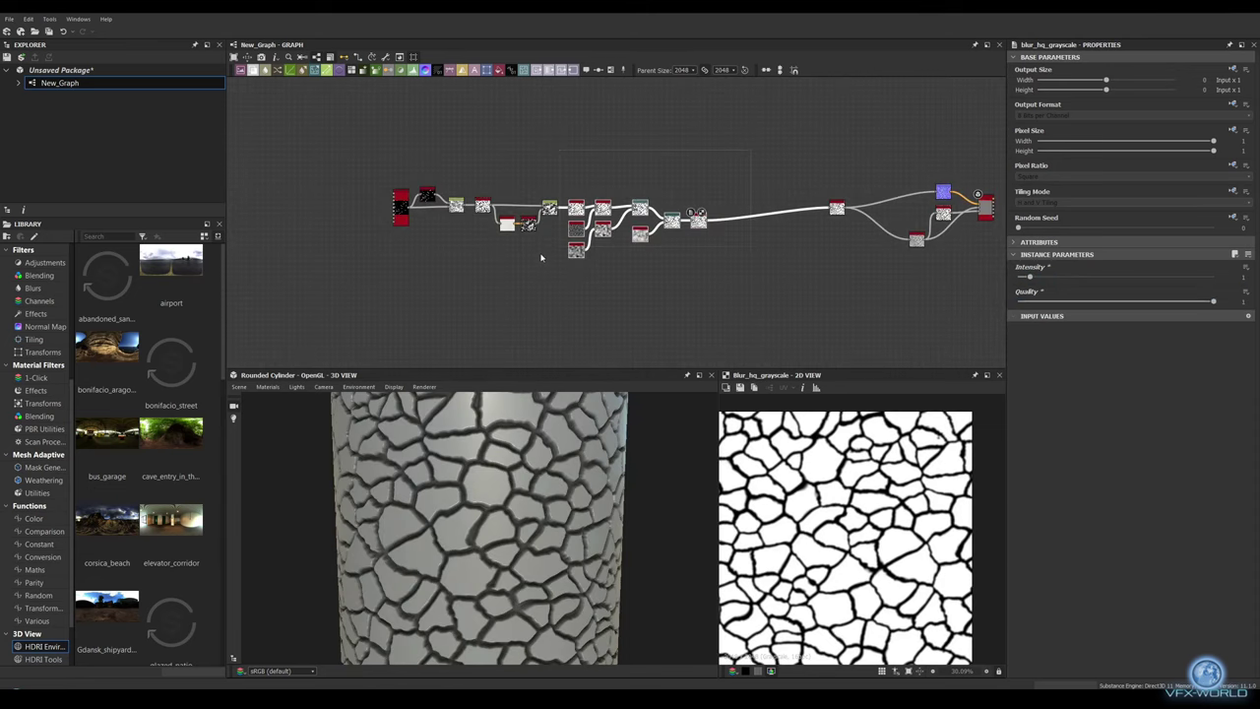
{"action": "scroll", "coordinate": [977, 194], "scroll_direction": "up", "scroll_amount": 1}
{"action": "scroll", "coordinate": [591, 220], "scroll_direction": "up", "scroll_amount": 3}
{"action": "key", "text": "space"}
{"action": "type", "text": "flood fill"}
{"action": "key", "text": "Return"}
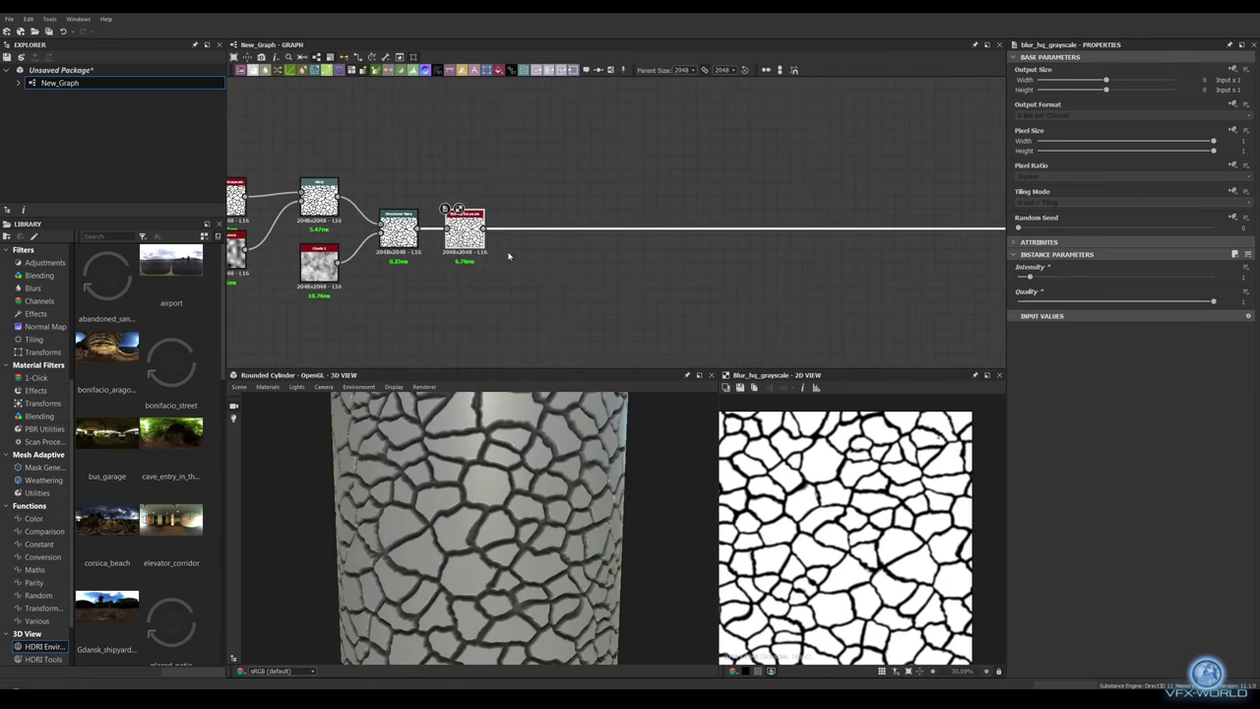
Step: Add a Flood Fill to Gradient with maximum Angle Variation
{"action": "key", "text": "space"}
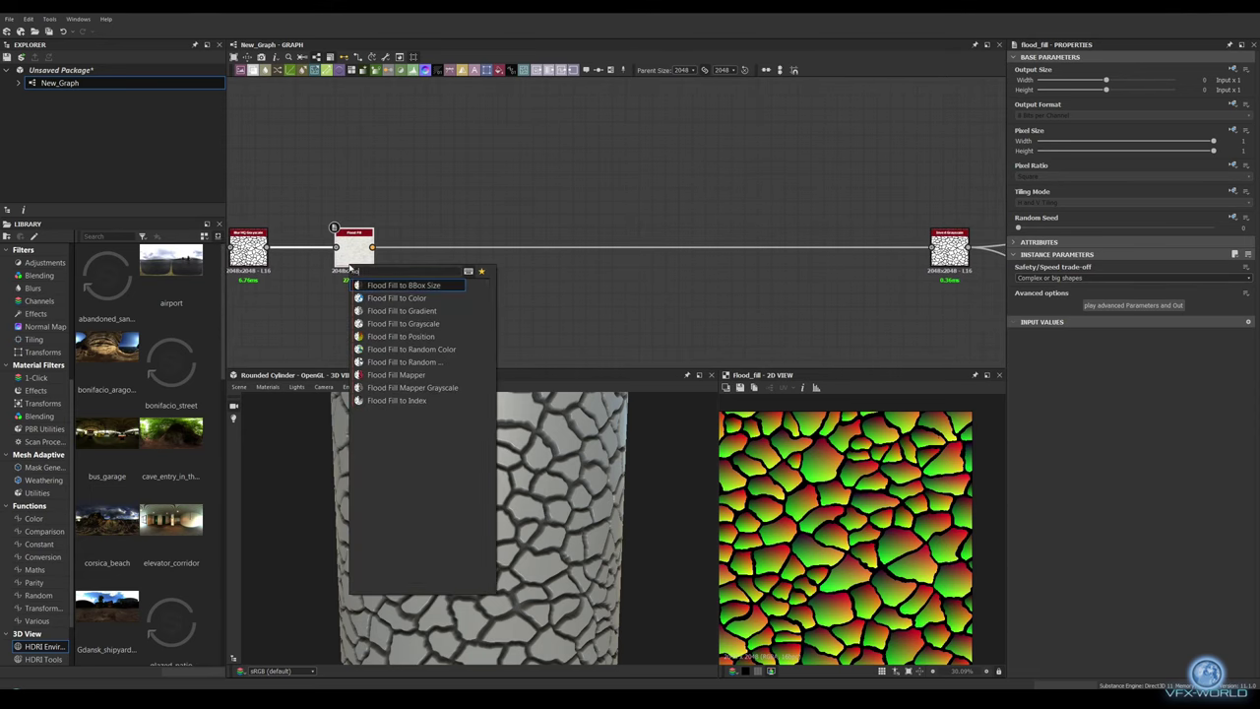
{"action": "left_click", "coordinate": [440, 290]}
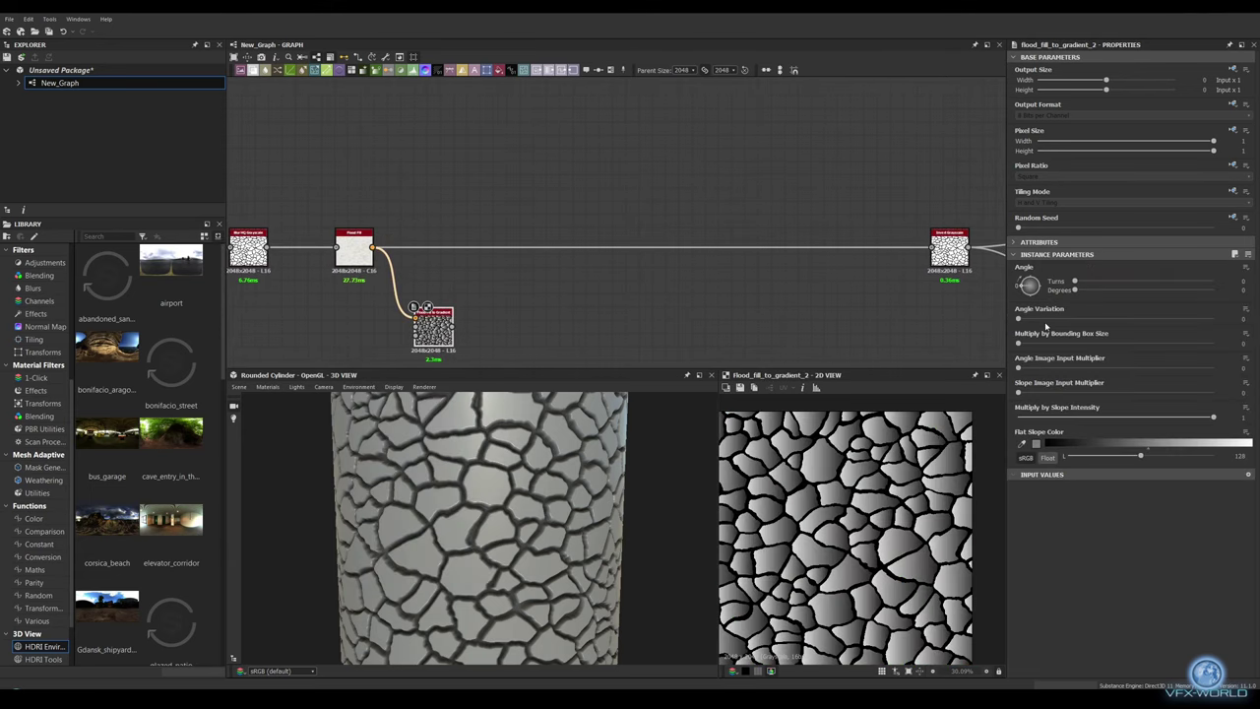
{"action": "left_click_drag", "start_coordinate": [1045, 323], "coordinate": [1214, 319]}
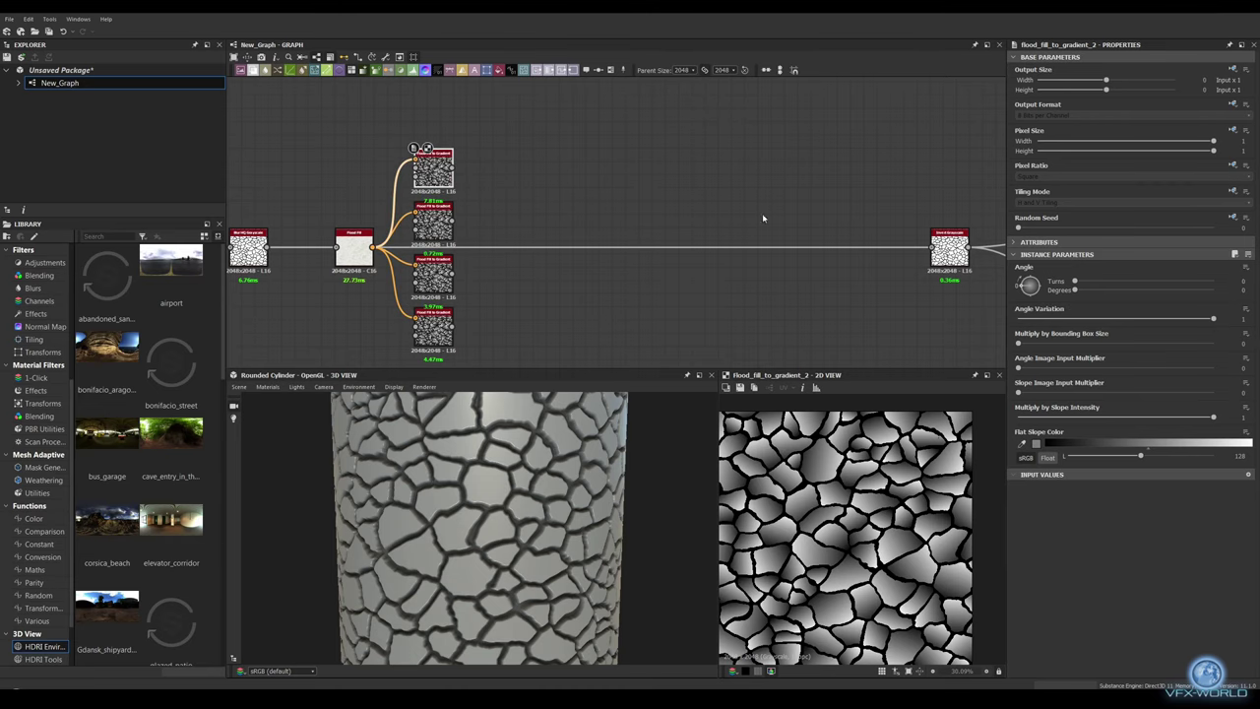
{"action": "left_click_drag", "start_coordinate": [1029, 228], "coordinate": [1214, 228]}
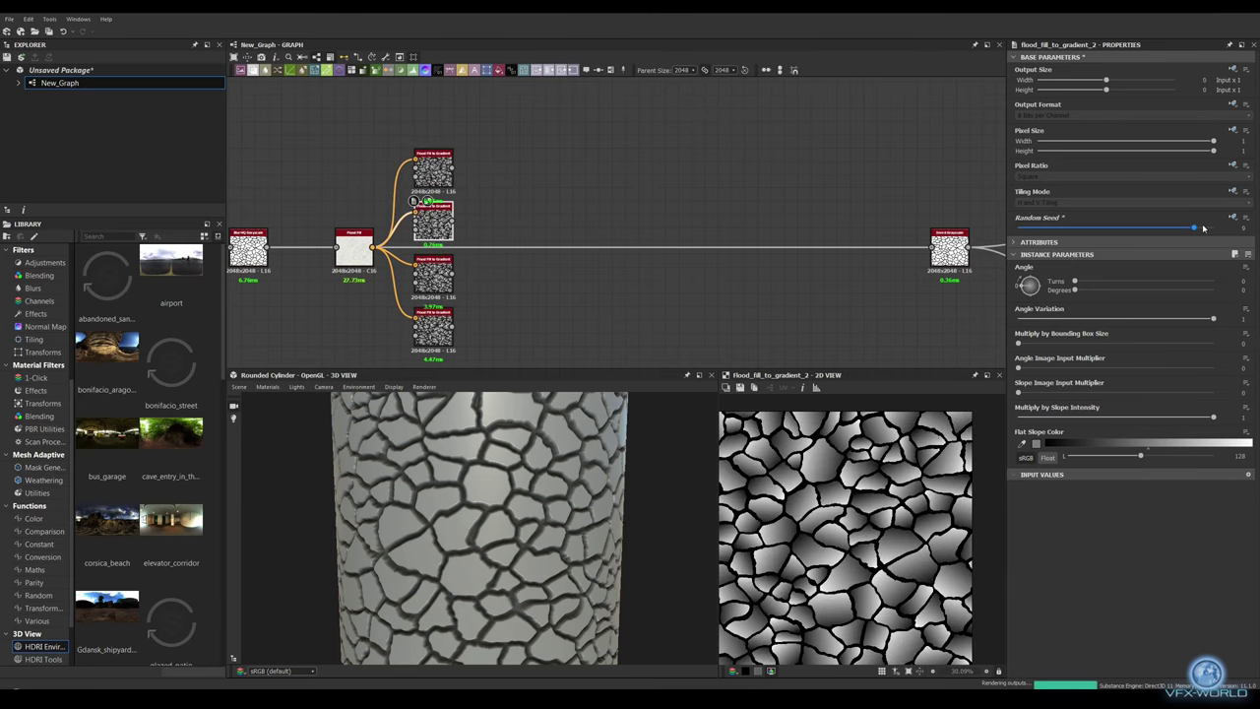
{"action": "key", "text": "ctrl+z"}
{"action": "key", "text": "ctrl+z"}
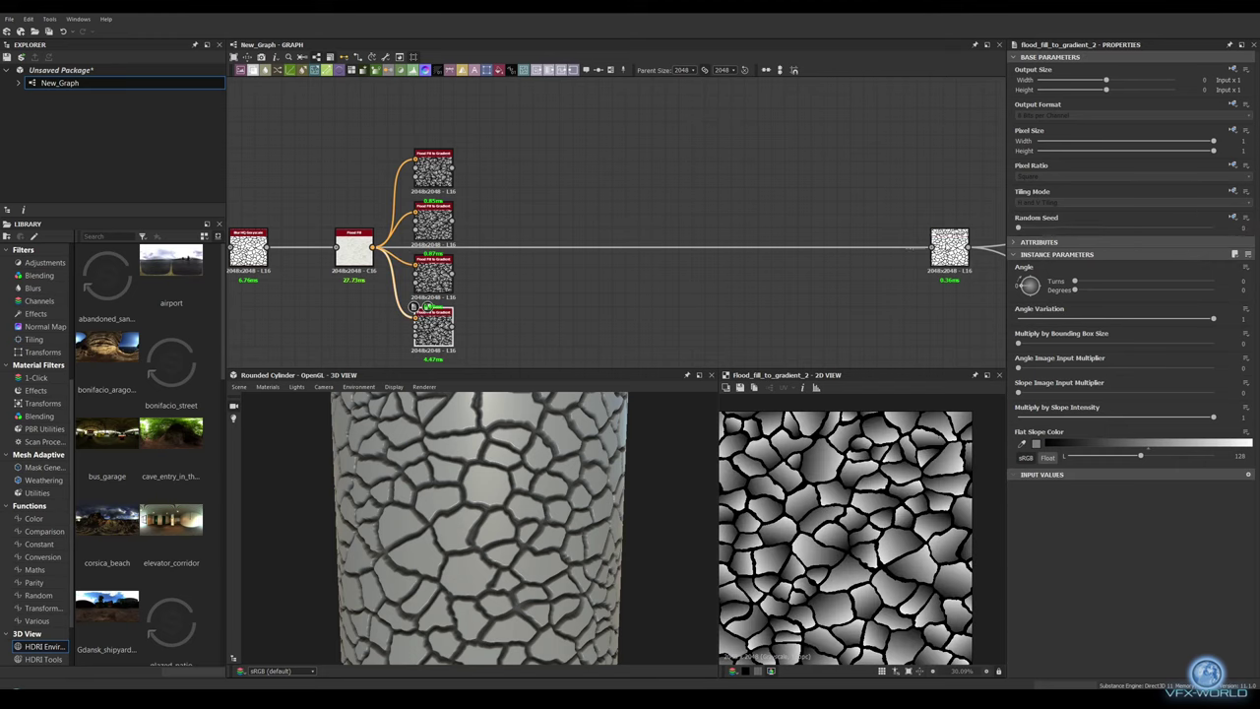
Step: Merge the gradient variations through chained Min (Darken) Blend nodes into the grayscale node
{"action": "middle_click_drag", "start_coordinate": [507, 268], "coordinate": [412, 246]}
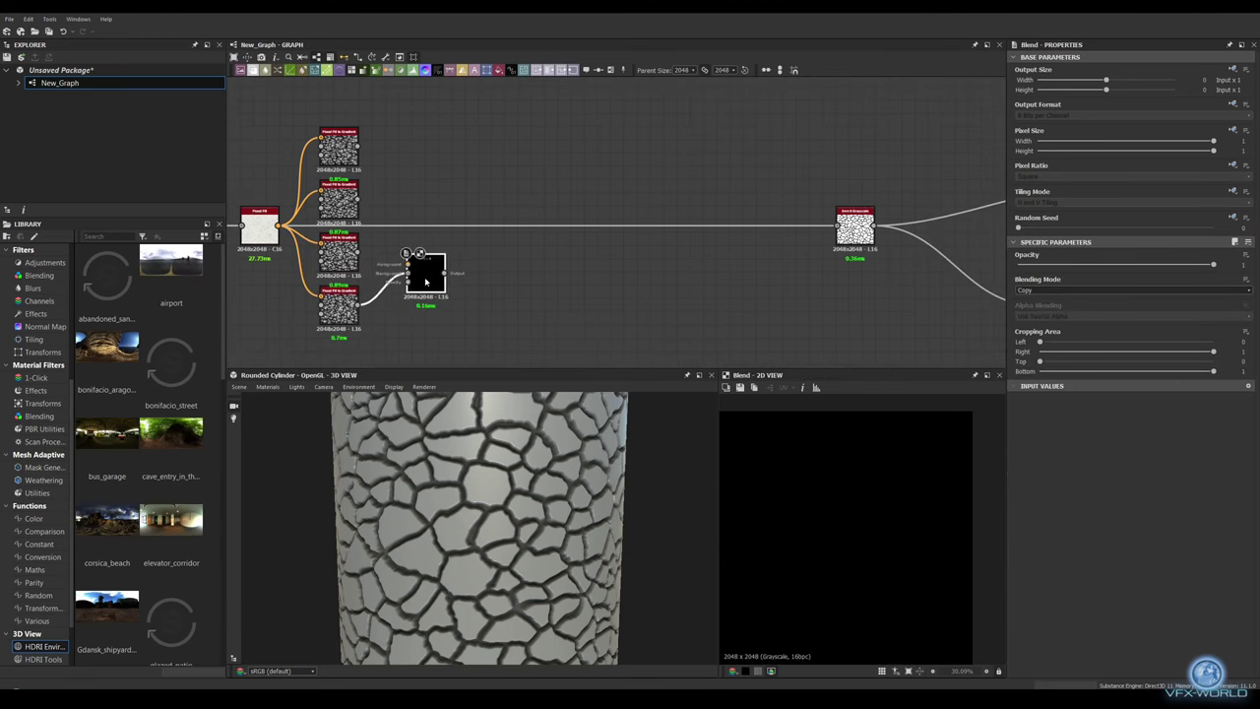
{"action": "left_click", "coordinate": [1060, 289]}
{"action": "left_click", "coordinate": [1082, 336]}
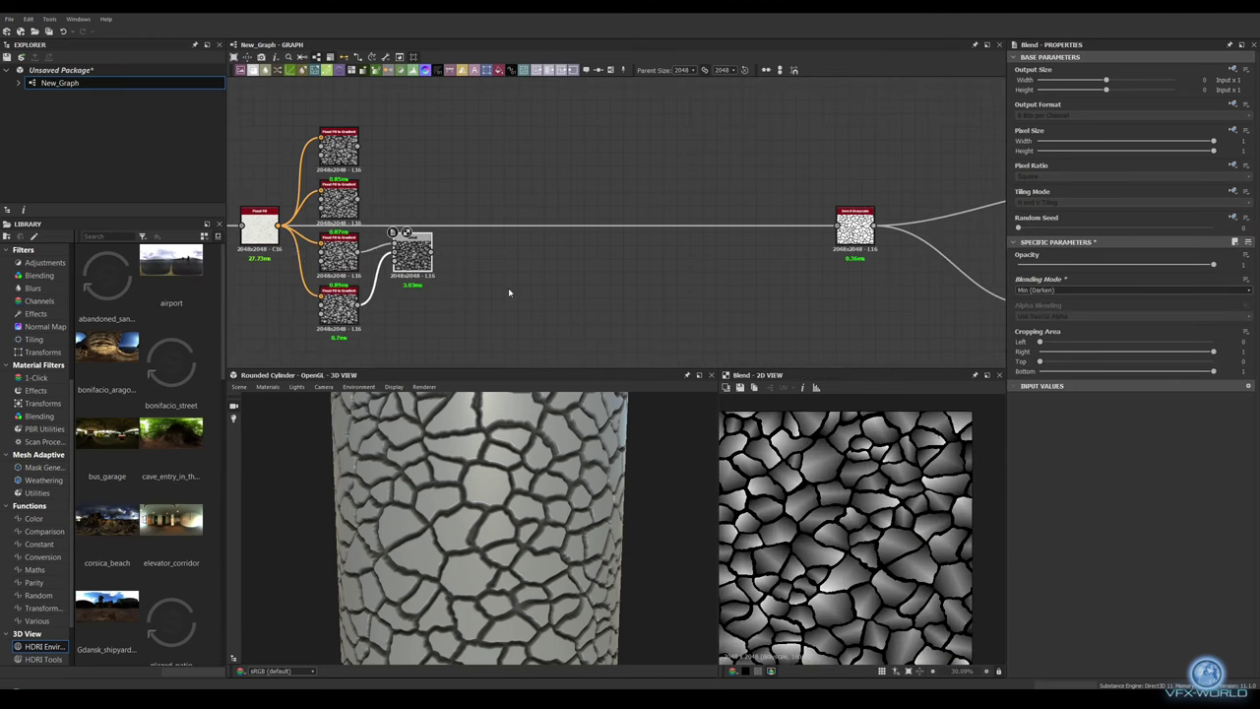
{"action": "left_click_drag", "start_coordinate": [596, 216], "coordinate": [469, 197]}
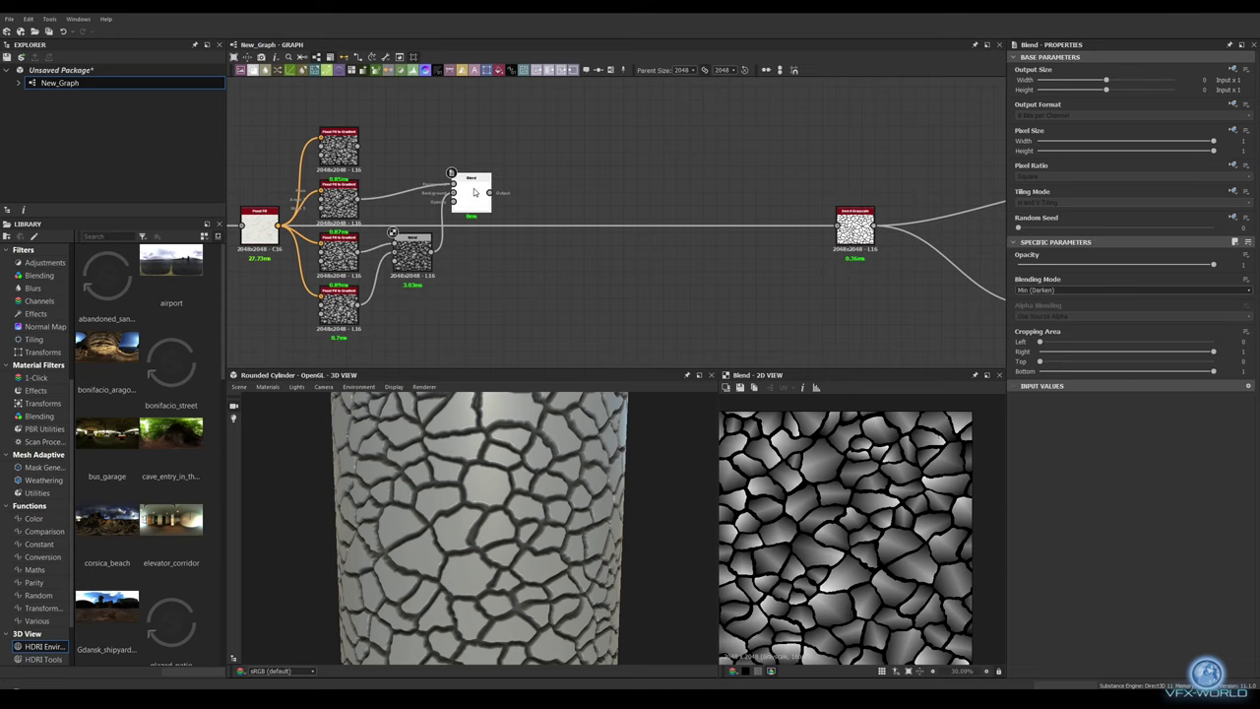
{"action": "key", "text": "ctrl+shift+d"}
{"action": "middle_click_drag", "start_coordinate": [590, 158], "coordinate": [469, 152]}
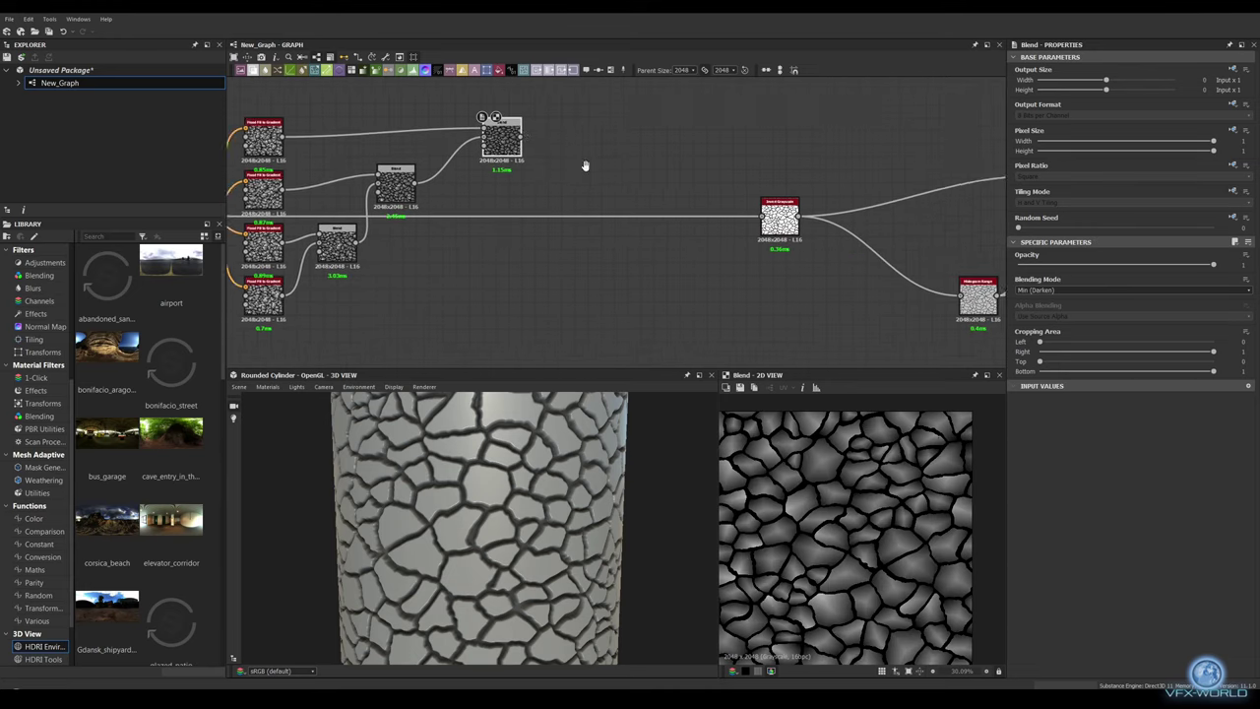
{"action": "left_click_drag", "start_coordinate": [476, 141], "coordinate": [714, 218]}
{"action": "scroll", "coordinate": [520, 465], "scroll_direction": "up", "scroll_amount": 3}
{"action": "scroll", "coordinate": [520, 465], "scroll_direction": "down", "scroll_amount": 3}
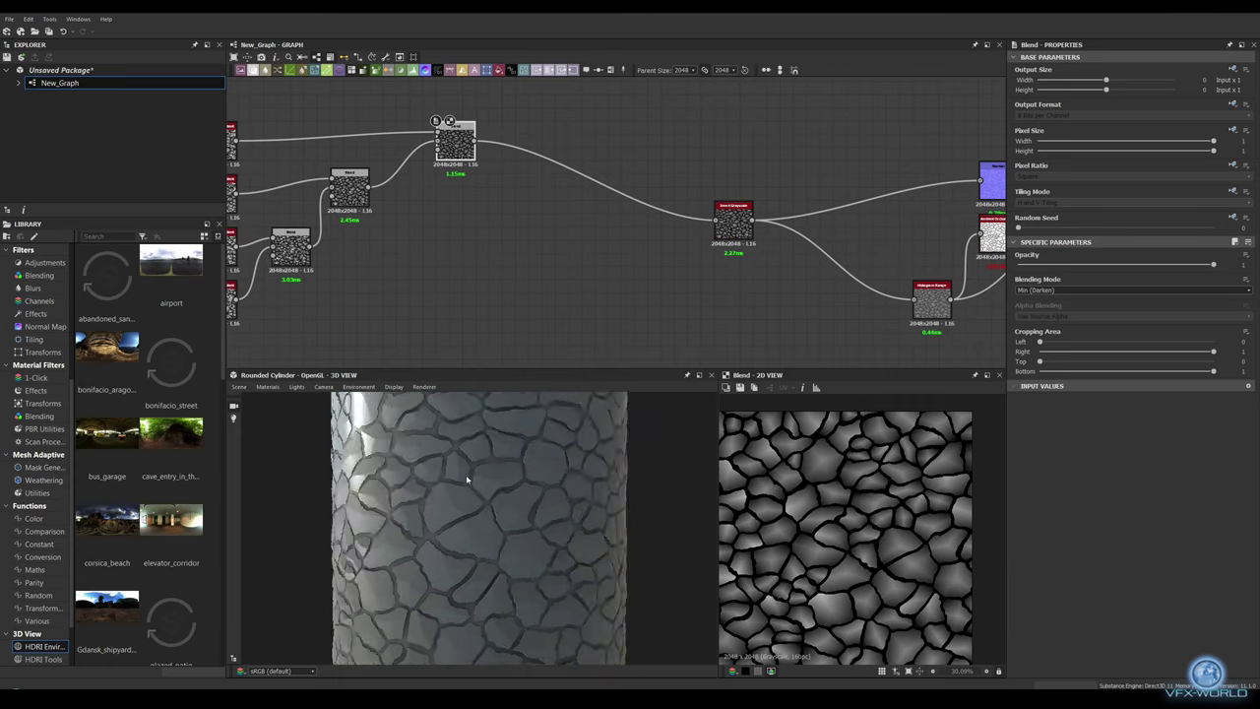
{"action": "scroll", "coordinate": [466, 474], "scroll_direction": "down", "scroll_amount": 2}
{"action": "mouse_move", "coordinate": [283, 93]}
{"action": "middle_mouse_down"}
{"action": "mouse_move", "coordinate": [486, 83]}
{"action": "mouse_move", "coordinate": [459, 155]}
{"action": "middle_mouse_up"}
Step: Add a Flood Fill to Random Grayscale node fed by the Flood Fill output
{"action": "key", "text": "space"}
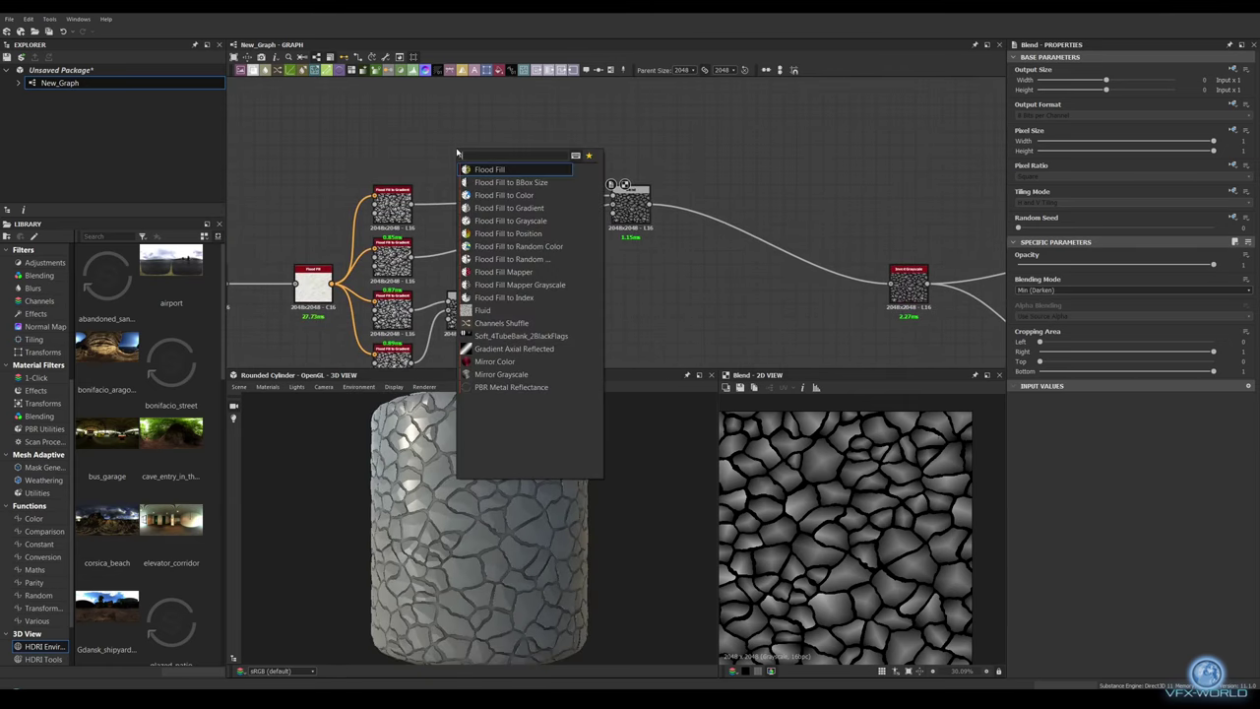
{"action": "left_click", "coordinate": [510, 259]}
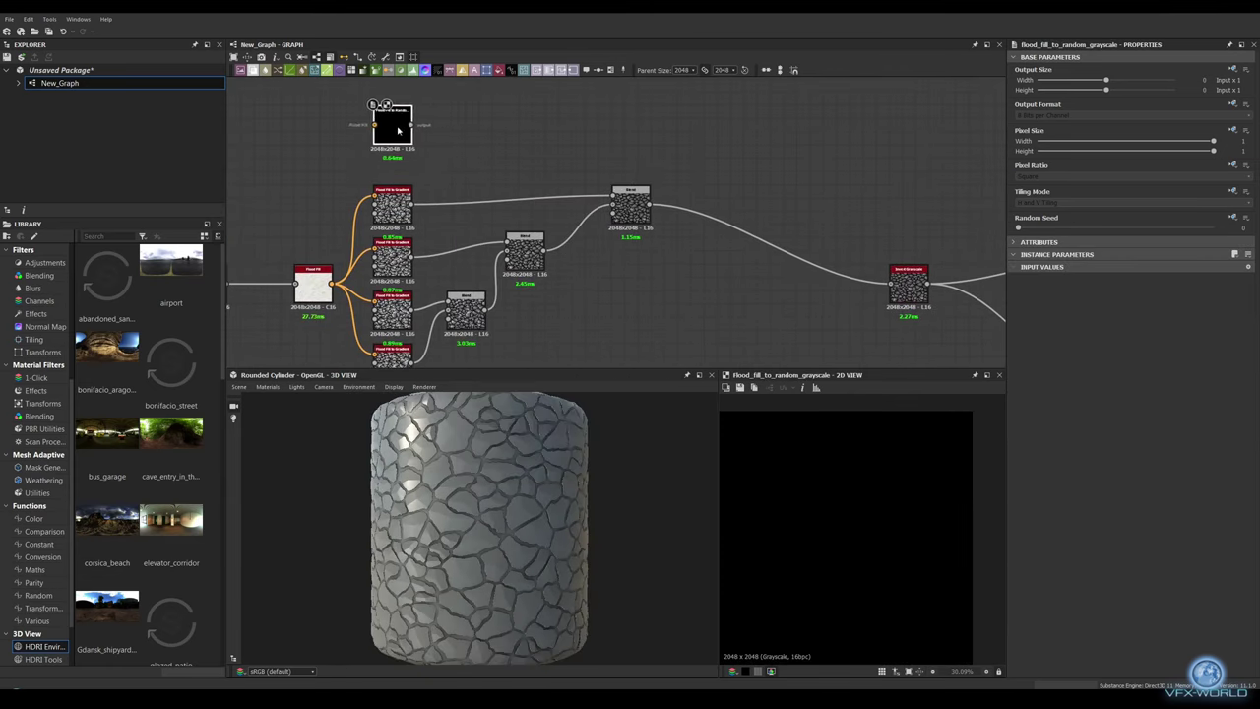
{"action": "mouse_move", "coordinate": [332, 283]}
{"action": "left_mouse_down"}
{"action": "mouse_move", "coordinate": [374, 125]}
{"action": "mouse_move", "coordinate": [634, 151]}
{"action": "left_mouse_up"}
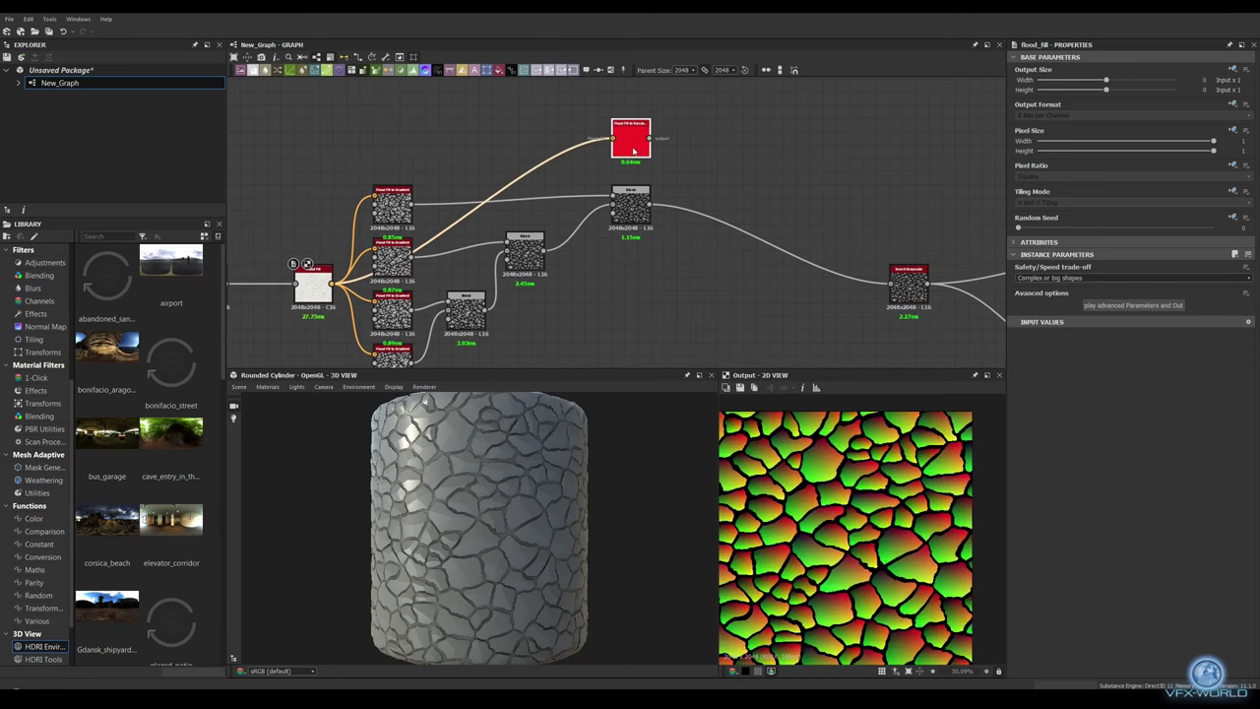
{"action": "left_click", "coordinate": [526, 180]}
{"action": "middle_click_drag", "start_coordinate": [637, 158], "coordinate": [377, 150]}
{"action": "left_click", "coordinate": [376, 155]}
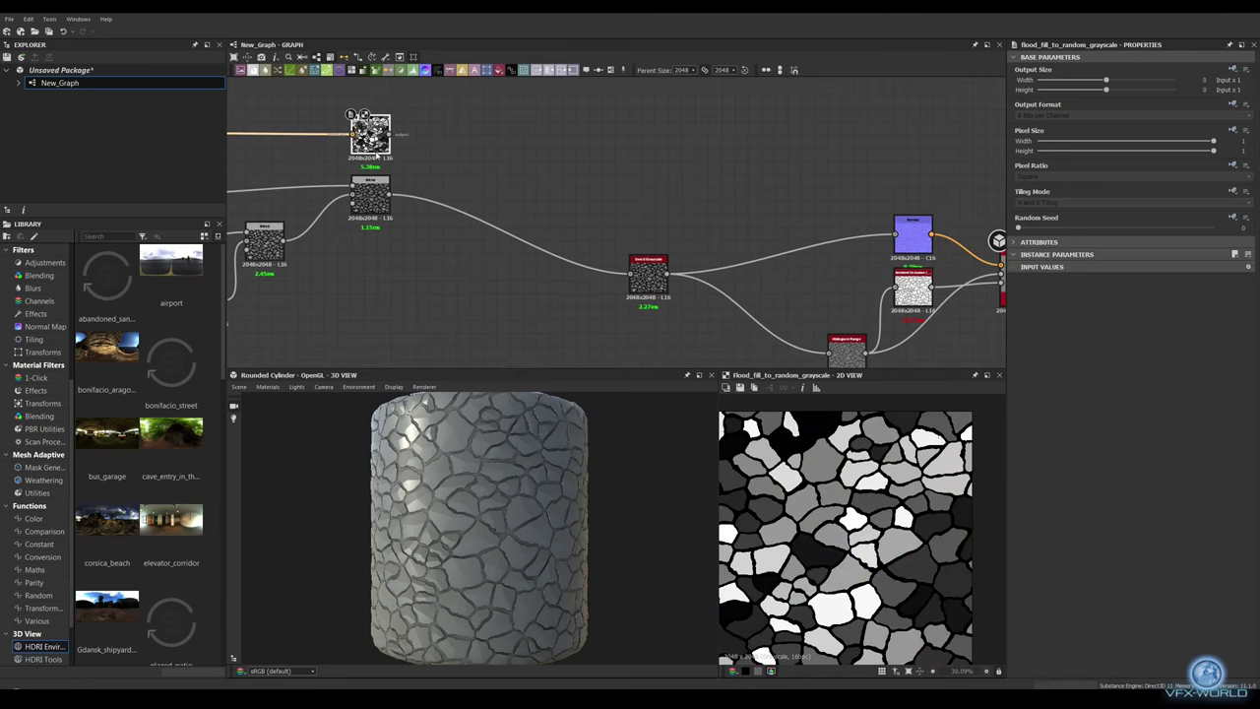
Step: Blend the random grayscale over the stone gradient height chain at opacity 0.14
{"action": "key", "text": "space"}
{"action": "left_click", "coordinate": [497, 264]}
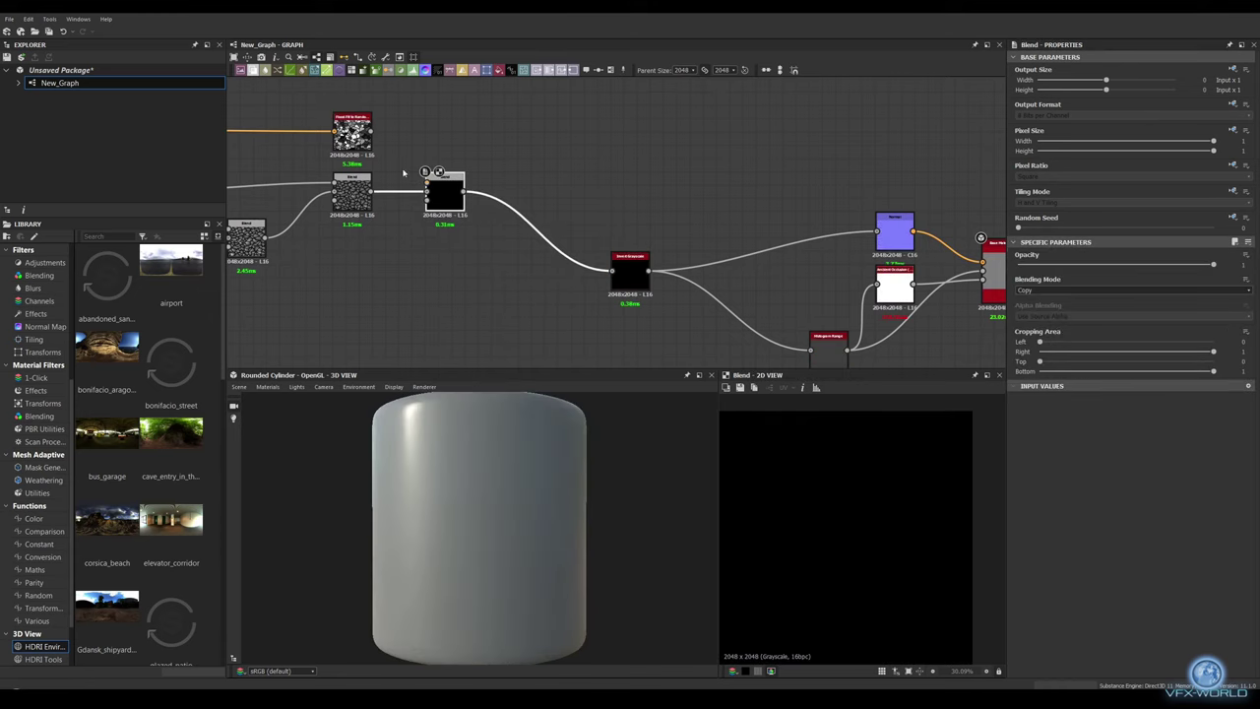
{"action": "left_click_drag", "start_coordinate": [425, 183], "coordinate": [376, 146]}
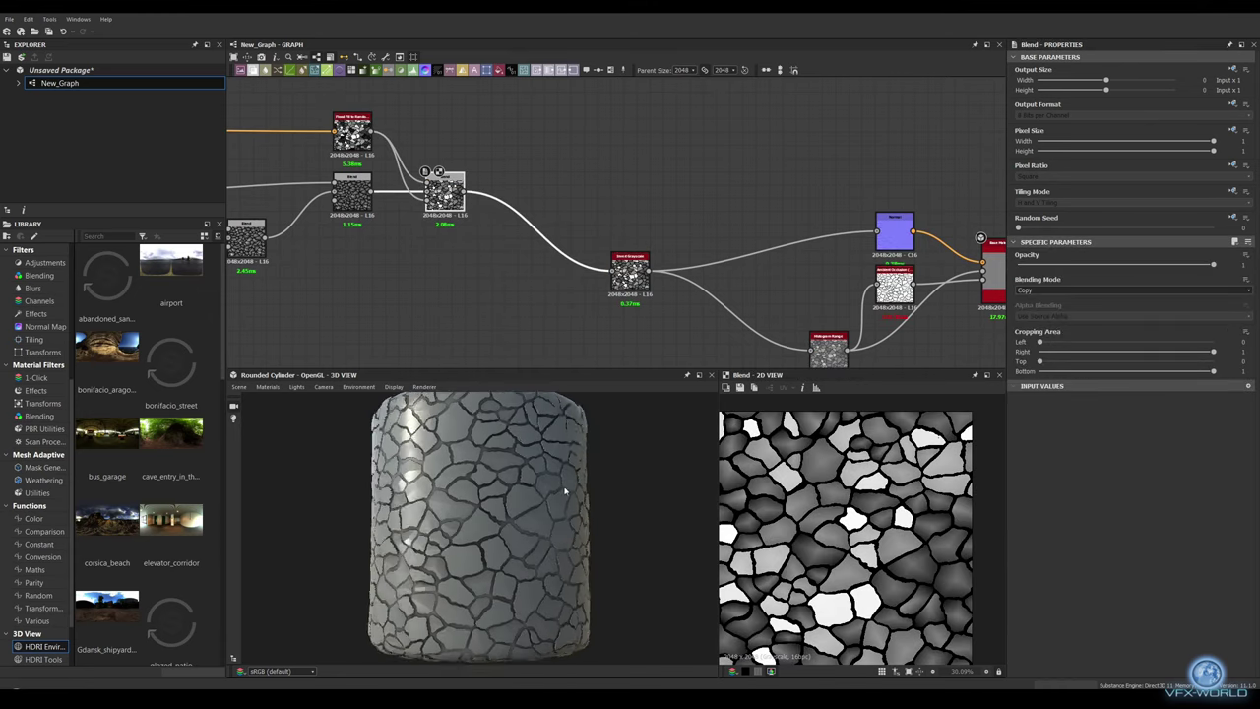
{"action": "left_click_drag", "start_coordinate": [1215, 264], "coordinate": [1041, 267]}
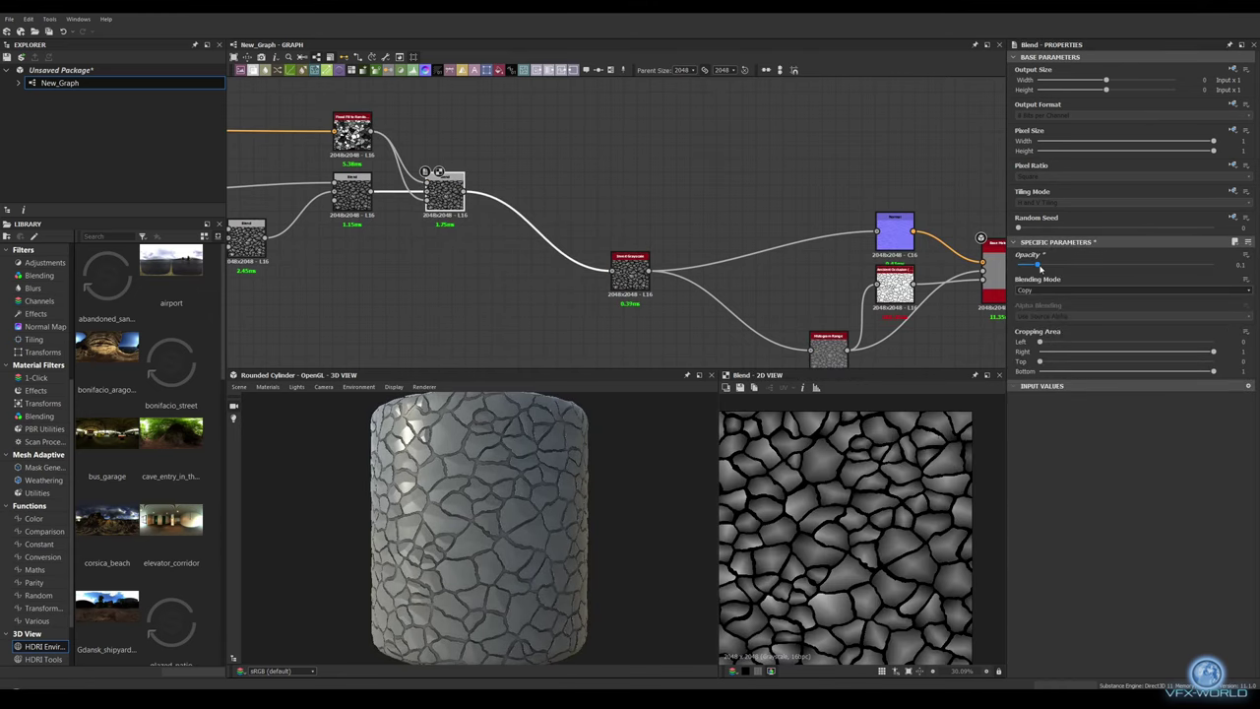
{"action": "scroll", "coordinate": [440, 222], "scroll_direction": "down", "scroll_amount": 5}
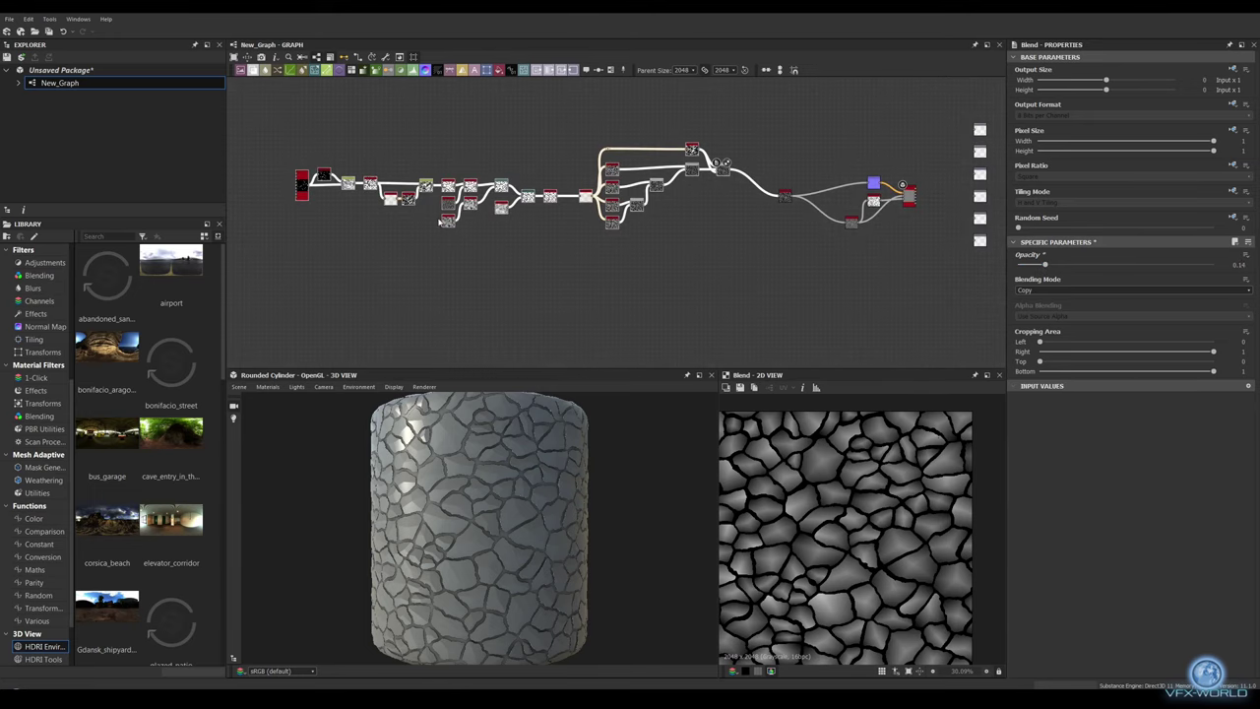
{"action": "scroll", "coordinate": [551, 245], "scroll_direction": "up", "scroll_amount": 5}
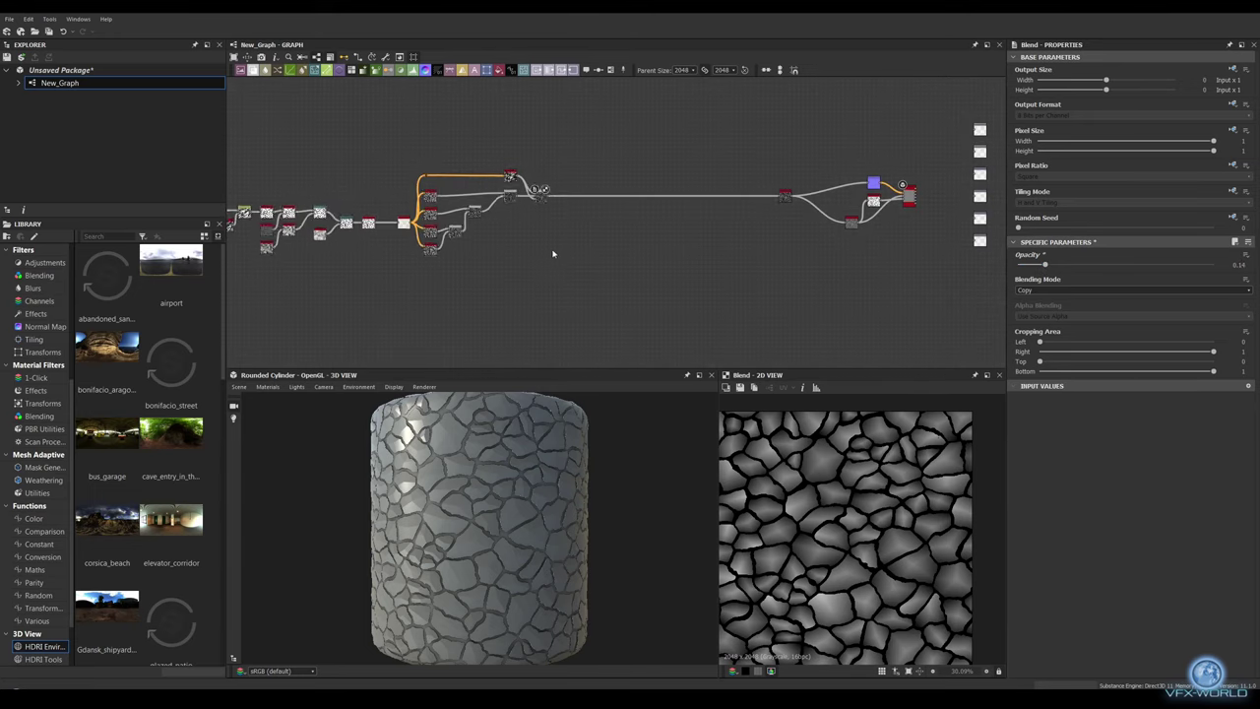
Step: Insert an Auto Levels node after the Blend
{"action": "middle_click_drag", "start_coordinate": [551, 245], "coordinate": [453, 272]}
{"action": "key", "text": "space"}
{"action": "left_click", "coordinate": [472, 256]}
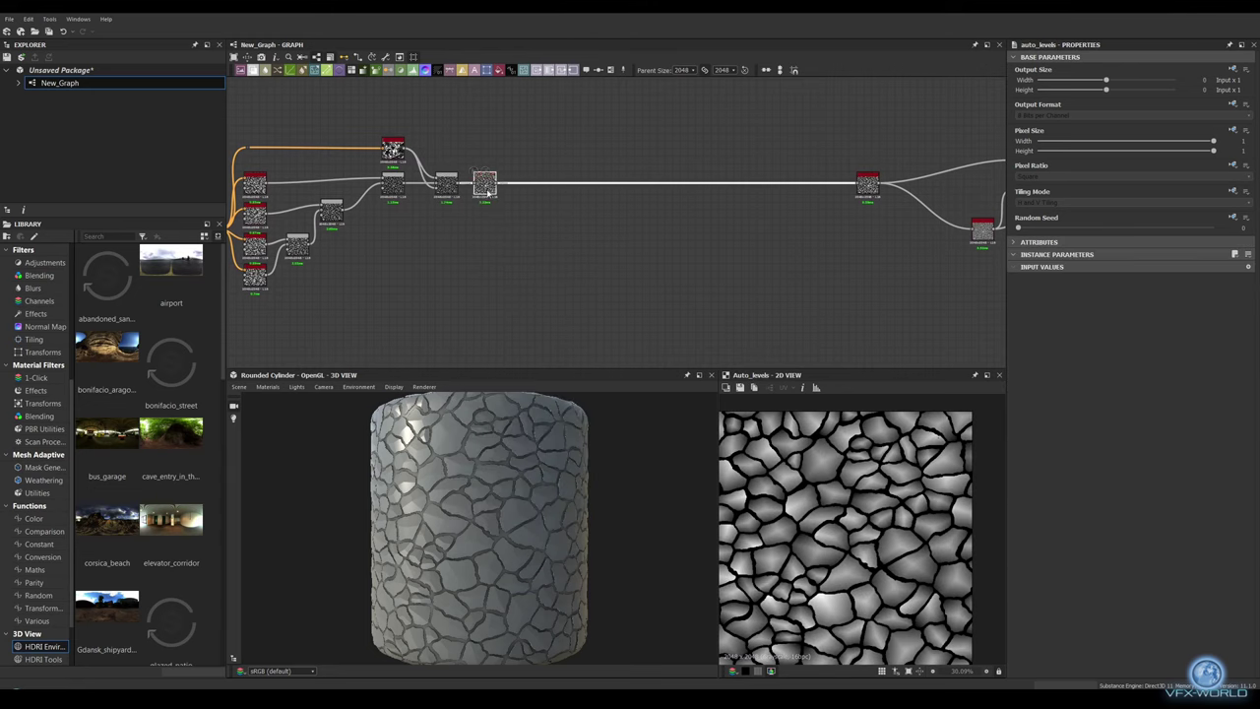
{"action": "scroll", "coordinate": [494, 465], "scroll_direction": "up", "scroll_amount": 5}
{"action": "scroll", "coordinate": [494, 464], "scroll_direction": "down", "scroll_amount": 3}
{"action": "scroll", "coordinate": [394, 227], "scroll_direction": "up", "scroll_amount": 3}
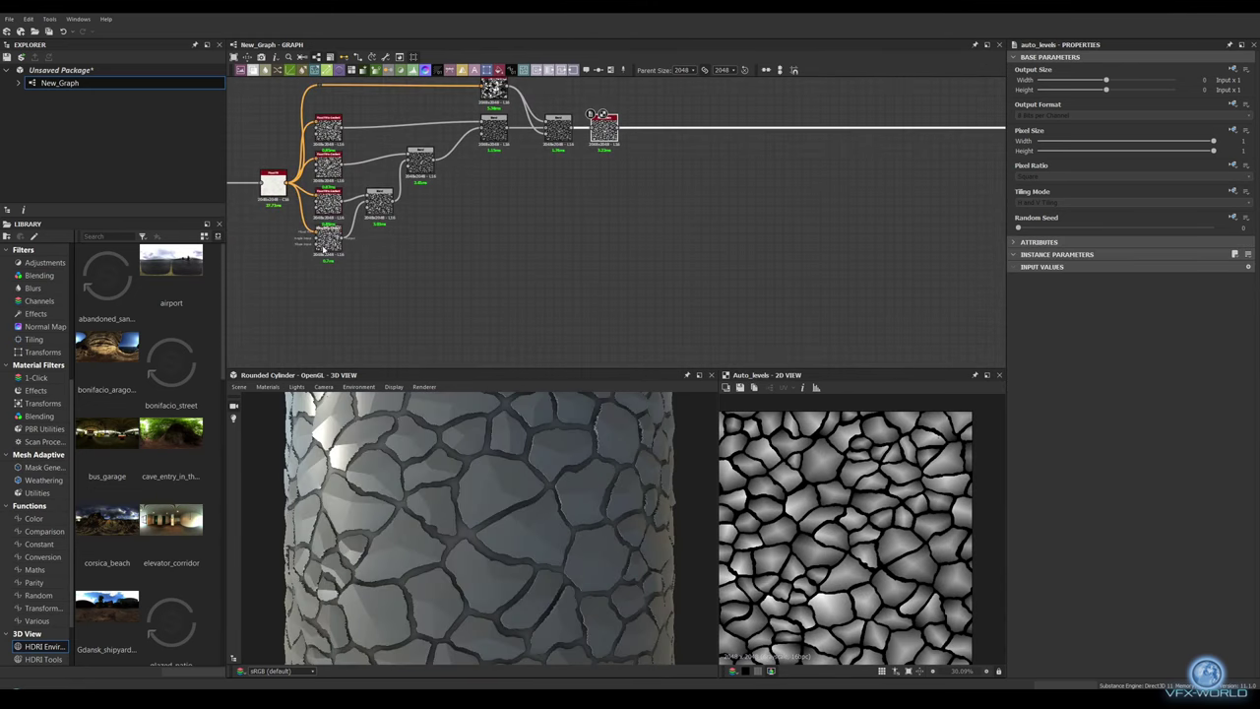
{"action": "left_click", "coordinate": [328, 241]}
Step: Duplicate the Flood Fill to Gradient node and set the copy's random seed to 41
{"action": "double_click", "coordinate": [411, 266]}
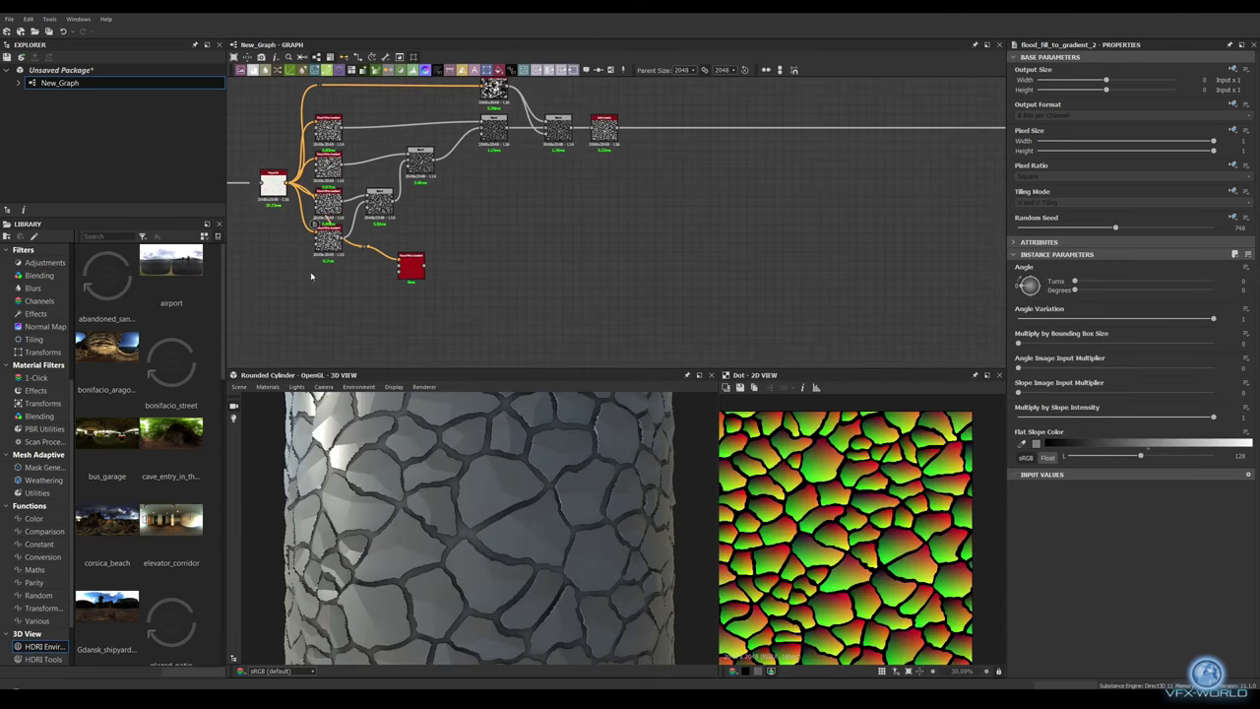
{"action": "left_click", "coordinate": [433, 305]}
{"action": "scroll", "coordinate": [324, 256], "scroll_direction": "up", "scroll_amount": 3}
{"action": "left_click_drag", "start_coordinate": [567, 283], "coordinate": [519, 306]}
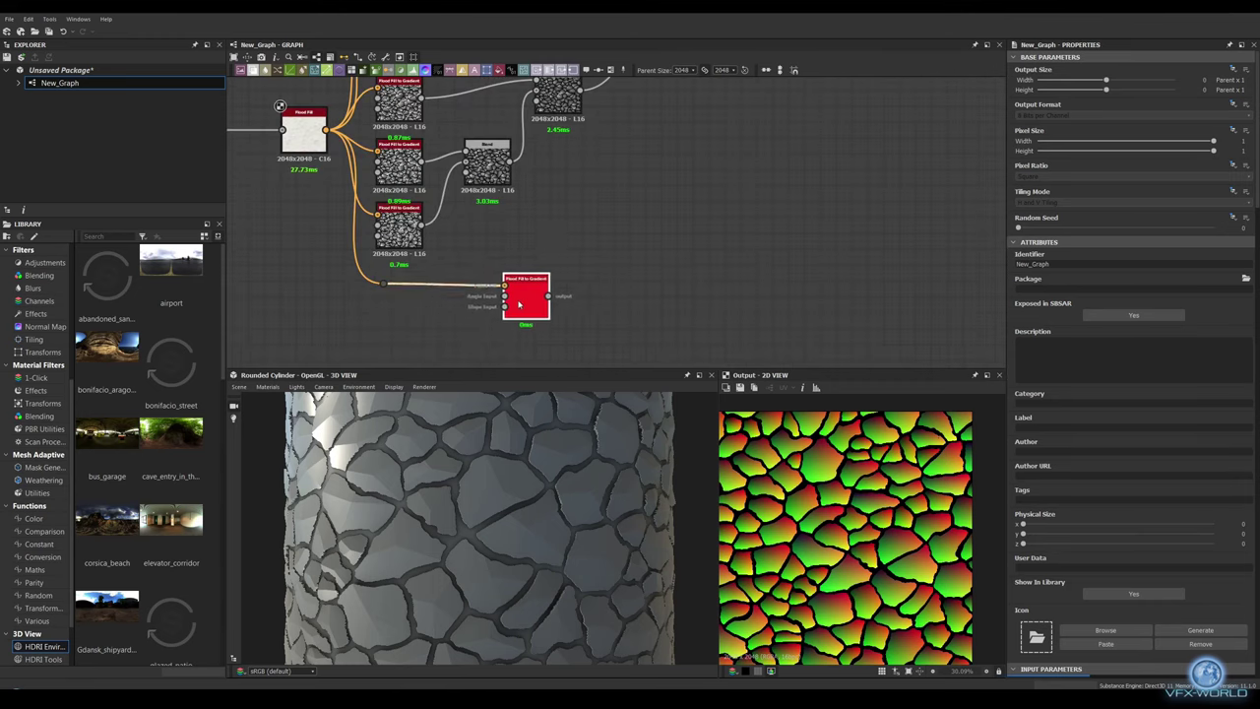
{"action": "middle_click_drag", "start_coordinate": [552, 301], "coordinate": [572, 272]}
{"action": "key", "text": "ctrl+d"}
{"action": "left_click_drag", "start_coordinate": [534, 253], "coordinate": [518, 285]}
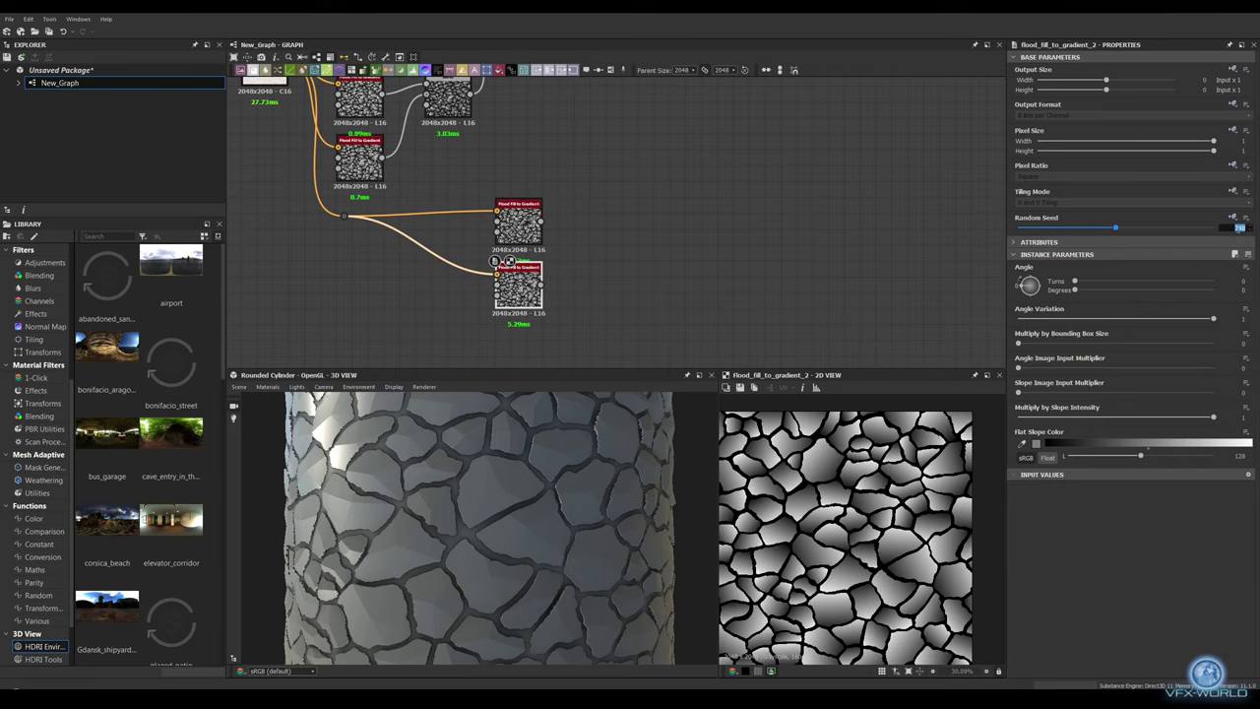
{"action": "middle_click_drag", "start_coordinate": [582, 269], "coordinate": [581, 264]}
Step: Add Distance nodes after the flood fills in Color mode with Maximum Distance 3000
{"action": "key", "text": "space"}
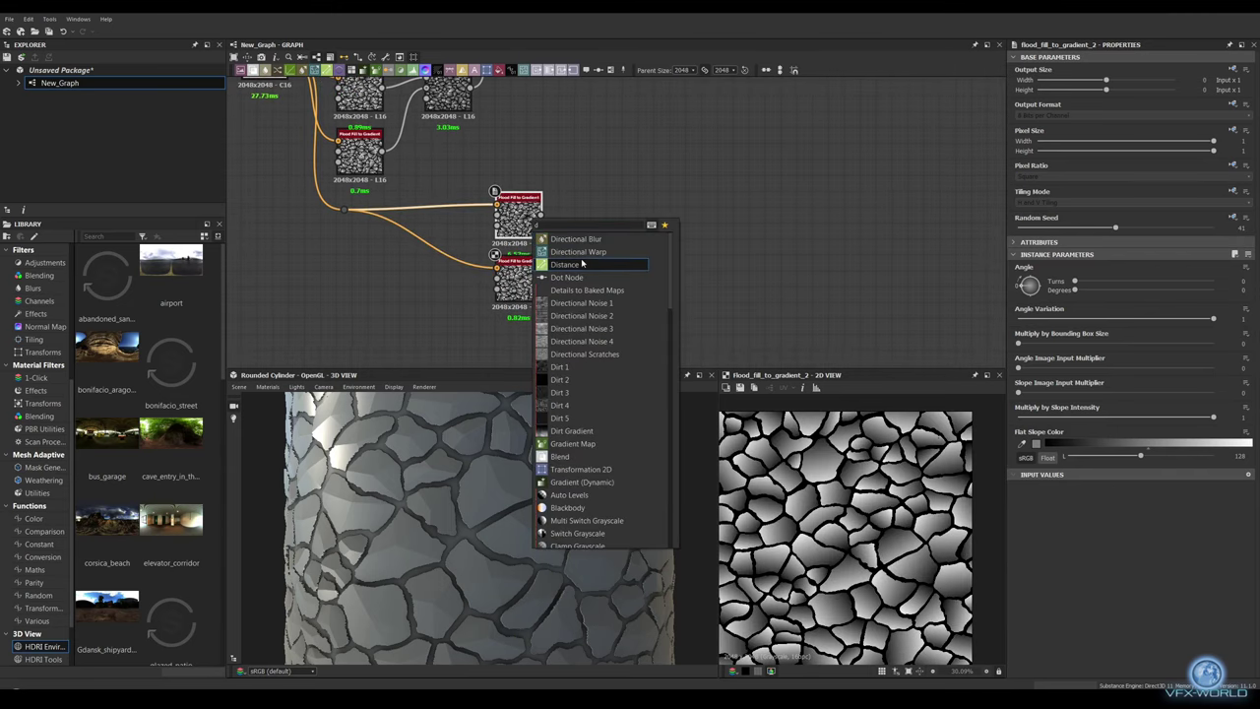
{"action": "left_click", "coordinate": [582, 264]}
{"action": "scroll", "coordinate": [456, 198], "scroll_direction": "down", "scroll_amount": 2}
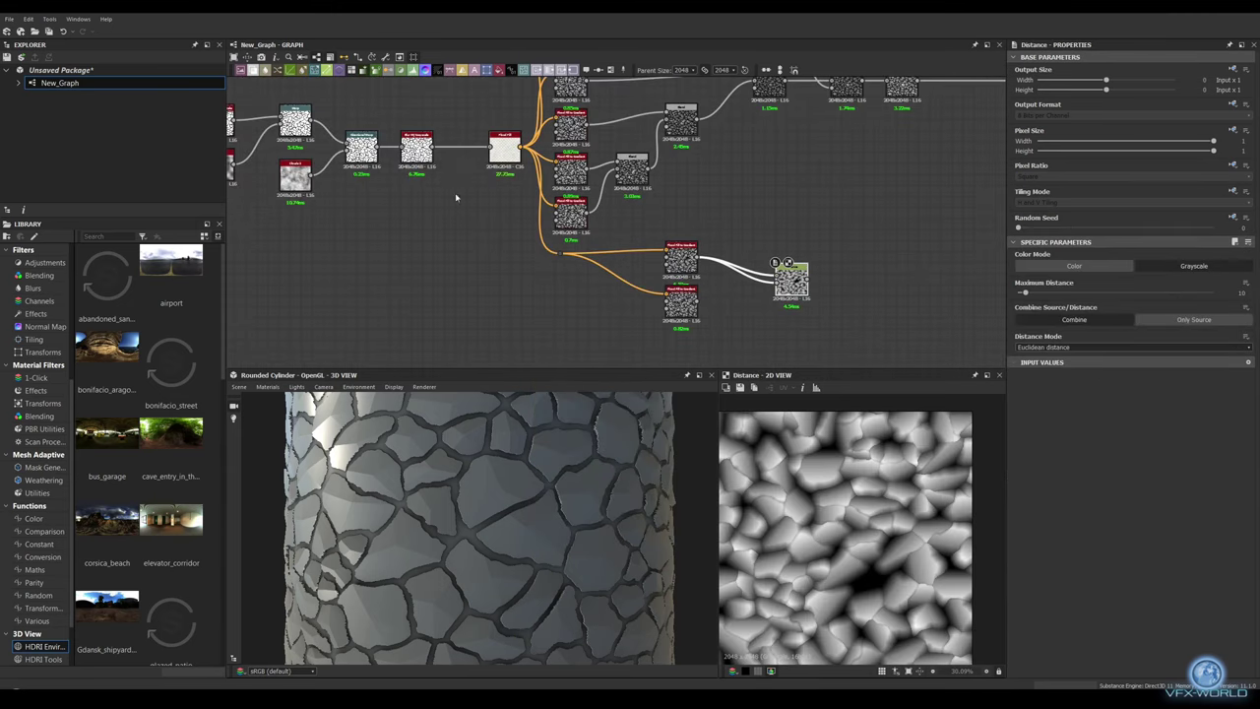
{"action": "left_click_drag", "start_coordinate": [788, 264], "coordinate": [460, 275]}
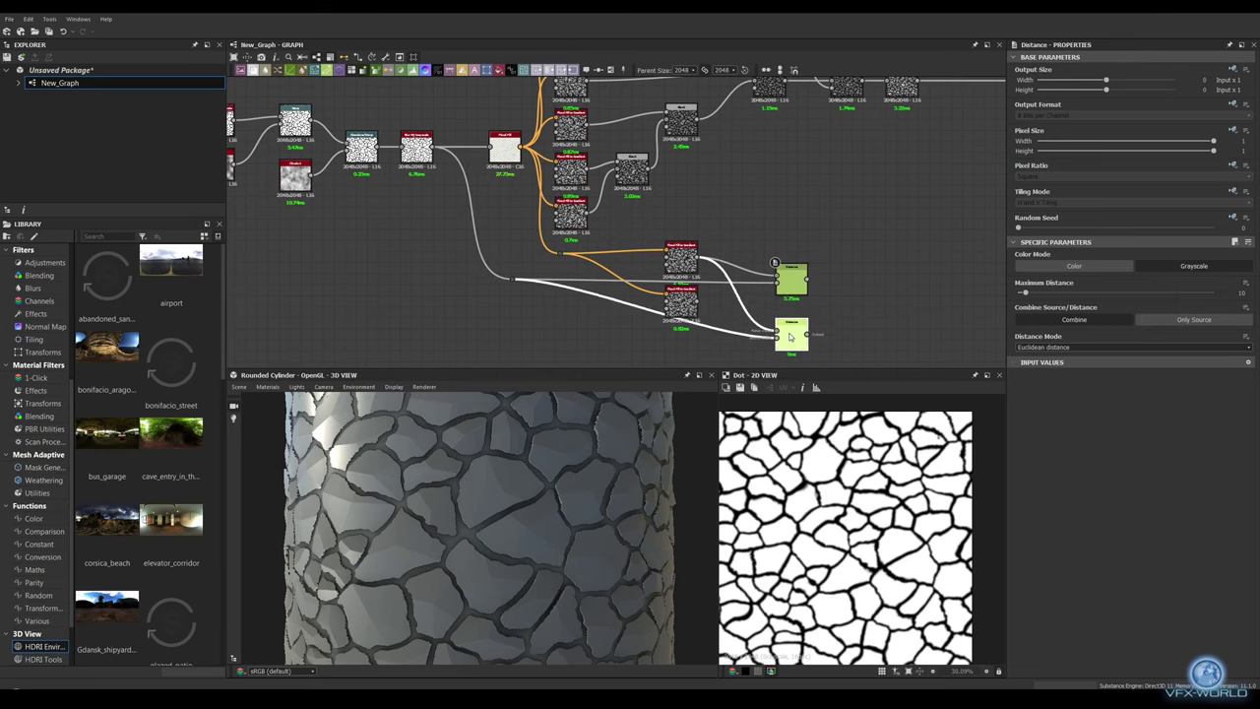
{"action": "middle_click_drag", "start_coordinate": [790, 337], "coordinate": [661, 280]}
{"action": "left_click", "coordinate": [715, 251]}
{"action": "left_click", "coordinate": [1102, 269]}
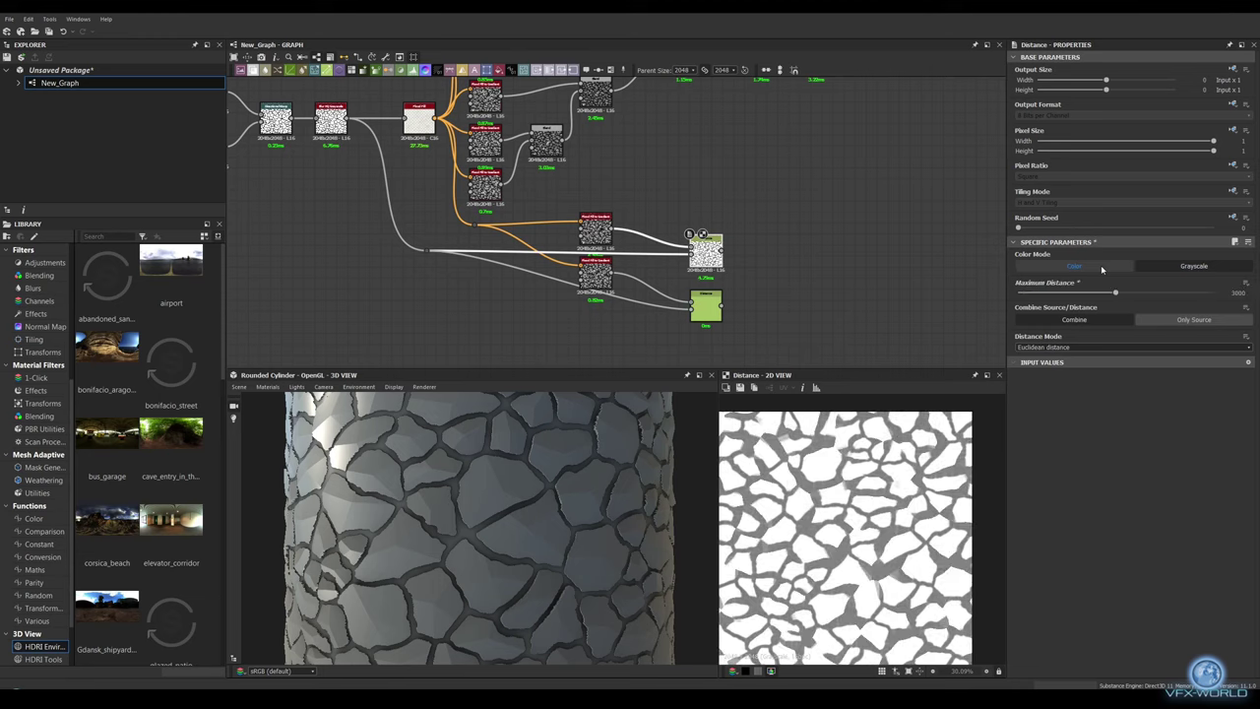
{"action": "double_click", "coordinate": [705, 305]}
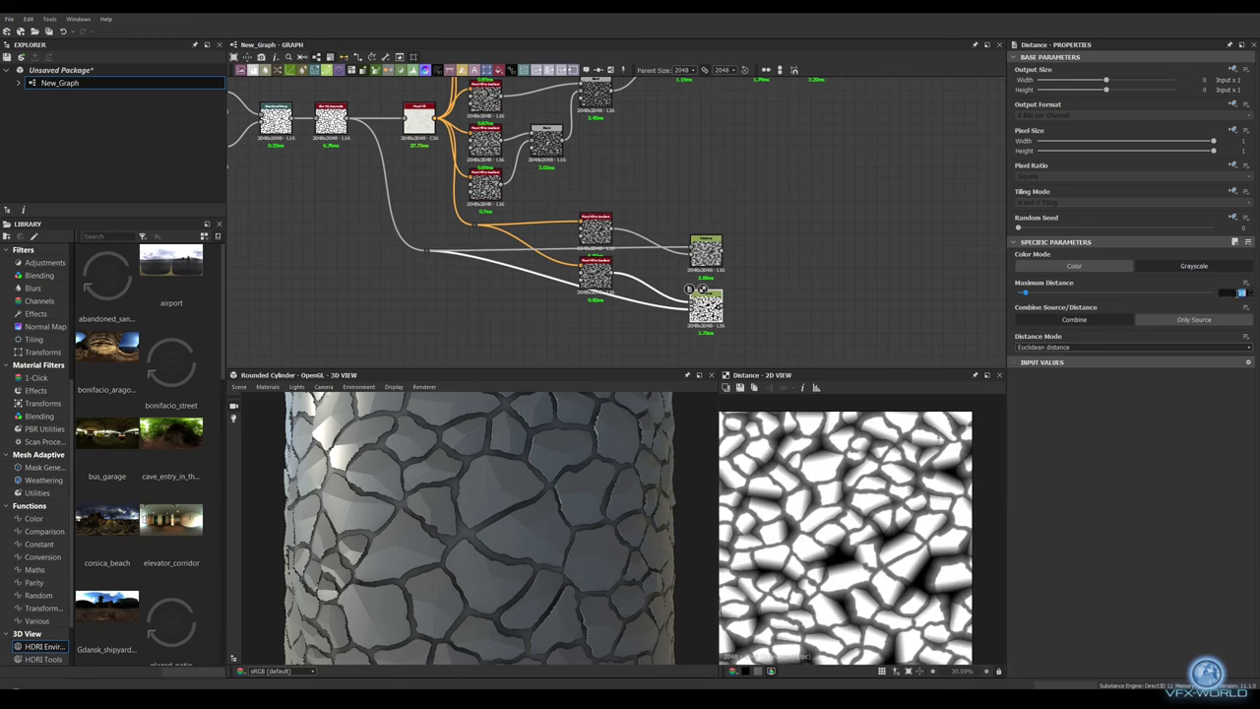
{"action": "key", "text": "Return"}
{"action": "mouse_move", "coordinate": [658, 319]}
{"action": "middle_mouse_down"}
{"action": "mouse_move", "coordinate": [470, 320]}
{"action": "mouse_move", "coordinate": [561, 298]}
{"action": "middle_mouse_up"}
{"action": "key", "text": "space"}
Step: Add a reseeded, finer Clouds 2 and a Fractal Sum Base, and blend them together
{"action": "left_click", "coordinate": [523, 258]}
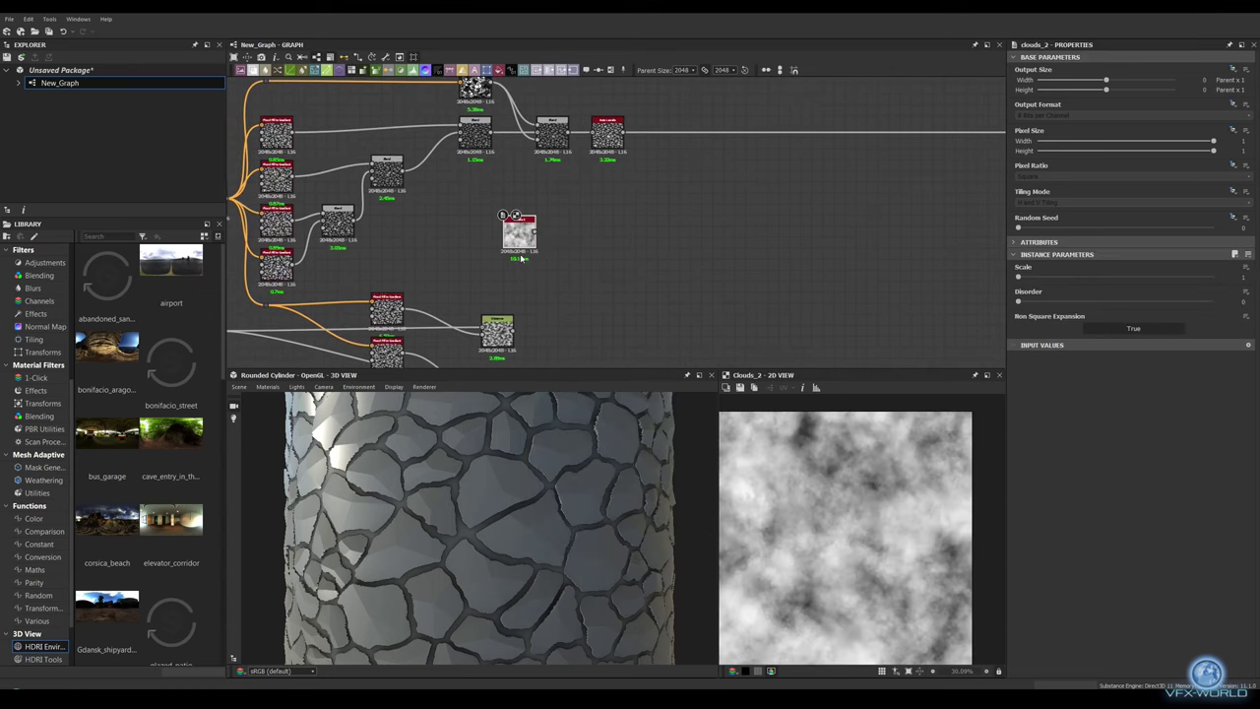
{"action": "left_click", "coordinate": [1135, 227]}
{"action": "left_click_drag", "start_coordinate": [1031, 277], "coordinate": [1072, 276]}
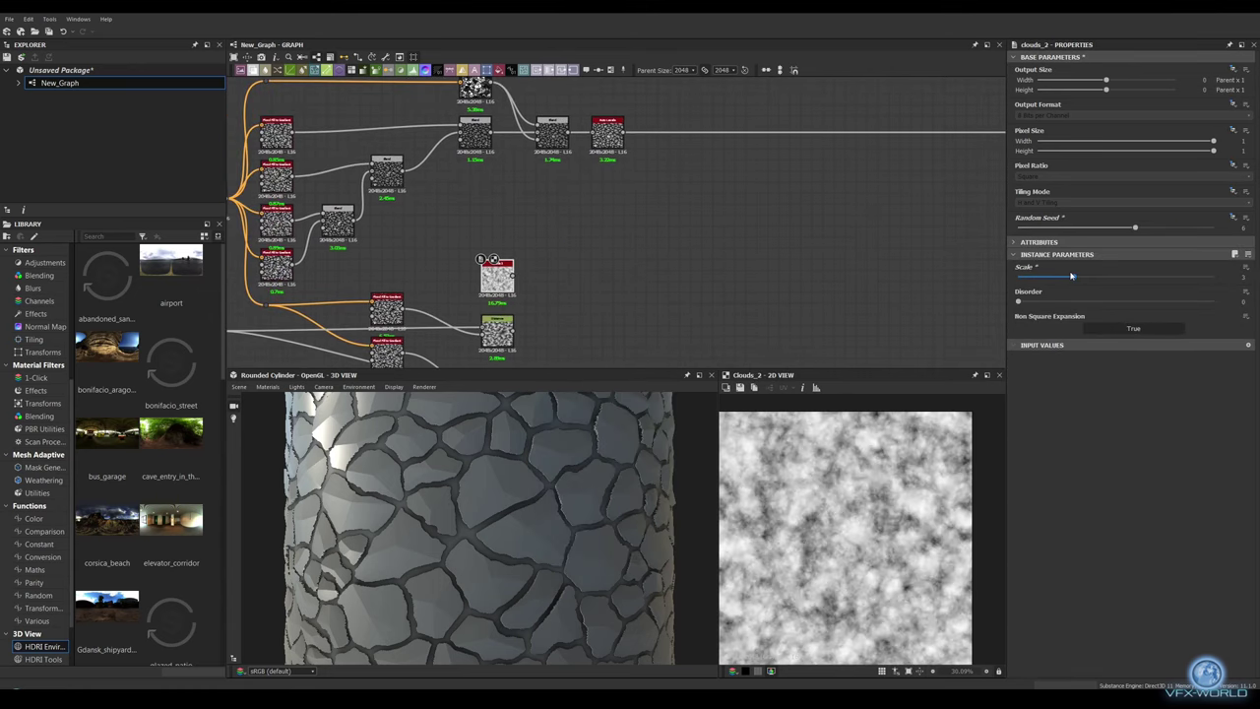
{"action": "middle_click_drag", "start_coordinate": [490, 222], "coordinate": [583, 230]}
{"action": "right_click", "coordinate": [583, 230]}
{"action": "left_click", "coordinate": [779, 235]}
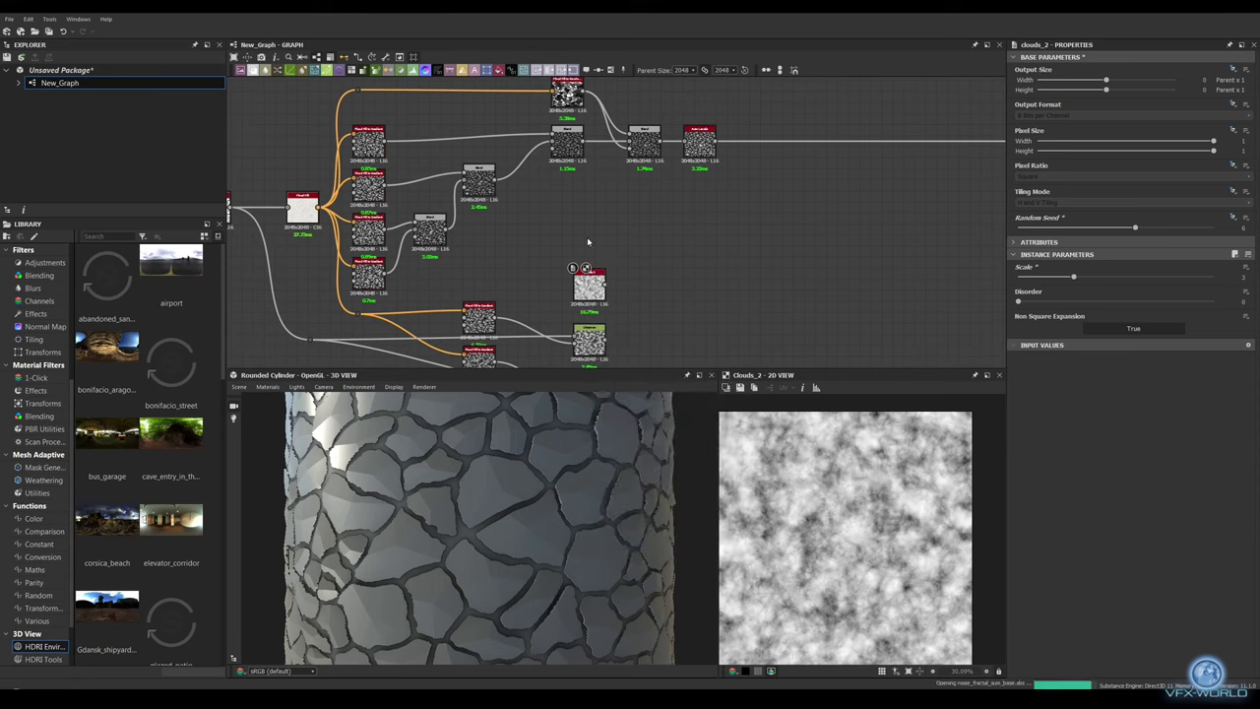
{"action": "middle_click_drag", "start_coordinate": [733, 258], "coordinate": [711, 238]}
{"action": "left_click_drag", "start_coordinate": [579, 264], "coordinate": [651, 251]}
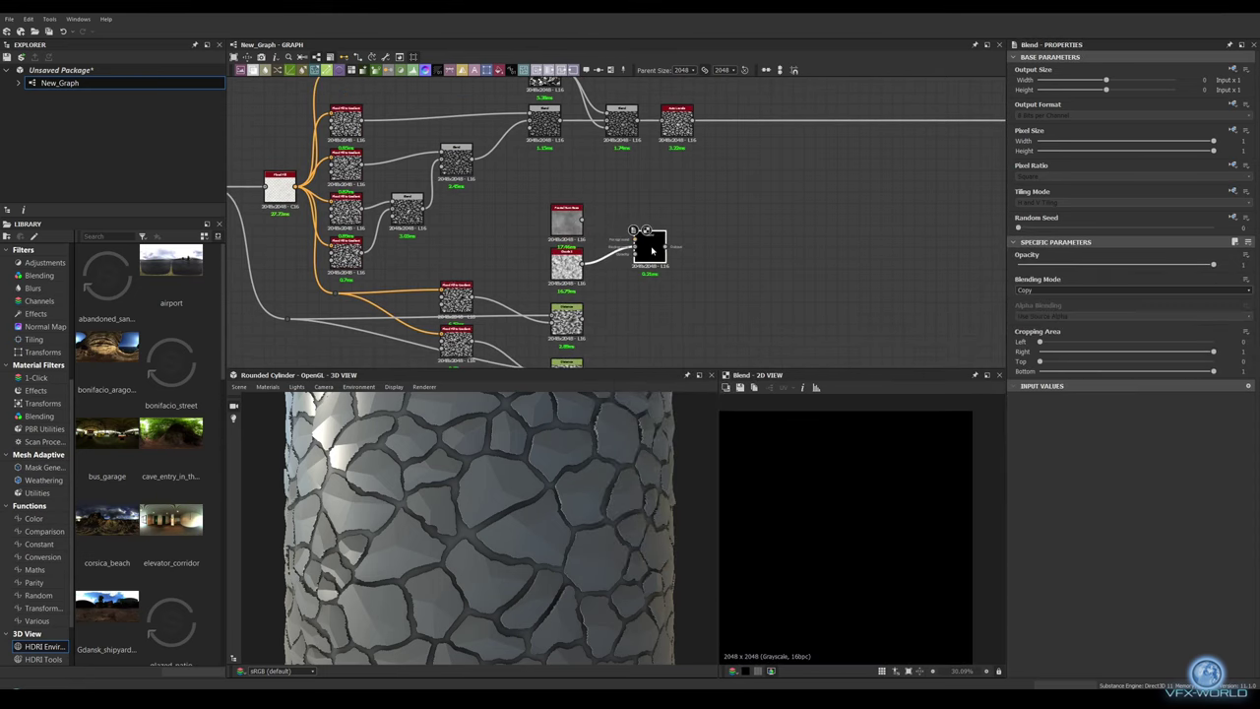
{"action": "left_click_drag", "start_coordinate": [585, 223], "coordinate": [631, 246]}
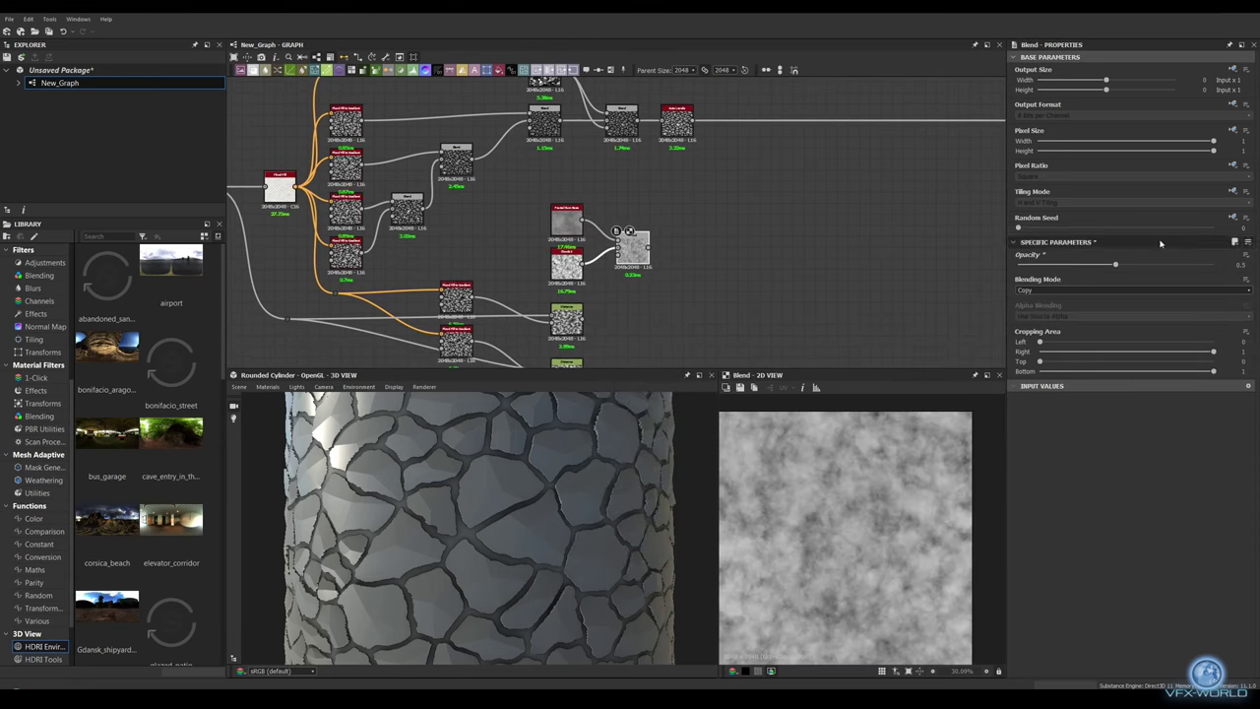
Step: Blend the cloud mix with the lower gradient using Overlay mode
{"action": "middle_click_drag", "start_coordinate": [739, 258], "coordinate": [624, 204]}
{"action": "key", "text": "ctrl+v"}
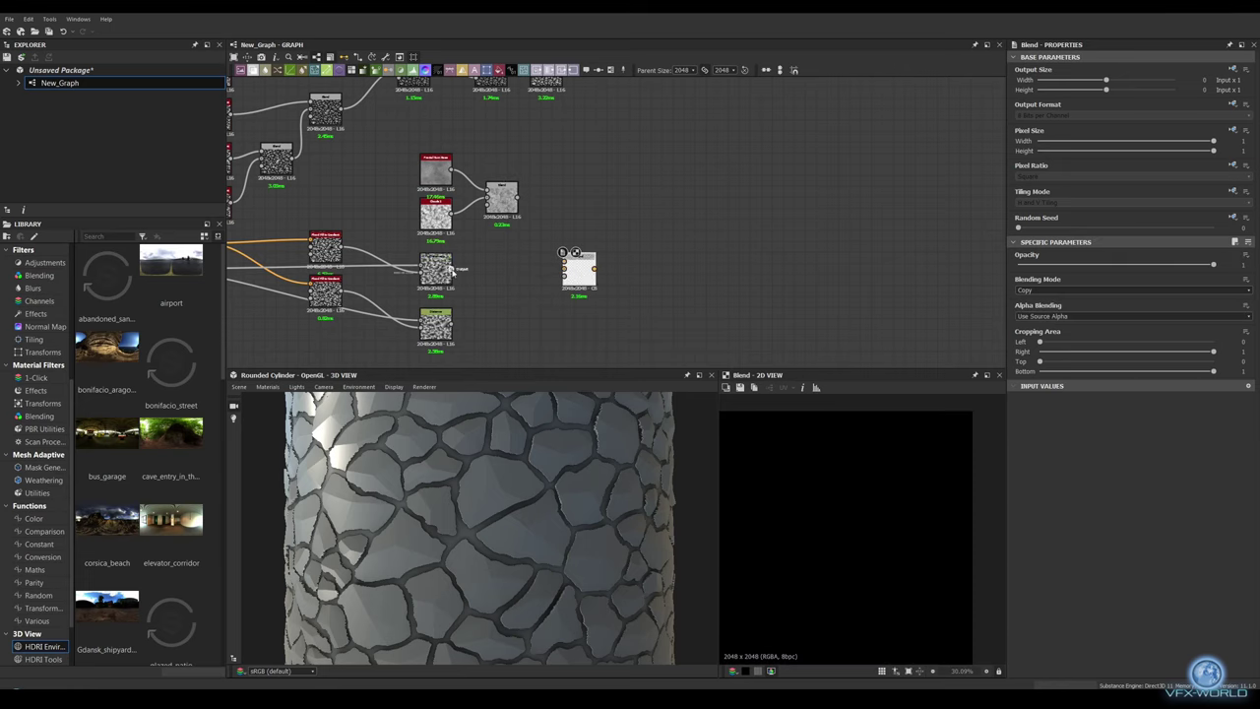
{"action": "left_click_drag", "start_coordinate": [499, 332], "coordinate": [591, 323]}
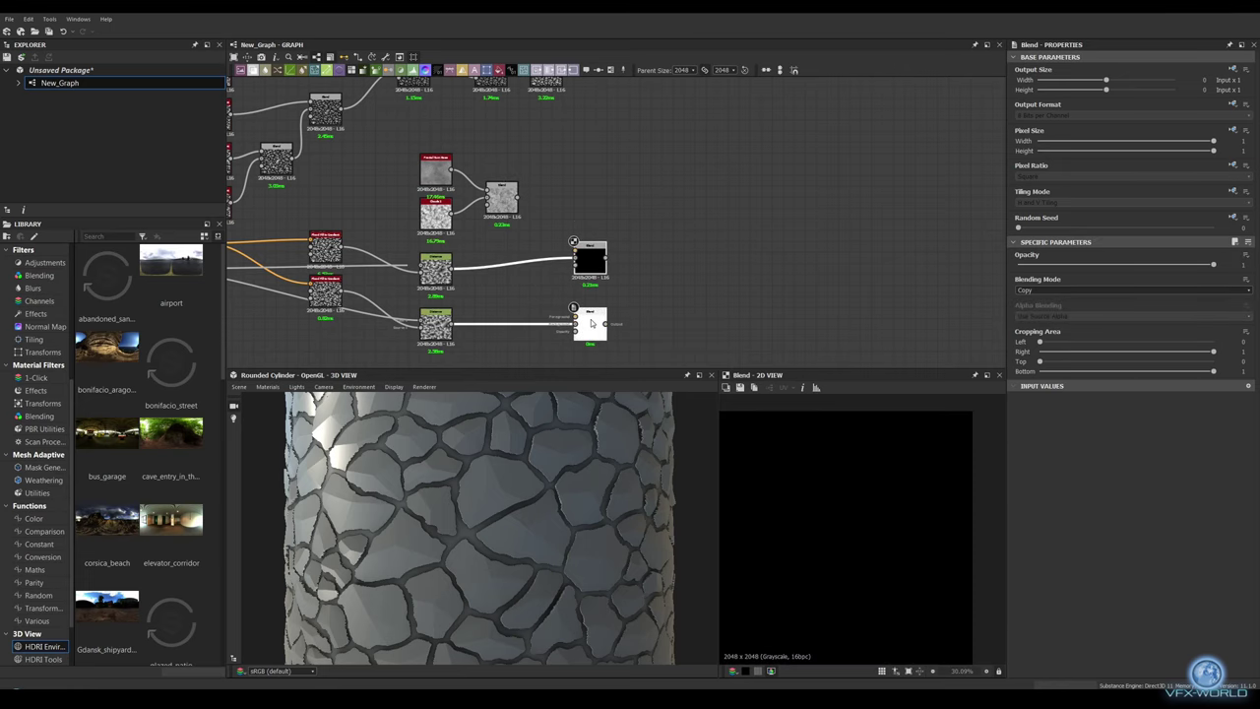
{"action": "left_click_drag", "start_coordinate": [518, 198], "coordinate": [586, 260]}
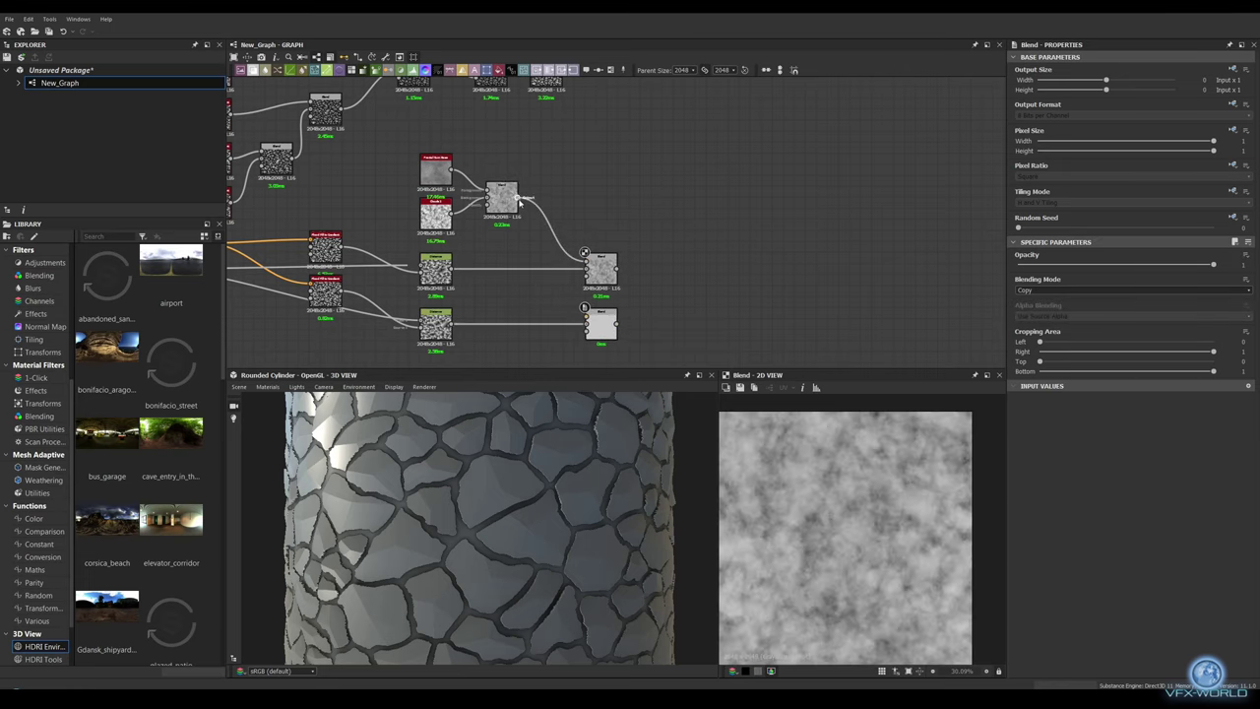
{"action": "middle_click_drag", "start_coordinate": [519, 202], "coordinate": [420, 187]}
{"action": "left_click", "coordinate": [1132, 290]}
{"action": "left_click", "coordinate": [1083, 325]}
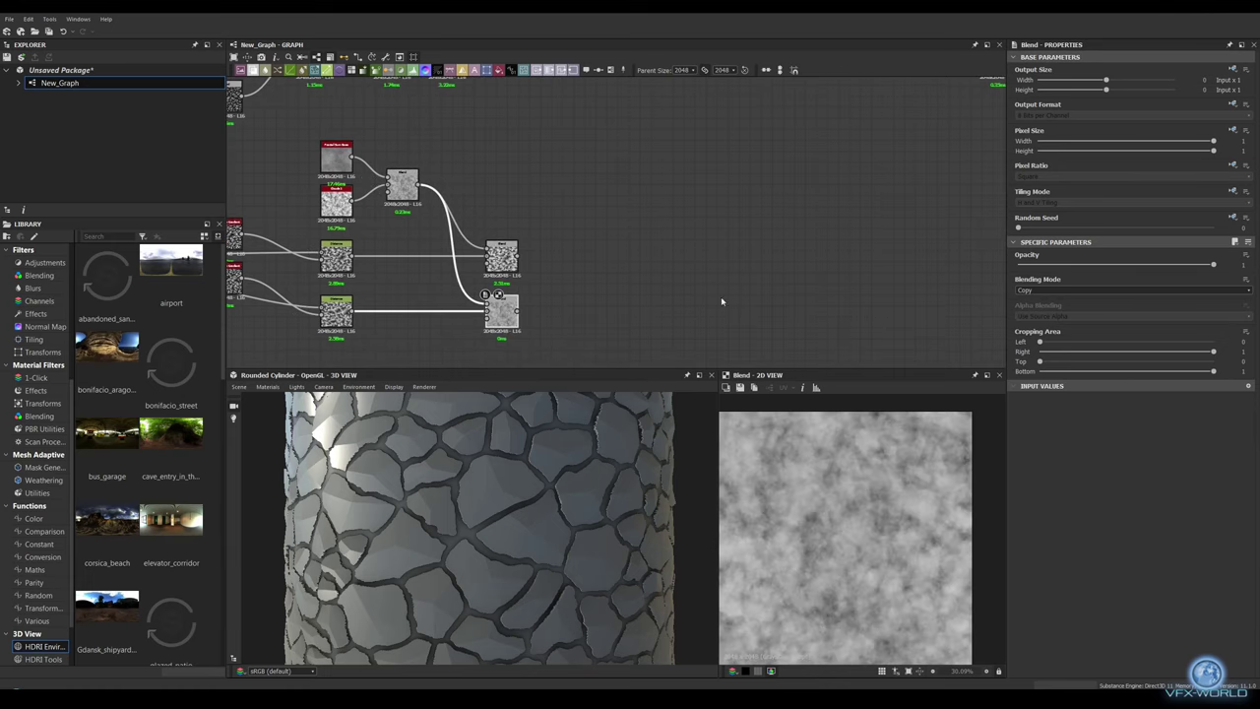
{"action": "left_click", "coordinate": [1132, 291]}
{"action": "left_click", "coordinate": [1082, 364]}
{"action": "middle_click_drag", "start_coordinate": [524, 309], "coordinate": [556, 311]}
Step: Merge the two noisy gradient results with a Multiply Blend
{"action": "left_click_drag", "start_coordinate": [549, 257], "coordinate": [575, 313]}
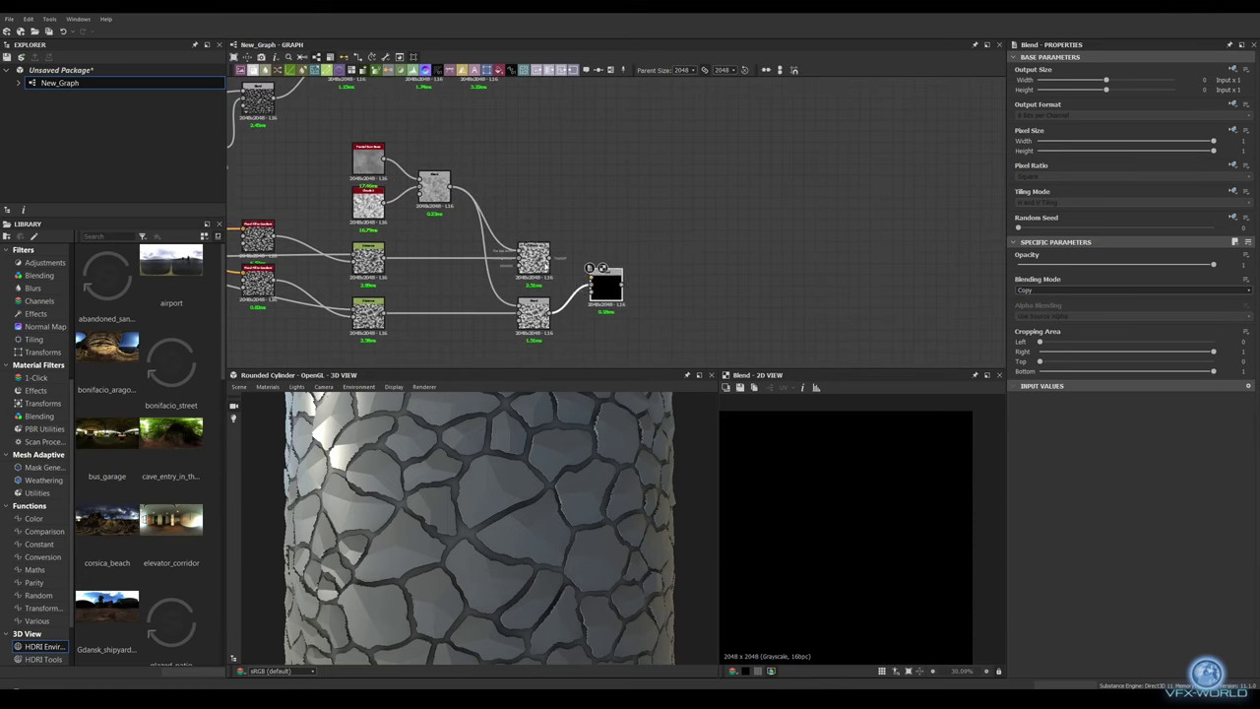
{"action": "left_click", "coordinate": [1132, 290]}
{"action": "left_click", "coordinate": [1083, 321]}
{"action": "scroll", "coordinate": [655, 234], "scroll_direction": "down", "scroll_amount": 1}
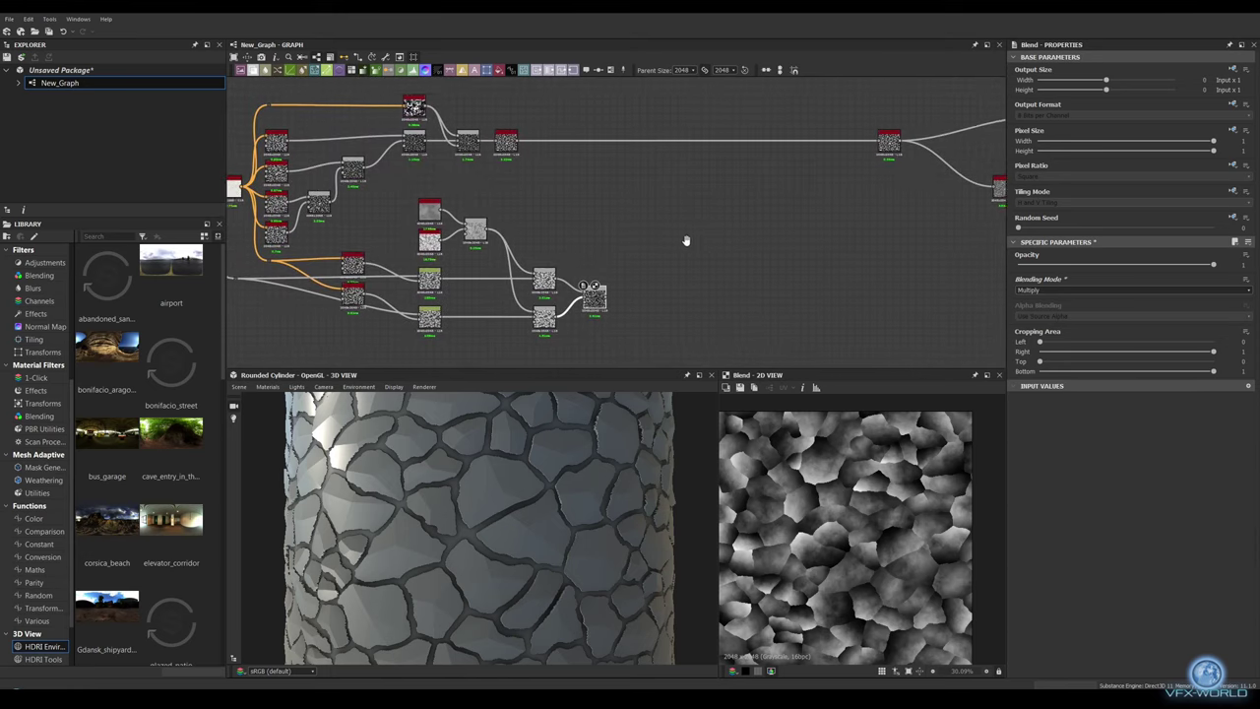
{"action": "left_click_drag", "start_coordinate": [474, 154], "coordinate": [509, 200]}
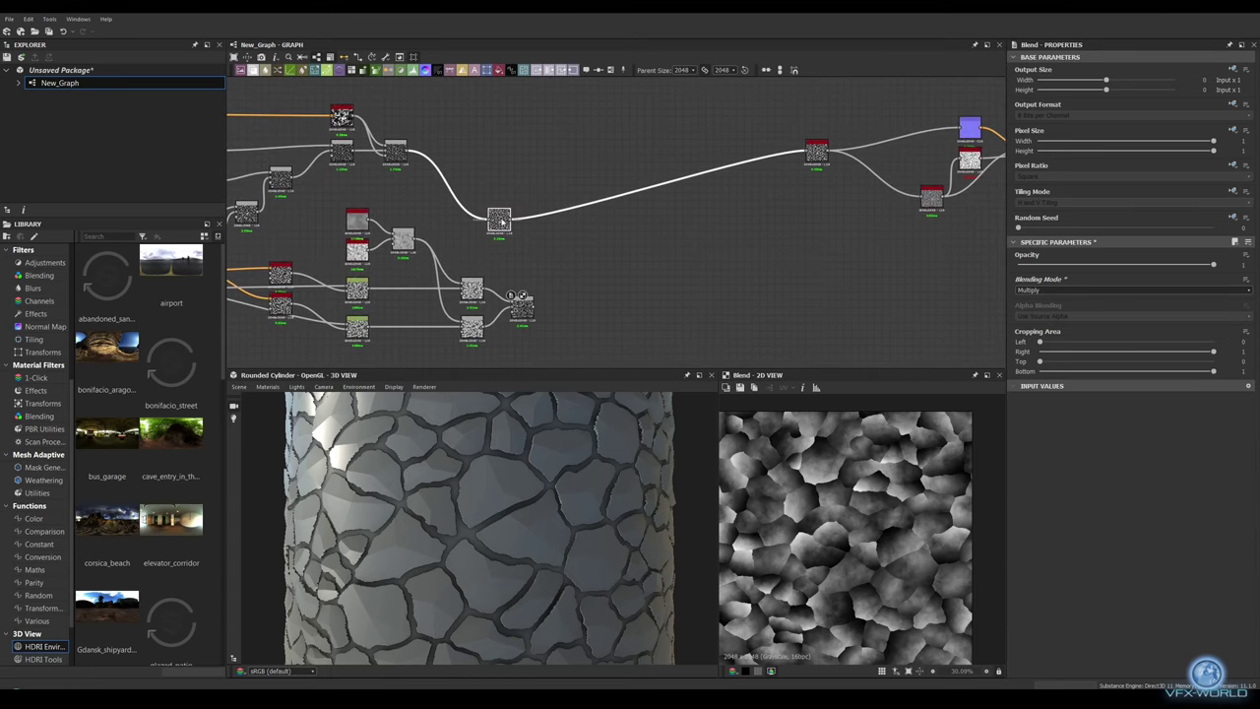
Step: Insert a Min (Darken) Blend on the main height wire
{"action": "middle_click_drag", "start_coordinate": [502, 222], "coordinate": [404, 229]}
{"action": "key", "text": "space"}
{"action": "left_click", "coordinate": [541, 260]}
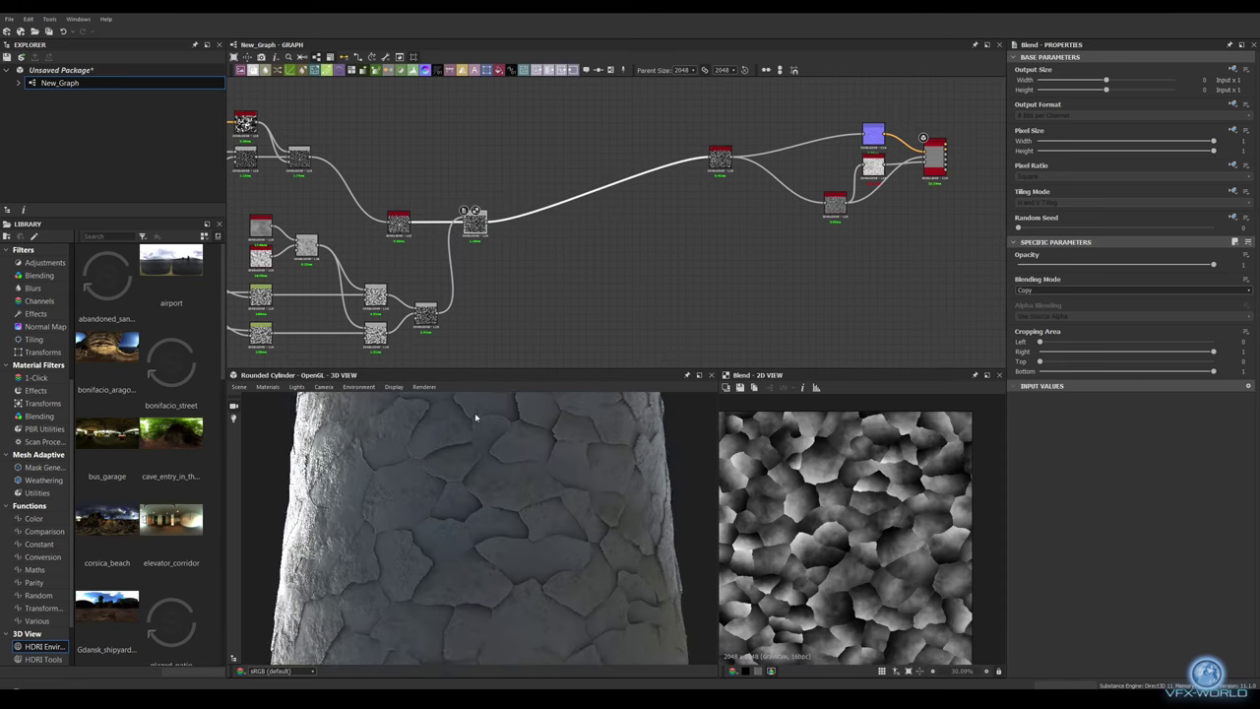
{"action": "left_click", "coordinate": [1131, 290]}
{"action": "left_click", "coordinate": [1061, 348]}
{"action": "scroll", "coordinate": [464, 492], "scroll_direction": "up", "scroll_amount": 3}
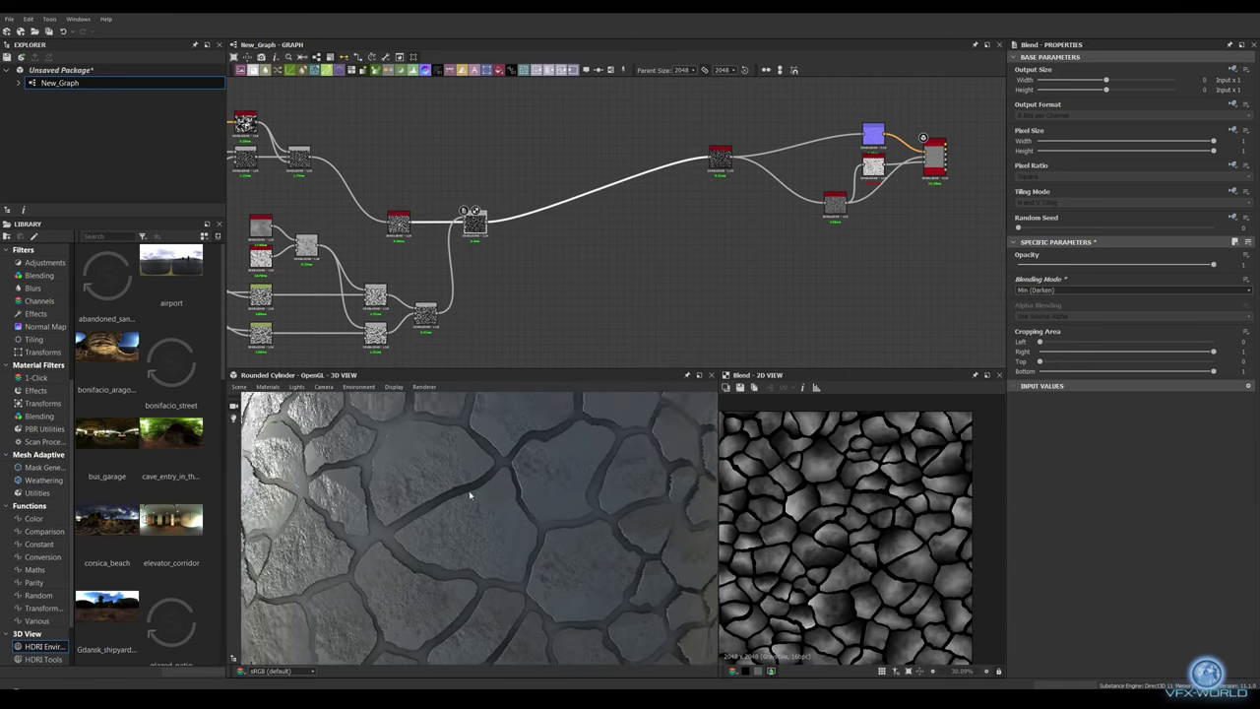
{"action": "scroll", "coordinate": [471, 487], "scroll_direction": "up", "scroll_amount": 2}
{"action": "scroll", "coordinate": [482, 487], "scroll_direction": "down", "scroll_amount": 4}
{"action": "scroll", "coordinate": [495, 489], "scroll_direction": "up", "scroll_amount": 2}
Step: Add a Histogram Scan node after the auto_levels node
{"action": "scroll", "coordinate": [495, 489], "scroll_direction": "down", "scroll_amount": 3}
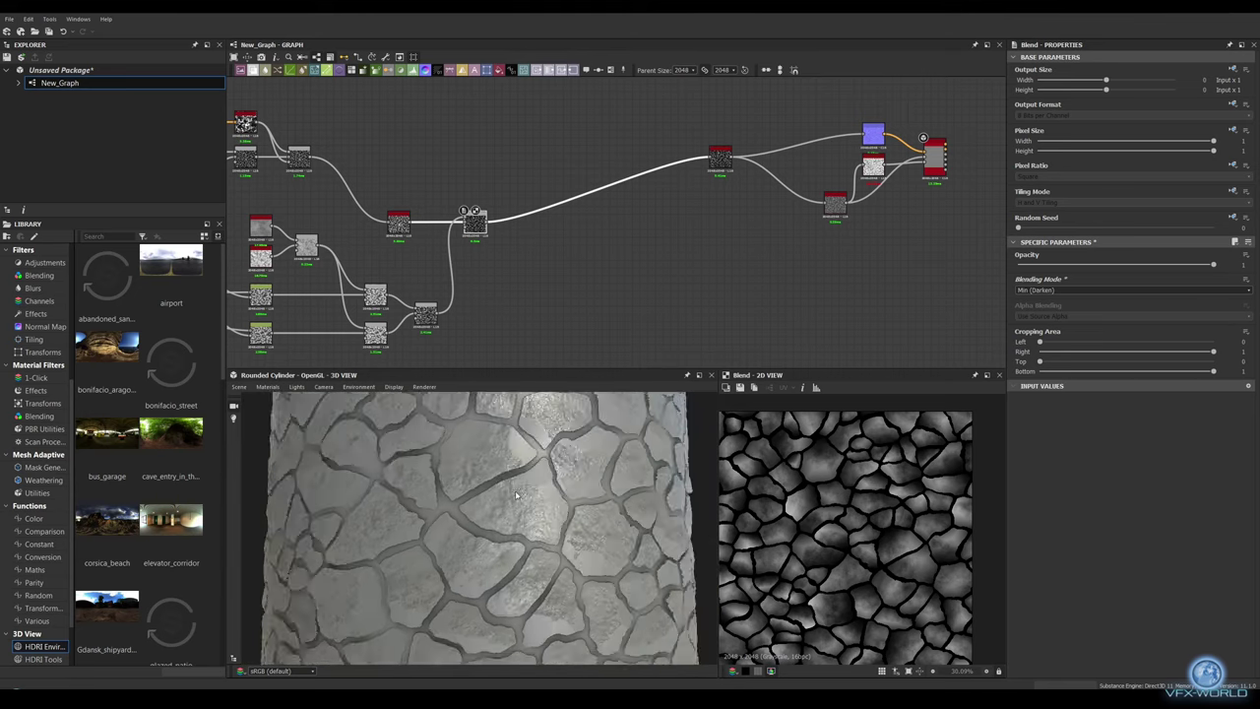
{"action": "scroll", "coordinate": [495, 489], "scroll_direction": "down", "scroll_amount": 2}
{"action": "scroll", "coordinate": [642, 266], "scroll_direction": "down", "scroll_amount": 2}
{"action": "scroll", "coordinate": [696, 138], "scroll_direction": "down", "scroll_amount": 1}
{"action": "scroll", "coordinate": [695, 138], "scroll_direction": "up", "scroll_amount": 1}
{"action": "scroll", "coordinate": [591, 246], "scroll_direction": "up", "scroll_amount": 2}
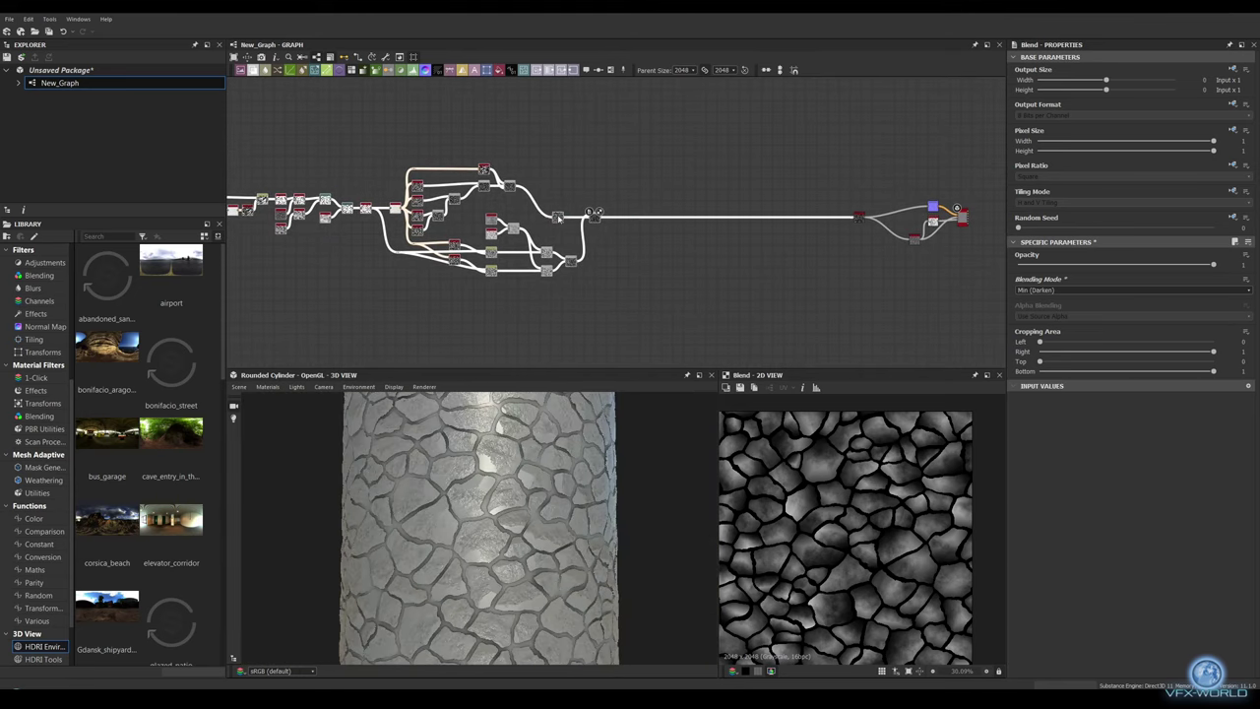
{"action": "scroll", "coordinate": [555, 275], "scroll_direction": "up", "scroll_amount": 2}
{"action": "scroll", "coordinate": [571, 265], "scroll_direction": "up", "scroll_amount": 1}
{"action": "scroll", "coordinate": [585, 258], "scroll_direction": "up", "scroll_amount": 3}
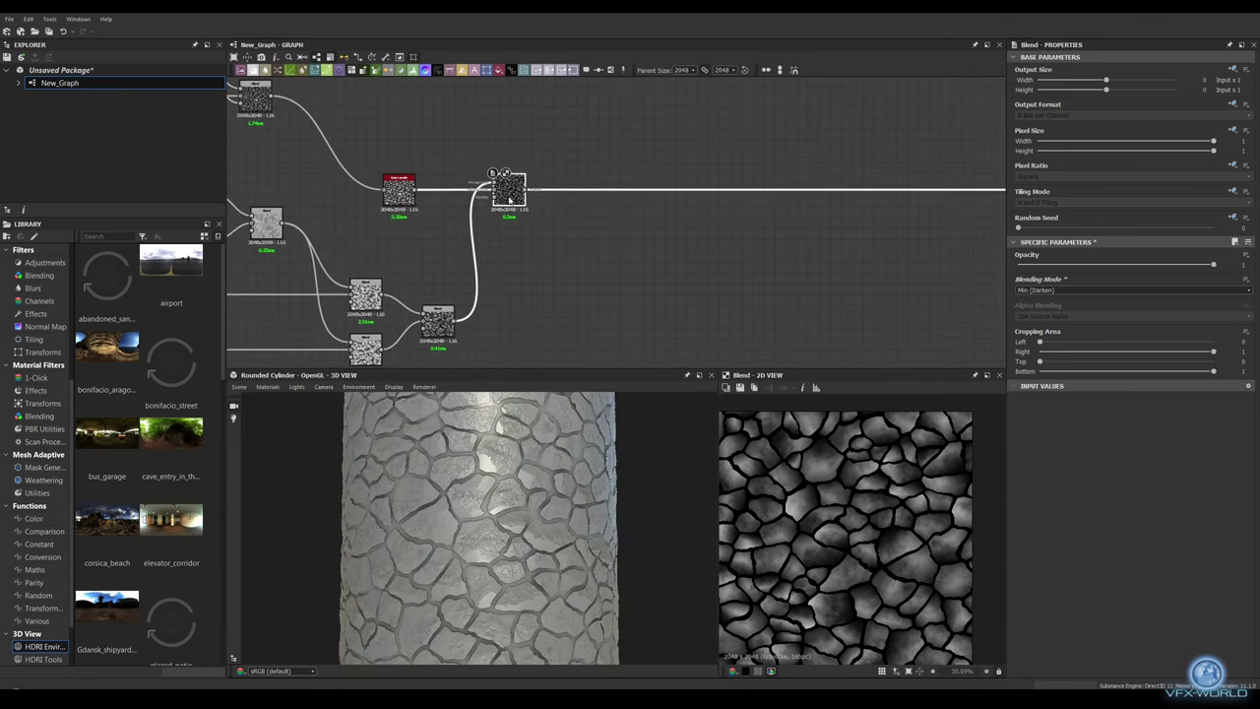
{"action": "left_click", "coordinate": [561, 192]}
{"action": "middle_click_drag", "start_coordinate": [587, 235], "coordinate": [438, 300]}
{"action": "key", "text": "space"}
{"action": "type", "text": "hist"}
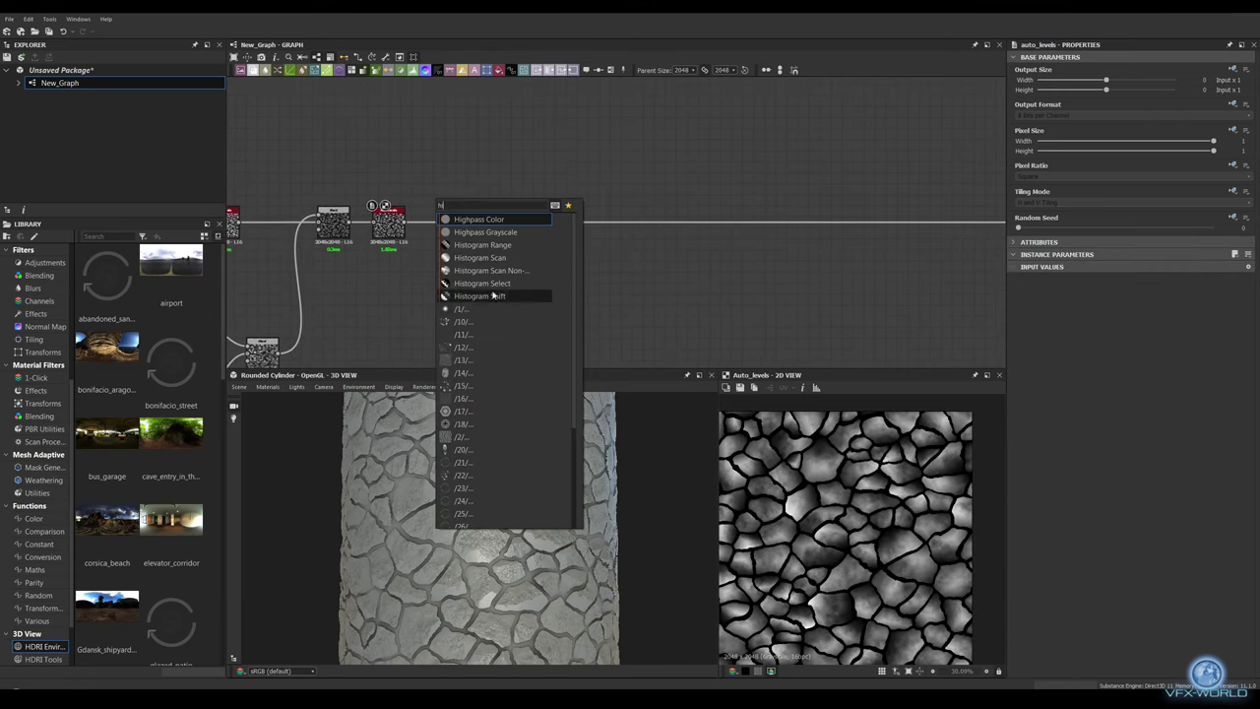
{"action": "key", "text": "Return"}
Step: Place a Blend on the main height link and set Histogram Scan Position 0.85, Contrast 0.22
{"action": "key", "text": "space"}
{"action": "type", "text": "blend"}
{"action": "key", "text": "Return"}
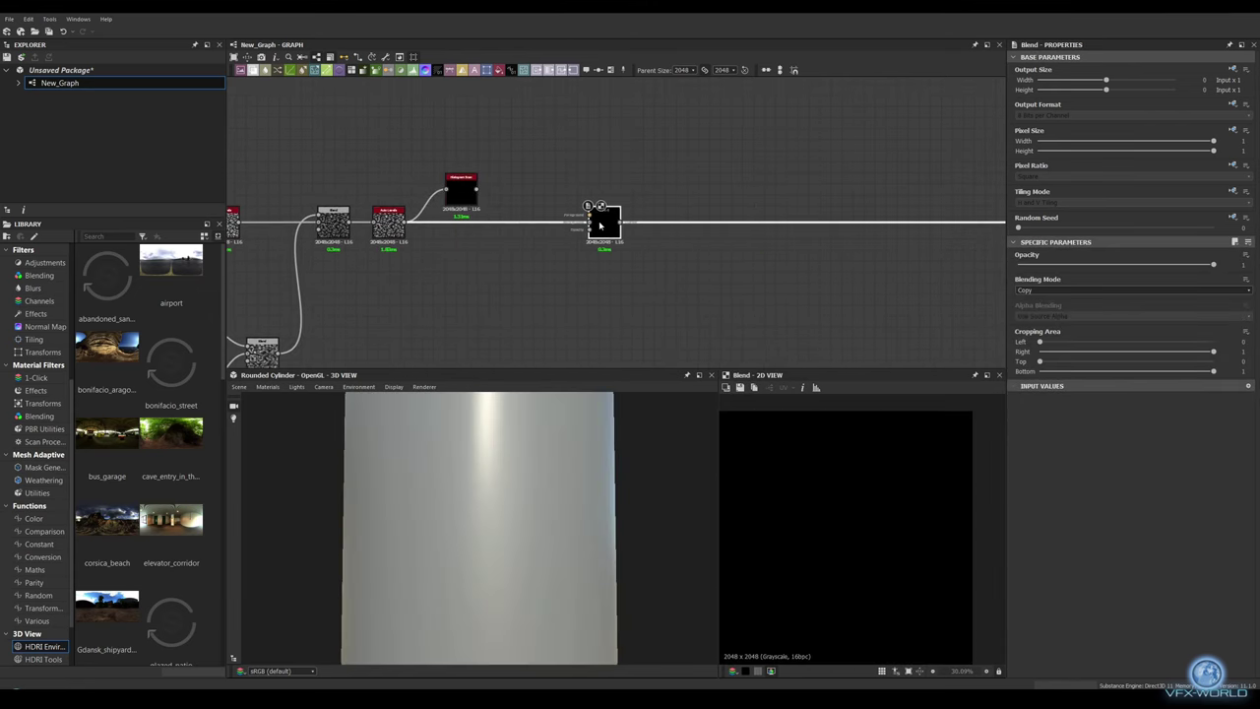
{"action": "left_click_drag", "start_coordinate": [598, 221], "coordinate": [517, 219]}
{"action": "left_click", "coordinate": [461, 189]}
{"action": "left_click_drag", "start_coordinate": [1018, 276], "coordinate": [1184, 282]}
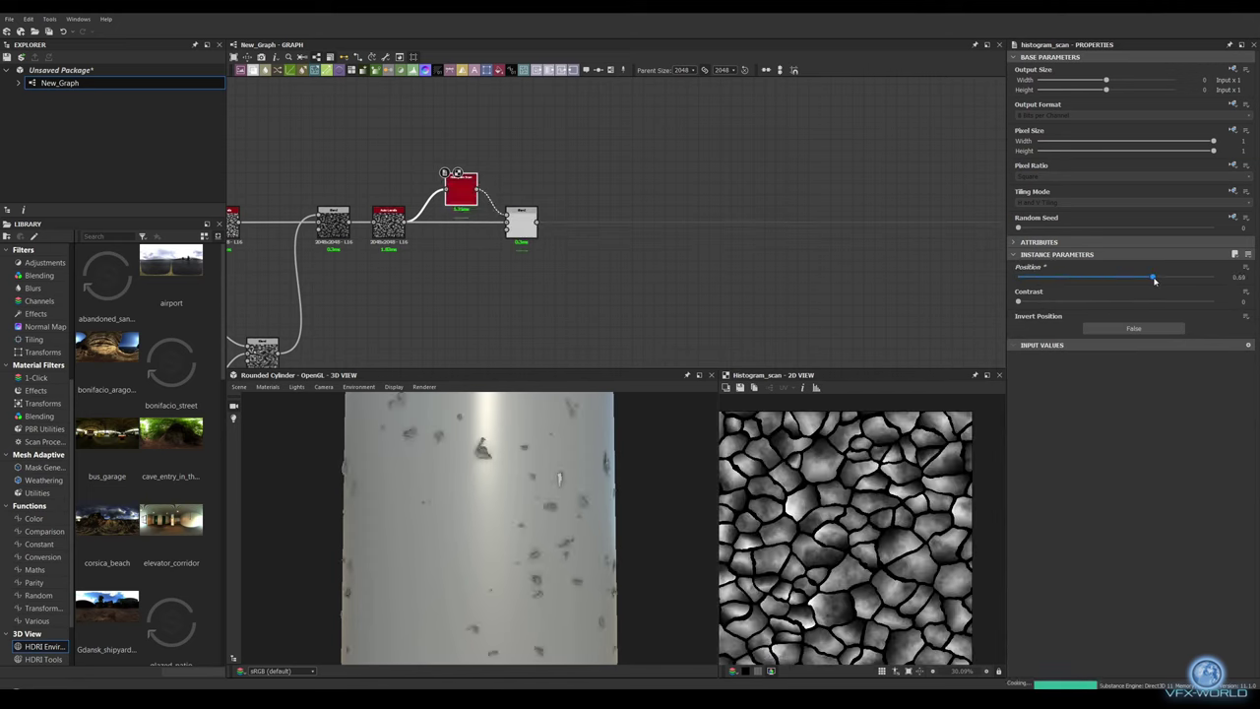
{"action": "left_click_drag", "start_coordinate": [1017, 301], "coordinate": [1073, 304]}
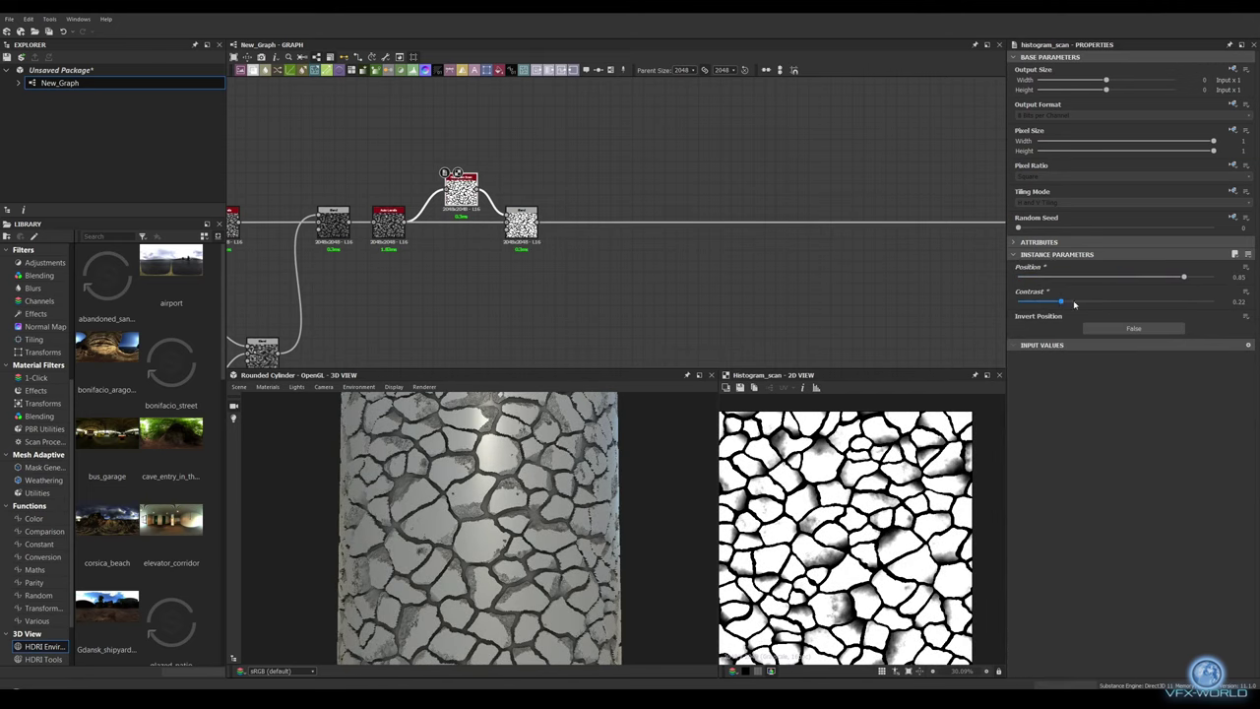
Step: Set the new Blend's opacity to 0.3
{"action": "middle_click_drag", "start_coordinate": [525, 263], "coordinate": [582, 282]}
{"action": "left_click", "coordinate": [578, 242]}
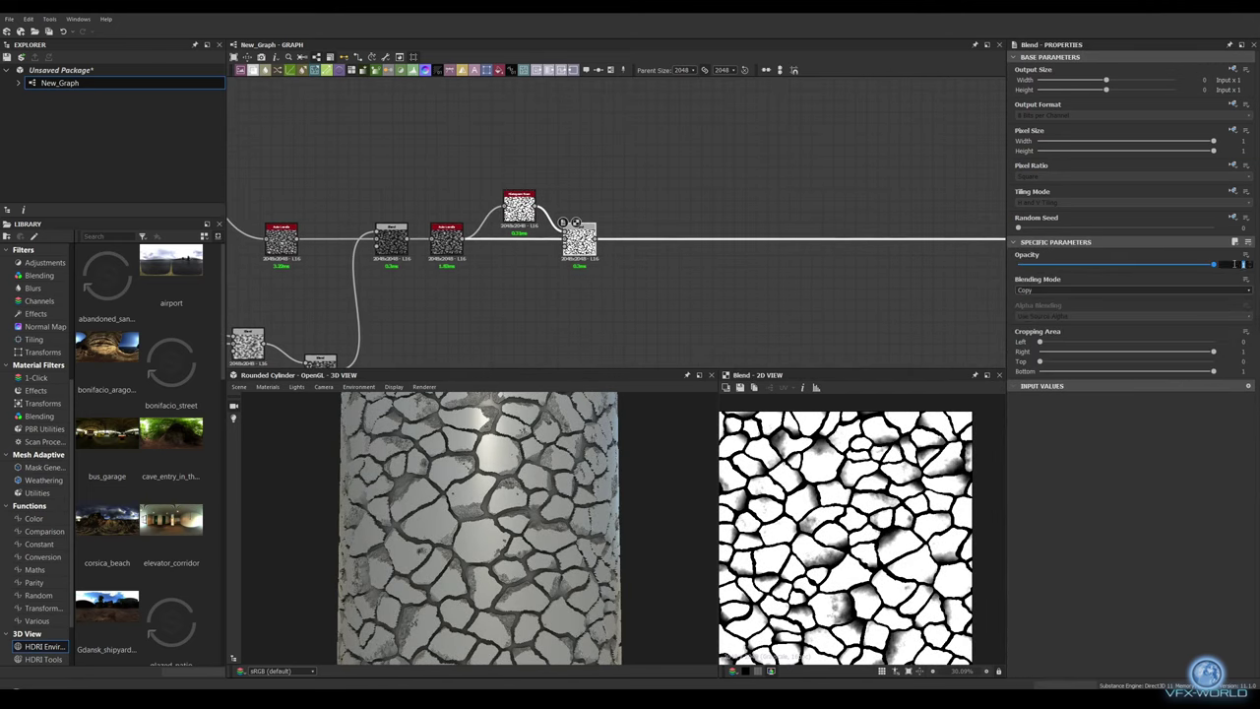
{"action": "type", "text": "0.3"}
{"action": "key", "text": "Return"}
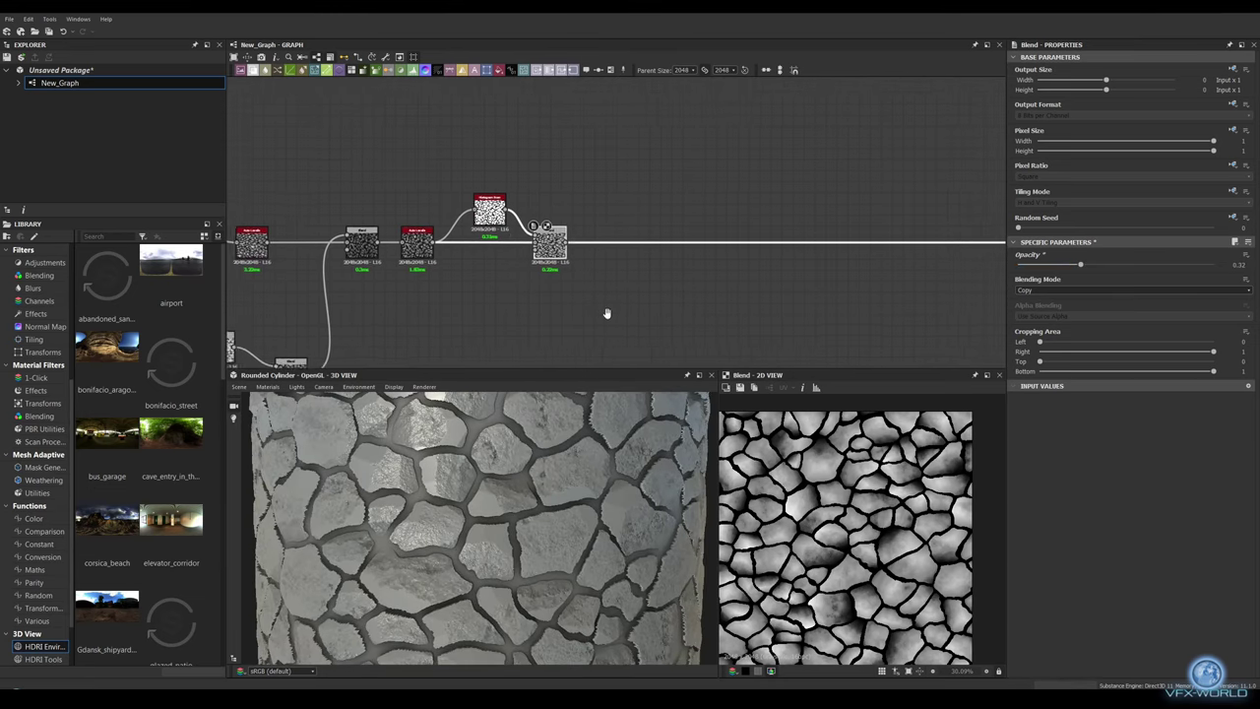
Step: Add a Blur HQ Grayscale node after the Blend with a lower intensity
{"action": "middle_click_drag", "start_coordinate": [731, 295], "coordinate": [525, 315]}
{"action": "key", "text": "space"}
{"action": "type", "text": "lu"}
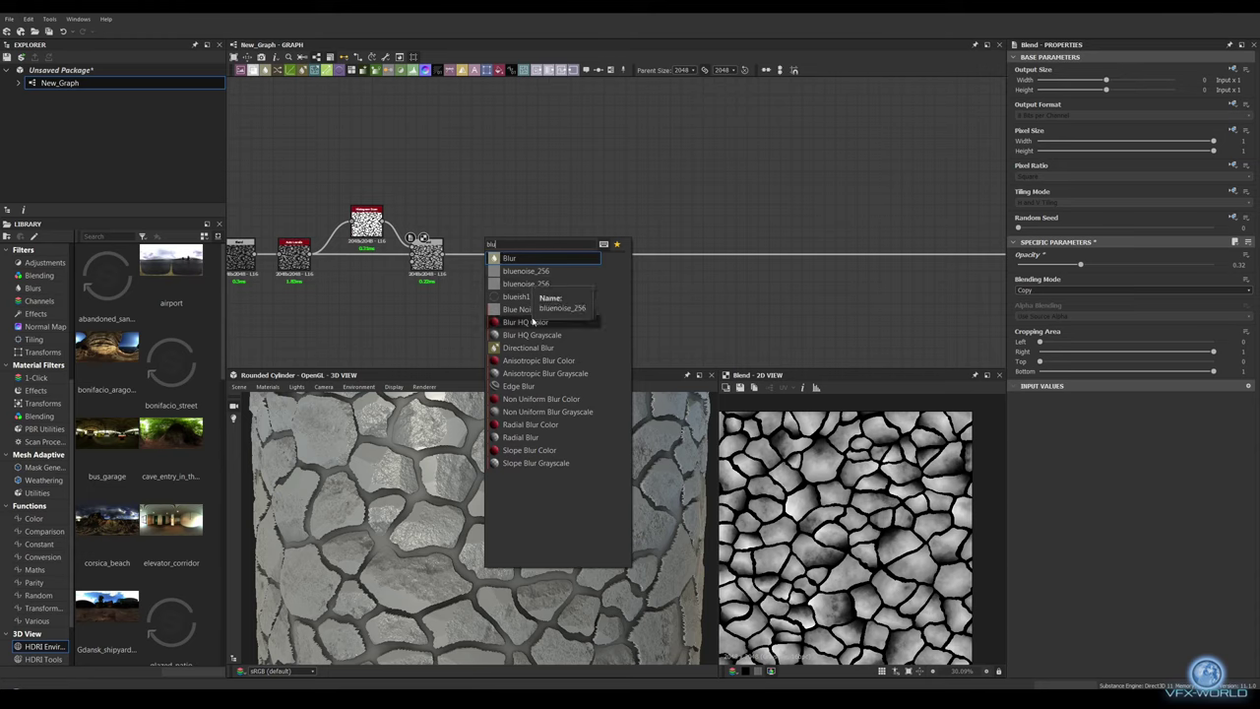
{"action": "left_click", "coordinate": [531, 335]}
{"action": "left_click_drag", "start_coordinate": [1024, 277], "coordinate": [1038, 279]}
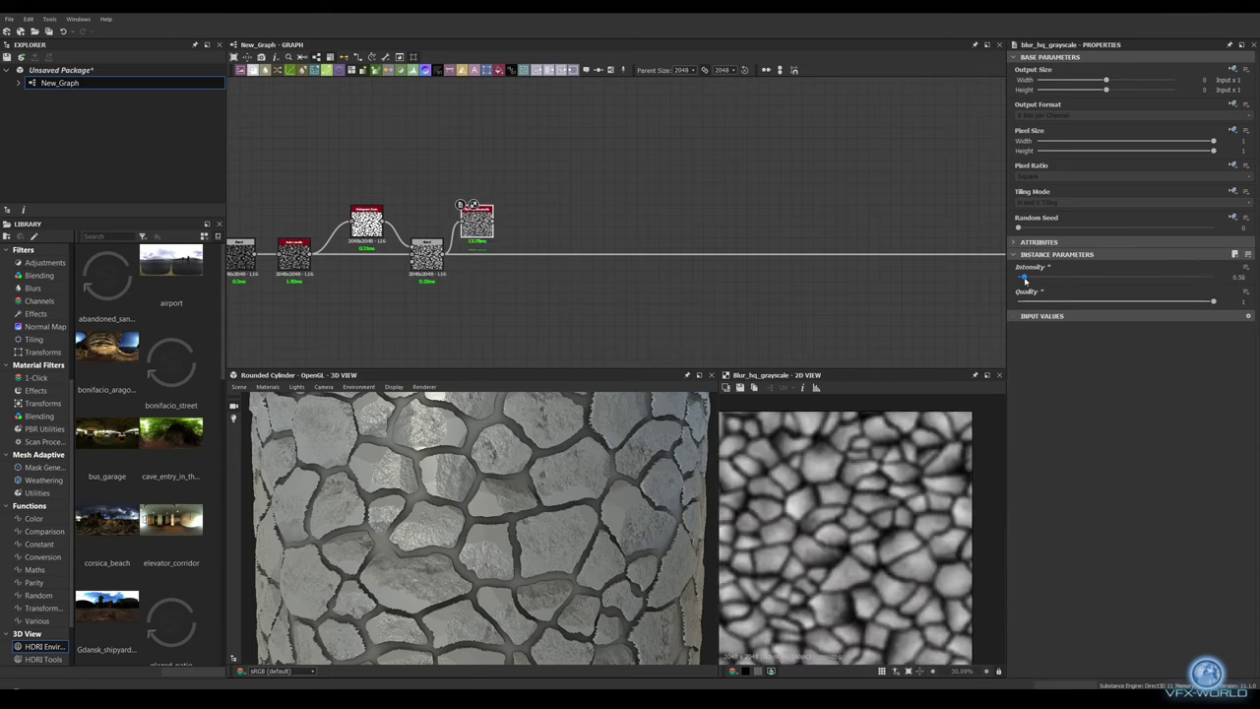
Step: Blend the blurred height onto the height link at opacity 0.2, moving the Blend left
{"action": "key", "text": "b"}
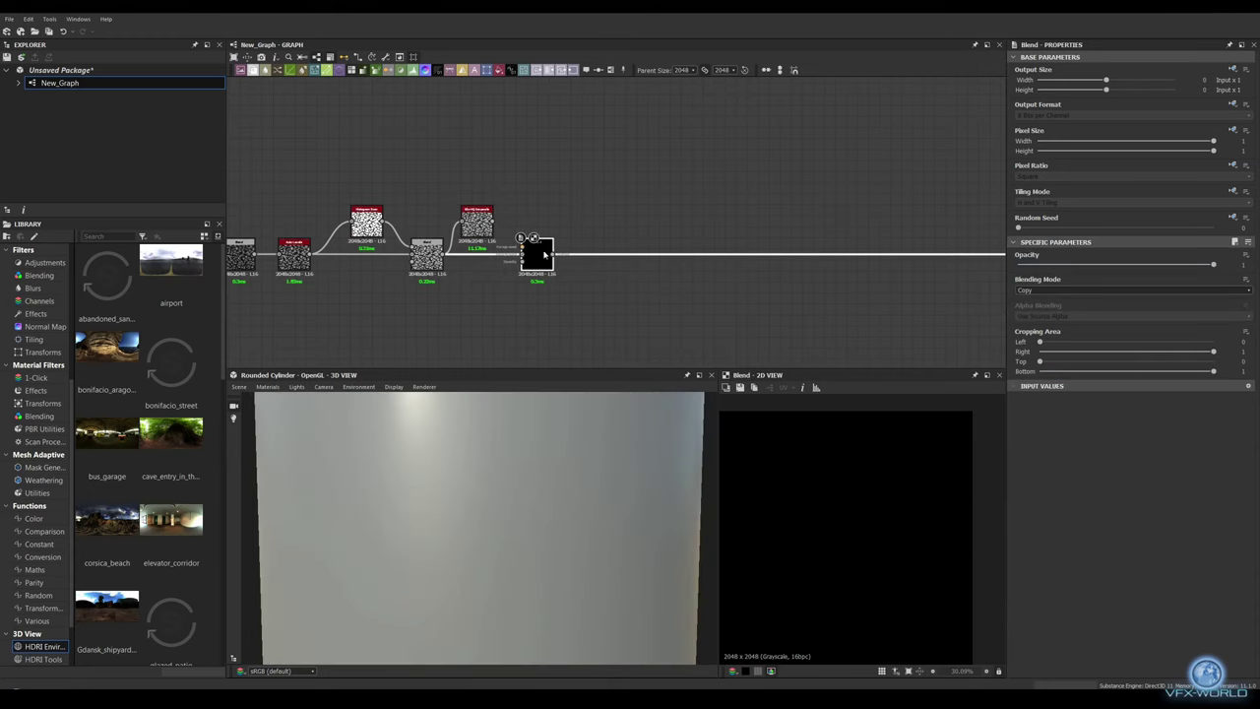
{"action": "left_click_drag", "start_coordinate": [1242, 263], "coordinate": [1251, 269]}
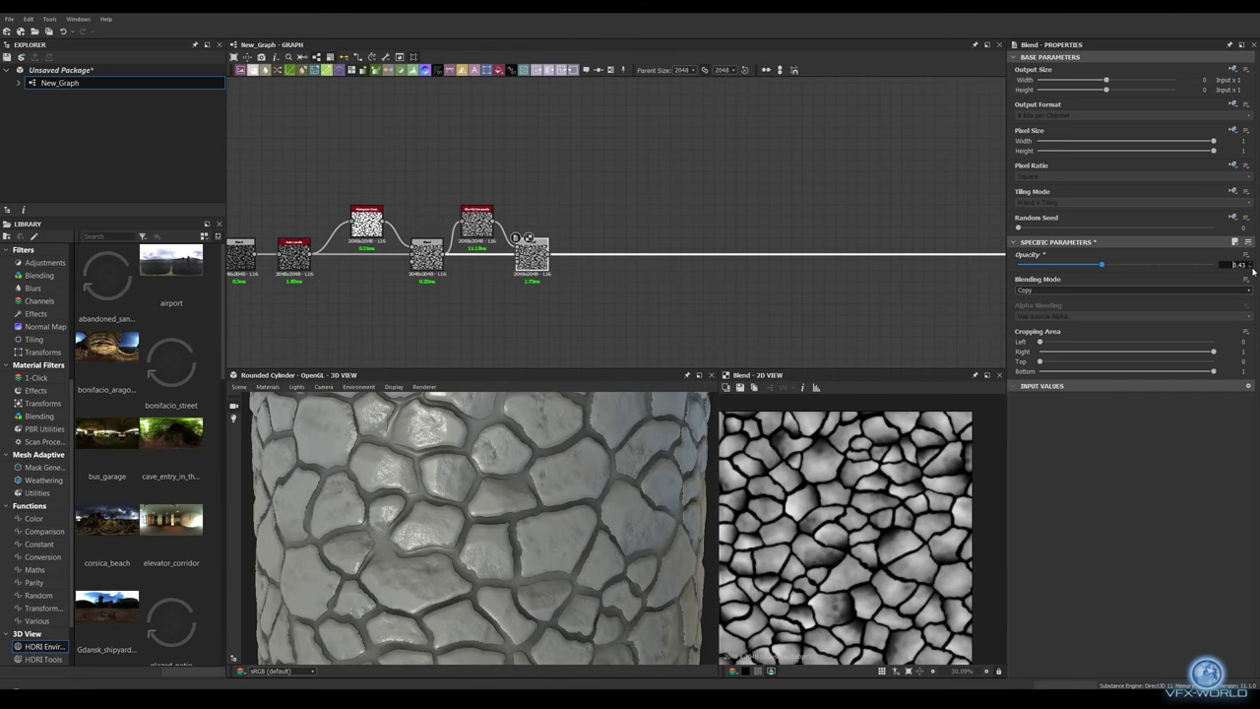
{"action": "left_click_drag", "start_coordinate": [472, 522], "coordinate": [502, 497]}
{"action": "scroll", "coordinate": [502, 497], "scroll_direction": "up", "scroll_amount": 3}
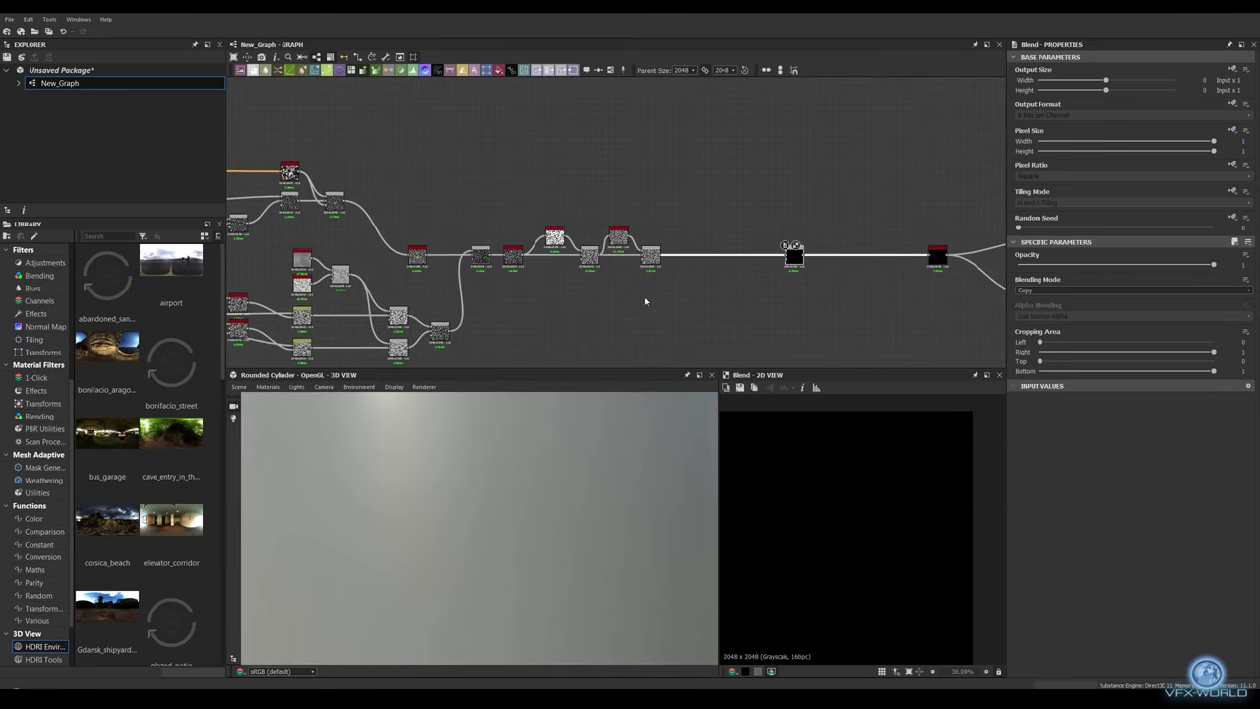
{"action": "left_click_drag", "start_coordinate": [793, 254], "coordinate": [745, 249]}
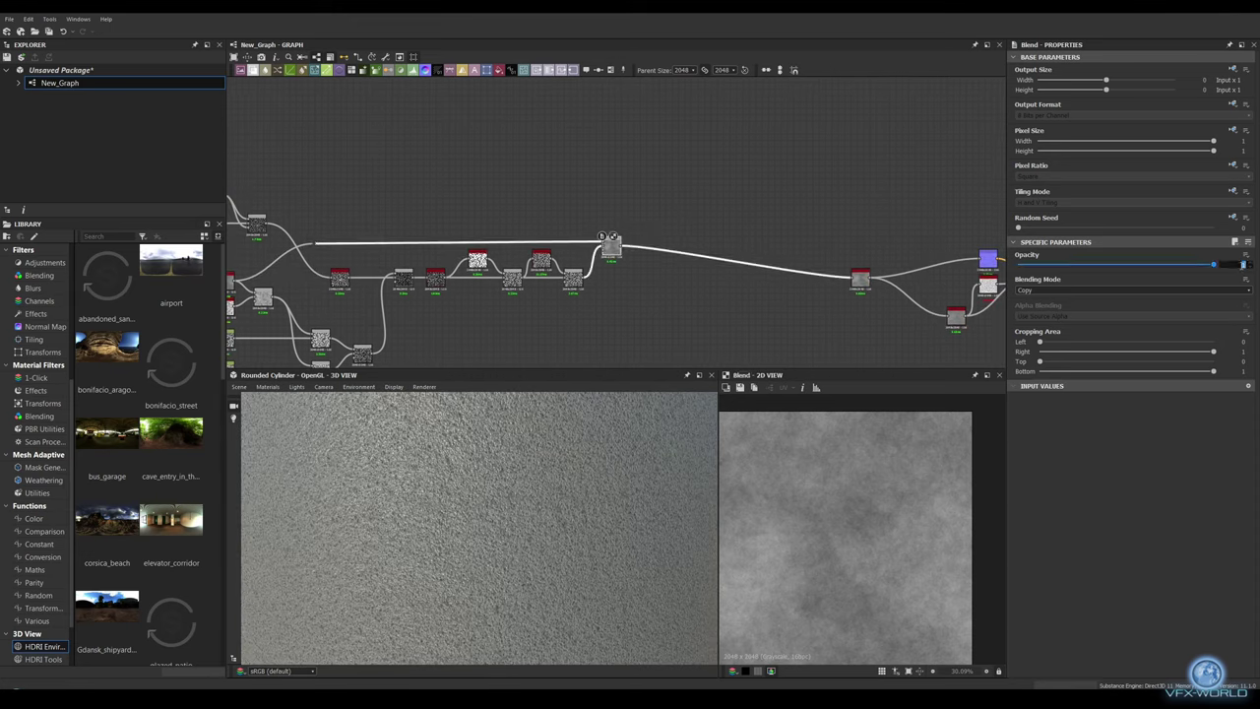
{"action": "type", "text": "0.1"}
{"action": "key", "text": "Return"}
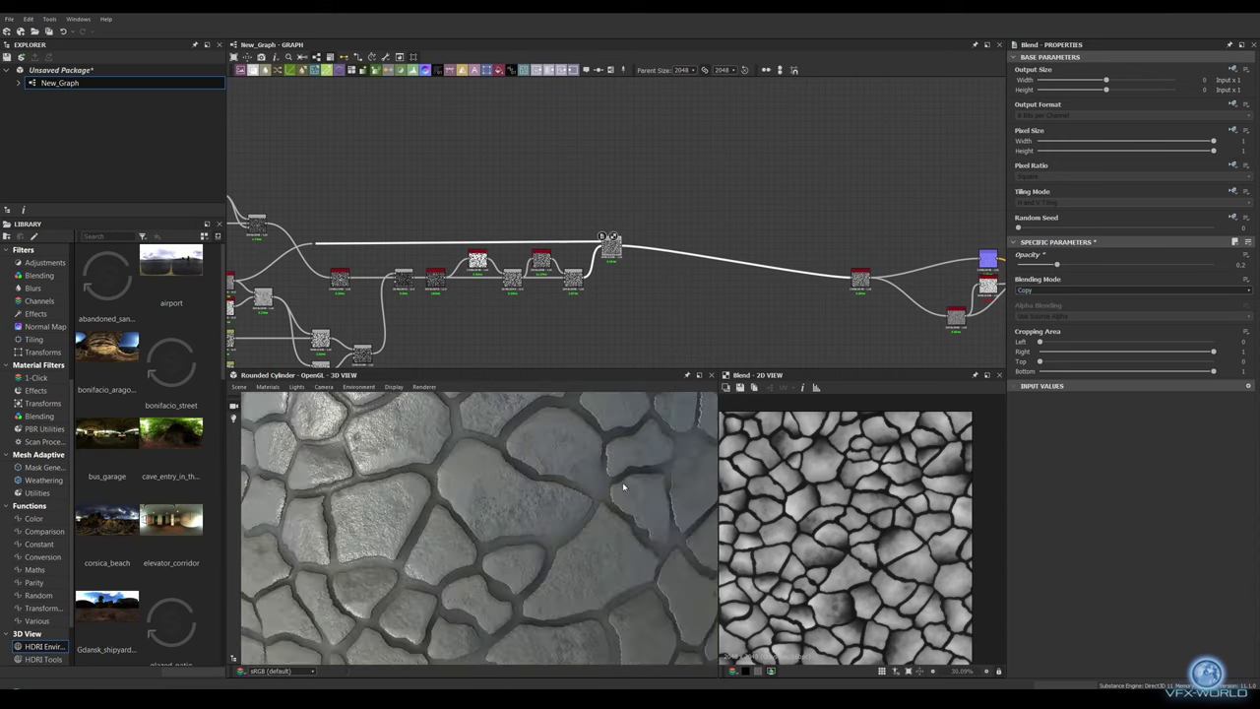
{"action": "type", "text": "0.2"}
{"action": "key", "text": "Return"}
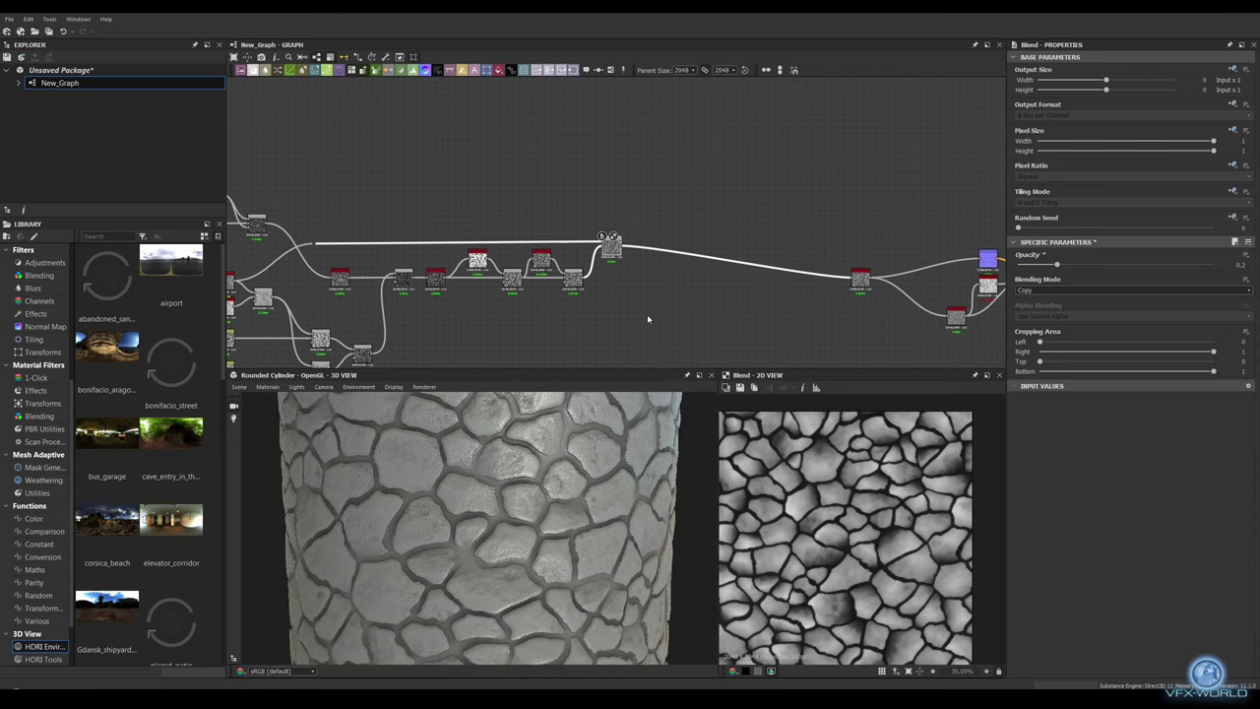
Step: Add a moisture noise node and a second noise node below it
{"action": "scroll", "coordinate": [591, 307], "scroll_direction": "up", "scroll_amount": 2}
{"action": "scroll", "coordinate": [524, 306], "scroll_direction": "up", "scroll_amount": 2}
{"action": "key", "text": "space"}
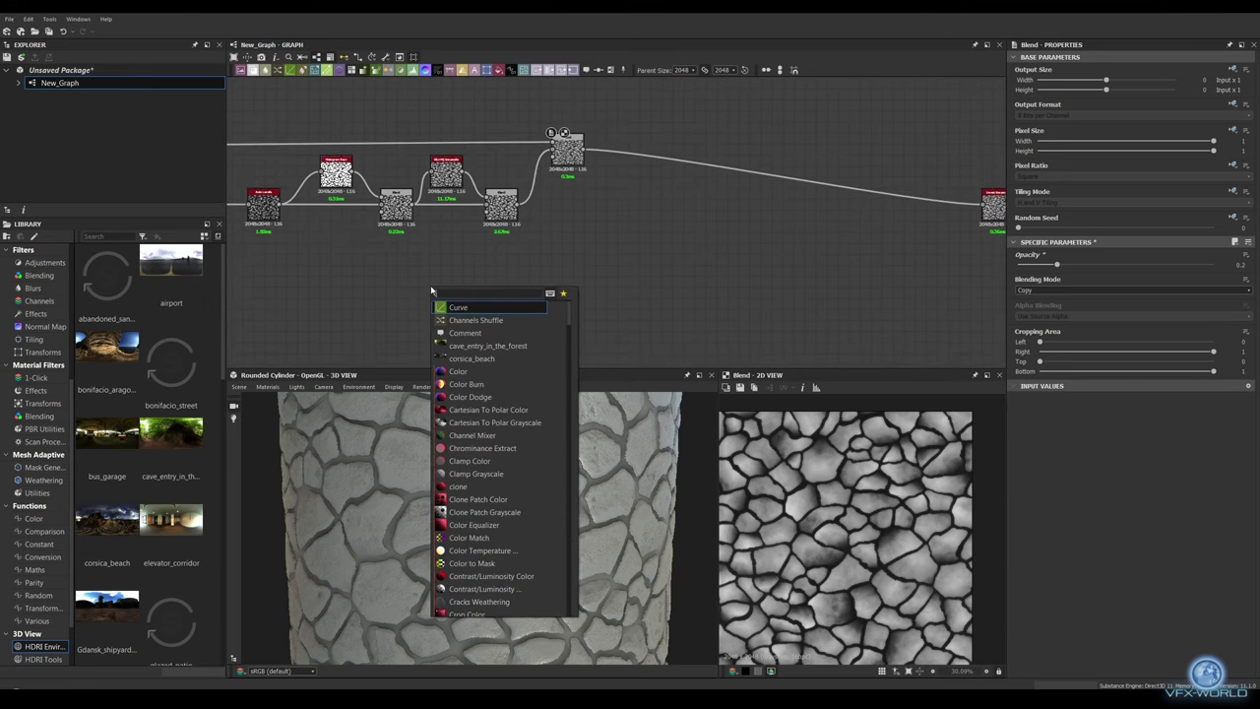
{"action": "type", "text": "moisture"}
{"action": "key", "text": "Return"}
{"action": "key", "text": "space"}
{"action": "key", "text": "Return"}
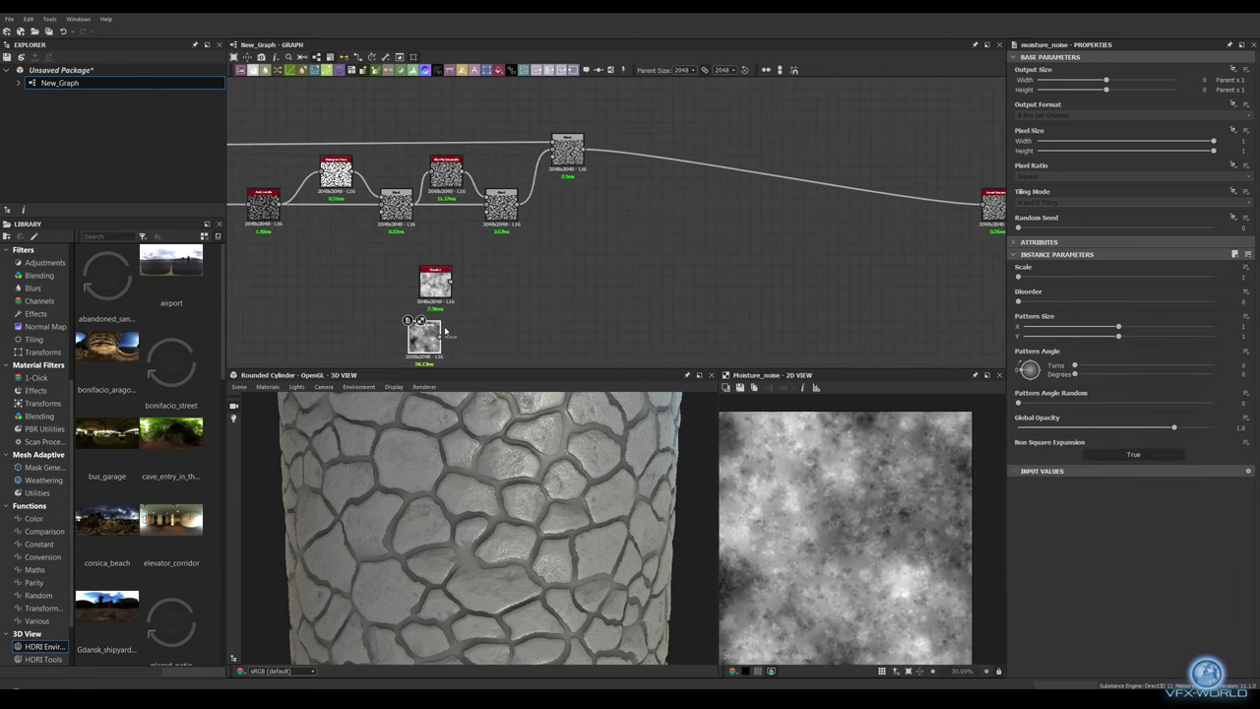
Step: Feed both noises into a Directional Warp with intensity 50 and an adjusted angle
{"action": "key", "text": "space"}
{"action": "key", "text": "Return"}
{"action": "left_click_drag", "start_coordinate": [451, 281], "coordinate": [497, 273]}
{"action": "left_click_drag", "start_coordinate": [451, 324], "coordinate": [497, 285]}
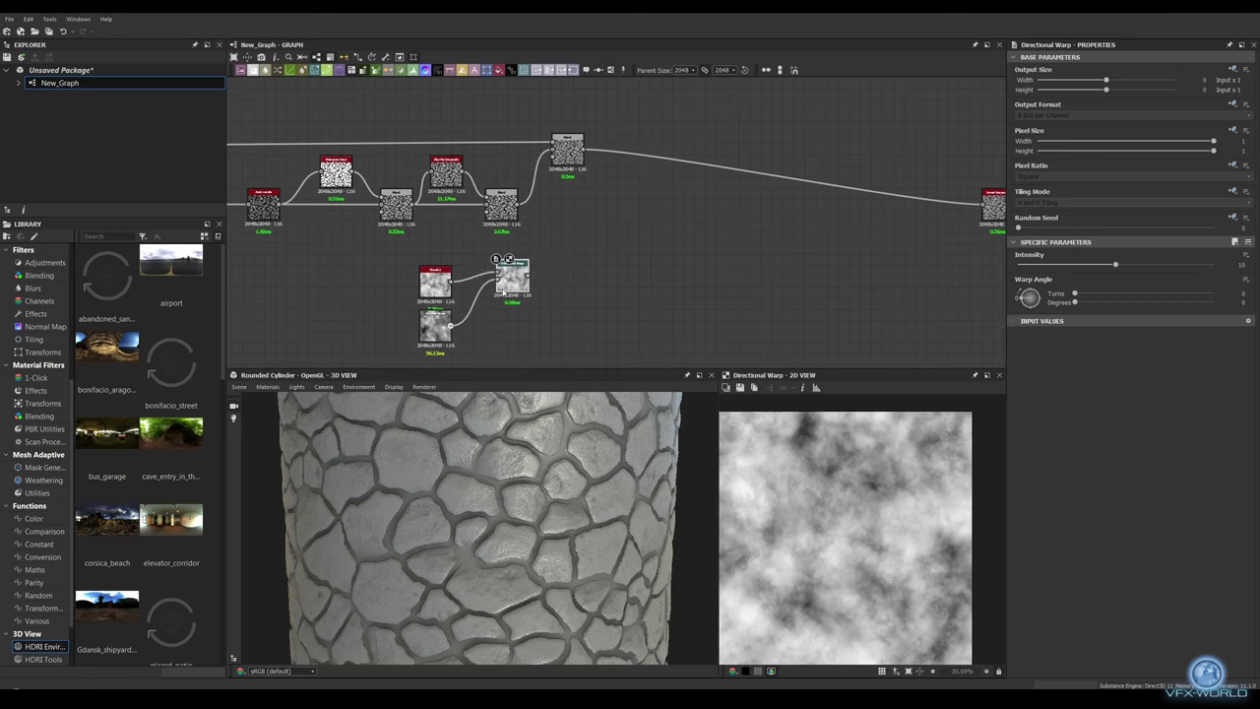
{"action": "left_click_drag", "start_coordinate": [1191, 265], "coordinate": [1115, 265]}
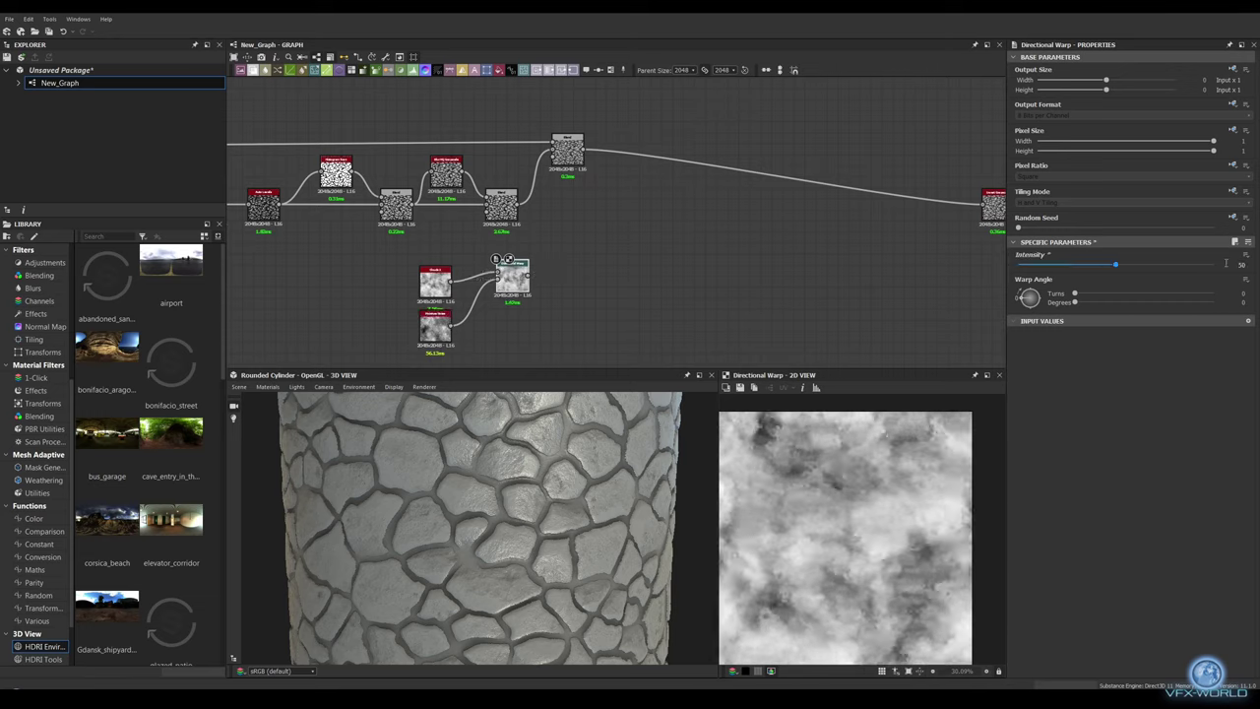
{"action": "left_click_drag", "start_coordinate": [1074, 302], "coordinate": [1097, 306]}
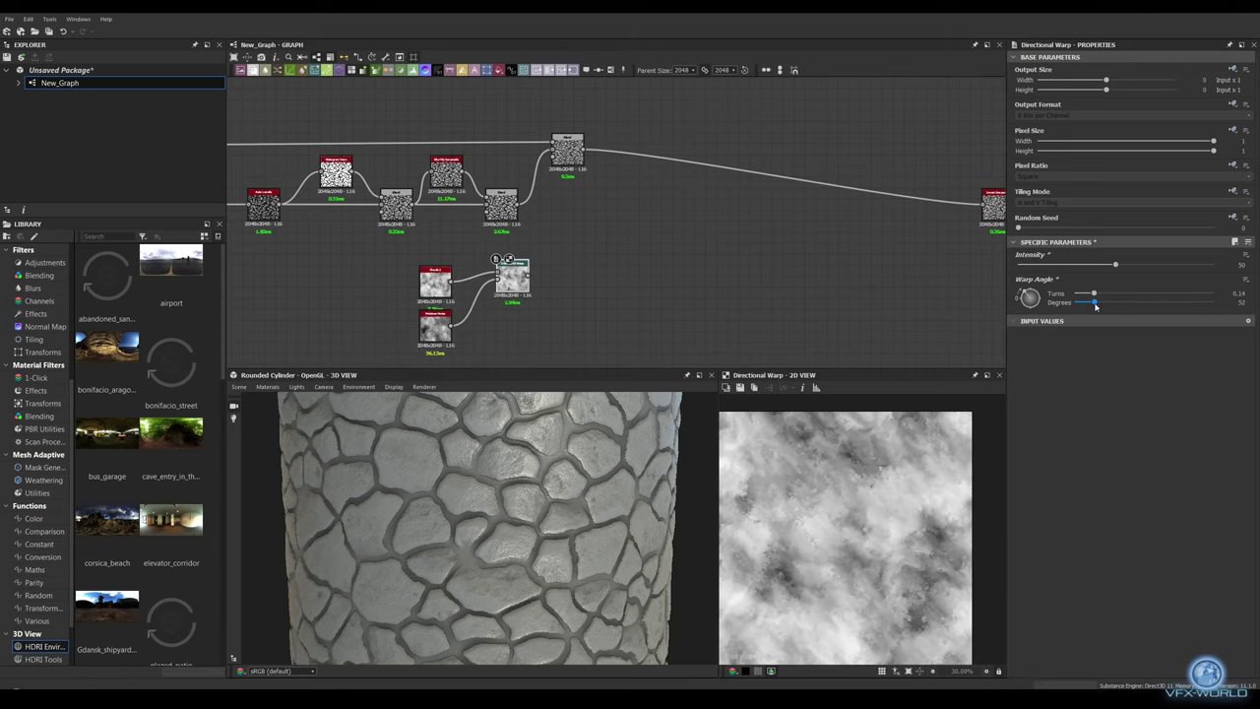
Step: Blend the warped noise onto the main height link at opacity 0.2
{"action": "middle_click_drag", "start_coordinate": [576, 306], "coordinate": [597, 312]}
{"action": "left_click_drag", "start_coordinate": [539, 313], "coordinate": [606, 273]}
{"action": "middle_click_drag", "start_coordinate": [606, 273], "coordinate": [569, 284]}
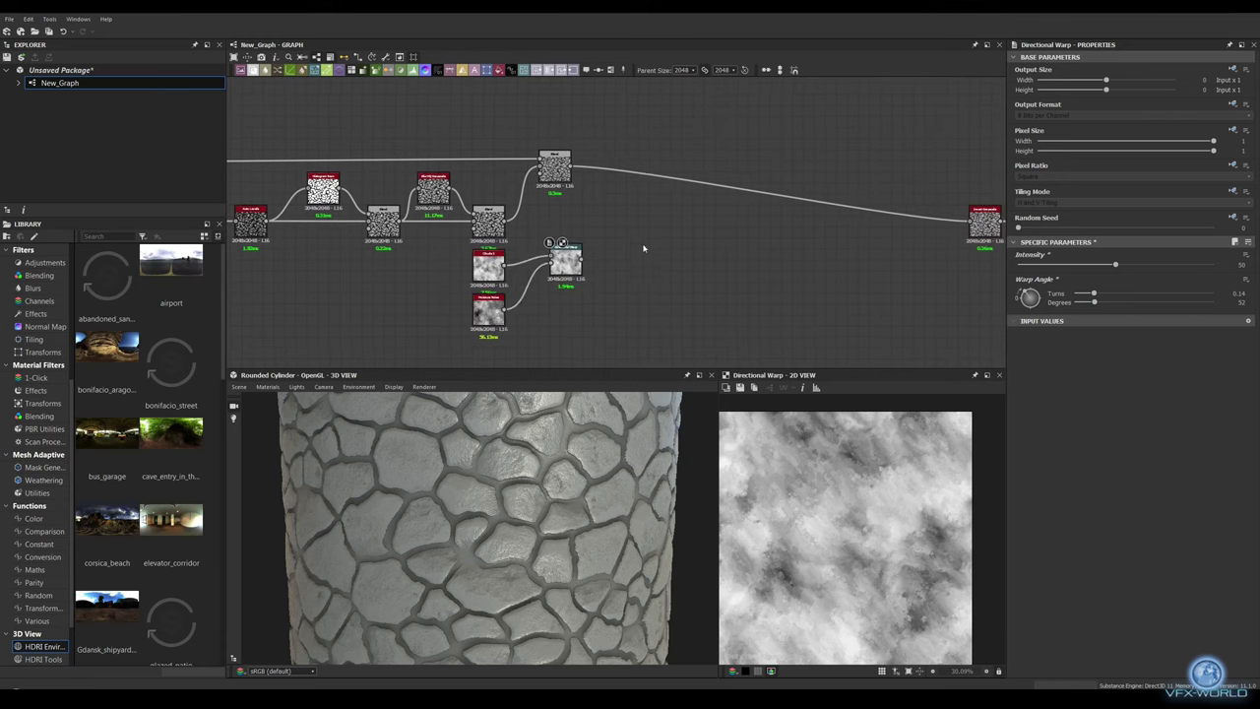
{"action": "left_click_drag", "start_coordinate": [570, 284], "coordinate": [547, 282]}
{"action": "middle_click_drag", "start_coordinate": [547, 281], "coordinate": [522, 287]}
{"action": "left_click_drag", "start_coordinate": [587, 196], "coordinate": [739, 204]}
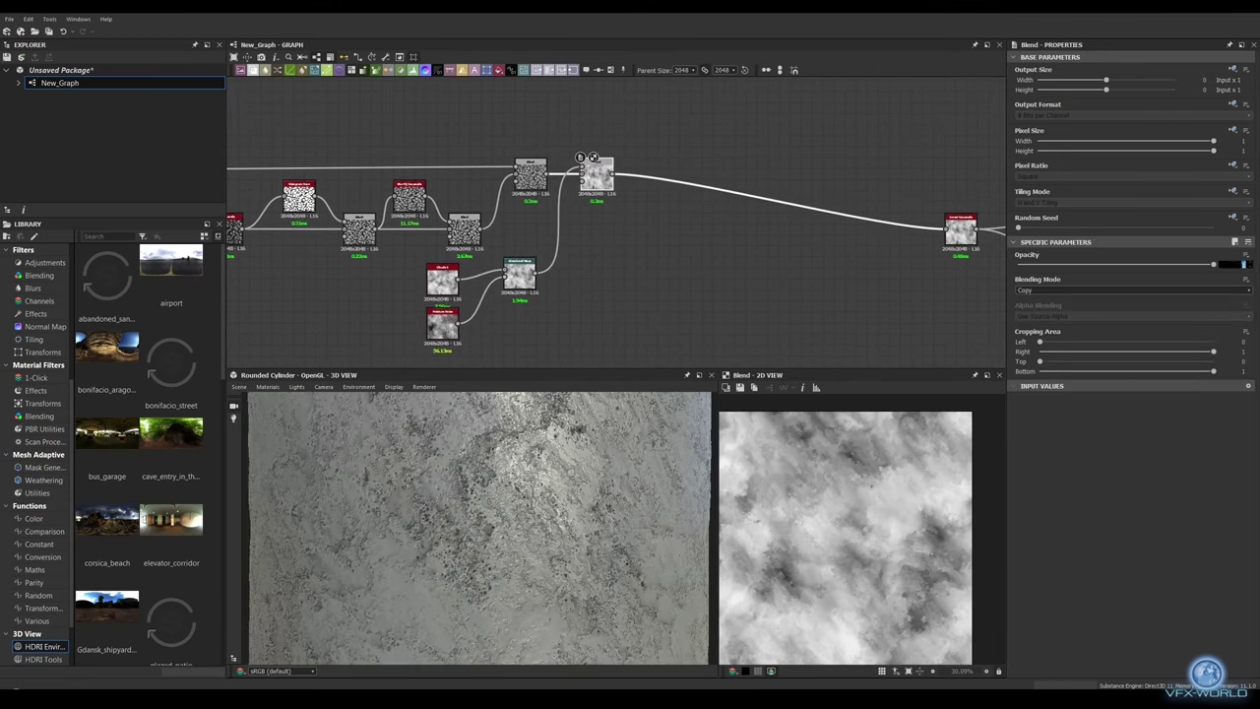
{"action": "mouse_move", "coordinate": [1242, 264]}
{"action": "left_mouse_down"}
{"action": "mouse_move", "coordinate": [1254, 268]}
{"action": "mouse_move", "coordinate": [1242, 264]}
{"action": "left_mouse_up"}
{"action": "left_click_drag", "start_coordinate": [635, 501], "coordinate": [607, 307]}
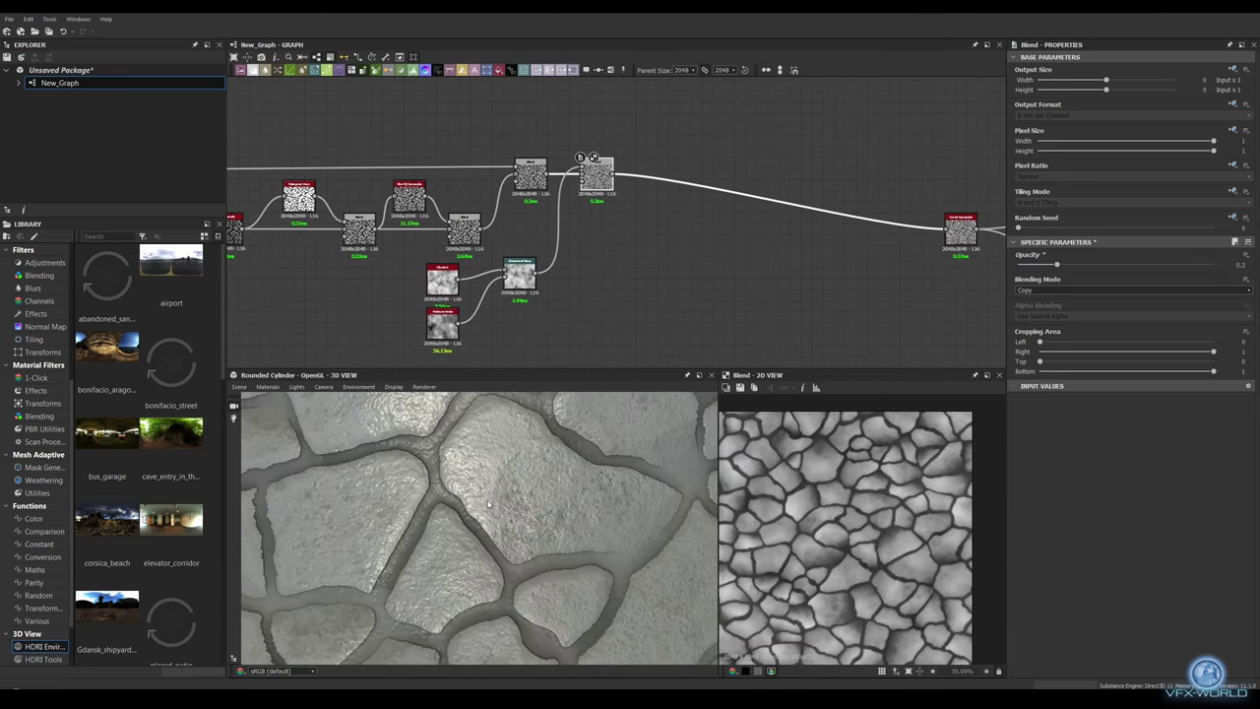
Step: Group the stone node network in a frame titled 'stone shape'
{"action": "scroll", "coordinate": [607, 307], "scroll_direction": "down", "scroll_amount": 5}
{"action": "scroll", "coordinate": [725, 273], "scroll_direction": "down", "scroll_amount": 2}
{"action": "left_click_drag", "start_coordinate": [758, 295], "coordinate": [334, 192]}
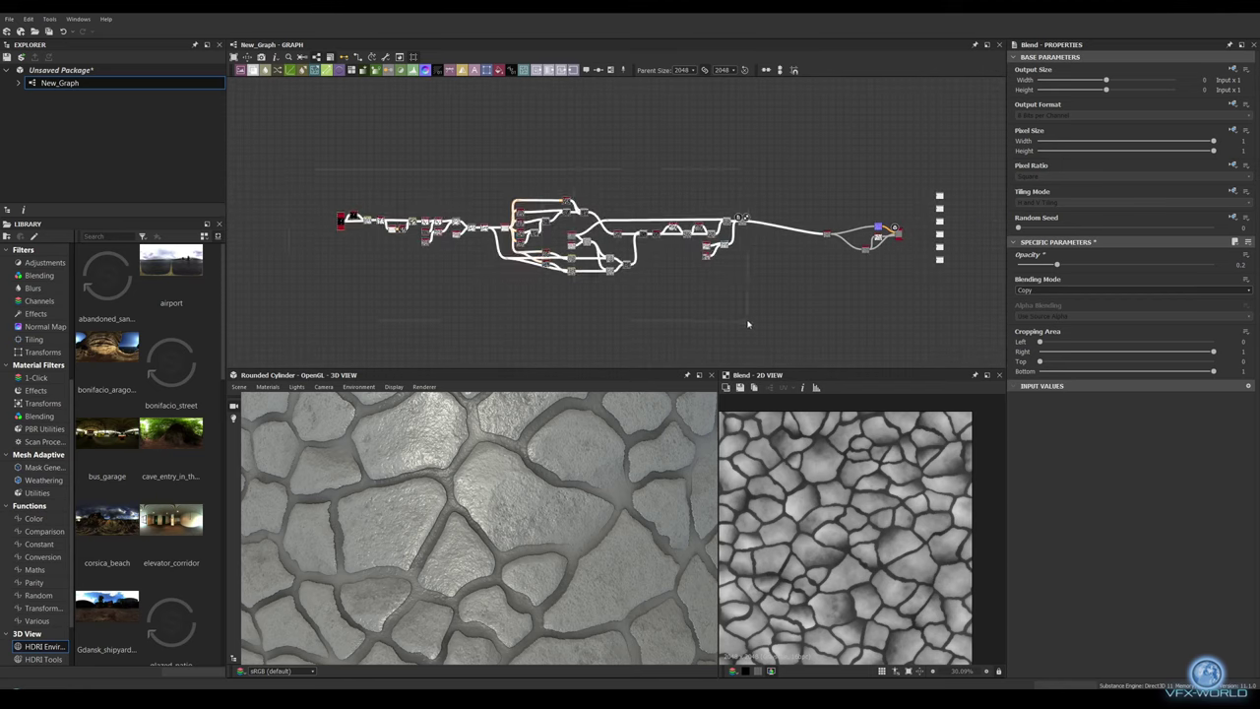
{"action": "left_click", "coordinate": [610, 69]}
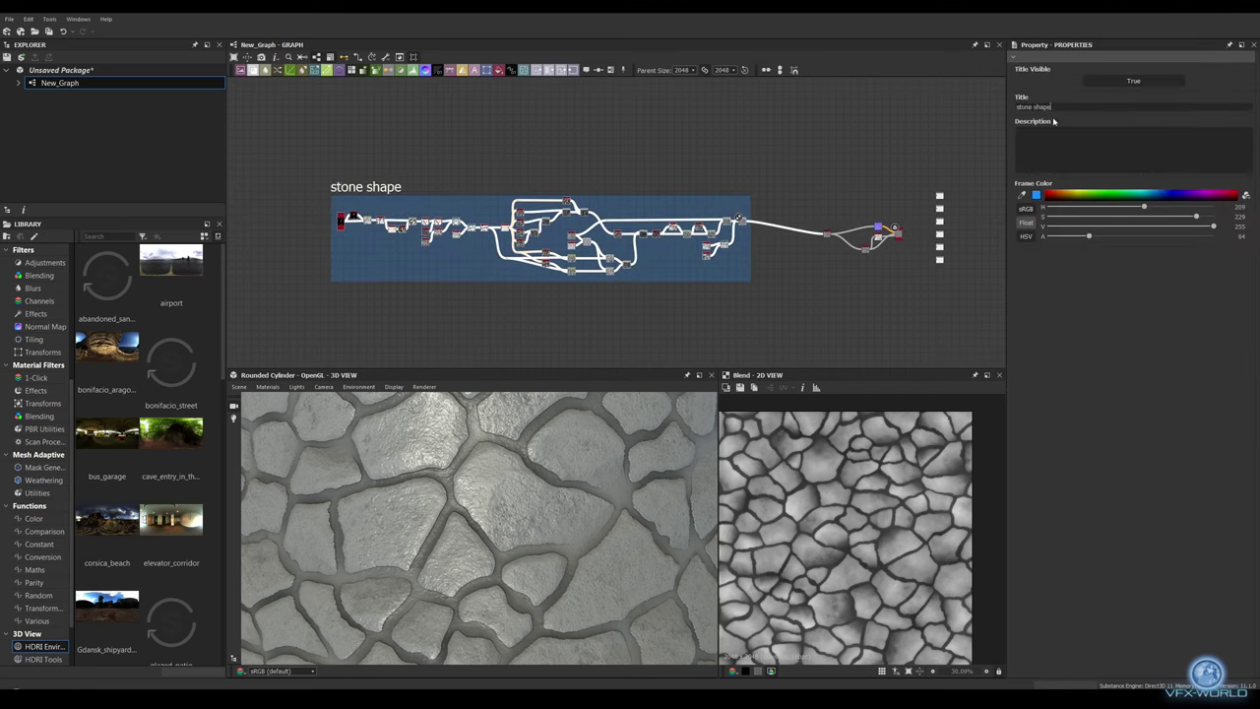
{"action": "scroll", "coordinate": [500, 284], "scroll_direction": "up", "scroll_amount": 4}
Step: Add a Tile Sampler with more X/Y tiles (18×20) and randomized tile widths and heights
{"action": "key", "text": "space"}
{"action": "type", "text": "tile sampler"}
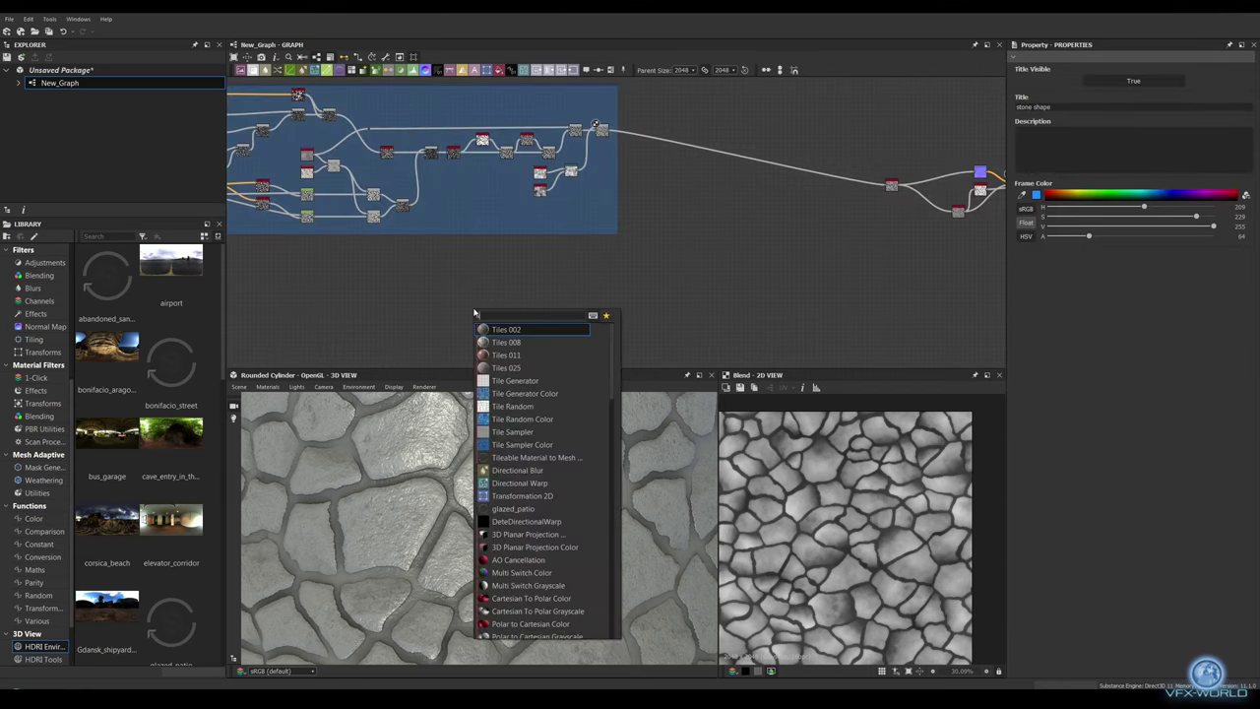
{"action": "key", "text": "Return"}
{"action": "scroll", "coordinate": [483, 305], "scroll_direction": "up", "scroll_amount": 3}
{"action": "scroll", "coordinate": [483, 305], "scroll_direction": "up", "scroll_amount": 1}
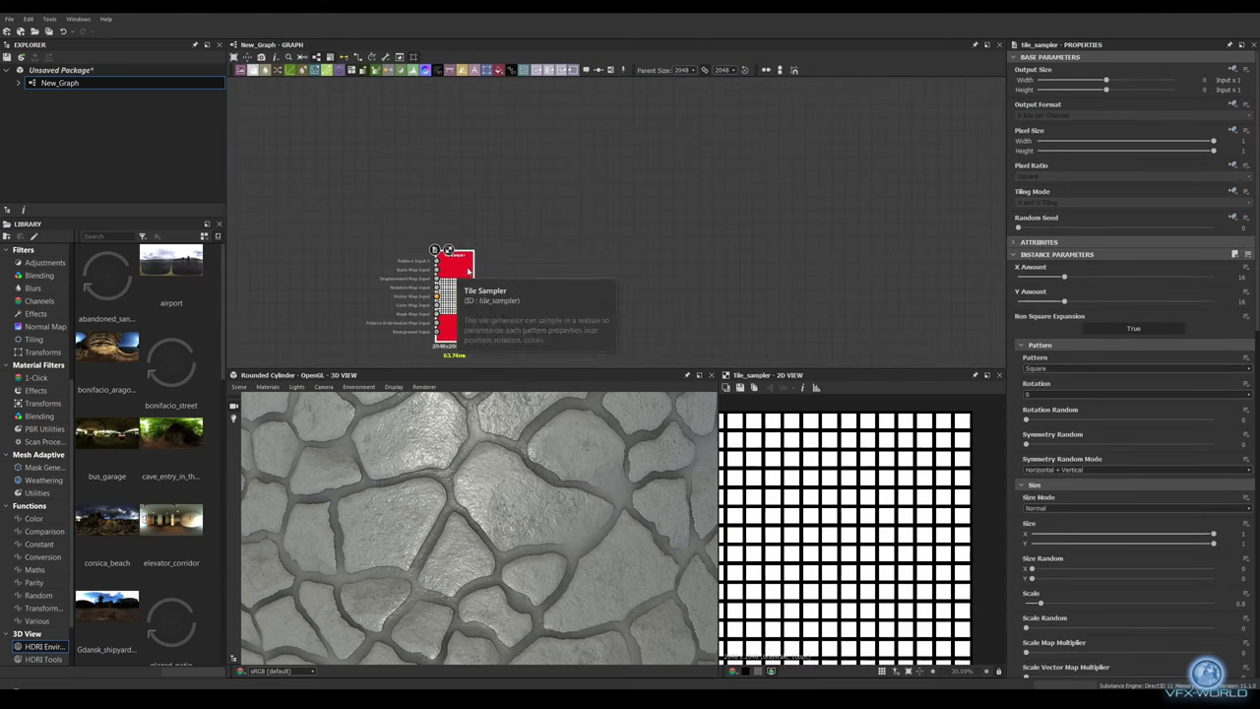
{"action": "scroll", "coordinate": [534, 204], "scroll_direction": "up", "scroll_amount": 2}
{"action": "left_click_drag", "start_coordinate": [1064, 276], "coordinate": [1078, 306]}
{"action": "left_click_drag", "start_coordinate": [1032, 569], "coordinate": [1125, 569]}
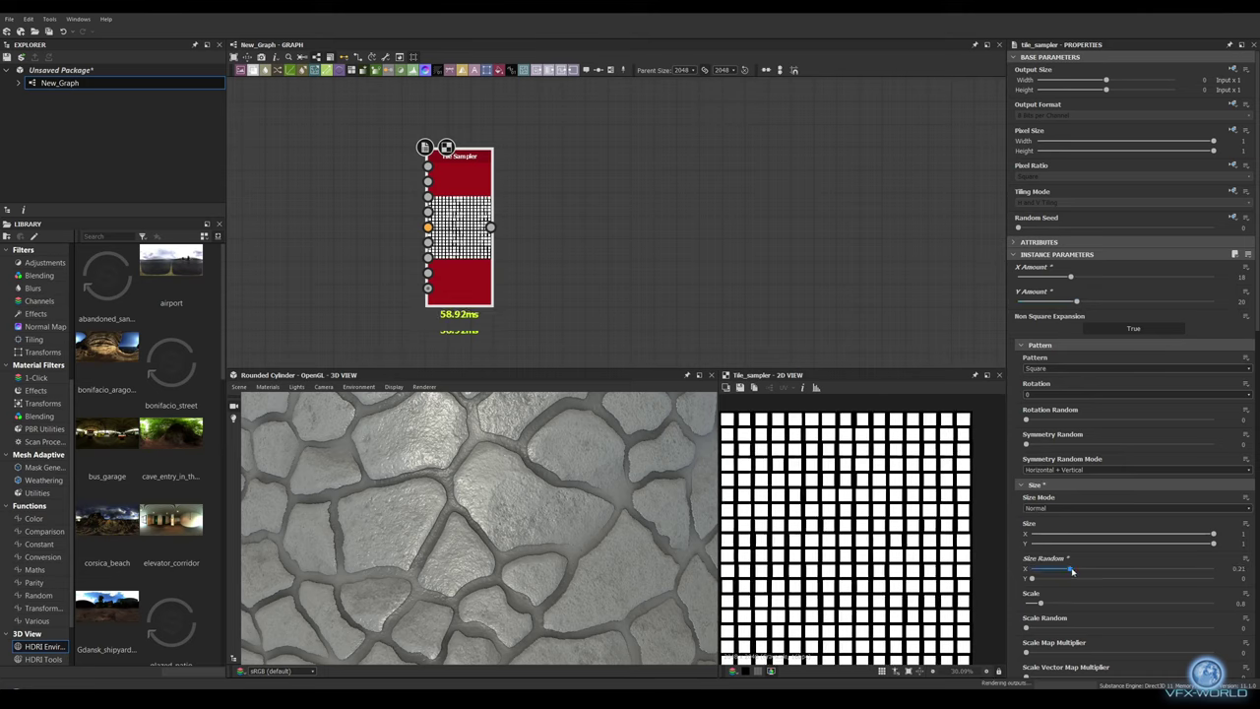
{"action": "left_click_drag", "start_coordinate": [1031, 579], "coordinate": [1125, 581]}
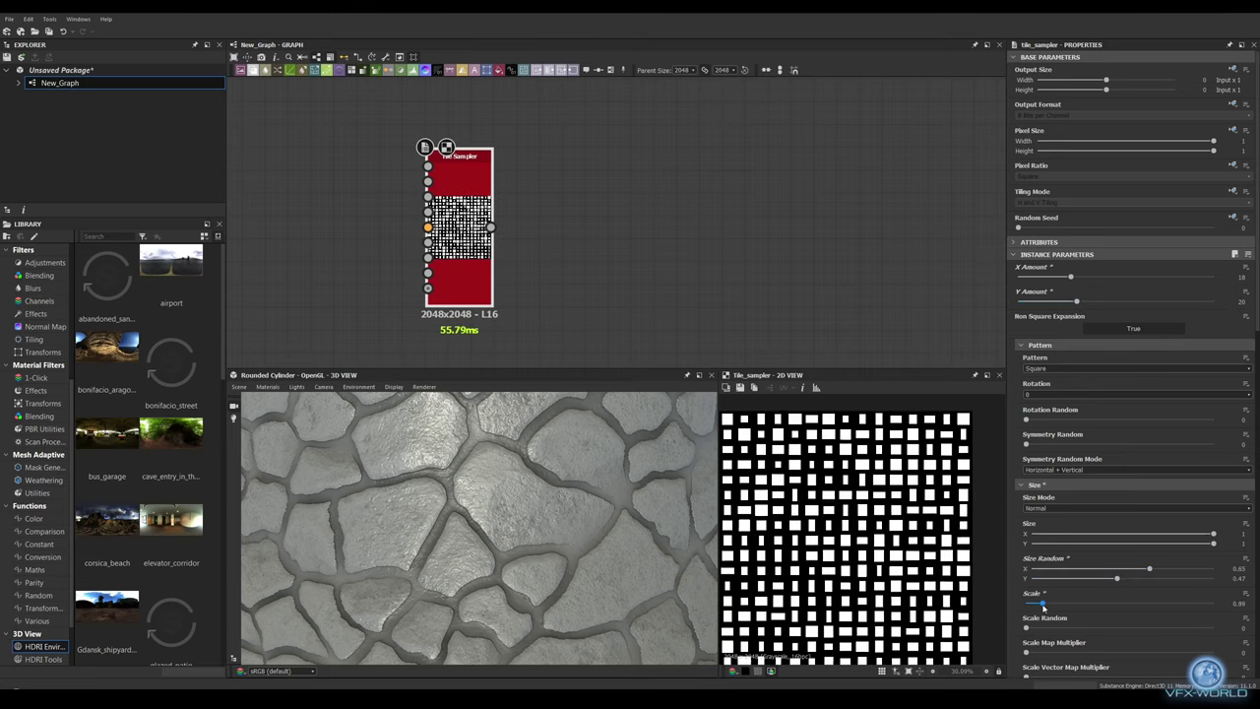
Step: Set Scale 0.92, Position Random 1.65, Offset 0.5, Rotation Random 0.1 and Mask Random 0.62
{"action": "left_click_drag", "start_coordinate": [1043, 607], "coordinate": [1115, 570]}
{"action": "scroll", "coordinate": [1029, 570], "scroll_direction": "down", "scroll_amount": 2}
{"action": "scroll", "coordinate": [1115, 572], "scroll_direction": "down", "scroll_amount": 3}
{"action": "left_click_drag", "start_coordinate": [1026, 563], "coordinate": [1058, 565]}
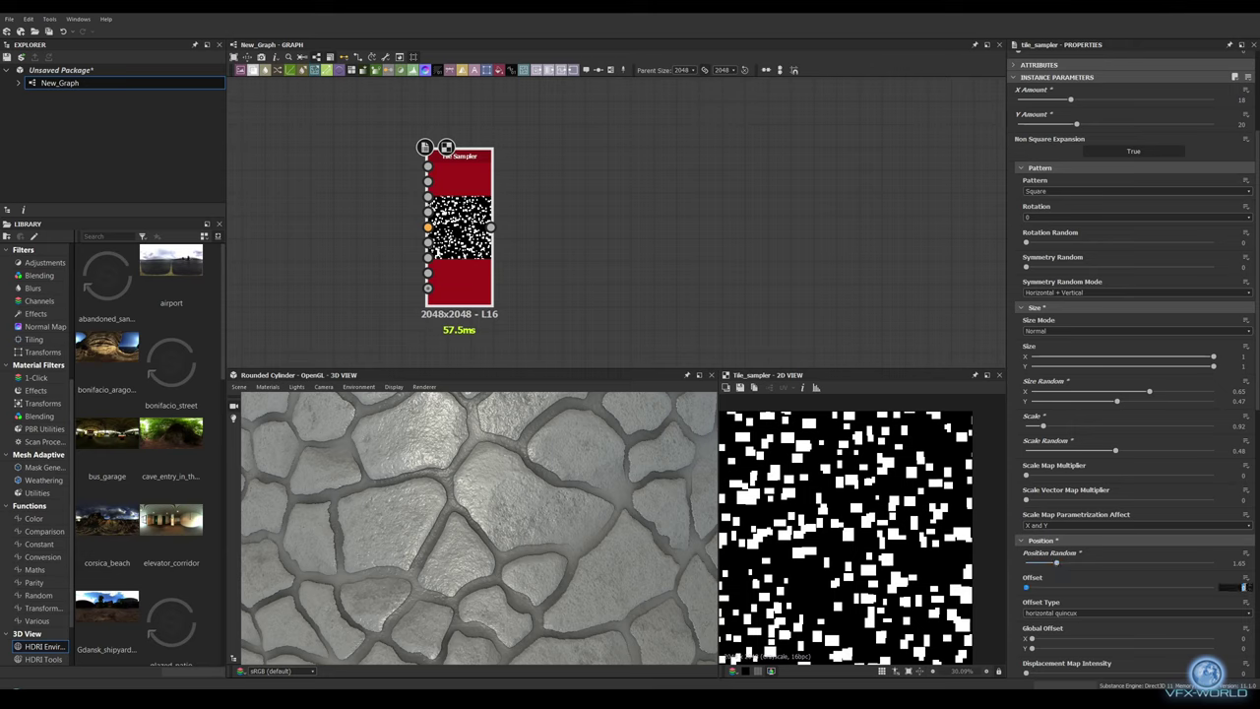
{"action": "key", "text": "Return"}
{"action": "scroll", "coordinate": [1079, 587], "scroll_direction": "down", "scroll_amount": 4}
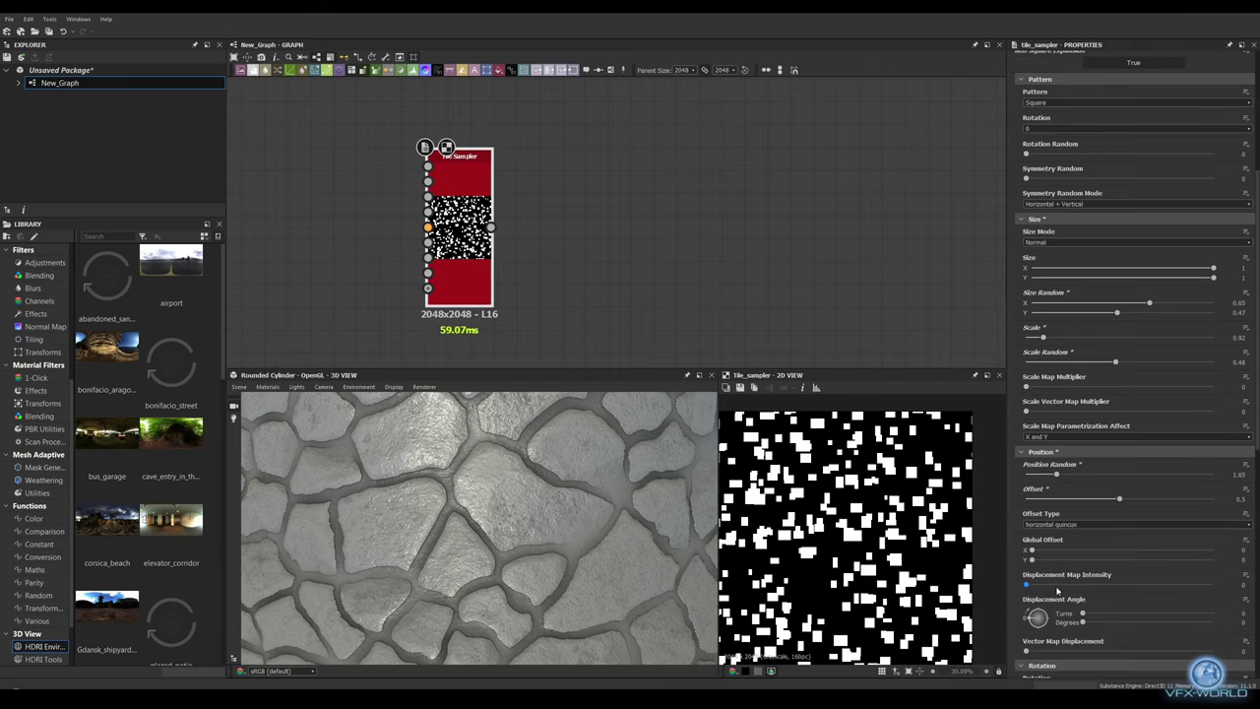
{"action": "scroll", "coordinate": [1079, 587], "scroll_direction": "down", "scroll_amount": 2}
{"action": "key", "text": "Return"}
{"action": "scroll", "coordinate": [1131, 580], "scroll_direction": "down", "scroll_amount": 2}
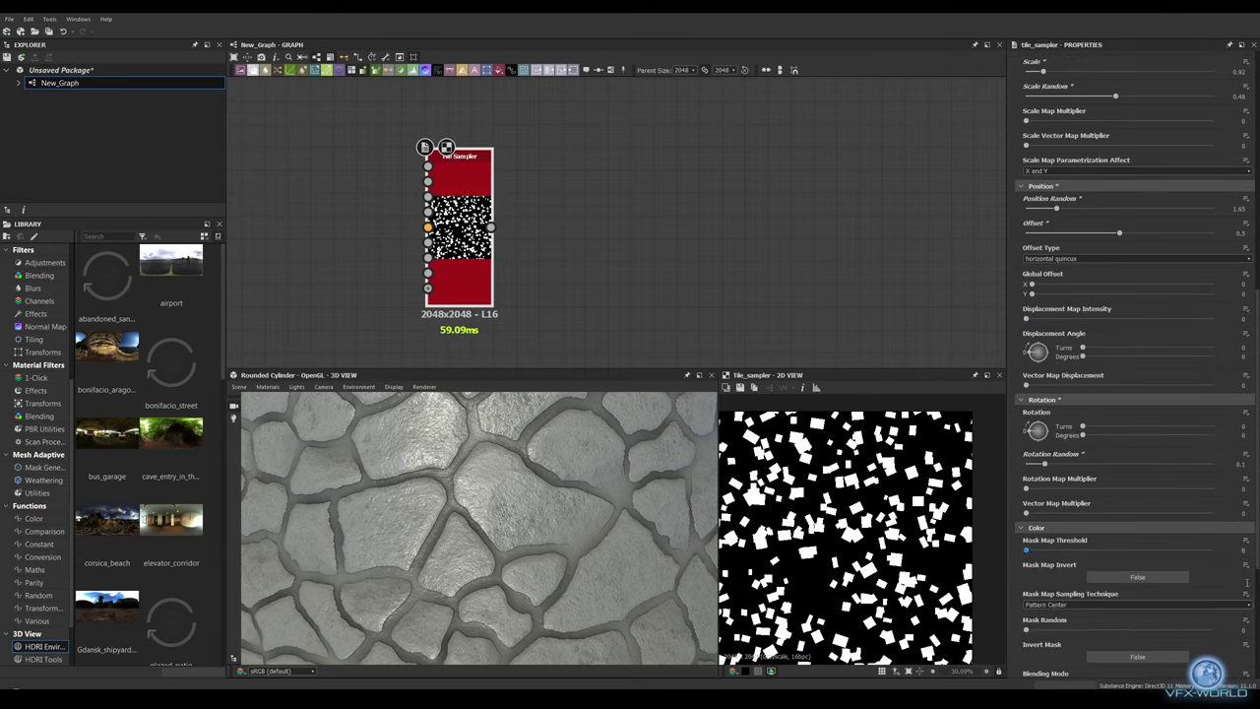
{"action": "scroll", "coordinate": [1132, 581], "scroll_direction": "down", "scroll_amount": 1}
{"action": "left_click_drag", "start_coordinate": [1026, 571], "coordinate": [1201, 575]}
{"action": "scroll", "coordinate": [1051, 602], "scroll_direction": "down", "scroll_amount": 3}
Step: Chain a Histogram Scan and a Distance node (max distance 6000) after the Tile Sampler
{"action": "left_click_drag", "start_coordinate": [459, 167], "coordinate": [365, 197]}
{"action": "key", "text": "space"}
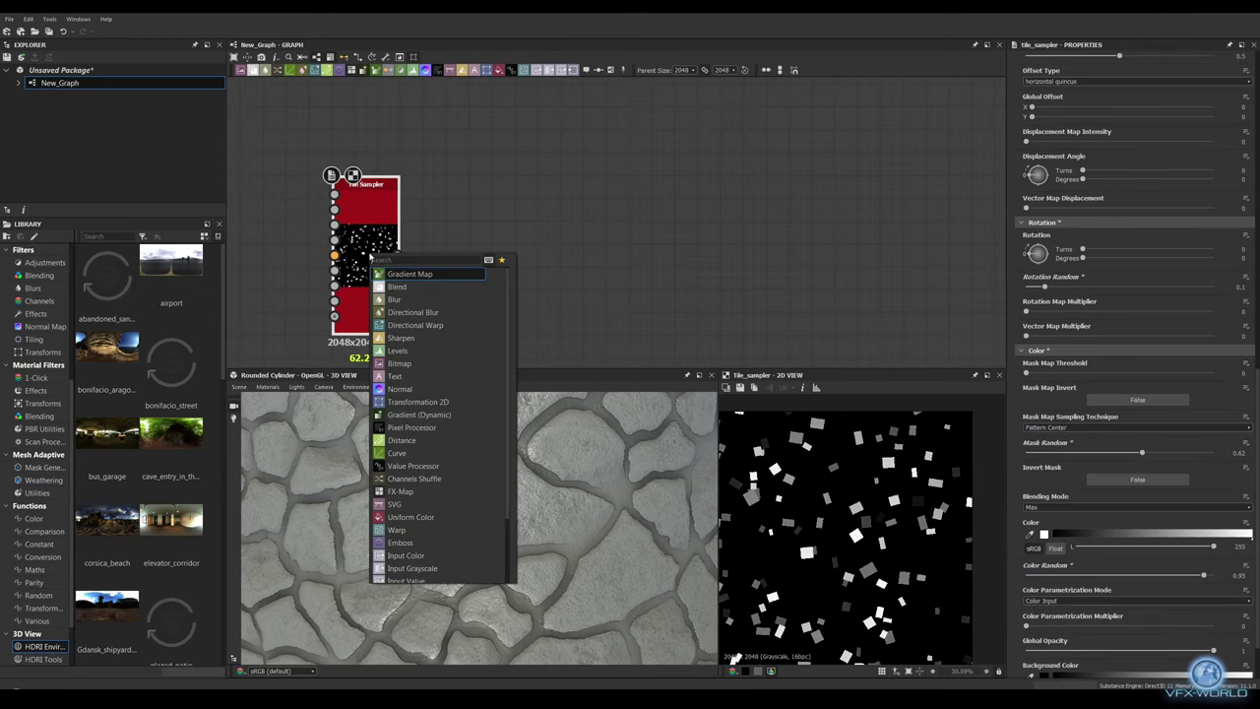
{"action": "type", "text": "hist"}
{"action": "key", "text": "Return"}
{"action": "key", "text": "space"}
{"action": "type", "text": "dist"}
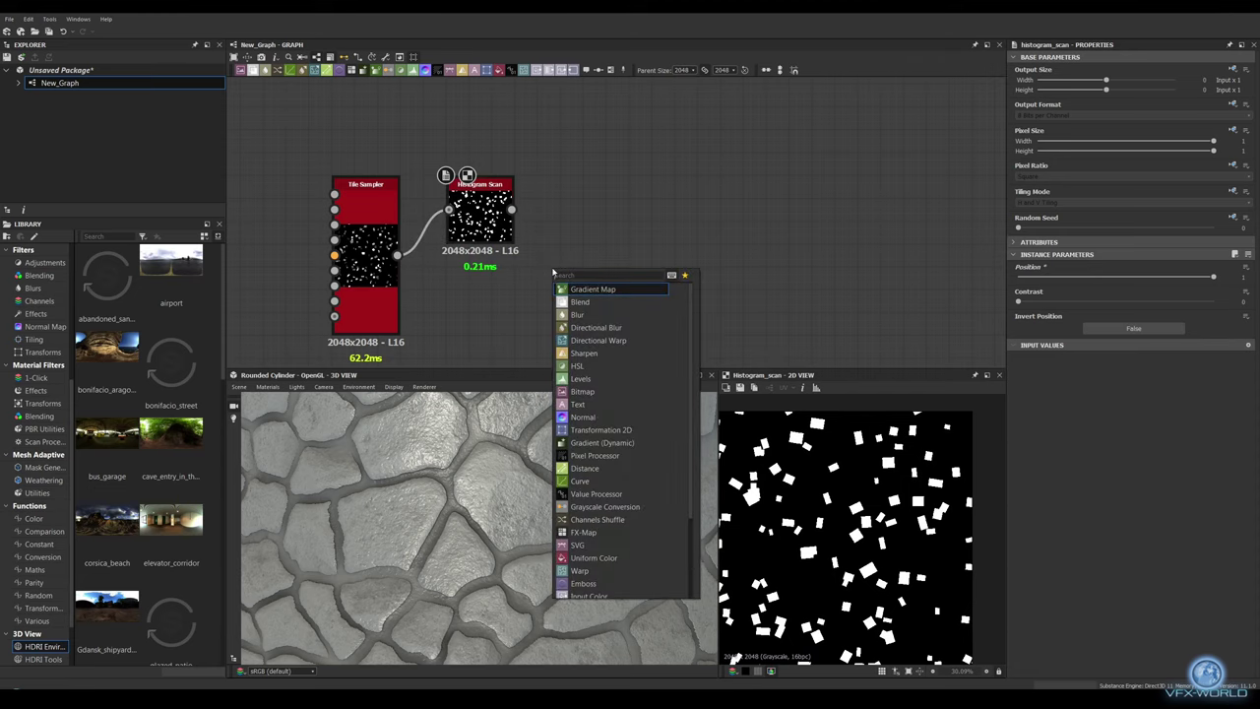
{"action": "key", "text": "Return"}
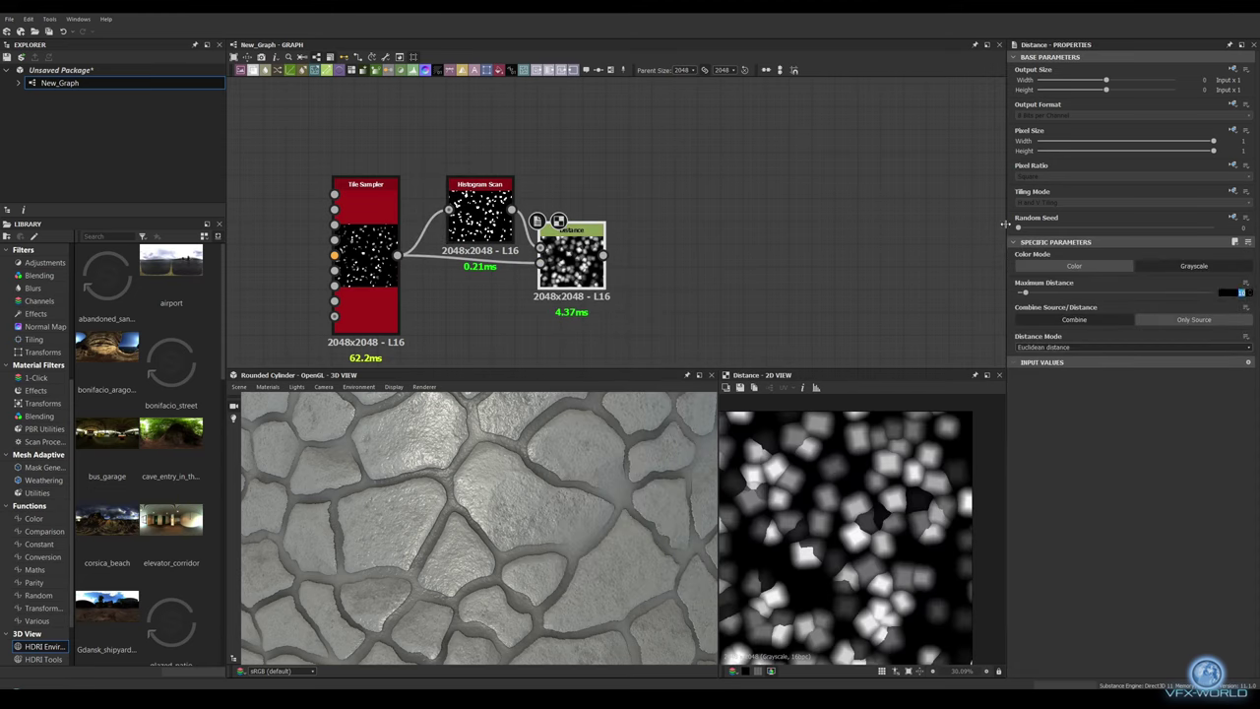
{"action": "type", "text": "6000"}
{"action": "key", "text": "Return"}
Step: Add an Edge Detect after Distance with thinner edges
{"action": "key", "text": "space"}
{"action": "type", "text": "edge"}
{"action": "key", "text": "Return"}
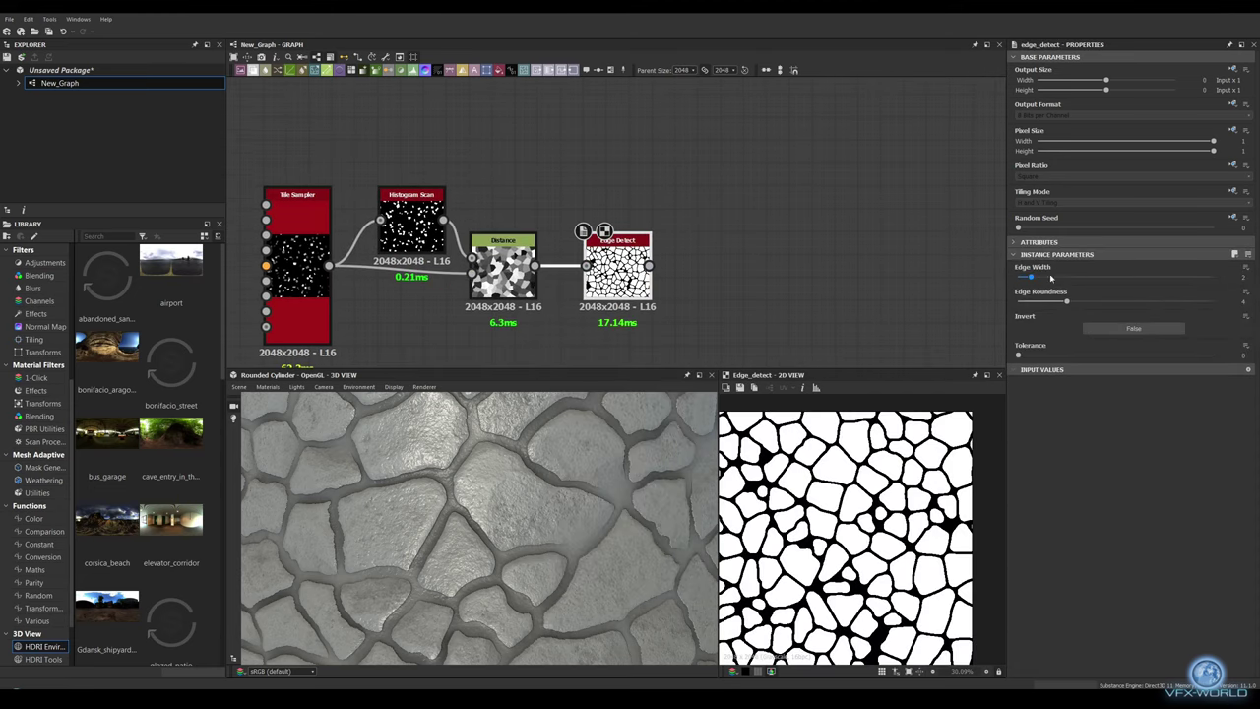
{"action": "left_click_drag", "start_coordinate": [1029, 281], "coordinate": [1018, 283]}
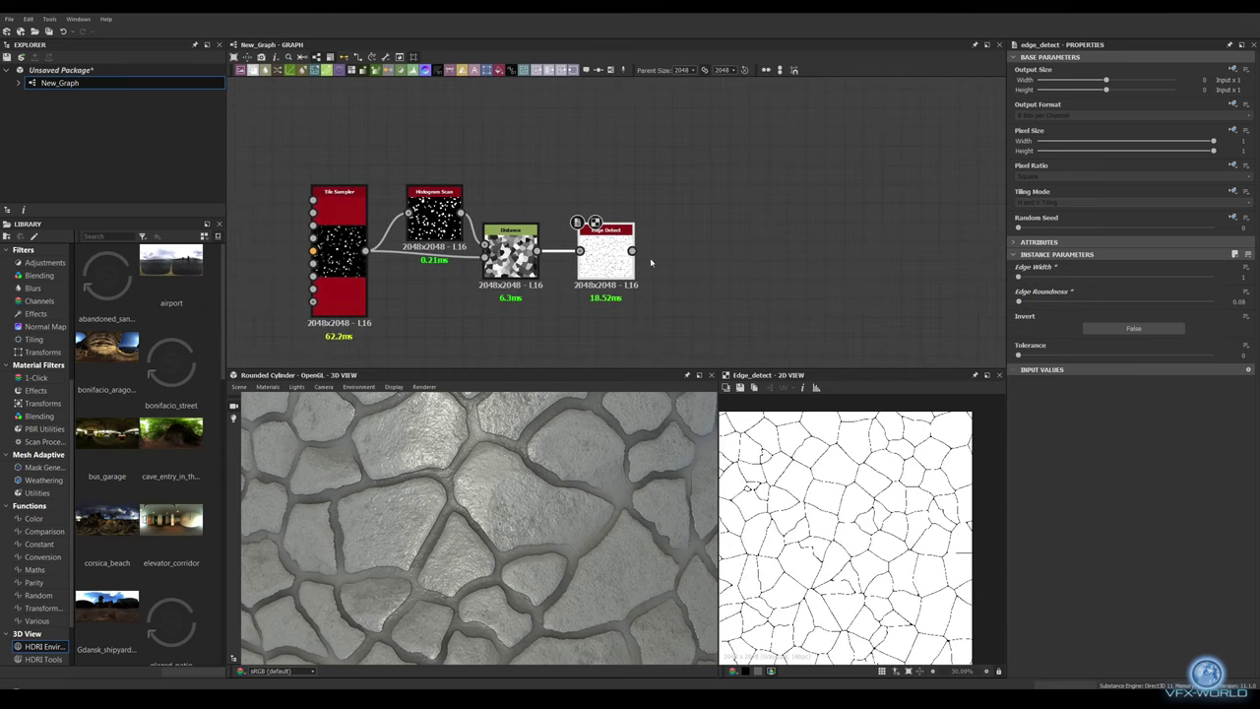
Step: Add a Directional Warp and a Clouds 2 noise with increased disorder
{"action": "key", "text": "space"}
{"action": "type", "text": "directional warp"}
{"action": "key", "text": "Return"}
{"action": "key", "text": "space"}
{"action": "type", "text": "clouds 2"}
{"action": "key", "text": "Return"}
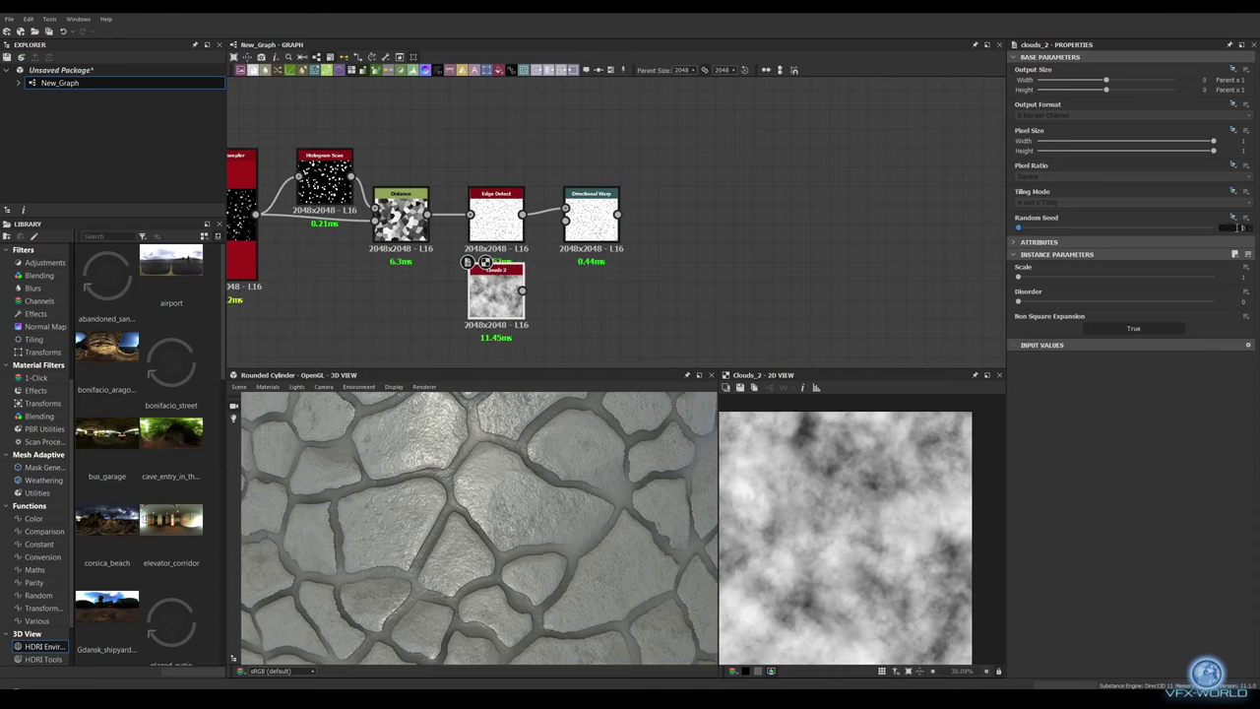
{"action": "scroll", "coordinate": [845, 496], "scroll_direction": "up", "scroll_amount": 1}
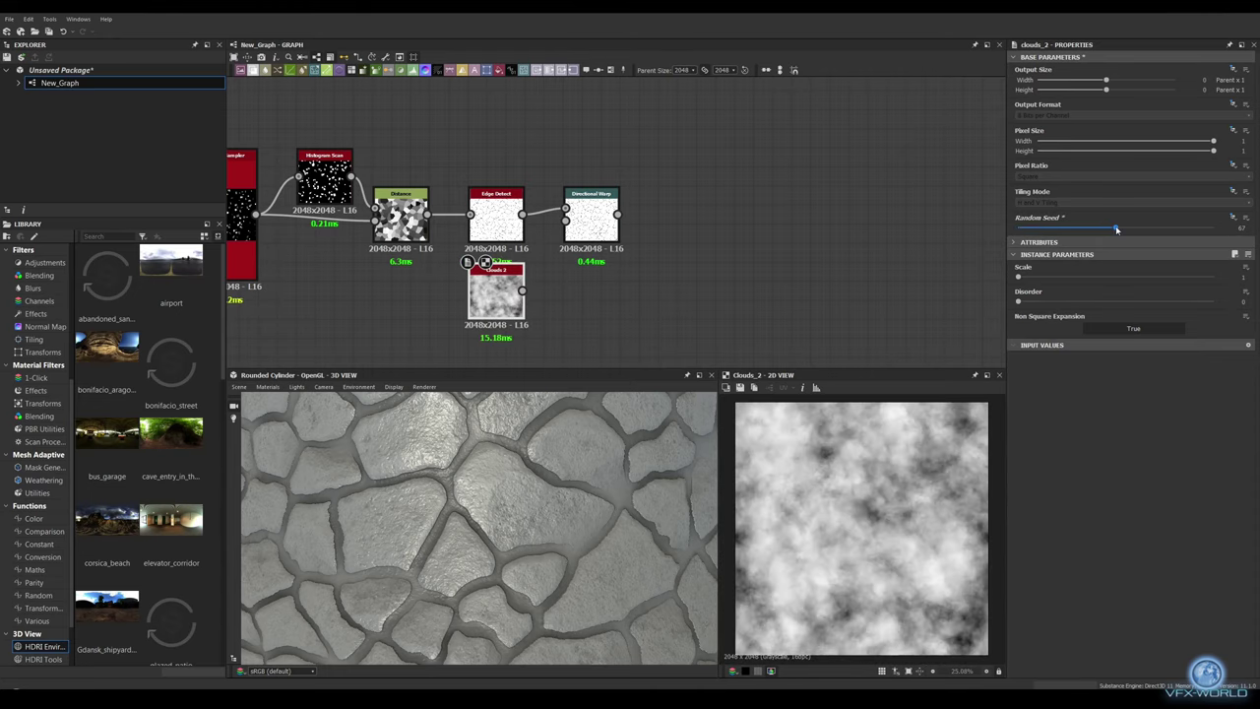
{"action": "mouse_move", "coordinate": [1034, 277]}
{"action": "left_mouse_down"}
{"action": "mouse_move", "coordinate": [1017, 277]}
{"action": "mouse_move", "coordinate": [1141, 302]}
{"action": "left_mouse_up"}
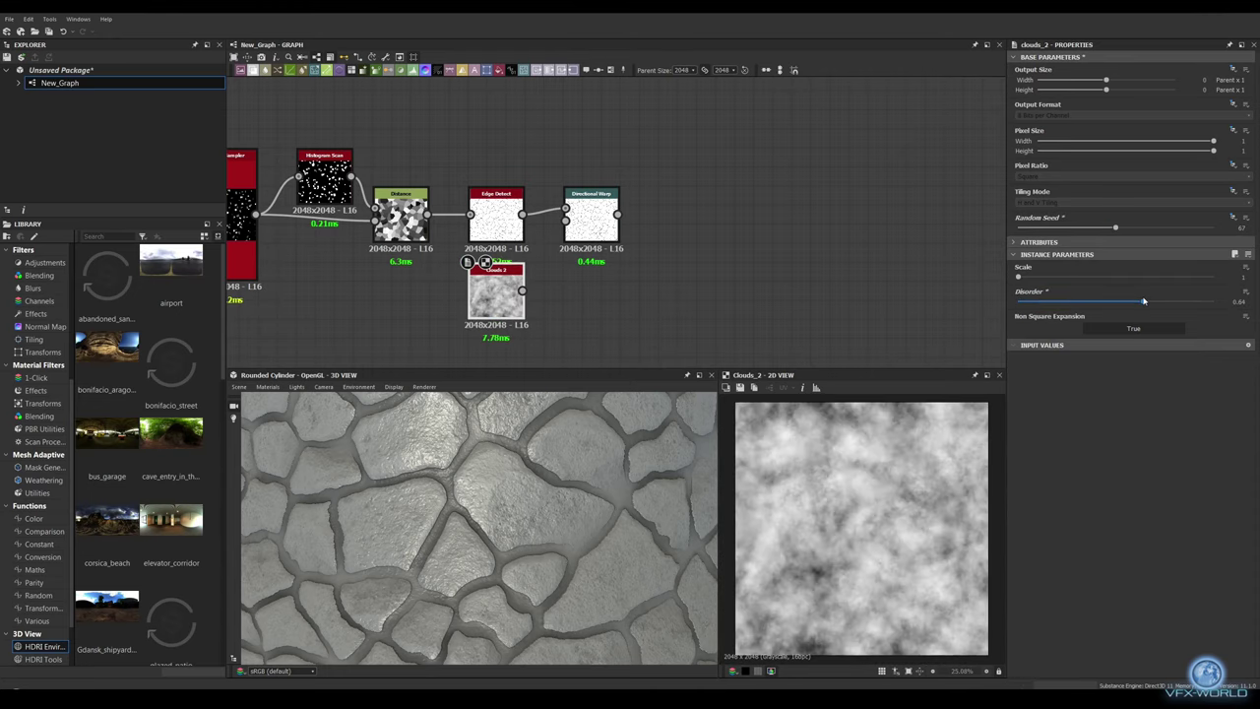
Step: Set the Directional Warp intensity to about 16.58 and warp angle to 118°
{"action": "middle_click_drag", "start_coordinate": [682, 289], "coordinate": [691, 306]}
{"action": "left_click", "coordinate": [579, 252]}
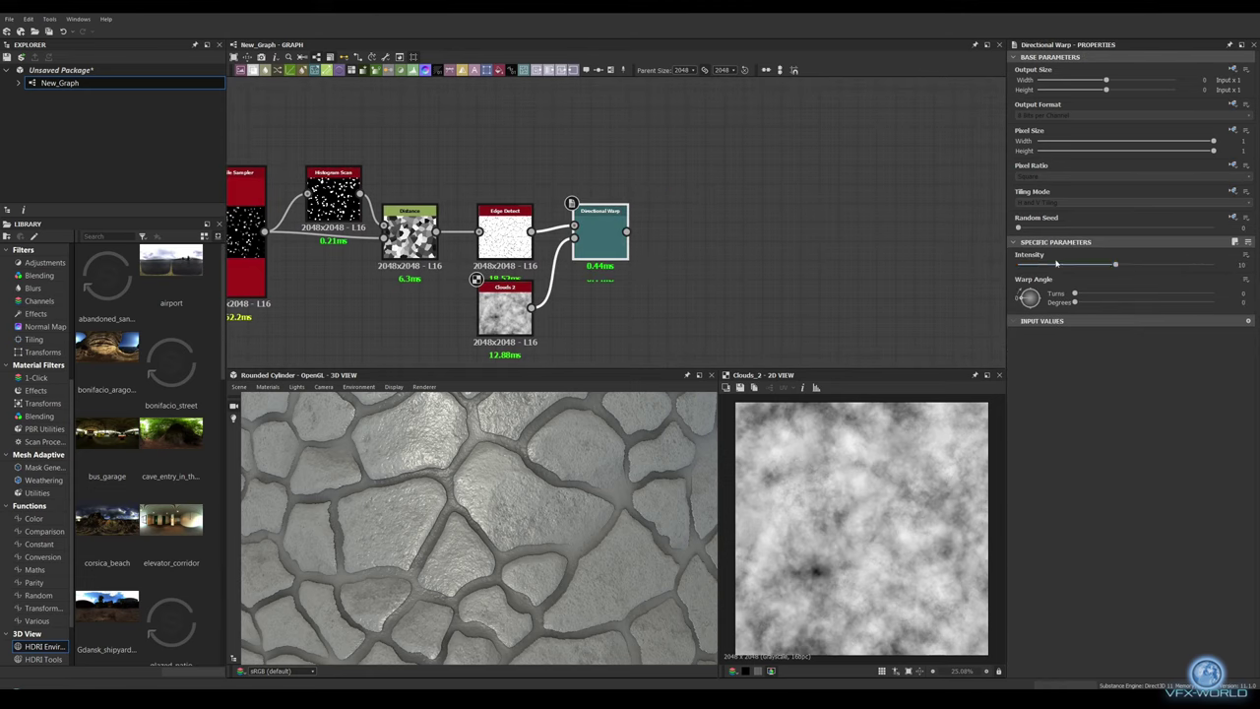
{"action": "left_click_drag", "start_coordinate": [1148, 264], "coordinate": [1180, 267]}
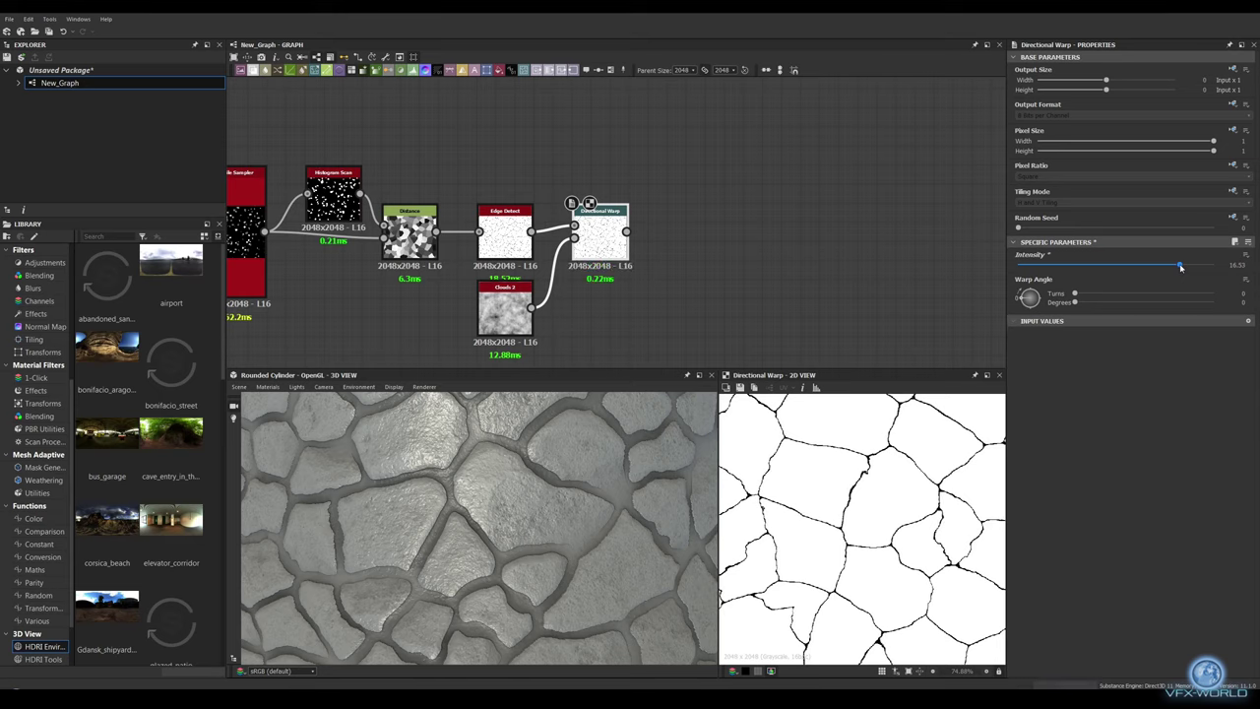
{"action": "left_click_drag", "start_coordinate": [1090, 305], "coordinate": [1120, 305]}
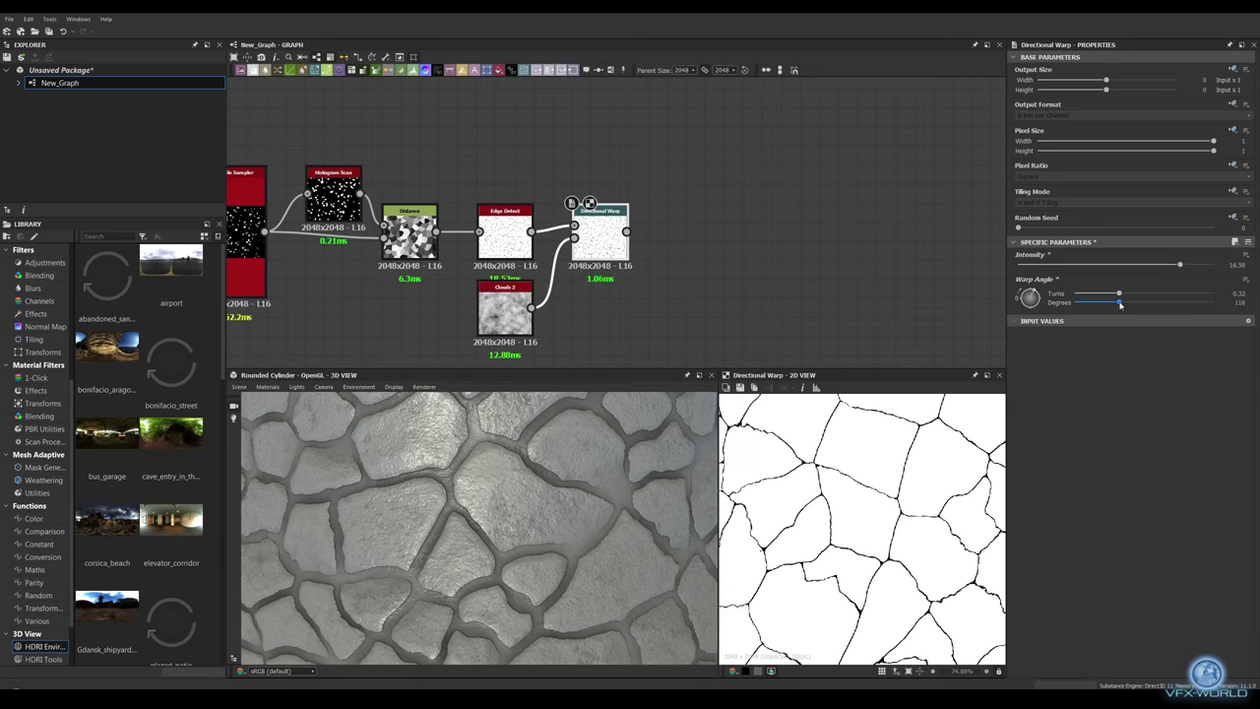
{"action": "scroll", "coordinate": [852, 502], "scroll_direction": "down", "scroll_amount": 3}
{"action": "scroll", "coordinate": [853, 502], "scroll_direction": "down", "scroll_amount": 2}
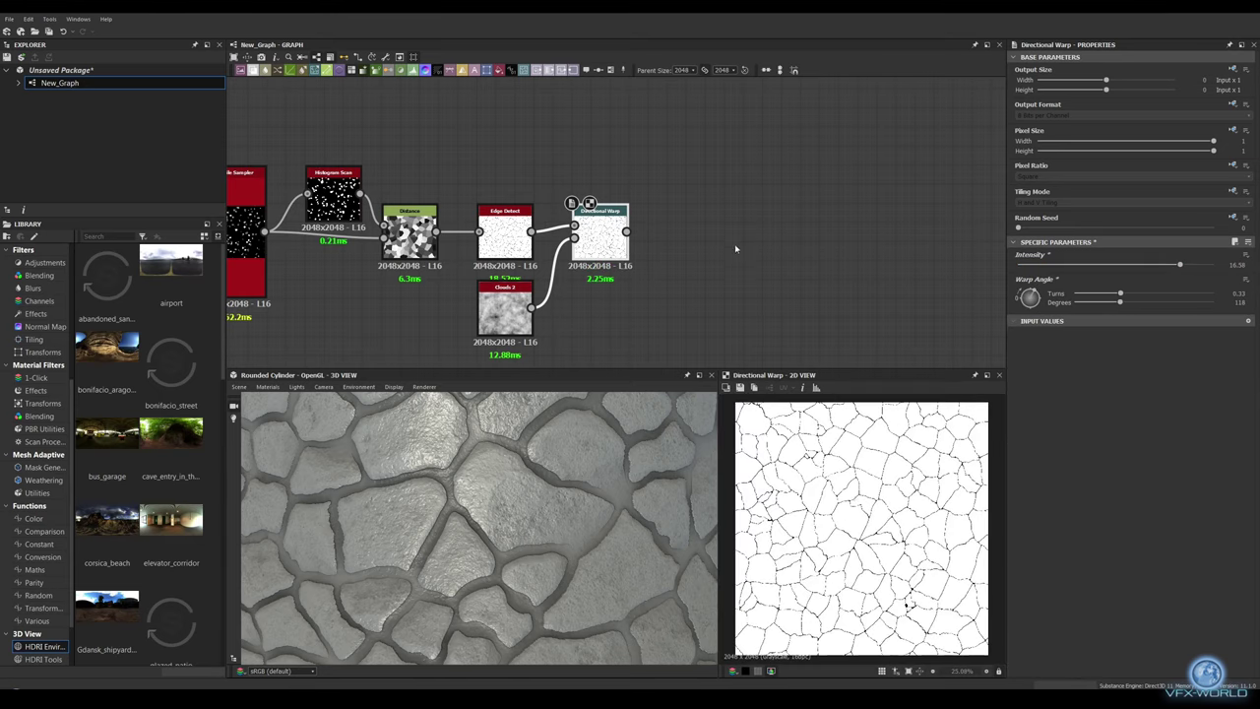
{"action": "key", "text": "space"}
Step: Add a Slope Blur Grayscale driven by a reseeded, smaller Gaussian Noise, Min mode, intensity 0.4
{"action": "left_click", "coordinate": [551, 258]}
{"action": "key", "text": "space"}
{"action": "left_click", "coordinate": [531, 327]}
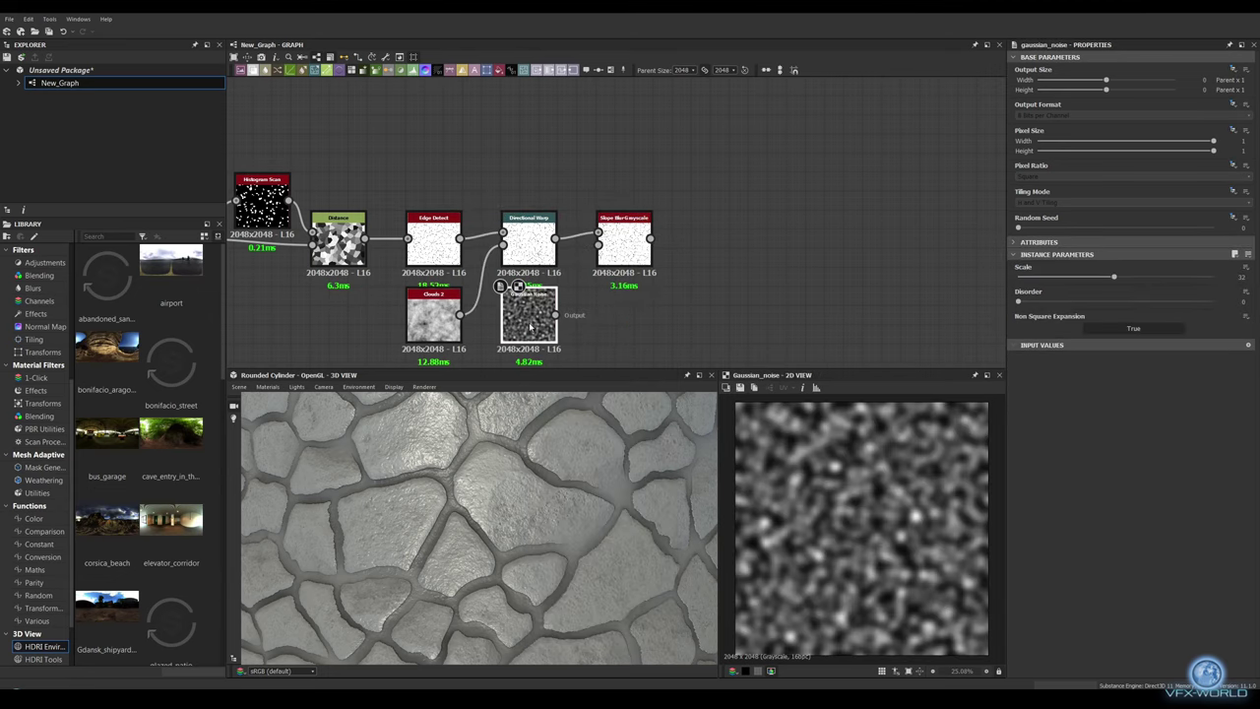
{"action": "left_click_drag", "start_coordinate": [1125, 230], "coordinate": [1154, 227]}
{"action": "left_click_drag", "start_coordinate": [1113, 277], "coordinate": [1089, 277]}
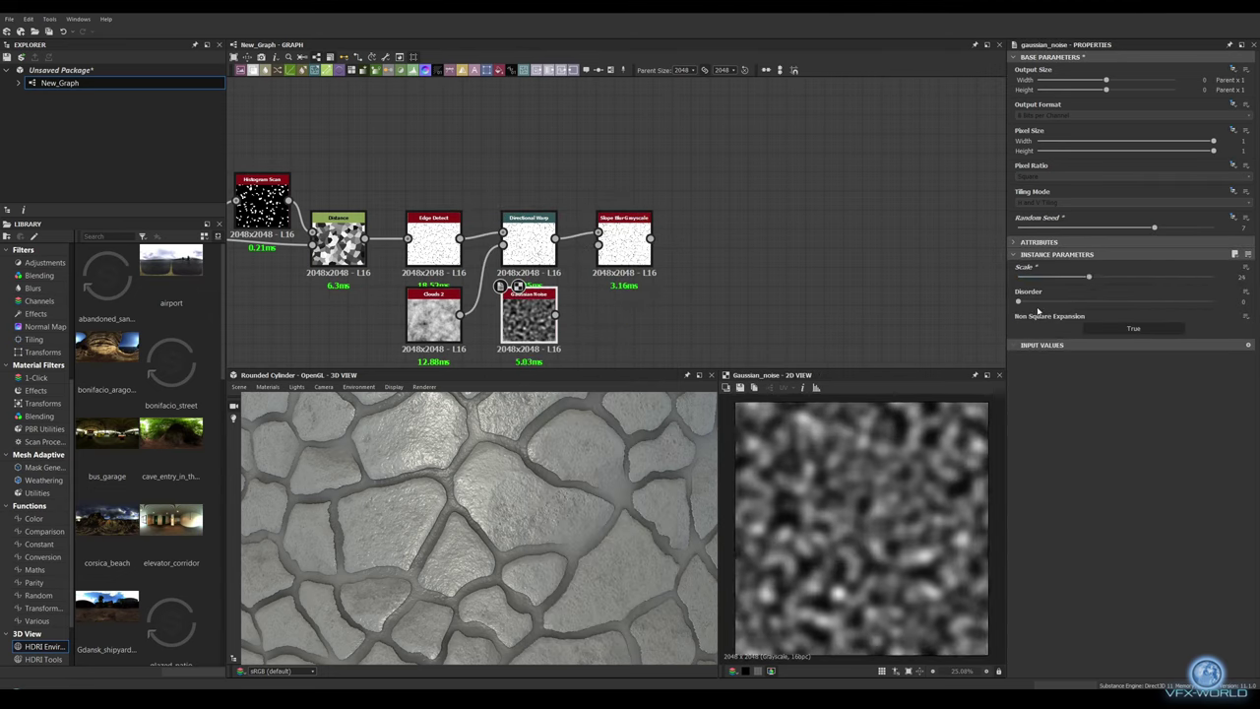
{"action": "mouse_move", "coordinate": [1018, 301]}
{"action": "left_mouse_down"}
{"action": "mouse_move", "coordinate": [1143, 298]}
{"action": "mouse_move", "coordinate": [1022, 303]}
{"action": "left_mouse_up"}
{"action": "double_click", "coordinate": [637, 254]}
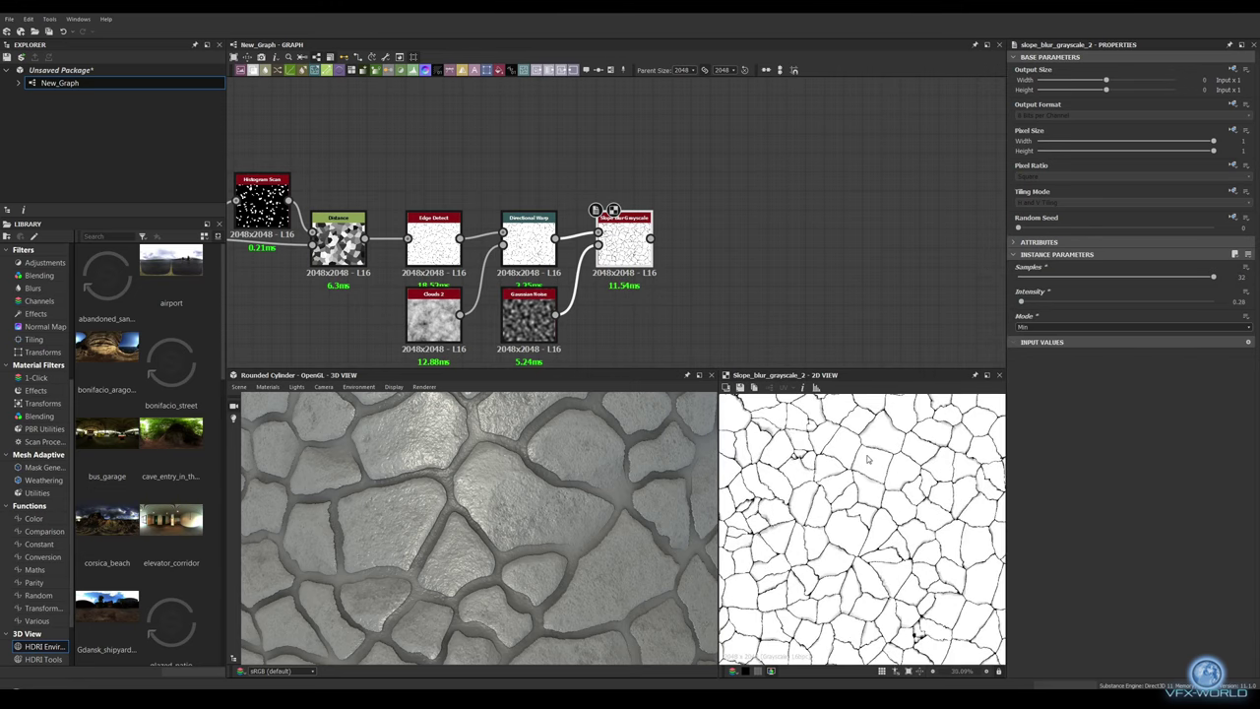
{"action": "double_click", "coordinate": [1239, 301]}
{"action": "type", "text": "0.4"}
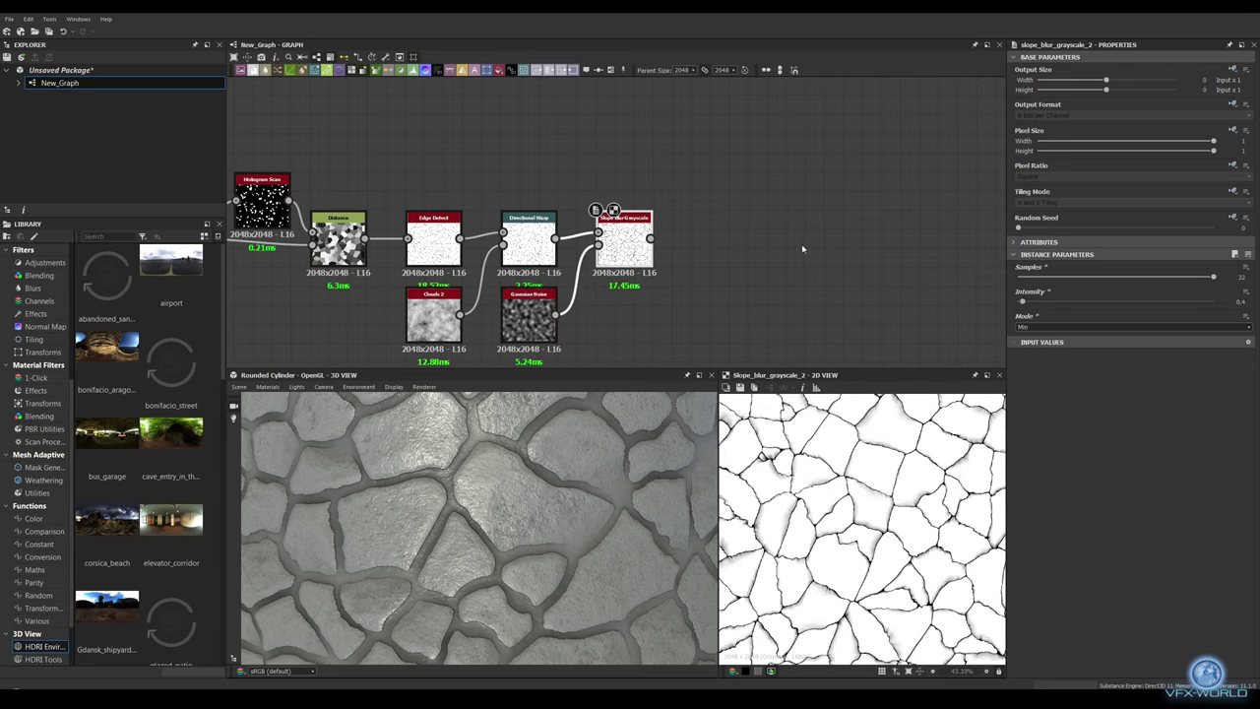
{"action": "key", "text": "f"}
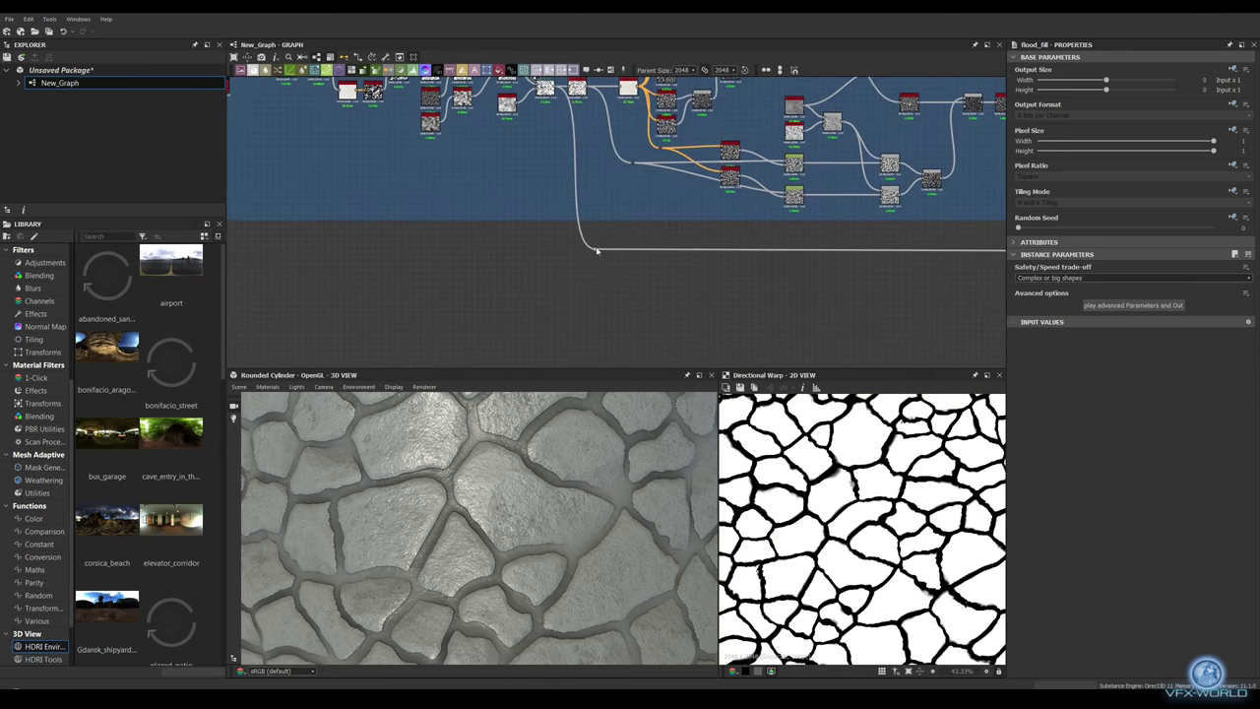
Step: Add Flood Fill to Random Grayscale nodes from the Flood Fill output
{"action": "left_click_drag", "start_coordinate": [547, 120], "coordinate": [536, 128]}
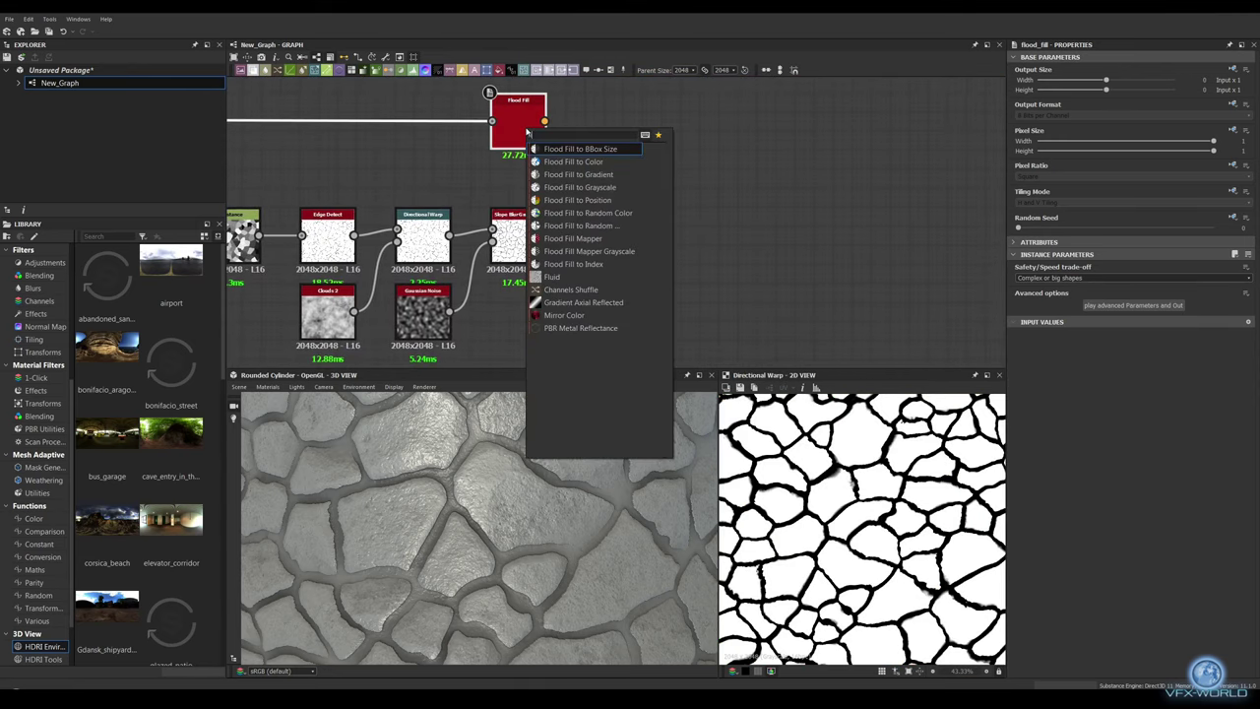
{"action": "left_click", "coordinate": [633, 226]}
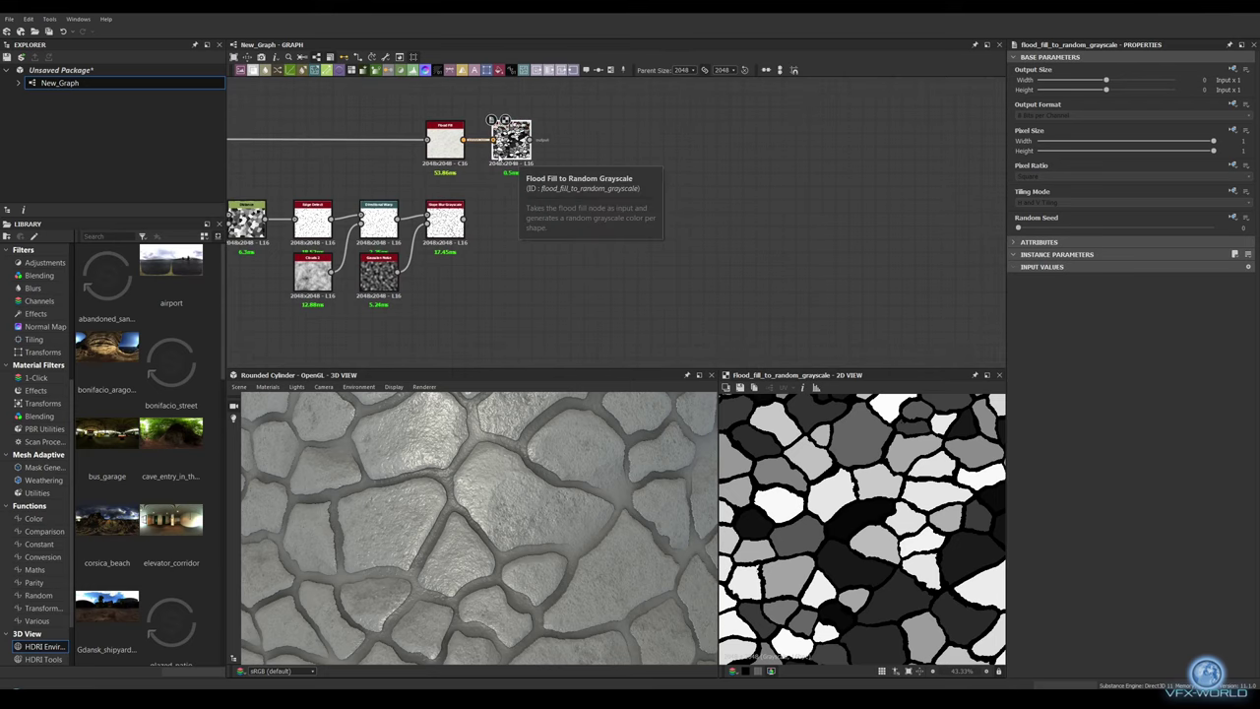
{"action": "left_click", "coordinate": [444, 222]}
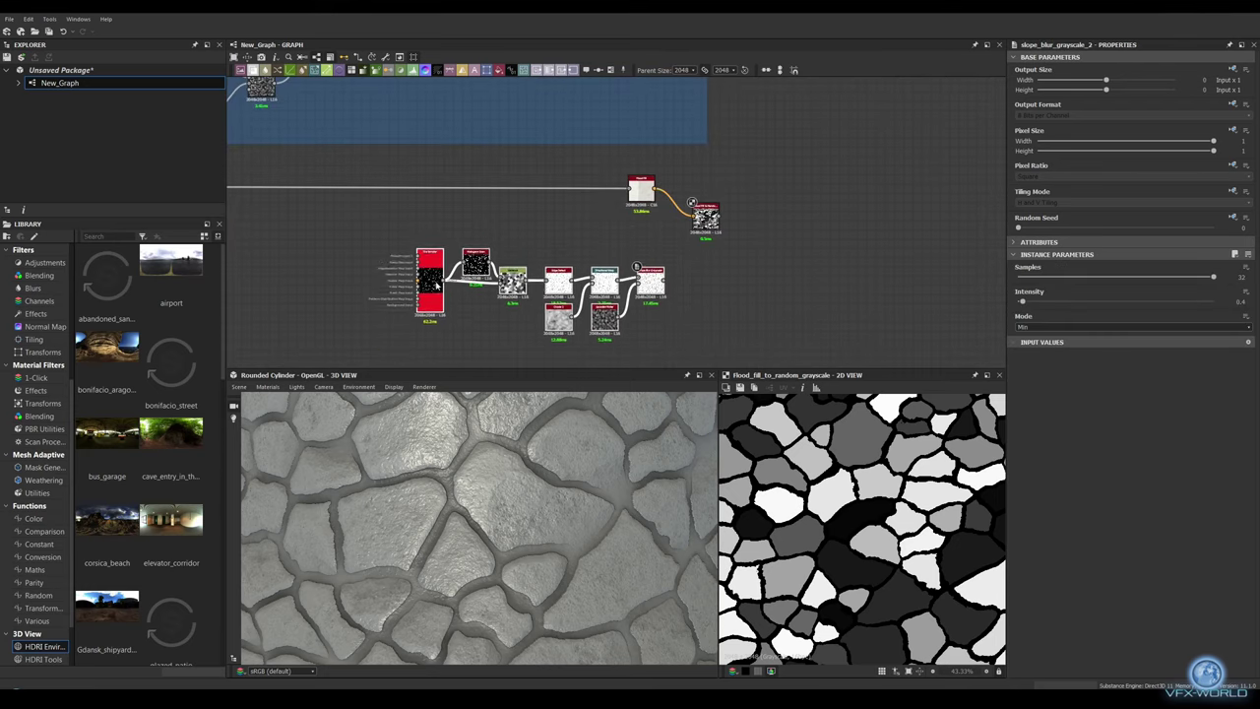
{"action": "left_click", "coordinate": [619, 211]}
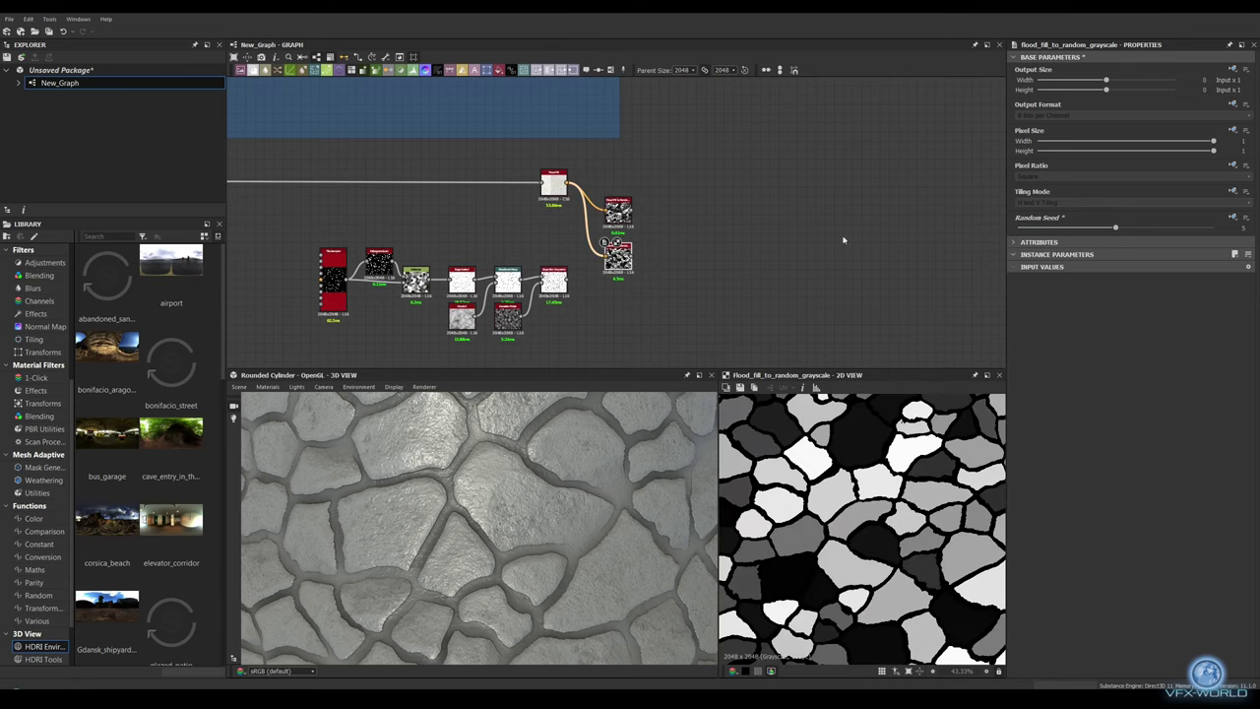
Step: Warp the slope-blurred cracks with a Directional Warp at about 212°
{"action": "middle_click_drag", "start_coordinate": [493, 303], "coordinate": [533, 294]}
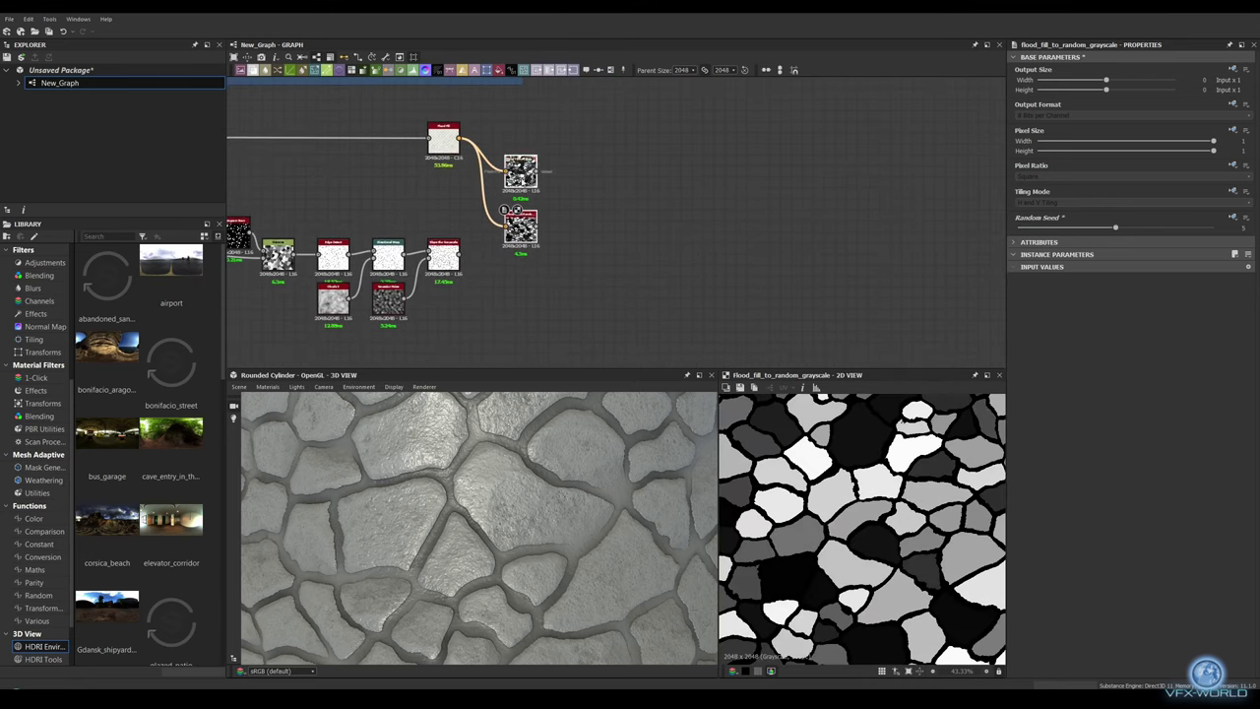
{"action": "left_click_drag", "start_coordinate": [459, 255], "coordinate": [588, 264]}
{"action": "left_click", "coordinate": [551, 295]}
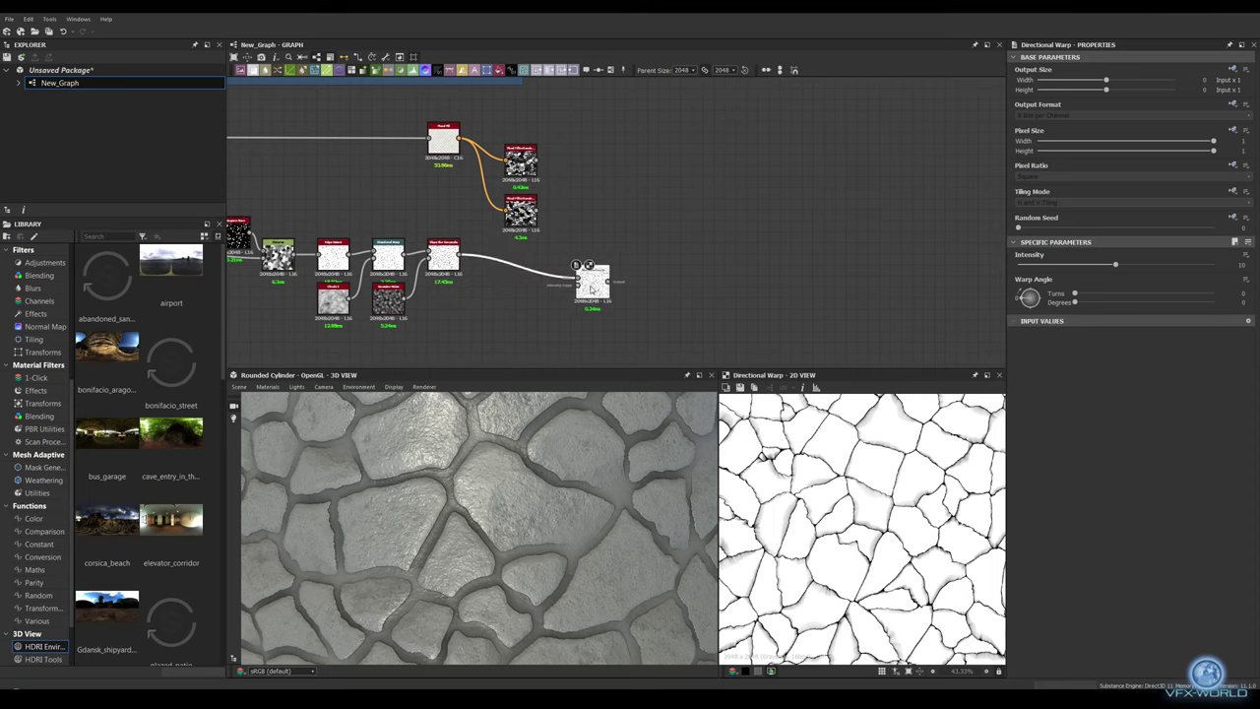
{"action": "left_click_drag", "start_coordinate": [1074, 294], "coordinate": [1156, 293]}
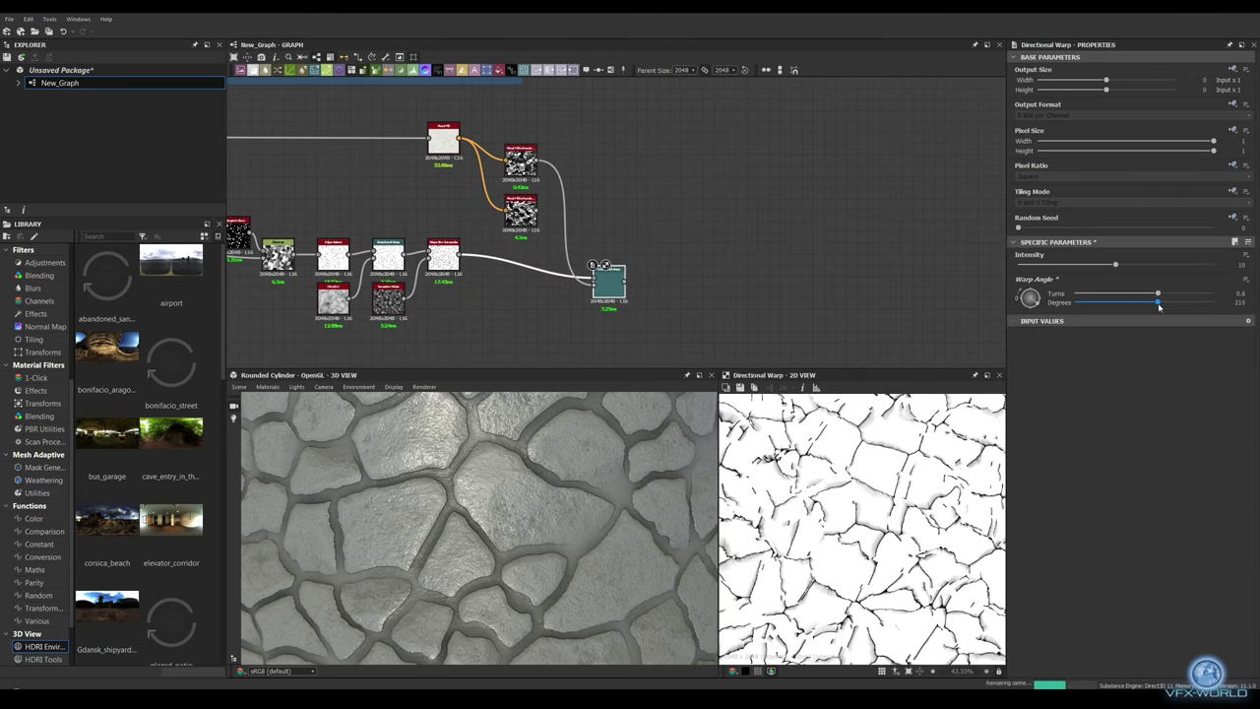
{"action": "mouse_move", "coordinate": [708, 257]}
{"action": "middle_mouse_down"}
{"action": "mouse_move", "coordinate": [699, 271]}
{"action": "mouse_move", "coordinate": [620, 283]}
{"action": "middle_mouse_up"}
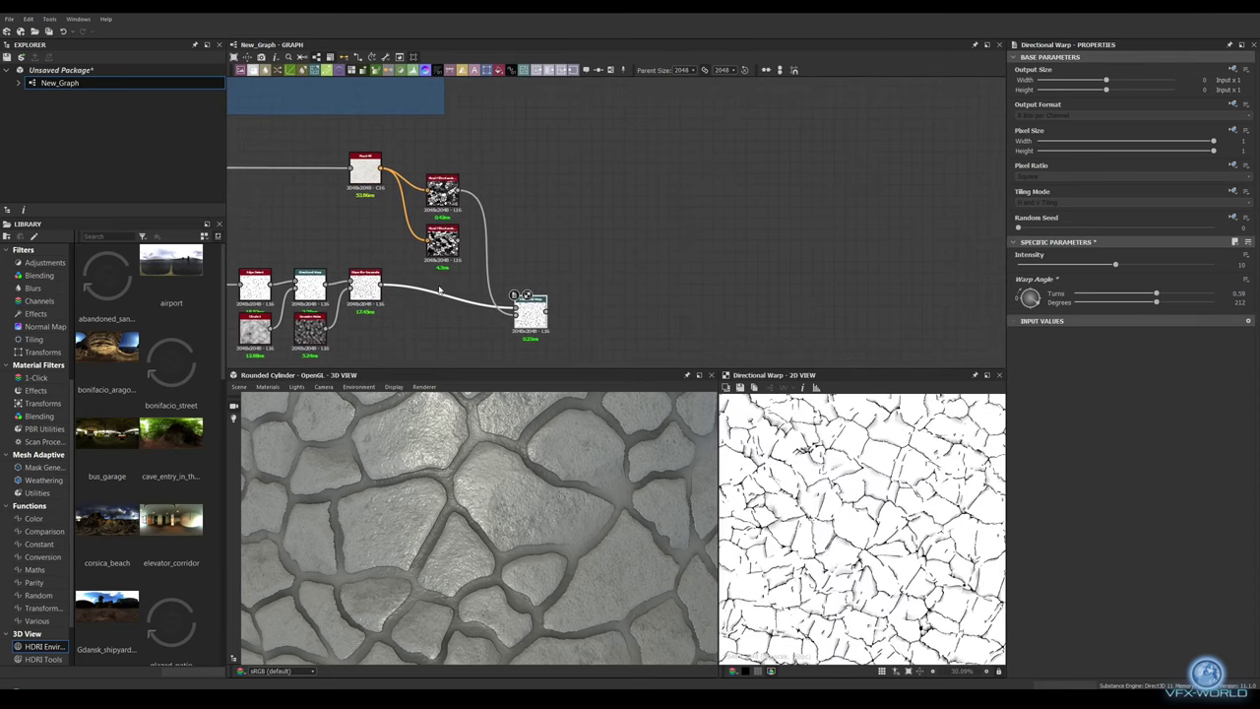
{"action": "left_click", "coordinate": [435, 234]}
{"action": "key", "text": "space"}
Step: Add Histogram Scans on the stone maps: position 0.07 with contrast 0.82, and position ~0.97
{"action": "type", "text": "hi"}
{"action": "left_click", "coordinate": [484, 286]}
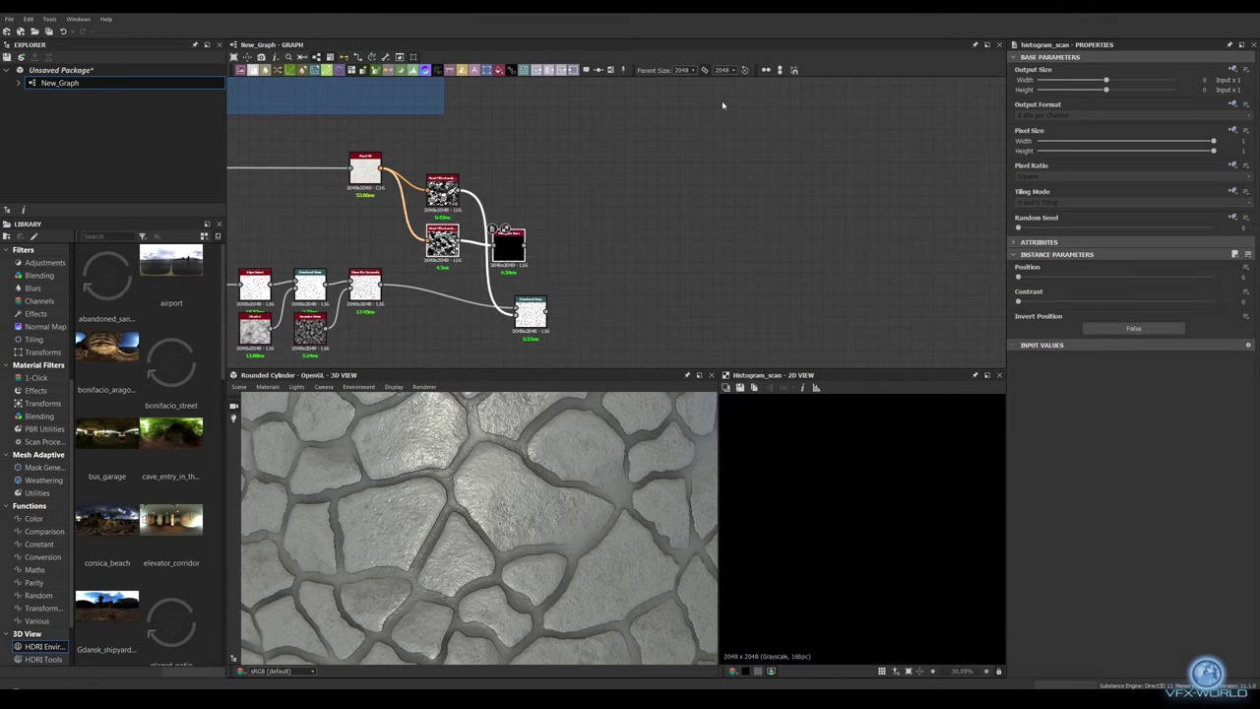
{"action": "left_click", "coordinate": [1032, 276]}
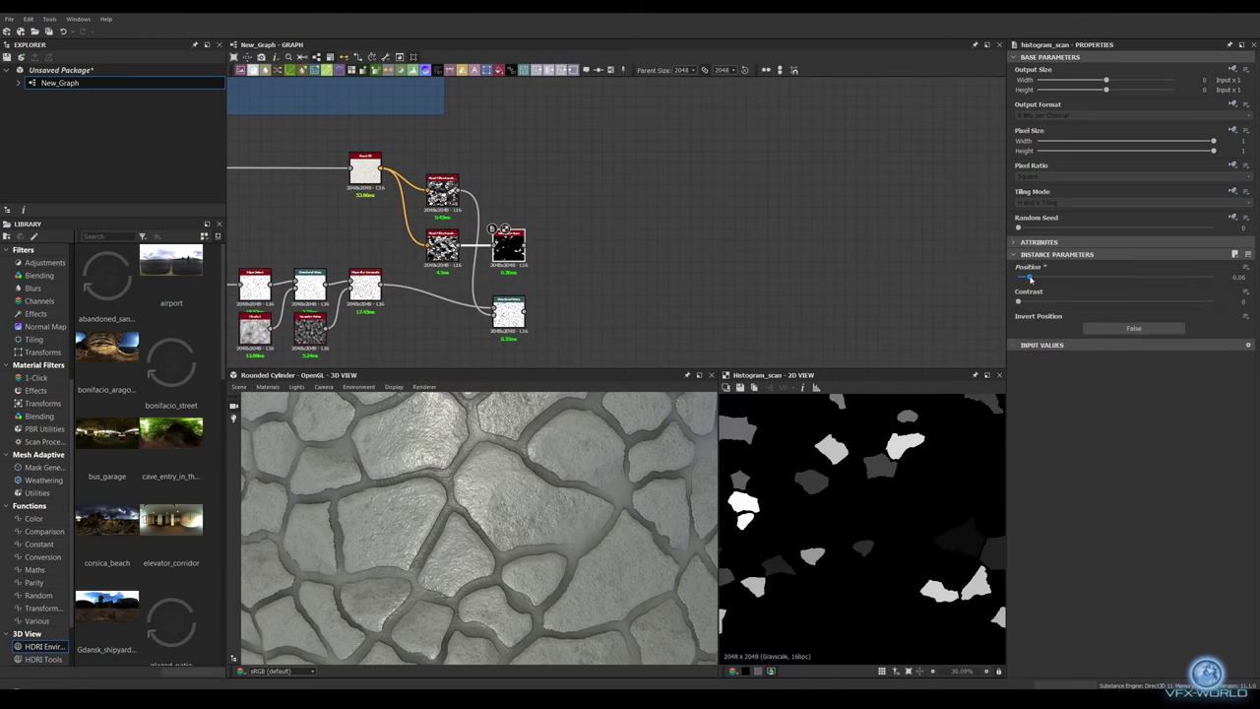
{"action": "left_click_drag", "start_coordinate": [1017, 301], "coordinate": [1179, 302]}
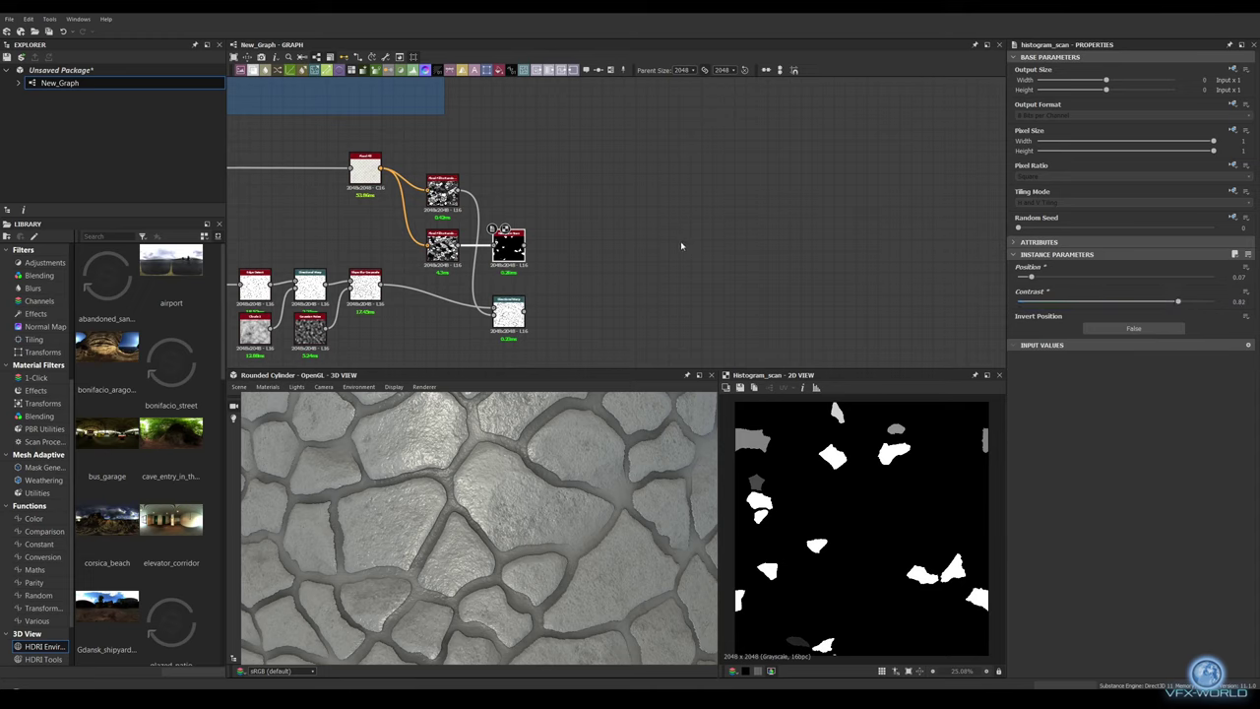
{"action": "middle_click_drag", "start_coordinate": [681, 246], "coordinate": [667, 262]}
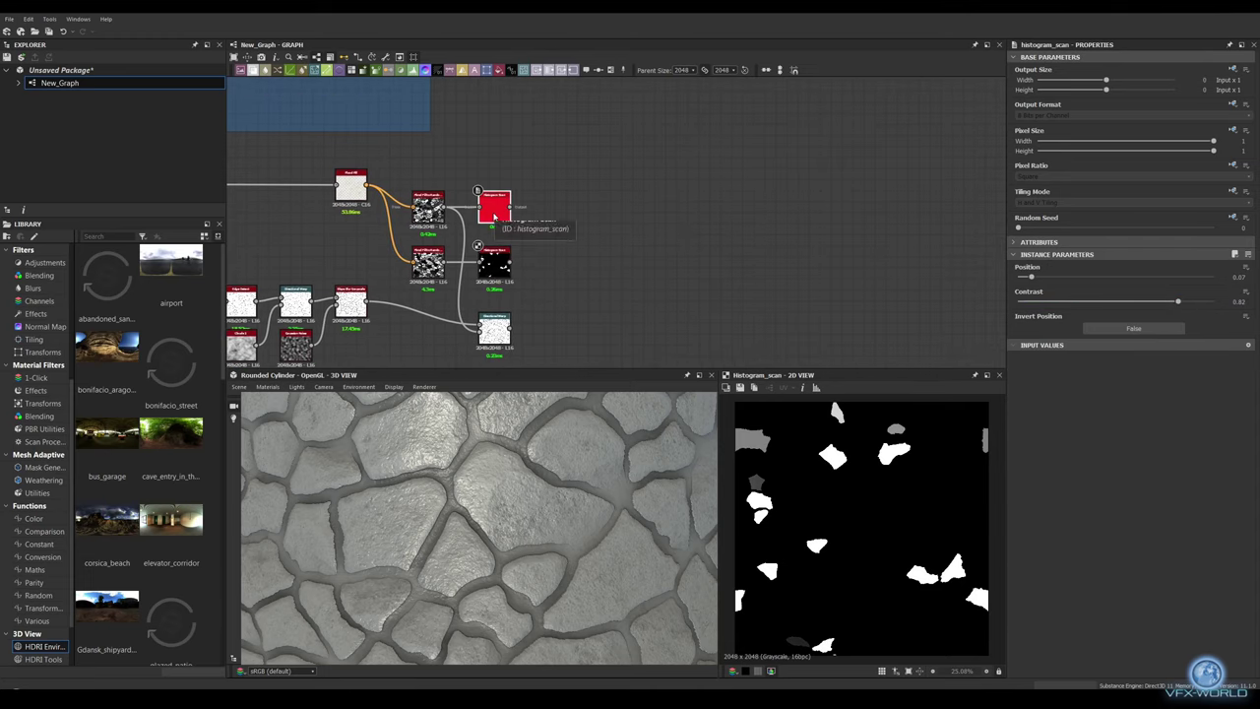
{"action": "middle_click_drag", "start_coordinate": [494, 217], "coordinate": [449, 216]}
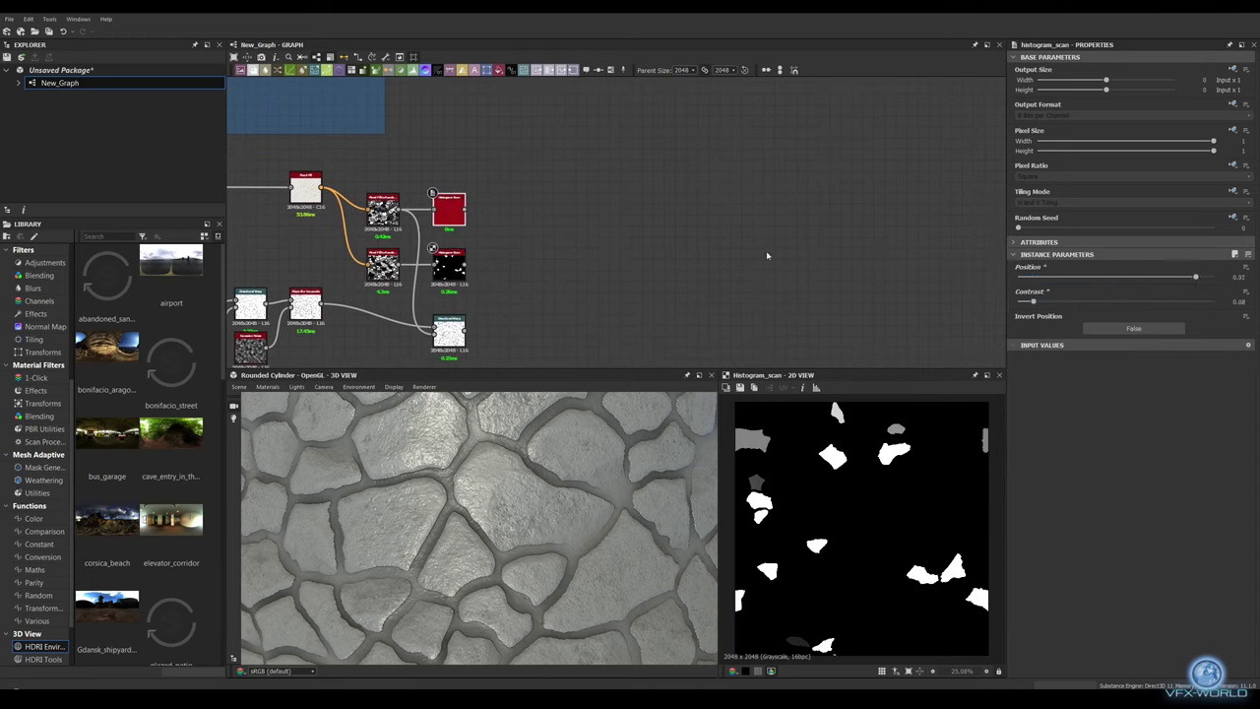
{"action": "mouse_move", "coordinate": [1195, 277]}
{"action": "left_mouse_down"}
{"action": "mouse_move", "coordinate": [1208, 279]}
{"action": "mouse_move", "coordinate": [1040, 279]}
{"action": "left_mouse_up"}
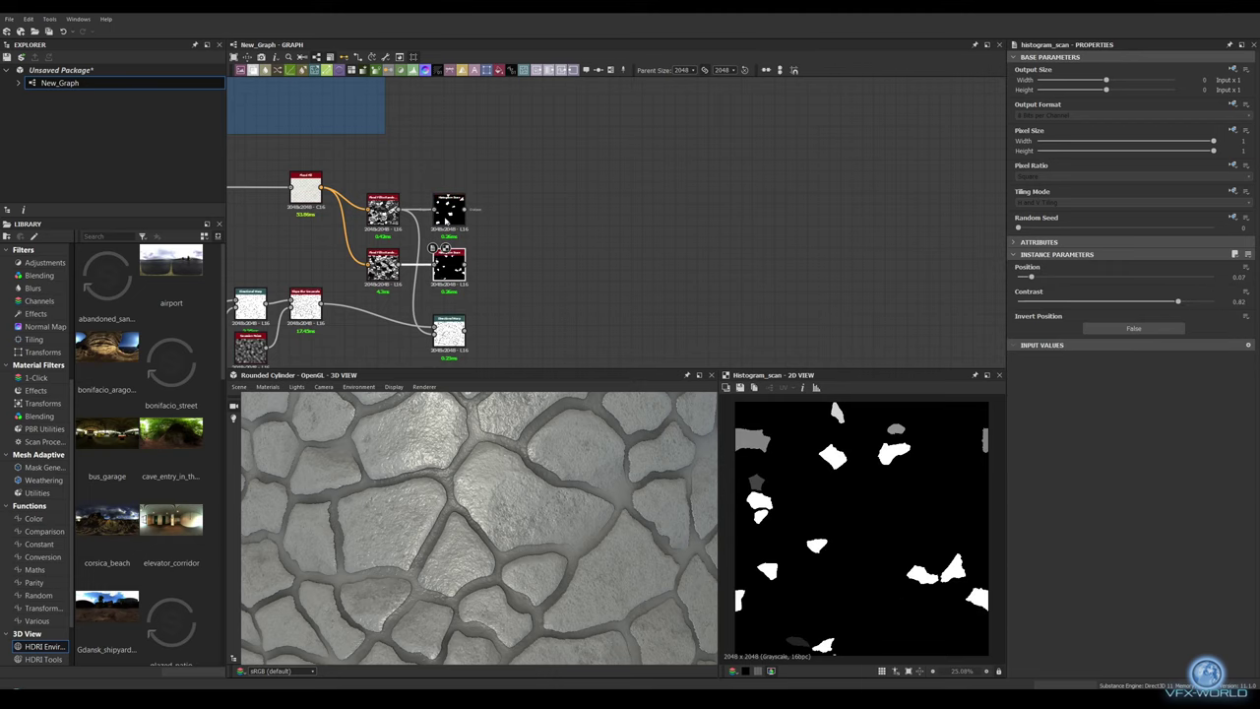
Step: Combine the two Histogram Scan masks in a new Blend set to Add (Linear Dodge)
{"action": "key", "text": "ctrl+b"}
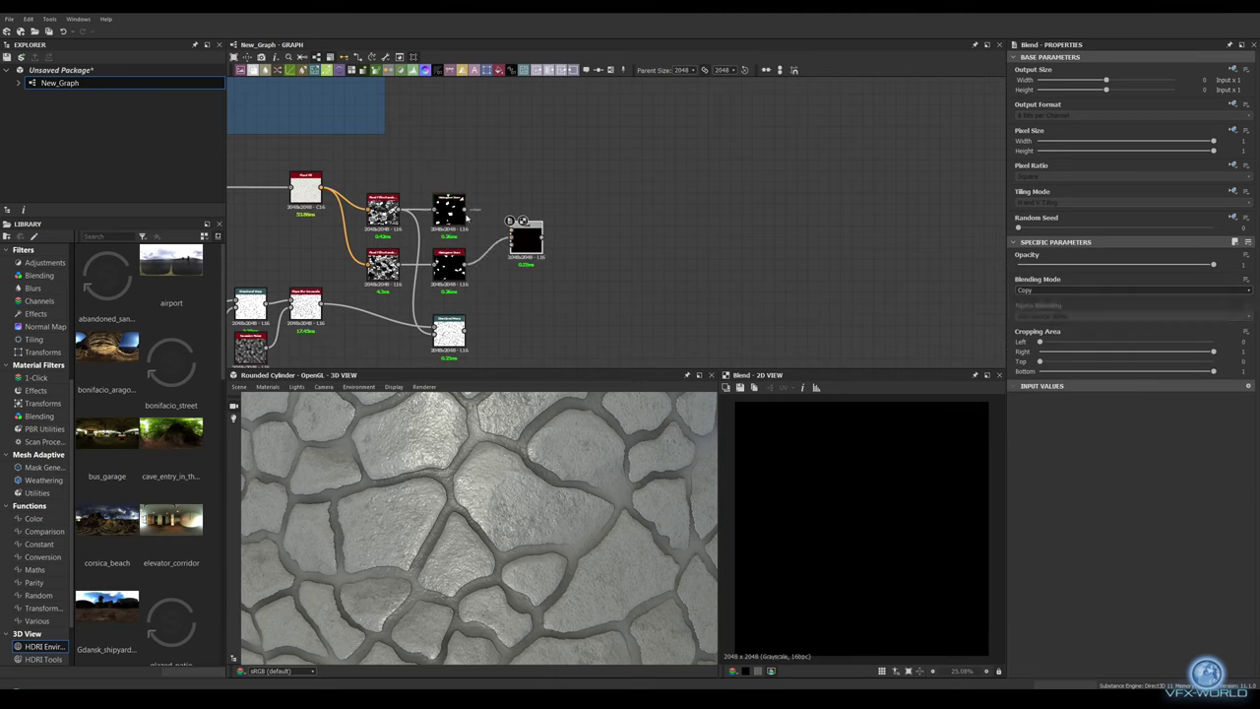
{"action": "left_click_drag", "start_coordinate": [467, 220], "coordinate": [510, 229]}
{"action": "left_click", "coordinate": [1132, 290]}
{"action": "left_click", "coordinate": [1063, 302]}
{"action": "middle_click_drag", "start_coordinate": [600, 273], "coordinate": [618, 276]}
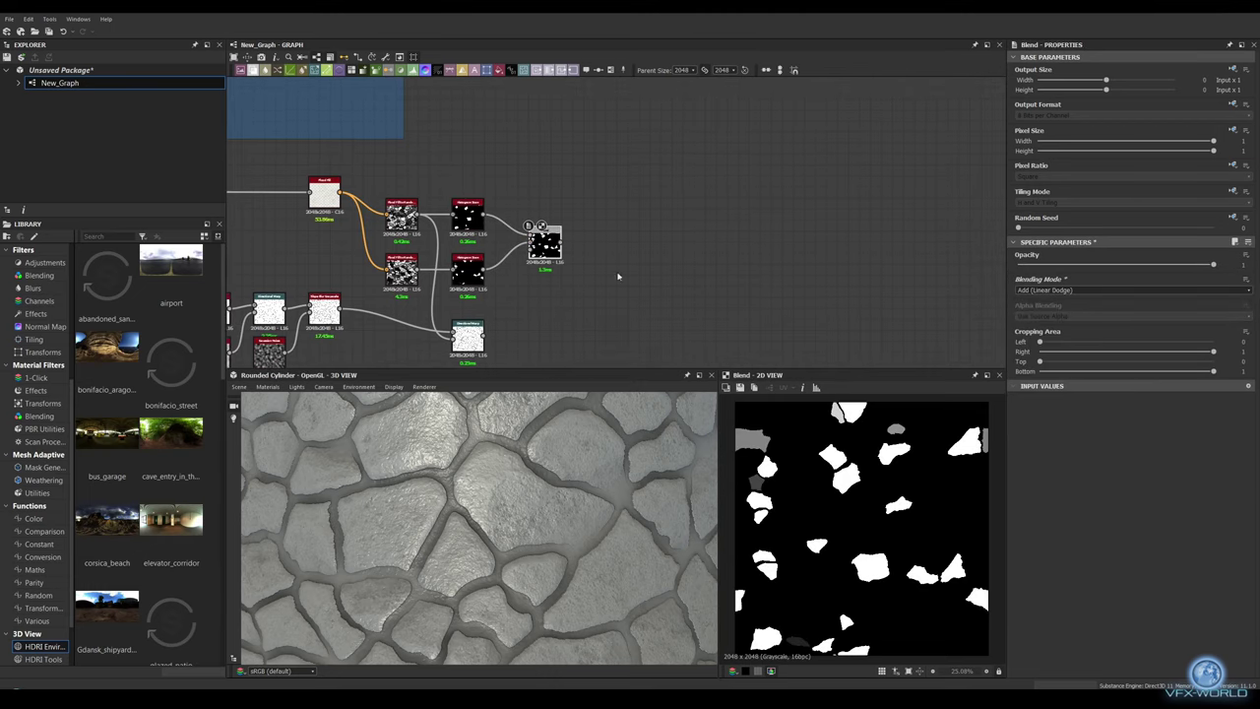
{"action": "scroll", "coordinate": [630, 226], "scroll_direction": "down", "scroll_amount": 3}
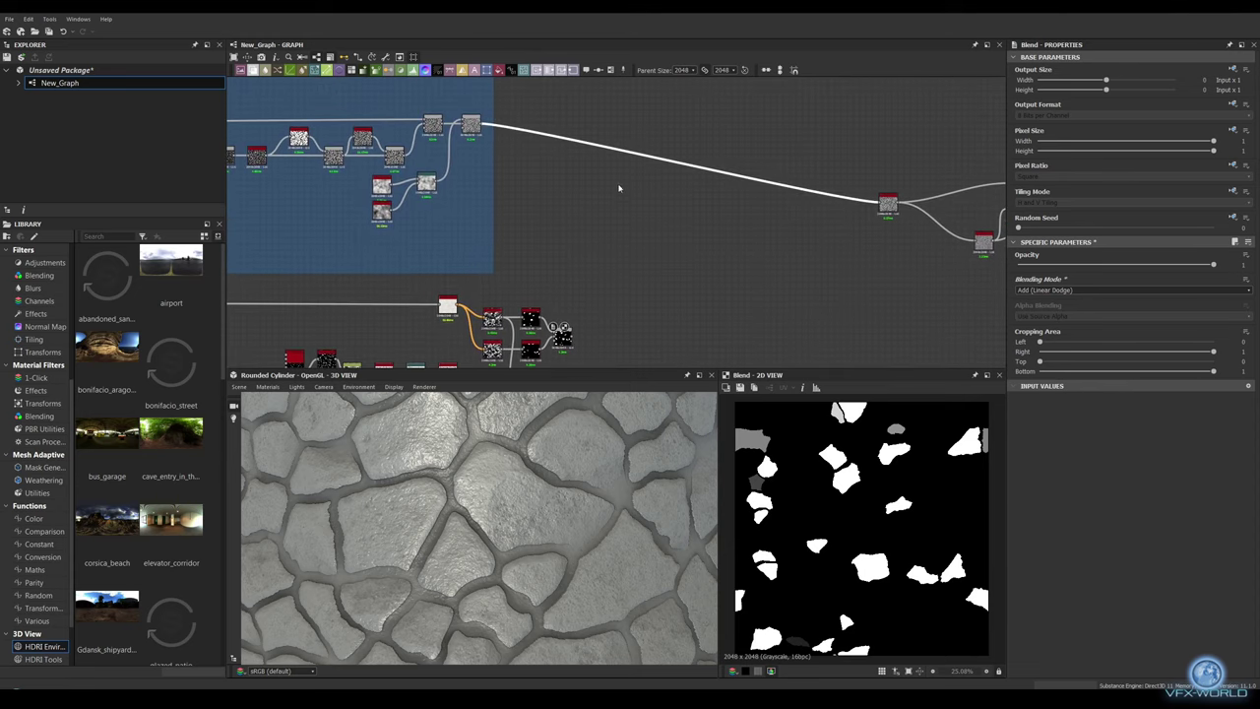
Step: Switch the main-chain Blend to Multiply at about 0.2 opacity and tidy the layout
{"action": "double_click", "coordinate": [674, 170]}
{"action": "middle_click_drag", "start_coordinate": [665, 280], "coordinate": [585, 275]}
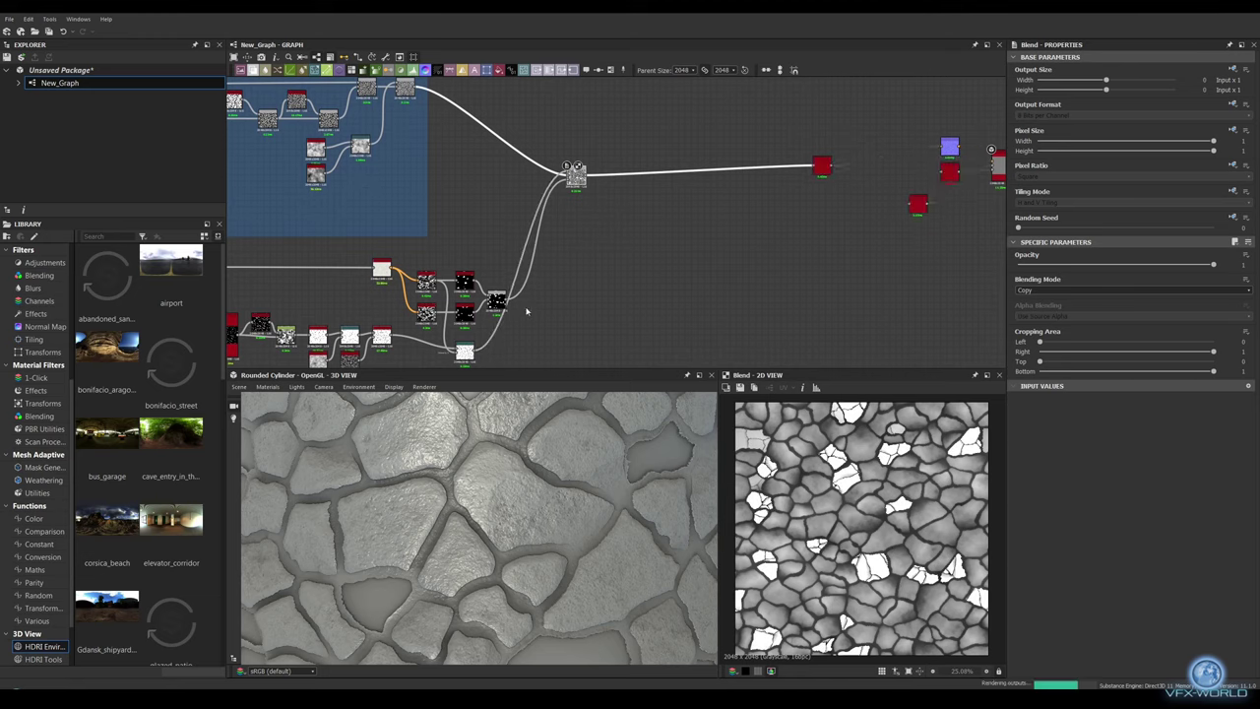
{"action": "double_click", "coordinate": [575, 175]}
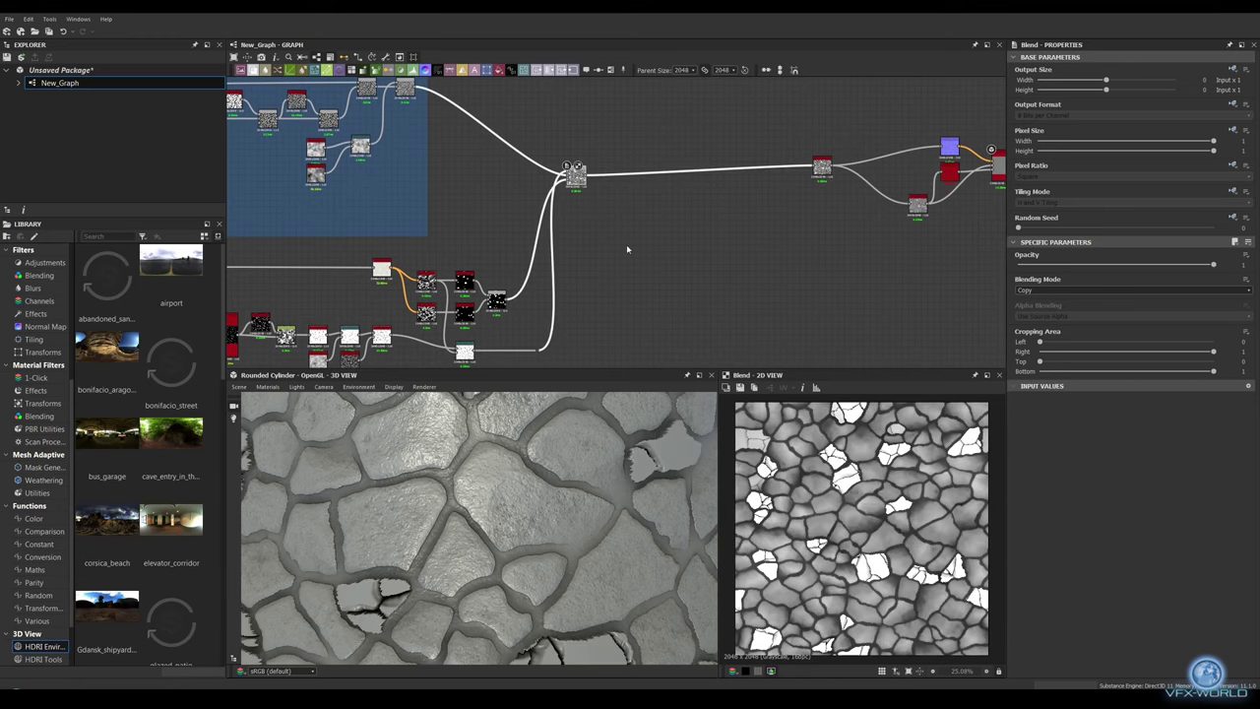
{"action": "left_click", "coordinate": [1029, 290]}
{"action": "left_click", "coordinate": [1073, 321]}
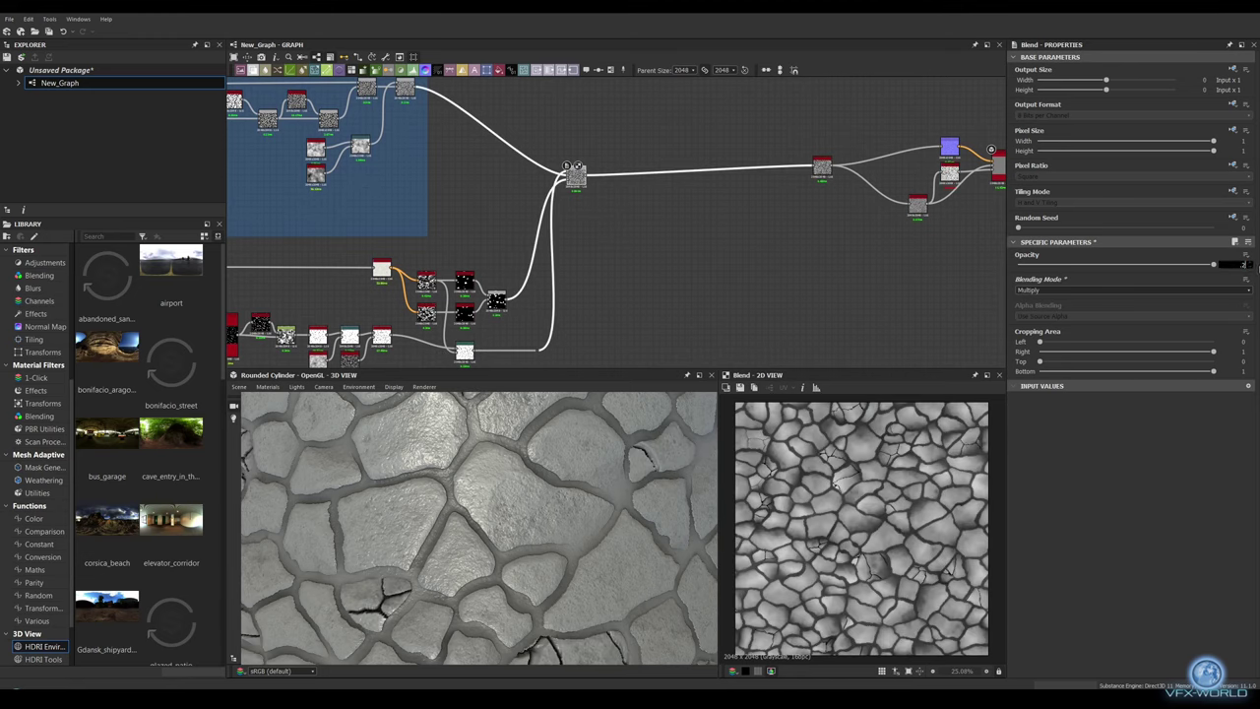
{"action": "type", "text": "0.2"}
{"action": "key", "text": "Return"}
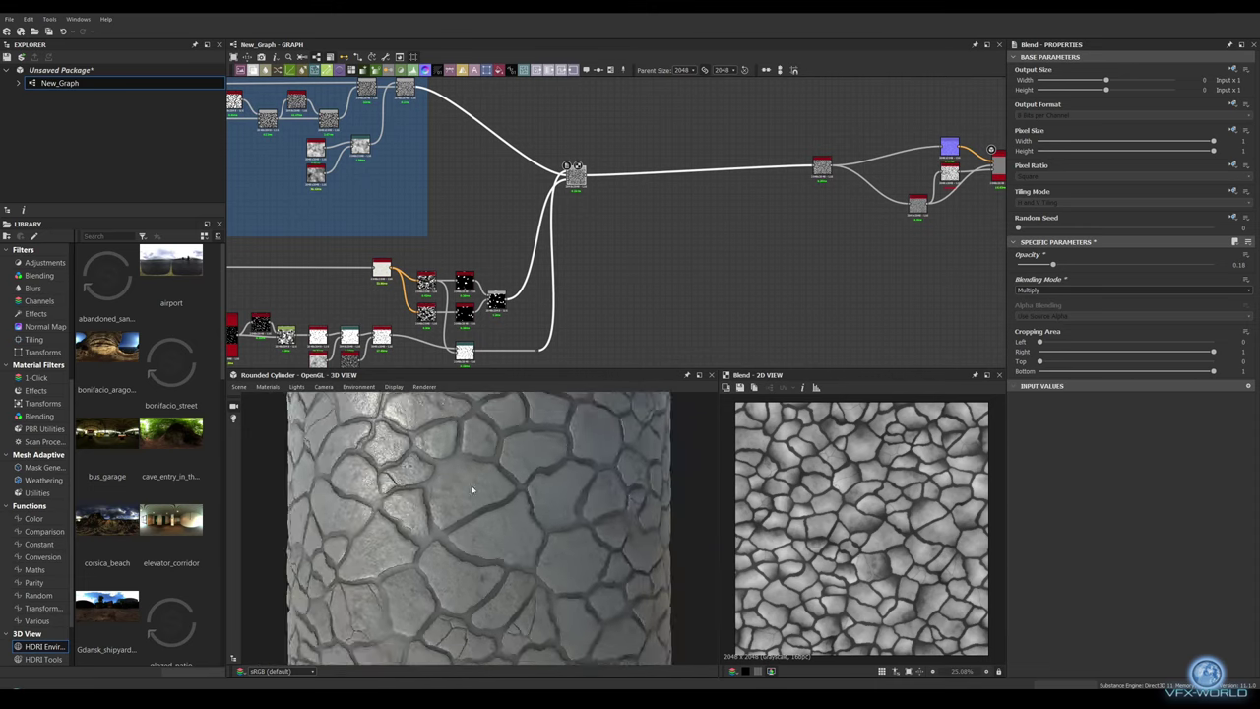
{"action": "scroll", "coordinate": [478, 484], "scroll_direction": "down", "scroll_amount": 3}
{"action": "left_click_drag", "start_coordinate": [522, 502], "coordinate": [553, 502], "text": "alt"}
{"action": "scroll", "coordinate": [745, 287], "scroll_direction": "down", "scroll_amount": 3}
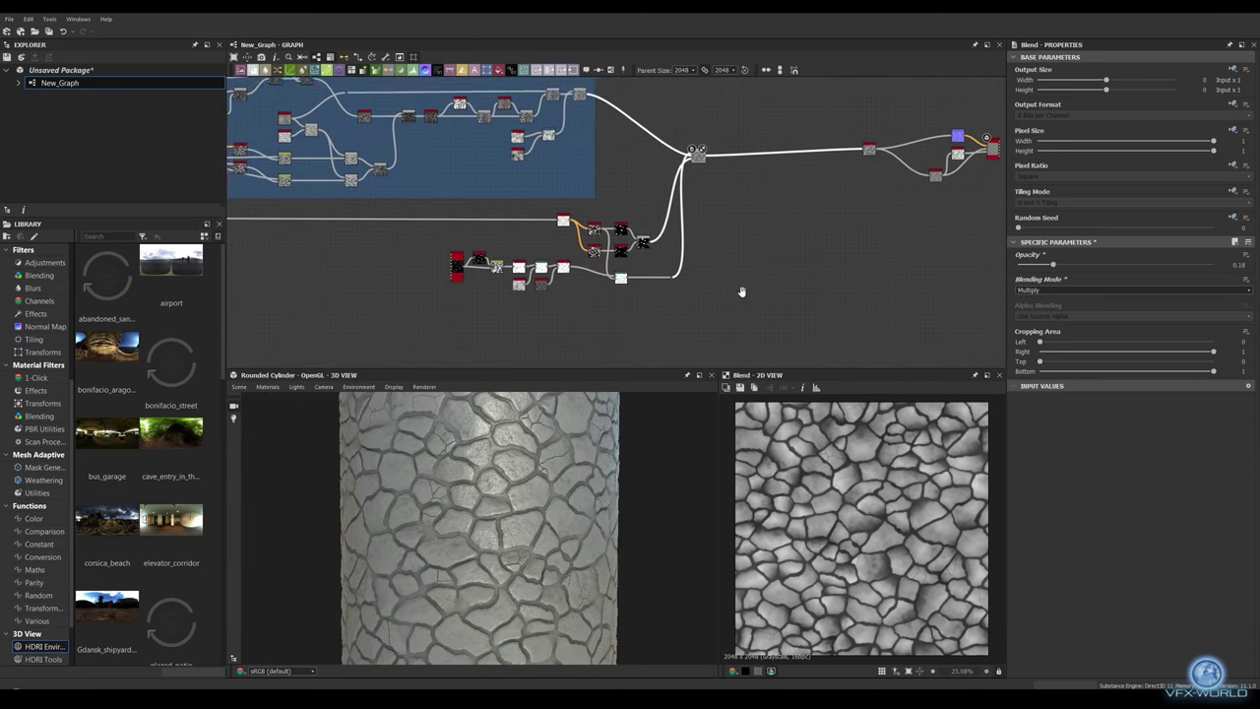
{"action": "left_click_drag", "start_coordinate": [567, 293], "coordinate": [569, 308]}
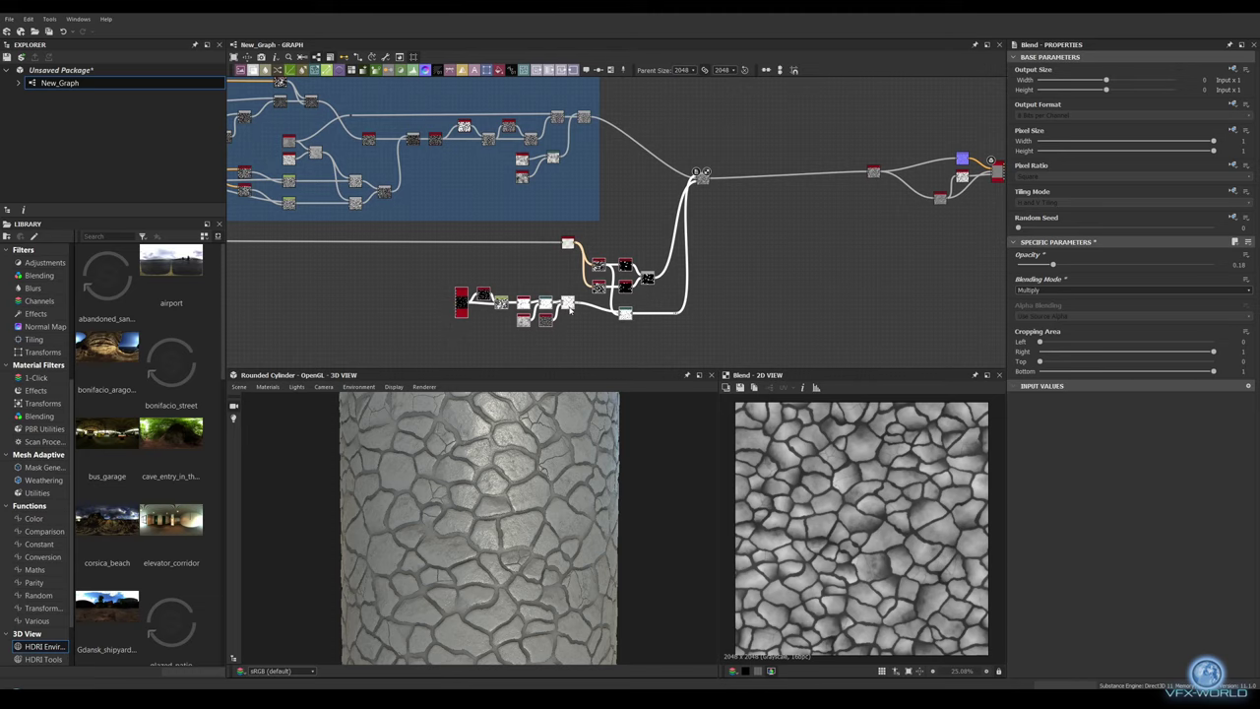
Step: Frame the crack nodes as 'cracks', then check the crack Blend and auto_levels previews
{"action": "key", "text": "ctrl+f"}
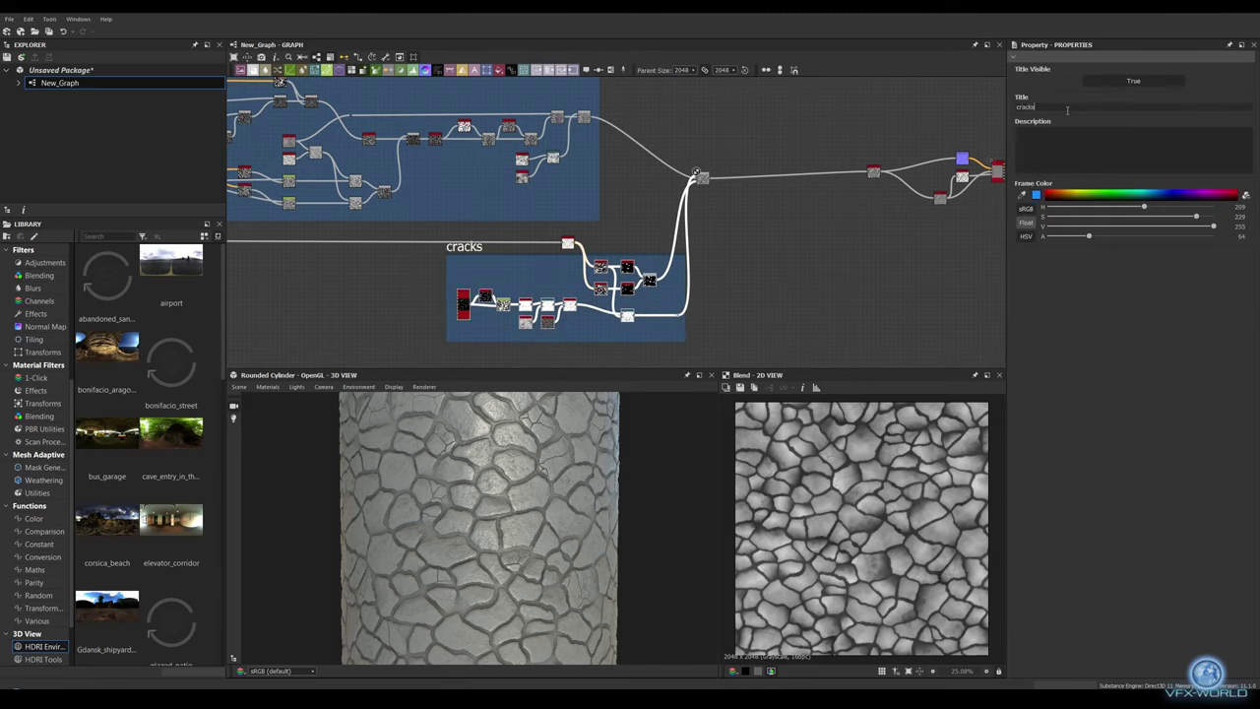
{"action": "scroll", "coordinate": [912, 106], "scroll_direction": "down", "scroll_amount": 3}
{"action": "scroll", "coordinate": [925, 158], "scroll_direction": "up", "scroll_amount": 5}
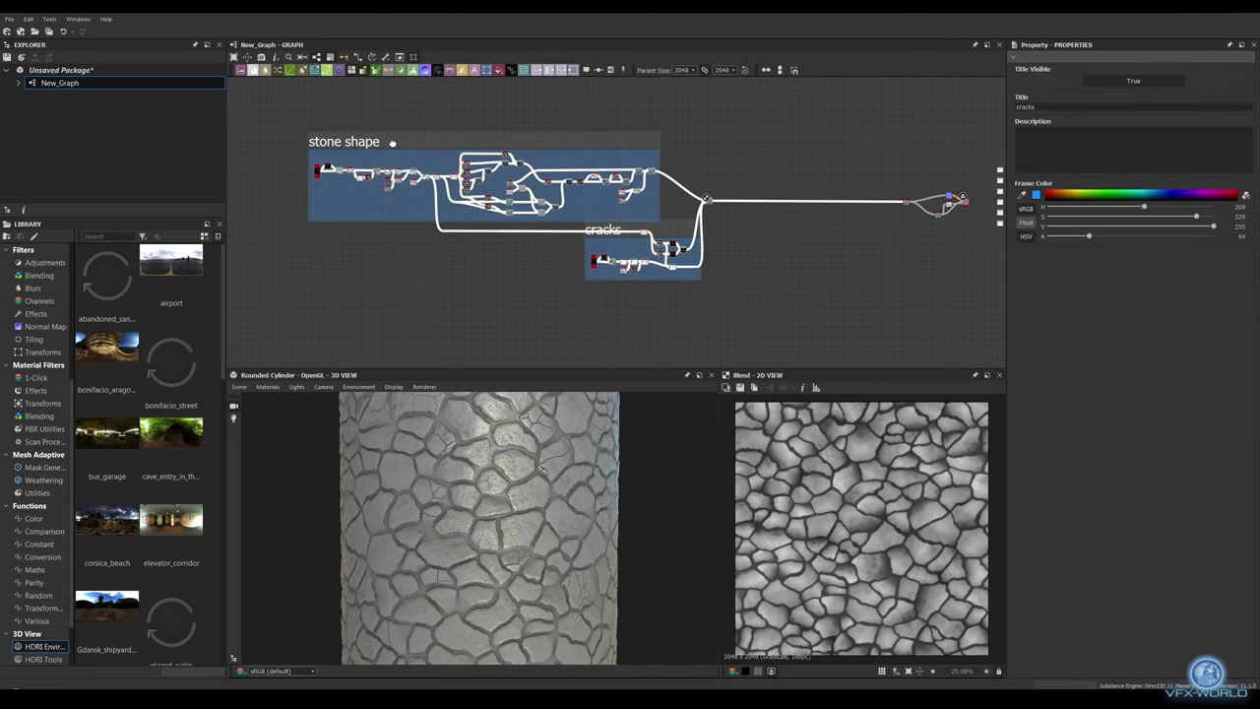
{"action": "scroll", "coordinate": [500, 504], "scroll_direction": "up", "scroll_amount": 3}
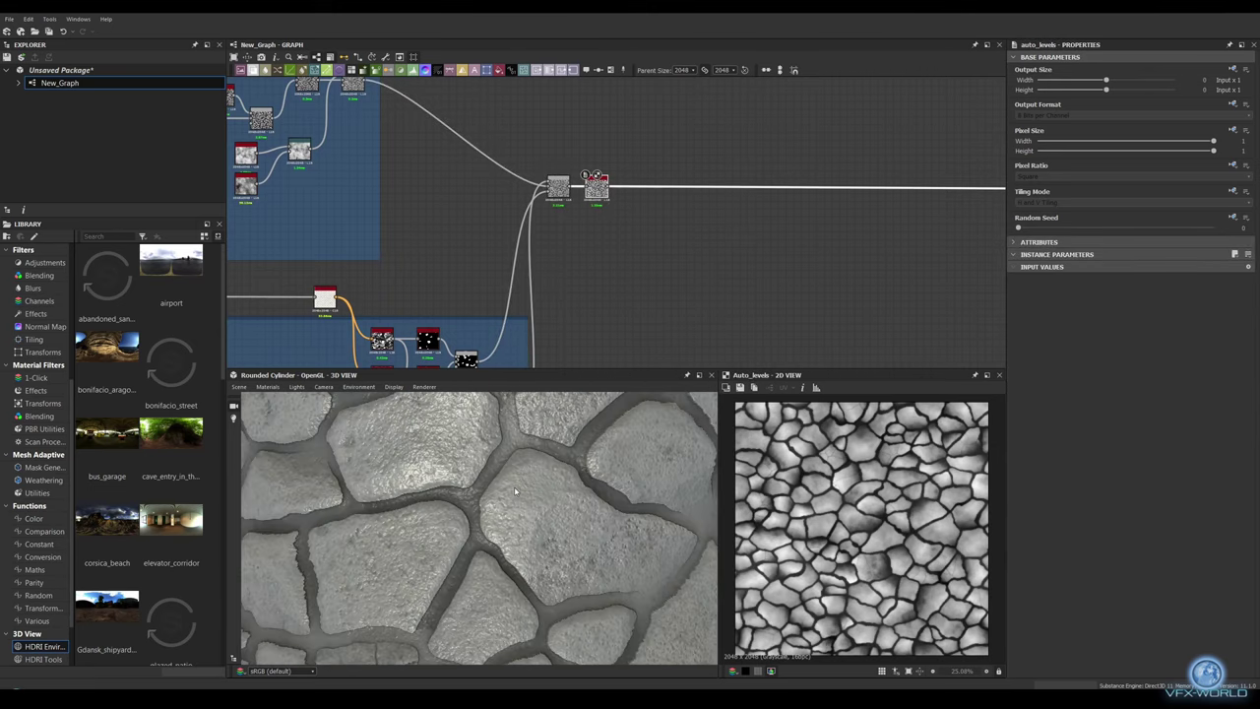
{"action": "scroll", "coordinate": [500, 504], "scroll_direction": "down", "scroll_amount": 2}
{"action": "middle_click_drag", "start_coordinate": [433, 325], "coordinate": [462, 296]}
{"action": "left_click", "coordinate": [457, 347]}
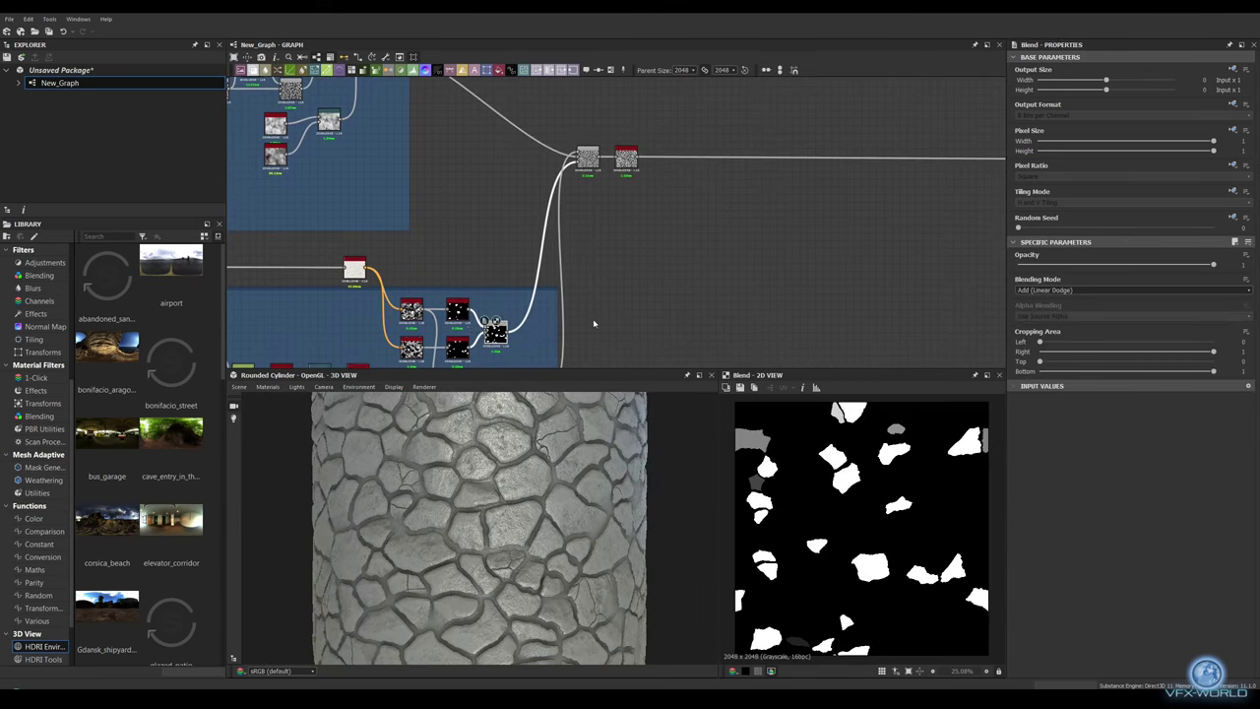
{"action": "left_click", "coordinate": [625, 157]}
{"action": "mouse_move", "coordinate": [709, 226]}
{"action": "middle_mouse_down"}
{"action": "mouse_move", "coordinate": [538, 312]}
{"action": "mouse_move", "coordinate": [596, 253]}
{"action": "middle_mouse_up"}
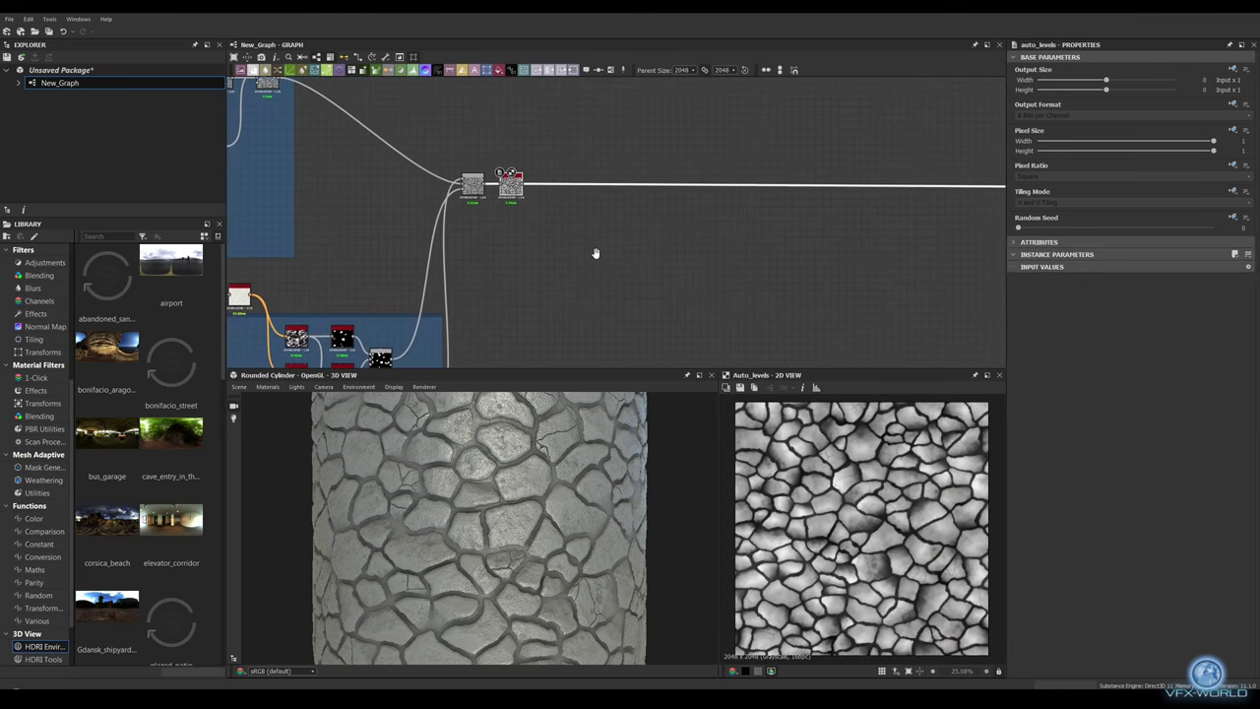
Step: Add BnW Spots noises with a larger scale and multiply them together in a Blend
{"action": "middle_click_drag", "start_coordinate": [485, 169], "coordinate": [483, 191]}
{"action": "key", "text": "space"}
{"action": "type", "text": "slope"}
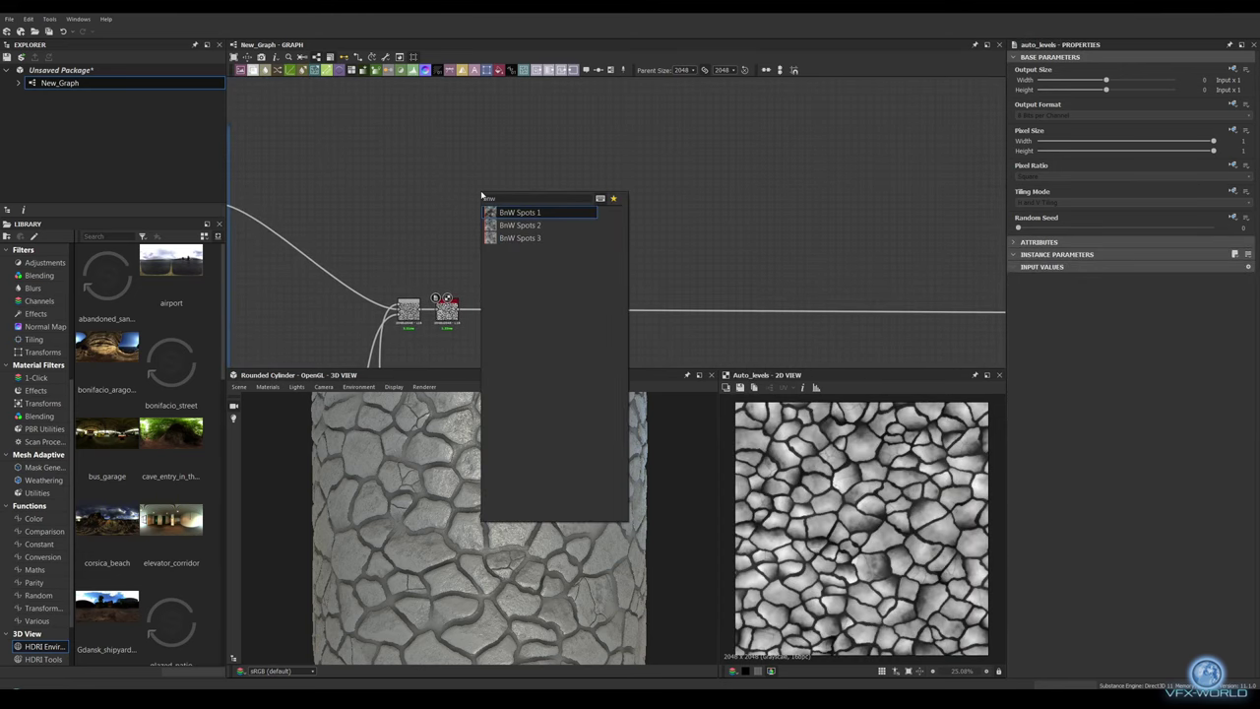
{"action": "left_click", "coordinate": [511, 225]}
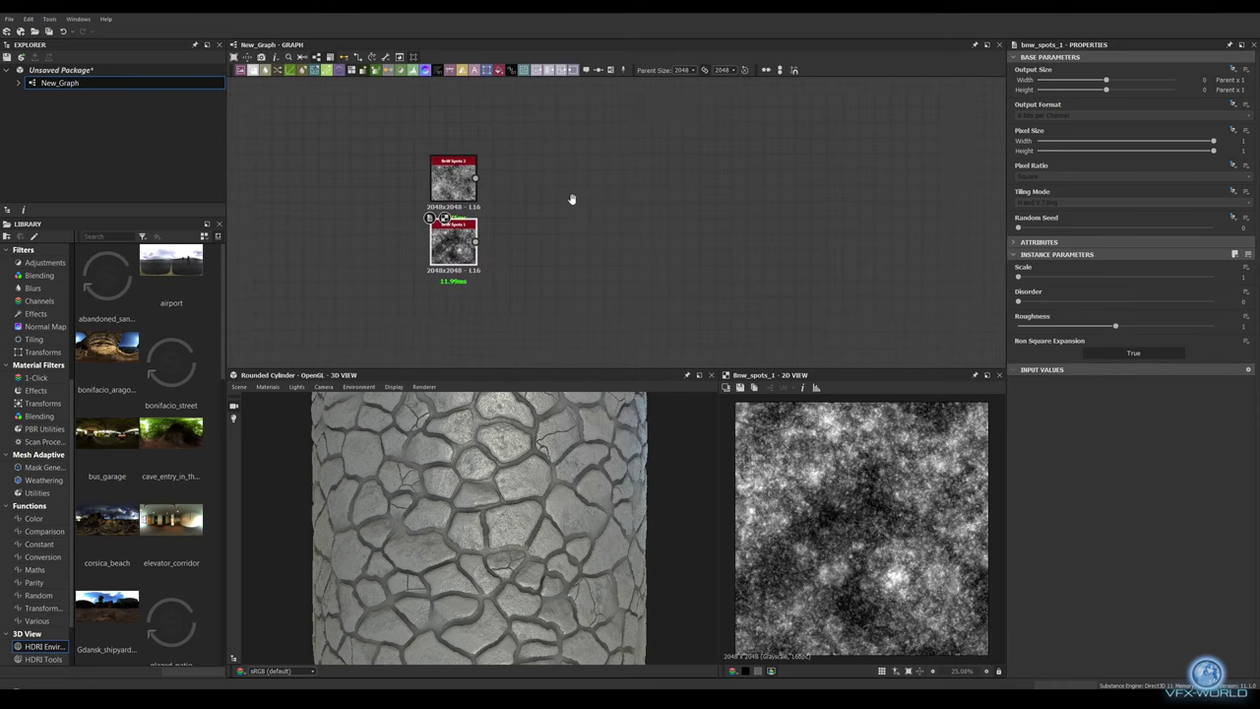
{"action": "mouse_move", "coordinate": [1017, 277]}
{"action": "left_mouse_down"}
{"action": "mouse_move", "coordinate": [1072, 276]}
{"action": "mouse_move", "coordinate": [1089, 301]}
{"action": "mouse_move", "coordinate": [1079, 327]}
{"action": "left_mouse_up"}
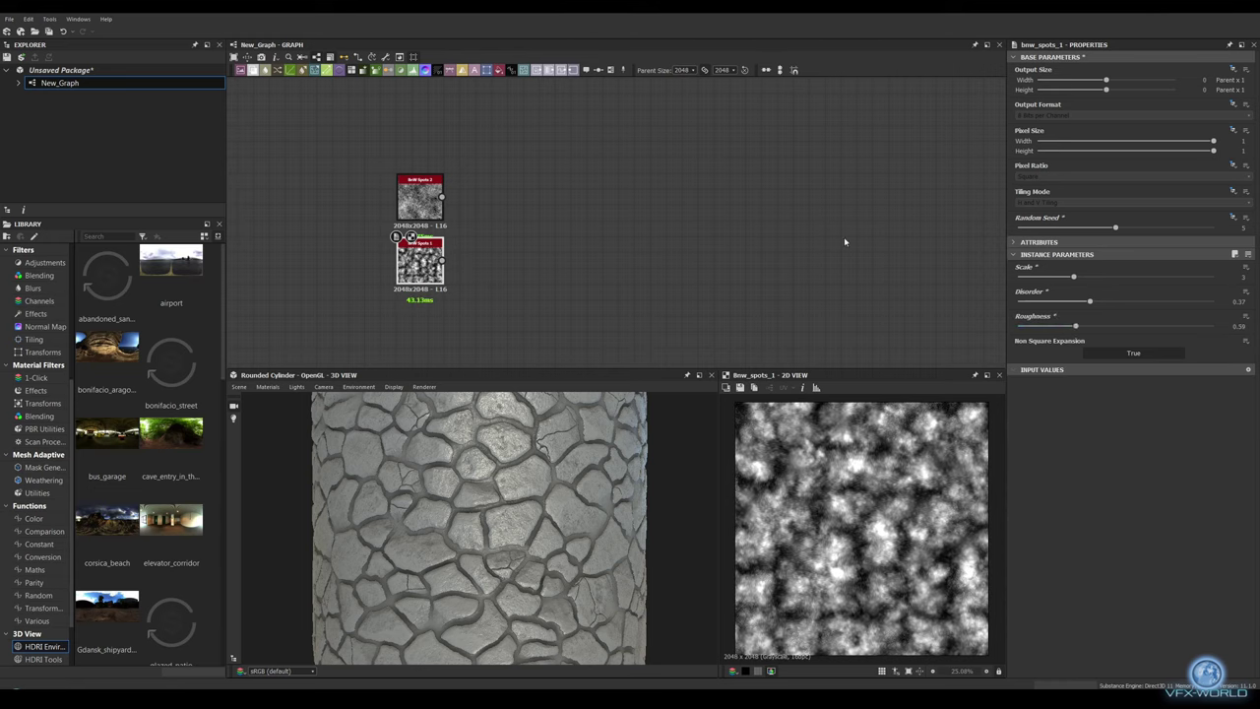
{"action": "middle_click_drag", "start_coordinate": [843, 241], "coordinate": [720, 266]}
{"action": "right_click", "coordinate": [407, 234]}
{"action": "left_click", "coordinate": [355, 299]}
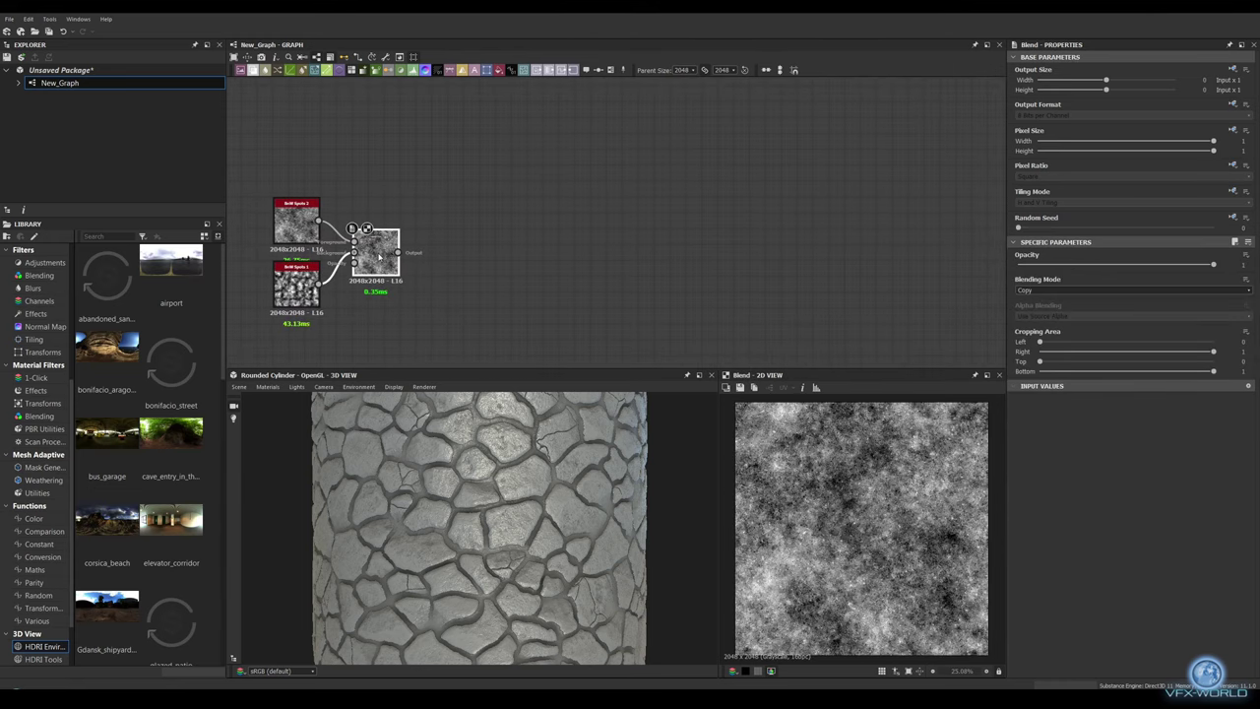
{"action": "left_click", "coordinate": [1131, 289]}
{"action": "left_click", "coordinate": [1055, 328]}
{"action": "middle_click_drag", "start_coordinate": [439, 311], "coordinate": [459, 325]}
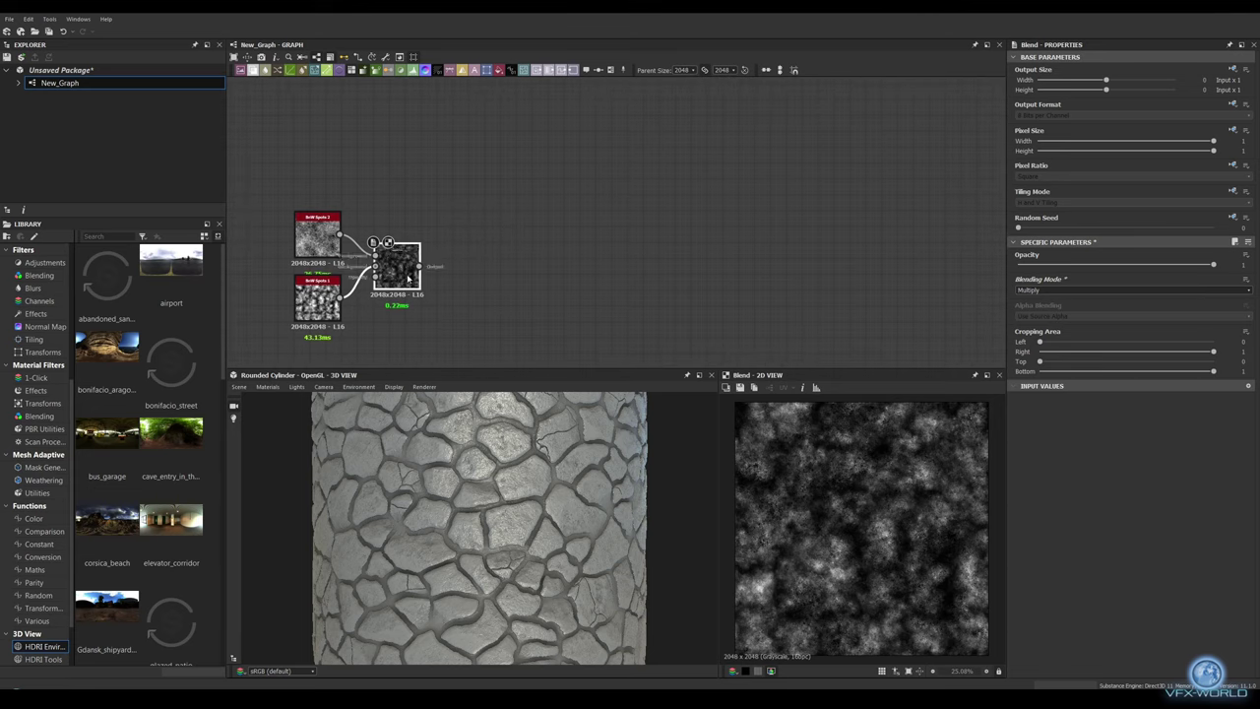
Step: Follow the Blend with a Highpass Grayscale and a Histogram Scan at position 0.23
{"action": "key", "text": "space"}
{"action": "type", "text": "highpass"}
{"action": "key", "text": "Return"}
{"action": "middle_click_drag", "start_coordinate": [463, 274], "coordinate": [443, 273]}
{"action": "key", "text": "space"}
{"action": "type", "text": "hist"}
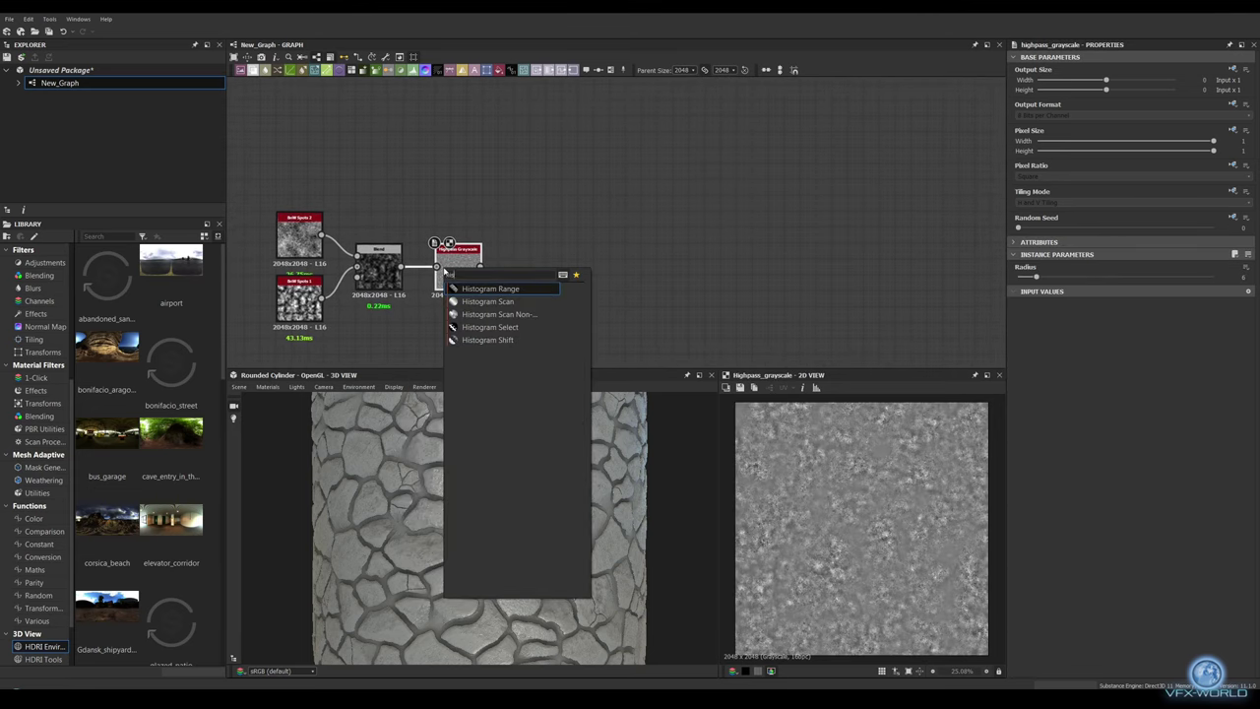
{"action": "left_click", "coordinate": [488, 301]}
{"action": "left_click_drag", "start_coordinate": [1061, 283], "coordinate": [1063, 283]}
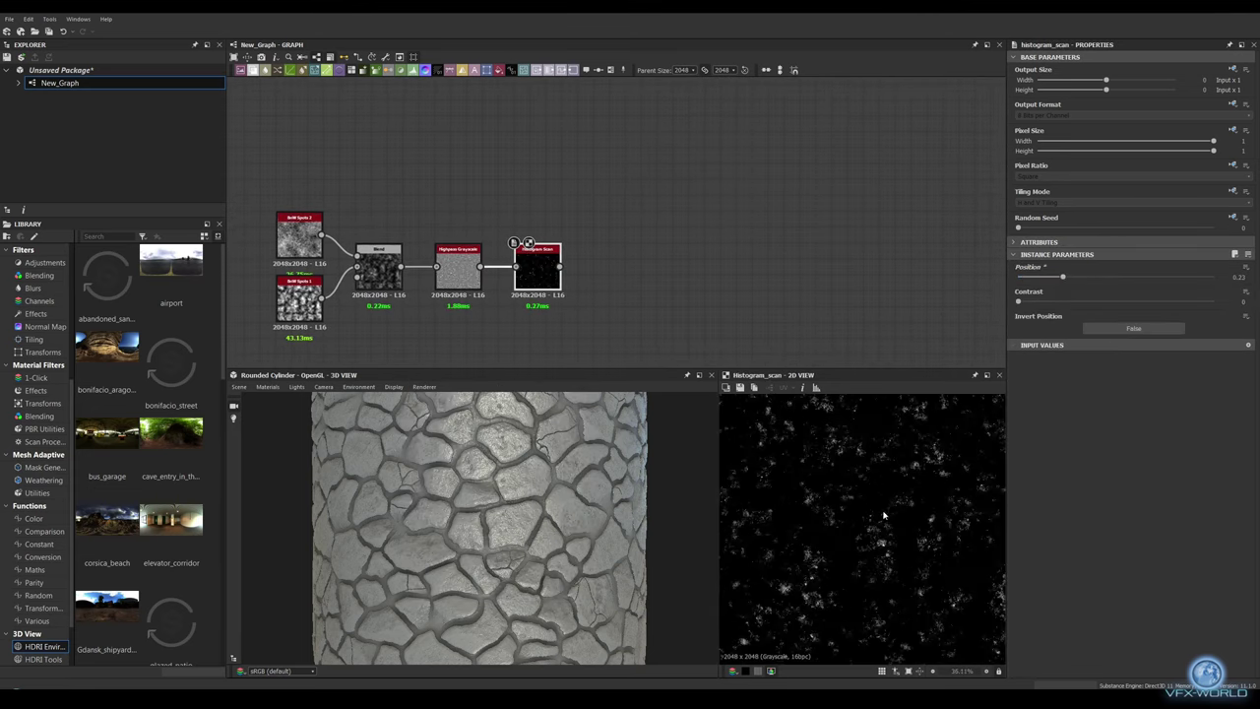
{"action": "middle_click_drag", "start_coordinate": [538, 277], "coordinate": [500, 290]}
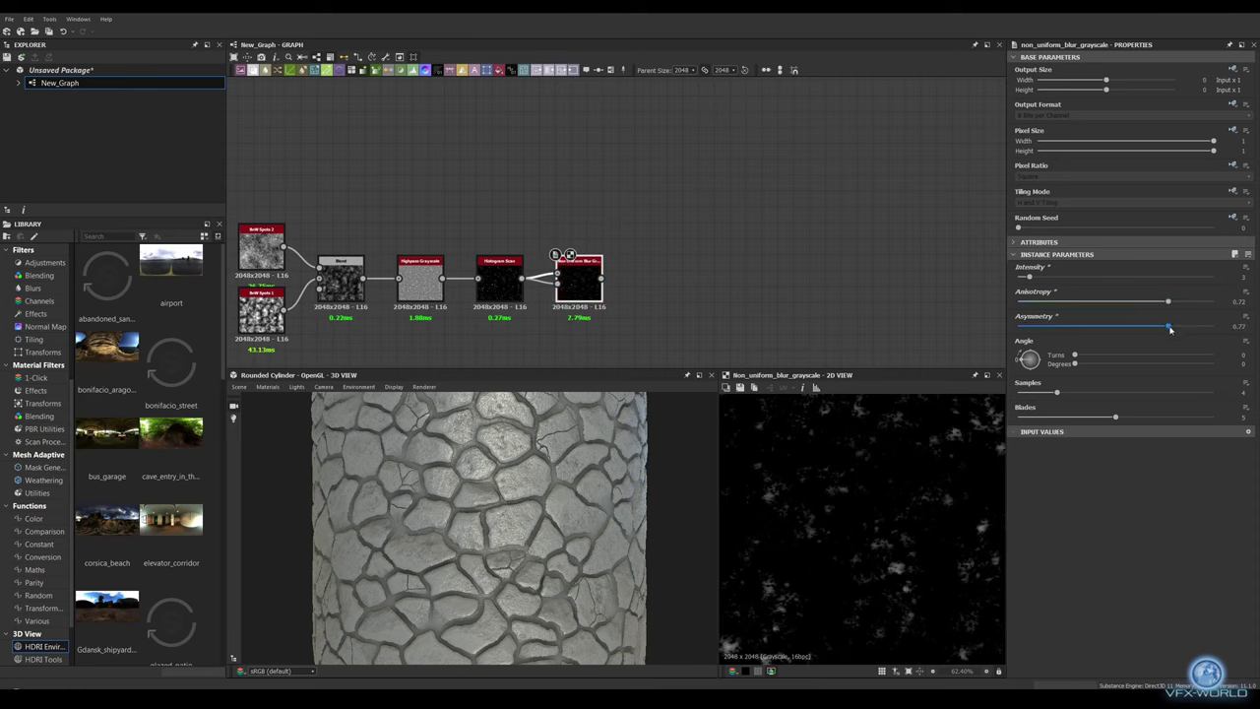
Step: Add a Directional Warp after the blur and a reseeded Clouds 2 noise
{"action": "scroll", "coordinate": [899, 518], "scroll_direction": "down", "scroll_amount": 2}
{"action": "middle_click_drag", "start_coordinate": [761, 265], "coordinate": [786, 231]}
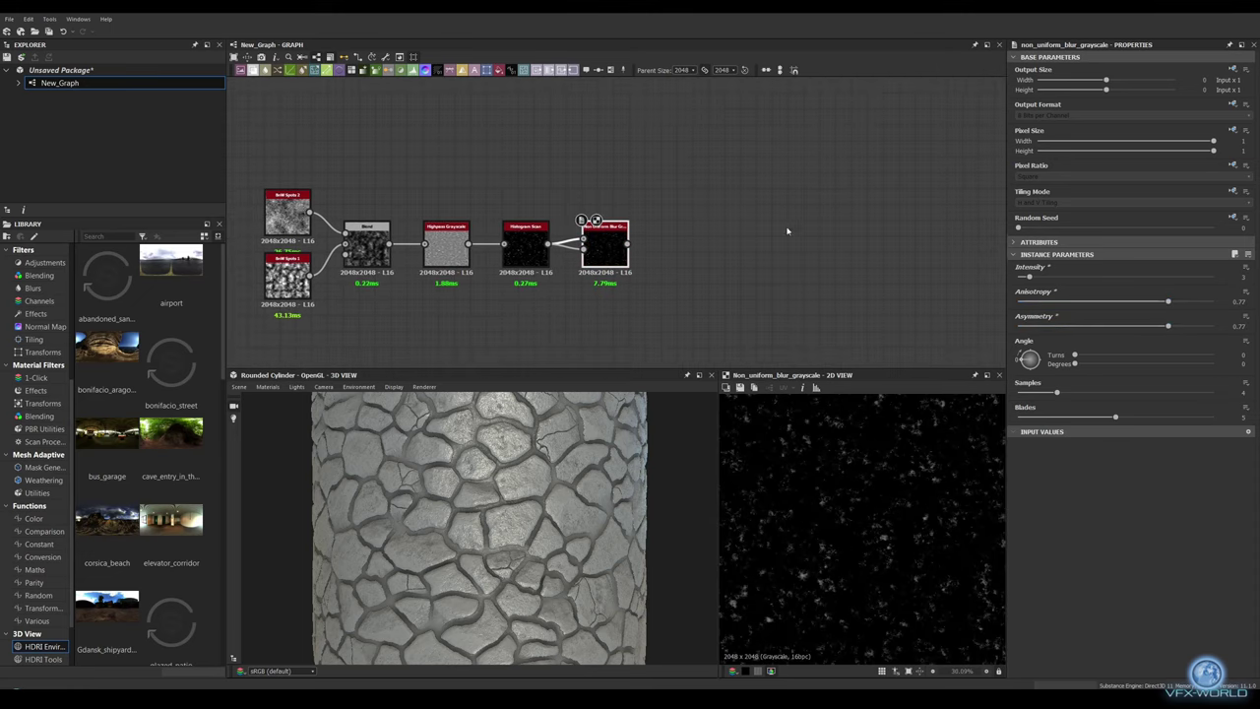
{"action": "middle_click_drag", "start_coordinate": [689, 304], "coordinate": [675, 232]}
{"action": "key", "text": "space"}
{"action": "type", "text": "clo"}
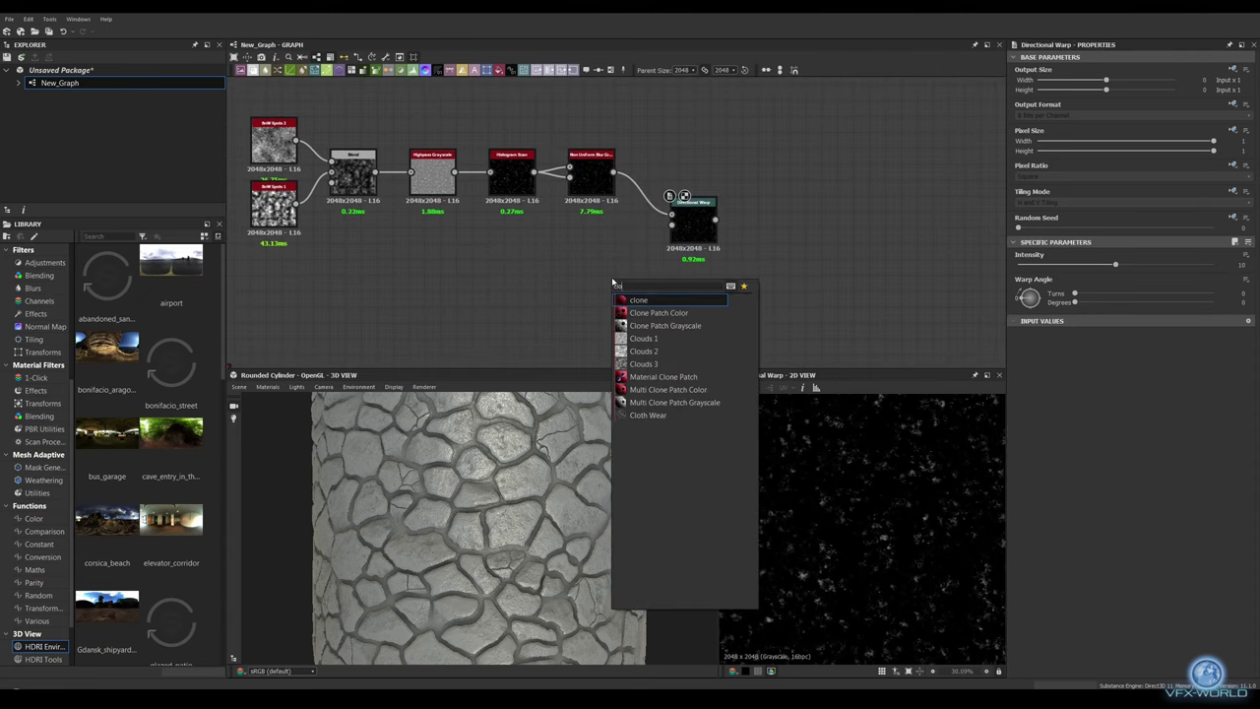
{"action": "key", "text": "Return"}
{"action": "left_click_drag", "start_coordinate": [611, 280], "coordinate": [594, 249]}
{"action": "left_click_drag", "start_coordinate": [1017, 227], "coordinate": [1115, 227]}
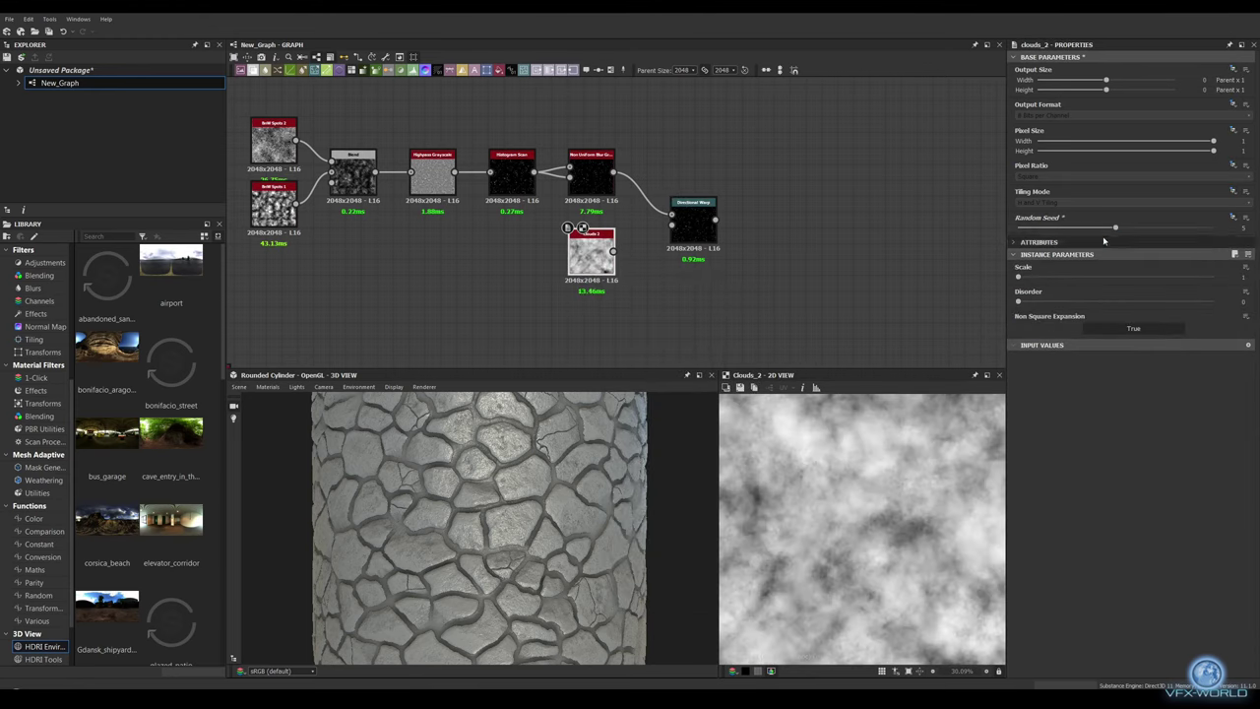
{"action": "left_click_drag", "start_coordinate": [1018, 301], "coordinate": [1066, 303]}
Step: Drive the warp intensity with Clouds 2, setting intensity about 14.3 and angle 59°
{"action": "left_click_drag", "start_coordinate": [614, 252], "coordinate": [672, 224]}
{"action": "left_click", "coordinate": [694, 224]}
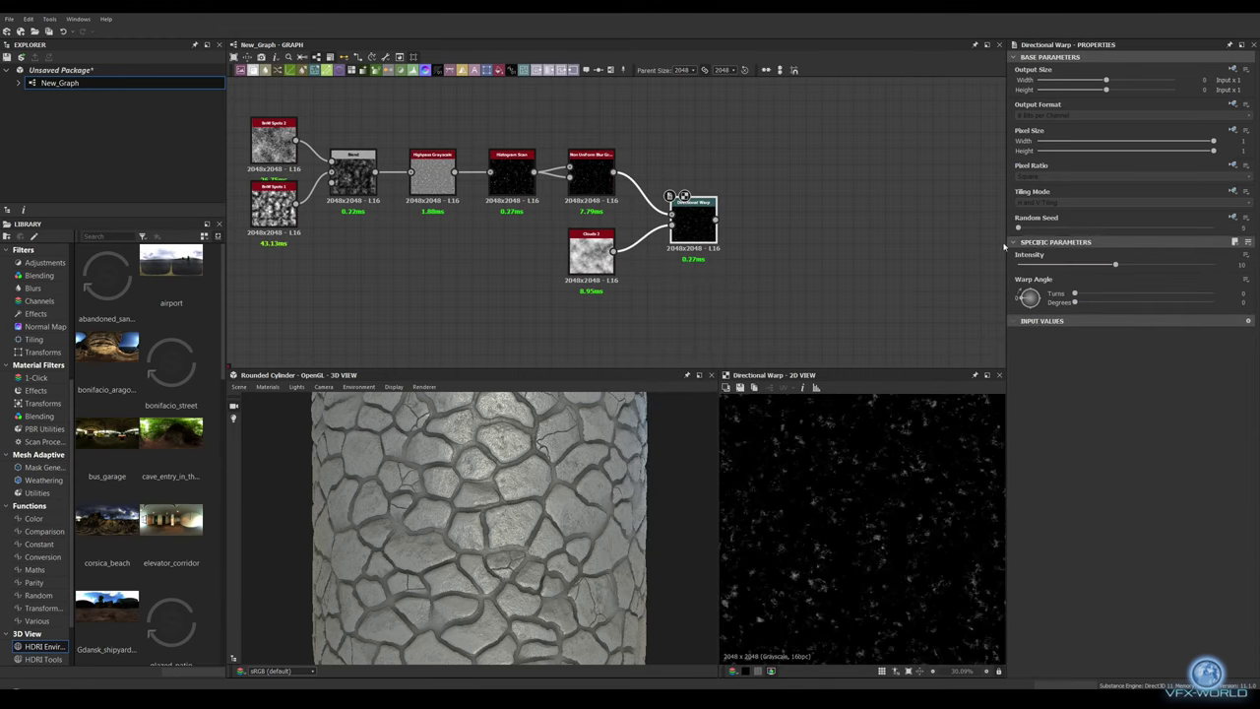
{"action": "left_click_drag", "start_coordinate": [1115, 268], "coordinate": [1158, 268]}
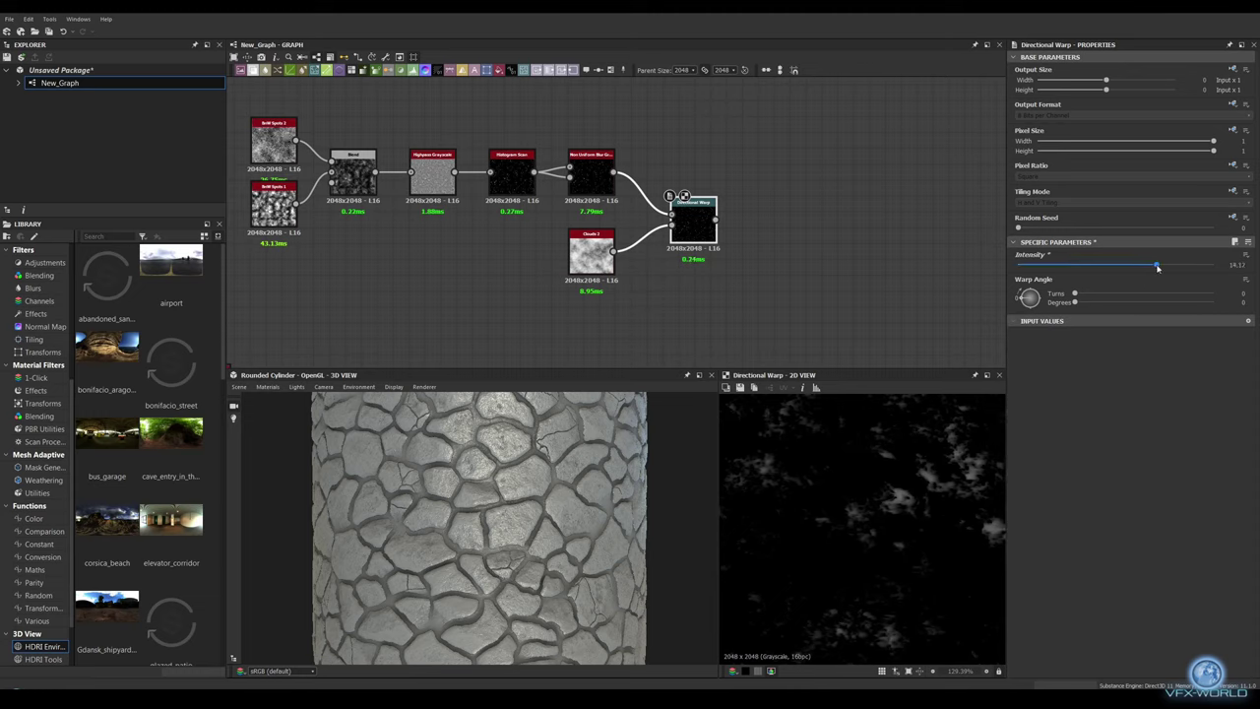
{"action": "left_click_drag", "start_coordinate": [1080, 302], "coordinate": [1096, 302]}
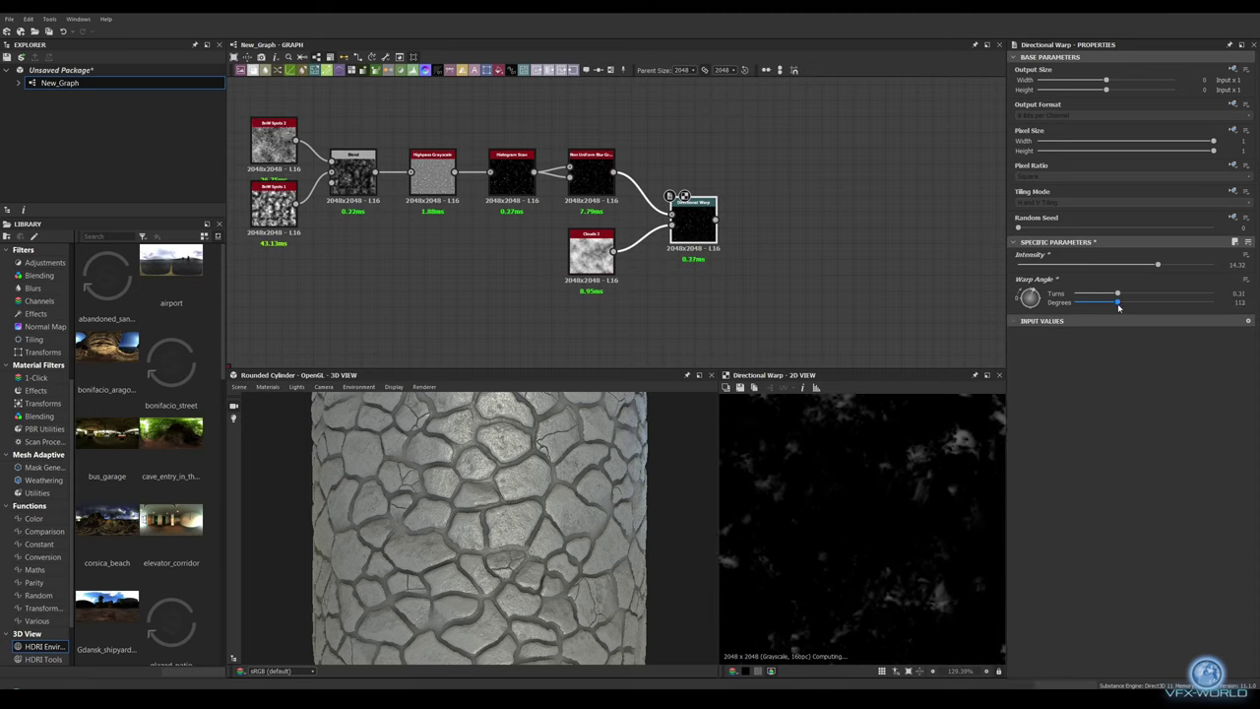
{"action": "middle_click_drag", "start_coordinate": [800, 173], "coordinate": [716, 180]}
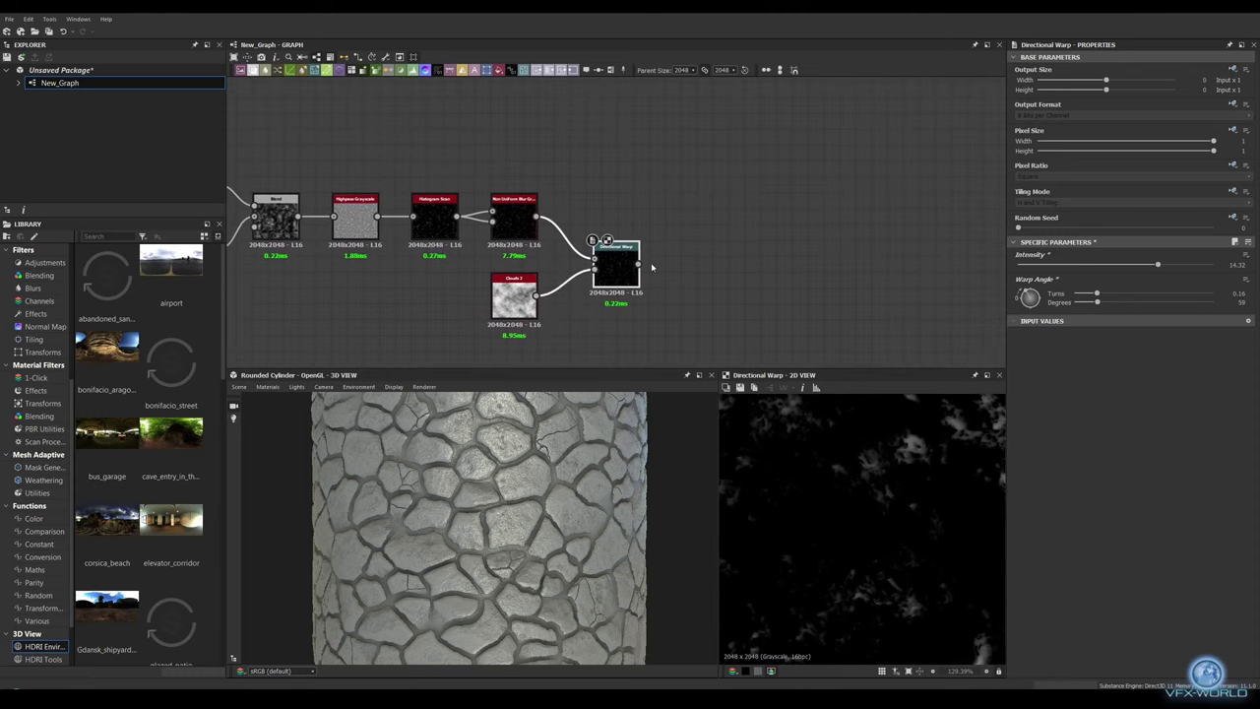
{"action": "scroll", "coordinate": [716, 180], "scroll_direction": "down", "scroll_amount": 3}
{"action": "left_click", "coordinate": [416, 304]}
Step: Combine the warped specks and the base noise in a new Blend set to Overlay
{"action": "middle_click_drag", "start_coordinate": [994, 167], "coordinate": [838, 164]}
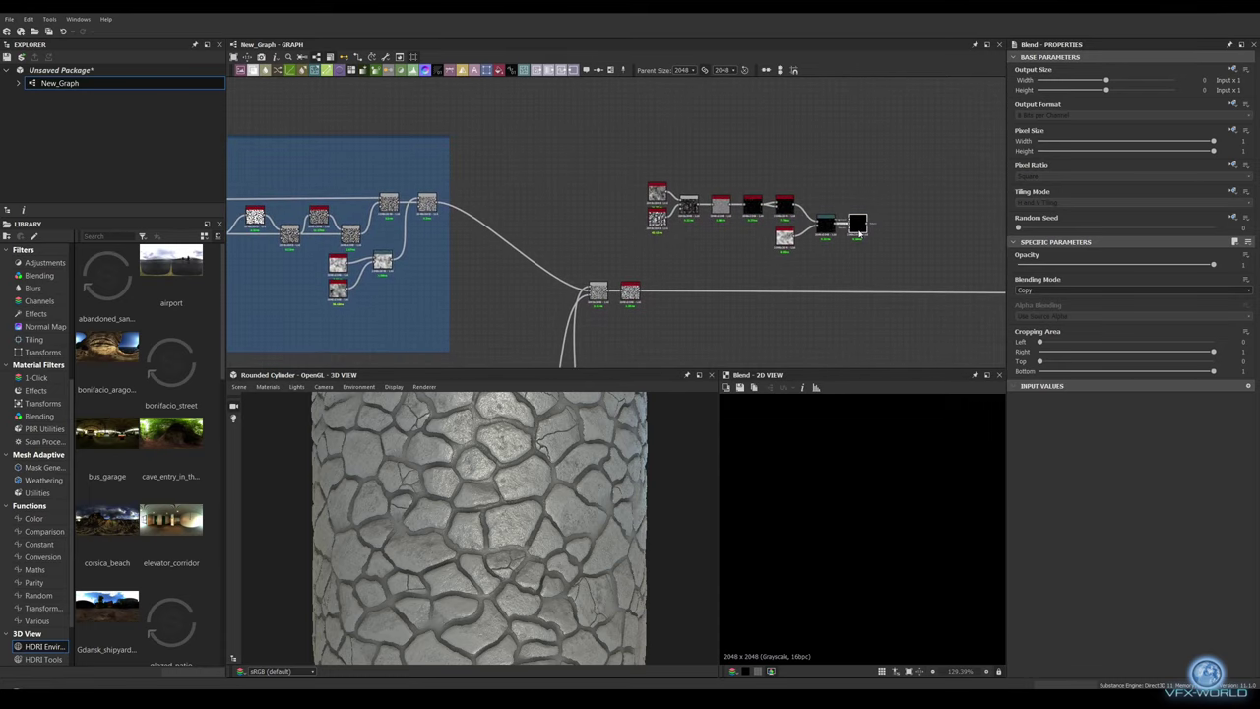
{"action": "mouse_move", "coordinate": [859, 233]}
{"action": "left_mouse_down"}
{"action": "mouse_move", "coordinate": [723, 165]}
{"action": "mouse_move", "coordinate": [800, 154]}
{"action": "left_mouse_up"}
{"action": "middle_click_drag", "start_coordinate": [231, 187], "coordinate": [533, 184]}
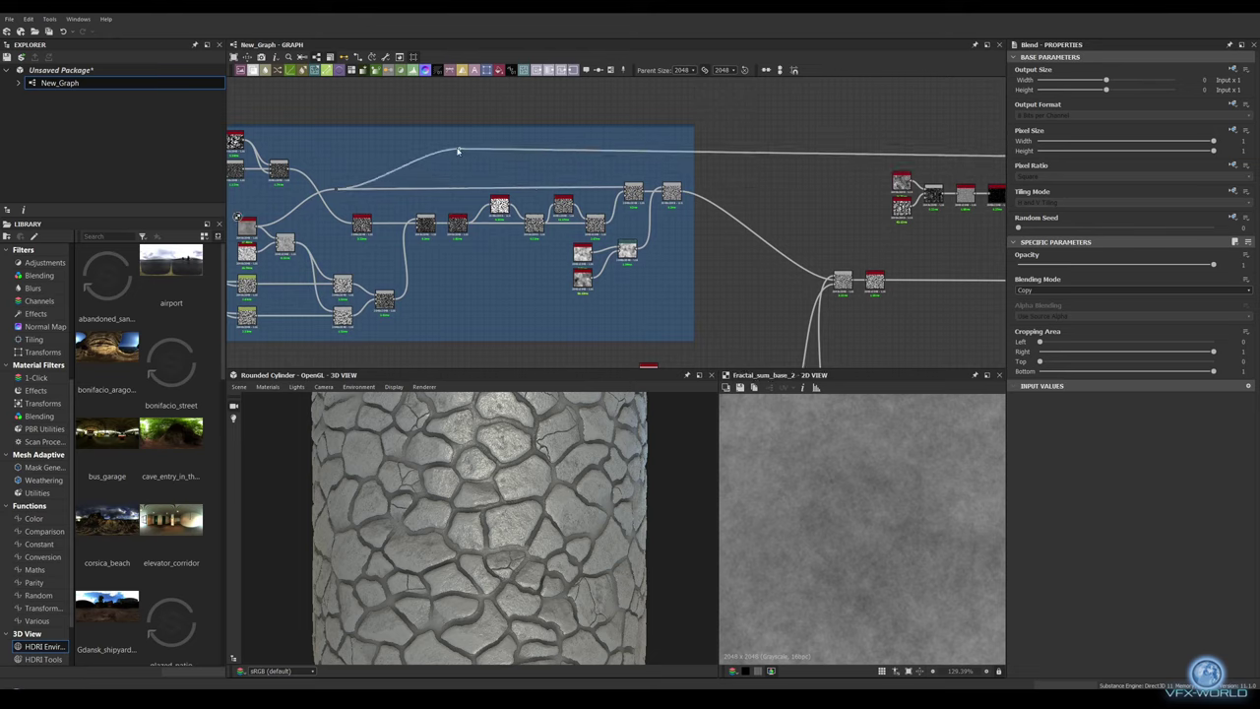
{"action": "middle_click_drag", "start_coordinate": [458, 151], "coordinate": [310, 148]}
{"action": "middle_click_drag", "start_coordinate": [975, 149], "coordinate": [692, 146]}
{"action": "scroll", "coordinate": [692, 150], "scroll_direction": "up", "scroll_amount": 1}
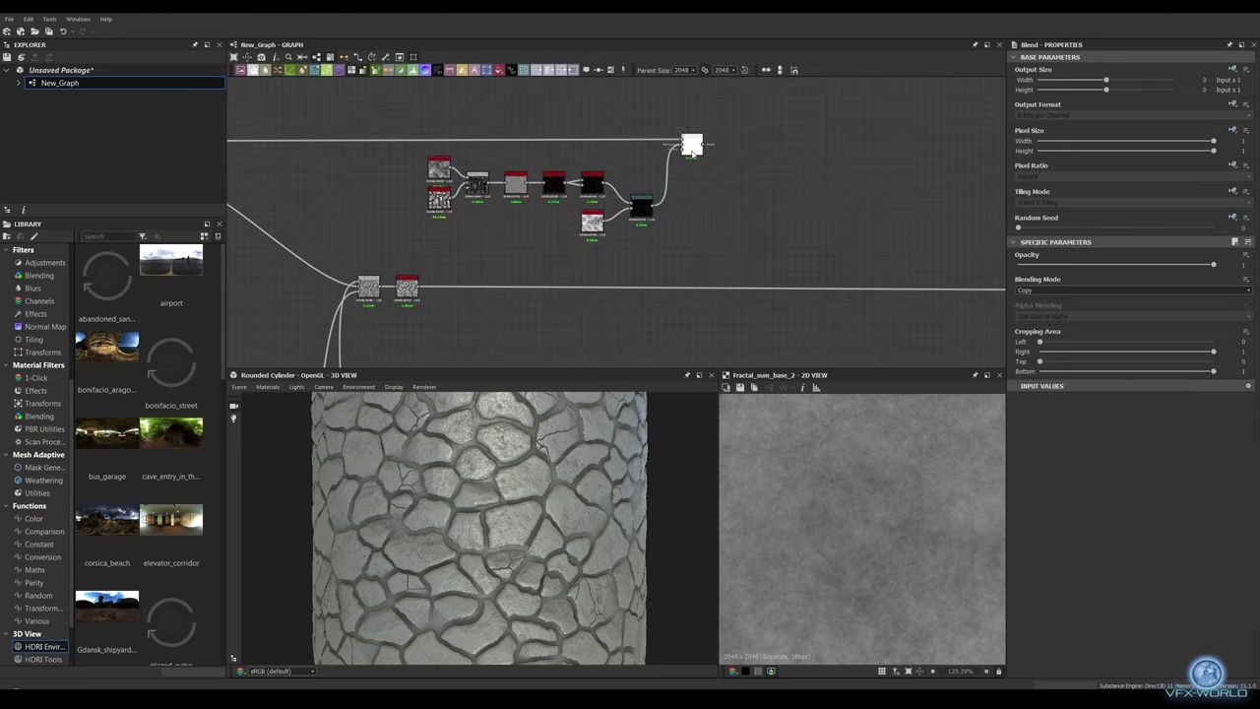
{"action": "left_click", "coordinate": [1033, 293]}
{"action": "left_click", "coordinate": [1027, 353]}
{"action": "scroll", "coordinate": [928, 442], "scroll_direction": "up", "scroll_amount": 5}
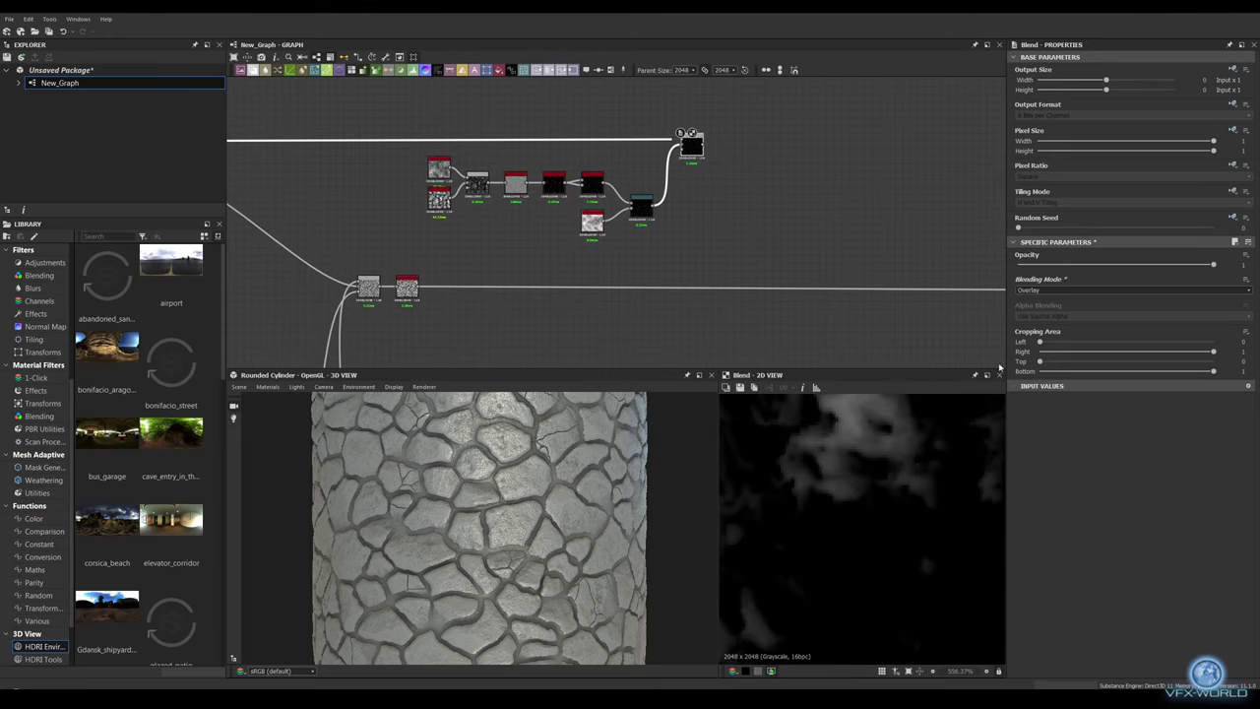
{"action": "left_click", "coordinate": [1033, 293]}
{"action": "left_click", "coordinate": [1028, 354]}
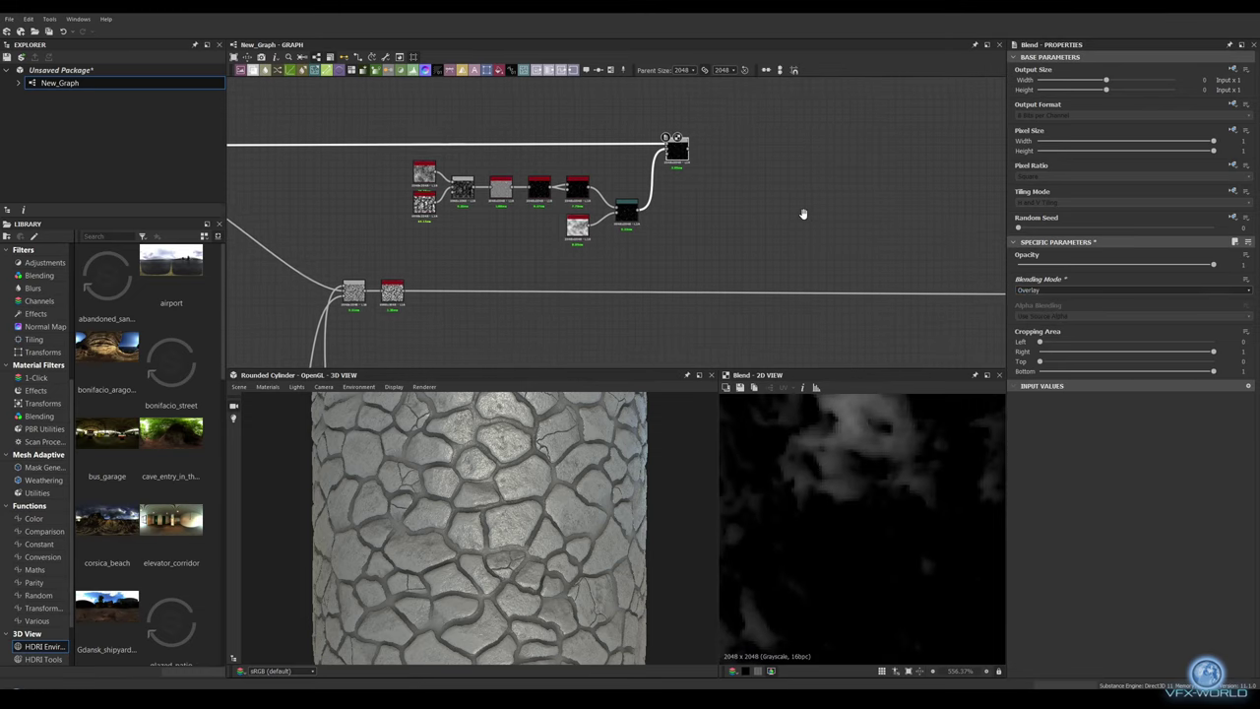
Step: Set the downstream height Blend to Subtract at 0.5 opacity
{"action": "middle_click_drag", "start_coordinate": [842, 196], "coordinate": [795, 203]}
{"action": "middle_click_drag", "start_coordinate": [771, 126], "coordinate": [829, 151]}
{"action": "middle_click_drag", "start_coordinate": [693, 221], "coordinate": [600, 217]}
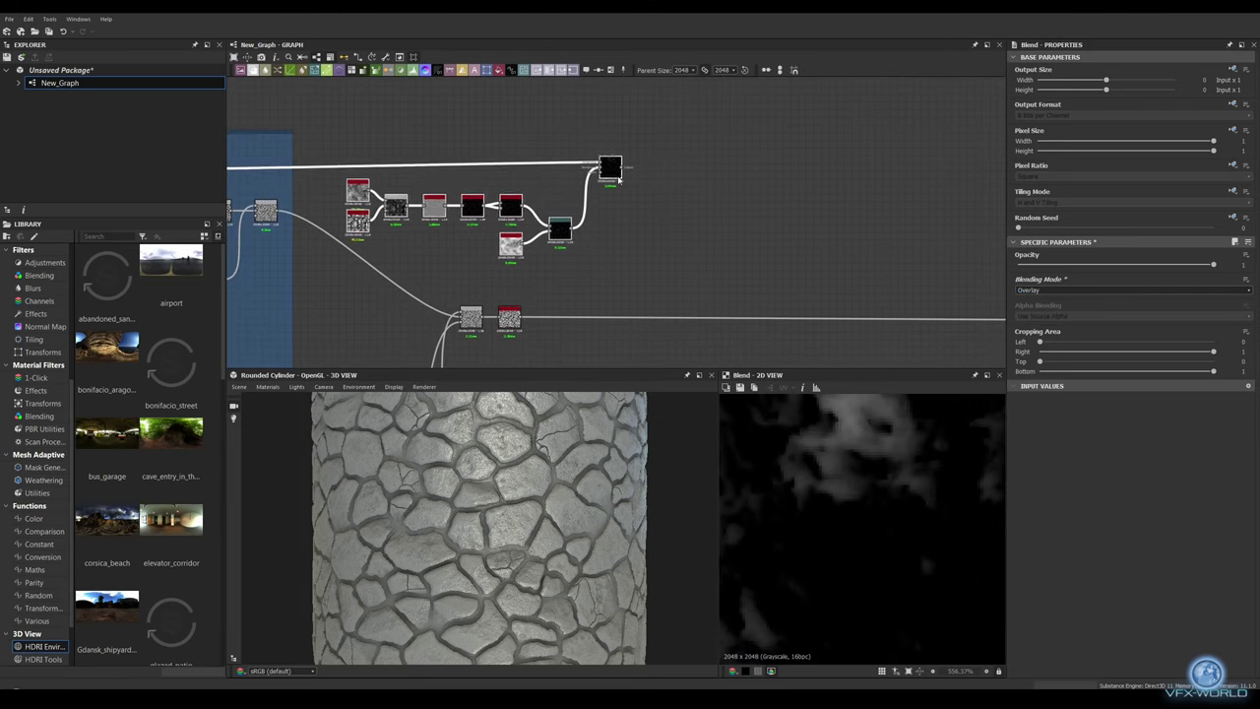
{"action": "scroll", "coordinate": [610, 167], "scroll_direction": "up", "scroll_amount": 3}
{"action": "scroll", "coordinate": [615, 160], "scroll_direction": "down", "scroll_amount": 2}
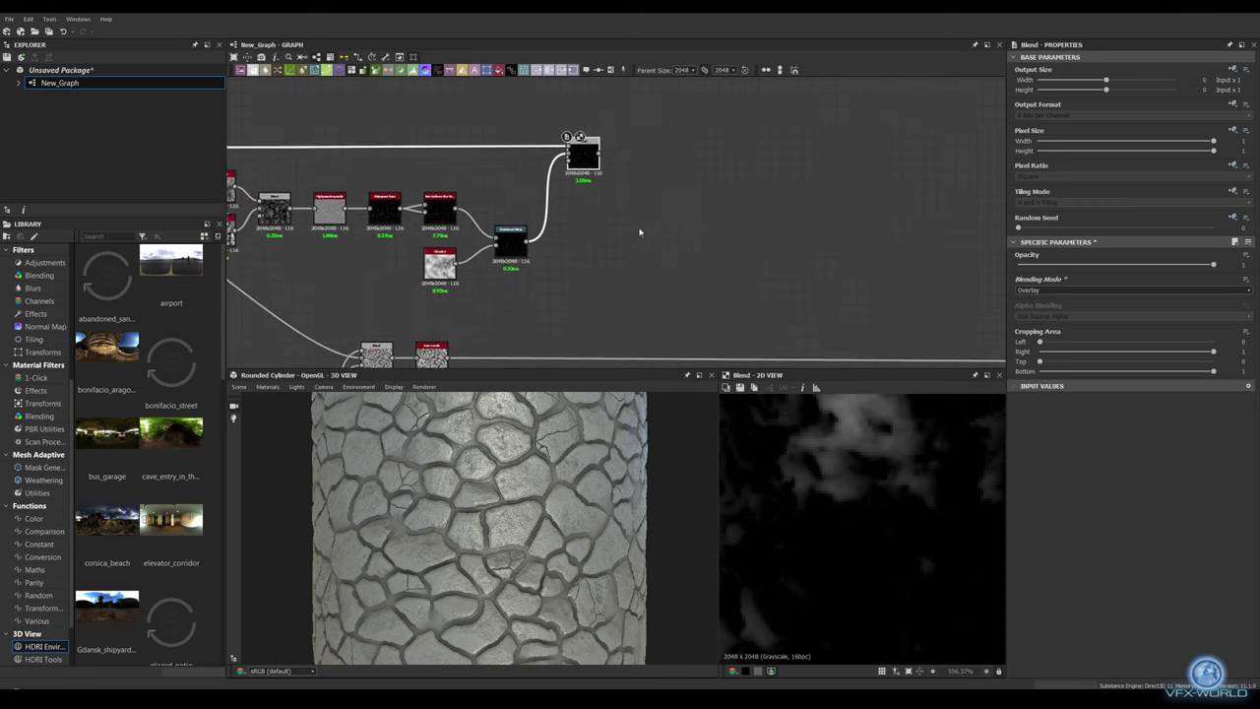
{"action": "scroll", "coordinate": [610, 168], "scroll_direction": "down", "scroll_amount": 2}
{"action": "middle_click_drag", "start_coordinate": [666, 282], "coordinate": [624, 245]}
{"action": "double_click", "coordinate": [670, 216]}
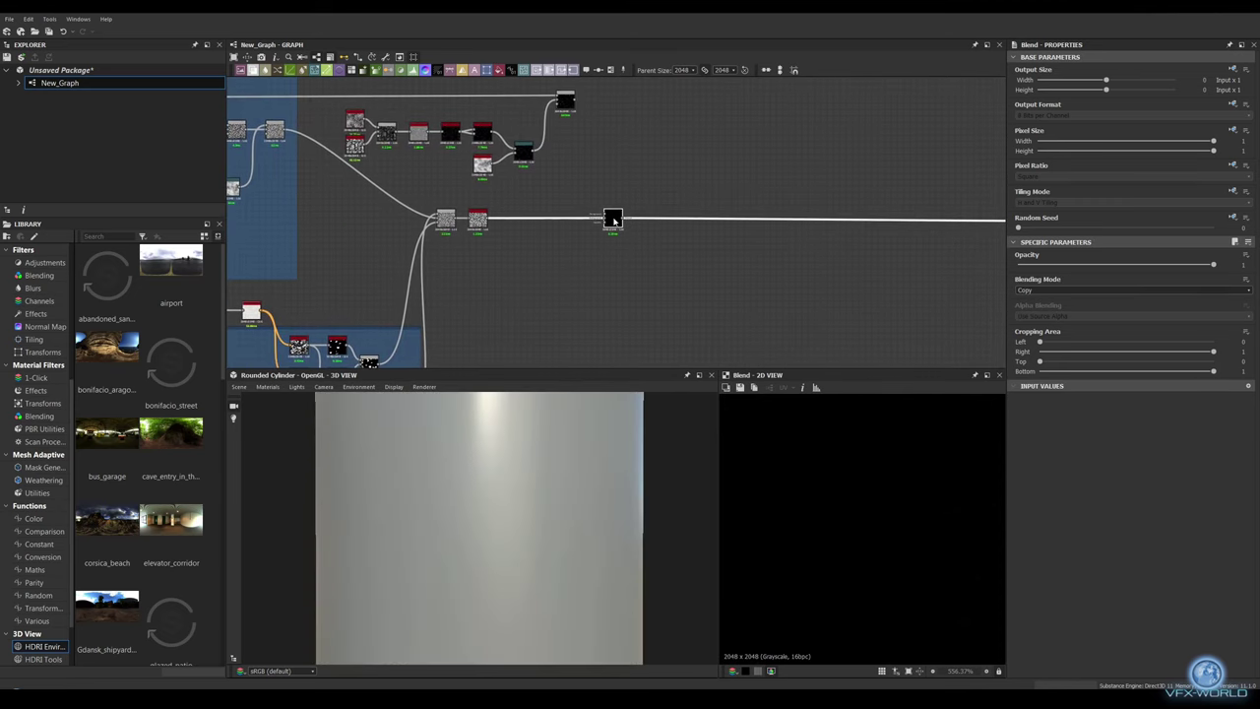
{"action": "left_click", "coordinate": [1132, 289]}
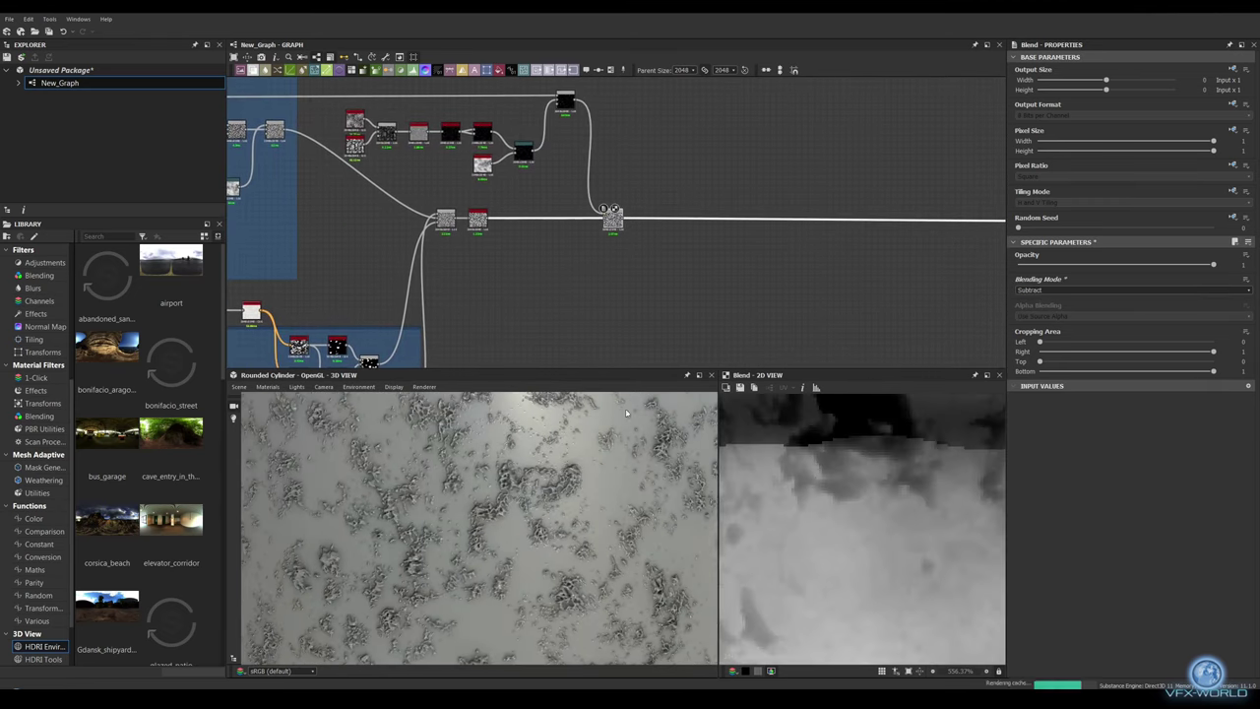
{"action": "left_click", "coordinate": [1083, 315]}
{"action": "type", "text": "0.5"}
{"action": "key", "text": "Return"}
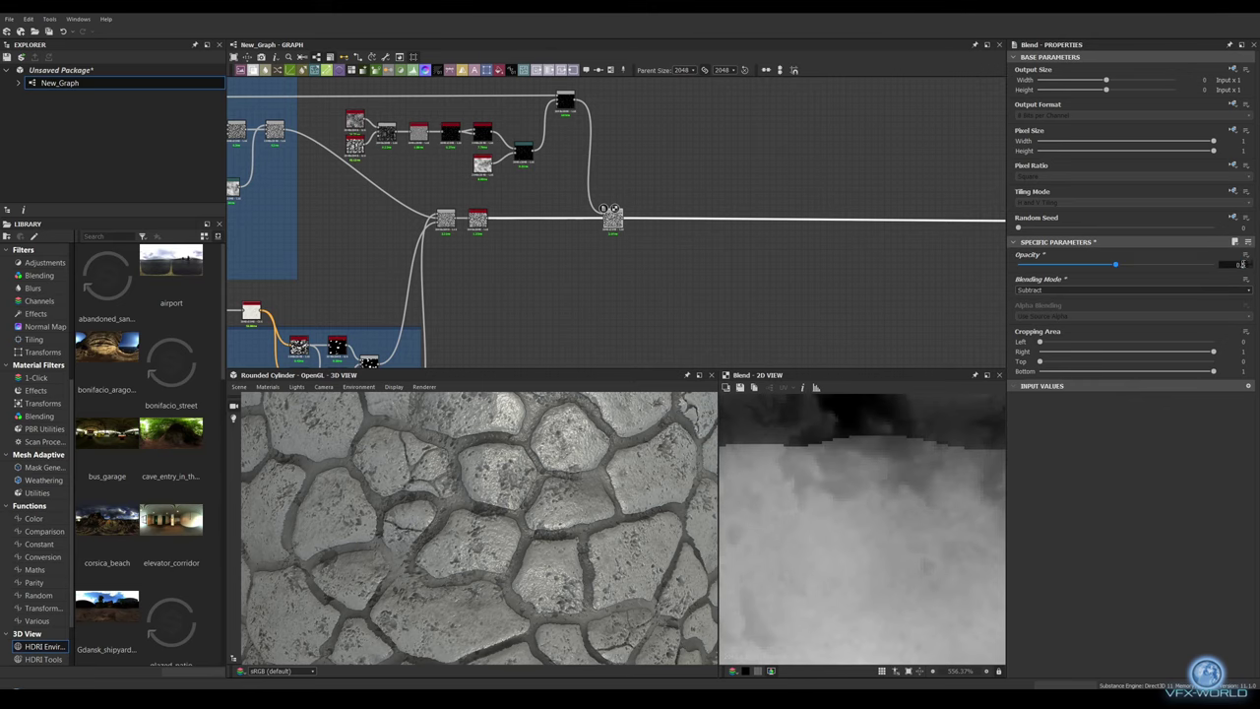
Step: Reroute the cracks link through its dot, then check the Directional Warp output and crack Blend
{"action": "middle_click_drag", "start_coordinate": [598, 293], "coordinate": [332, 281]}
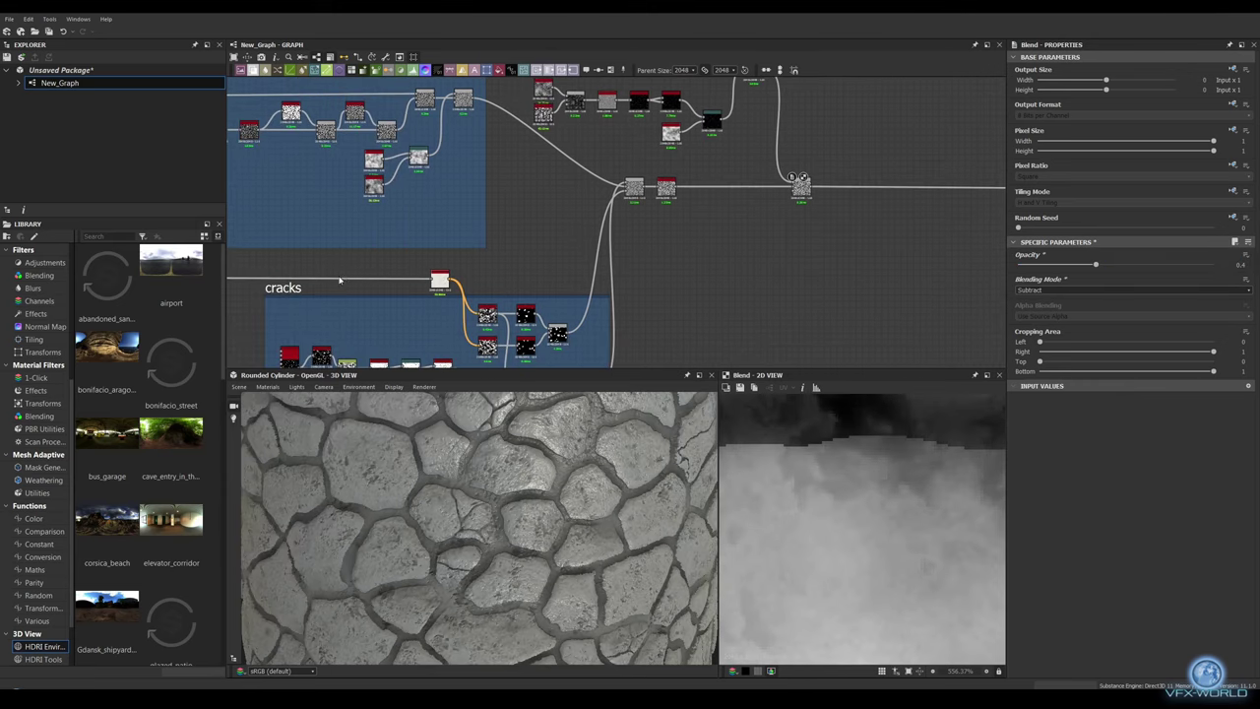
{"action": "left_click_drag", "start_coordinate": [329, 282], "coordinate": [483, 232]}
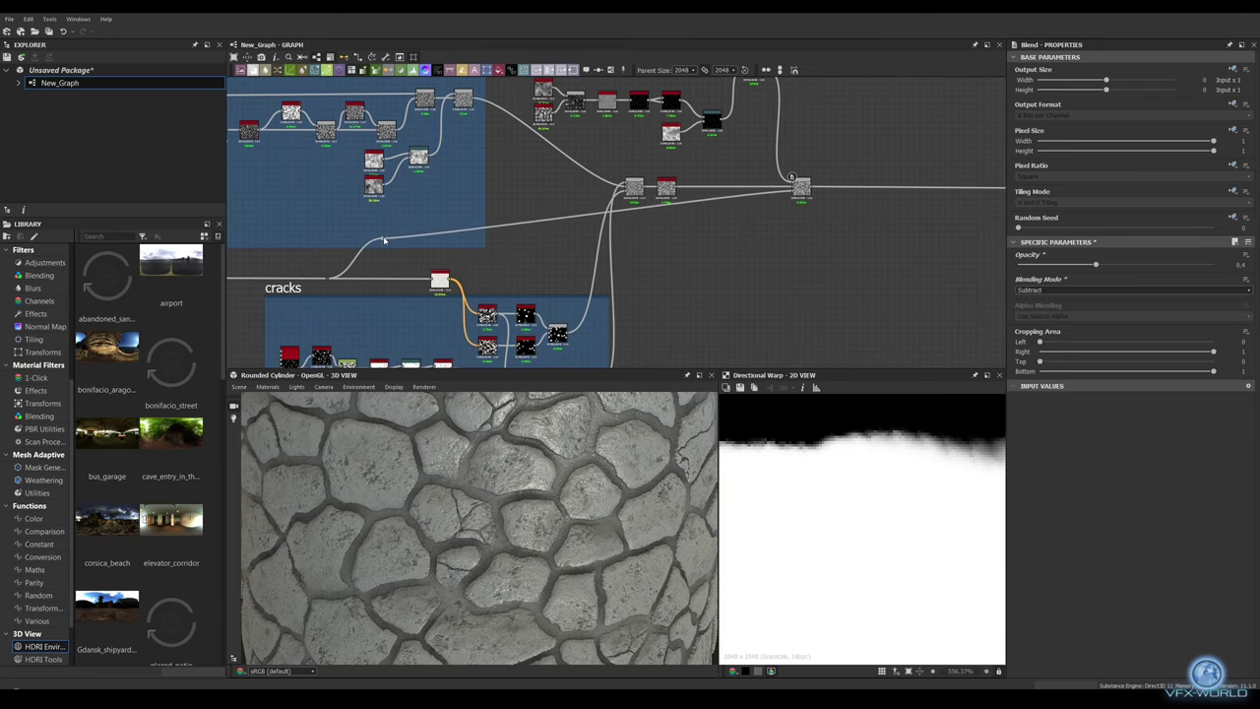
{"action": "middle_click_drag", "start_coordinate": [246, 246], "coordinate": [902, 246]}
{"action": "left_click", "coordinate": [445, 115]}
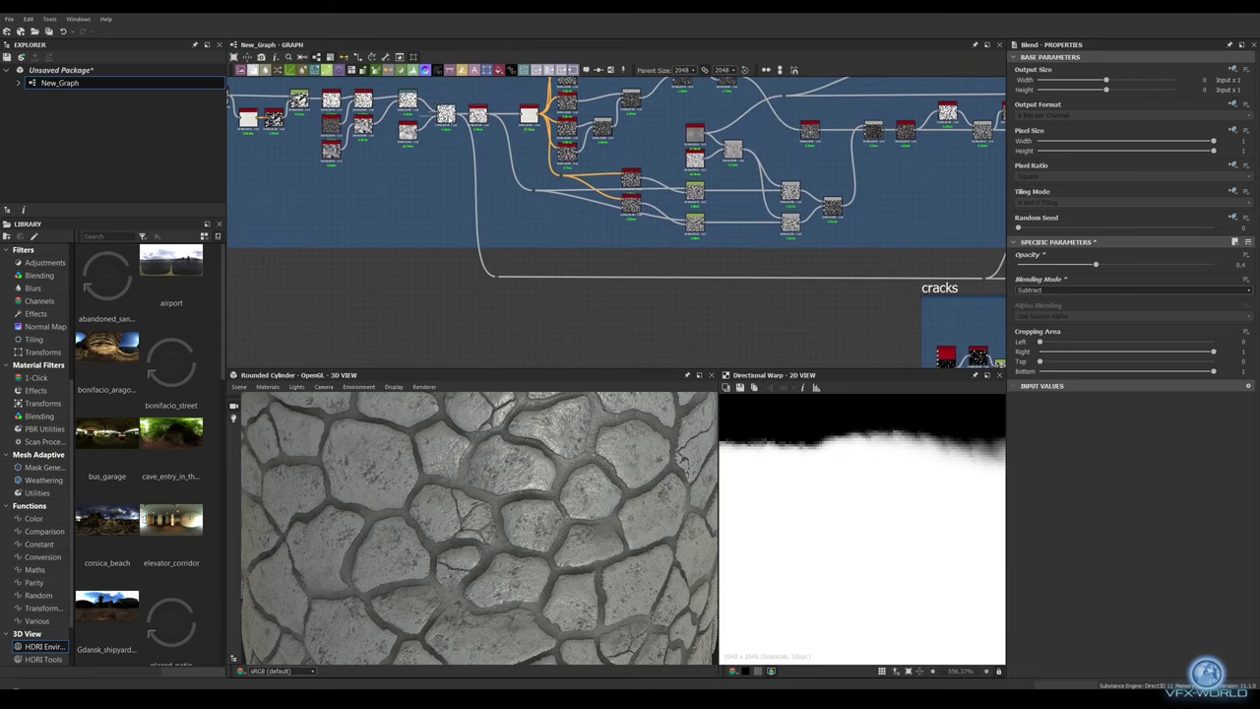
{"action": "scroll", "coordinate": [638, 272], "scroll_direction": "down", "scroll_amount": 3}
{"action": "left_click", "coordinate": [714, 177]}
Step: Add a Histogram Scan with its position raised to isolate the speckles
{"action": "scroll", "coordinate": [604, 288], "scroll_direction": "up", "scroll_amount": 3}
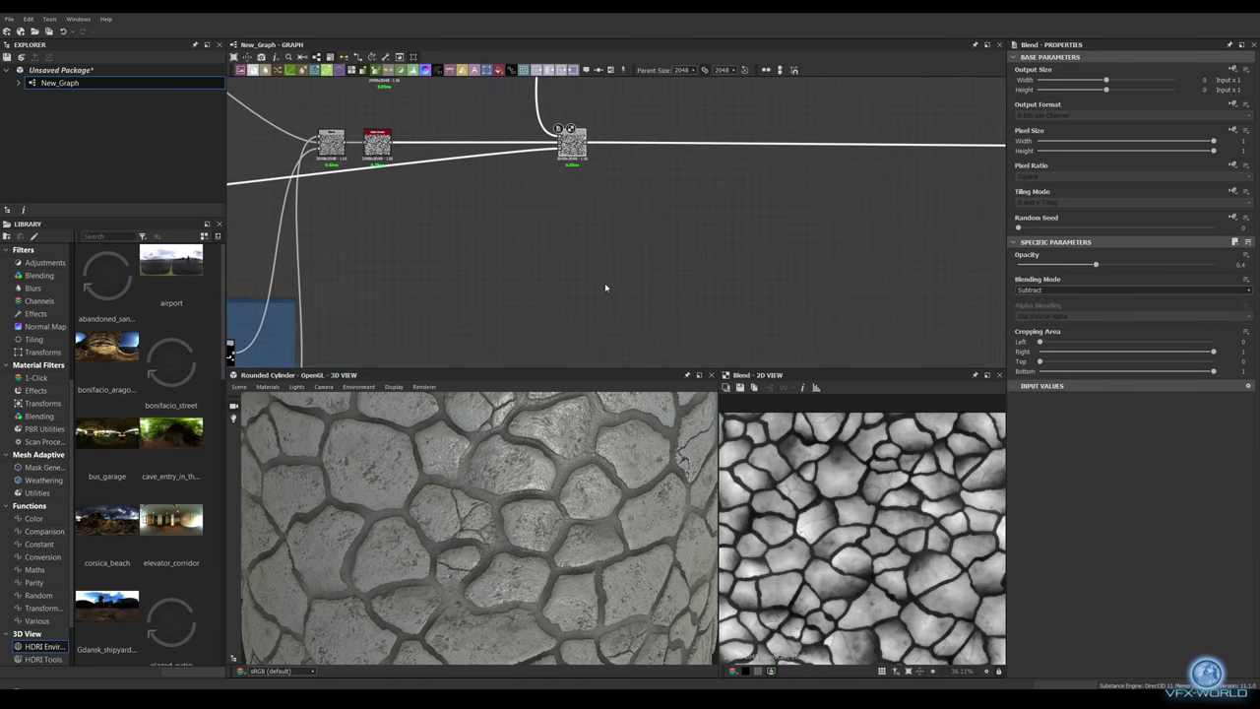
{"action": "middle_click_drag", "start_coordinate": [563, 267], "coordinate": [518, 273]}
{"action": "scroll", "coordinate": [525, 455], "scroll_direction": "up", "scroll_amount": 5}
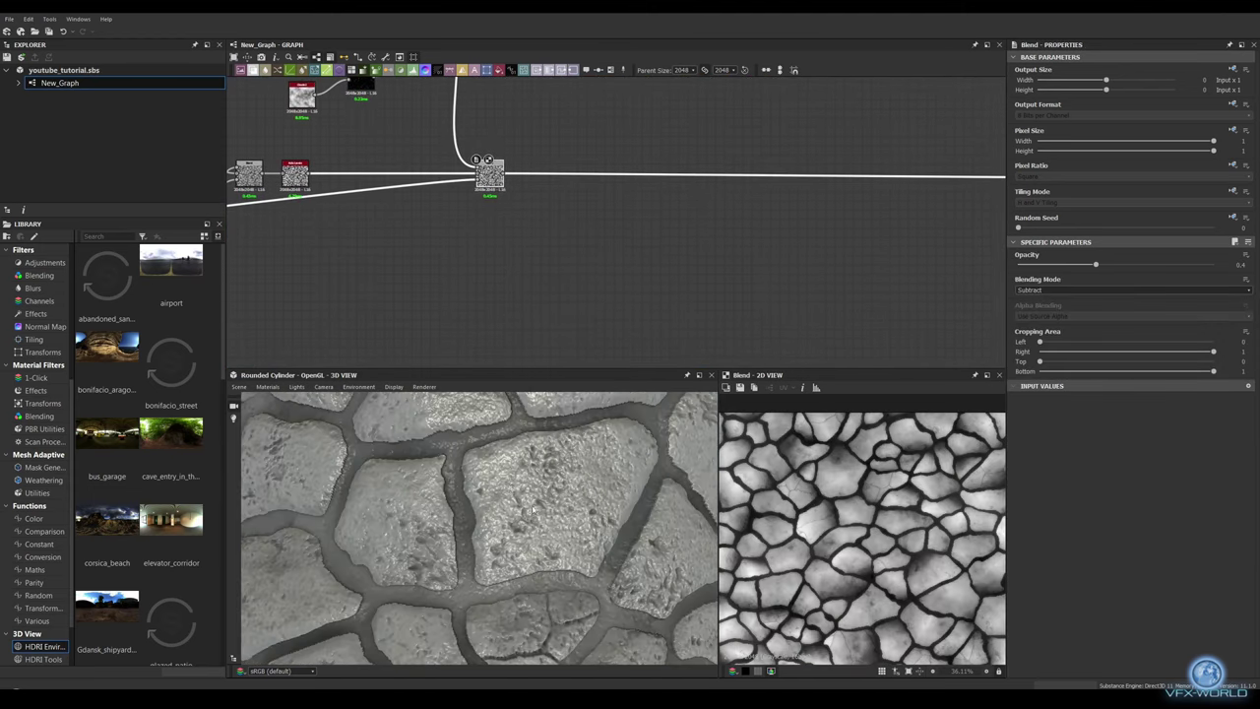
{"action": "middle_click_drag", "start_coordinate": [553, 25], "coordinate": [506, 154]}
{"action": "key", "text": "space"}
{"action": "type", "text": "histogram"}
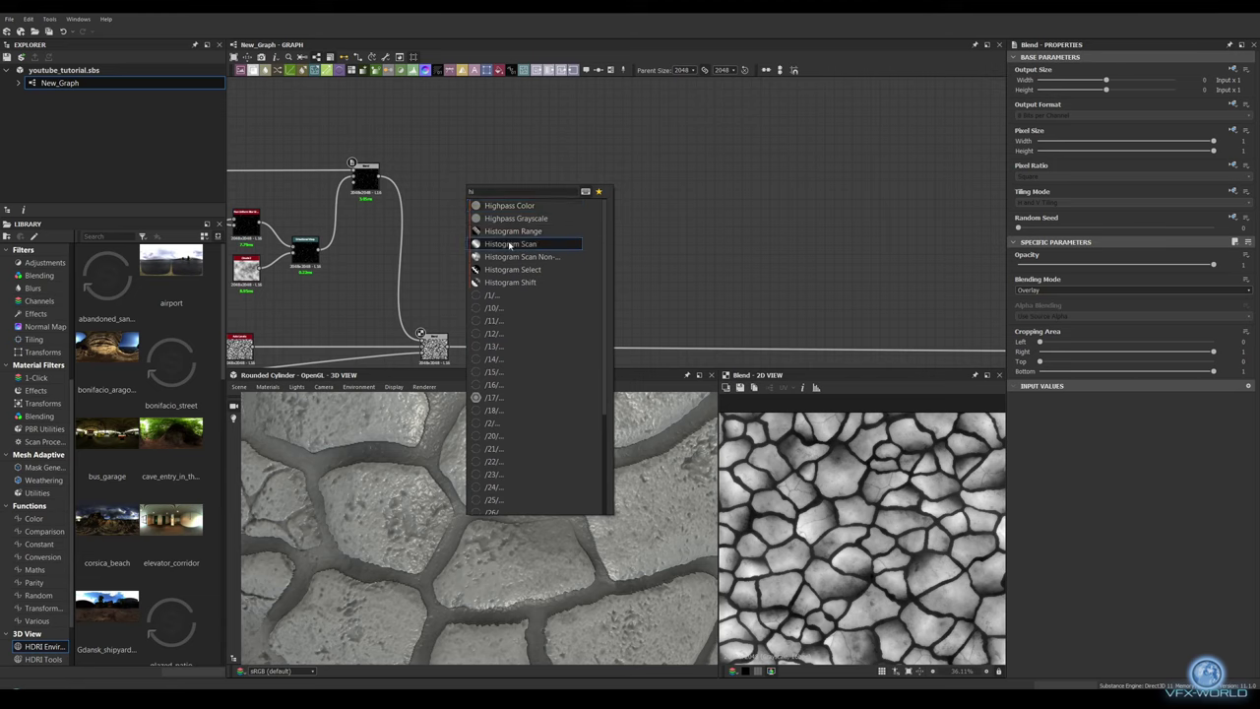
{"action": "key", "text": "Return"}
{"action": "left_click_drag", "start_coordinate": [1017, 276], "coordinate": [1142, 278]}
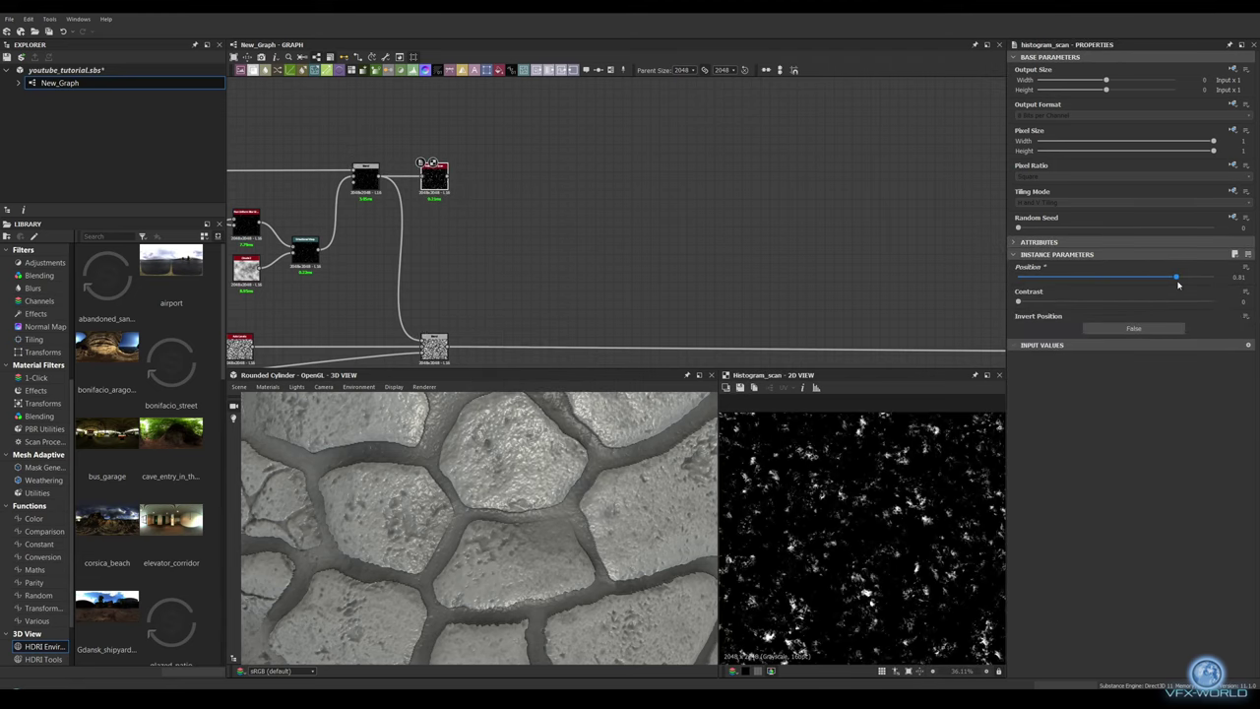
Step: Insert a Blend on the height chain and wire the height and speckle mask into it
{"action": "middle_click_drag", "start_coordinate": [613, 208], "coordinate": [678, 213]}
{"action": "left_click_drag", "start_coordinate": [489, 334], "coordinate": [754, 339]}
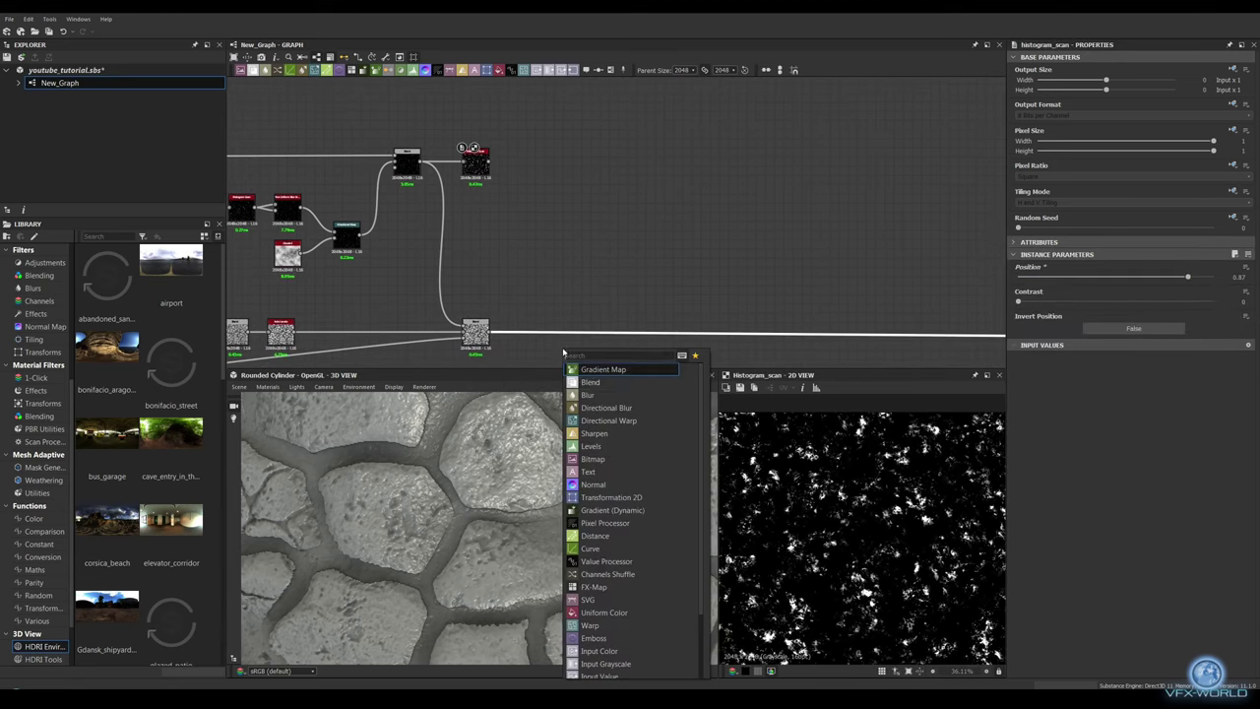
{"action": "type", "text": "blend"}
{"action": "key", "text": "Return"}
{"action": "middle_click_drag", "start_coordinate": [560, 248], "coordinate": [598, 230]}
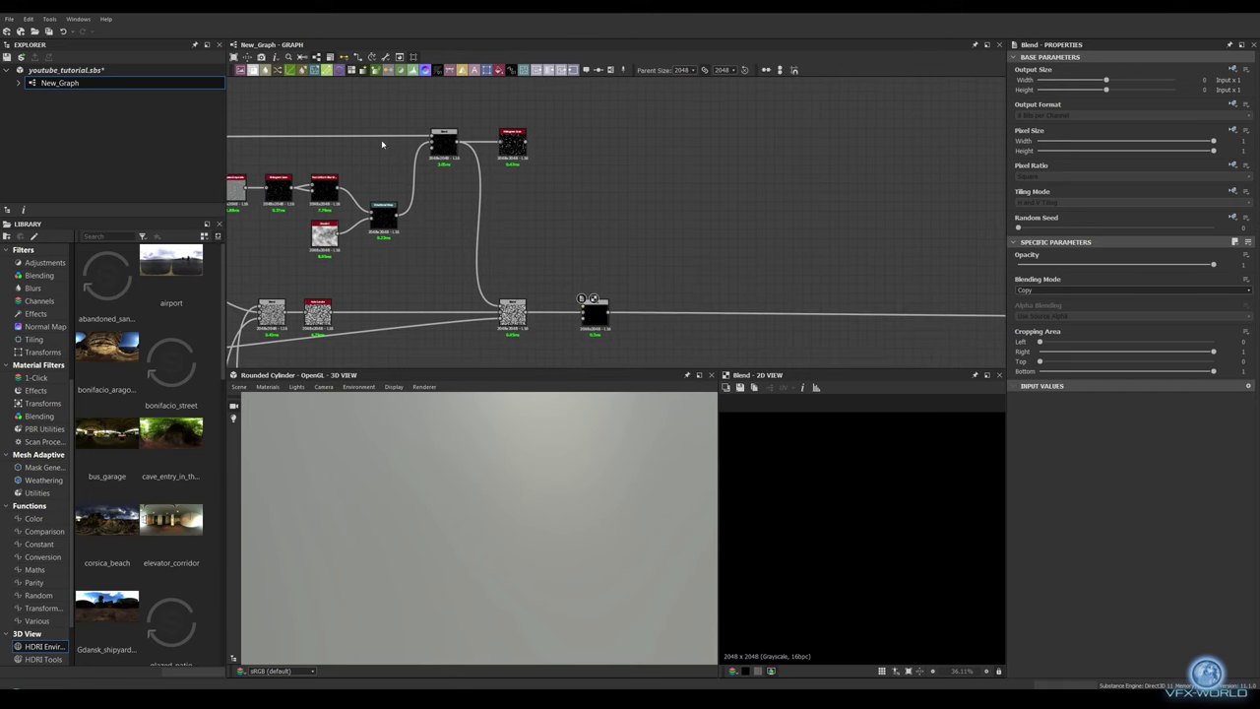
{"action": "left_click_drag", "start_coordinate": [341, 137], "coordinate": [582, 306]}
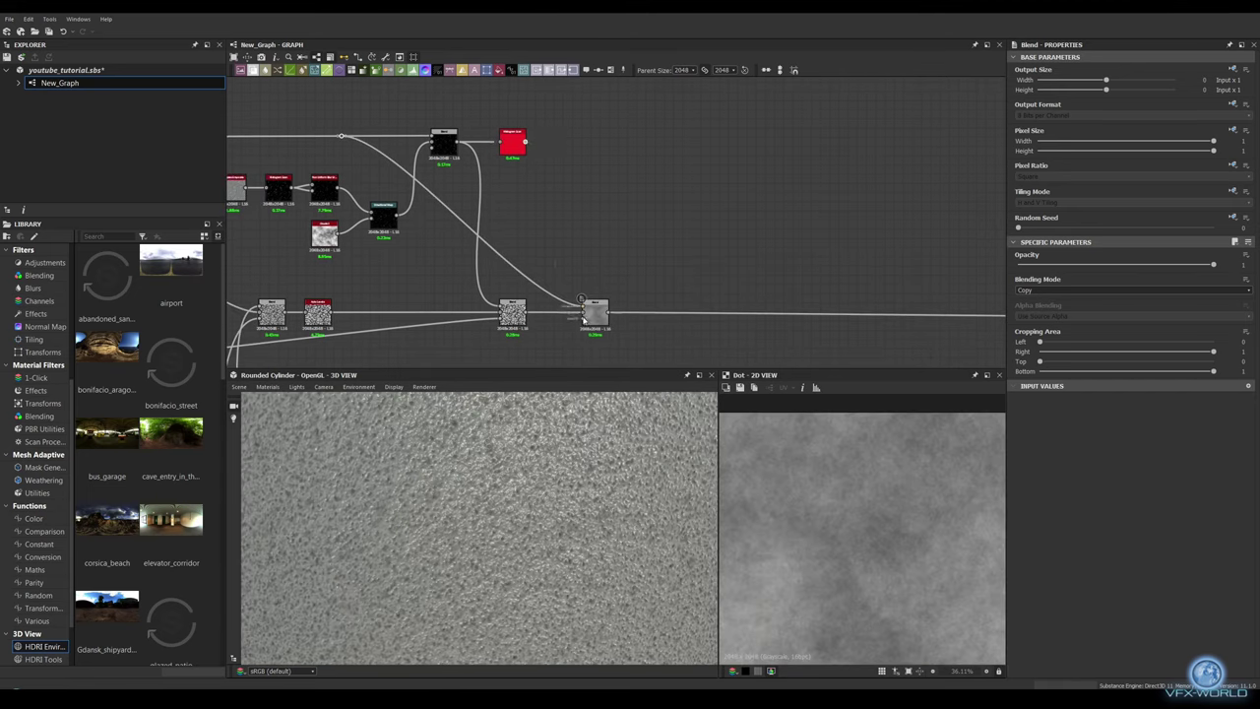
{"action": "left_click_drag", "start_coordinate": [526, 142], "coordinate": [581, 312]}
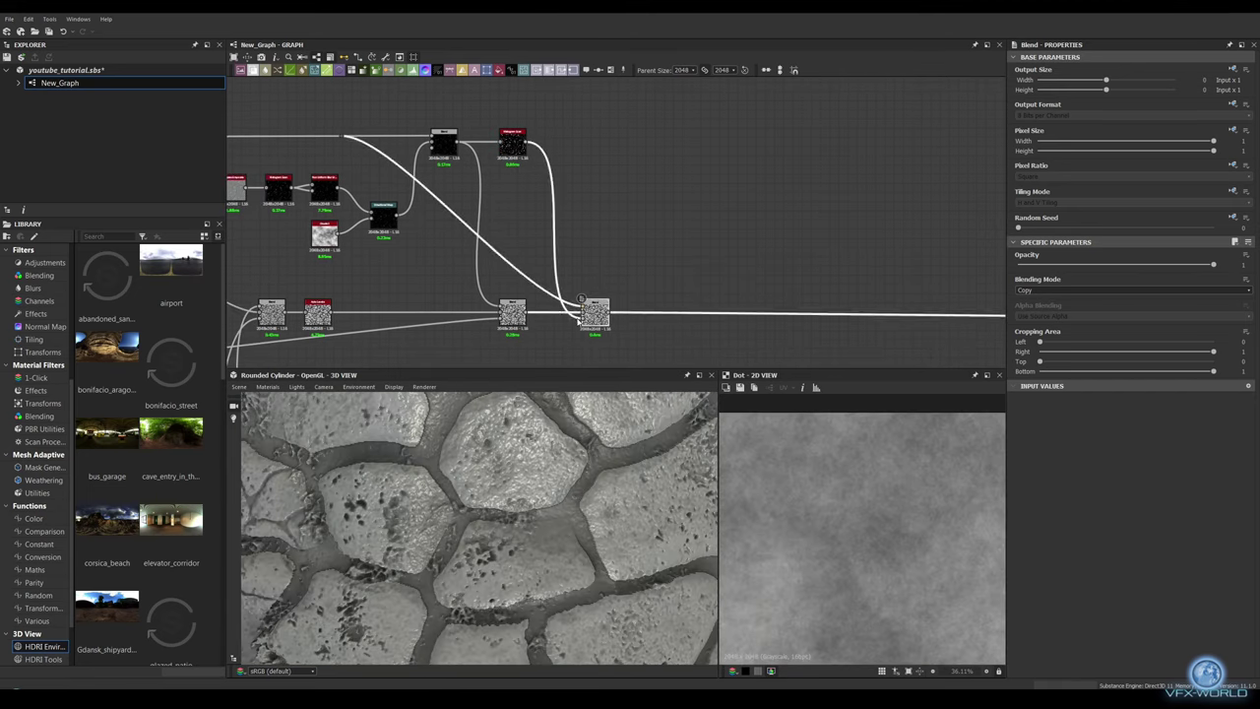
{"action": "middle_click_drag", "start_coordinate": [579, 321], "coordinate": [582, 299]}
Step: Set the new Blend's blending mode to Add Sub
{"action": "left_click", "coordinate": [1107, 291]}
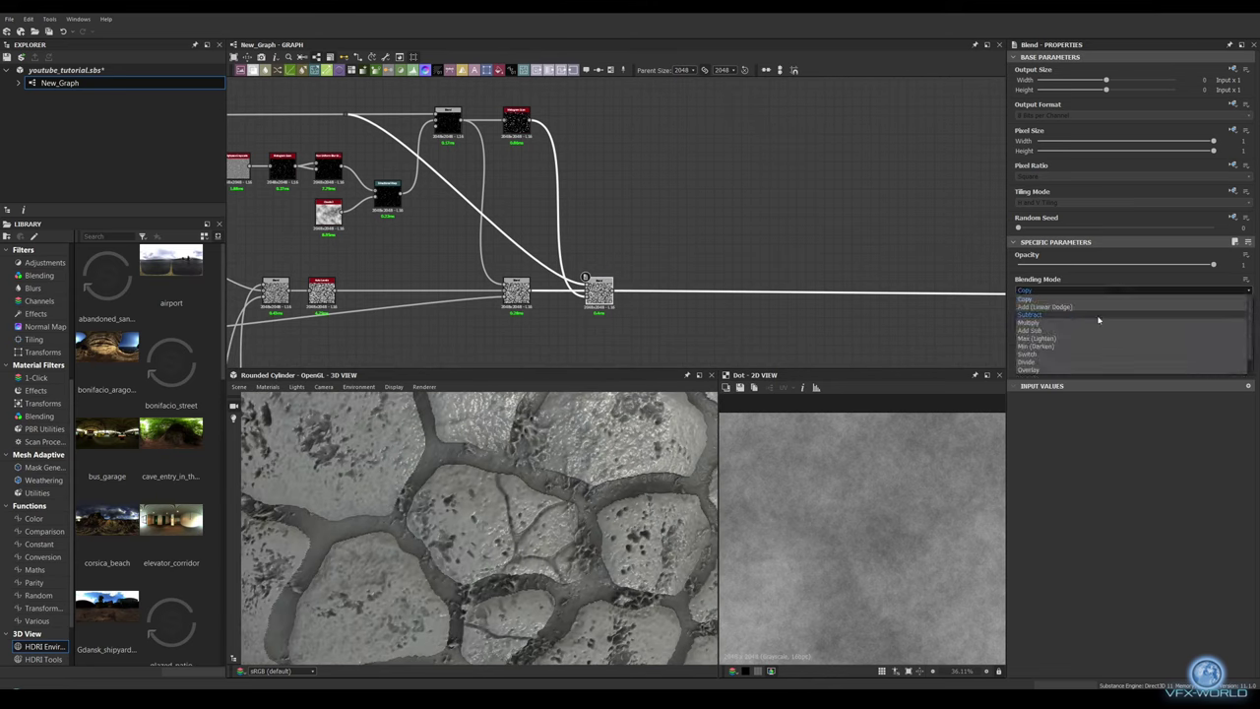
{"action": "left_click", "coordinate": [1095, 330]}
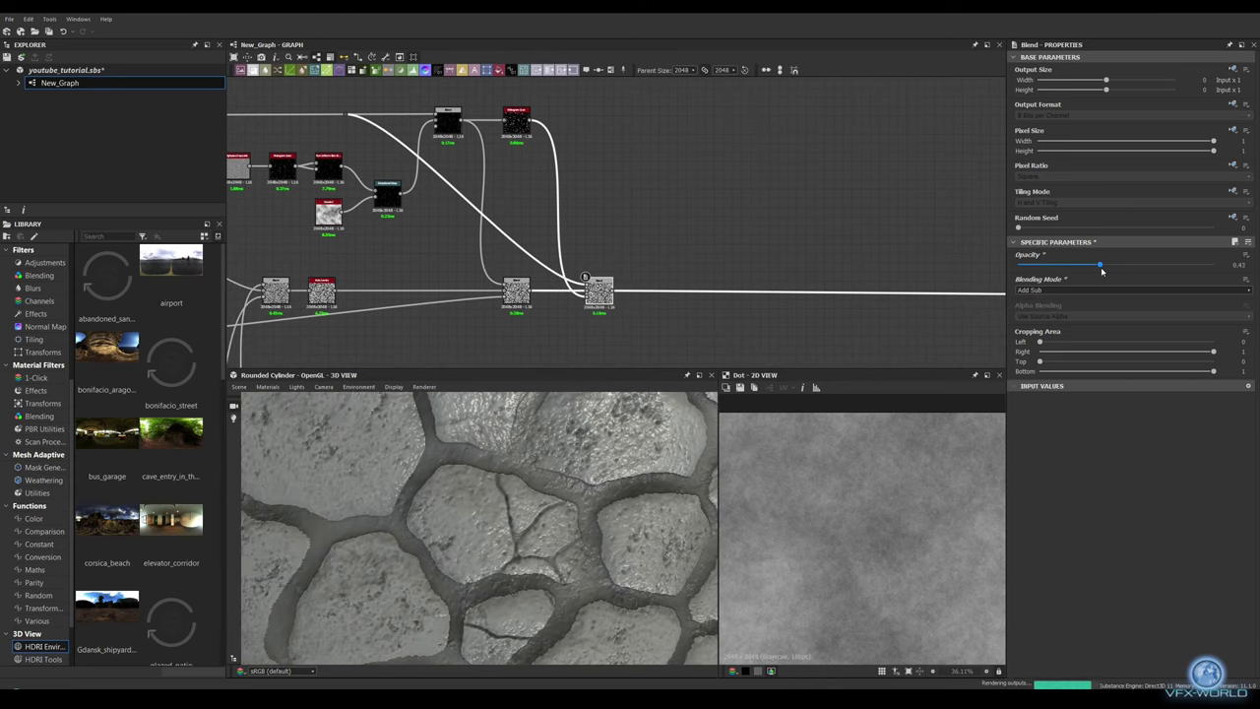
{"action": "scroll", "coordinate": [463, 519], "scroll_direction": "down", "scroll_amount": 5}
{"action": "scroll", "coordinate": [537, 476], "scroll_direction": "up", "scroll_amount": 5}
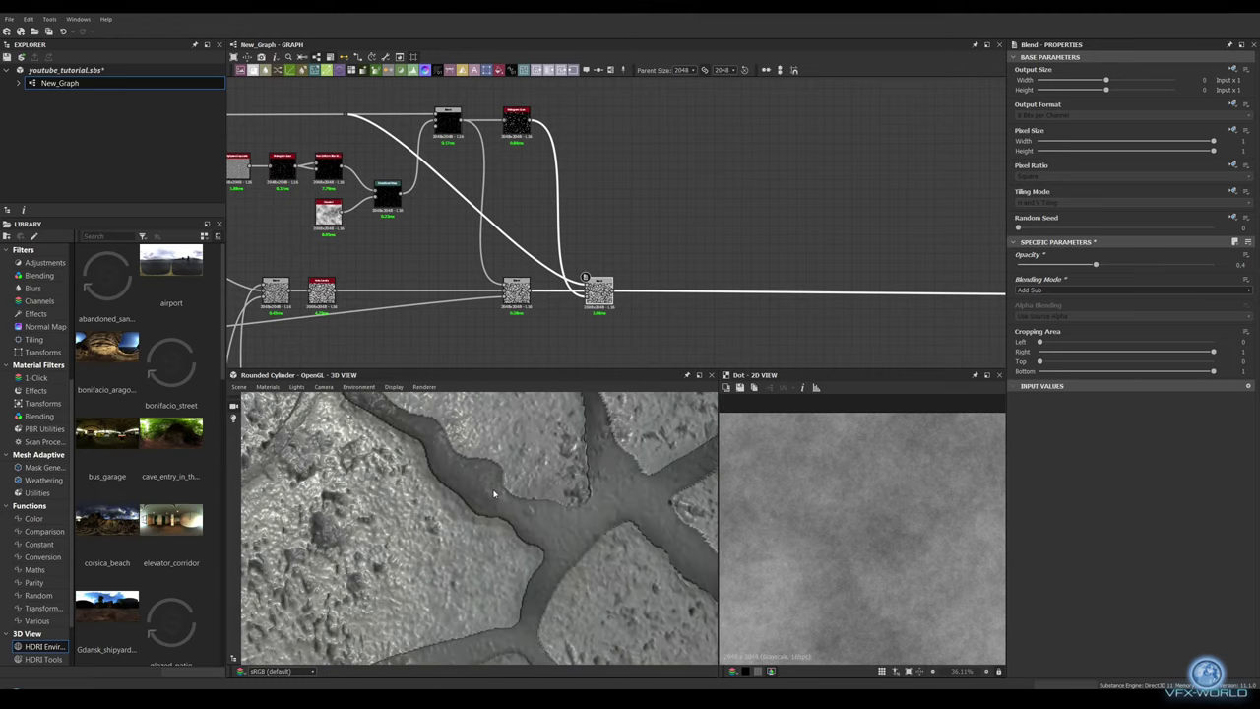
{"action": "scroll", "coordinate": [590, 522], "scroll_direction": "down", "scroll_amount": 5}
{"action": "scroll", "coordinate": [514, 518], "scroll_direction": "down", "scroll_amount": 3}
{"action": "scroll", "coordinate": [462, 492], "scroll_direction": "up", "scroll_amount": 3}
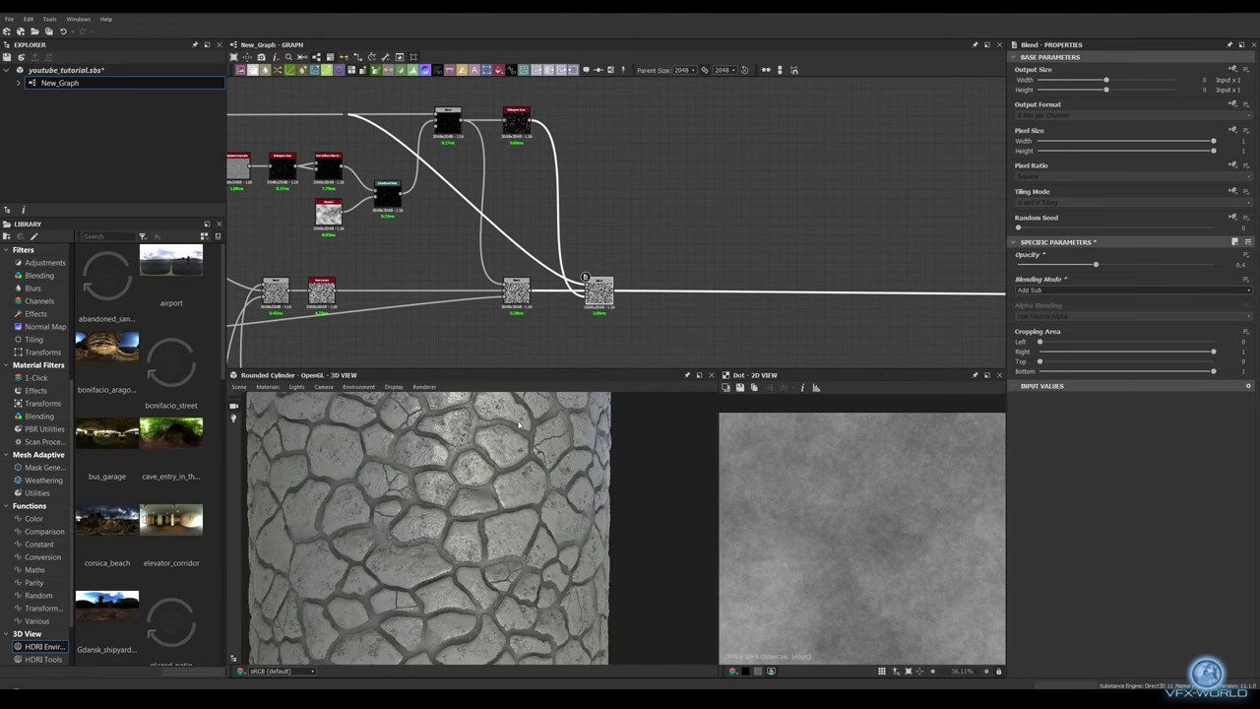
Step: Insert a Height Blend on the link after the Blend node
{"action": "scroll", "coordinate": [454, 483], "scroll_direction": "up", "scroll_amount": 2}
{"action": "mouse_move", "coordinate": [619, 313]}
{"action": "middle_mouse_down"}
{"action": "mouse_move", "coordinate": [737, 191]}
{"action": "mouse_move", "coordinate": [728, 251]}
{"action": "mouse_move", "coordinate": [613, 251]}
{"action": "mouse_move", "coordinate": [531, 273]}
{"action": "mouse_move", "coordinate": [586, 257]}
{"action": "middle_mouse_up"}
{"action": "double_click", "coordinate": [596, 91]}
{"action": "key", "text": "space"}
{"action": "left_click", "coordinate": [581, 325]}
{"action": "left_click", "coordinate": [483, 255]}
Step: Add Grunge Map 002 followed by a Histogram Scan at position about 0.05
{"action": "key", "text": "space"}
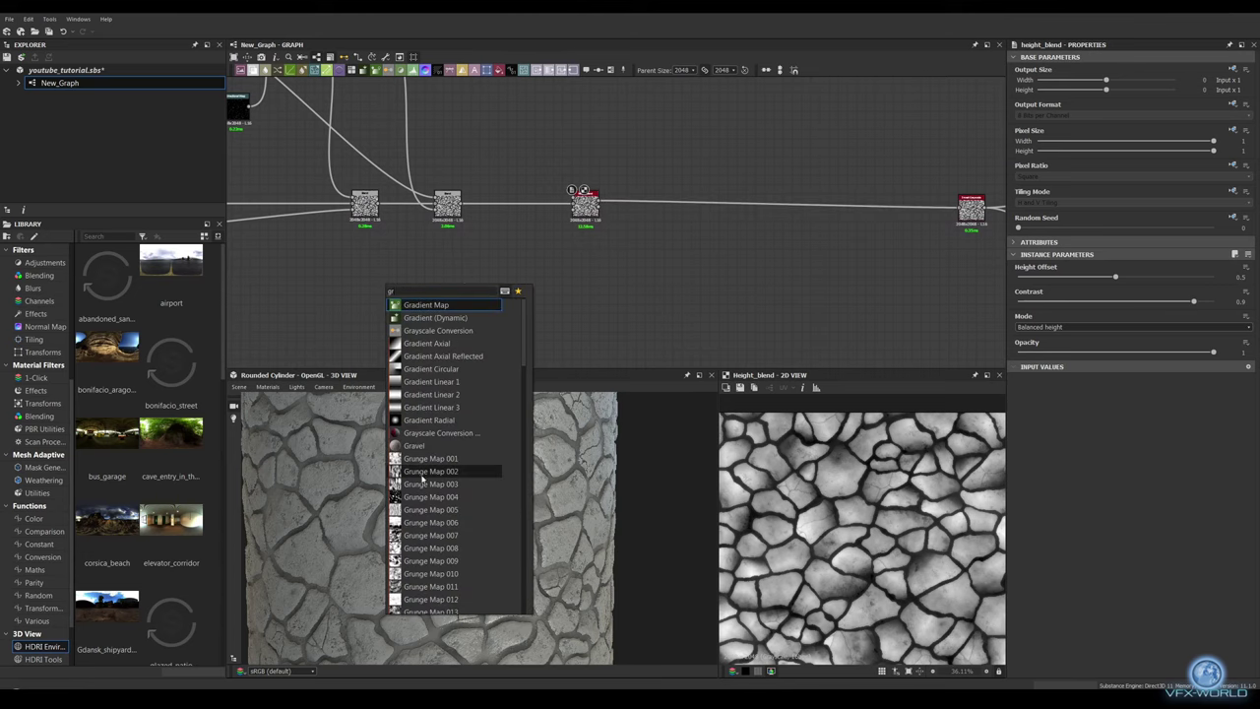
{"action": "left_click", "coordinate": [433, 470]}
{"action": "key", "text": "space"}
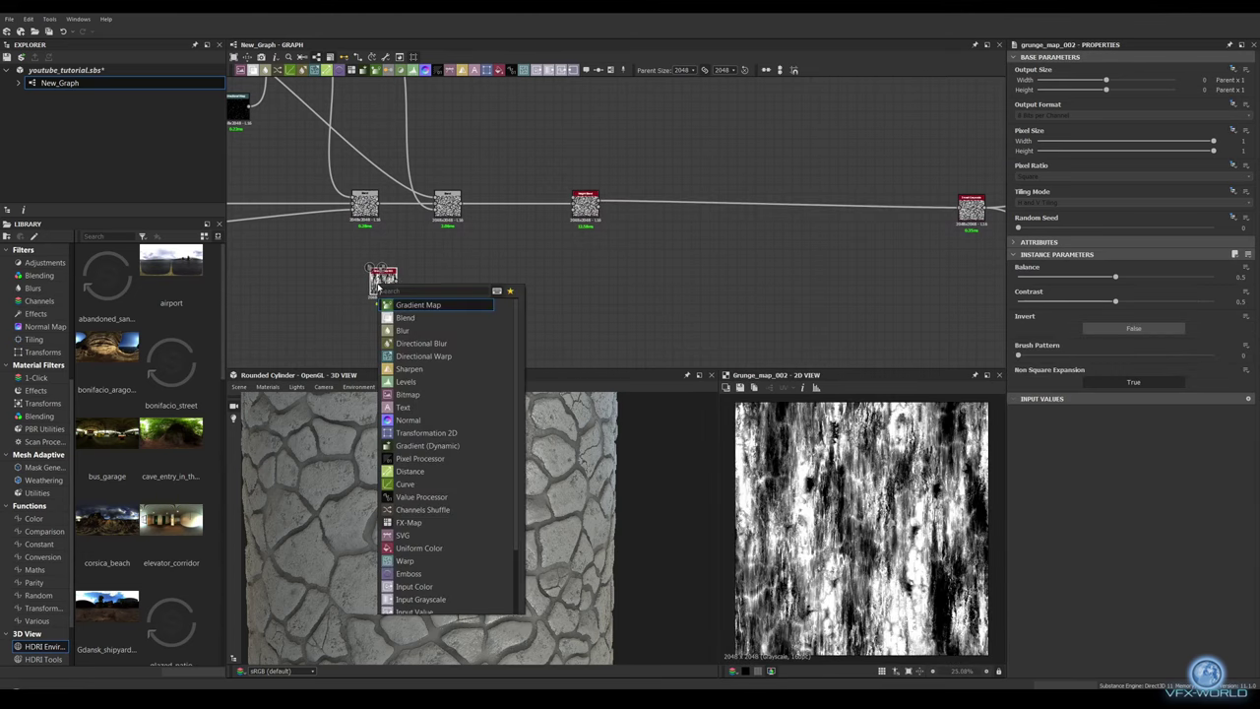
{"action": "type", "text": "hist"}
{"action": "left_click", "coordinate": [453, 328]}
{"action": "left_click_drag", "start_coordinate": [1018, 280], "coordinate": [1028, 287]}
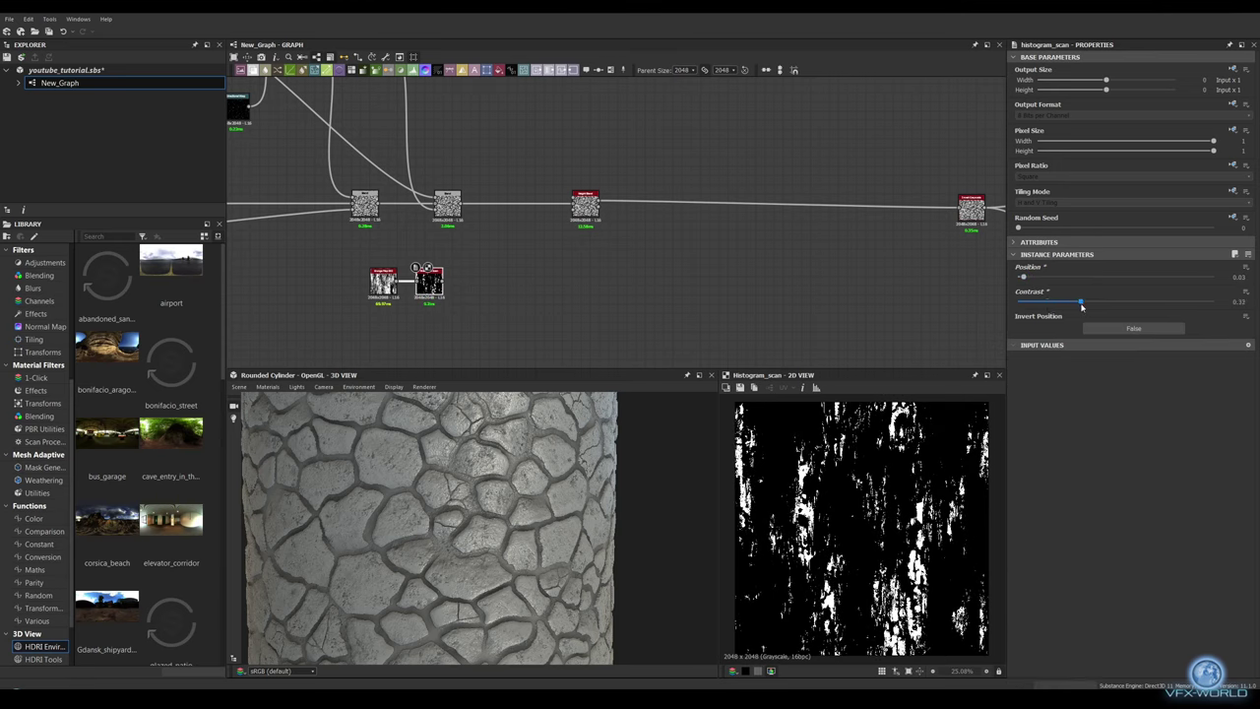
Step: Add a Transformation 2D that squeezes the grunge into thin vertical streaks
{"action": "scroll", "coordinate": [566, 325], "scroll_direction": "down", "scroll_amount": 2}
{"action": "key", "text": "space"}
{"action": "type", "text": "transf"}
{"action": "key", "text": "Return"}
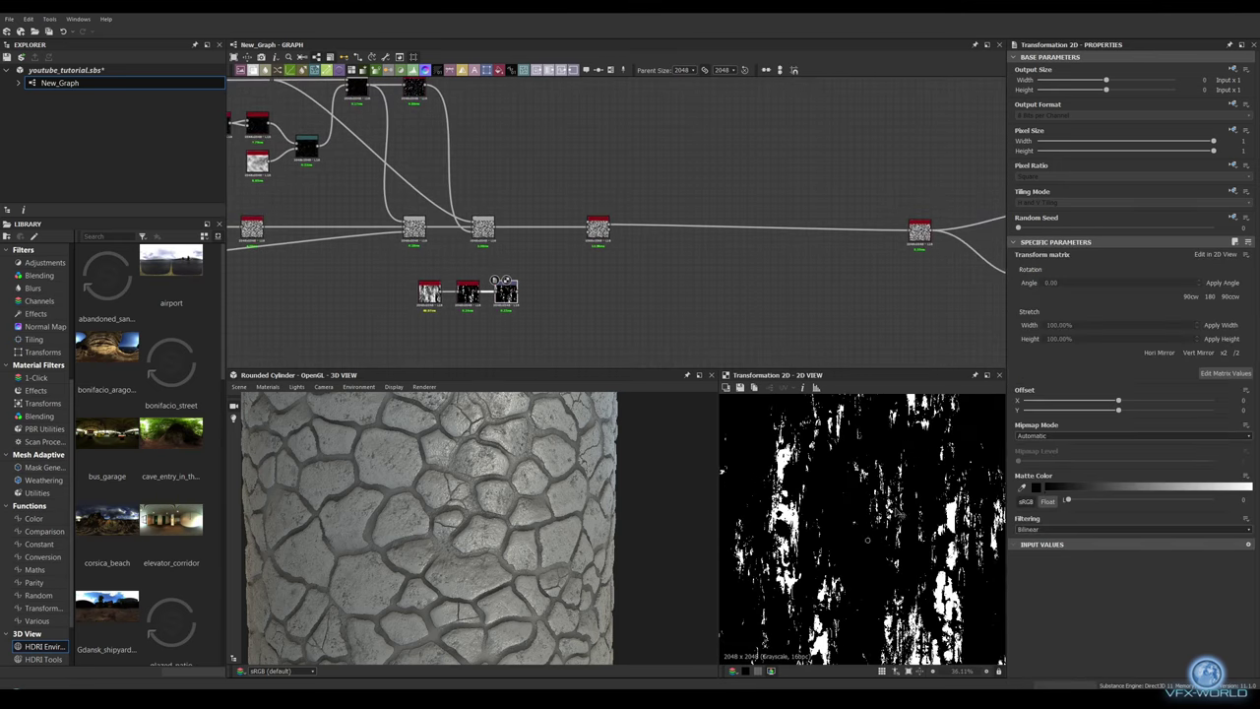
{"action": "left_click_drag", "start_coordinate": [965, 529], "coordinate": [894, 528]}
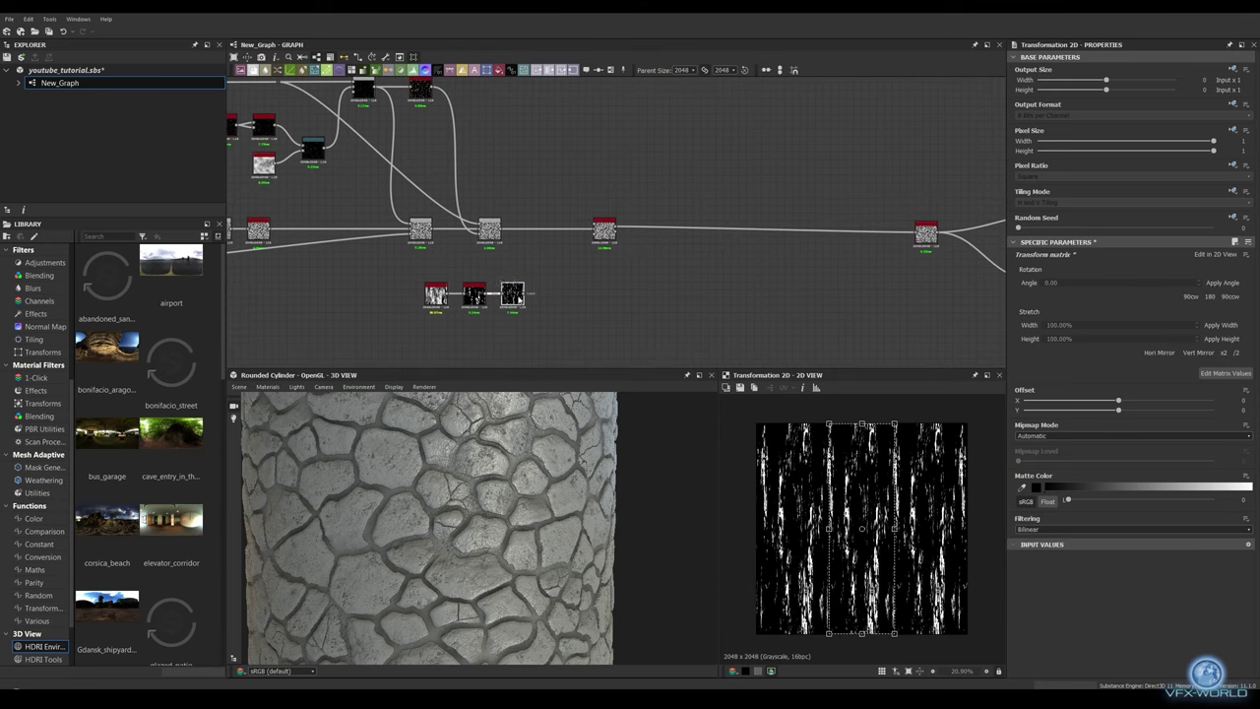
Step: Tile the streaks with Make It Tile Patch Grayscale: Disorder 0.2, lower Octave, rotation 184.52
{"action": "key", "text": "space"}
{"action": "type", "text": "make it"}
{"action": "key", "text": "Return"}
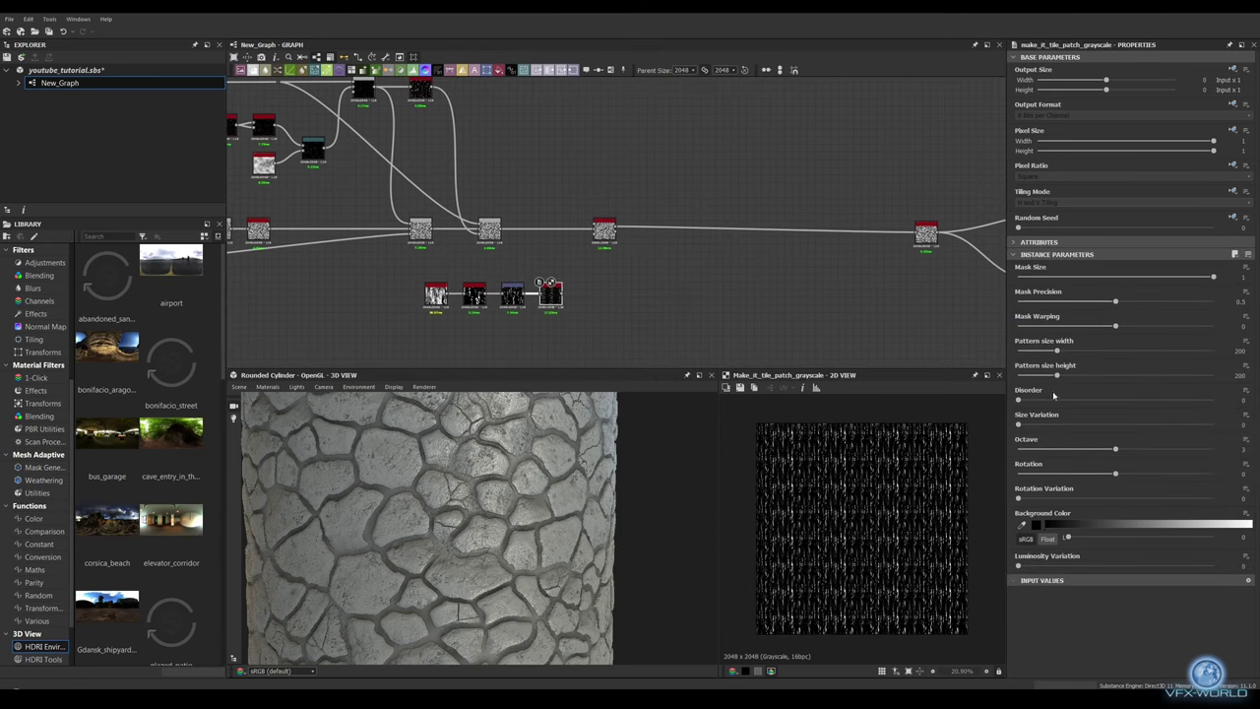
{"action": "left_click_drag", "start_coordinate": [1018, 400], "coordinate": [1056, 400]}
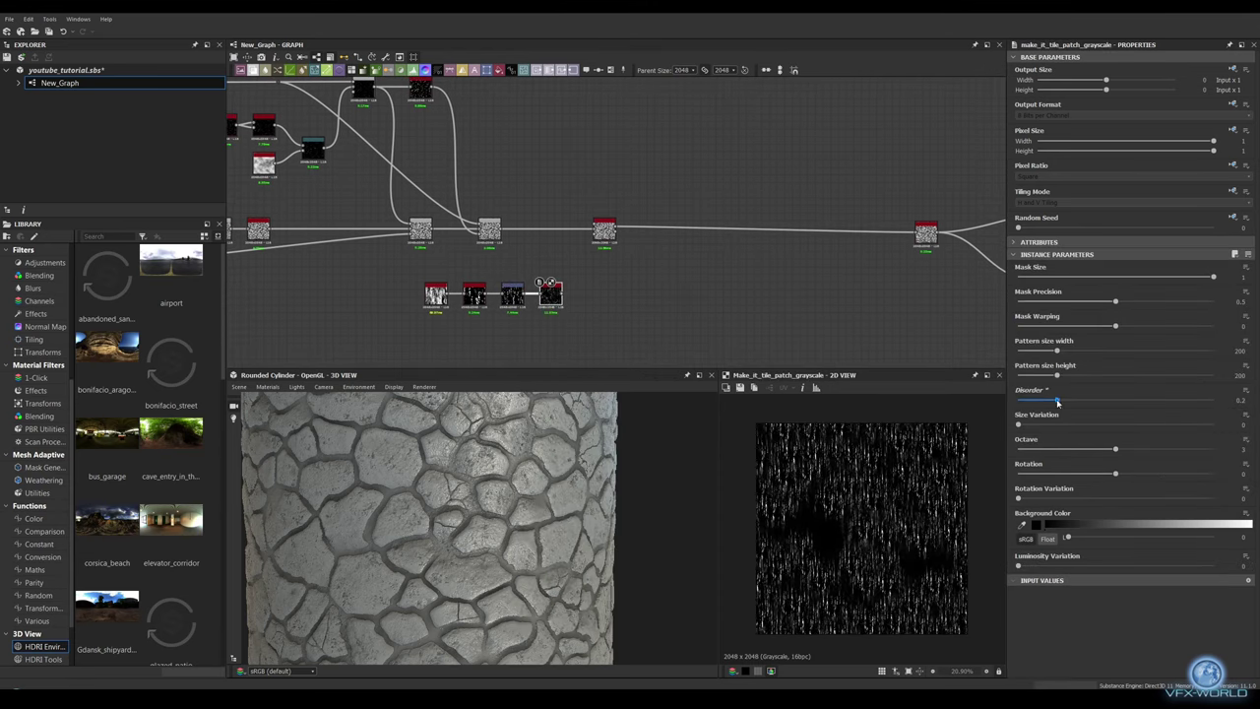
{"action": "mouse_move", "coordinate": [1115, 449]}
{"action": "left_mouse_down"}
{"action": "mouse_move", "coordinate": [1049, 450]}
{"action": "mouse_move", "coordinate": [1115, 474]}
{"action": "mouse_move", "coordinate": [1103, 473]}
{"action": "left_mouse_up"}
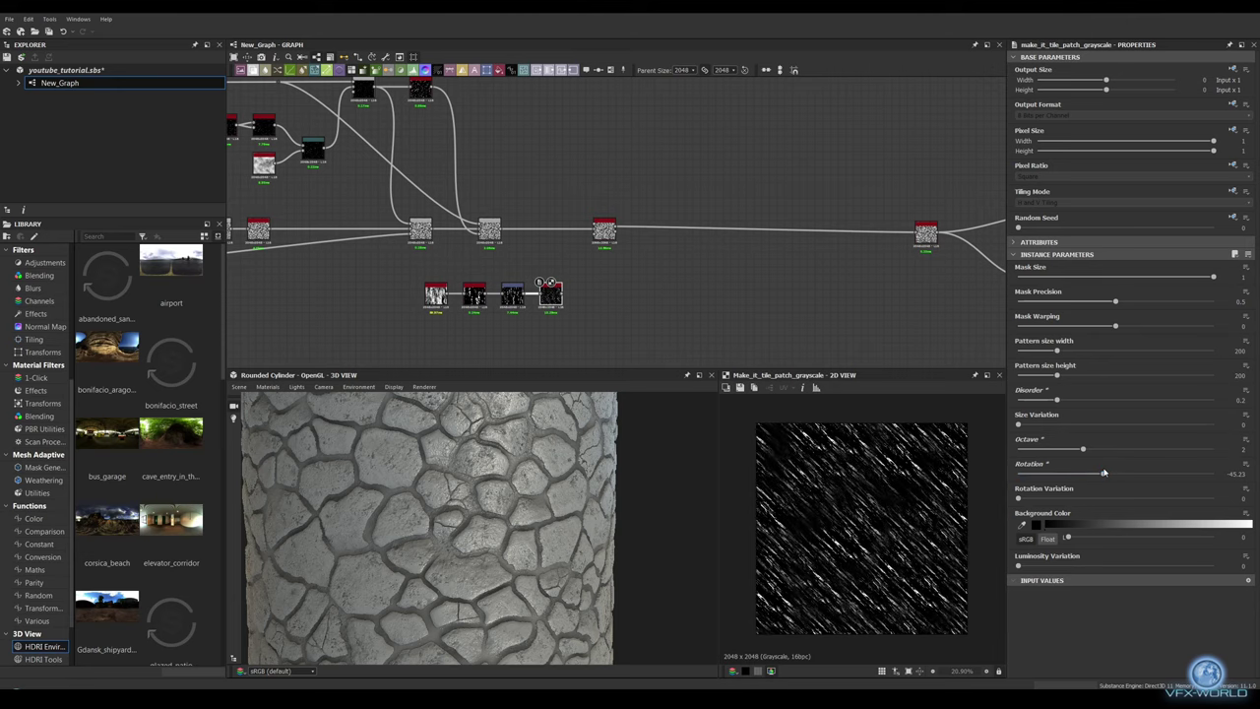
{"action": "left_click_drag", "start_coordinate": [1018, 498], "coordinate": [1118, 499]}
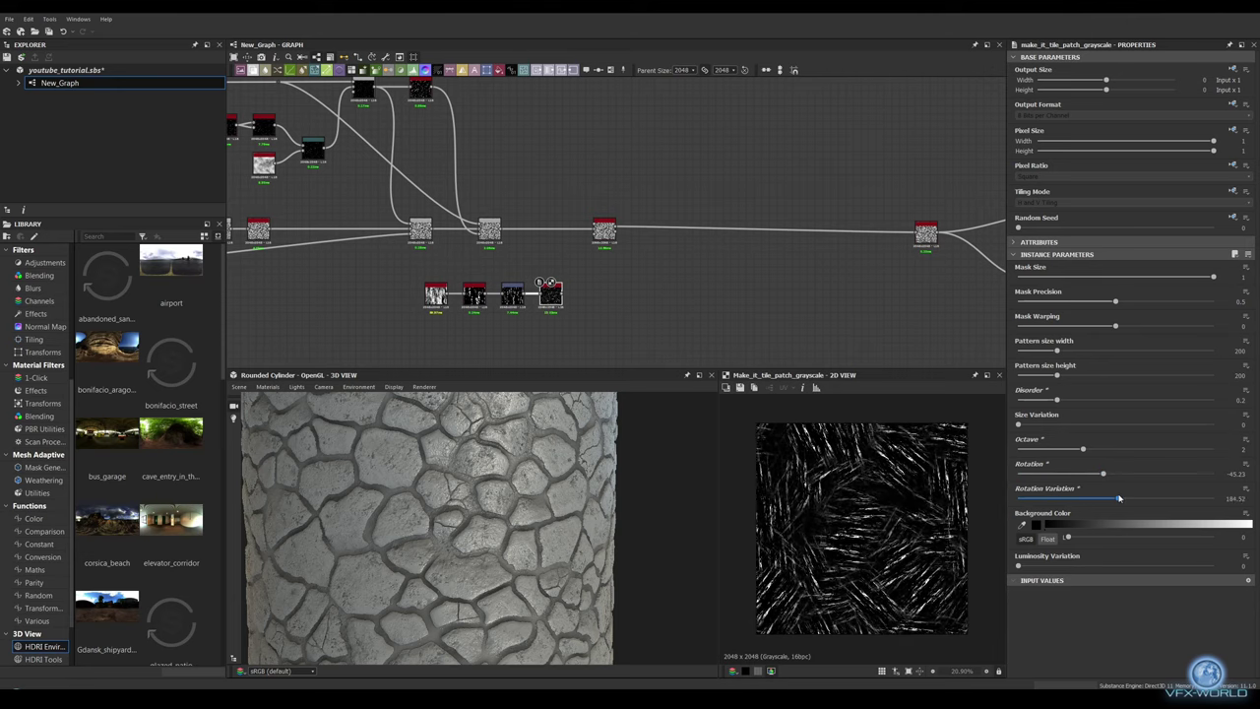
Step: Run the tiled streaks through a Non-uniform Blur Grayscale with Blades at maximum
{"action": "scroll", "coordinate": [579, 295], "scroll_direction": "up", "scroll_amount": 4}
{"action": "key", "text": "space"}
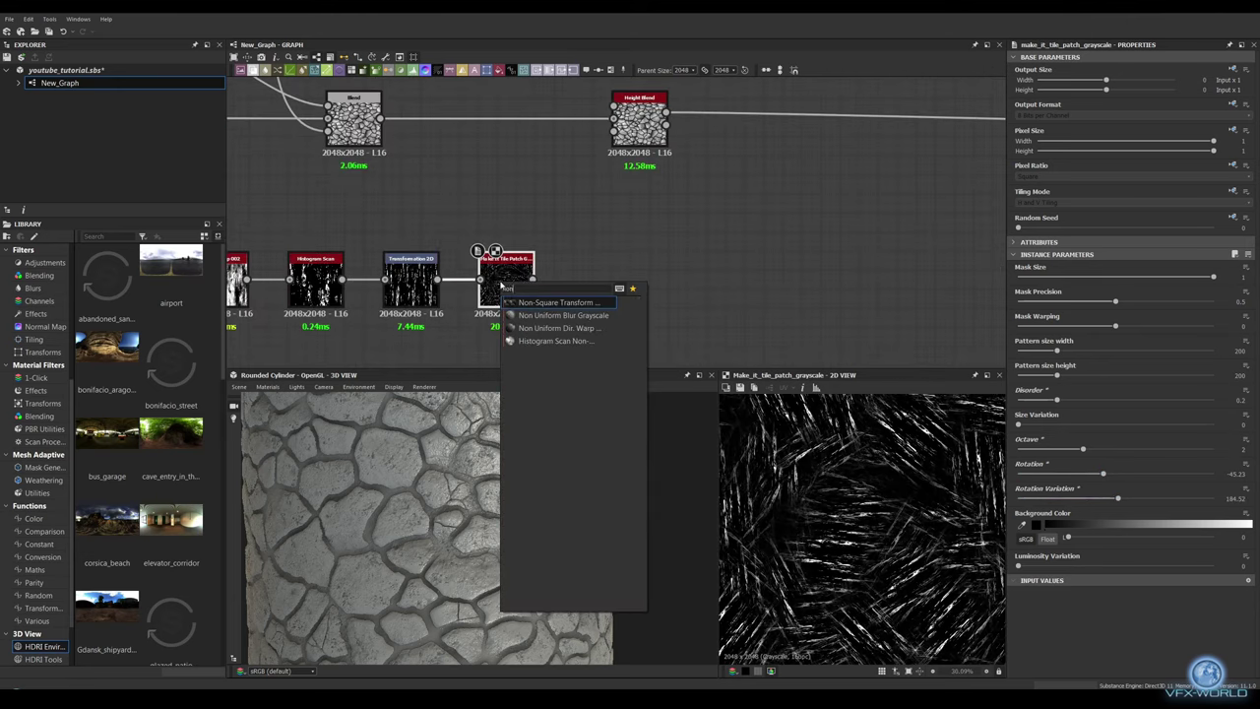
{"action": "left_click", "coordinate": [534, 288]}
{"action": "left_click_drag", "start_coordinate": [532, 280], "coordinate": [594, 285]}
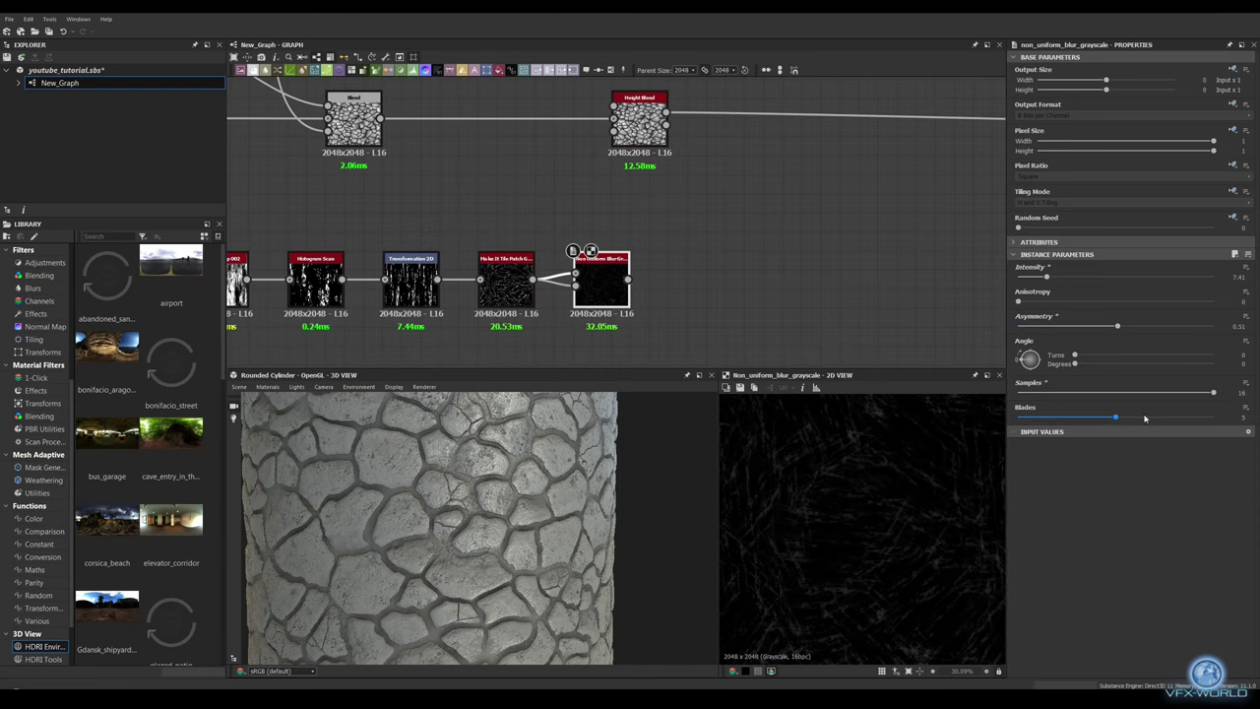
{"action": "left_click_drag", "start_coordinate": [1143, 418], "coordinate": [1216, 419]}
Step: Add a Clouds 2 noise and a Blend combining it with the blurred streaks
{"action": "middle_click_drag", "start_coordinate": [610, 355], "coordinate": [551, 317]}
{"action": "key", "text": "space"}
{"action": "type", "text": "clo"}
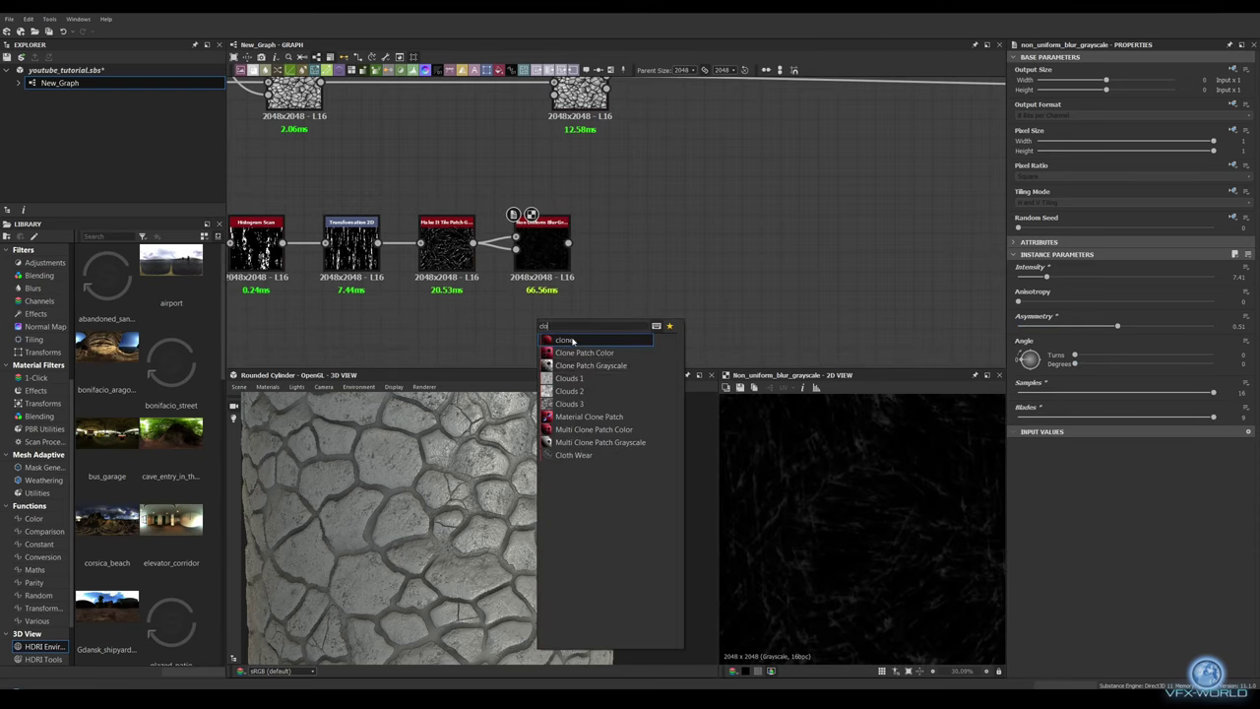
{"action": "left_click", "coordinate": [569, 391]}
{"action": "key", "text": "ctrl+b"}
Step: Connect the remaining input to the streak Blend and set it to Subtract
{"action": "left_click_drag", "start_coordinate": [608, 251], "coordinate": [630, 248]}
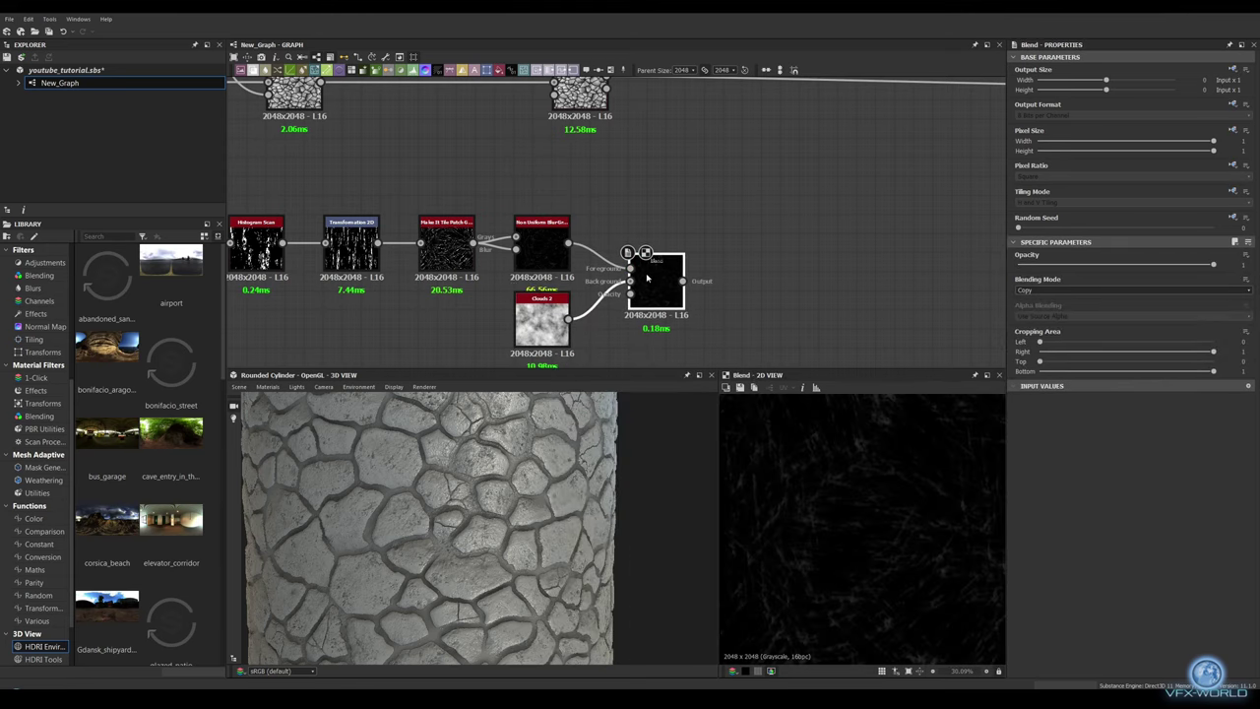
{"action": "scroll", "coordinate": [699, 210], "scroll_direction": "down", "scroll_amount": 2}
{"action": "scroll", "coordinate": [700, 211], "scroll_direction": "down", "scroll_amount": 2}
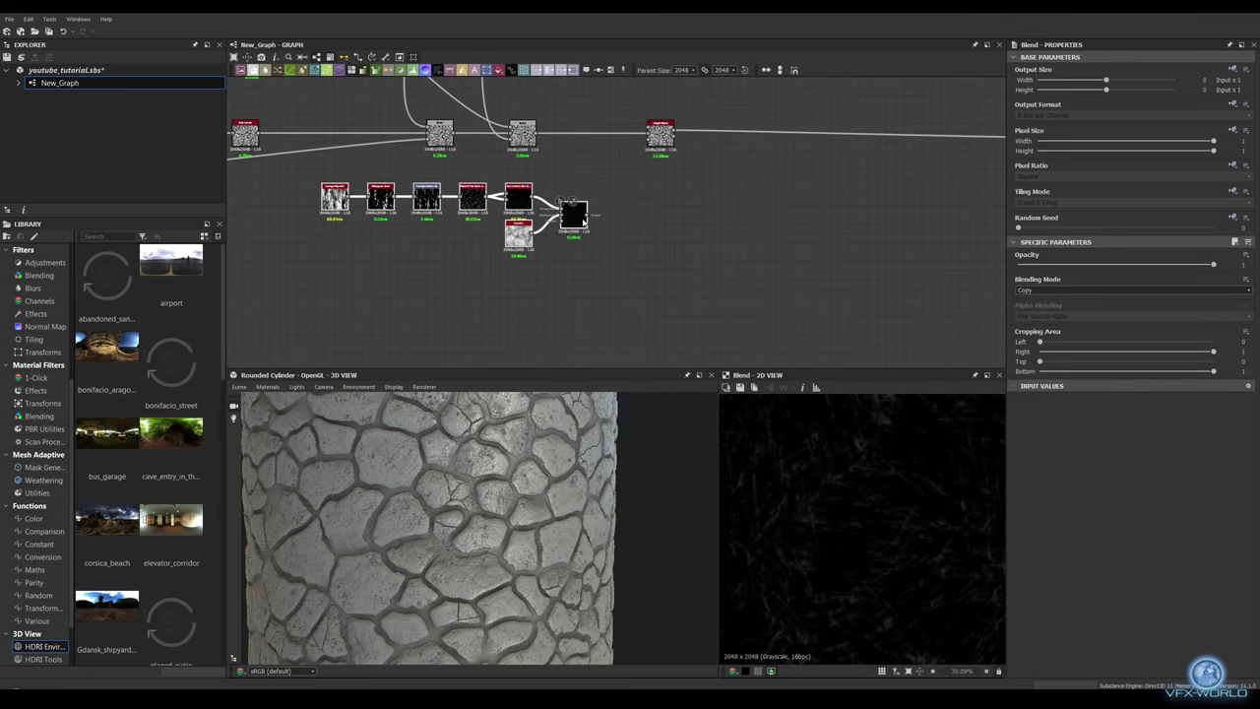
{"action": "scroll", "coordinate": [877, 265], "scroll_direction": "up", "scroll_amount": 3}
{"action": "left_click", "coordinate": [1061, 292]}
{"action": "left_click", "coordinate": [1053, 307]}
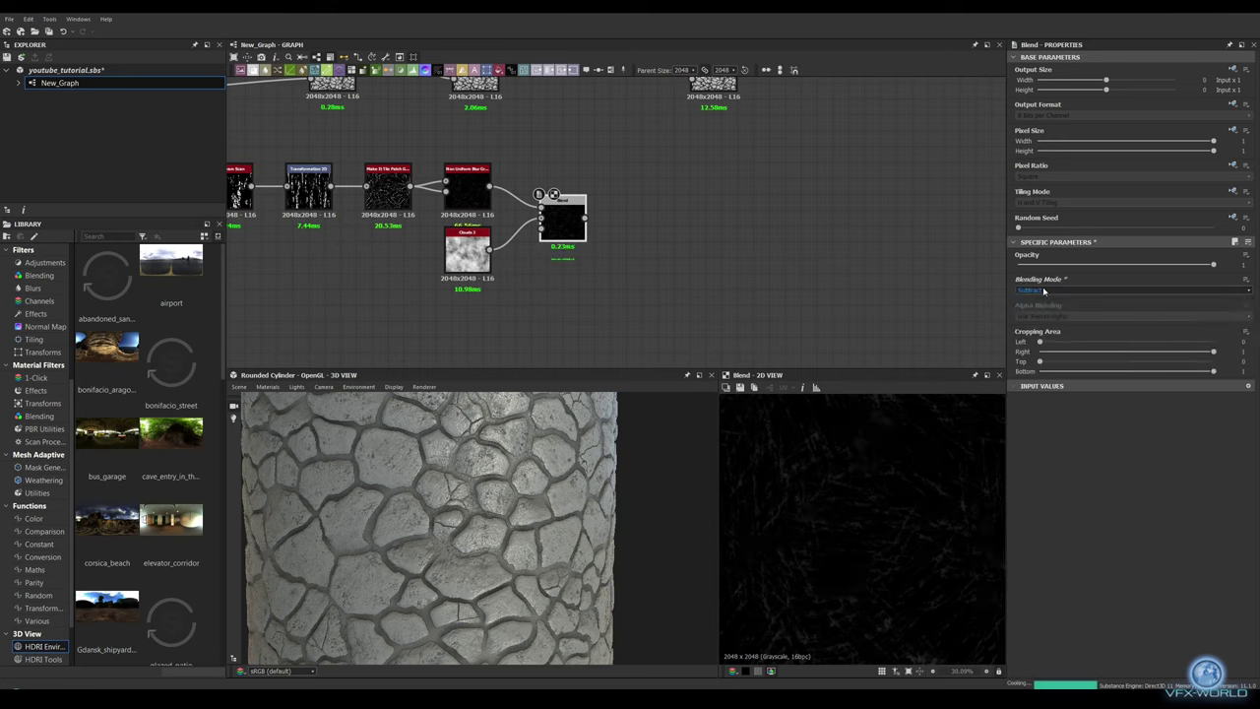
{"action": "scroll", "coordinate": [748, 295], "scroll_direction": "down", "scroll_amount": 4}
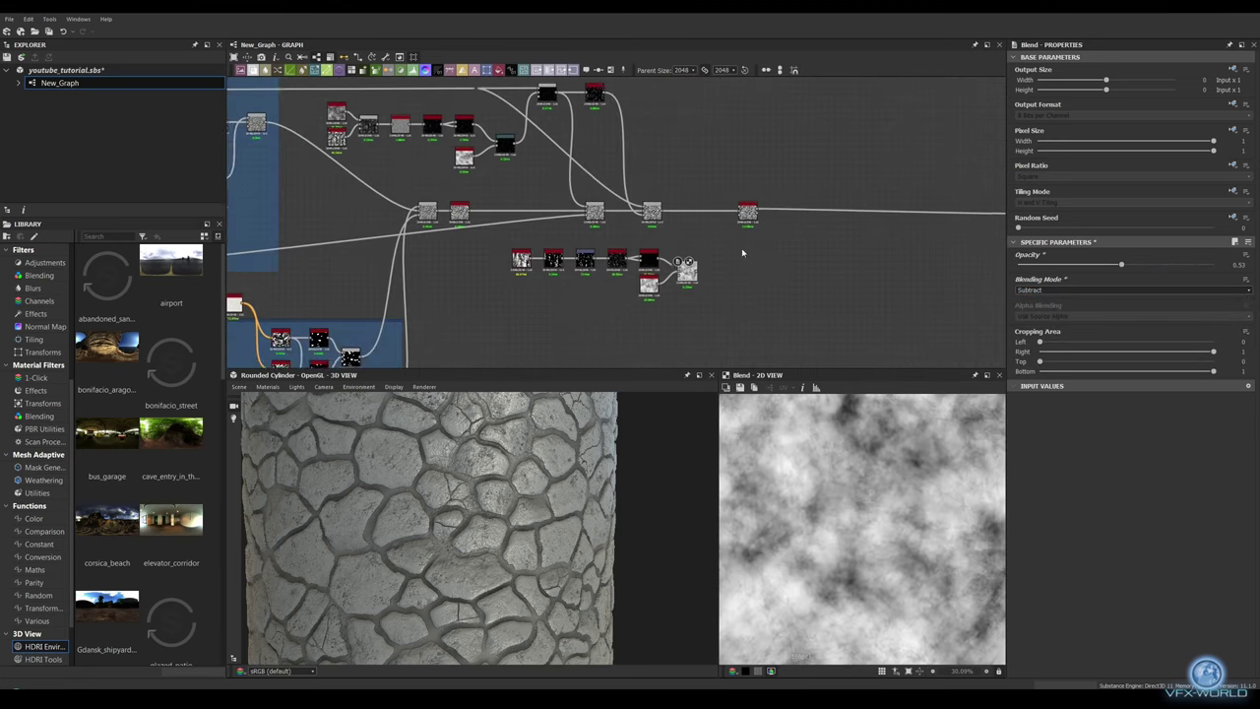
Step: Add another Blend at 0.5 opacity after the streak mask and feed it into the Height Blend
{"action": "middle_click_drag", "start_coordinate": [748, 295], "coordinate": [708, 284]}
{"action": "left_click", "coordinate": [708, 284]}
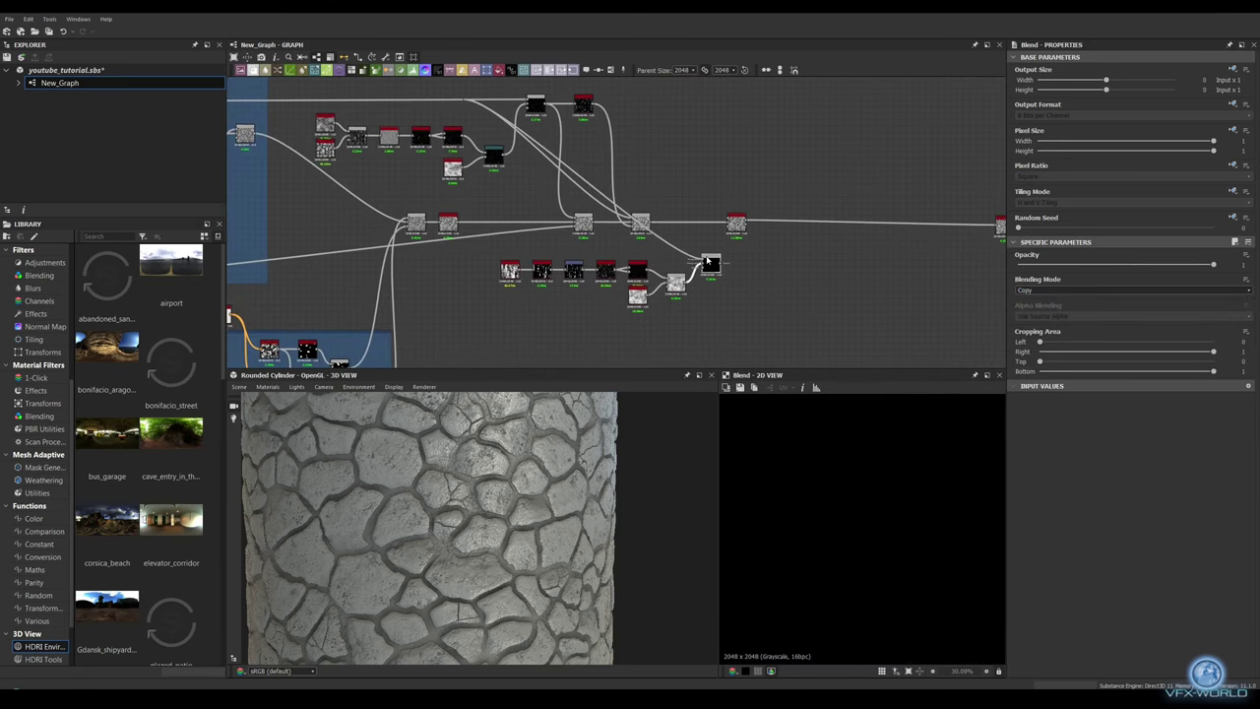
{"action": "scroll", "coordinate": [734, 273], "scroll_direction": "up", "scroll_amount": 2}
{"action": "scroll", "coordinate": [734, 273], "scroll_direction": "up", "scroll_amount": 1}
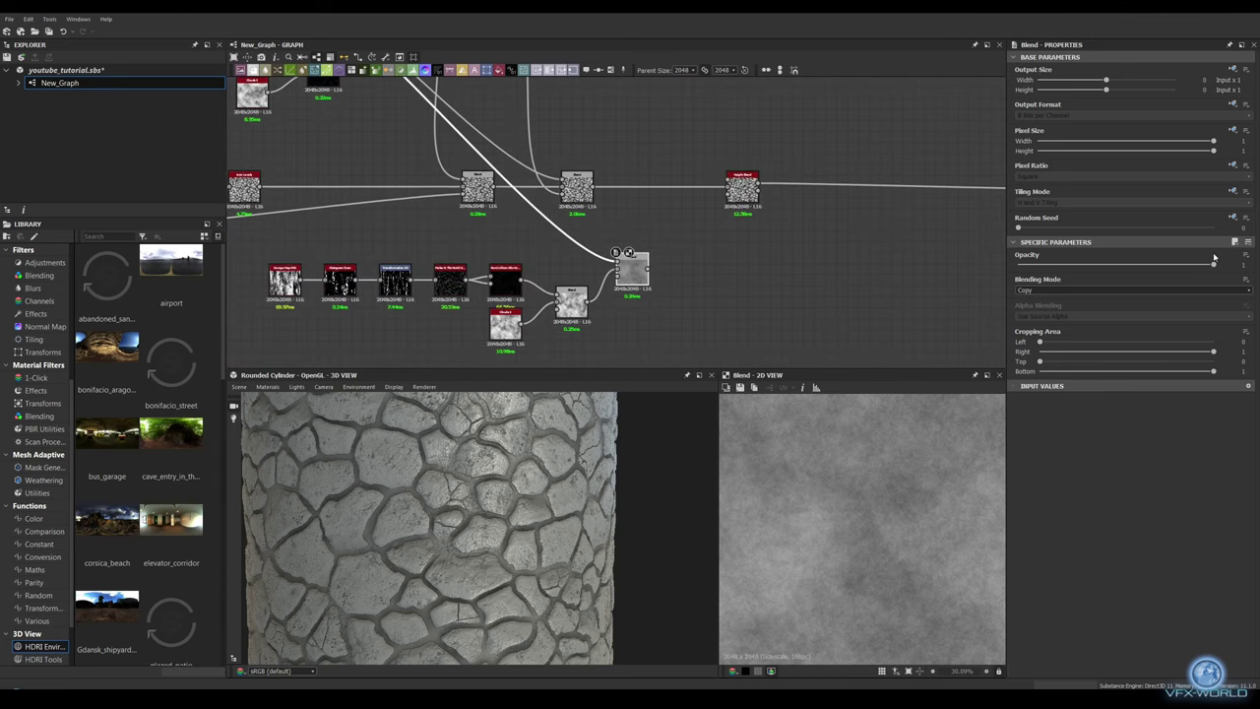
{"action": "type", "text": "0.53"}
{"action": "key", "text": "Return"}
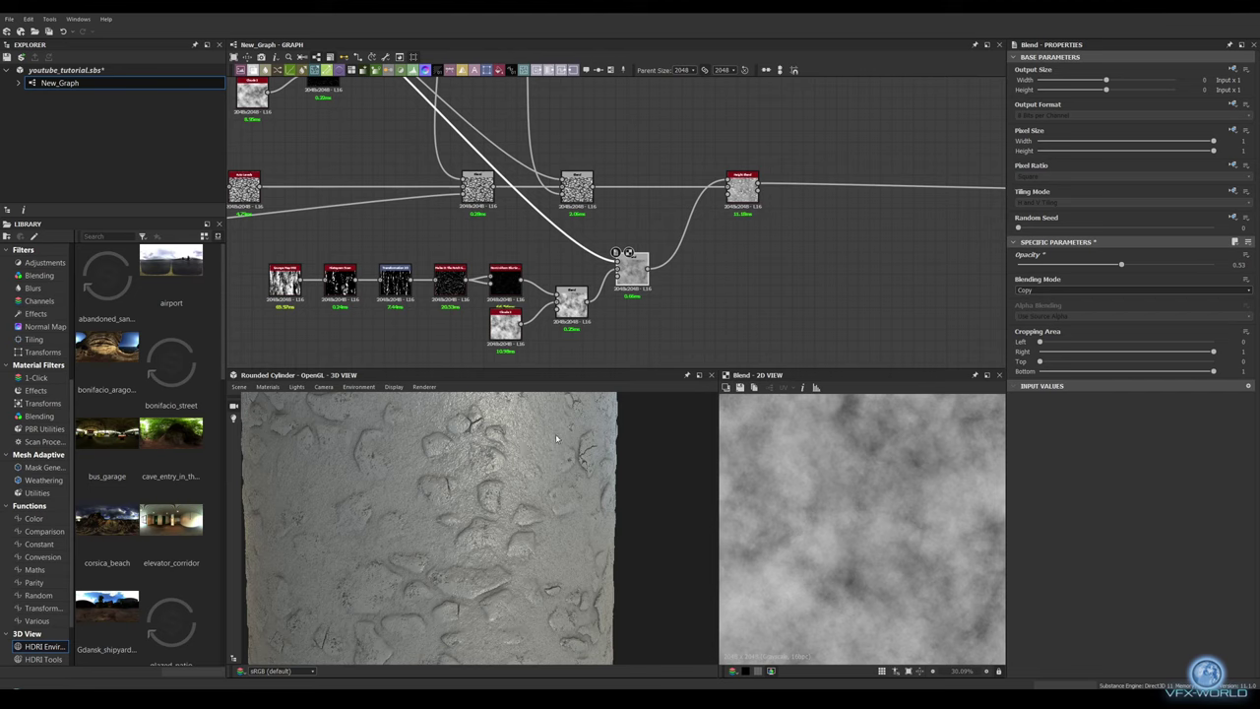
{"action": "left_click_drag", "start_coordinate": [555, 433], "coordinate": [389, 470]}
Step: Lower the Height Blend's Height Offset to about 0.27 to reveal mortar gaps
{"action": "scroll", "coordinate": [390, 470], "scroll_direction": "up", "scroll_amount": 2}
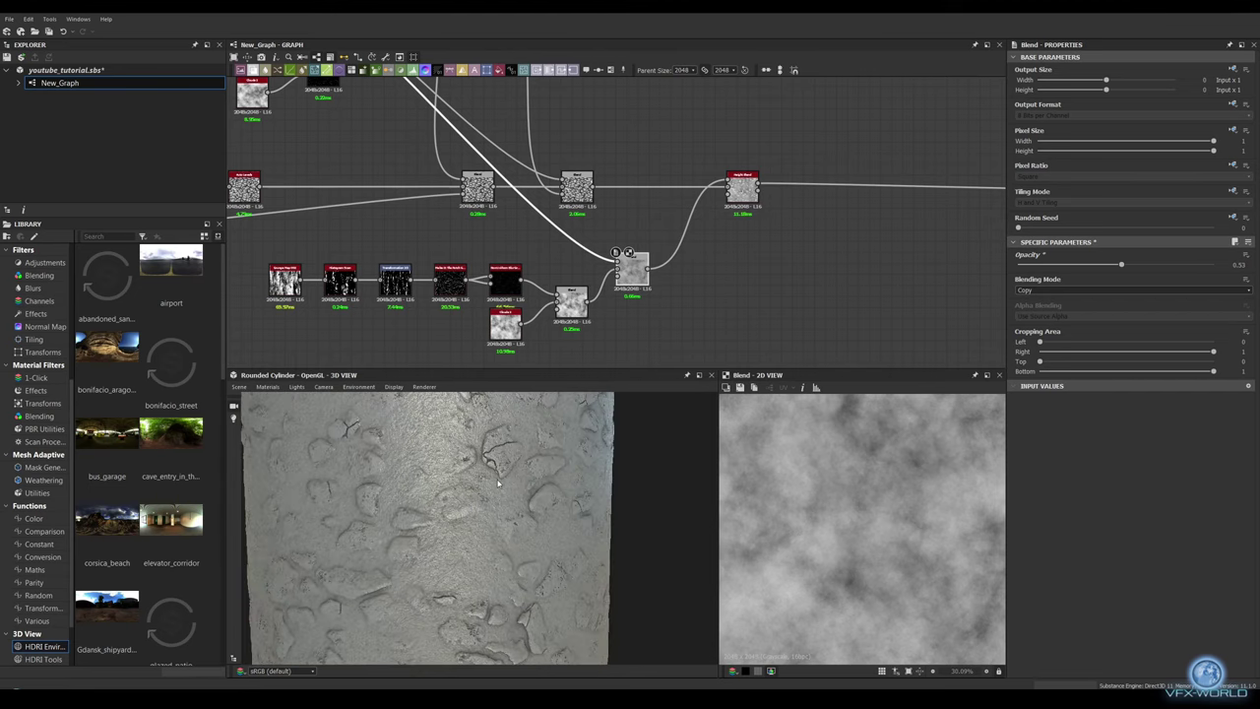
{"action": "left_click", "coordinate": [742, 187]}
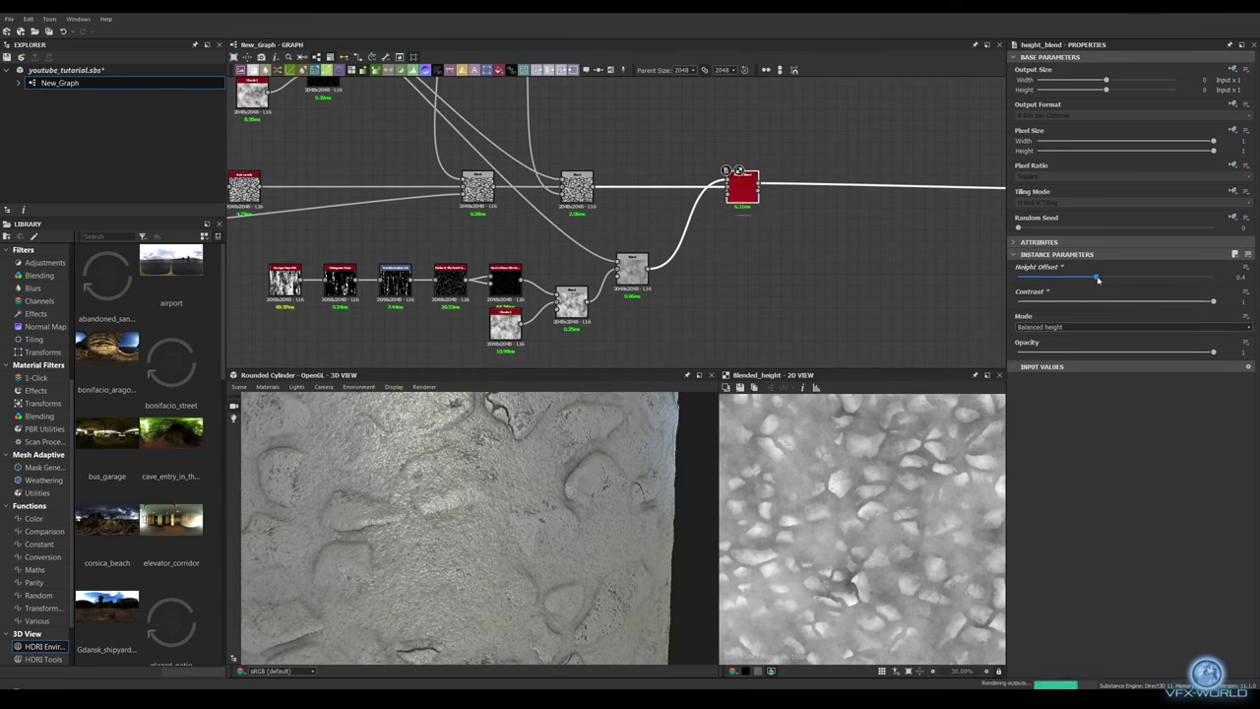
{"action": "left_click_drag", "start_coordinate": [1097, 280], "coordinate": [1077, 282]}
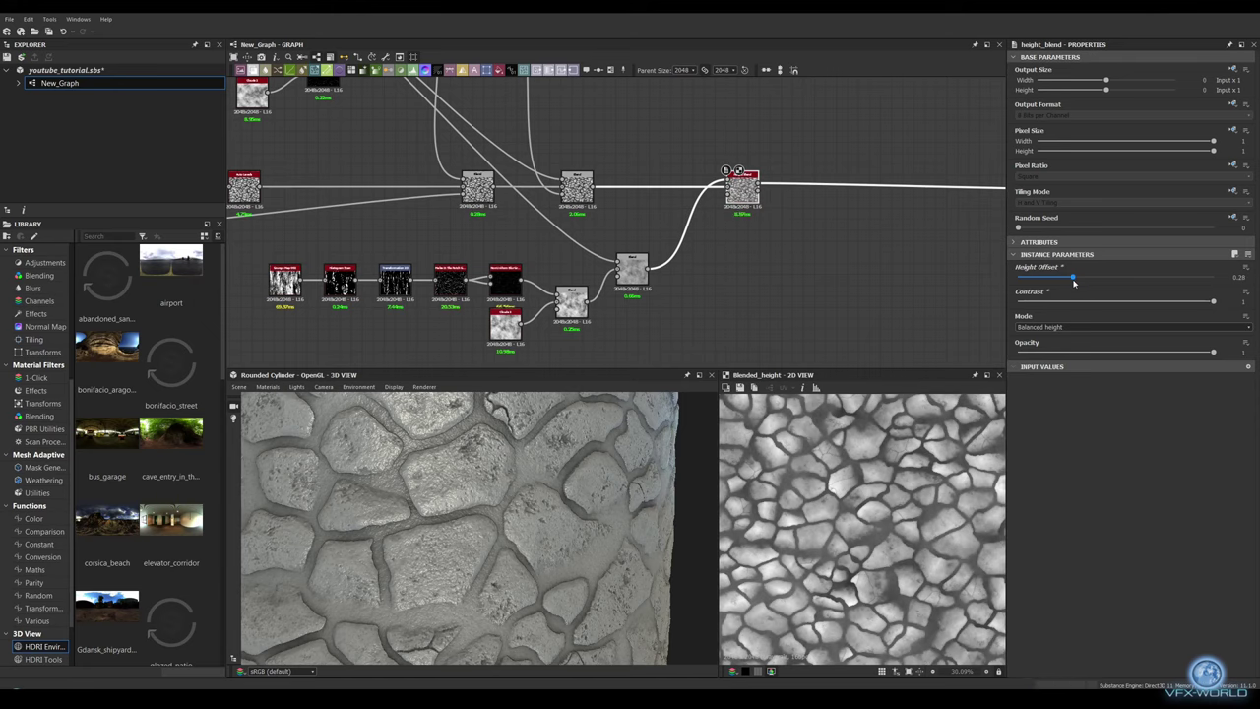
{"action": "middle_click_drag", "start_coordinate": [758, 185], "coordinate": [689, 190]}
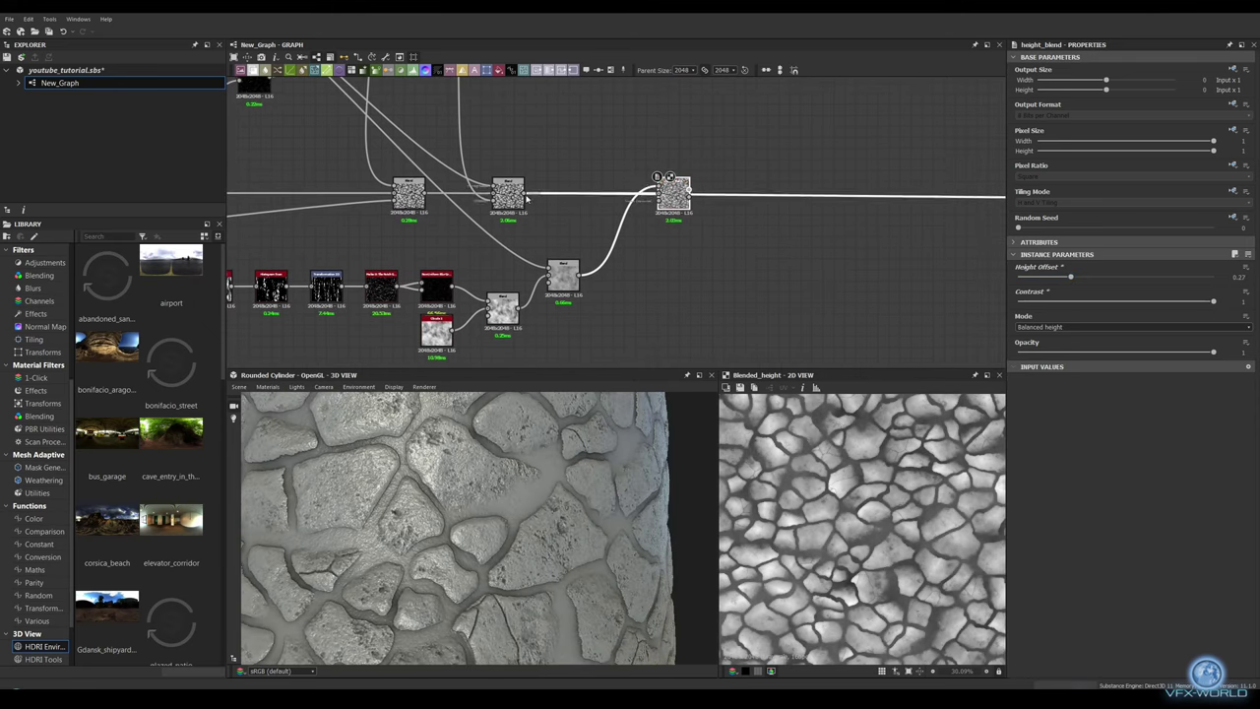
{"action": "scroll", "coordinate": [551, 224], "scroll_direction": "down", "scroll_amount": 2}
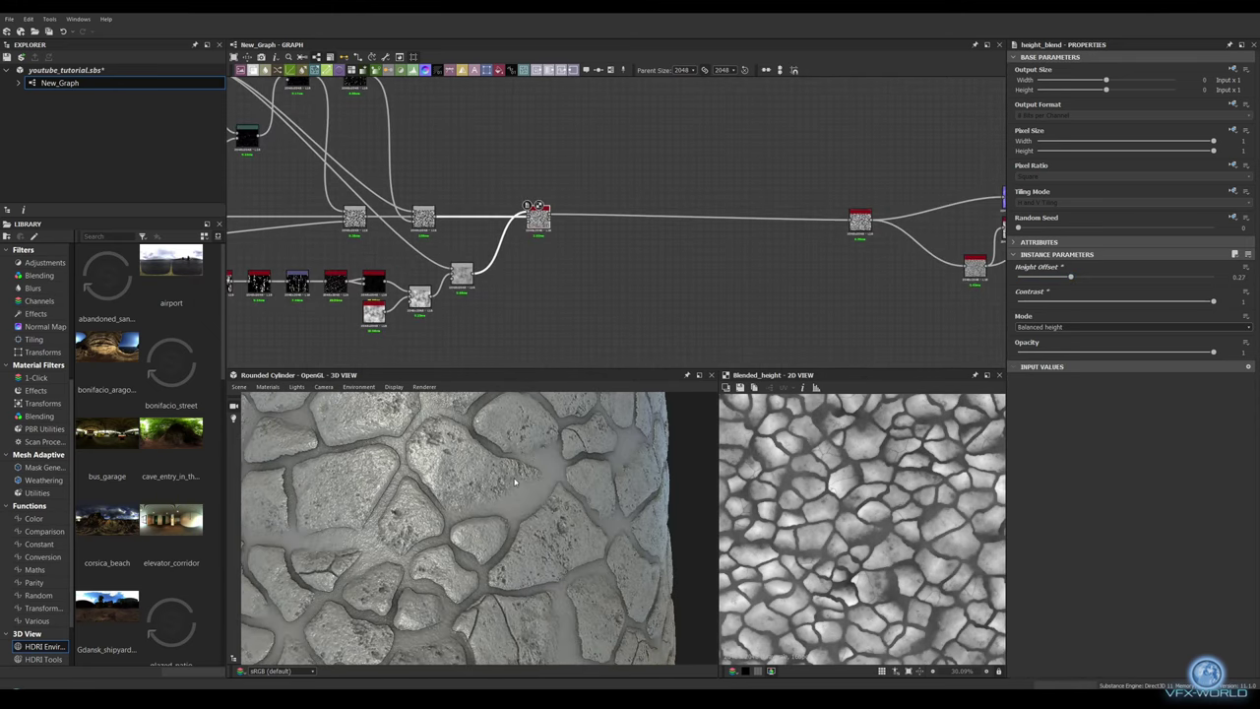
{"action": "scroll", "coordinate": [534, 286], "scroll_direction": "up", "scroll_amount": 3}
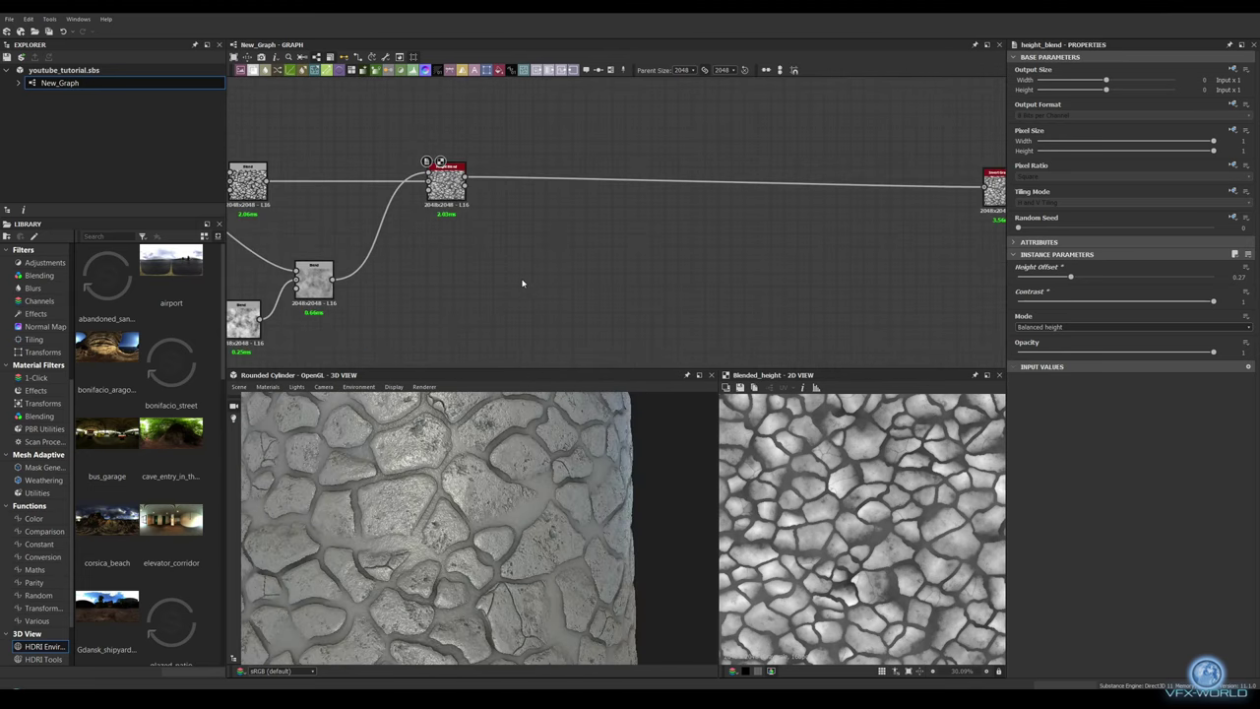
{"action": "middle_click_drag", "start_coordinate": [521, 284], "coordinate": [607, 233]}
Step: Add a Shadows node fed by the crack mask, lengthening the shadows and adjusting the light angle
{"action": "key", "text": "space"}
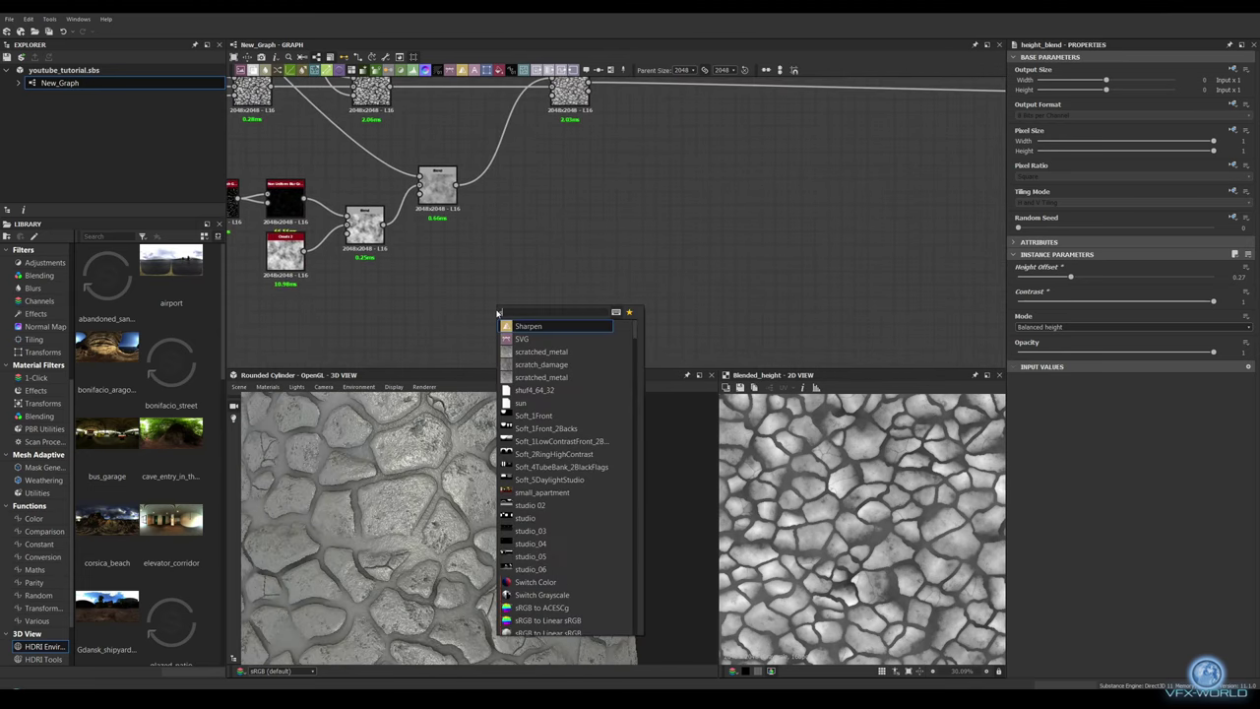
{"action": "type", "text": "sha"}
{"action": "key", "text": "Return"}
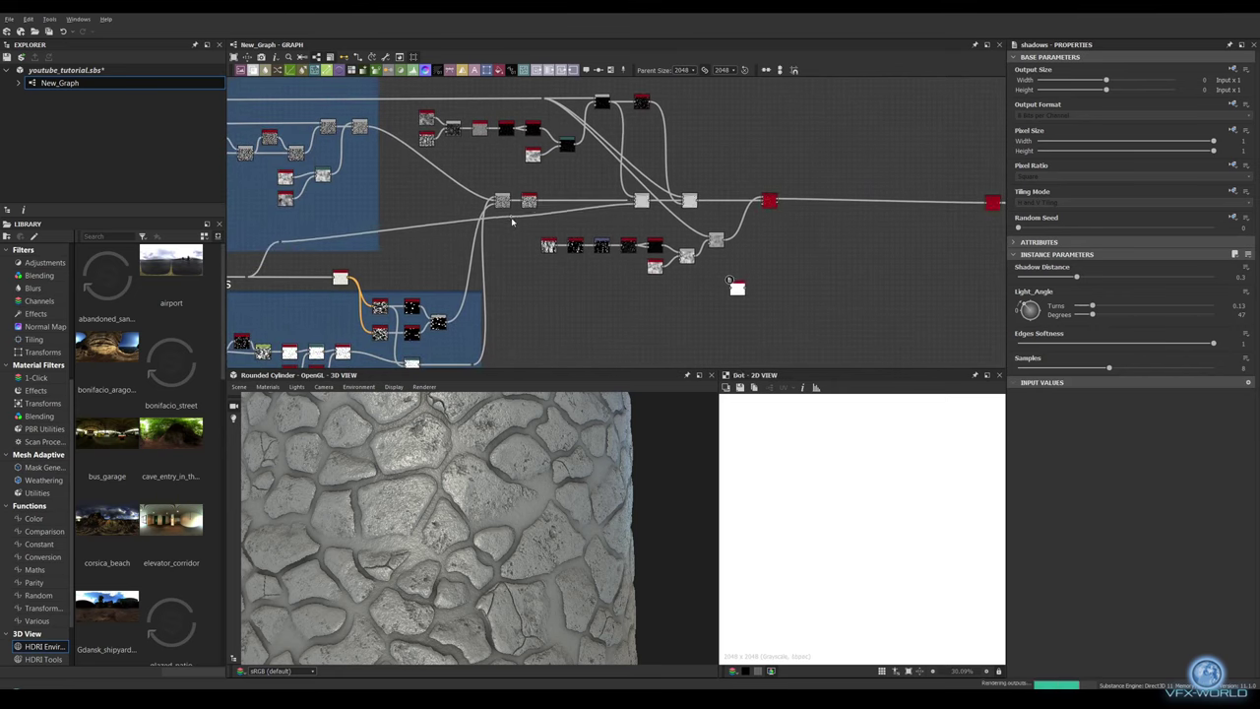
{"action": "right_click", "coordinate": [512, 222]}
{"action": "key", "text": "Escape"}
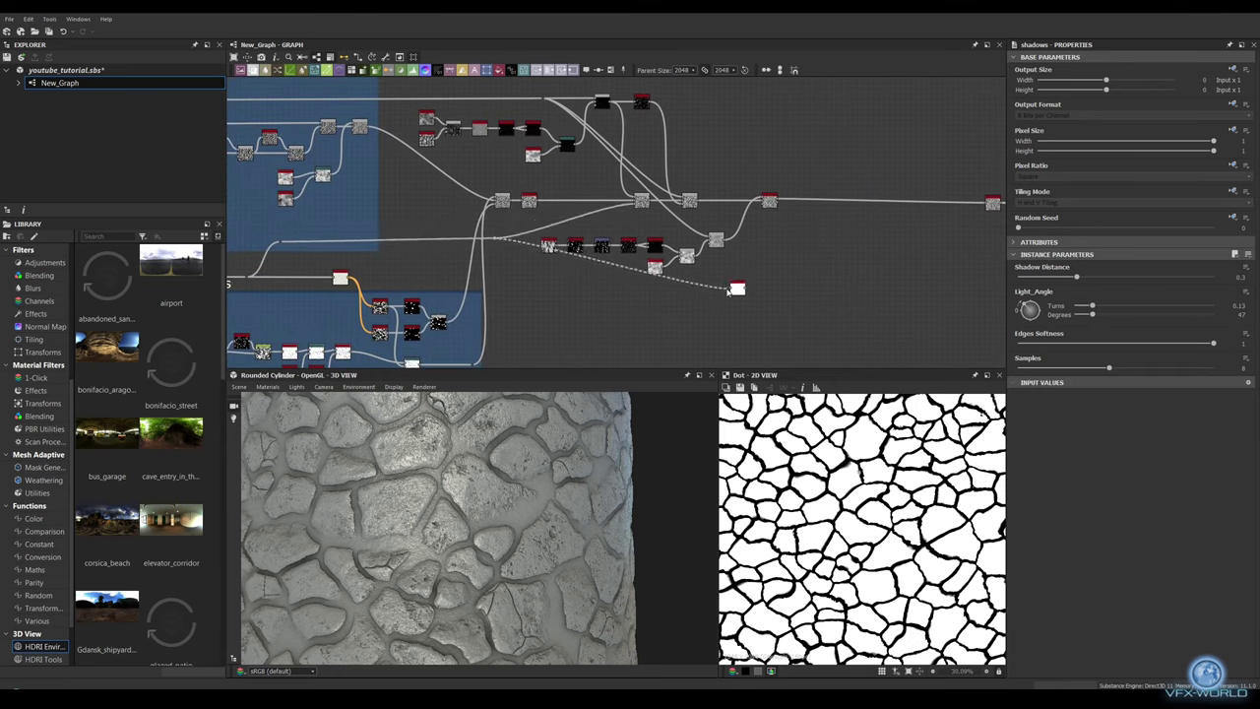
{"action": "left_click_drag", "start_coordinate": [729, 290], "coordinate": [655, 297]}
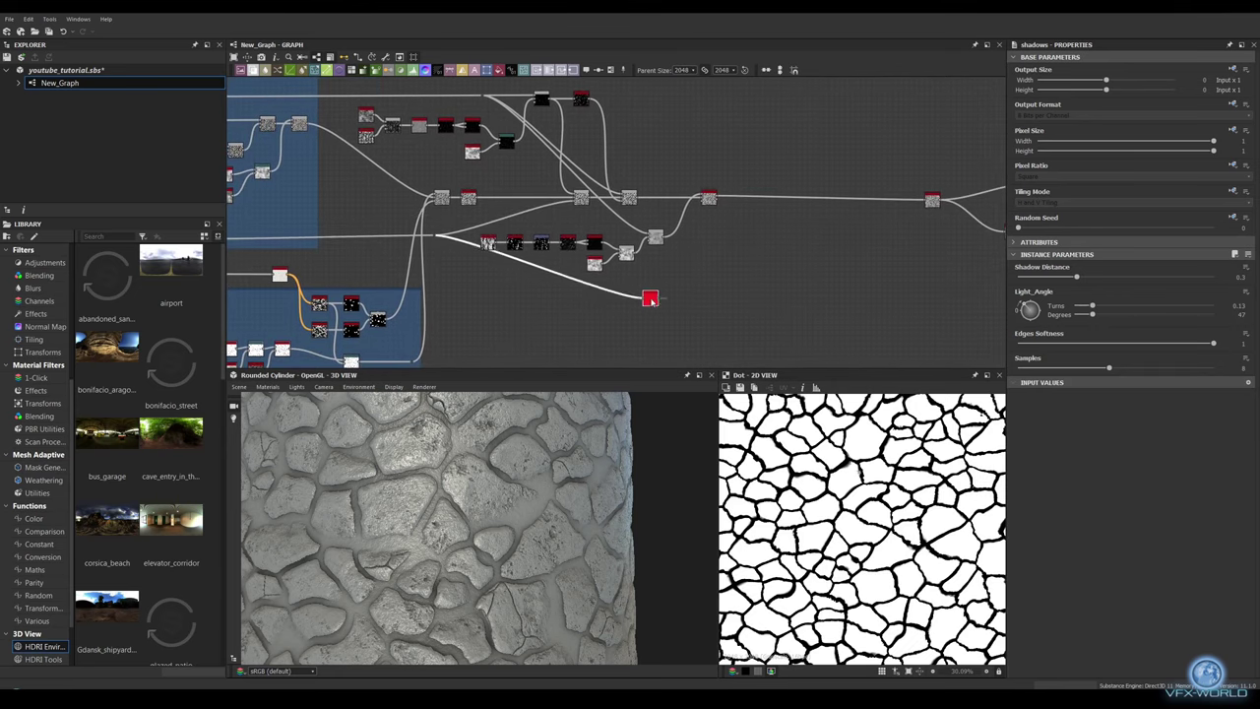
{"action": "scroll", "coordinate": [651, 301], "scroll_direction": "up", "scroll_amount": 5}
{"action": "double_click", "coordinate": [650, 290]}
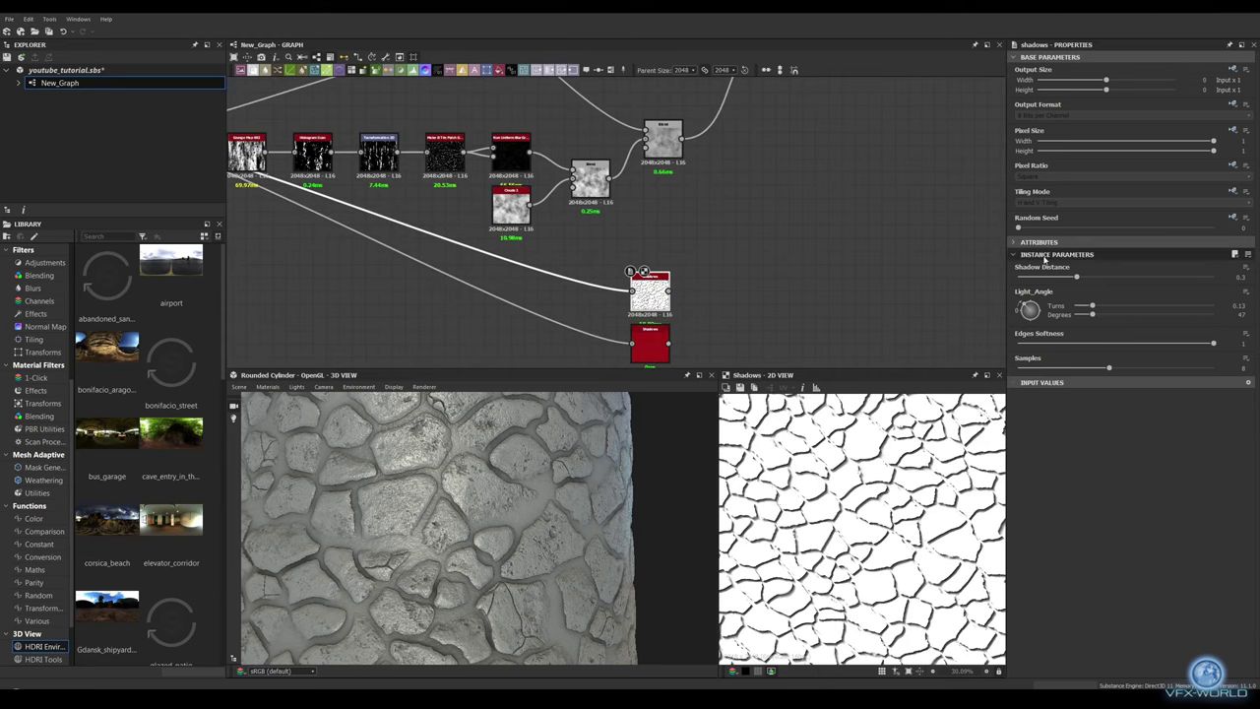
{"action": "left_click_drag", "start_coordinate": [1092, 278], "coordinate": [1182, 280]}
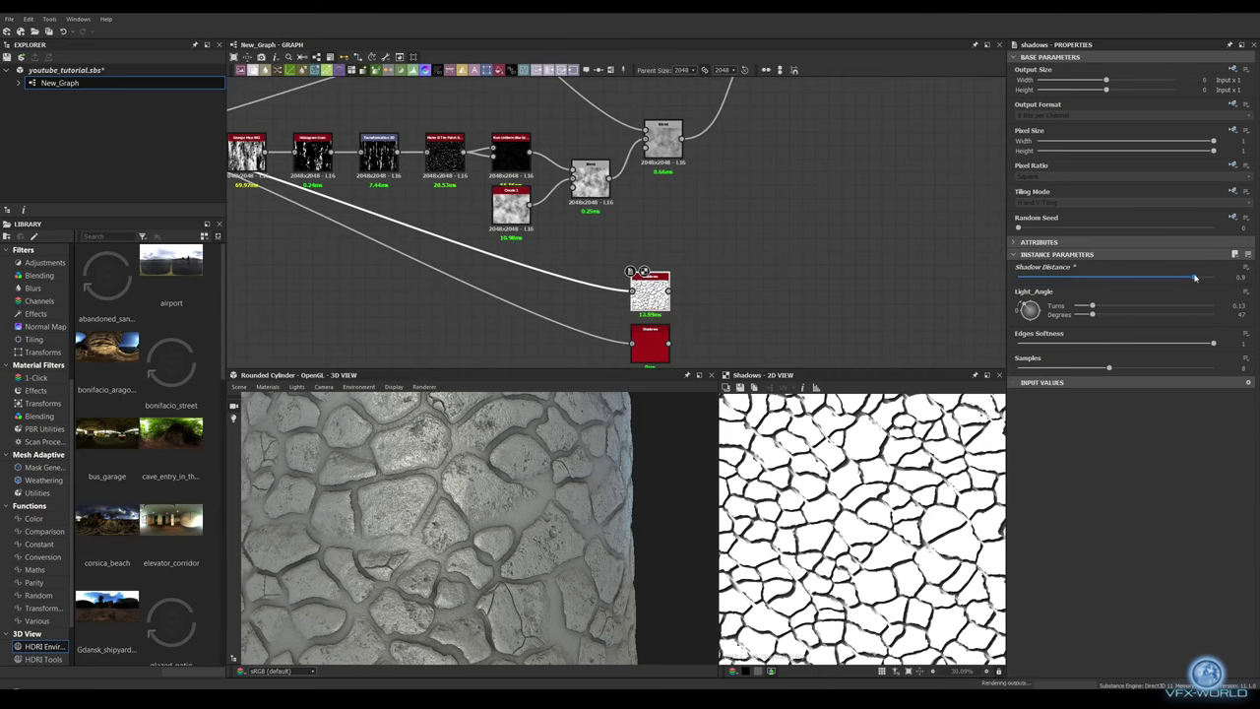
{"action": "left_click_drag", "start_coordinate": [1102, 315], "coordinate": [1161, 313]}
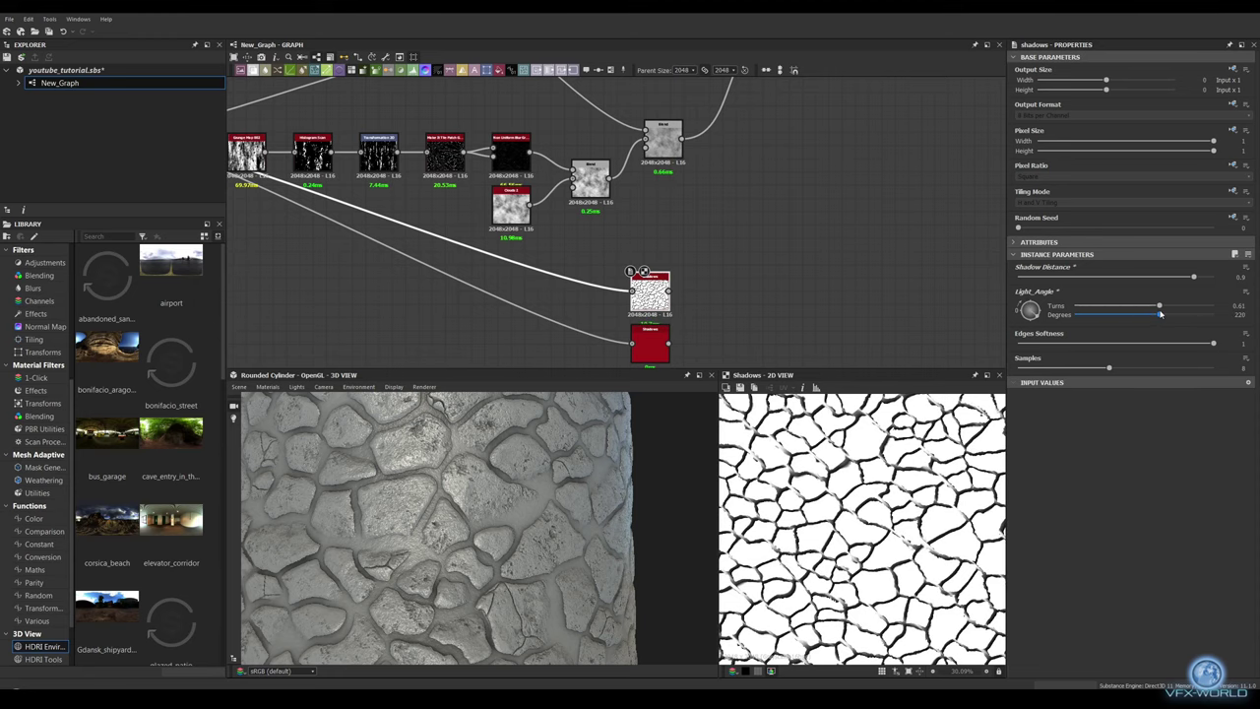
{"action": "left_click_drag", "start_coordinate": [1162, 313], "coordinate": [1153, 314]}
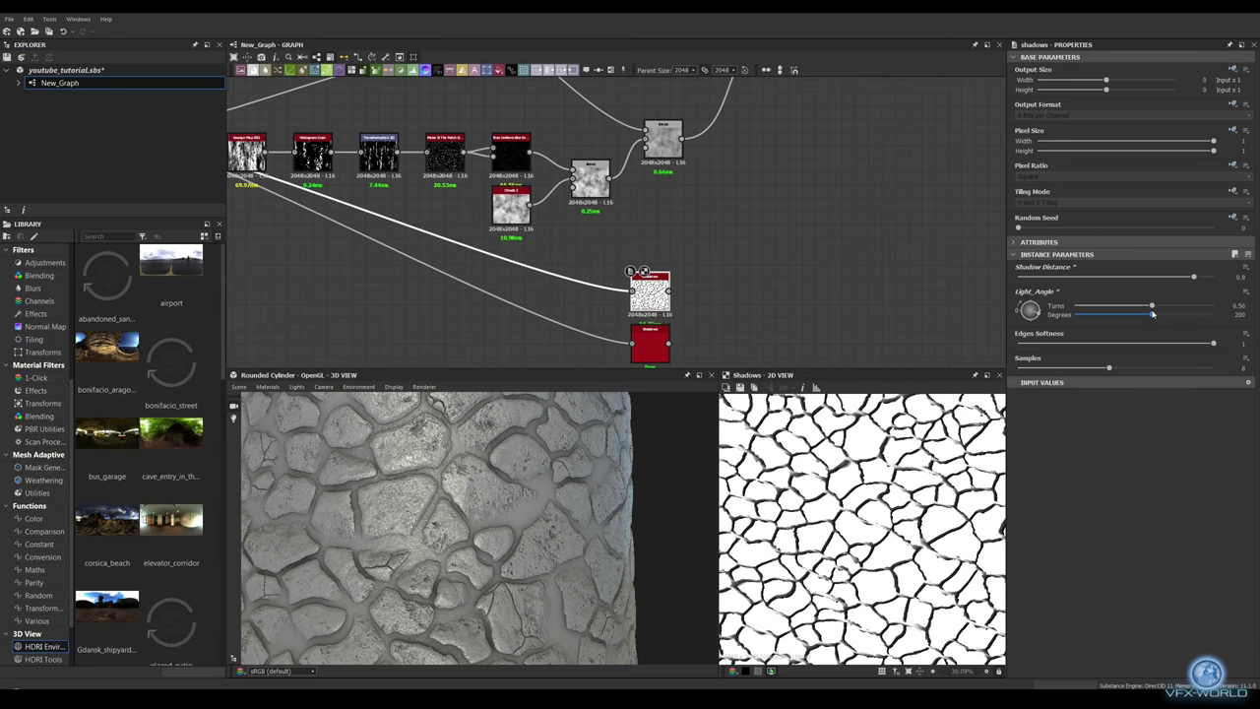
Step: Add a second Shadows pass at 128° with length 0.9, and blend both passes together
{"action": "left_click_drag", "start_coordinate": [1193, 276], "coordinate": [1076, 277]}
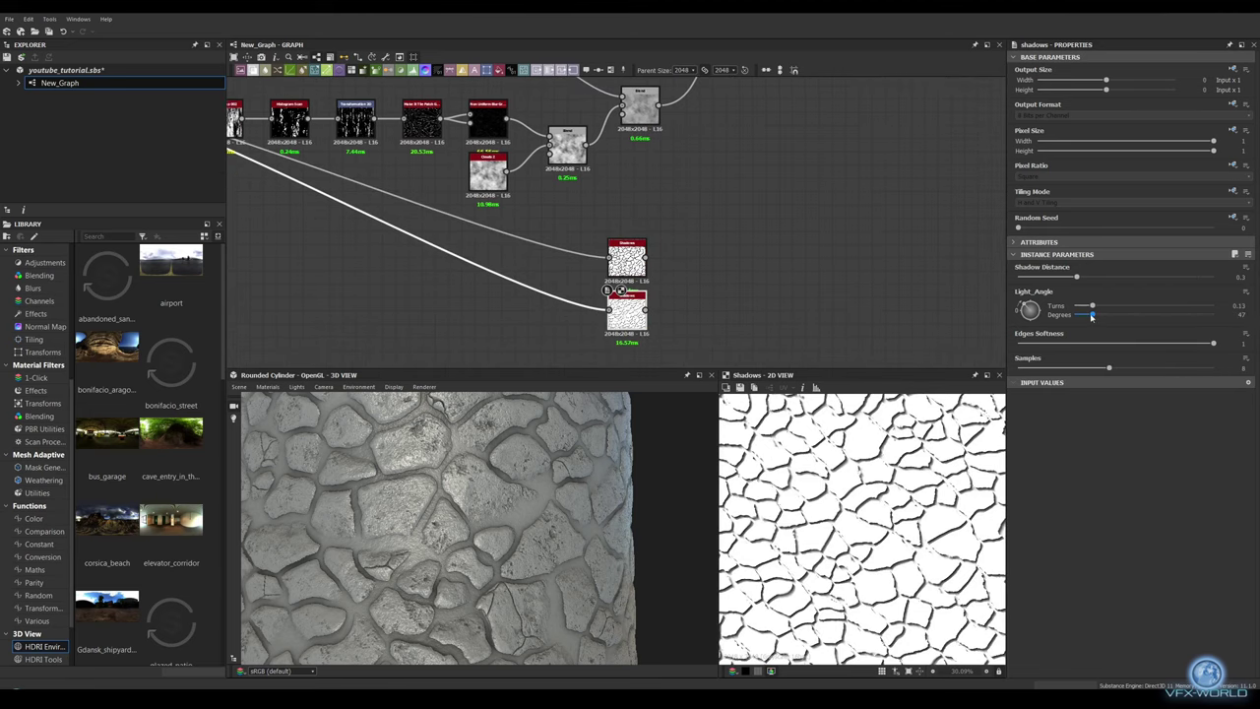
{"action": "left_click_drag", "start_coordinate": [1152, 314], "coordinate": [1125, 320]}
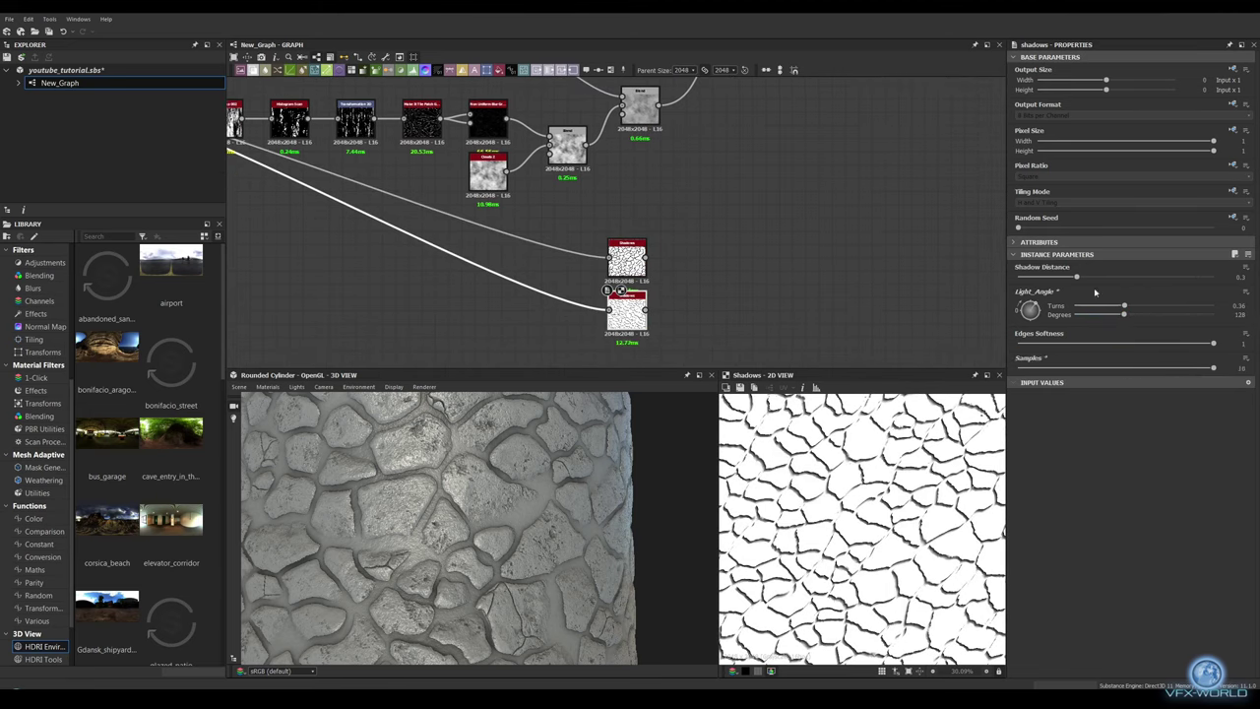
{"action": "left_click_drag", "start_coordinate": [1075, 277], "coordinate": [1193, 276]}
{"action": "scroll", "coordinate": [866, 521], "scroll_direction": "up", "scroll_amount": 4}
{"action": "key", "text": "space"}
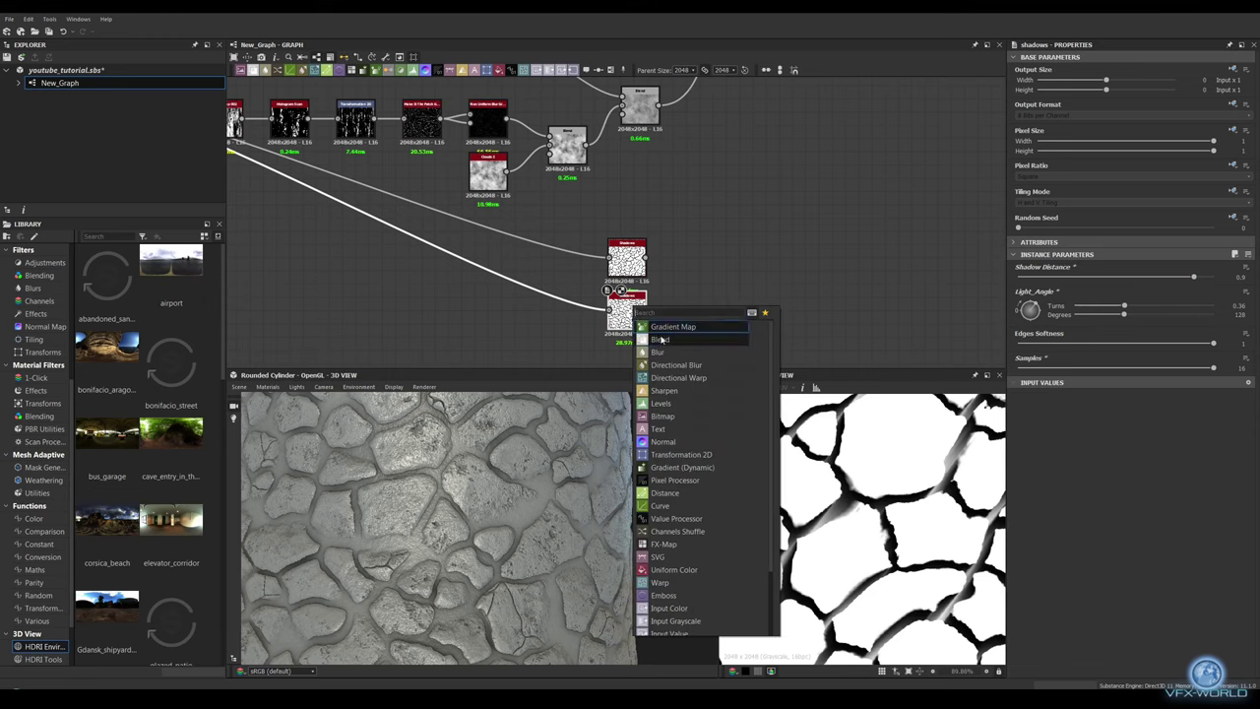
{"action": "left_click", "coordinate": [660, 339]}
Step: Mix a Clouds noise into the shadows through a Blend at 0.53 opacity
{"action": "scroll", "coordinate": [866, 521], "scroll_direction": "down", "scroll_amount": 3}
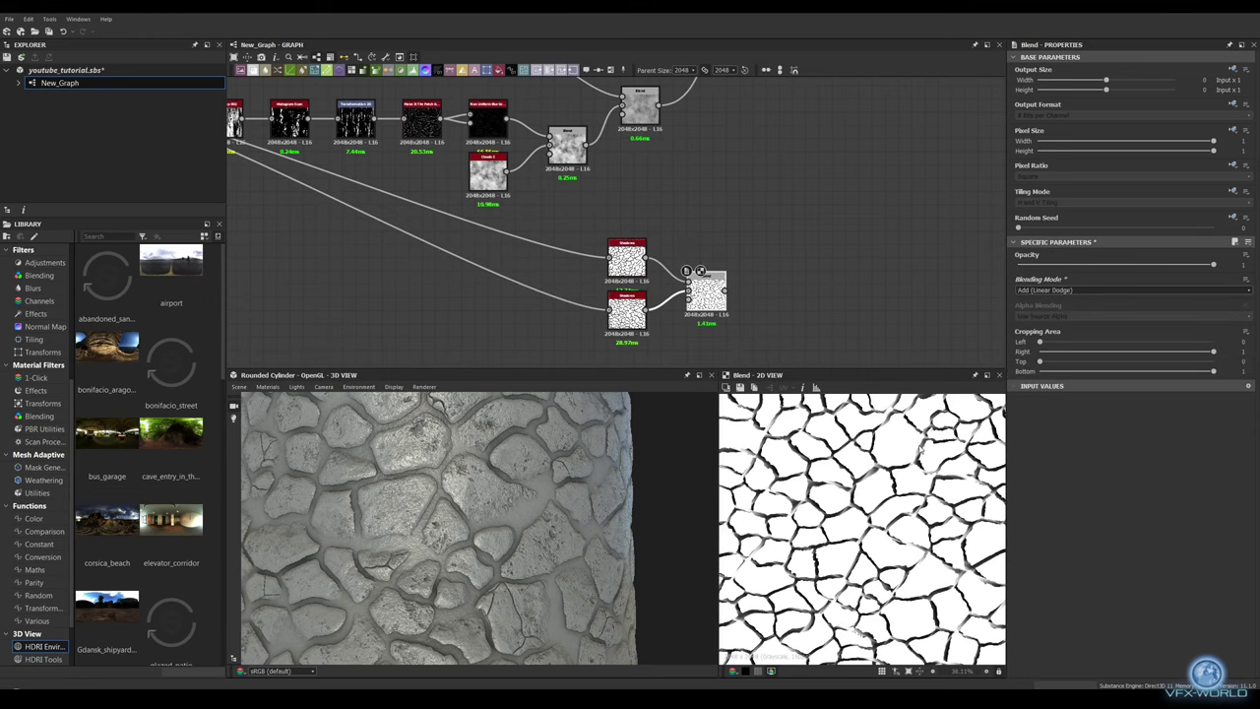
{"action": "mouse_move", "coordinate": [840, 262]}
{"action": "middle_mouse_down"}
{"action": "mouse_move", "coordinate": [779, 249]}
{"action": "mouse_move", "coordinate": [719, 282]}
{"action": "mouse_move", "coordinate": [571, 285]}
{"action": "middle_mouse_up"}
{"action": "key", "text": "space"}
{"action": "type", "text": "clouds"}
{"action": "key", "text": "Return"}
{"action": "key", "text": "space"}
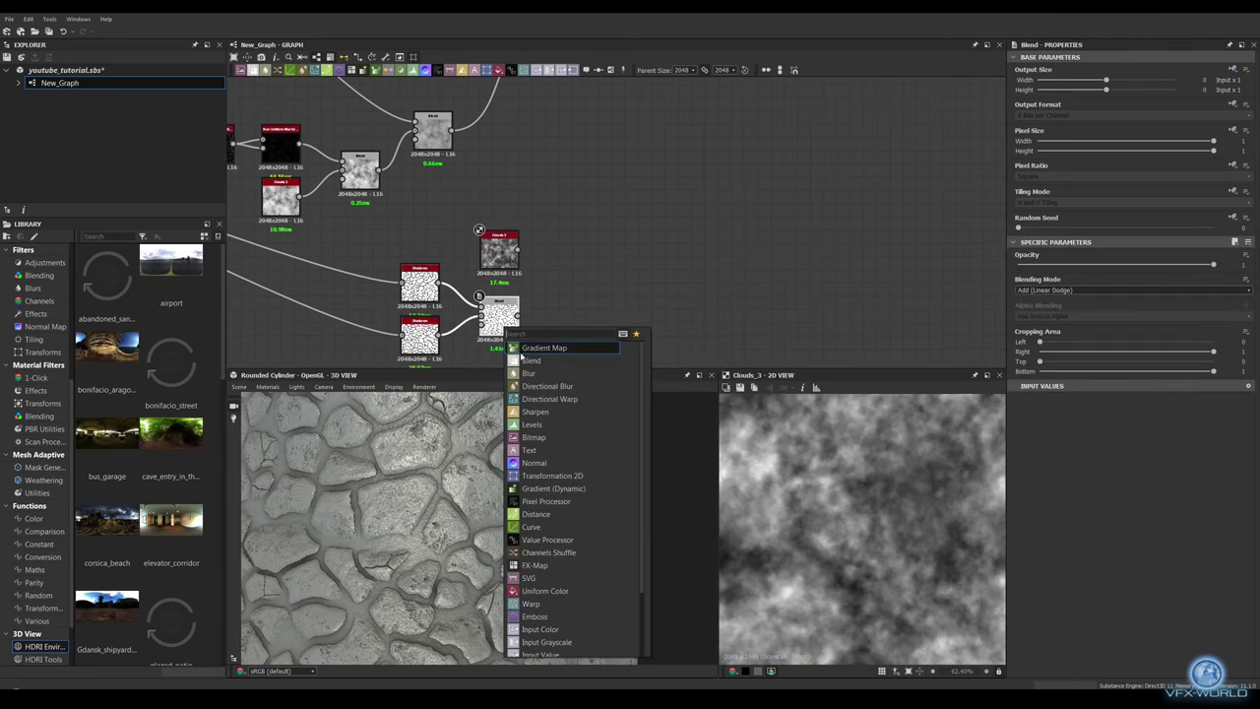
{"action": "type", "text": "blend"}
{"action": "key", "text": "Return"}
{"action": "left_click_drag", "start_coordinate": [1168, 266], "coordinate": [1120, 265]}
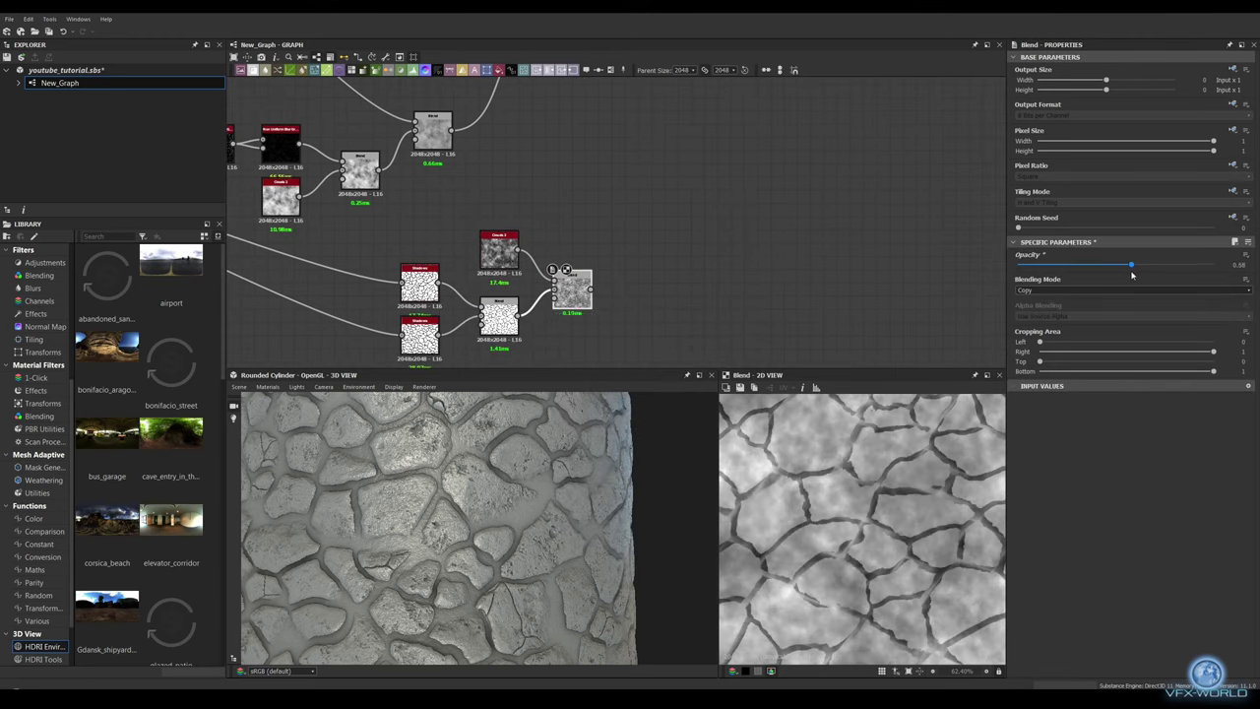
Step: Soften the result with a Non-Uniform Blur at intensity about 1
{"action": "scroll", "coordinate": [862, 529], "scroll_direction": "down", "scroll_amount": 5}
{"action": "middle_click_drag", "start_coordinate": [614, 289], "coordinate": [551, 285]}
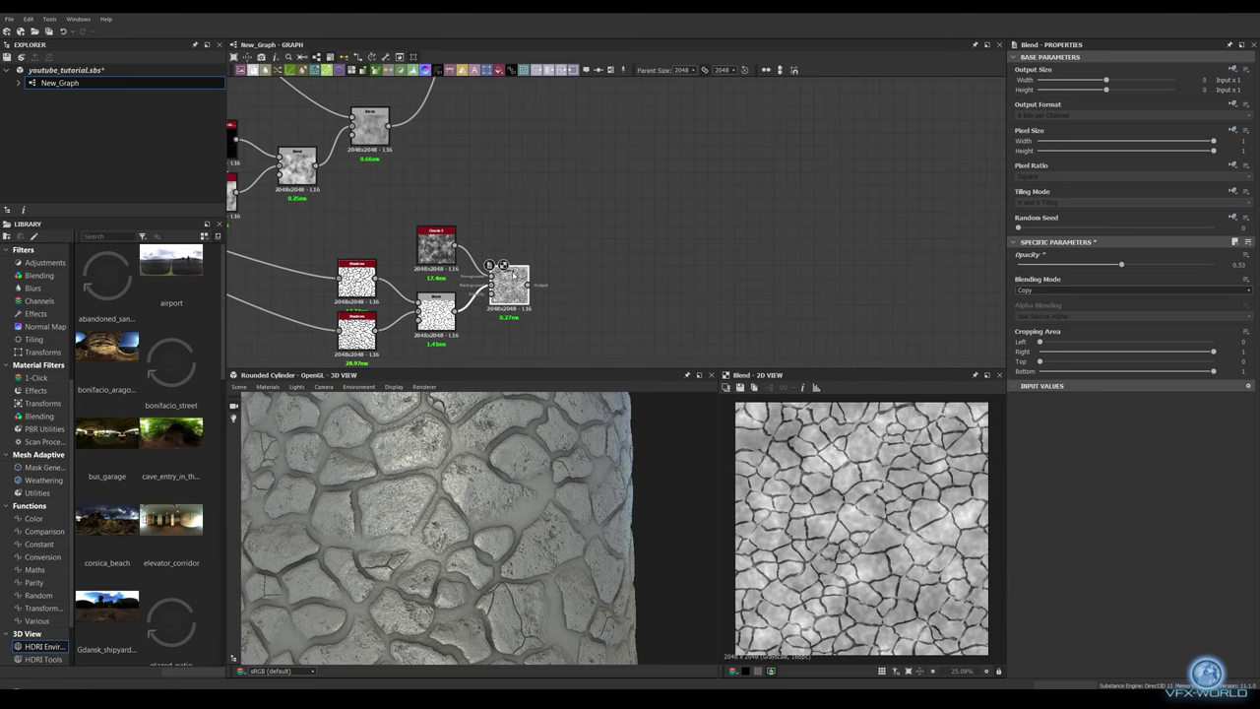
{"action": "key", "text": "space"}
{"action": "type", "text": "non uniform"}
{"action": "key", "text": "Return"}
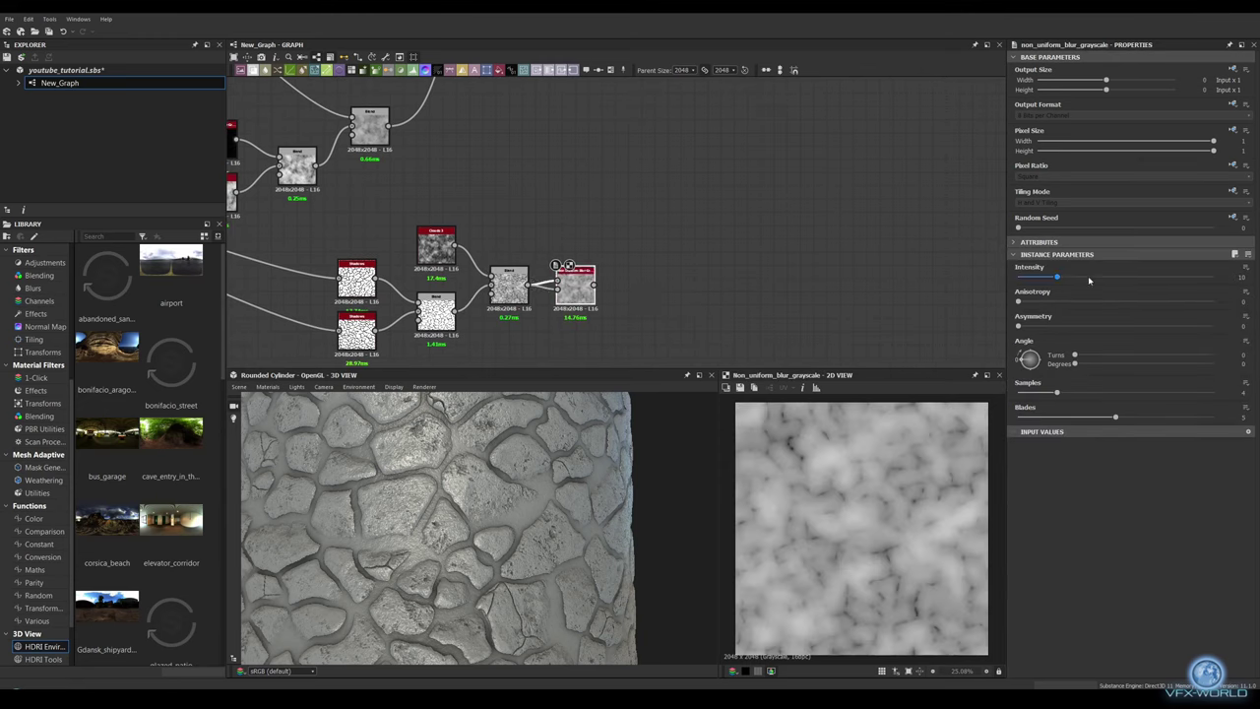
{"action": "left_click_drag", "start_coordinate": [1088, 279], "coordinate": [1021, 281]}
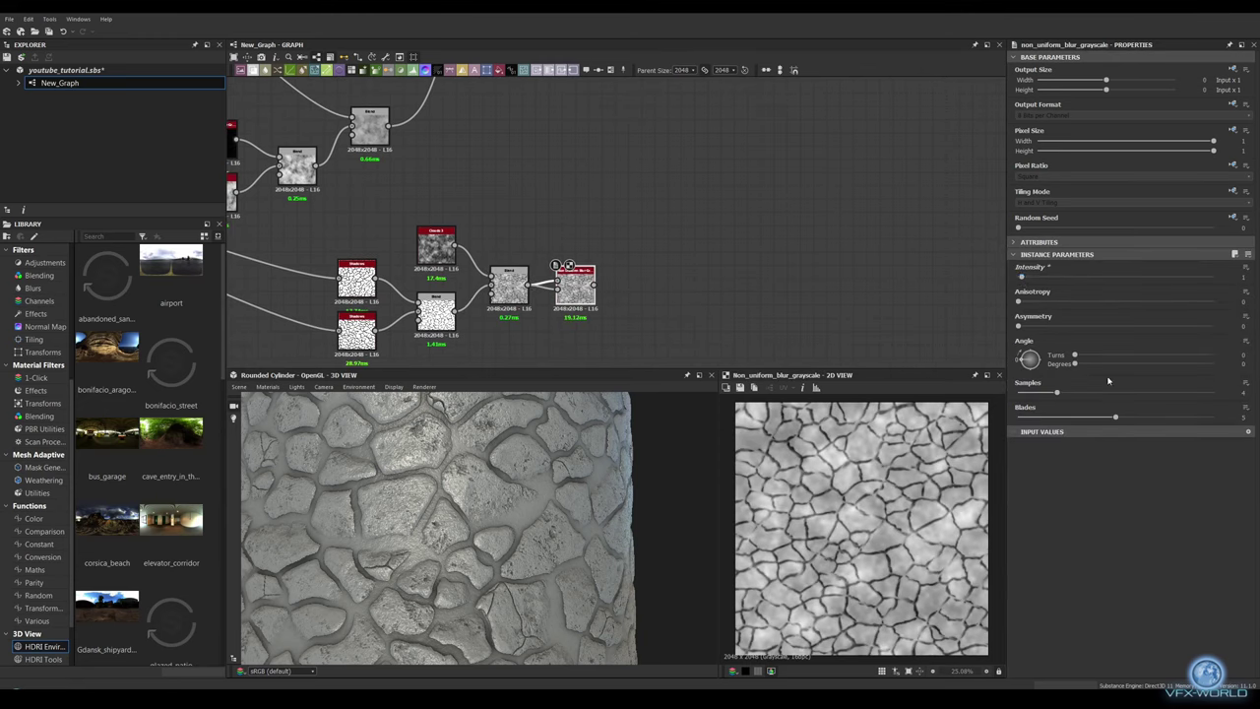
Step: Blend the blurred shadow detail into the height chain at 0.22 opacity
{"action": "scroll", "coordinate": [739, 208], "scroll_direction": "down", "scroll_amount": 1}
{"action": "scroll", "coordinate": [646, 180], "scroll_direction": "down", "scroll_amount": 1}
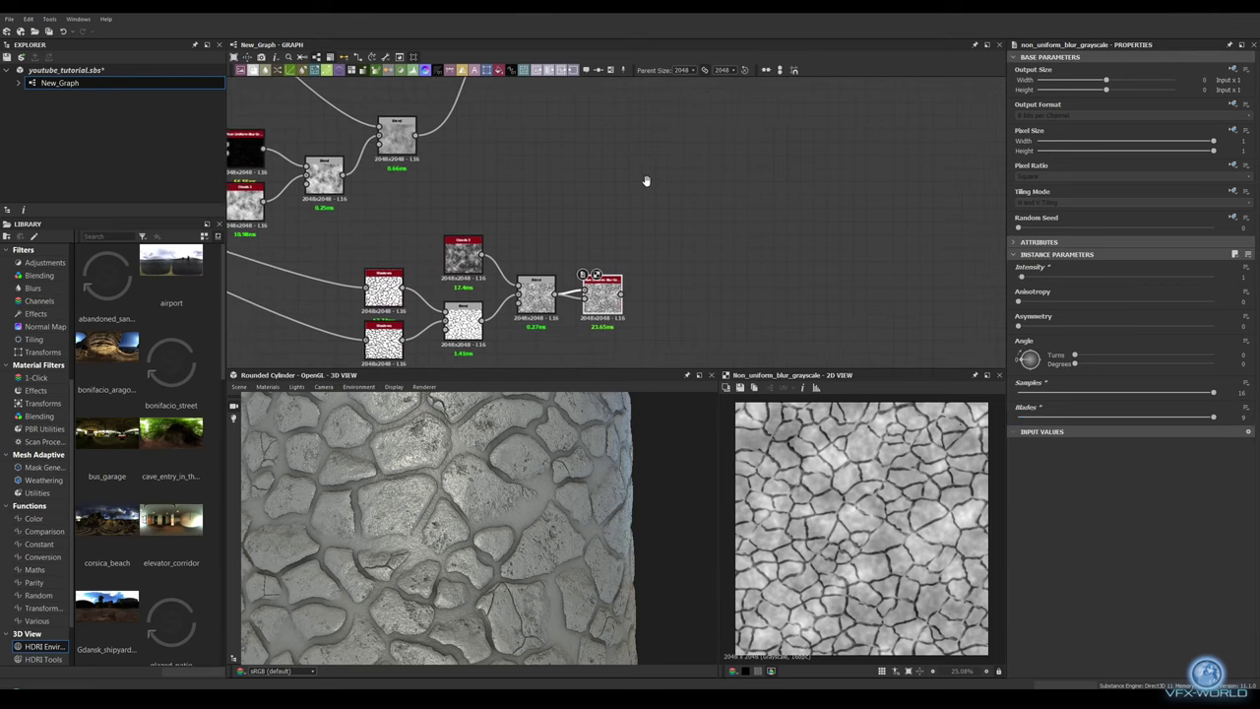
{"action": "scroll", "coordinate": [641, 188], "scroll_direction": "down", "scroll_amount": 1}
{"action": "scroll", "coordinate": [654, 231], "scroll_direction": "down", "scroll_amount": 1}
{"action": "middle_click_drag", "start_coordinate": [655, 231], "coordinate": [599, 236]}
{"action": "key", "text": "space"}
{"action": "type", "text": "blend"}
{"action": "key", "text": "Return"}
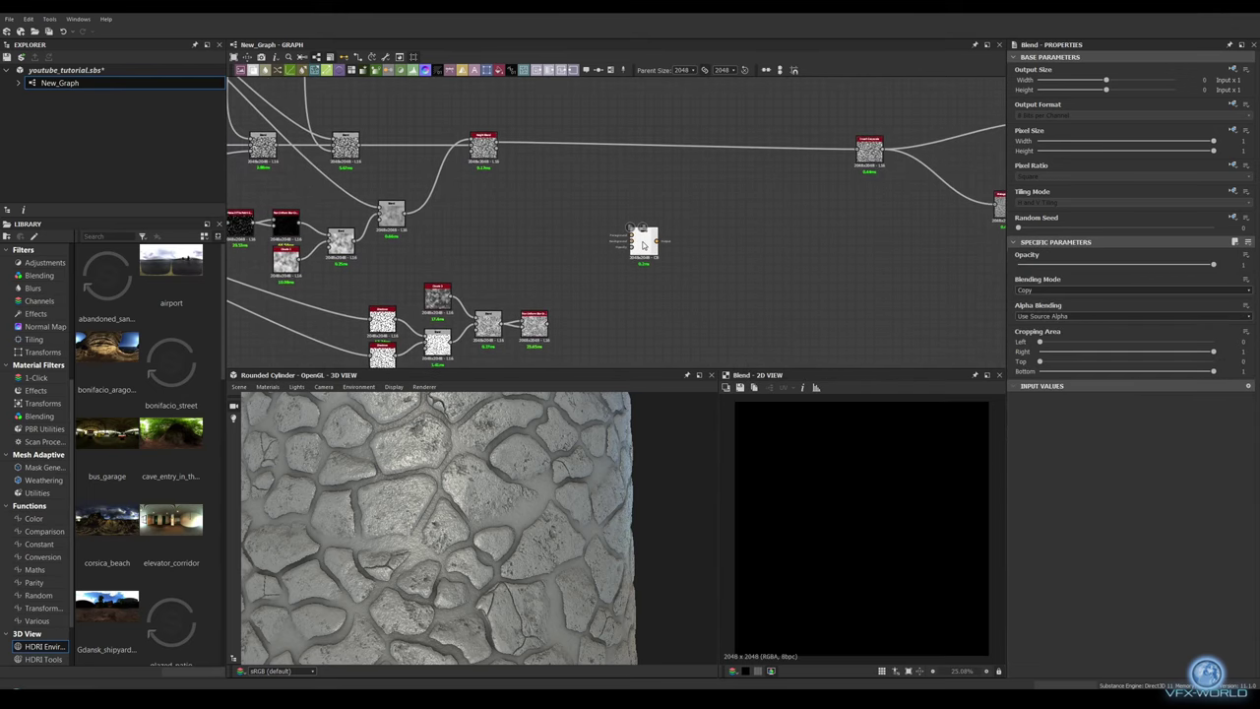
{"action": "left_click_drag", "start_coordinate": [548, 324], "coordinate": [629, 236]}
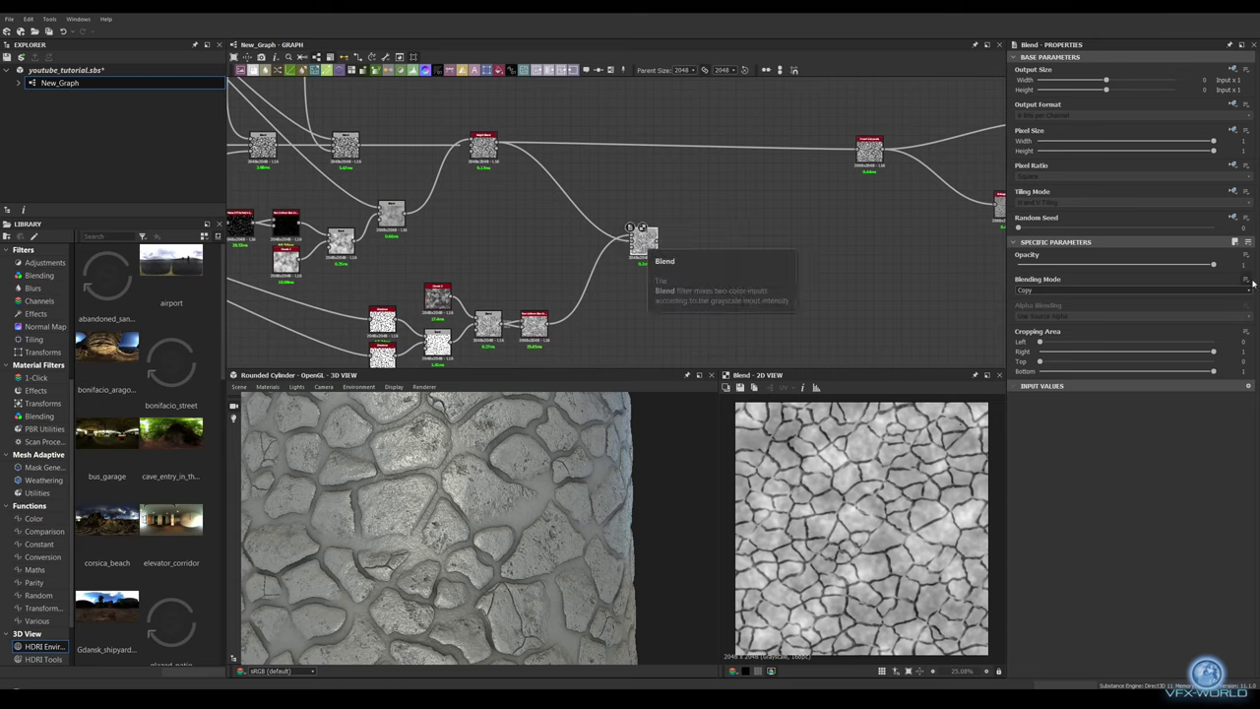
{"action": "left_click_drag", "start_coordinate": [1212, 264], "coordinate": [1058, 265]}
Step: Zoom the 3D view in on the cracked stones and preview the crack mask in 2D
{"action": "scroll", "coordinate": [848, 478], "scroll_direction": "up", "scroll_amount": 5}
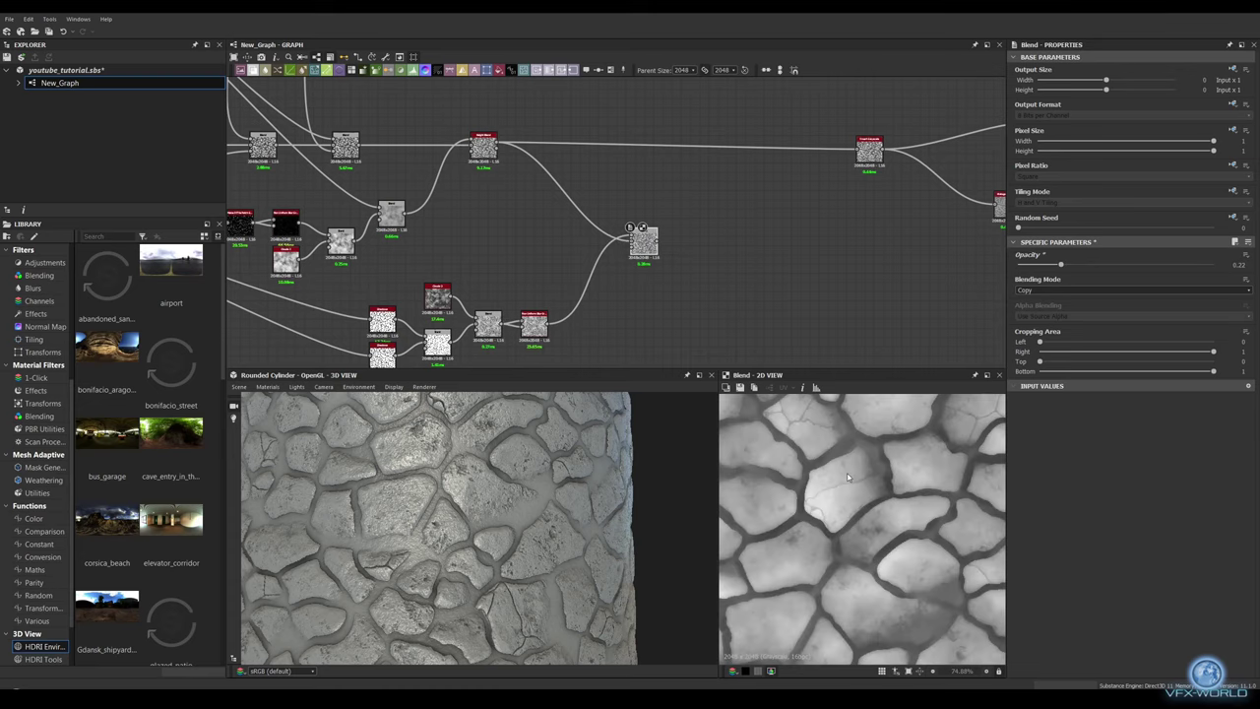
{"action": "scroll", "coordinate": [433, 522], "scroll_direction": "up", "scroll_amount": 5}
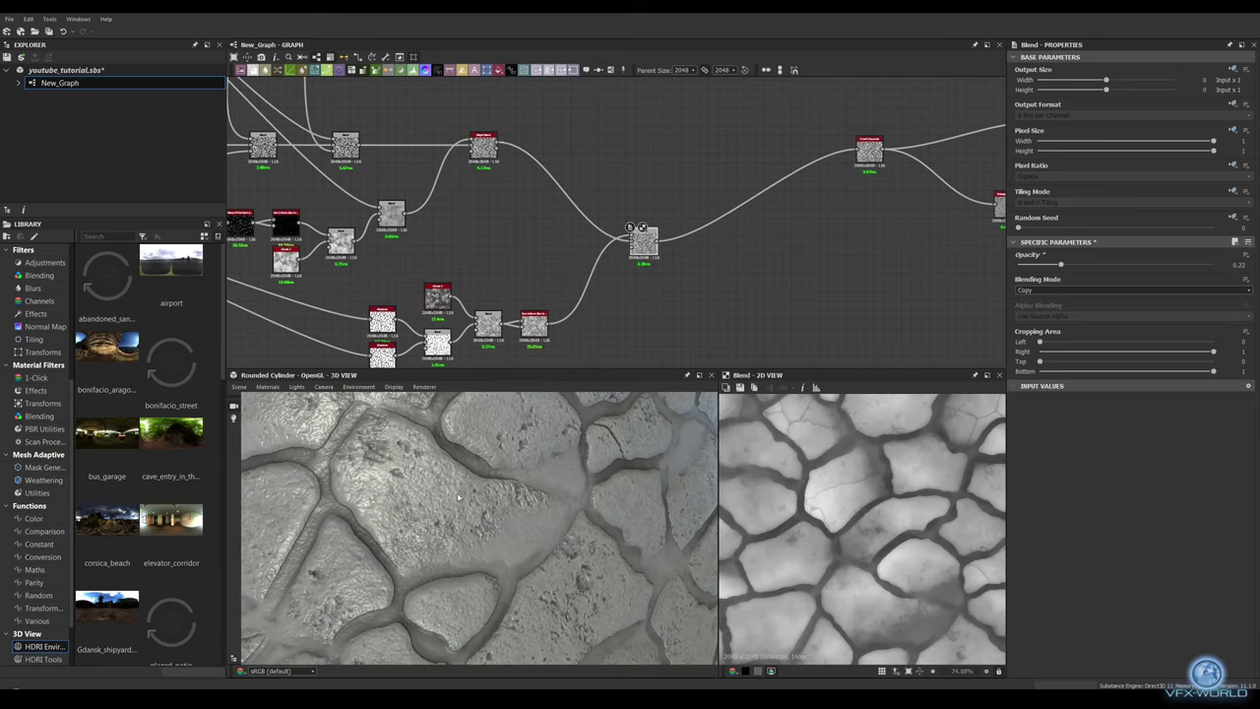
{"action": "middle_click_drag", "start_coordinate": [349, 295], "coordinate": [501, 296]}
{"action": "double_click", "coordinate": [526, 296]}
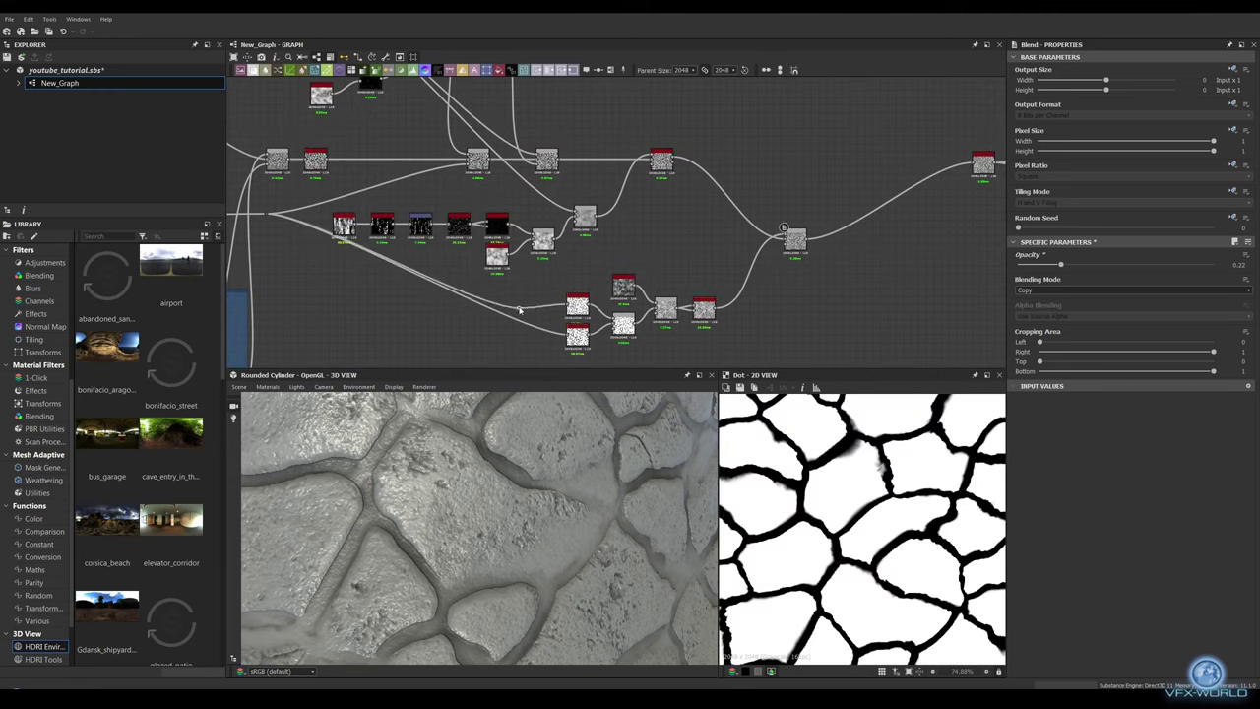
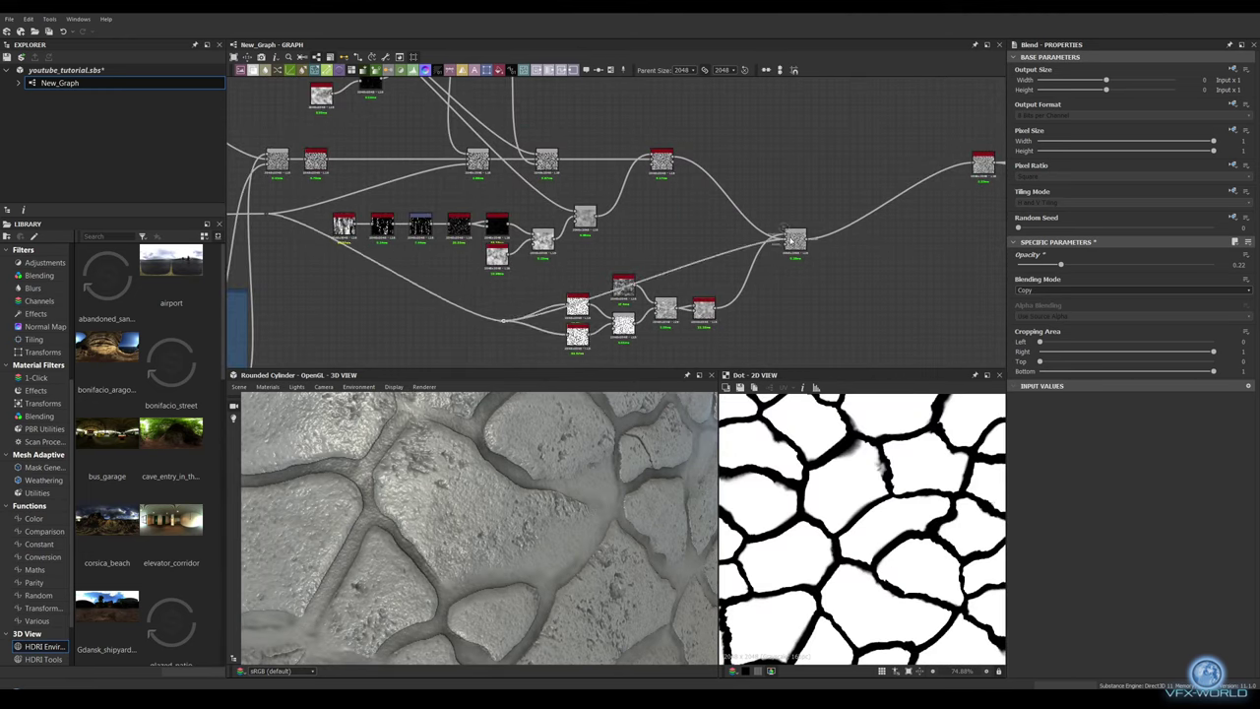
Step: Insert an Invert Grayscale node off the Blend input, then delete it again
{"action": "left_click_drag", "start_coordinate": [788, 236], "coordinate": [705, 285]}
{"action": "left_click", "coordinate": [751, 339]}
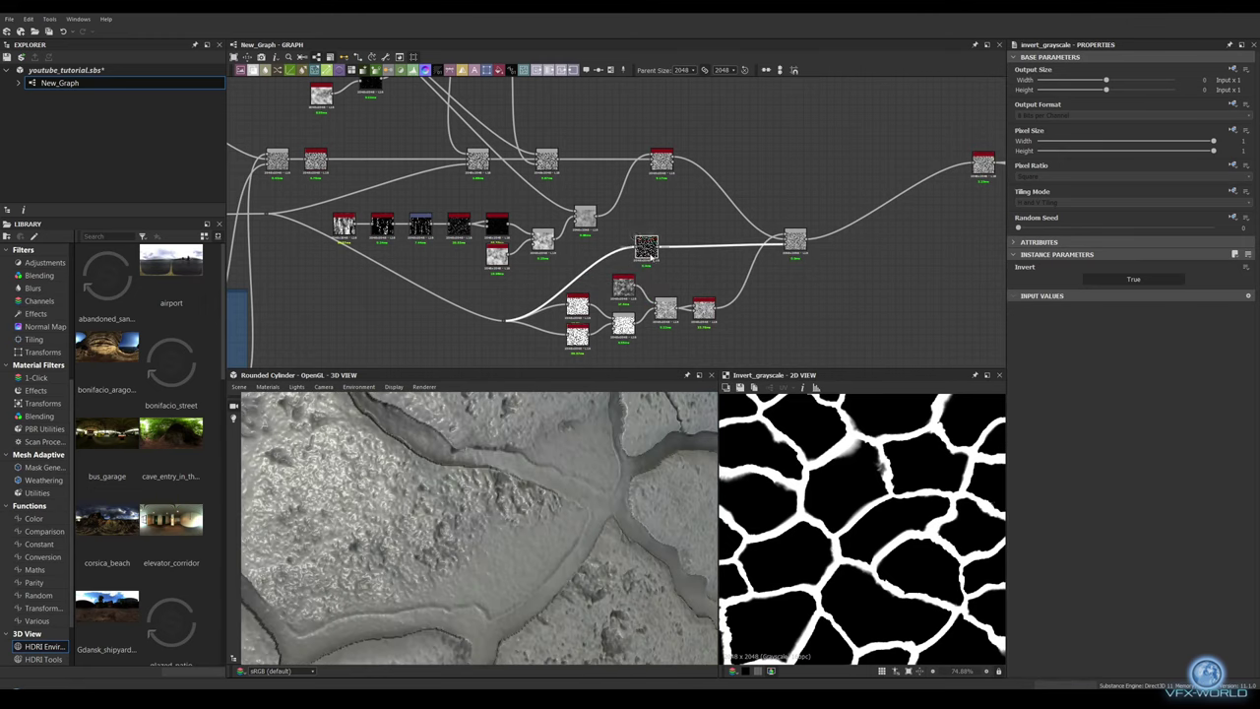
{"action": "key", "text": "Delete"}
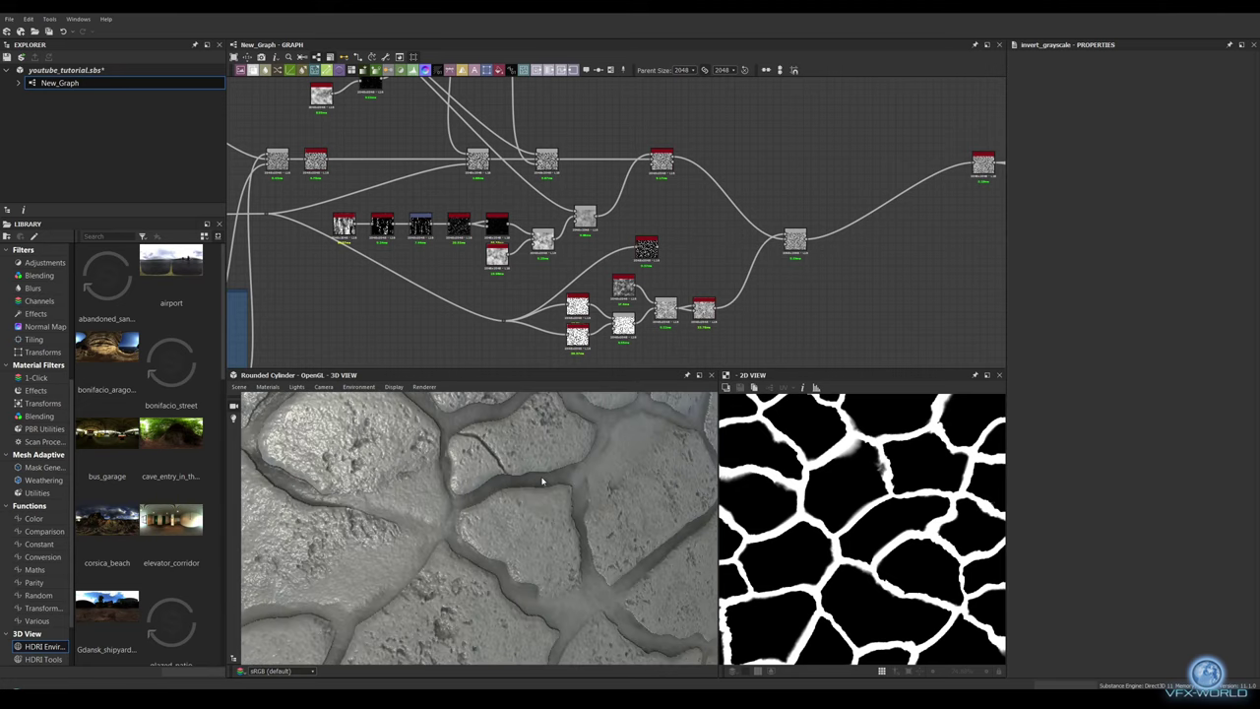
Step: Reroute the middle node's output into the right-hand node and nudge a node upward
{"action": "middle_click_drag", "start_coordinate": [976, 161], "coordinate": [815, 184]}
{"action": "left_click_drag", "start_coordinate": [663, 255], "coordinate": [813, 185]}
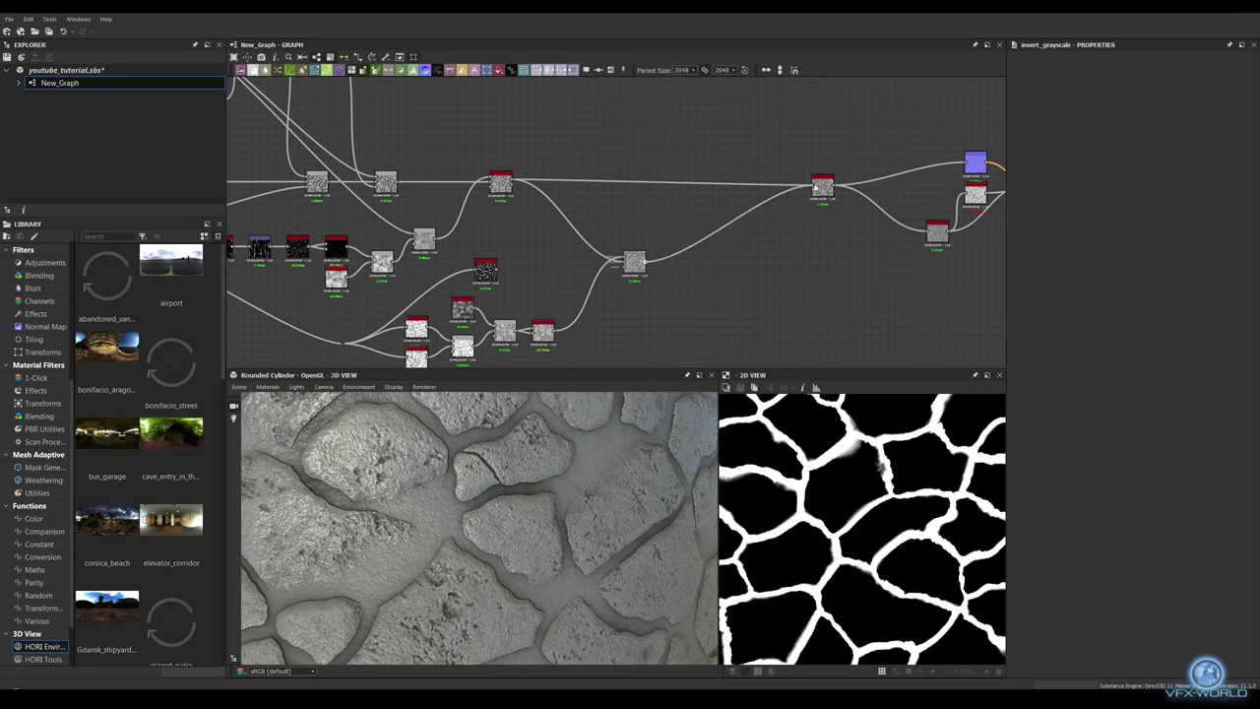
{"action": "left_click_drag", "start_coordinate": [520, 416], "coordinate": [473, 433]}
{"action": "mouse_move", "coordinate": [731, 292]}
{"action": "middle_mouse_down"}
{"action": "mouse_move", "coordinate": [608, 308]}
{"action": "mouse_move", "coordinate": [540, 240]}
{"action": "mouse_move", "coordinate": [572, 165]}
{"action": "middle_mouse_up"}
{"action": "left_click_drag", "start_coordinate": [584, 237], "coordinate": [571, 187]}
Step: Add a Gaussian Spots 2 node with a new seed and higher scale and disorder
{"action": "middle_click_drag", "start_coordinate": [479, 118], "coordinate": [499, 212]}
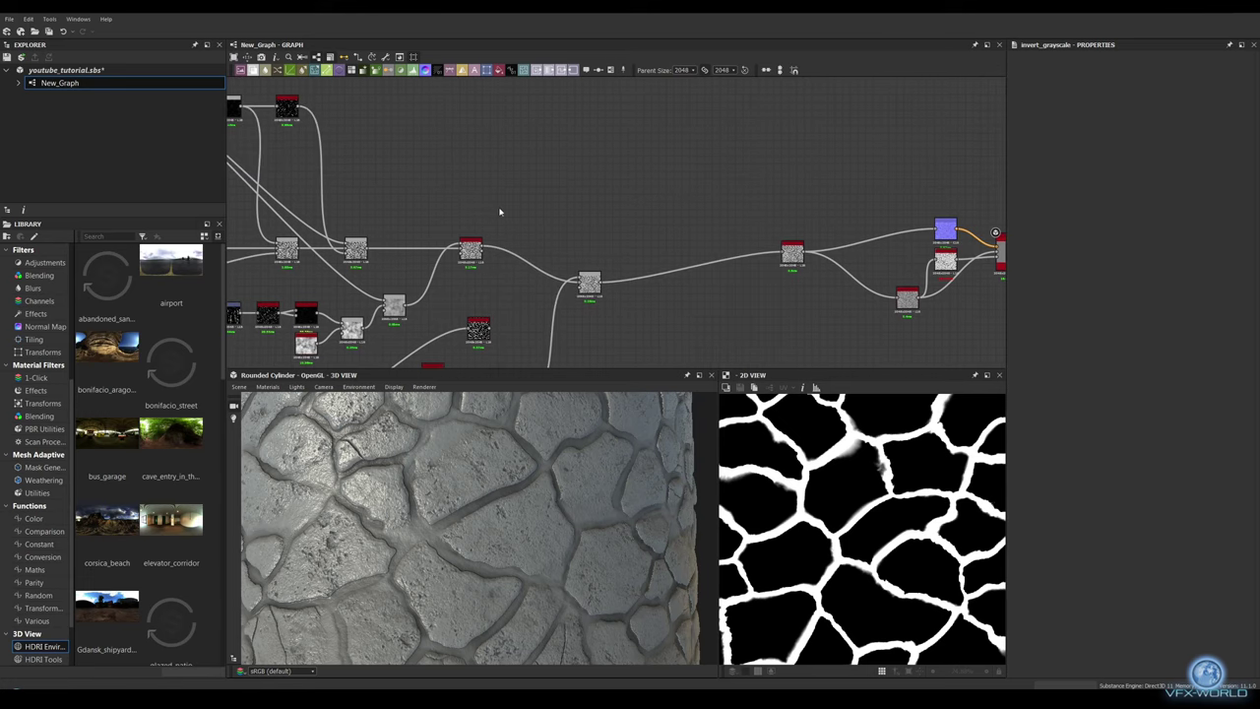
{"action": "key", "text": "space"}
{"action": "type", "text": "ga"}
{"action": "left_click", "coordinate": [557, 261]}
{"action": "left_click_drag", "start_coordinate": [1082, 227], "coordinate": [1154, 227]}
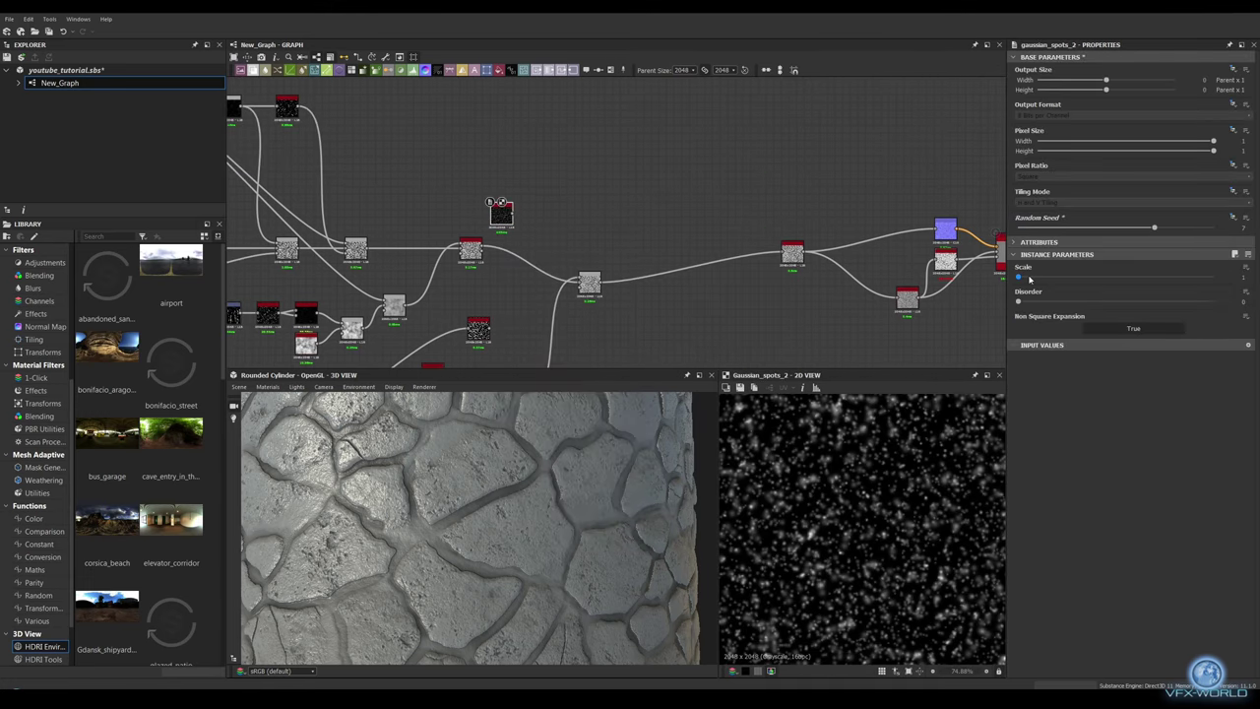
{"action": "left_click_drag", "start_coordinate": [1023, 279], "coordinate": [1213, 277]}
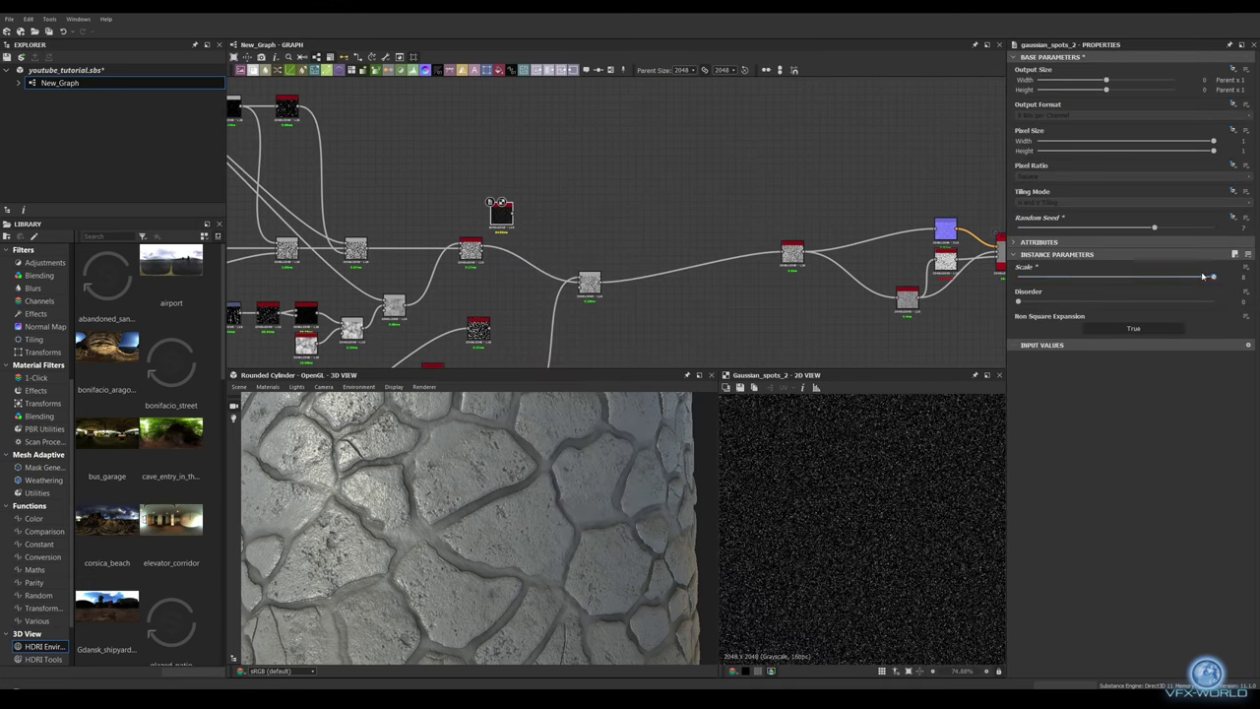
{"action": "left_click_drag", "start_coordinate": [1017, 302], "coordinate": [1128, 298]}
{"action": "scroll", "coordinate": [549, 210], "scroll_direction": "up", "scroll_amount": 3}
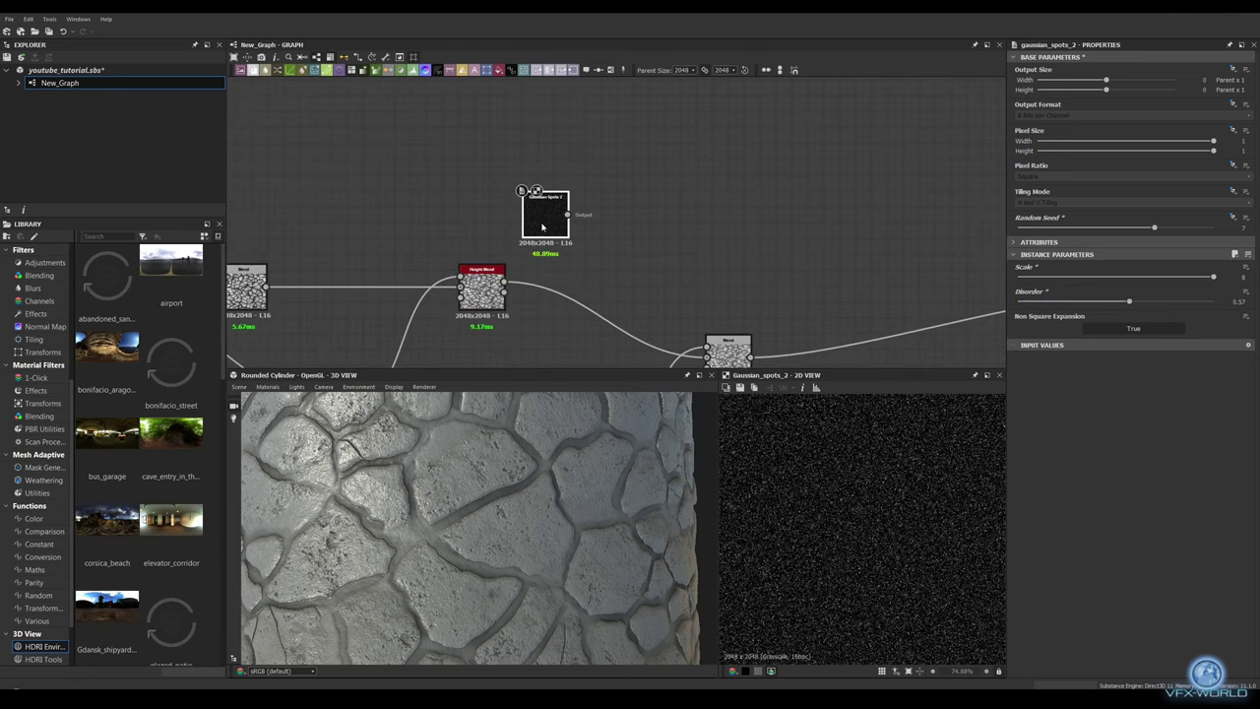
Step: Chain a Non Uniform Blur Grayscale and an Invert Grayscale after the spots
{"action": "left_click_drag", "start_coordinate": [578, 208], "coordinate": [640, 216]}
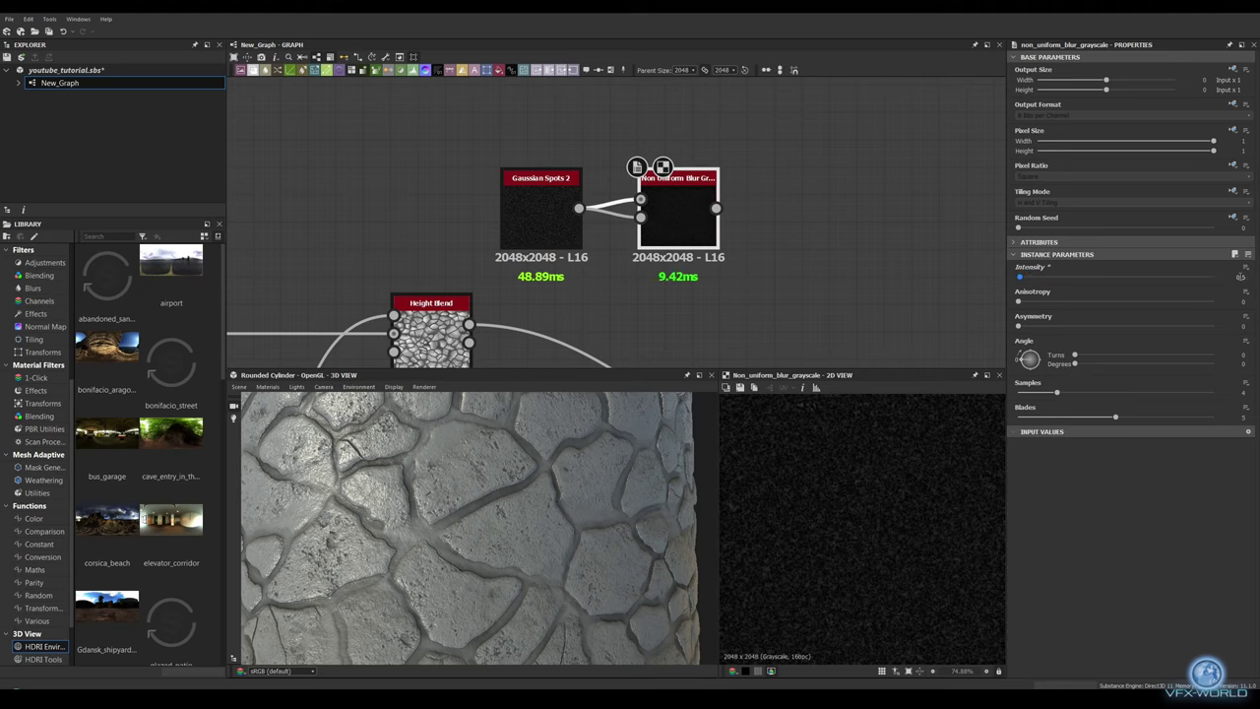
{"action": "scroll", "coordinate": [824, 496], "scroll_direction": "up", "scroll_amount": 10}
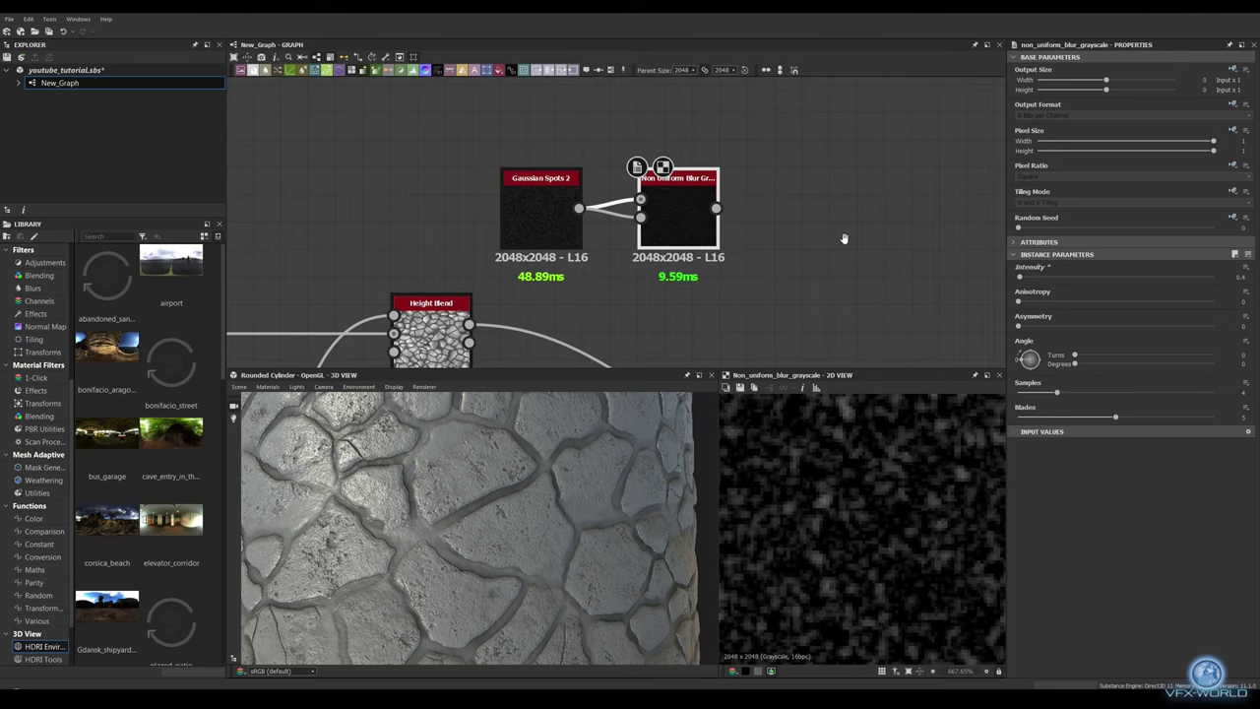
{"action": "key", "text": "space"}
{"action": "type", "text": "invert"}
{"action": "key", "text": "Return"}
{"action": "scroll", "coordinate": [748, 256], "scroll_direction": "down", "scroll_amount": 2}
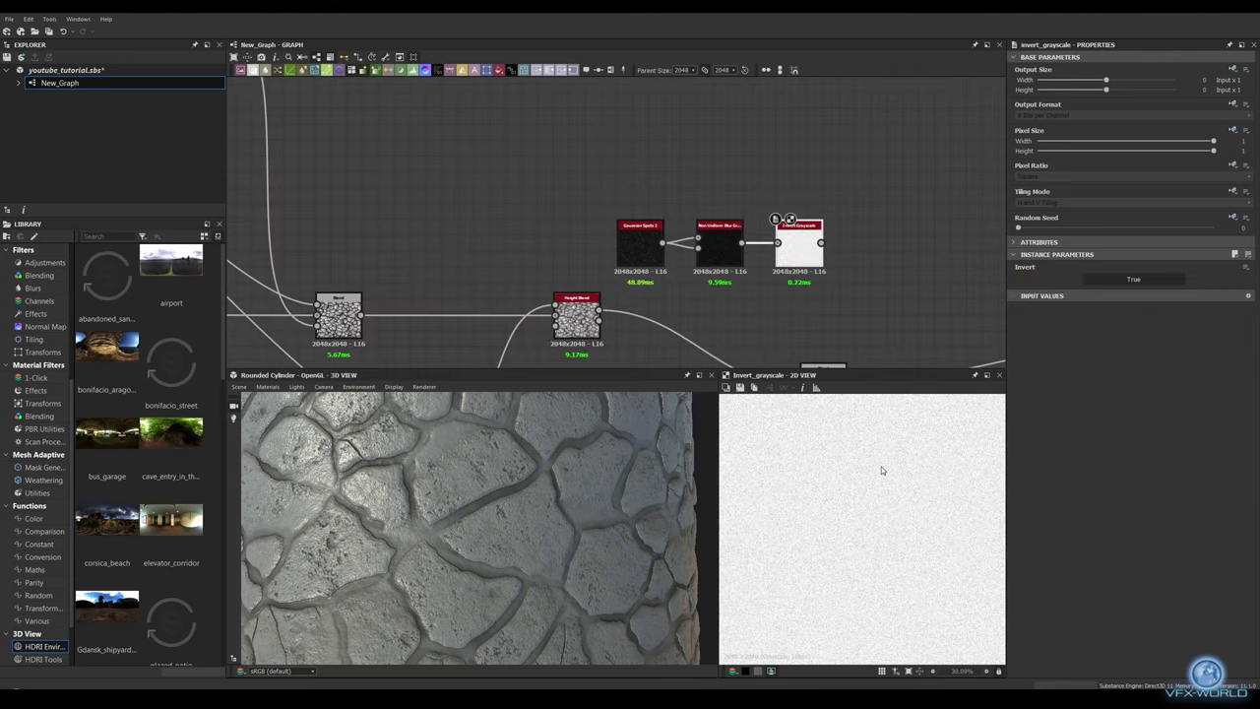
Step: Blend the inverted spots over the height chain at 0.05 opacity and route it onward
{"action": "middle_click_drag", "start_coordinate": [904, 319], "coordinate": [675, 240]}
{"action": "key", "text": "space"}
{"action": "left_click", "coordinate": [712, 261]}
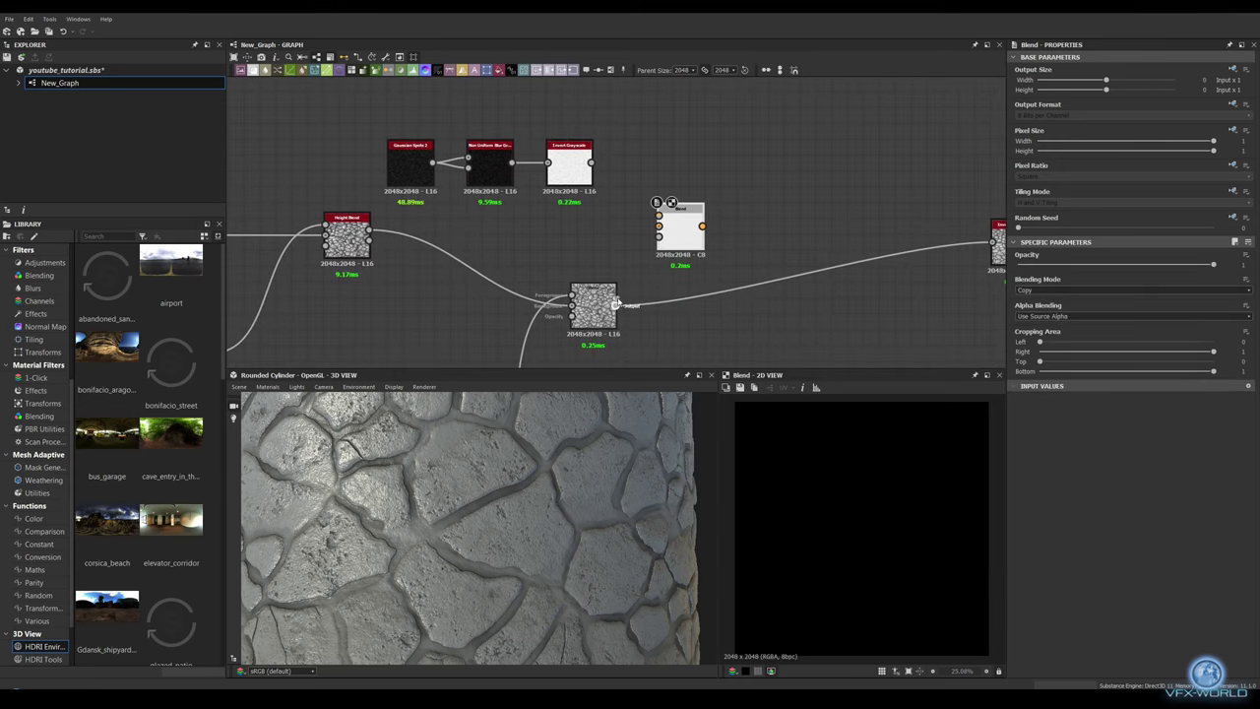
{"action": "left_click_drag", "start_coordinate": [617, 304], "coordinate": [659, 226]}
{"action": "left_click_drag", "start_coordinate": [591, 163], "coordinate": [659, 214]}
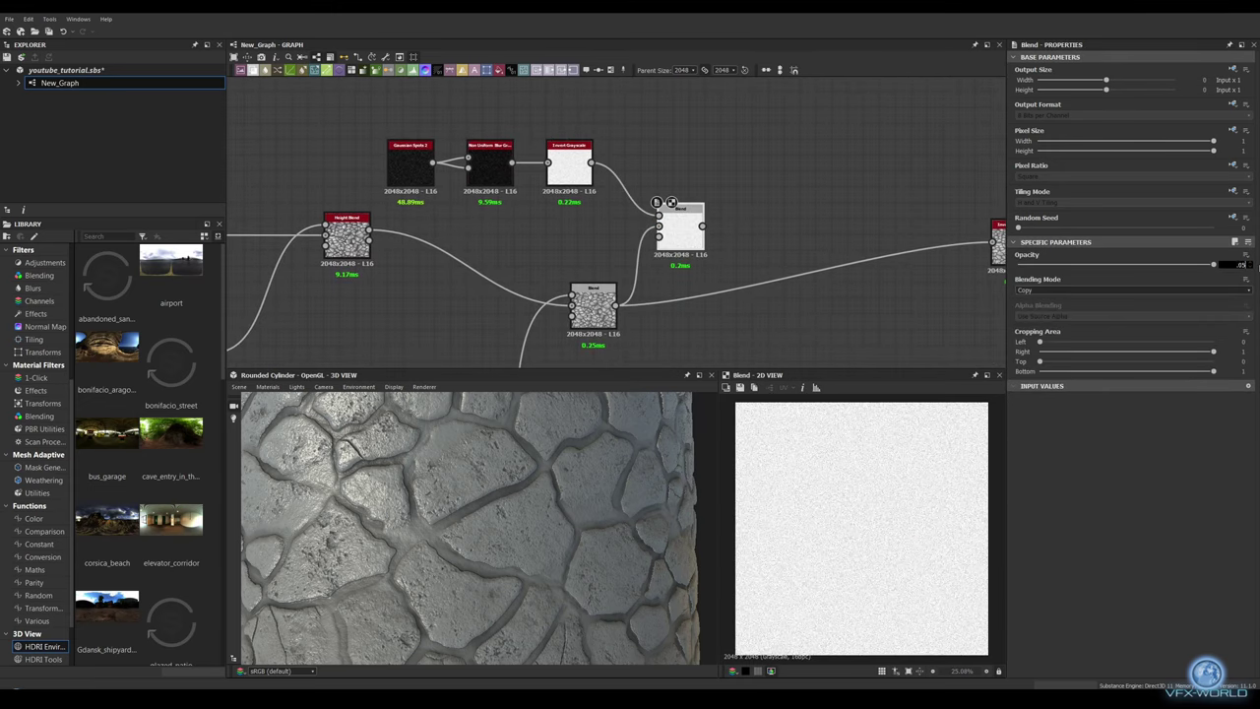
{"action": "key", "text": "Return"}
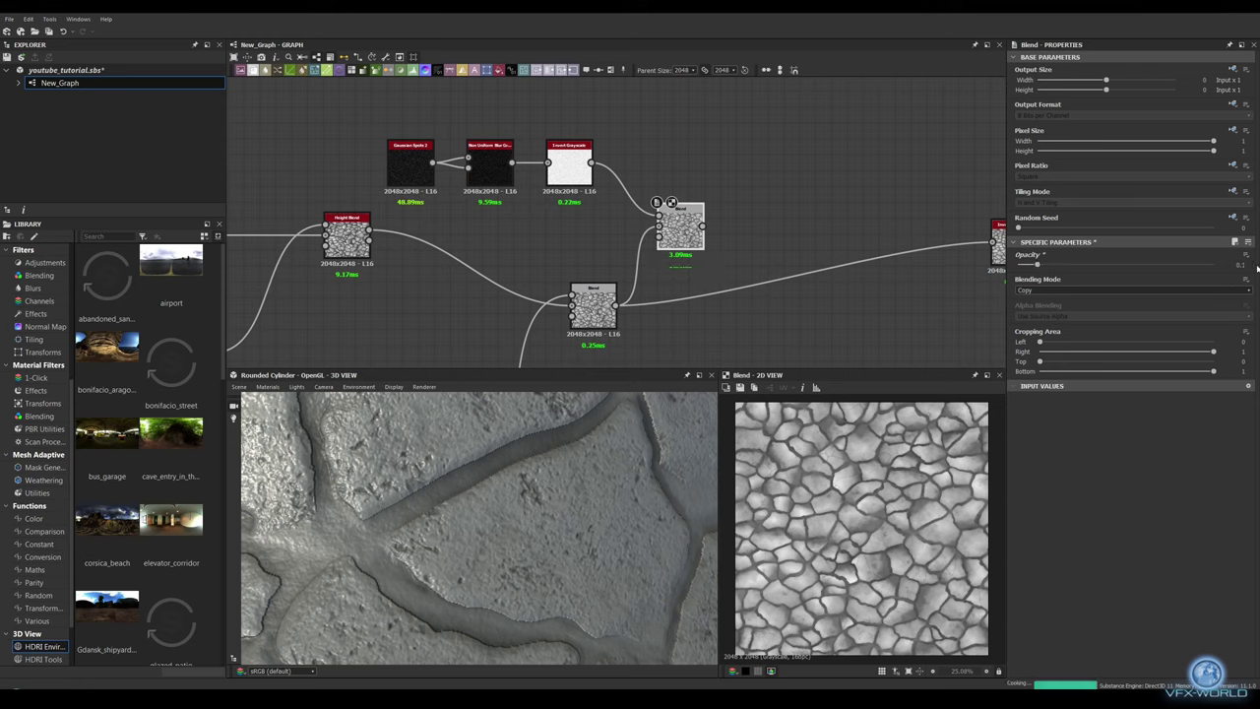
{"action": "left_click_drag", "start_coordinate": [617, 304], "coordinate": [702, 227], "text": "shift"}
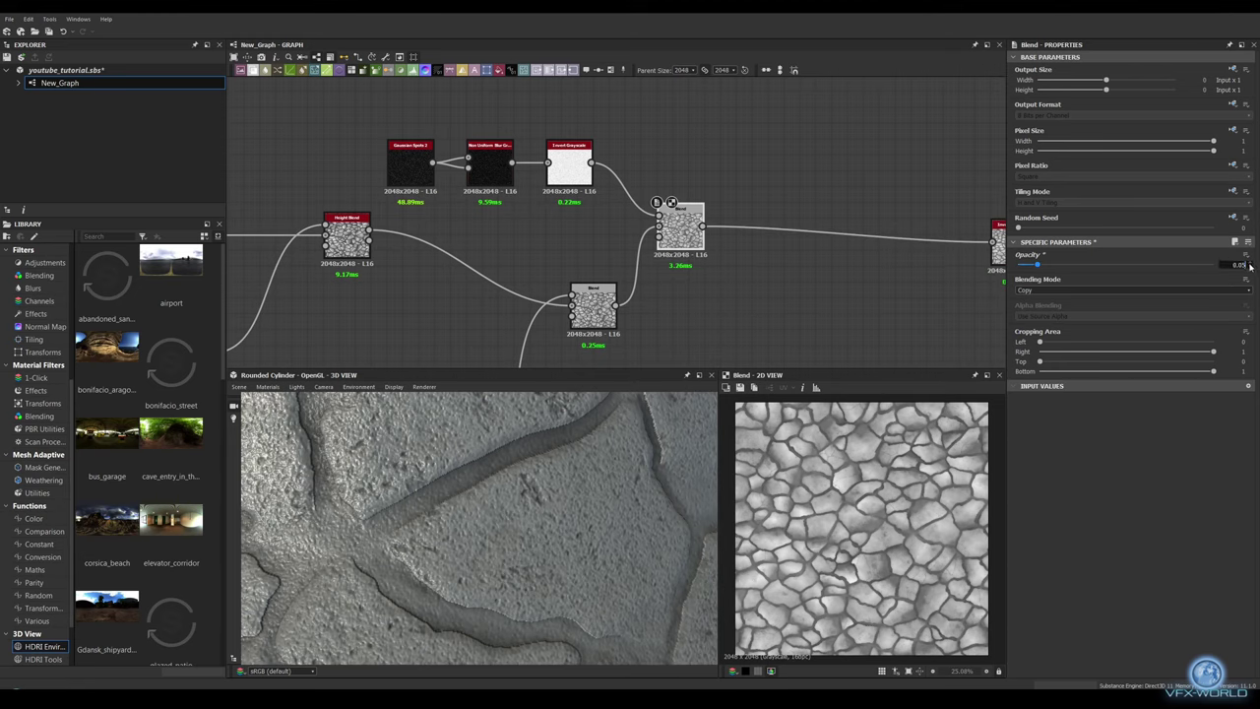
{"action": "scroll", "coordinate": [1250, 266], "scroll_direction": "down", "scroll_amount": 2}
Step: Add a Blur HQ Grayscale after the inverted crack mask with intensity 1
{"action": "scroll", "coordinate": [546, 294], "scroll_direction": "down", "scroll_amount": 2}
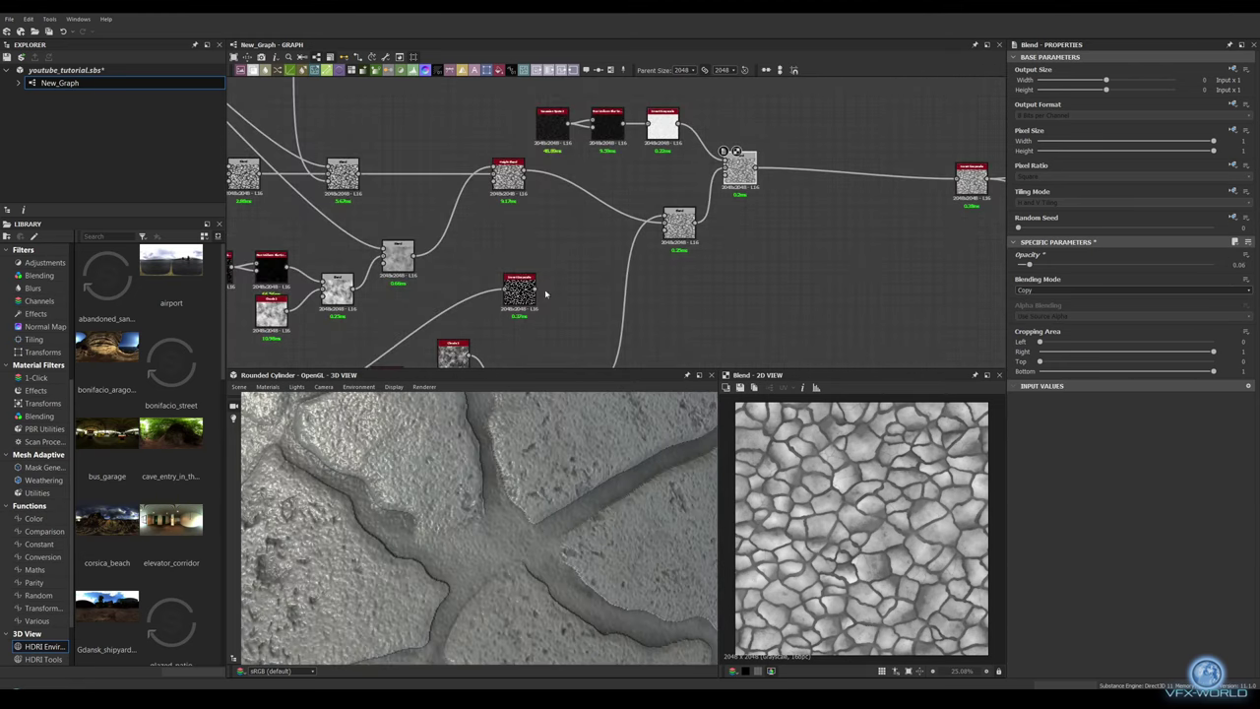
{"action": "left_click_drag", "start_coordinate": [532, 546], "coordinate": [494, 521]}
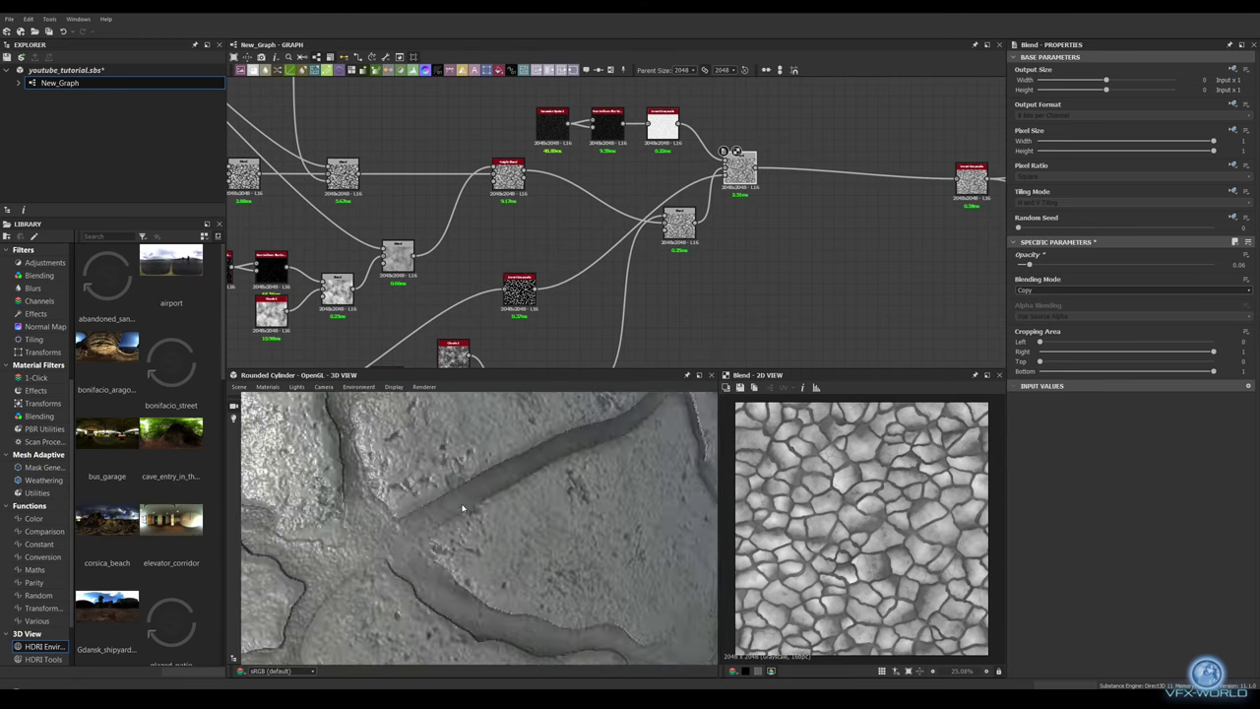
{"action": "scroll", "coordinate": [494, 521], "scroll_direction": "up", "scroll_amount": 3}
{"action": "left_click", "coordinate": [518, 287]}
{"action": "left_click_drag", "start_coordinate": [519, 287], "coordinate": [485, 290]}
{"action": "key", "text": "space"}
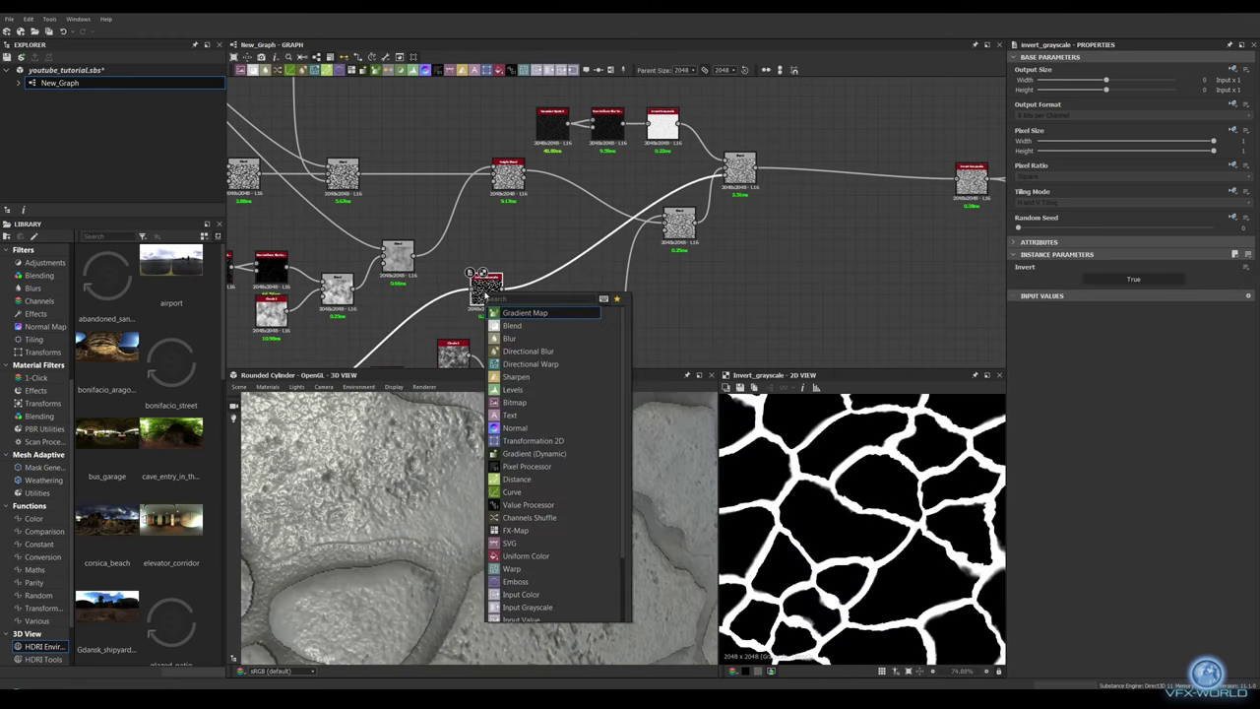
{"action": "type", "text": "blur"}
{"action": "left_click", "coordinate": [531, 325]}
{"action": "left_click", "coordinate": [1237, 276]}
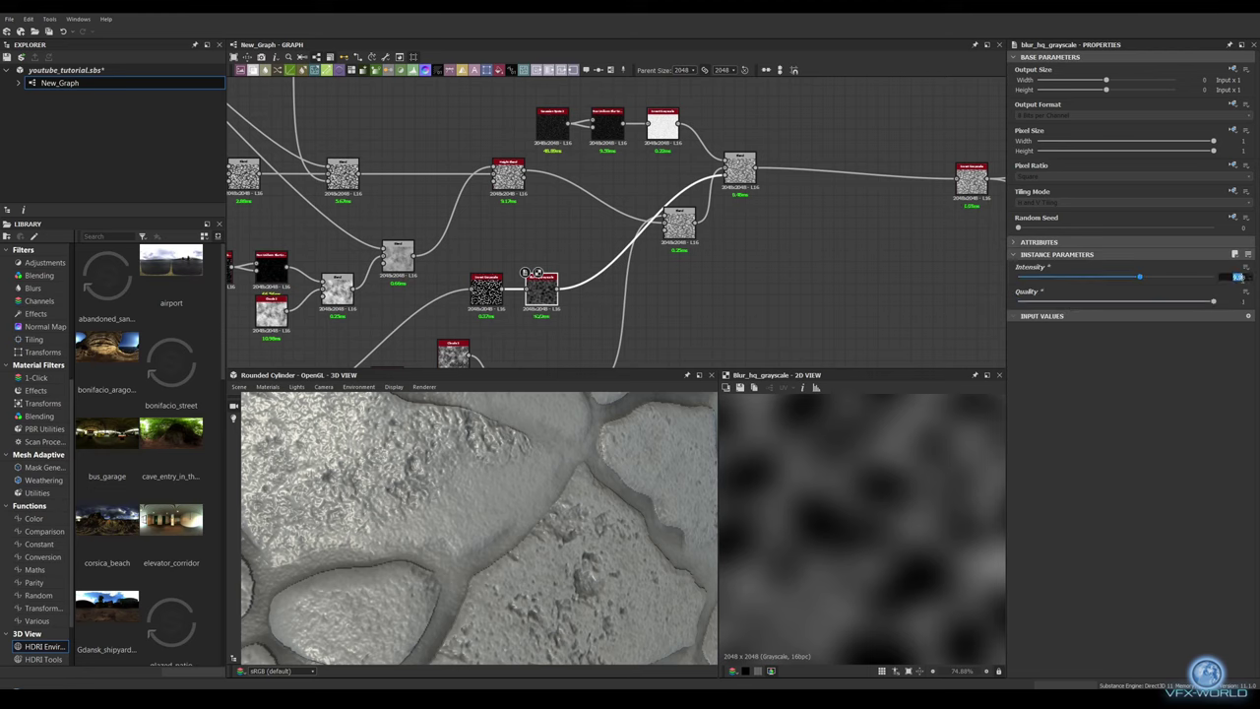
{"action": "type", "text": "1"}
{"action": "key", "text": "Return"}
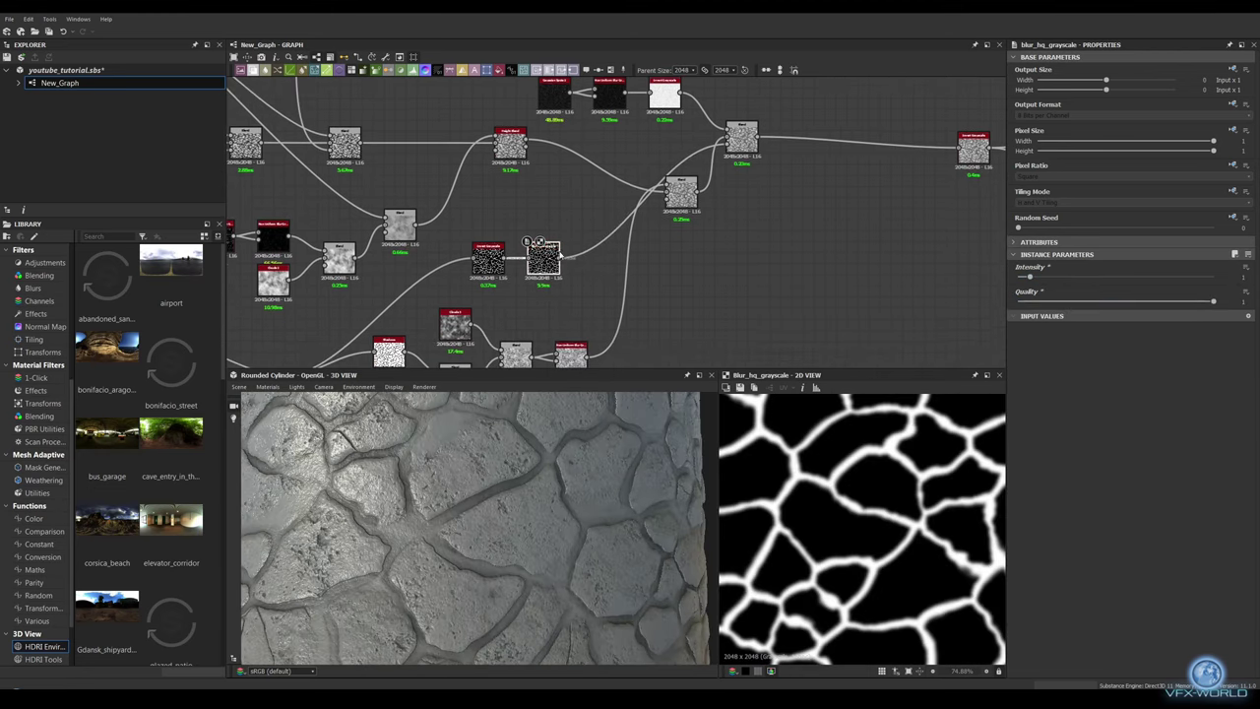
Step: Preview the Blend node's output and review the whole graph and cracked cylinder
{"action": "mouse_move", "coordinate": [724, 175]}
{"action": "middle_mouse_down"}
{"action": "mouse_move", "coordinate": [748, 267]}
{"action": "mouse_move", "coordinate": [609, 266]}
{"action": "middle_mouse_up"}
{"action": "double_click", "coordinate": [579, 172]}
{"action": "scroll", "coordinate": [473, 521], "scroll_direction": "down", "scroll_amount": 5}
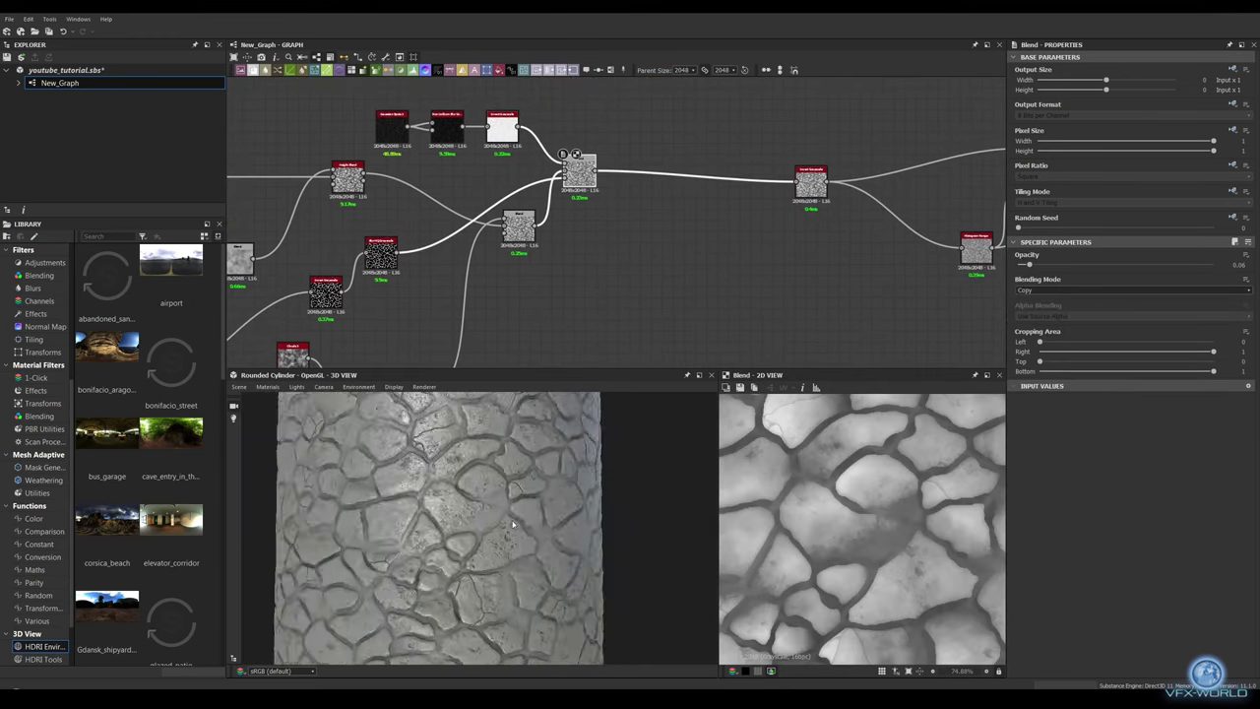
{"action": "left_click_drag", "start_coordinate": [433, 515], "coordinate": [495, 514]}
{"action": "key", "text": "f"}
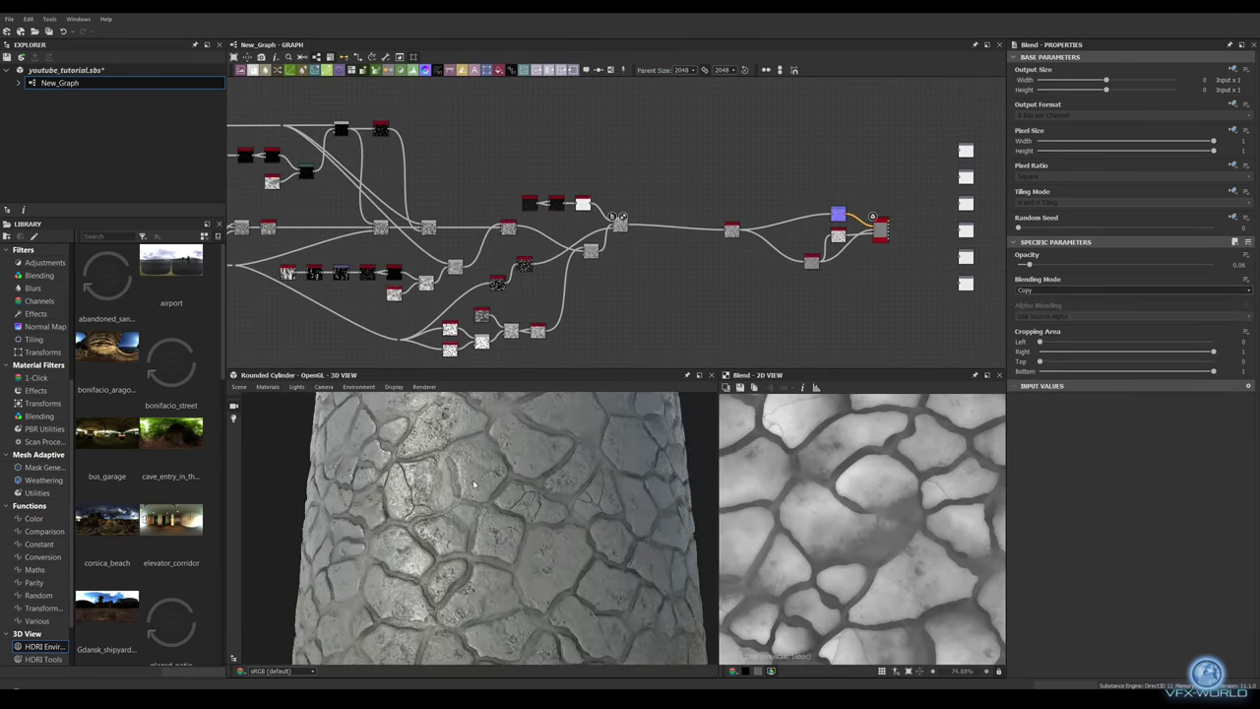
{"action": "scroll", "coordinate": [506, 504], "scroll_direction": "up", "scroll_amount": 5}
{"action": "scroll", "coordinate": [513, 499], "scroll_direction": "down", "scroll_amount": 3}
{"action": "scroll", "coordinate": [516, 496], "scroll_direction": "down", "scroll_amount": 2}
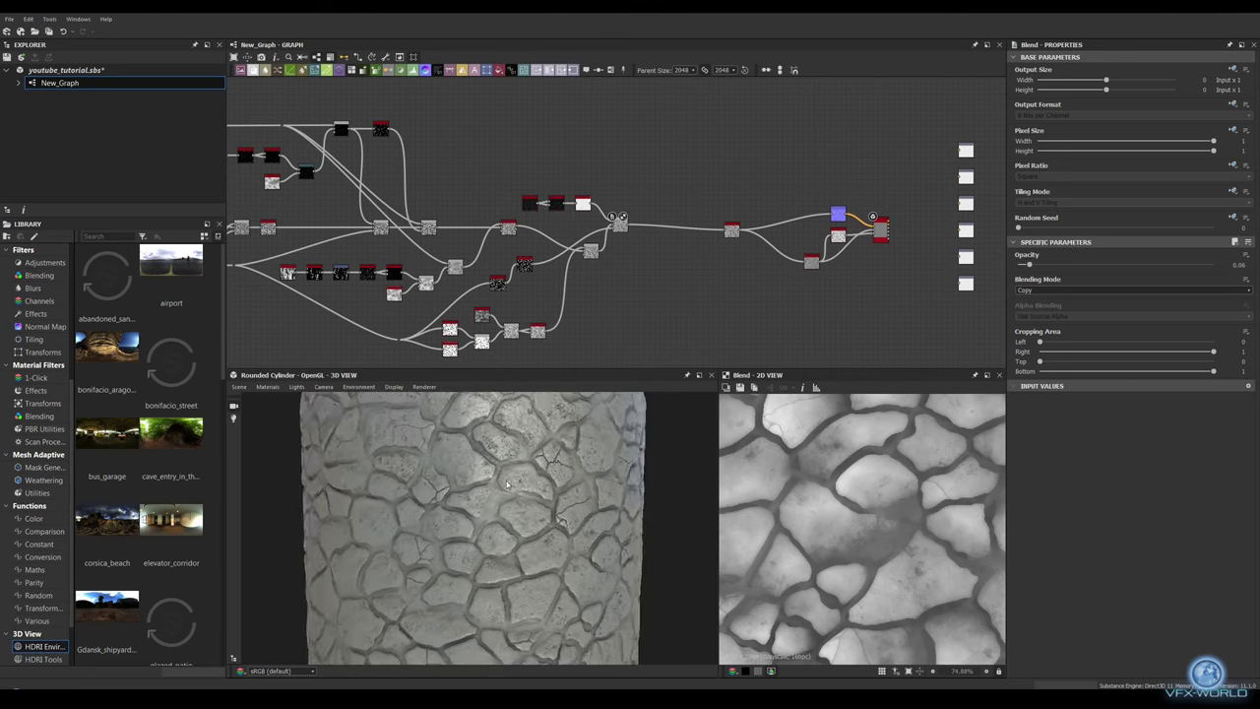
{"action": "left_click_drag", "start_coordinate": [522, 491], "coordinate": [436, 492]}
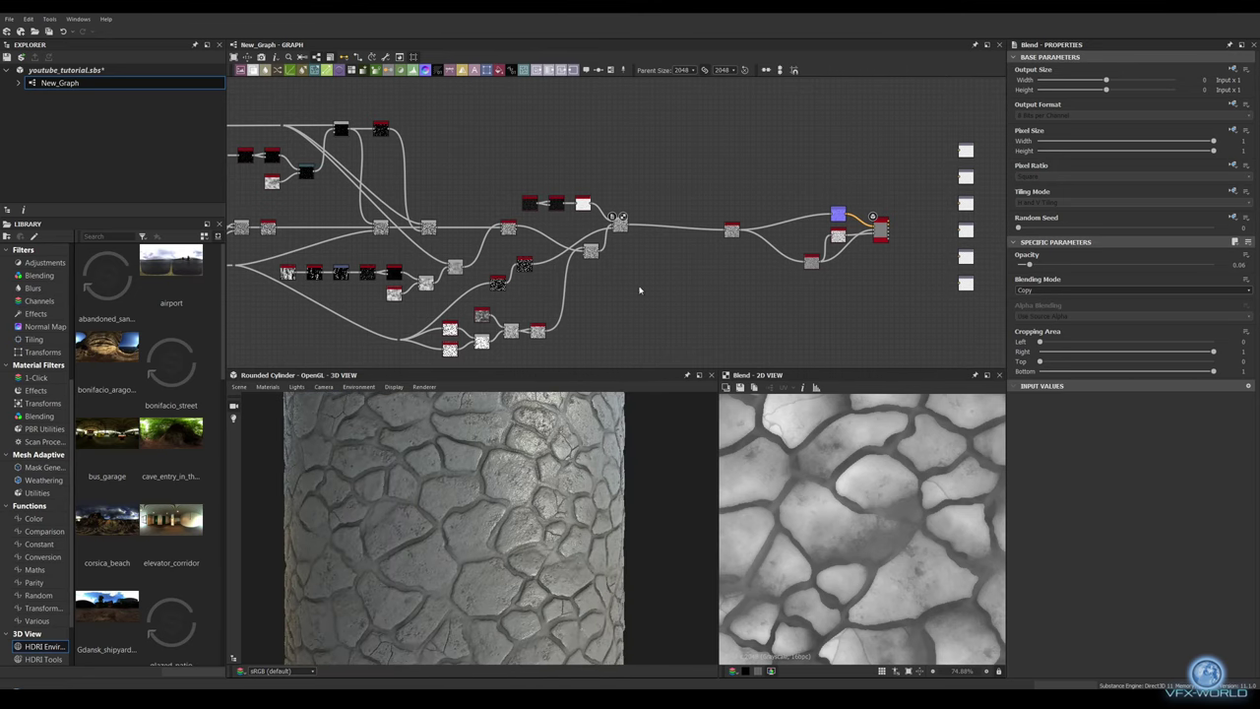
Step: Show the base material node's settings and pan to reveal more of the graph
{"action": "middle_click_drag", "start_coordinate": [640, 285], "coordinate": [619, 291]}
{"action": "left_click", "coordinate": [858, 236]}
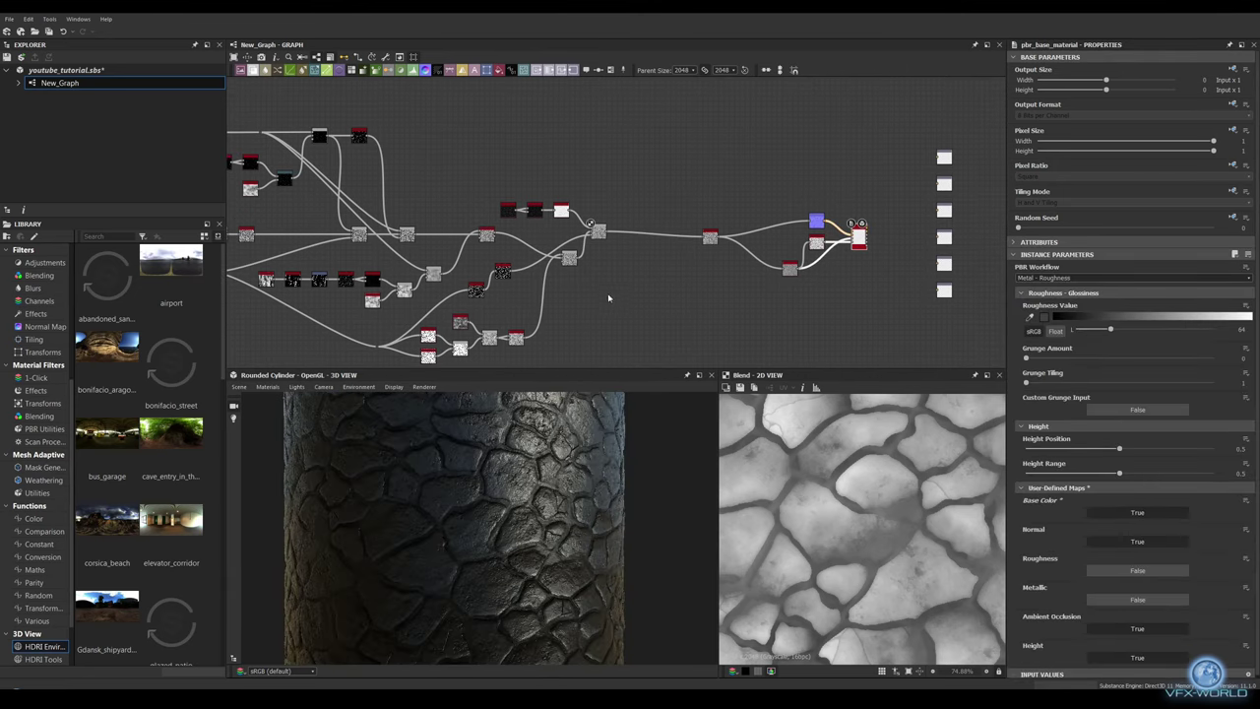
{"action": "middle_click_drag", "start_coordinate": [464, 159], "coordinate": [568, 132]}
Step: Frame the inner concrete and surface damage node groups, moving the three spot nodes inside
{"action": "mouse_move", "coordinate": [667, 348]}
{"action": "left_mouse_down"}
{"action": "mouse_move", "coordinate": [372, 245]}
{"action": "mouse_move", "coordinate": [371, 285]}
{"action": "left_mouse_up"}
{"action": "key", "text": "ctrl+f"}
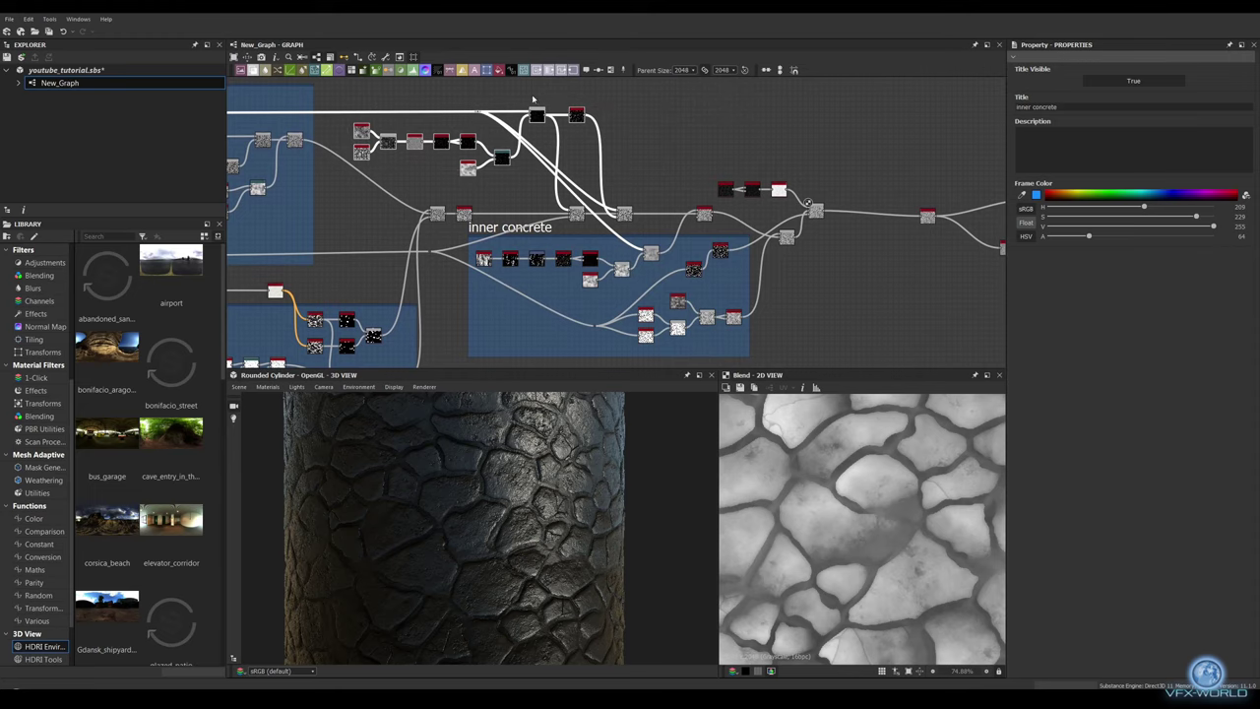
{"action": "key", "text": "ctrl+f"}
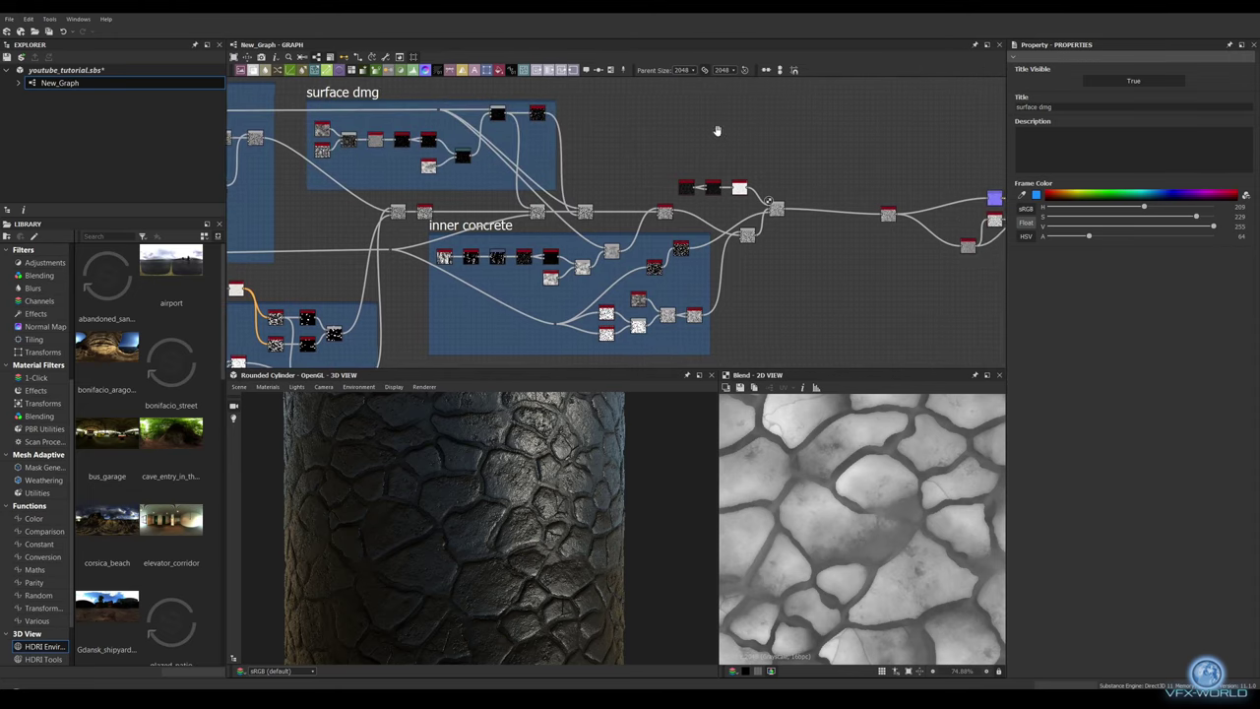
{"action": "scroll", "coordinate": [678, 157], "scroll_direction": "up", "scroll_amount": 3}
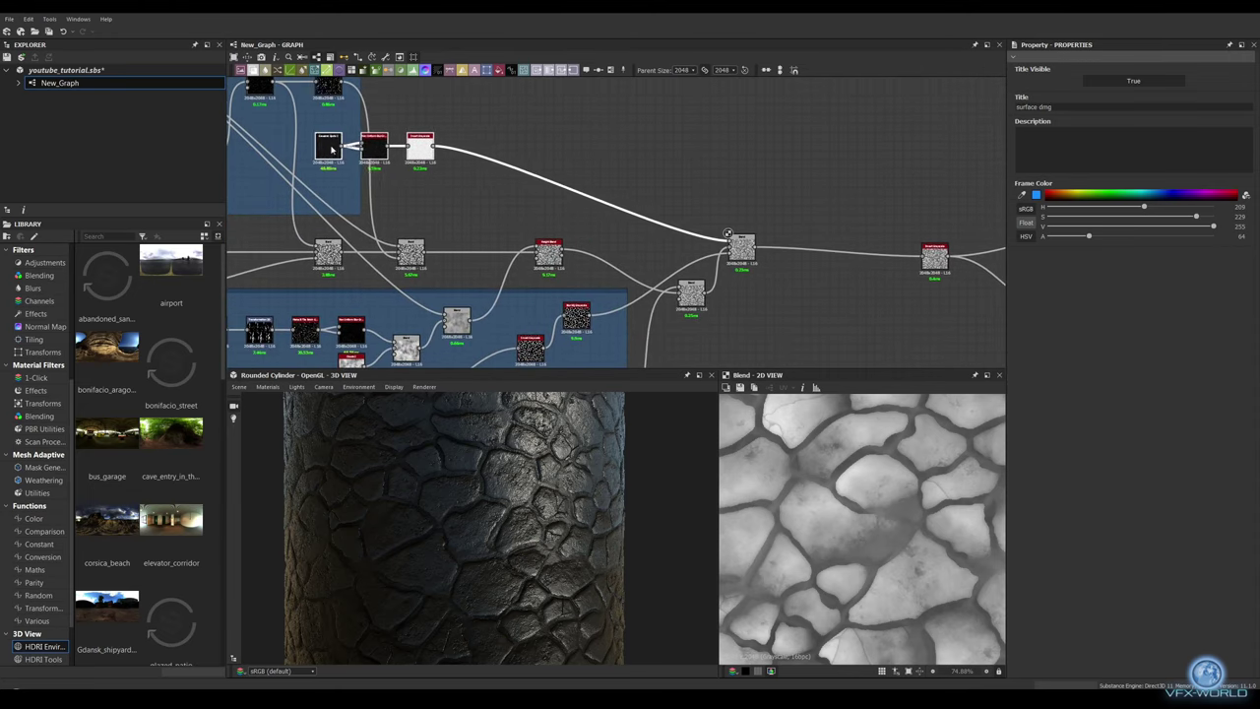
{"action": "left_click_drag", "start_coordinate": [587, 218], "coordinate": [321, 162]}
{"action": "scroll", "coordinate": [533, 228], "scroll_direction": "down", "scroll_amount": 3}
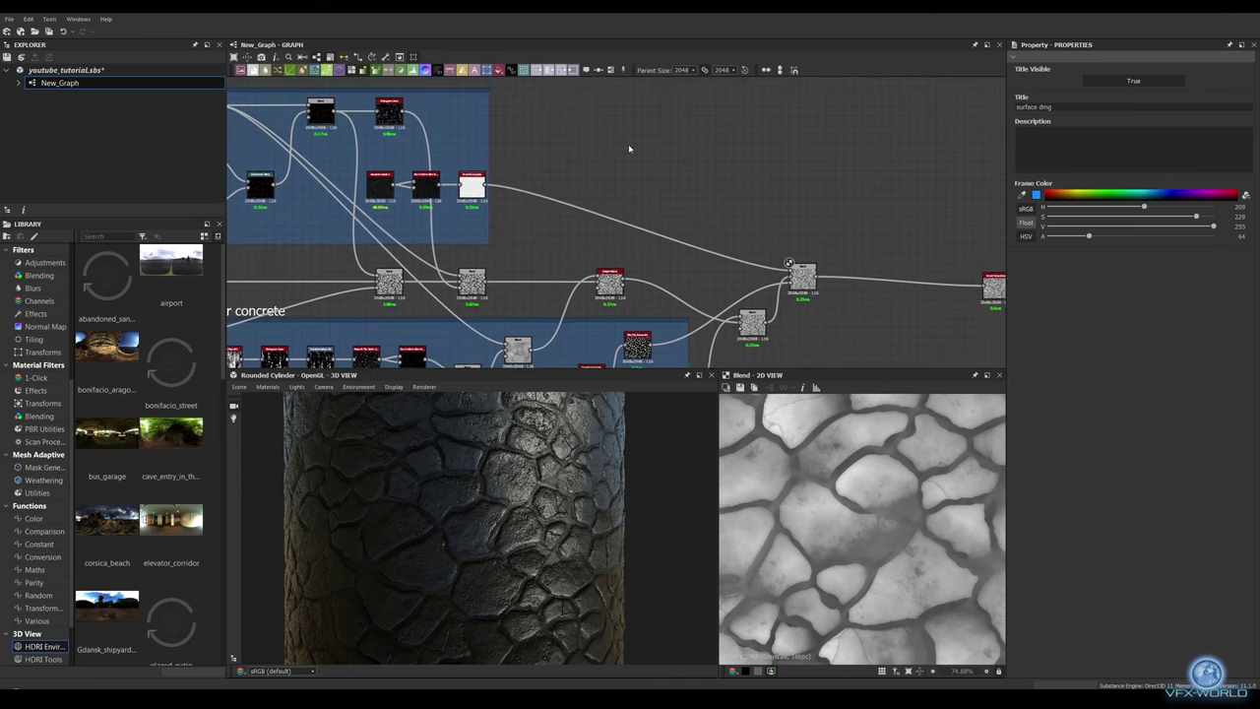
{"action": "scroll", "coordinate": [689, 138], "scroll_direction": "up", "scroll_amount": 3}
Step: Add a Gradient Map node fed by the random grayscale cell map
{"action": "left_click_drag", "start_coordinate": [719, 128], "coordinate": [708, 128]}
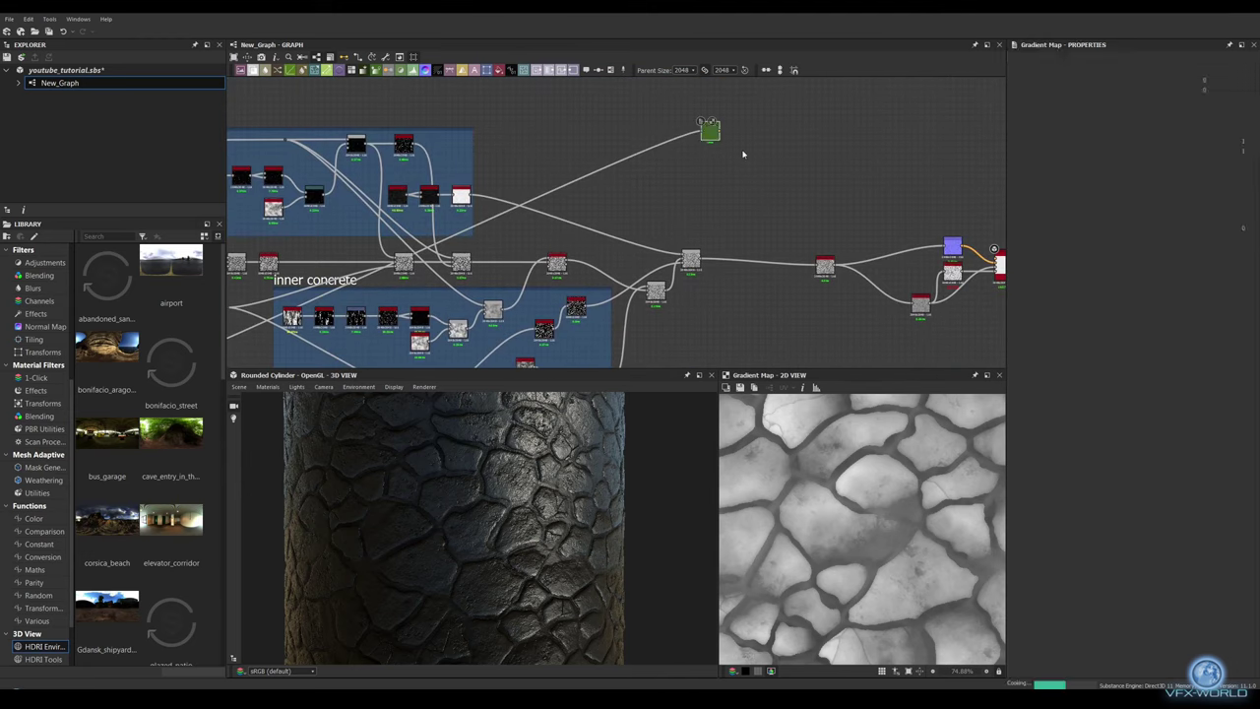
{"action": "middle_click_drag", "start_coordinate": [251, 335], "coordinate": [369, 318]}
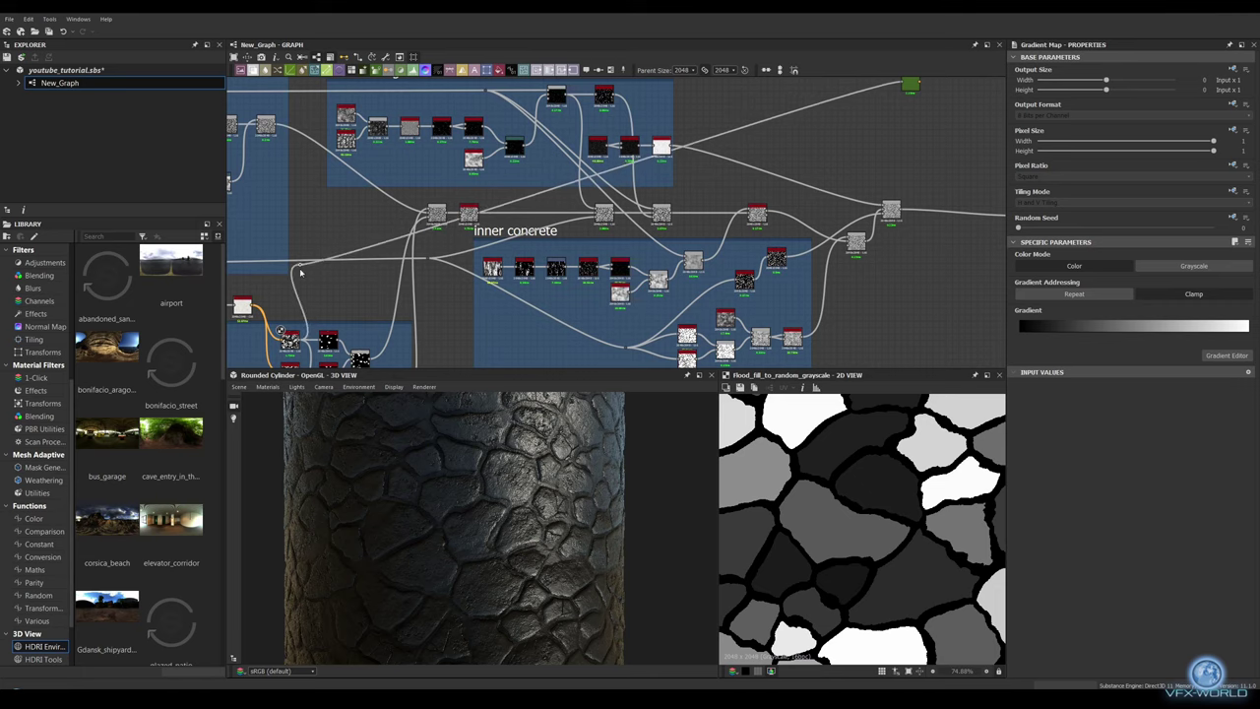
{"action": "middle_click_drag", "start_coordinate": [918, 90], "coordinate": [627, 169]}
{"action": "left_click_drag", "start_coordinate": [609, 155], "coordinate": [611, 157]}
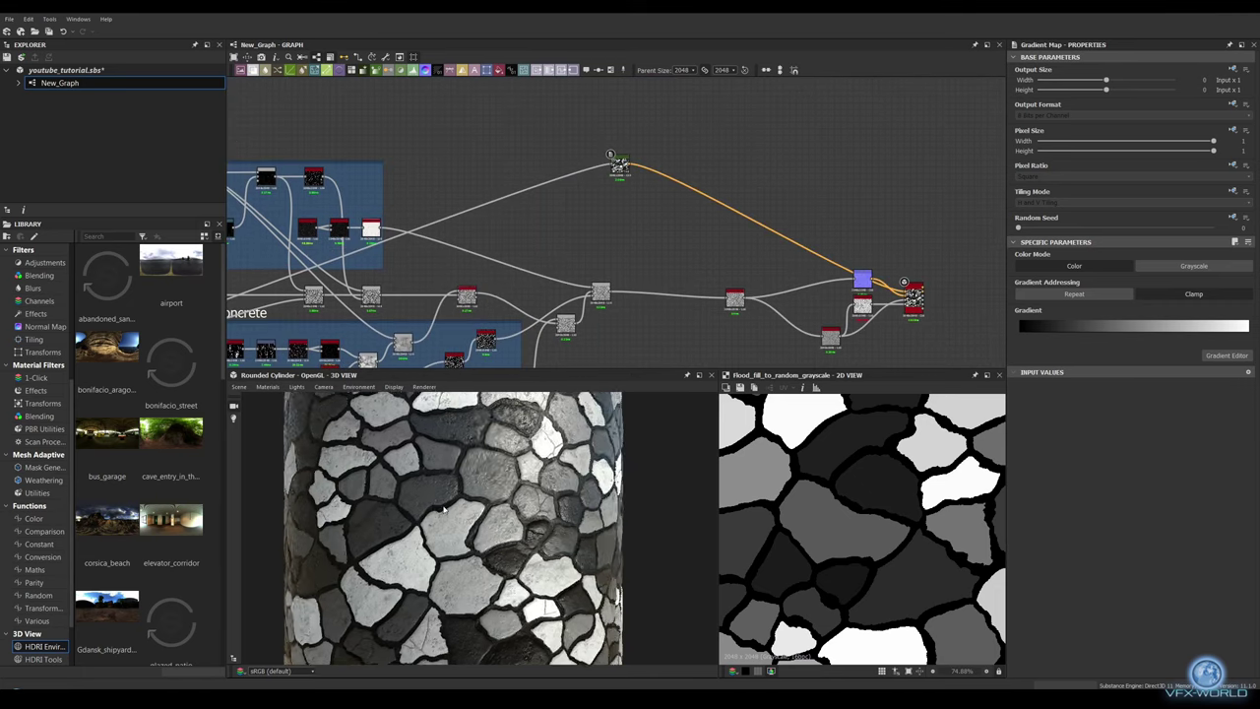
Step: Pick lighter tan, brown and mauve stone colours from a reference into the gradient
{"action": "double_click", "coordinate": [905, 288]}
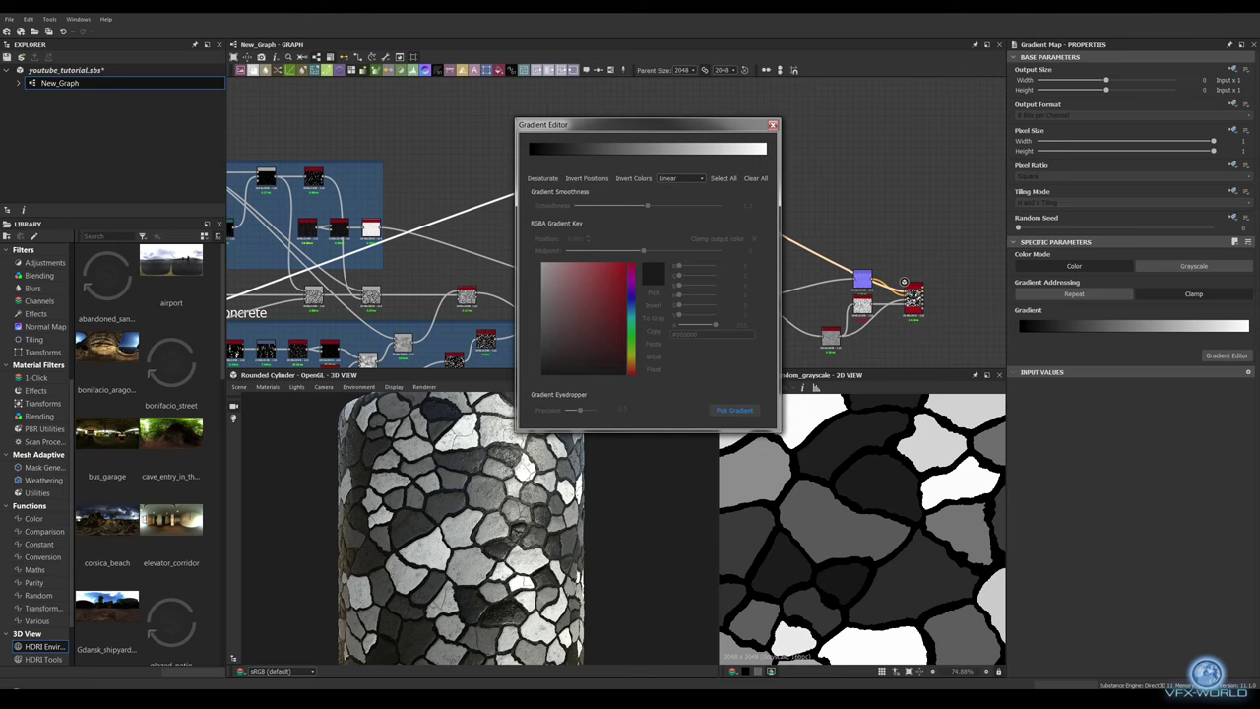
{"action": "left_click_drag", "start_coordinate": [689, 184], "coordinate": [784, 184]}
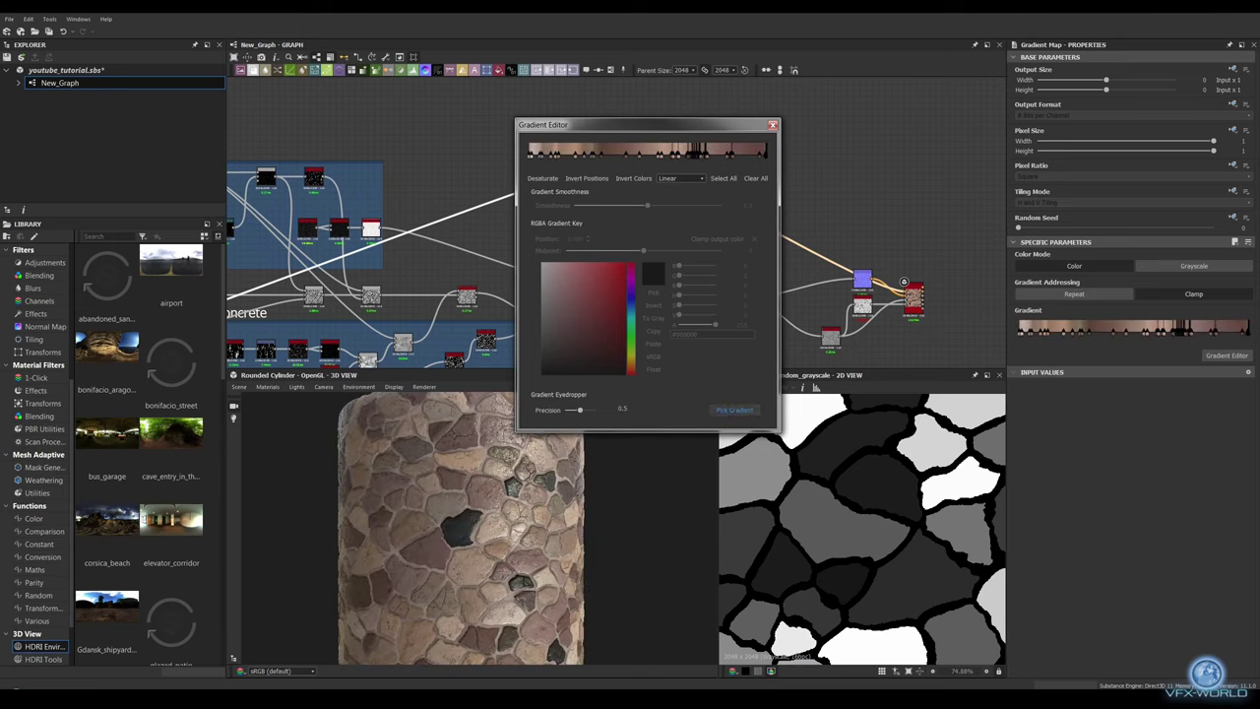
{"action": "left_click_drag", "start_coordinate": [531, 148], "coordinate": [759, 148]}
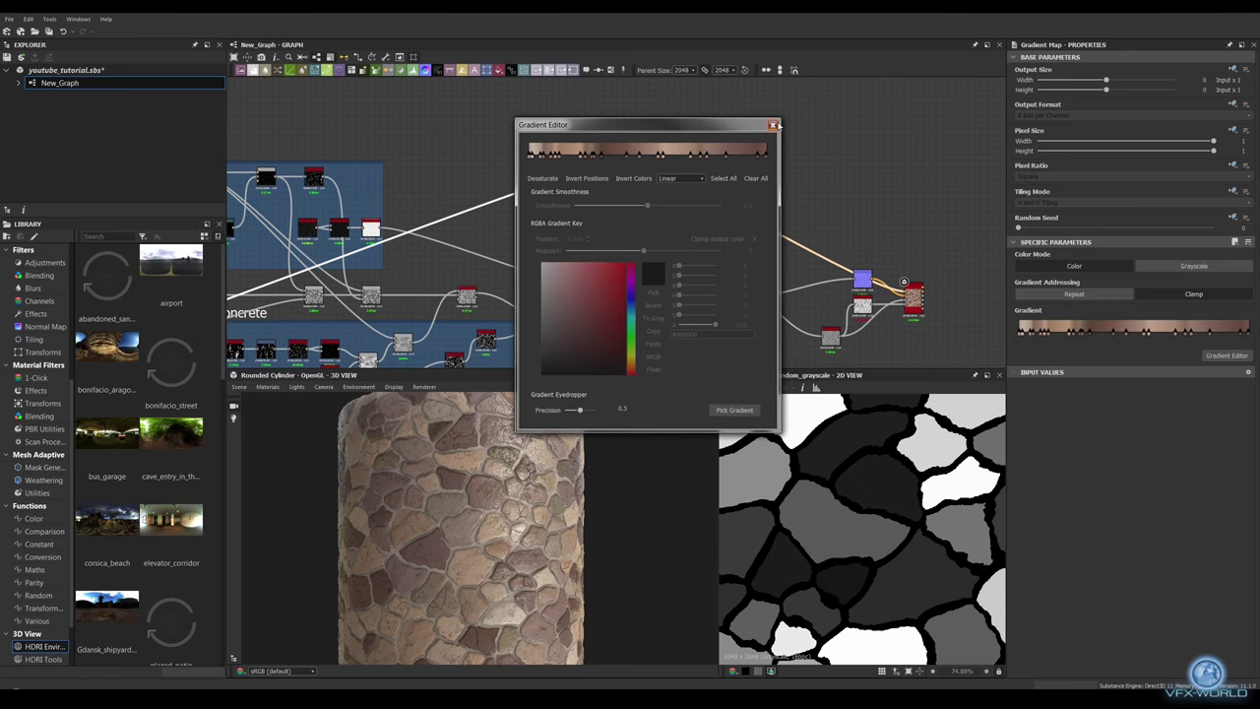
{"action": "left_click", "coordinate": [774, 125]}
{"action": "left_click_drag", "start_coordinate": [383, 504], "coordinate": [471, 522]}
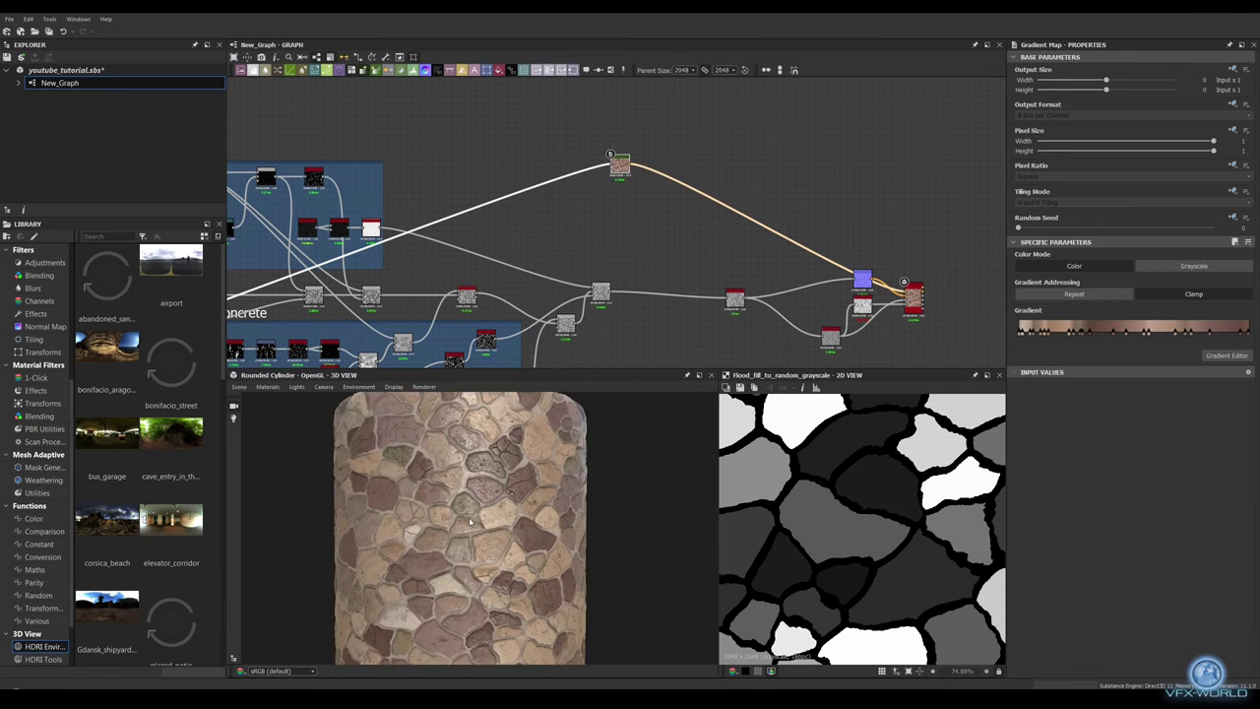
{"action": "mouse_move", "coordinate": [543, 234]}
{"action": "middle_mouse_down"}
{"action": "mouse_move", "coordinate": [685, 136]}
{"action": "mouse_move", "coordinate": [552, 197]}
{"action": "middle_mouse_up"}
Step: Add a second Gradient Map on the inverted crack mask with a tan grout gradient
{"action": "left_click_drag", "start_coordinate": [403, 354], "coordinate": [557, 189]}
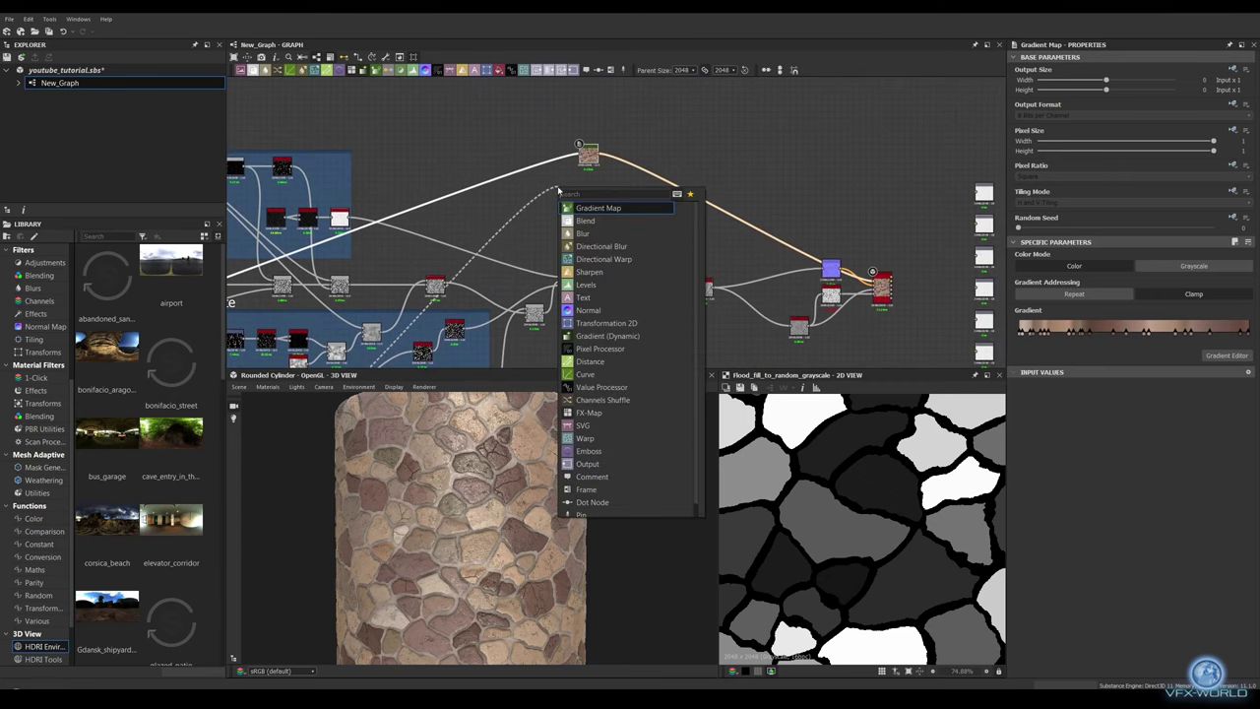
{"action": "left_click", "coordinate": [598, 208]}
{"action": "right_click", "coordinate": [551, 208]}
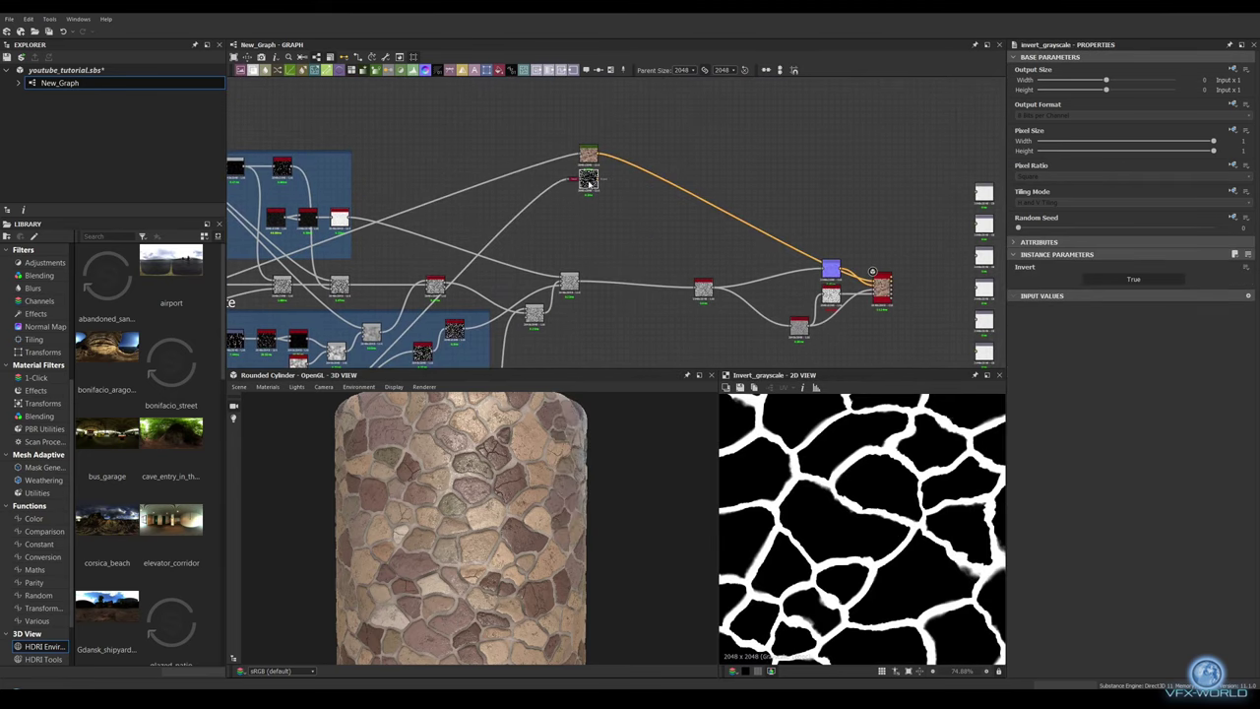
{"action": "left_click", "coordinate": [1226, 355]}
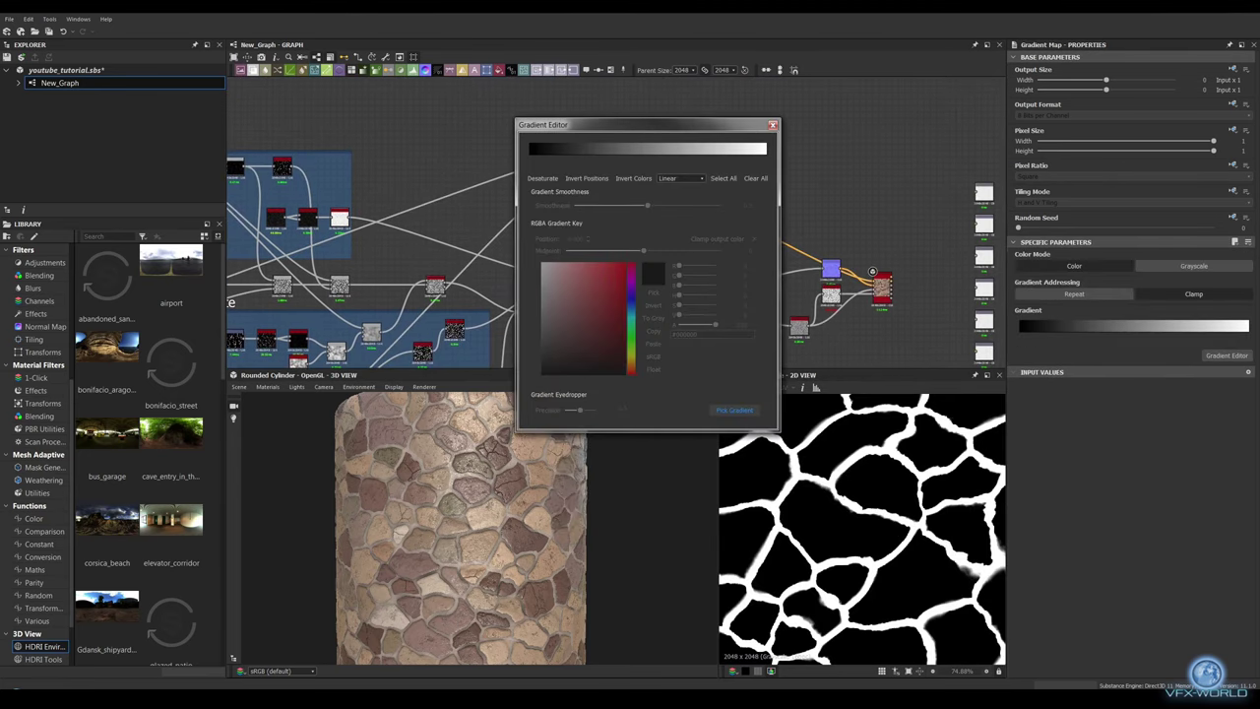
{"action": "left_click_drag", "start_coordinate": [354, 492], "coordinate": [570, 492]}
{"action": "left_click", "coordinate": [772, 126]}
Step: Add a Blend node combining the grout colour and the stone colours
{"action": "middle_click_drag", "start_coordinate": [675, 144], "coordinate": [612, 150]}
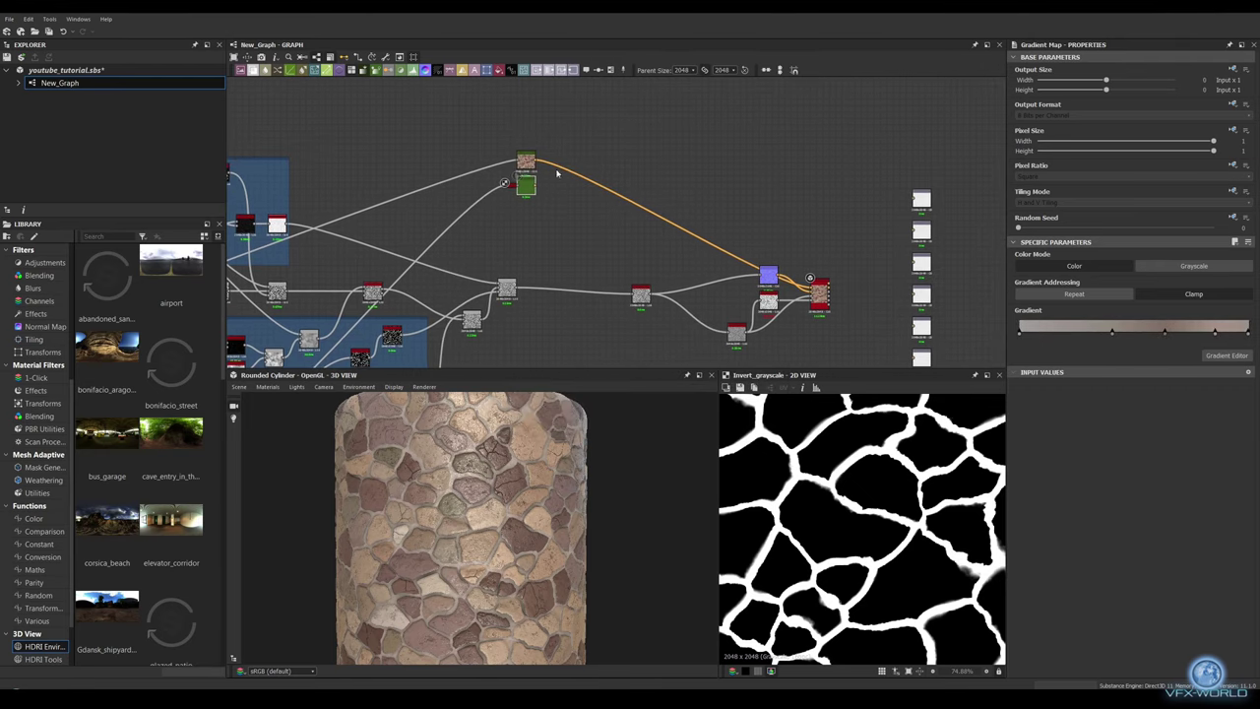
{"action": "key", "text": "space"}
{"action": "left_click", "coordinate": [556, 208]}
{"action": "left_click_drag", "start_coordinate": [540, 155], "coordinate": [536, 161]}
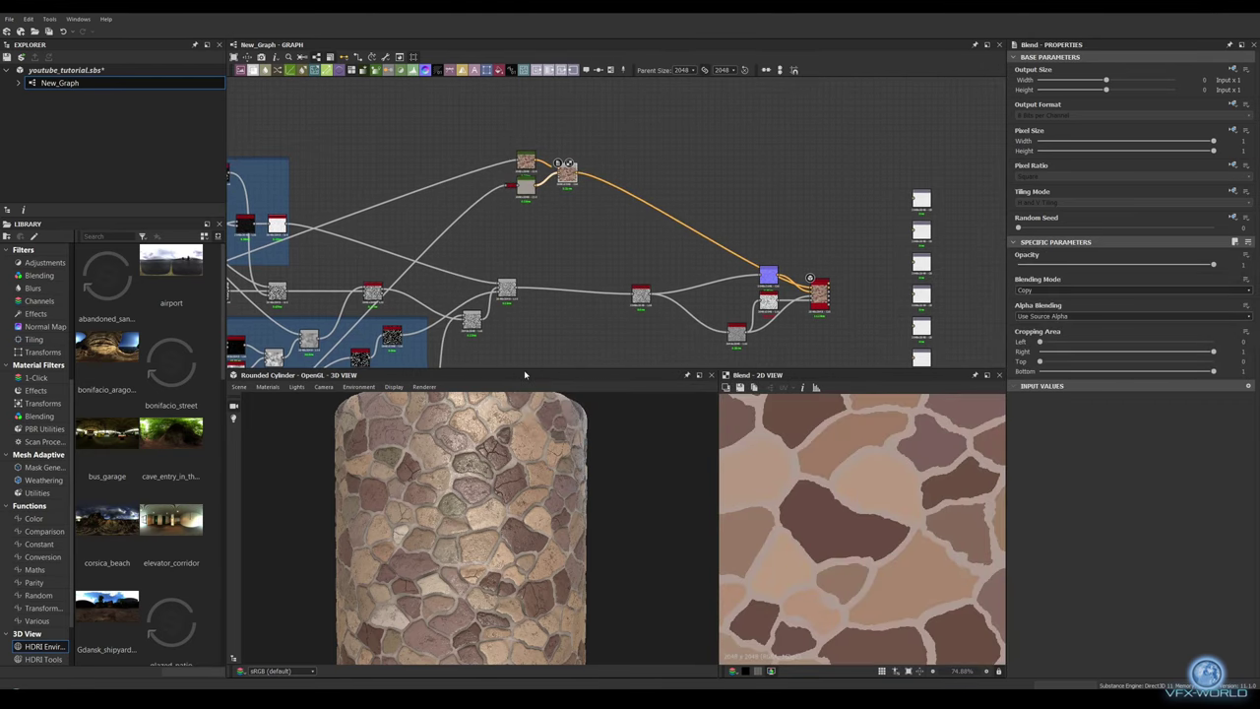
{"action": "scroll", "coordinate": [579, 226], "scroll_direction": "up", "scroll_amount": 5}
{"action": "left_click_drag", "start_coordinate": [448, 117], "coordinate": [506, 136]}
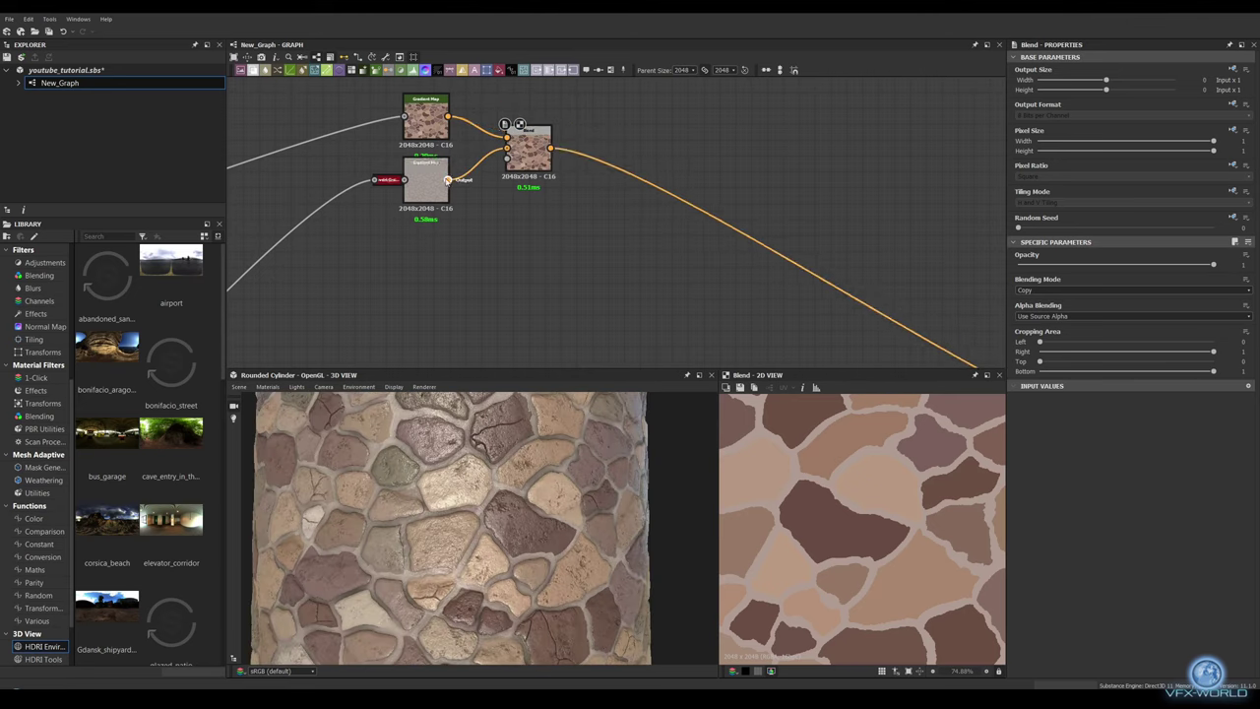
Step: Preview the crack mask Dot, tidy the colour nodes and reroute, then preview the height Blend
{"action": "middle_click_drag", "start_coordinate": [351, 304], "coordinate": [497, 294]}
{"action": "double_click", "coordinate": [355, 242]}
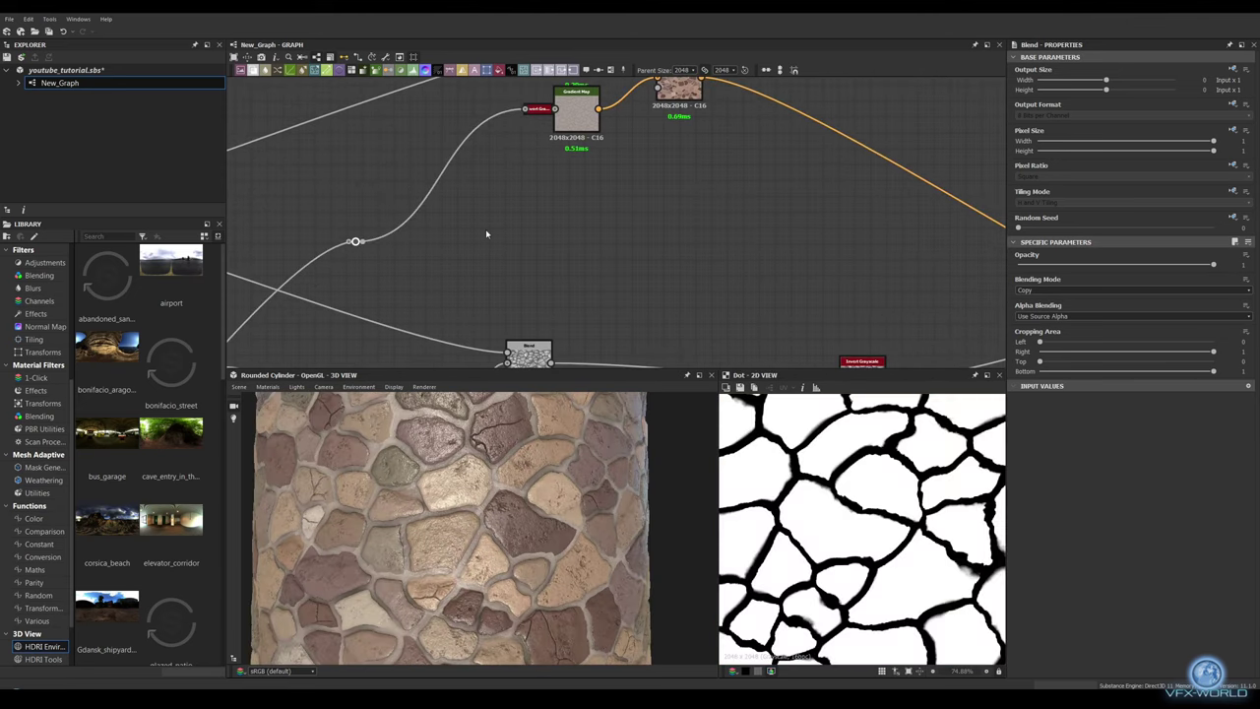
{"action": "scroll", "coordinate": [362, 236], "scroll_direction": "down", "scroll_amount": 3}
{"action": "left_click_drag", "start_coordinate": [414, 265], "coordinate": [306, 300]}
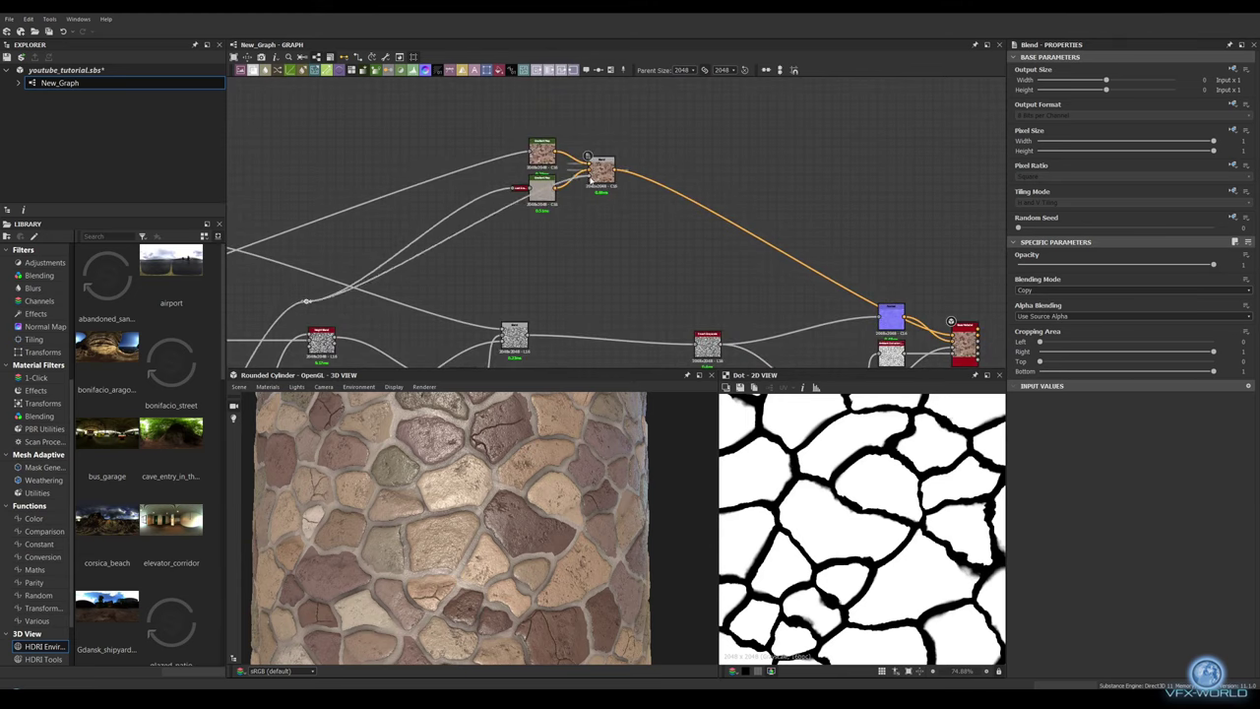
{"action": "left_click_drag", "start_coordinate": [542, 150], "coordinate": [505, 146]}
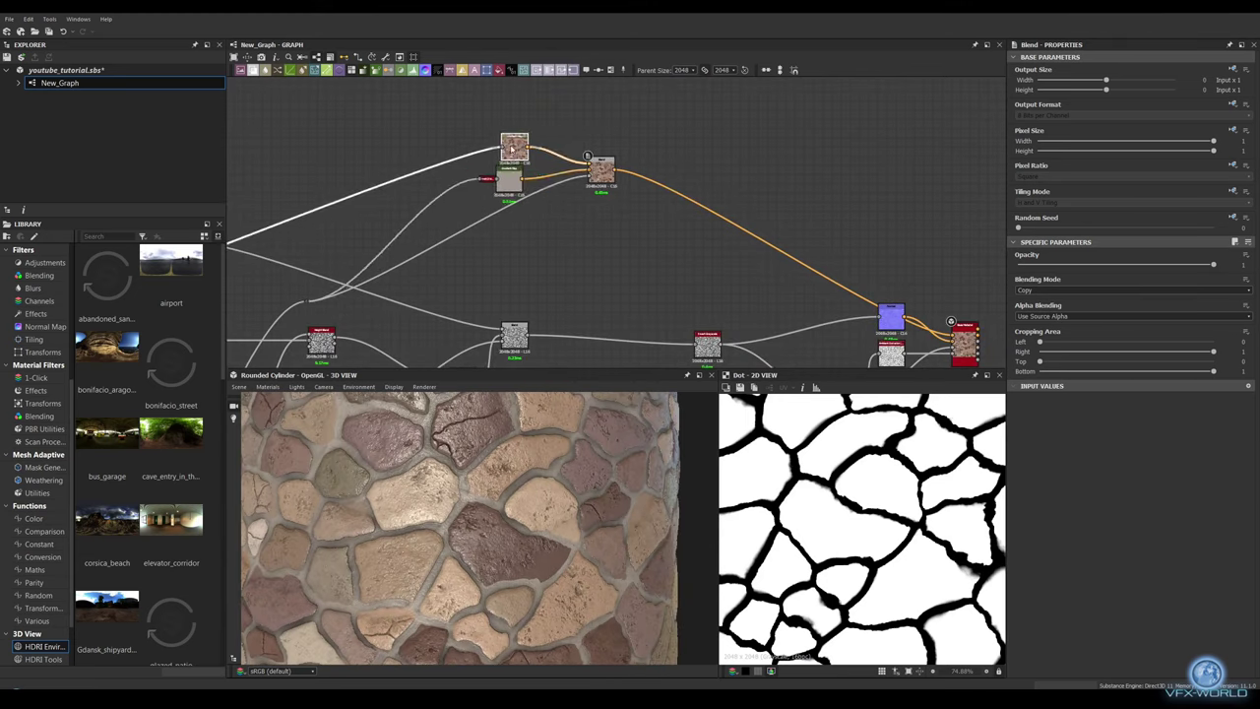
{"action": "left_click_drag", "start_coordinate": [601, 172], "coordinate": [563, 182]}
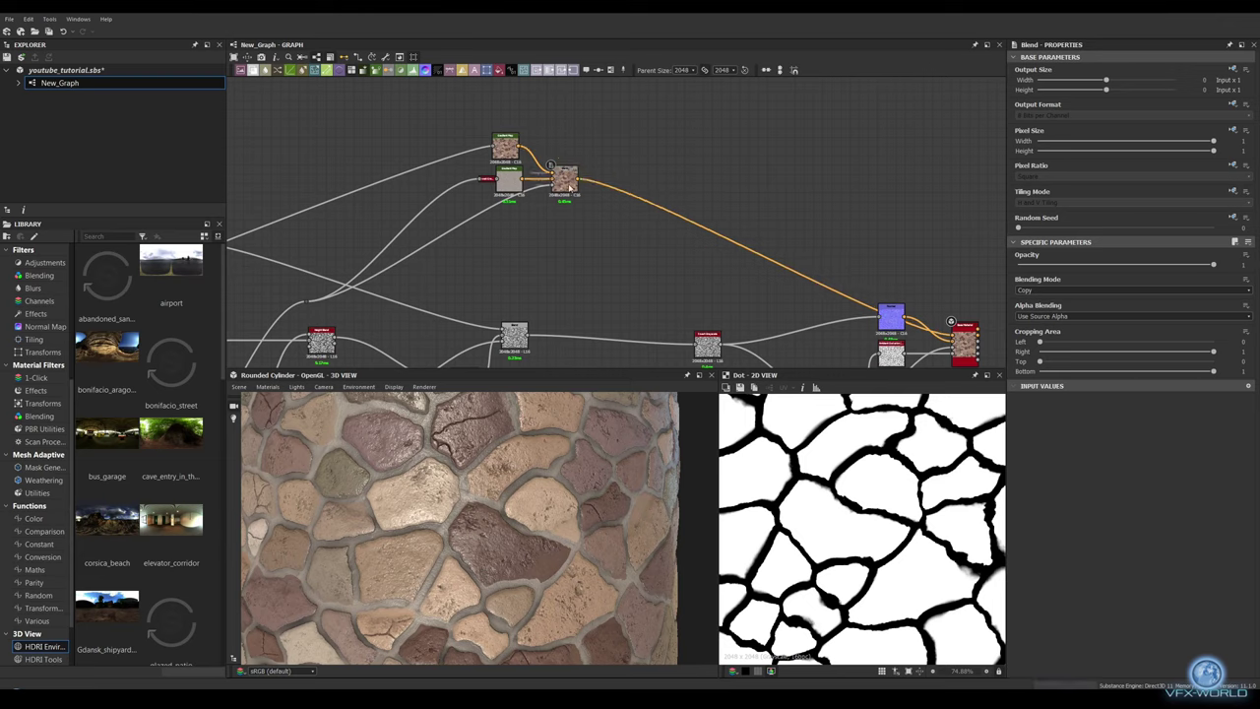
{"action": "scroll", "coordinate": [655, 133], "scroll_direction": "down", "scroll_amount": 3}
{"action": "scroll", "coordinate": [689, 128], "scroll_direction": "down", "scroll_amount": 3}
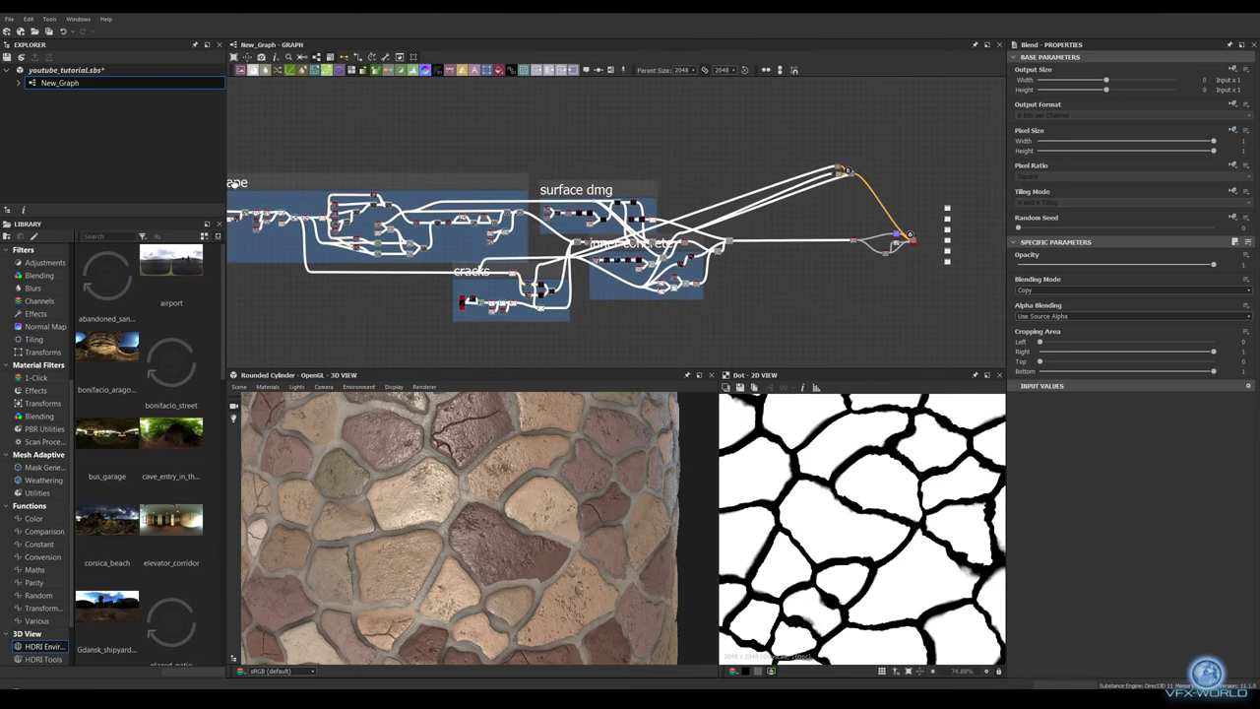
{"action": "scroll", "coordinate": [787, 128], "scroll_direction": "up", "scroll_amount": 3}
{"action": "scroll", "coordinate": [537, 210], "scroll_direction": "up", "scroll_amount": 3}
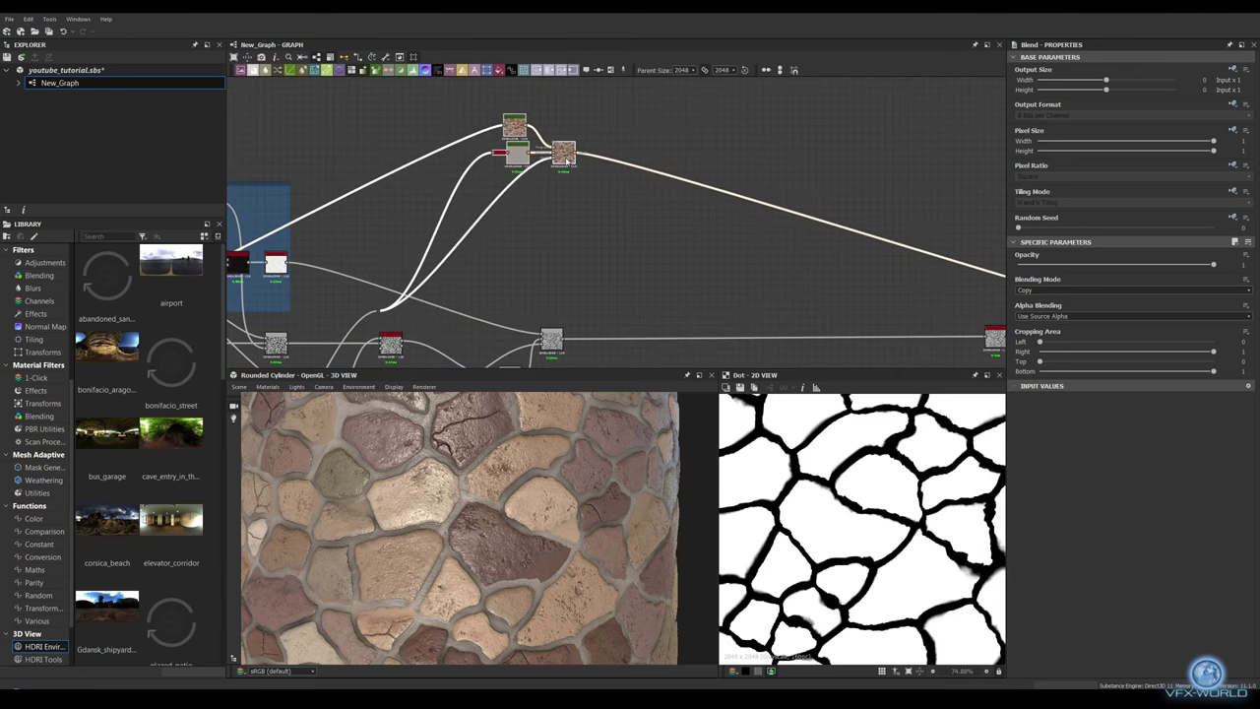
{"action": "double_click", "coordinate": [564, 254]}
Step: Insert an auto_levels node after the height Blend
{"action": "middle_click_drag", "start_coordinate": [590, 325], "coordinate": [534, 312]}
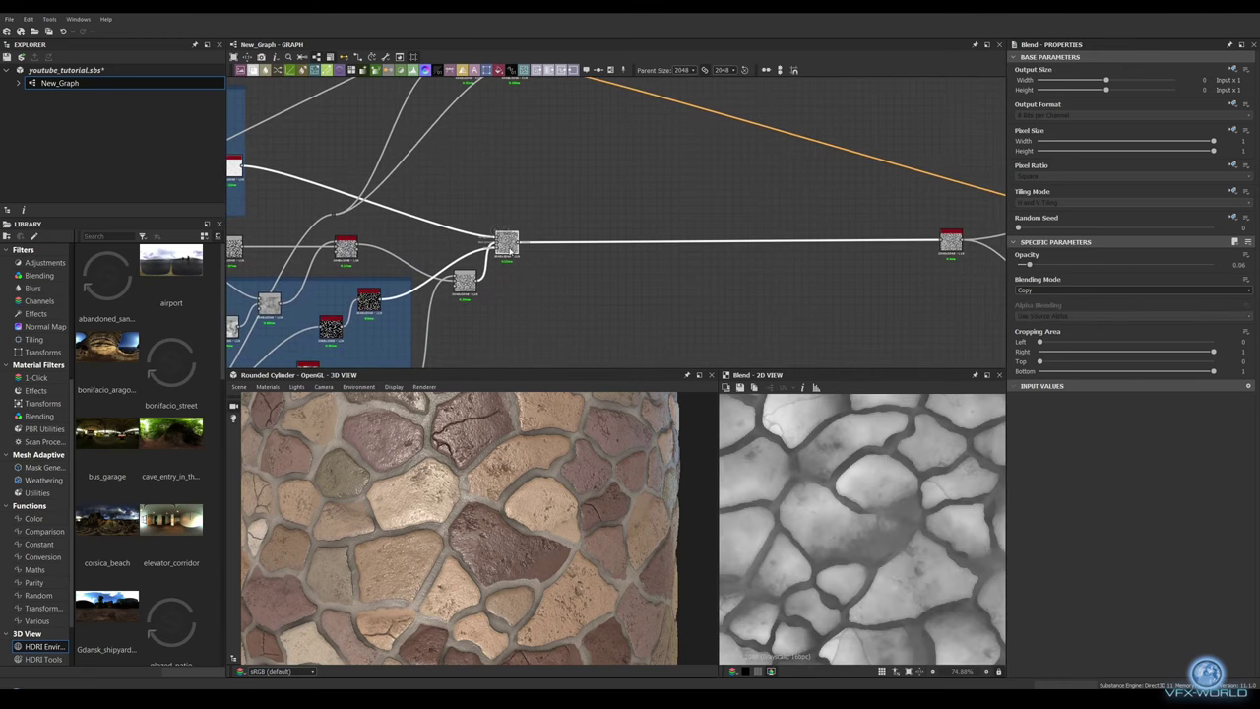
{"action": "key", "text": "space"}
{"action": "type", "text": "auto"}
{"action": "key", "text": "Return"}
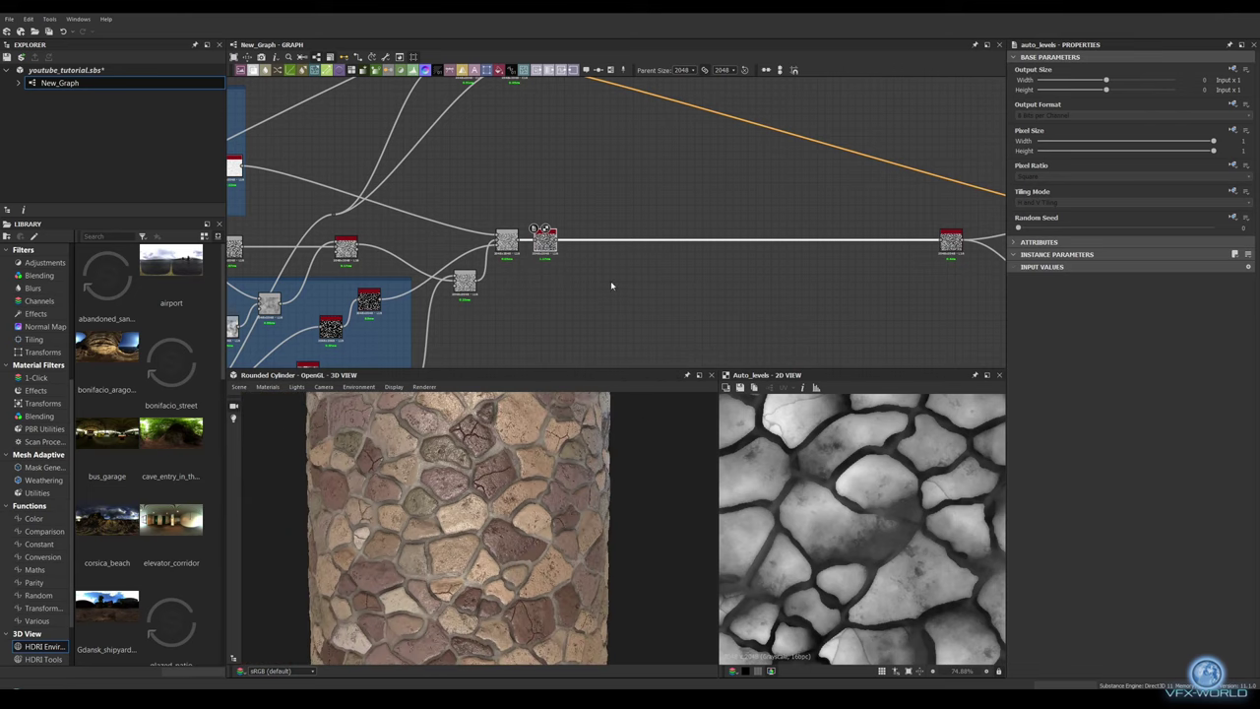
{"action": "middle_click_drag", "start_coordinate": [610, 281], "coordinate": [540, 346]}
{"action": "left_click_drag", "start_coordinate": [436, 128], "coordinate": [603, 145]}
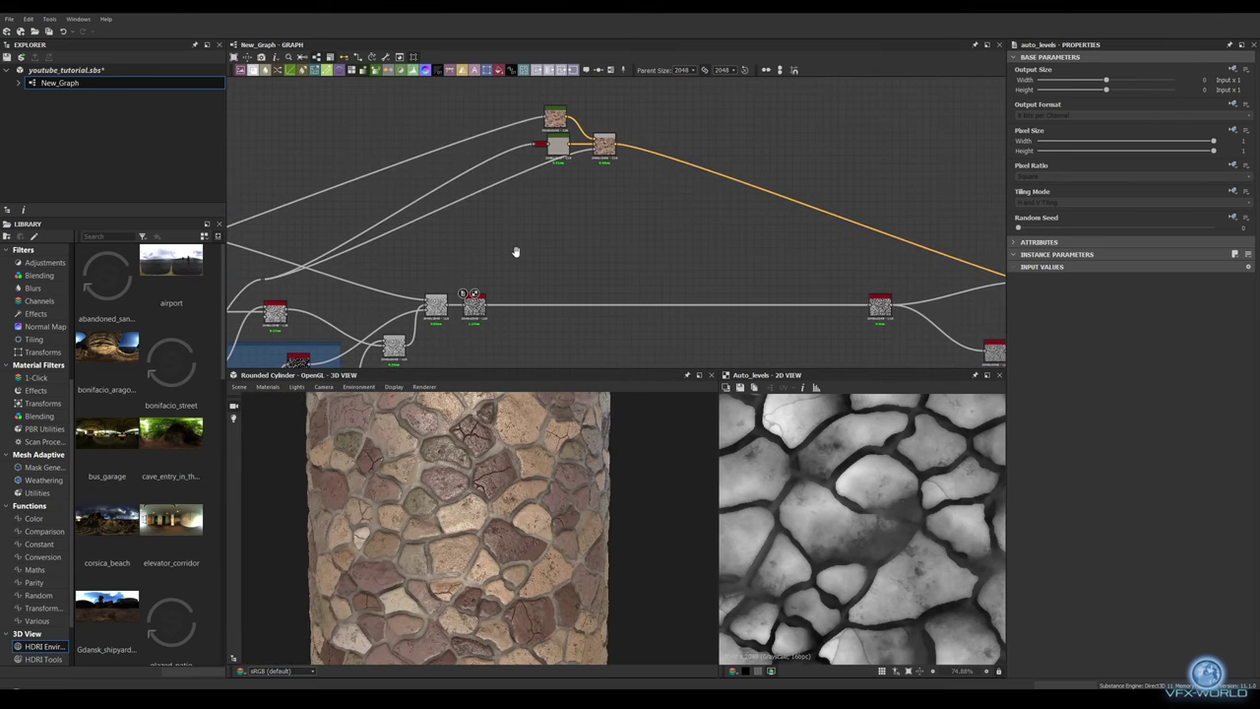
Step: Add an hbao node fed by the levelled height
{"action": "middle_click_drag", "start_coordinate": [515, 253], "coordinate": [422, 259]}
{"action": "key", "text": "space"}
{"action": "type", "text": "hbao"}
{"action": "key", "text": "Return"}
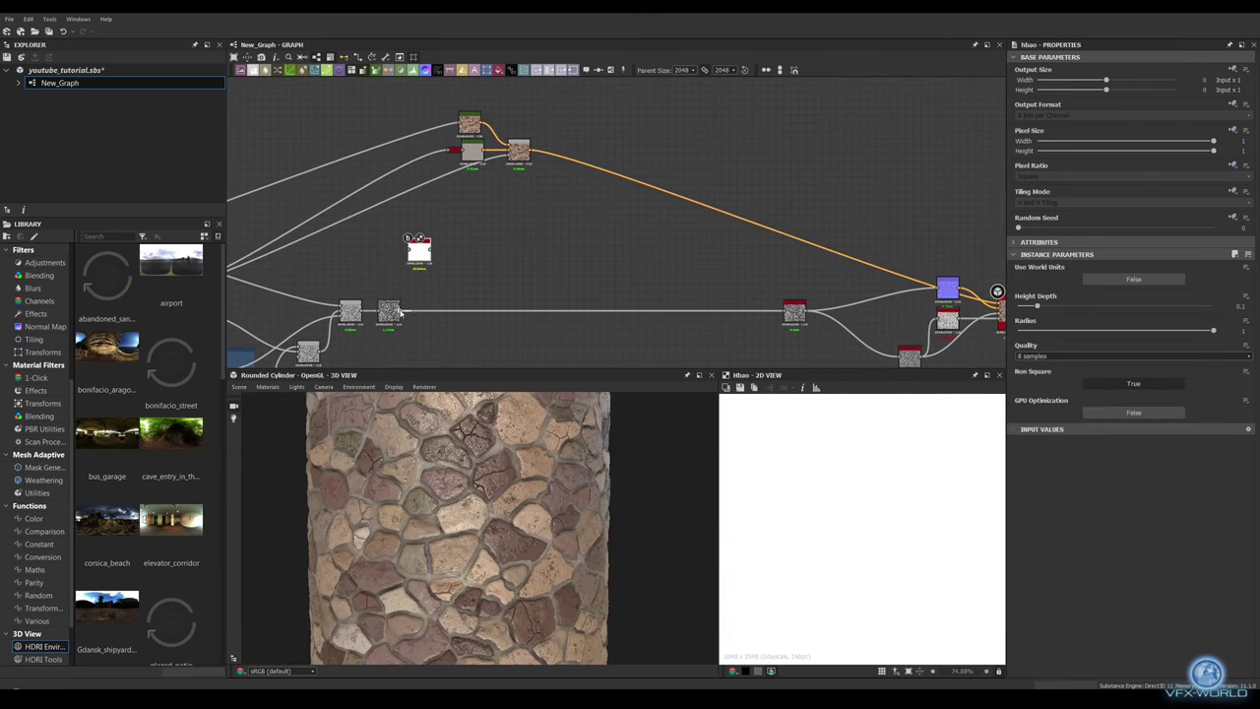
{"action": "left_click_drag", "start_coordinate": [399, 313], "coordinate": [407, 249]}
Step: Add a Normal node at intensity 10 and a curvature_smooth node beside it
{"action": "middle_click_drag", "start_coordinate": [453, 283], "coordinate": [403, 276]}
{"action": "key", "text": "space"}
{"action": "type", "text": "normal"}
{"action": "key", "text": "Return"}
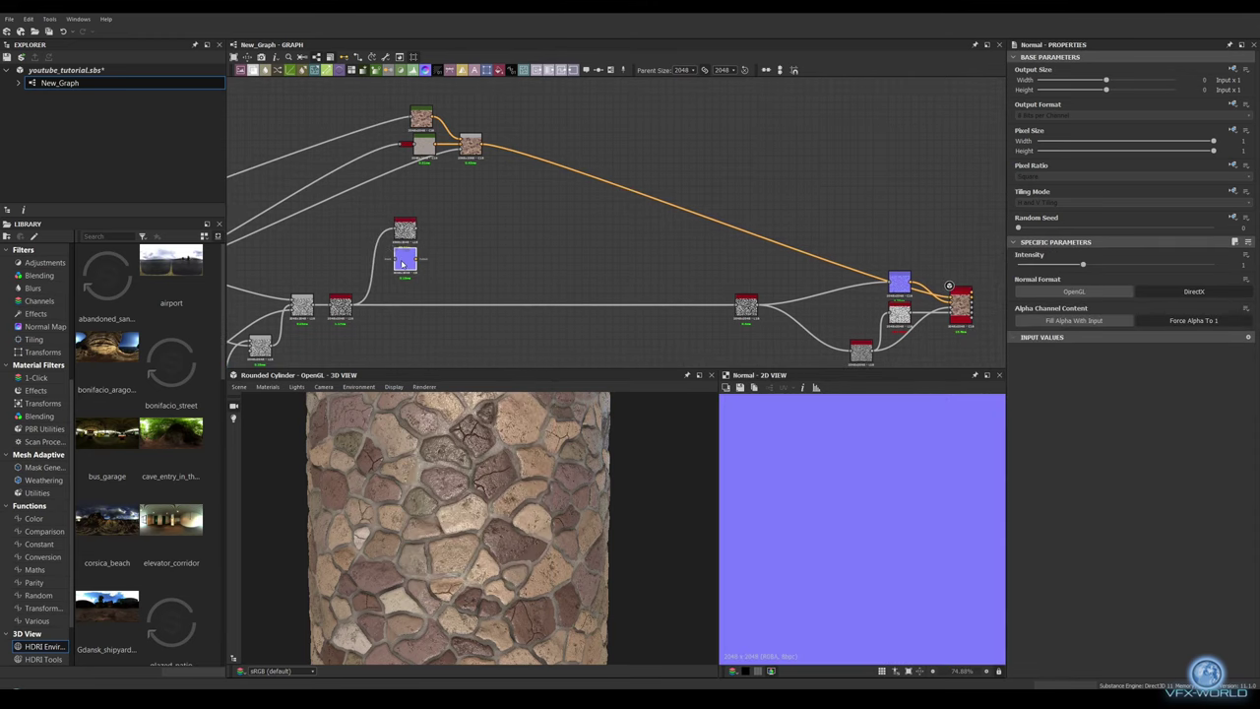
{"action": "left_click_drag", "start_coordinate": [1083, 264], "coordinate": [1115, 264]}
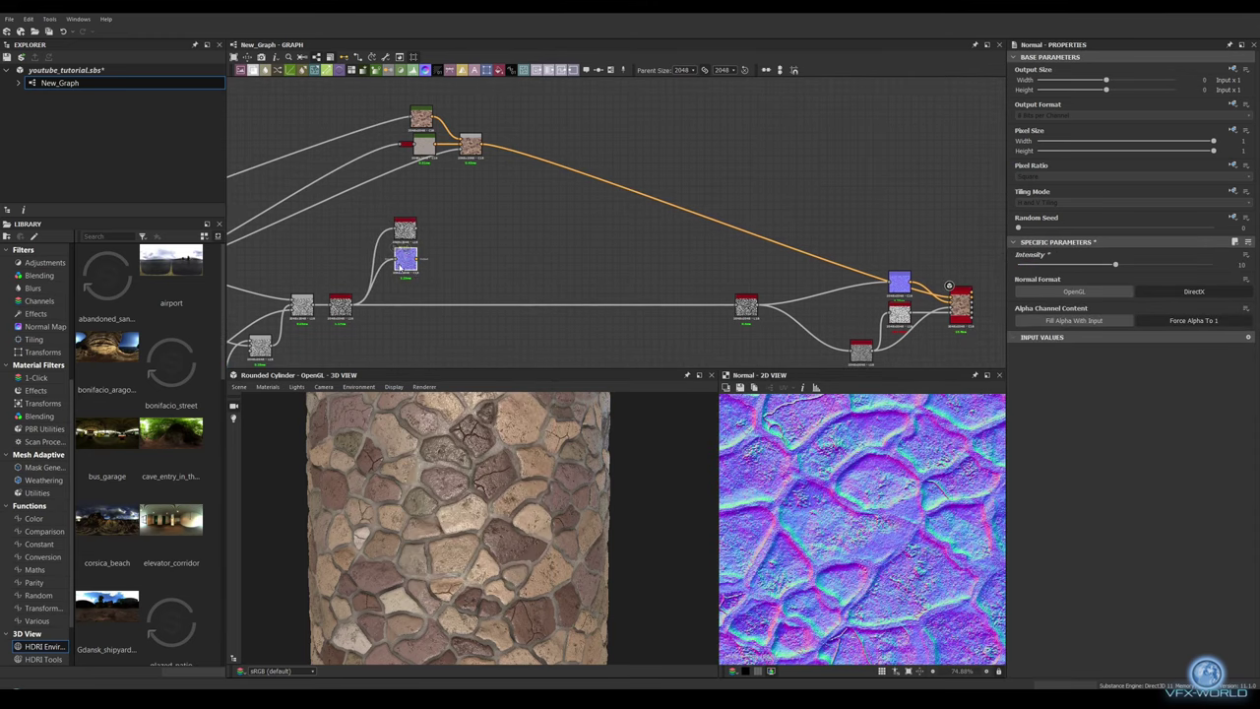
{"action": "key", "text": "space"}
{"action": "type", "text": "curvature smooth"}
{"action": "key", "text": "Return"}
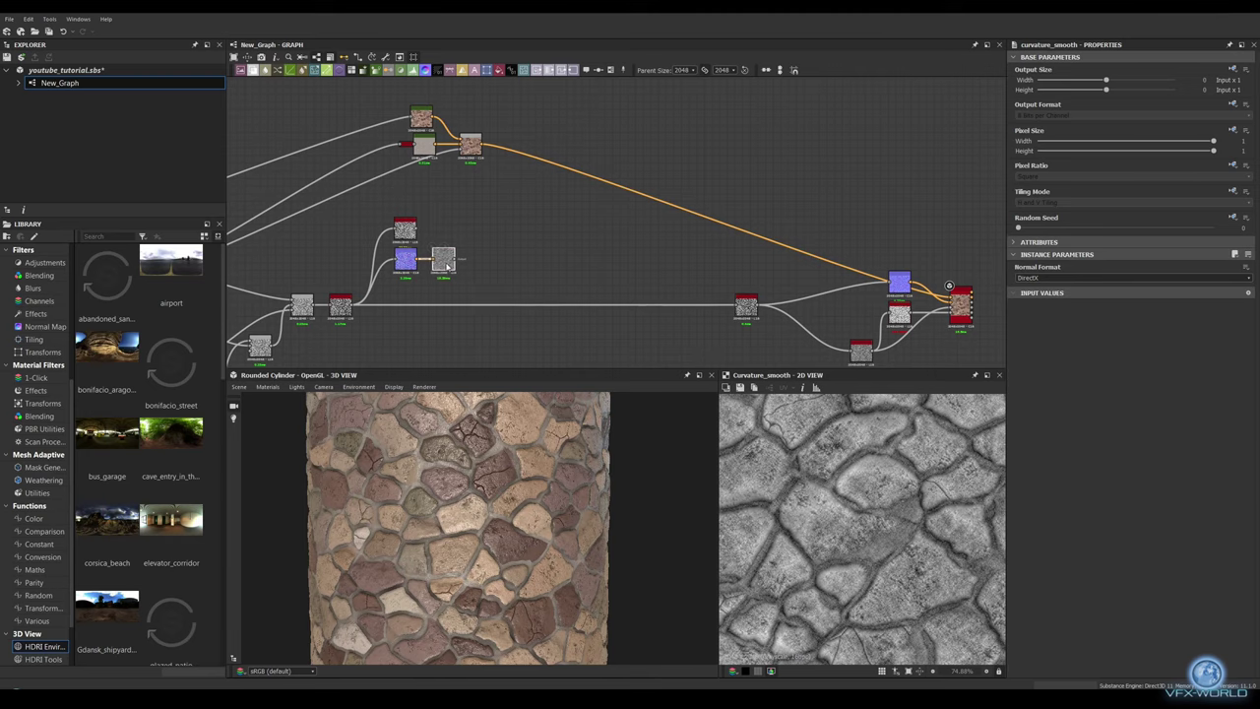
{"action": "left_click_drag", "start_coordinate": [445, 264], "coordinate": [401, 230]}
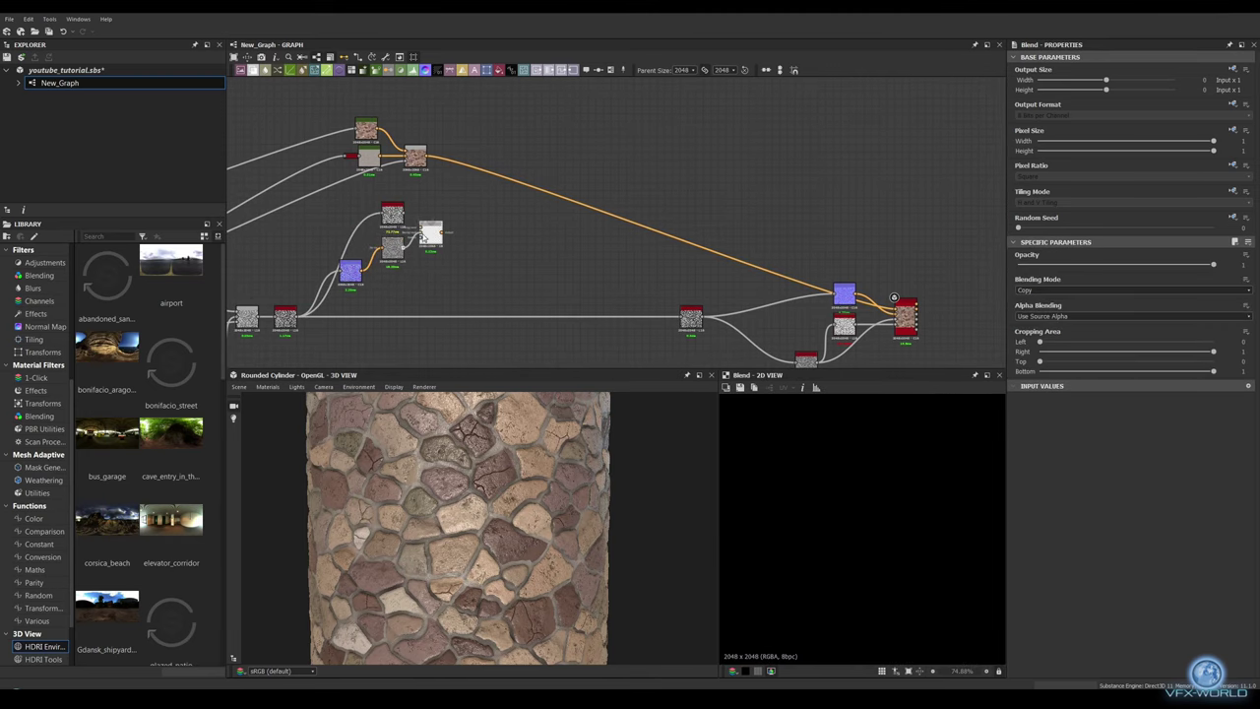
{"action": "scroll", "coordinate": [439, 258], "scroll_direction": "up", "scroll_amount": 3}
{"action": "left_click", "coordinate": [467, 254]}
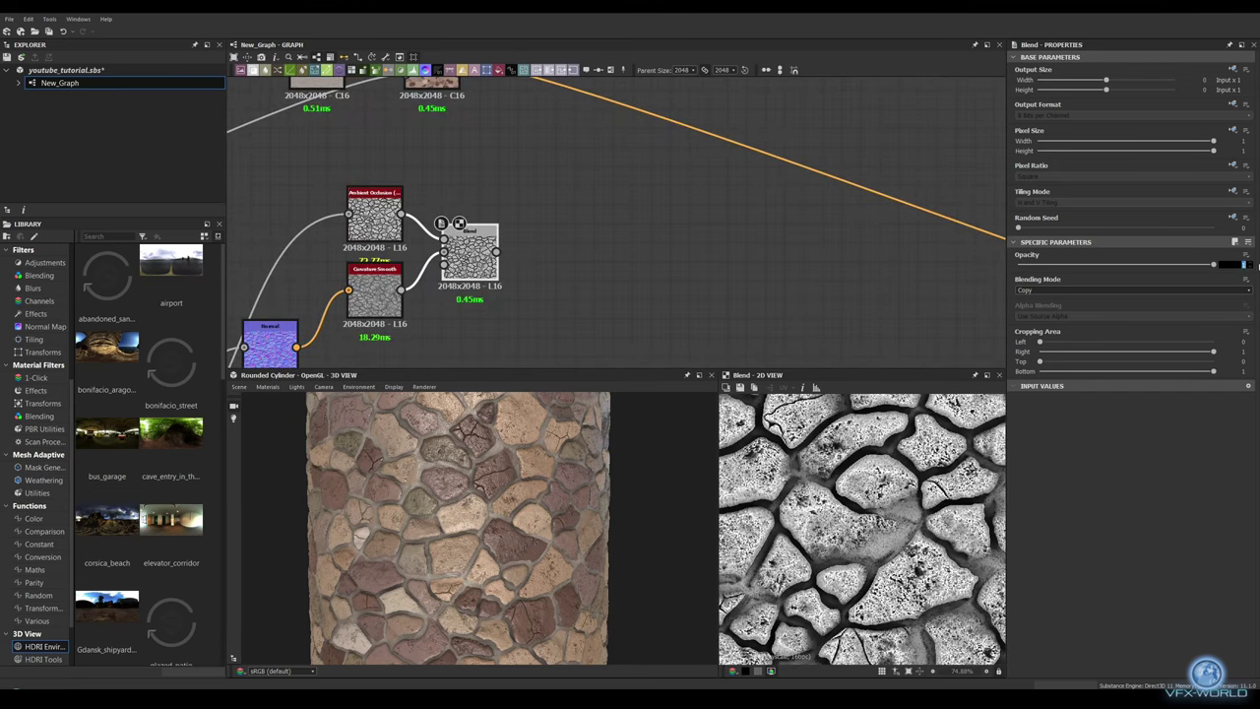
Step: Lower the AO-curvature Blend opacity to about 0.1 and add a Gradient Map after it
{"action": "left_click_drag", "start_coordinate": [1212, 264], "coordinate": [1036, 264]}
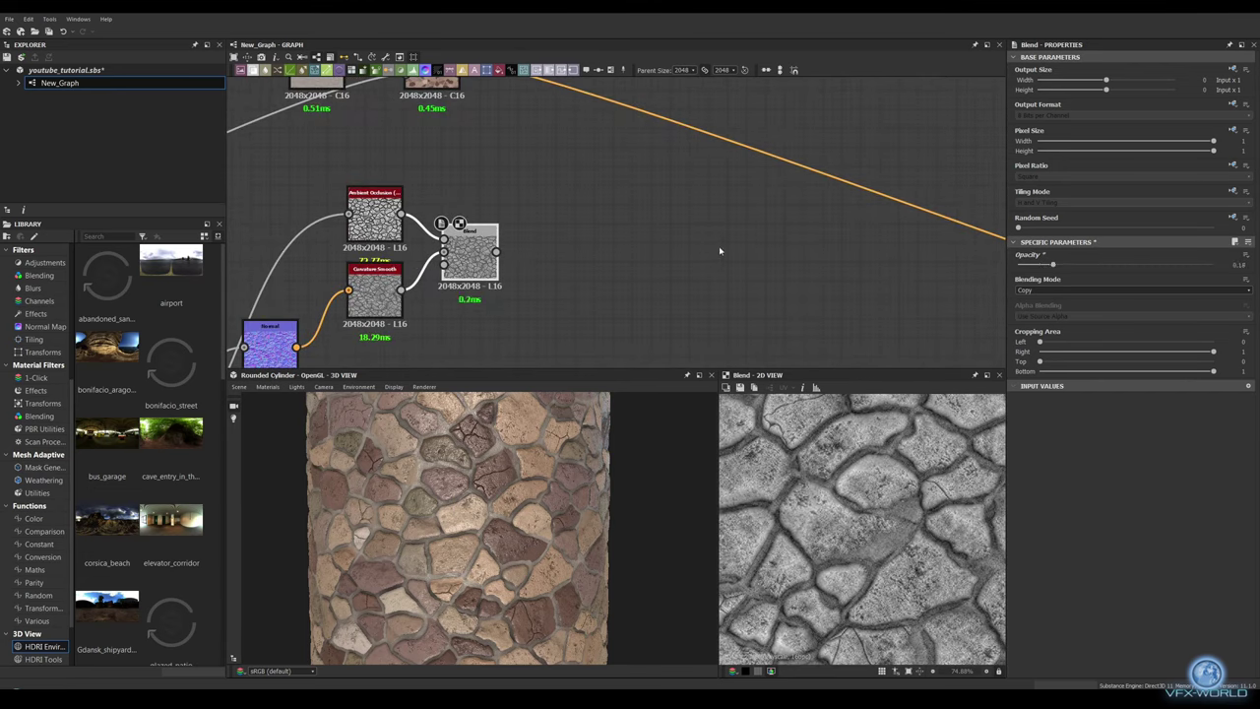
{"action": "left_click_drag", "start_coordinate": [495, 251], "coordinate": [407, 278]}
{"action": "left_click", "coordinate": [434, 295]}
Step: Insert a second Blend on the main colour link with opacity around 0.2
{"action": "left_click_drag", "start_coordinate": [462, 231], "coordinate": [502, 215]}
{"action": "left_click", "coordinate": [903, 320]}
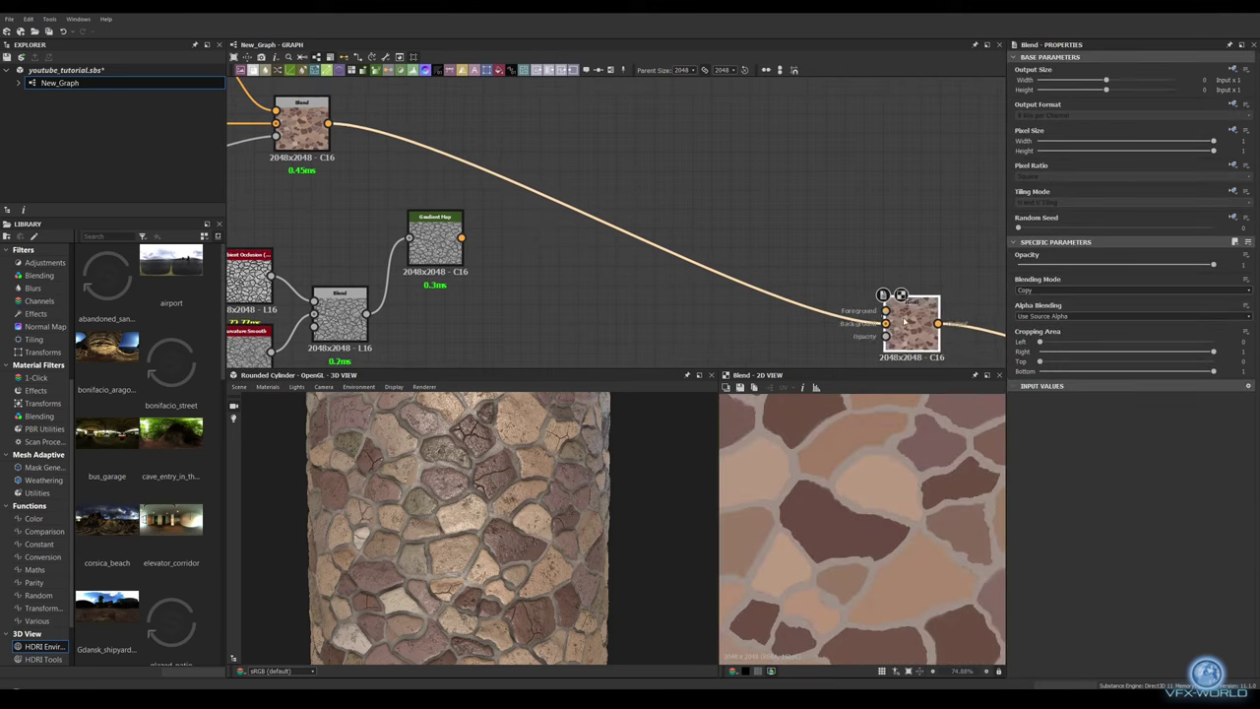
{"action": "left_click_drag", "start_coordinate": [903, 320], "coordinate": [557, 197]}
{"action": "left_click_drag", "start_coordinate": [1024, 264], "coordinate": [1051, 265]}
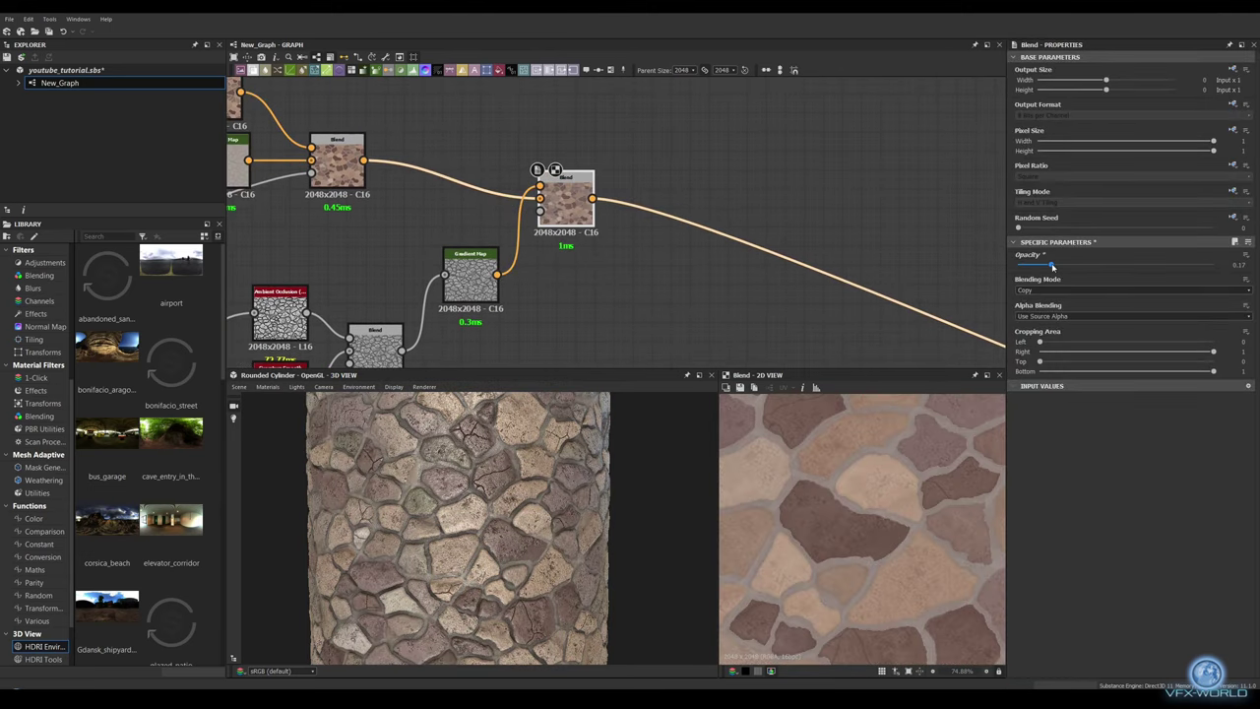
{"action": "scroll", "coordinate": [625, 406], "scroll_direction": "up", "scroll_amount": 5}
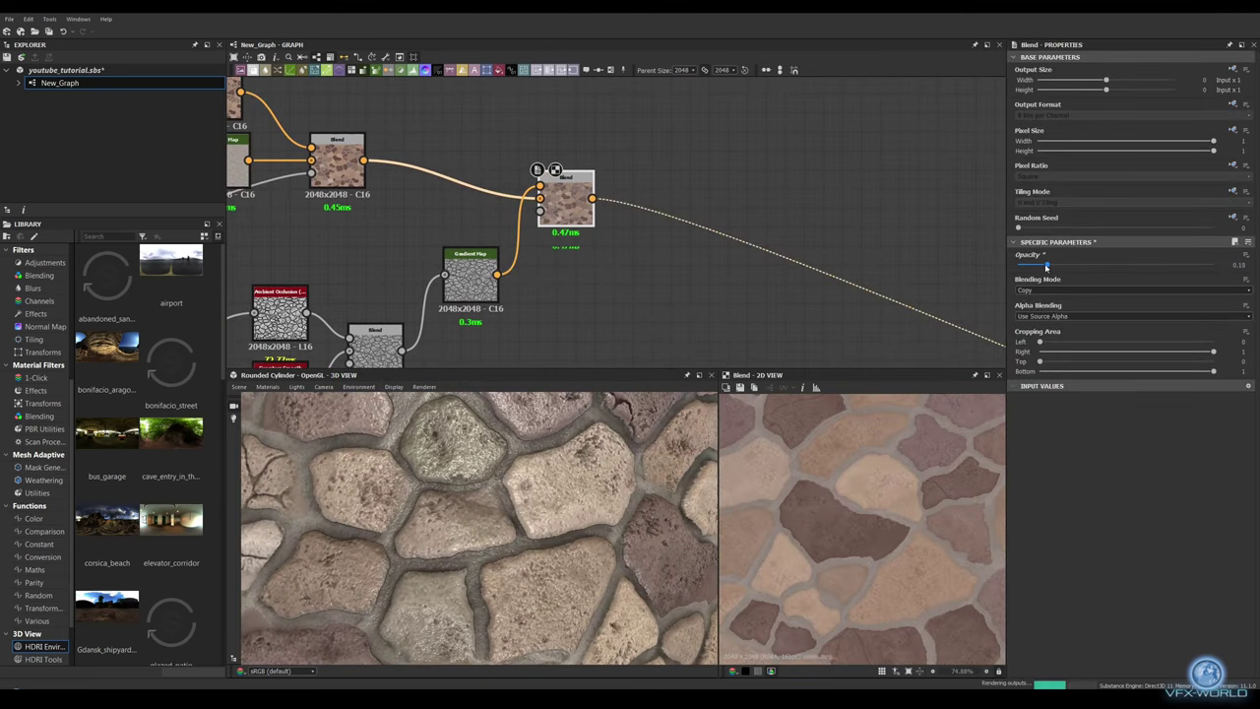
{"action": "scroll", "coordinate": [675, 426], "scroll_direction": "down", "scroll_amount": 3}
{"action": "scroll", "coordinate": [610, 207], "scroll_direction": "down", "scroll_amount": 5}
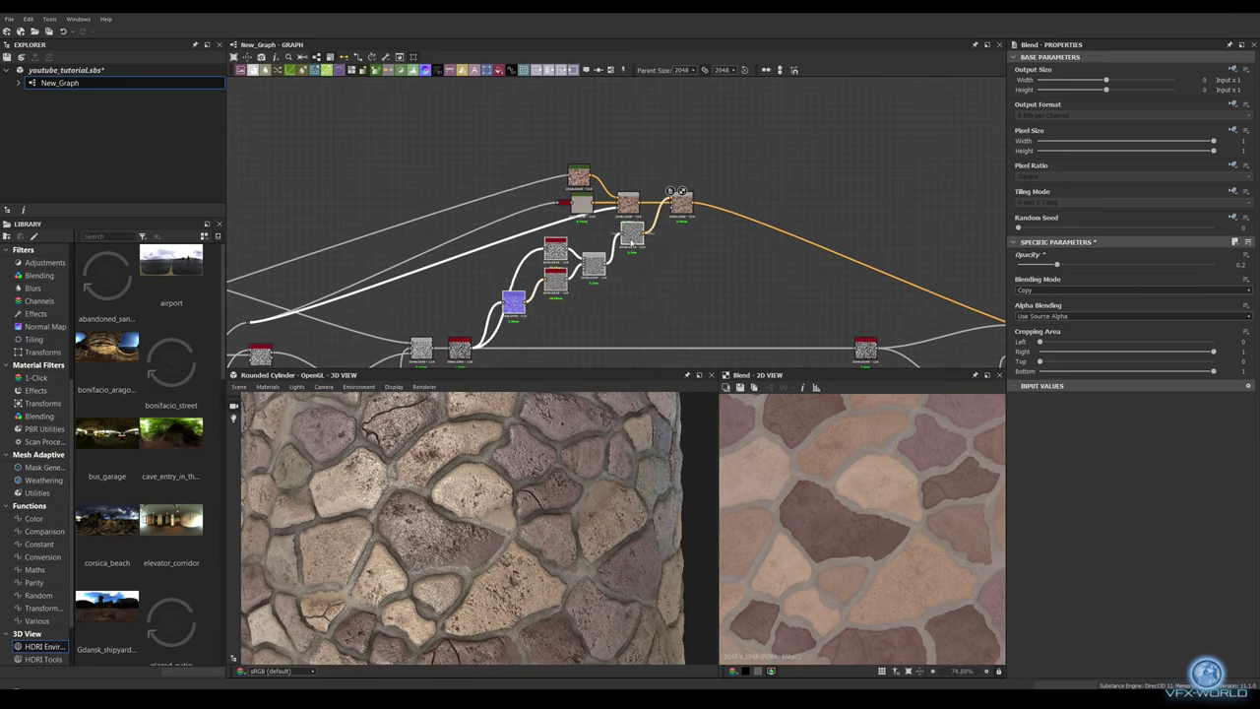
{"action": "middle_click_drag", "start_coordinate": [684, 230], "coordinate": [548, 186]}
Step: Add an mg_dirt node fed by the Normal: dirt level 0.35, grunge 0.54, edges masking 0.69
{"action": "right_click", "coordinate": [529, 242]}
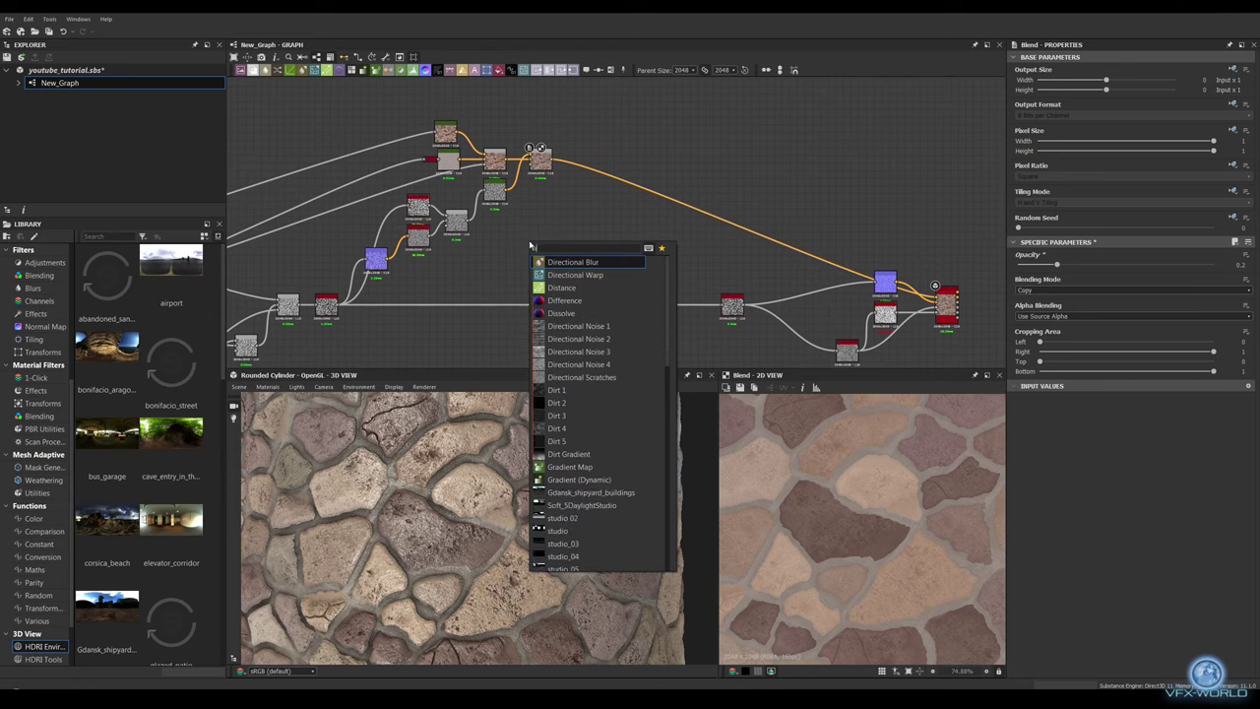
{"action": "left_click", "coordinate": [534, 264]}
{"action": "scroll", "coordinate": [536, 246], "scroll_direction": "up", "scroll_amount": 3}
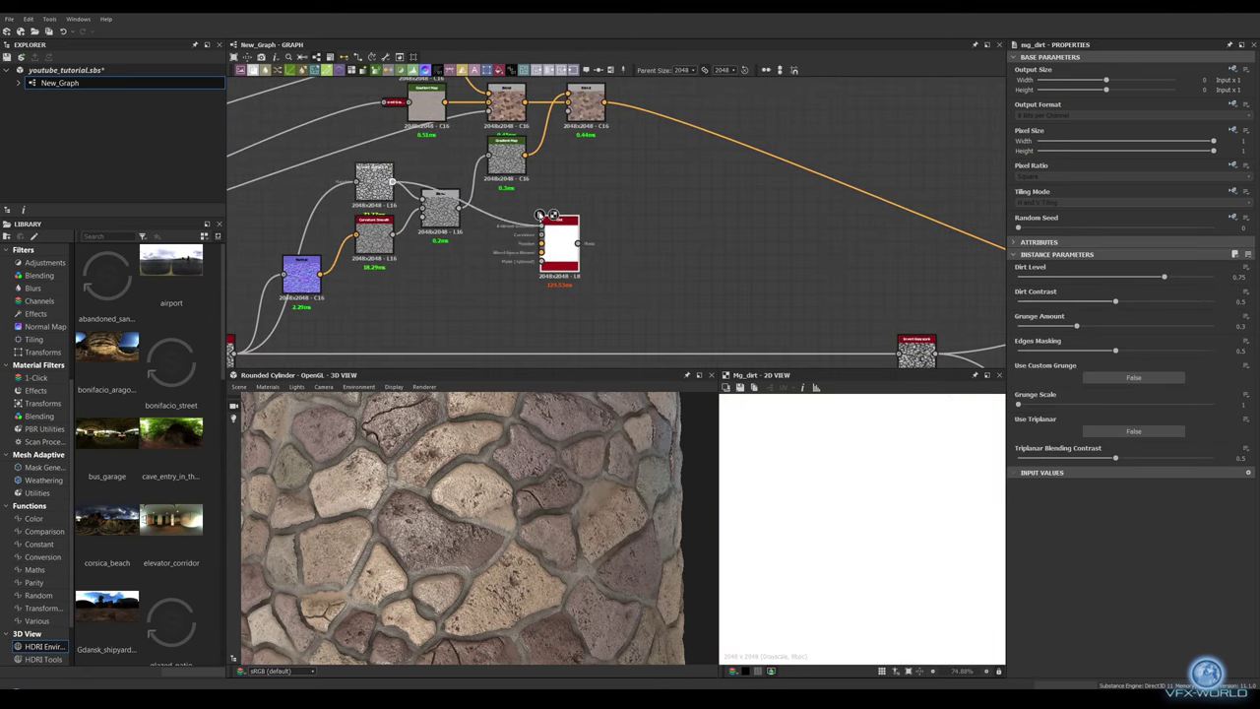
{"action": "left_click_drag", "start_coordinate": [394, 234], "coordinate": [539, 234]}
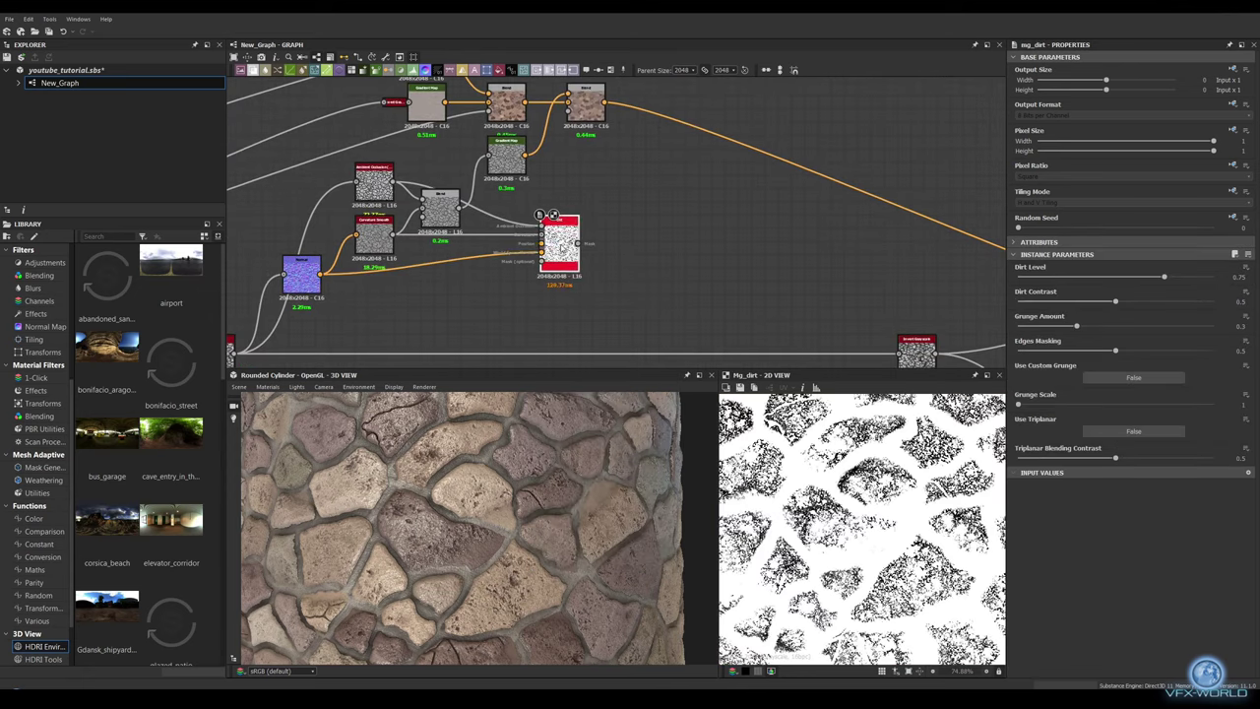
{"action": "left_click_drag", "start_coordinate": [1132, 281], "coordinate": [1086, 277]}
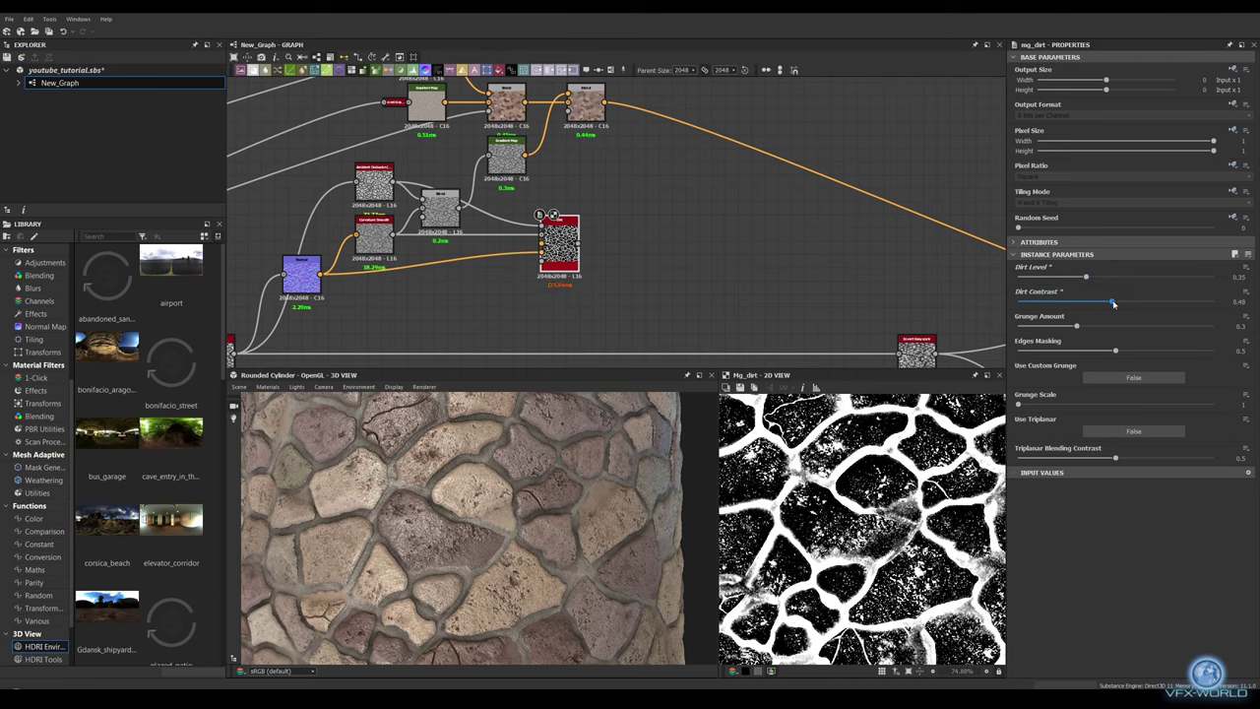
{"action": "left_click_drag", "start_coordinate": [1077, 327], "coordinate": [1124, 326]}
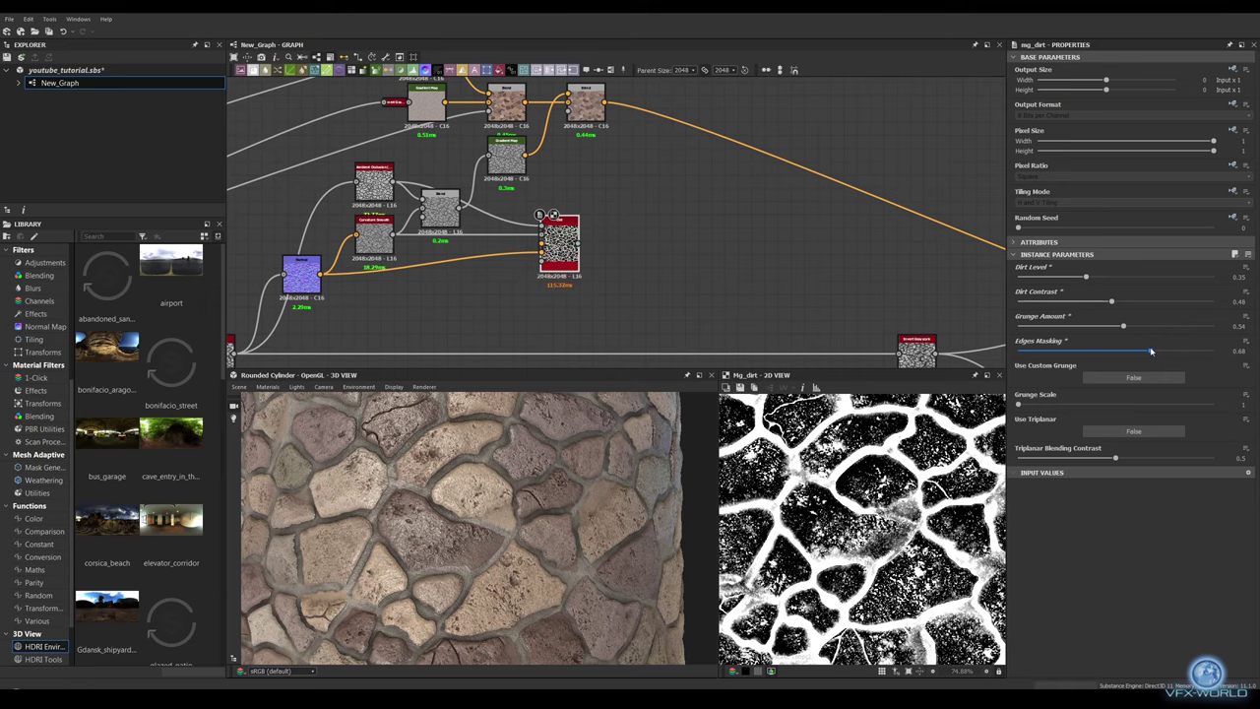
{"action": "left_click_drag", "start_coordinate": [1151, 351], "coordinate": [1152, 350]}
{"action": "middle_click_drag", "start_coordinate": [652, 254], "coordinate": [495, 259]}
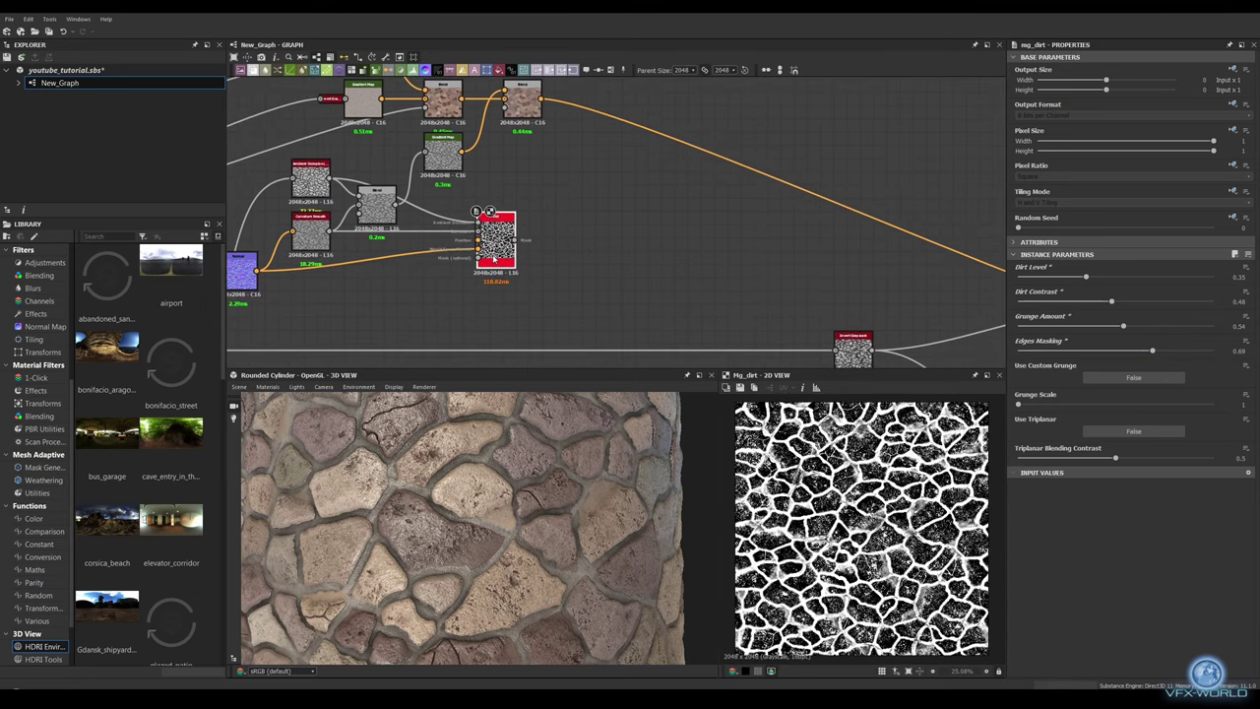
{"action": "middle_click_drag", "start_coordinate": [588, 248], "coordinate": [581, 307]}
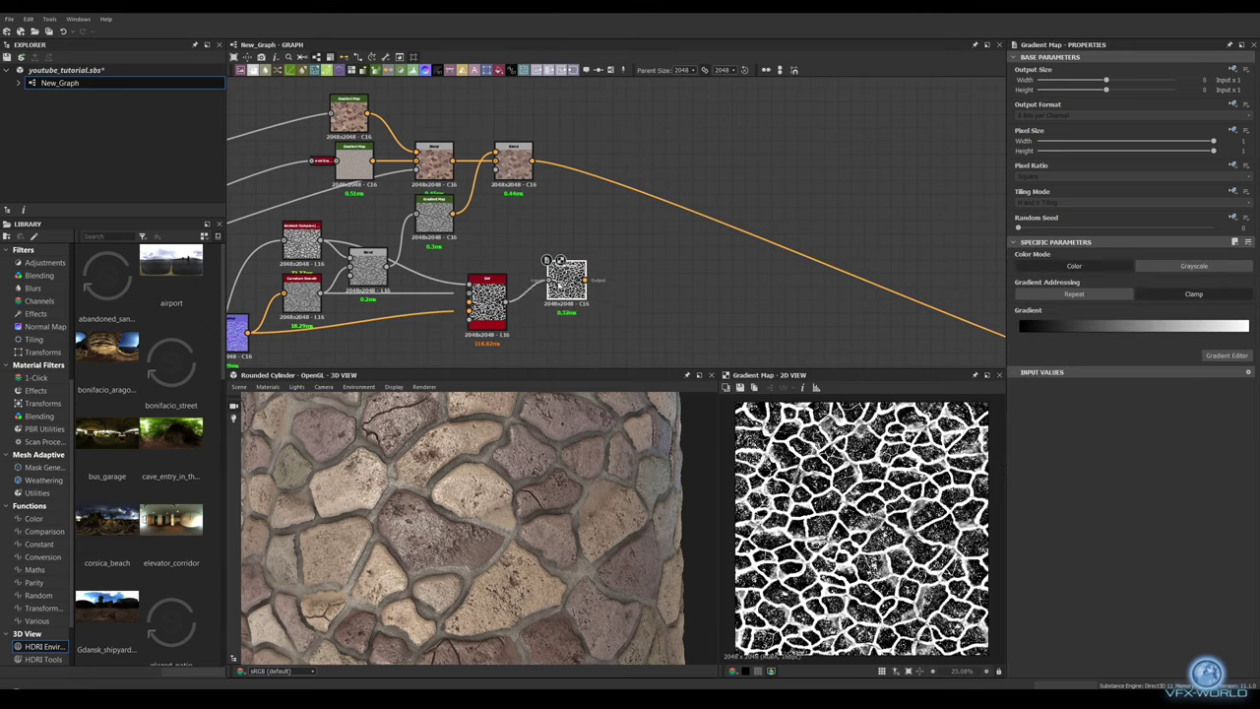
Step: Add a Gradient Map after Mg_dirt and wire it into a new Blend on the output link
{"action": "left_click_drag", "start_coordinate": [576, 295], "coordinate": [553, 268]}
{"action": "key", "text": "space"}
{"action": "left_click", "coordinate": [719, 230]}
{"action": "left_click_drag", "start_coordinate": [718, 232], "coordinate": [628, 232]}
{"action": "left_click_drag", "start_coordinate": [571, 266], "coordinate": [610, 228]}
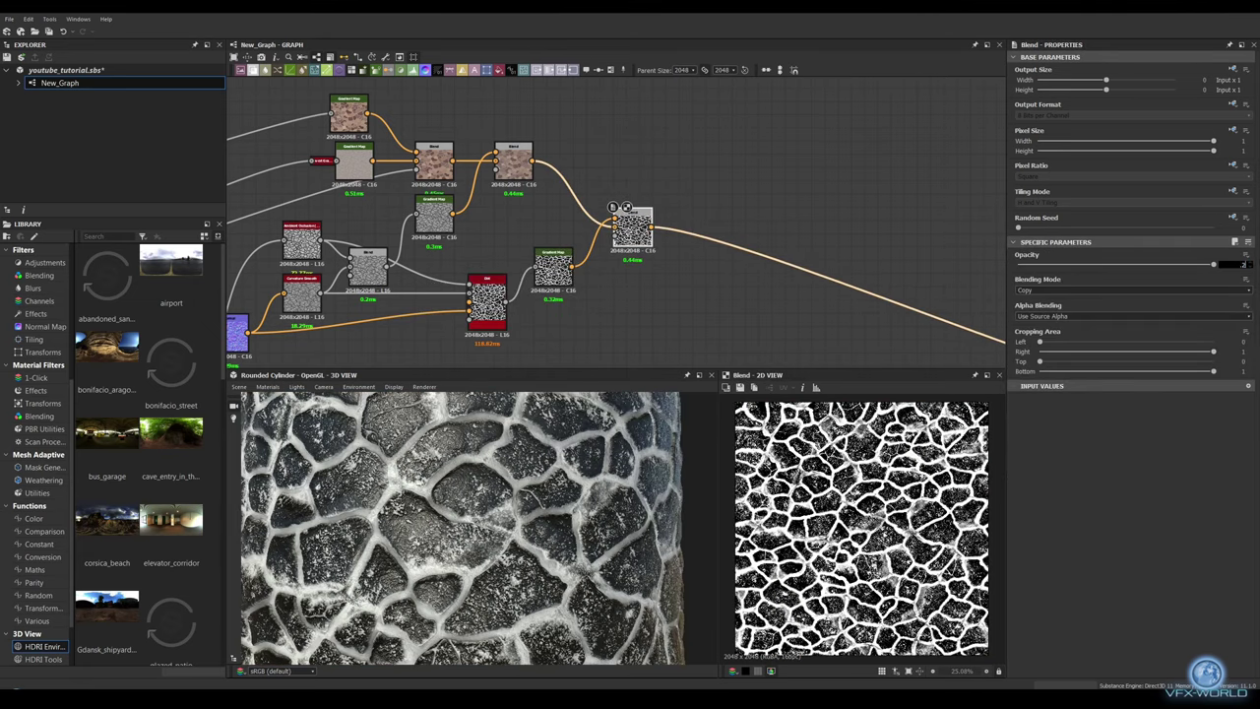
Step: Route the final output from the new dirt Blend and set its opacity to 0.22
{"action": "key", "text": "Return"}
{"action": "scroll", "coordinate": [478, 500], "scroll_direction": "up", "scroll_amount": 3}
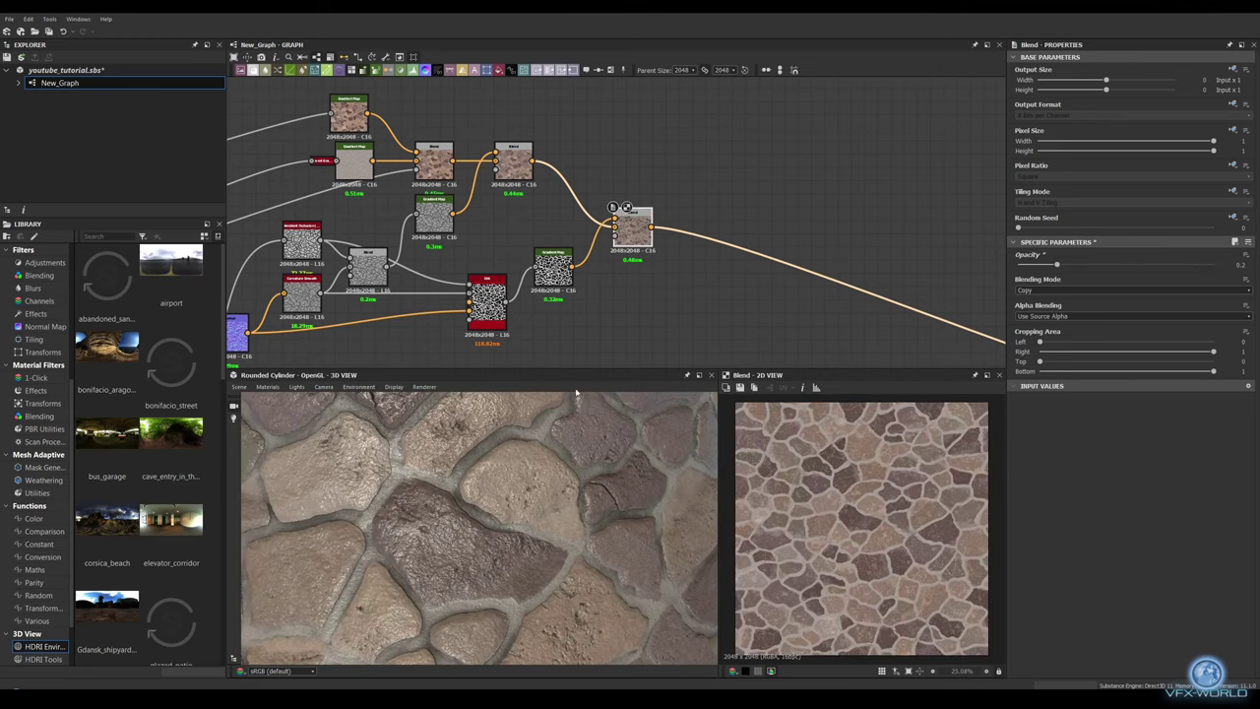
{"action": "scroll", "coordinate": [862, 529], "scroll_direction": "up", "scroll_amount": 3}
{"action": "scroll", "coordinate": [862, 530], "scroll_direction": "up", "scroll_amount": 2}
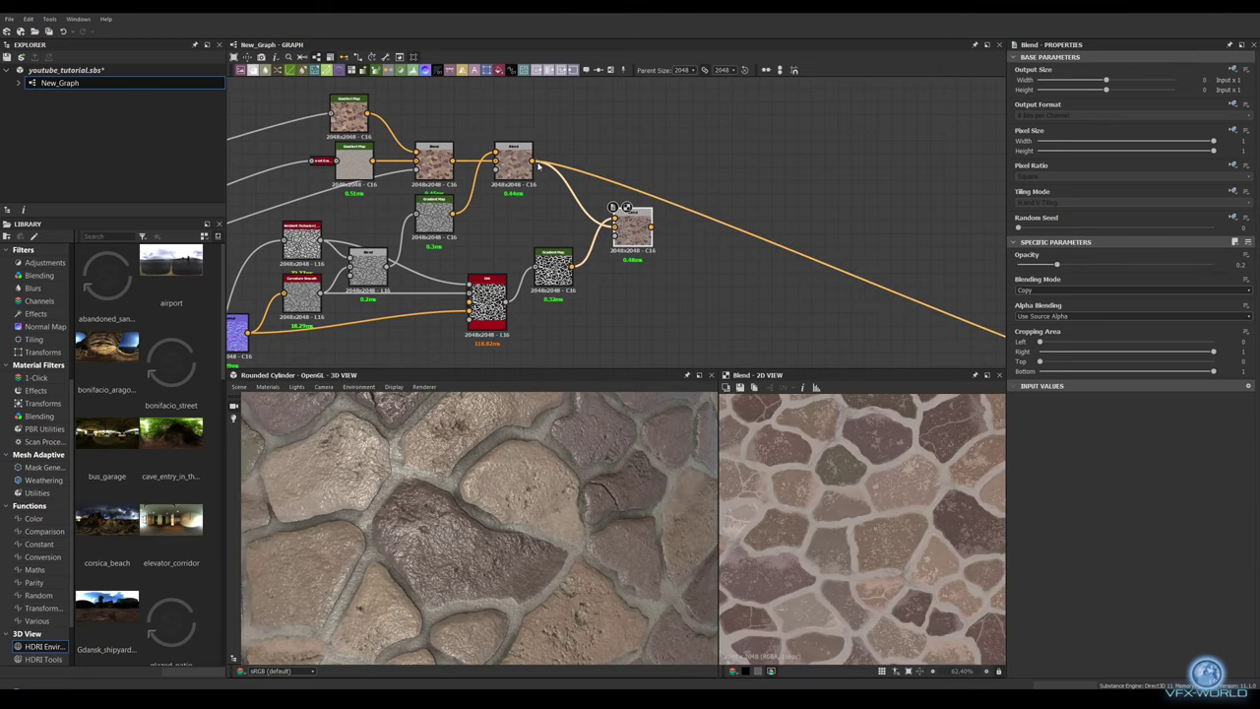
{"action": "left_click_drag", "start_coordinate": [533, 160], "coordinate": [651, 228], "text": "shift"}
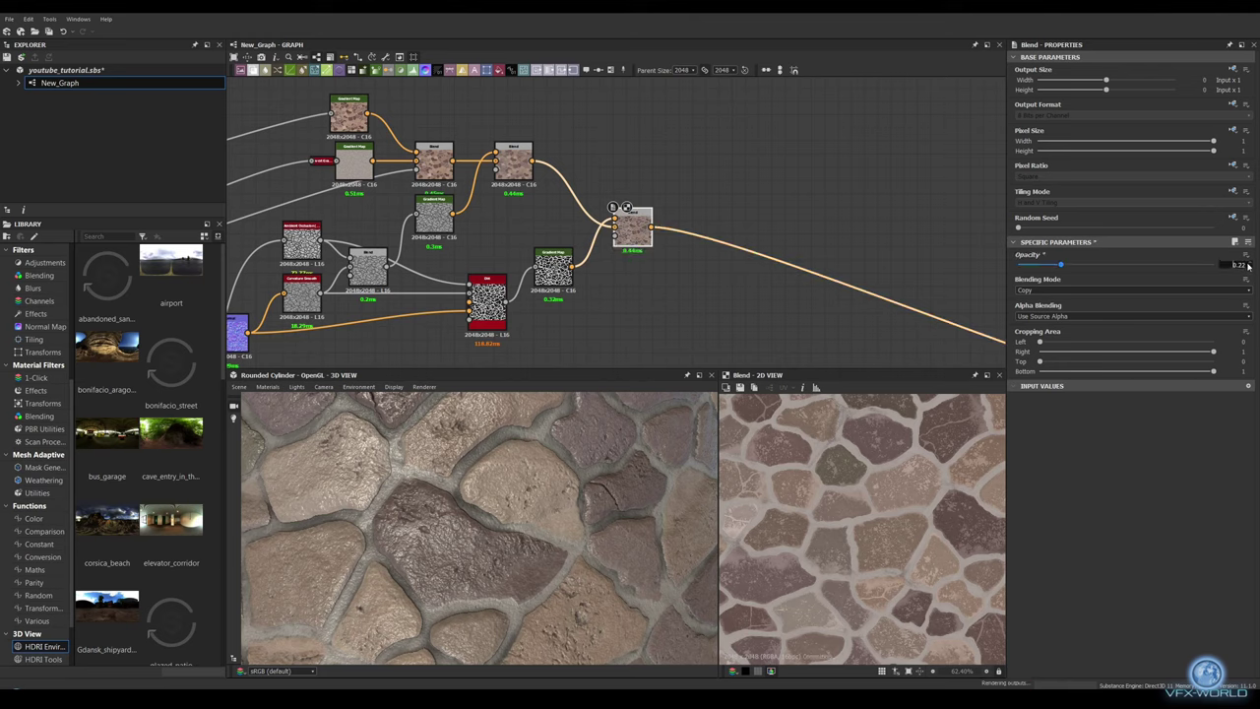
{"action": "left_click_drag", "start_coordinate": [591, 610], "coordinate": [485, 512]}
Step: Add an Mg_dust node fed by the cracked map and preview its result
{"action": "key", "text": "space"}
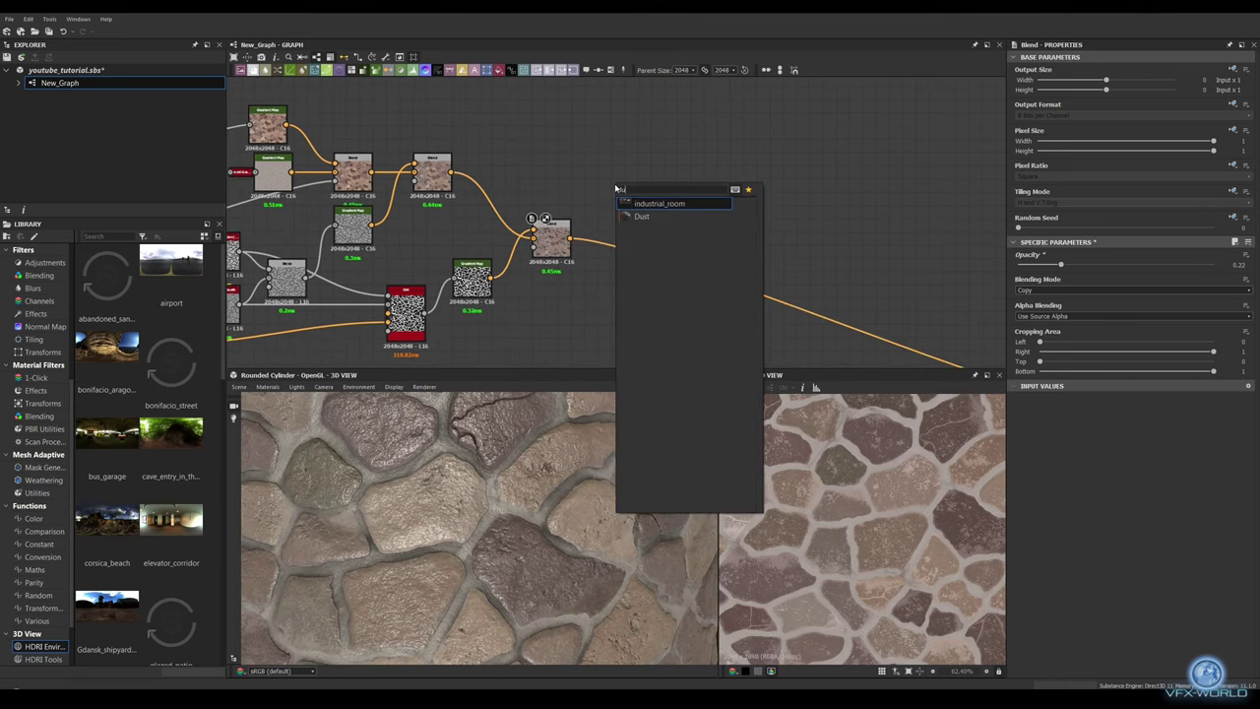
{"action": "type", "text": "dust"}
{"action": "key", "text": "Return"}
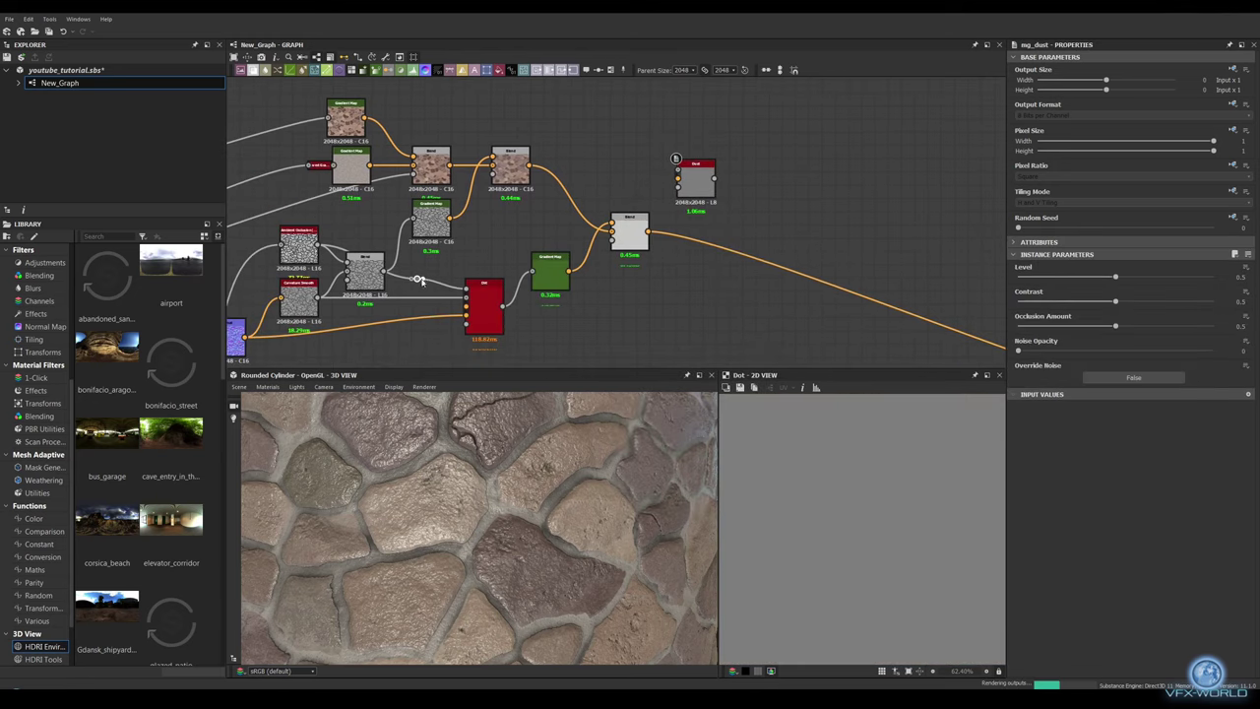
{"action": "left_click_drag", "start_coordinate": [455, 283], "coordinate": [677, 169]}
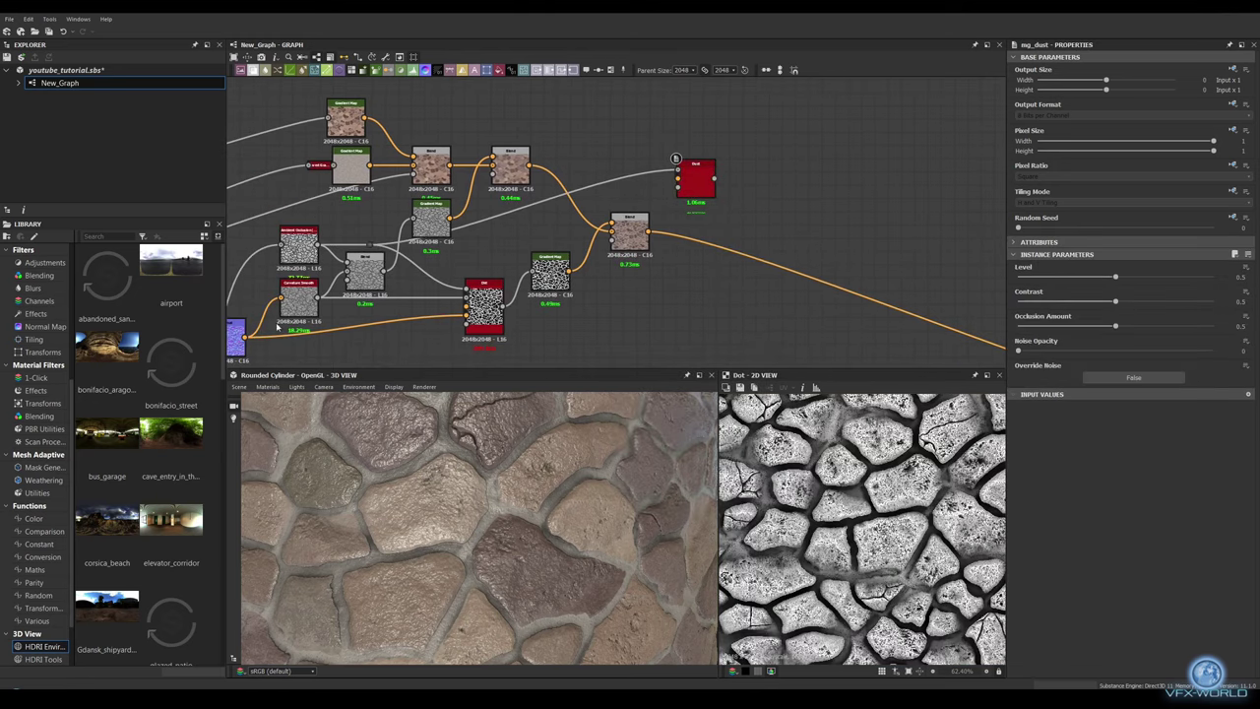
{"action": "double_click", "coordinate": [694, 179]}
Step: Tune the dust mask: level 0.69, contrast 0.36, occlusion 0.6, noise opacity 0.25
{"action": "middle_click_drag", "start_coordinate": [694, 179], "coordinate": [611, 179]}
{"action": "left_click_drag", "start_coordinate": [1115, 276], "coordinate": [1151, 279]}
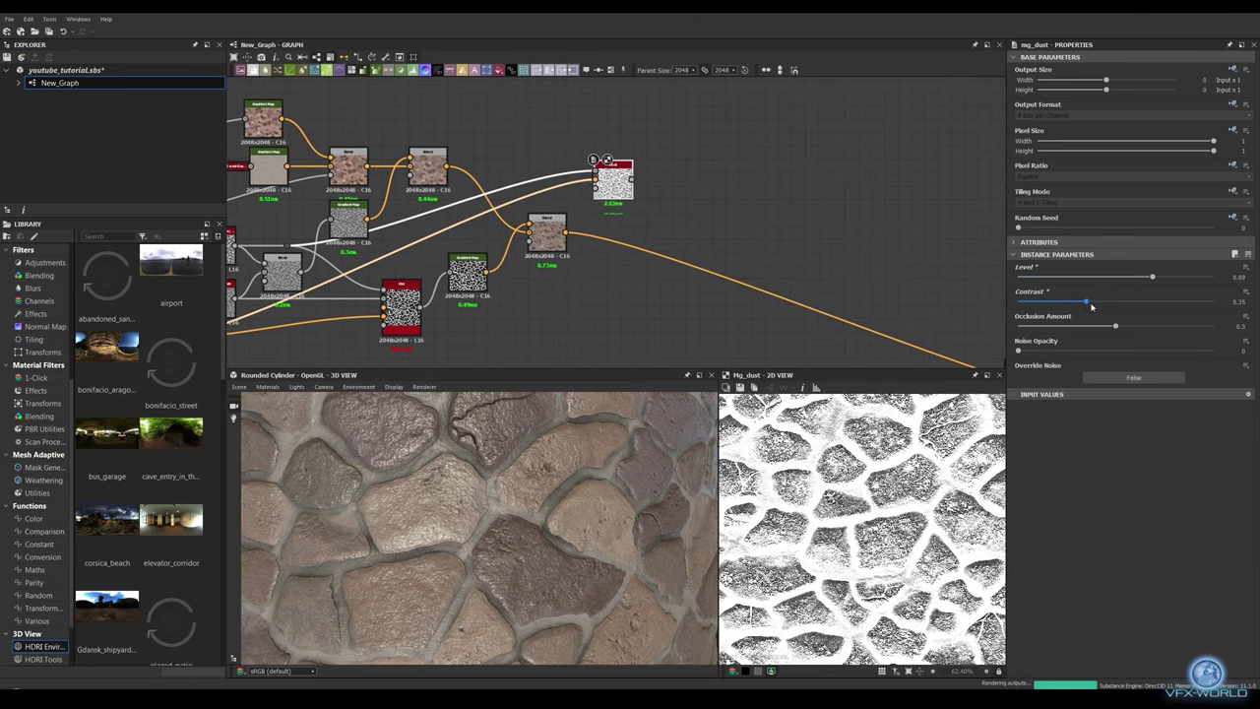
{"action": "left_click_drag", "start_coordinate": [1115, 325], "coordinate": [1134, 325]}
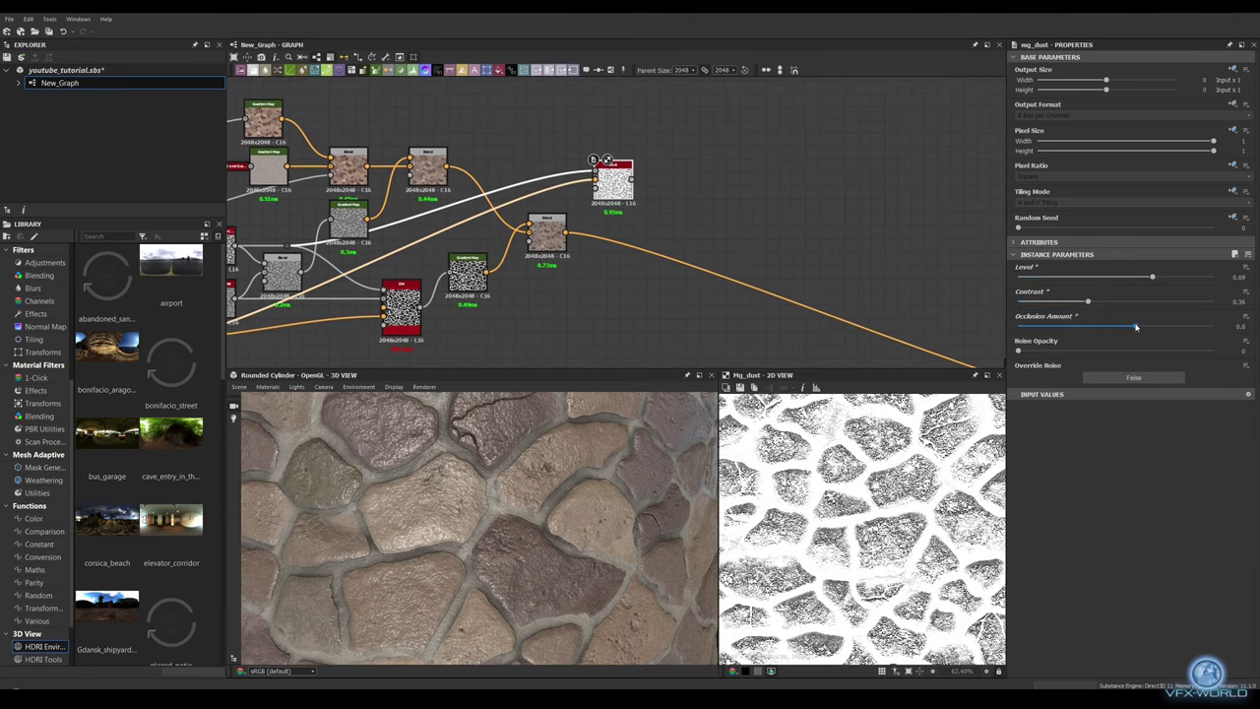
{"action": "left_click_drag", "start_coordinate": [1049, 351], "coordinate": [1066, 351]}
{"action": "middle_click_drag", "start_coordinate": [730, 216], "coordinate": [606, 204]}
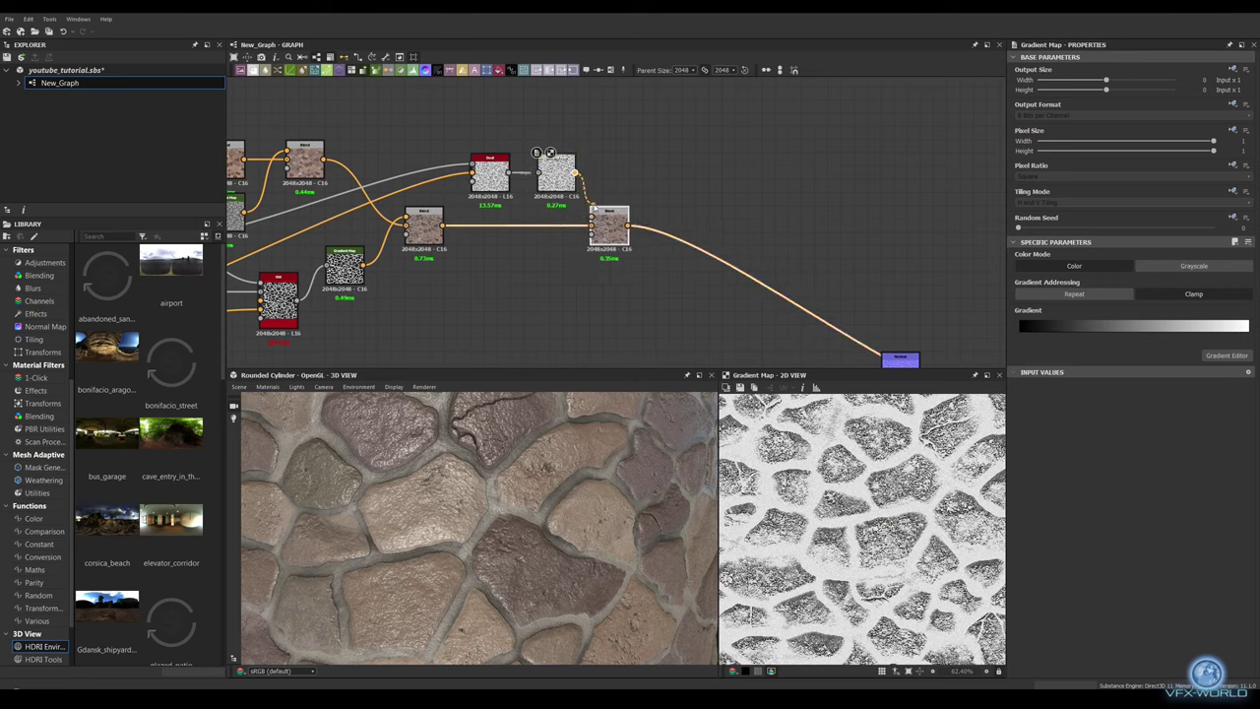
Step: Drop the dust Blend opacity to 0.05, comparing against the 0.22 dirt blend on the cylinder
{"action": "left_click", "coordinate": [591, 207]}
{"action": "key", "text": "Return"}
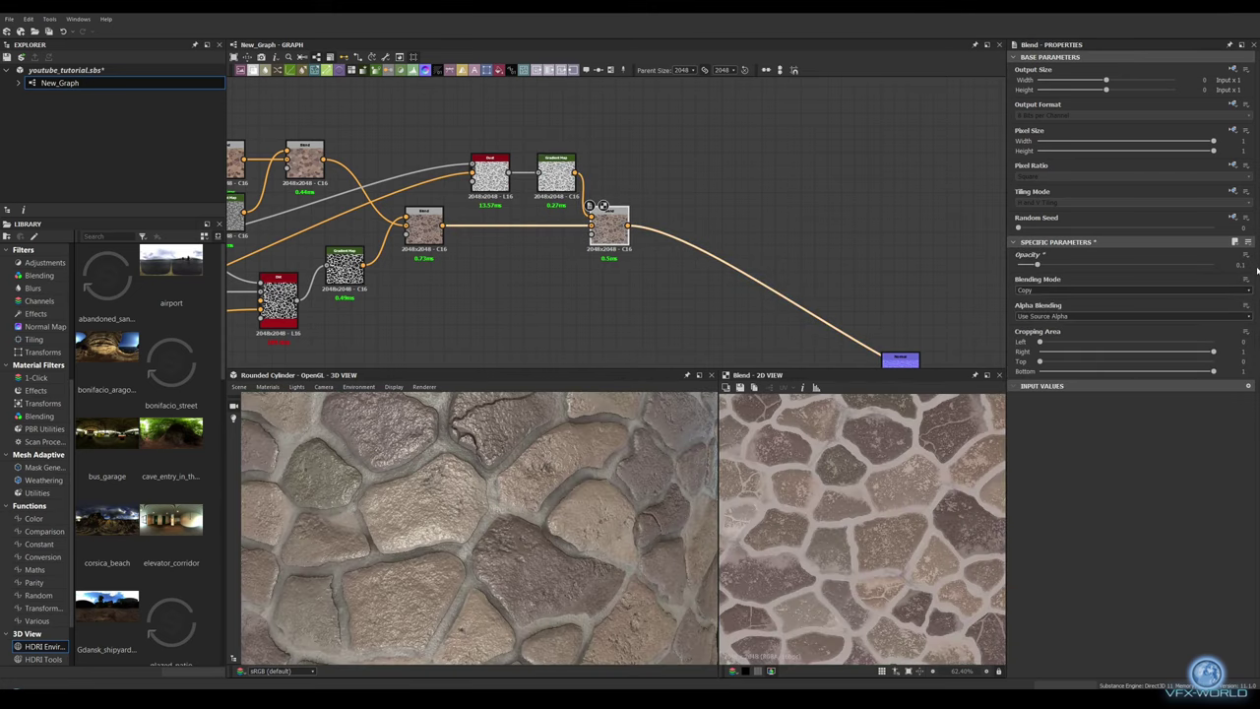
{"action": "mouse_move", "coordinate": [478, 506]}
{"action": "left_mouse_down"}
{"action": "mouse_move", "coordinate": [503, 507]}
{"action": "mouse_move", "coordinate": [463, 462]}
{"action": "left_mouse_up"}
{"action": "left_click", "coordinate": [423, 227]}
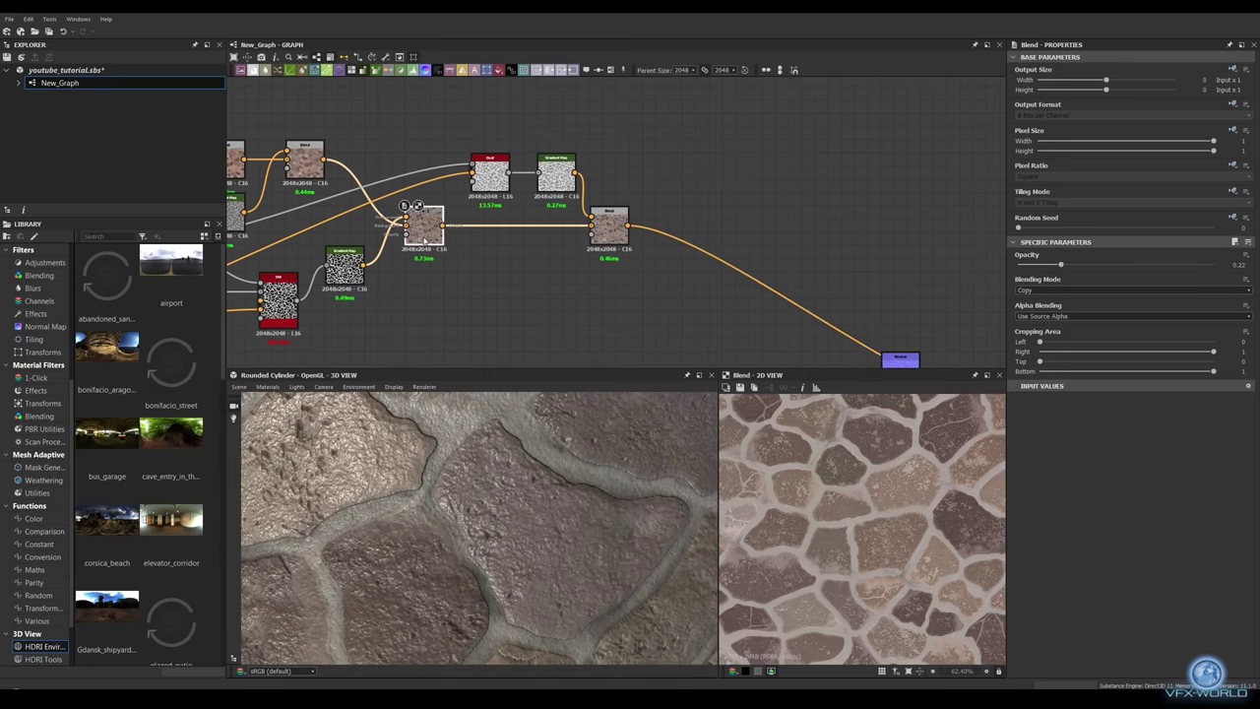
{"action": "key", "text": "Return"}
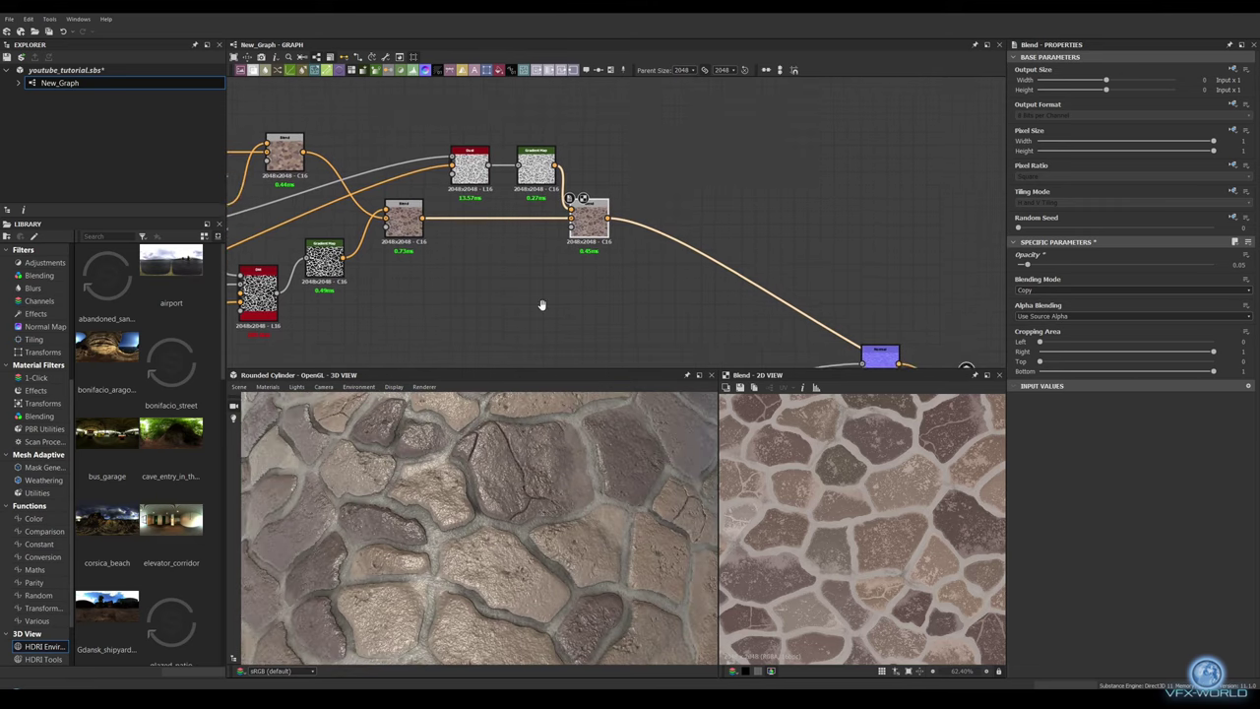
Step: Add Clouds 3 into a Make It Tile Patch with disorder about 0.4 and more size variation
{"action": "key", "text": "space"}
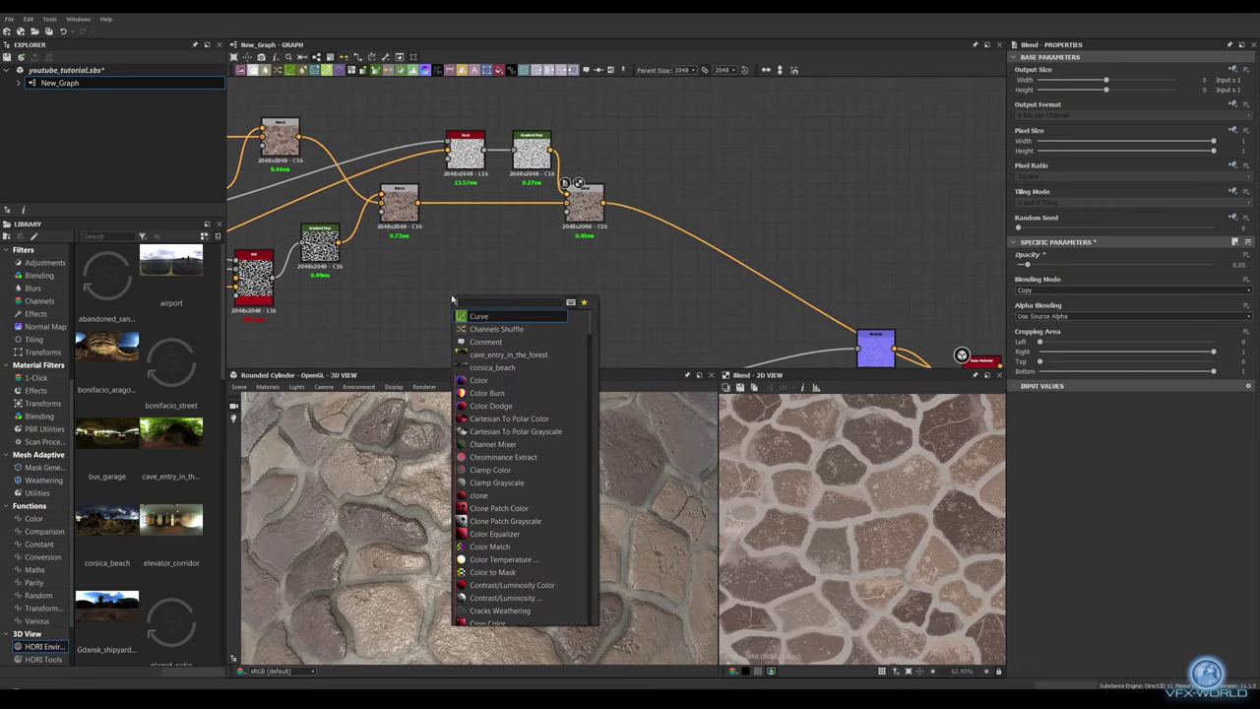
{"action": "type", "text": "cloud"}
{"action": "key", "text": "Return"}
{"action": "key", "text": "space"}
{"action": "type", "text": "make"}
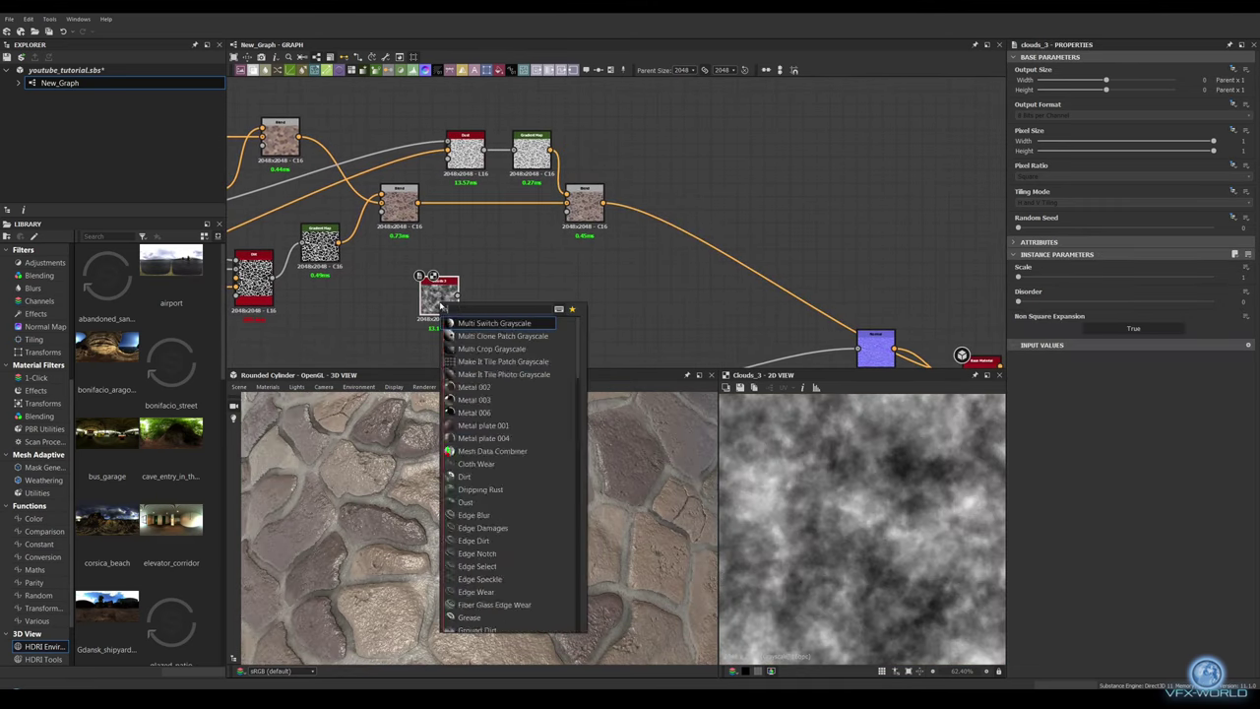
{"action": "key", "text": "Return"}
{"action": "left_click_drag", "start_coordinate": [1019, 400], "coordinate": [1097, 402]}
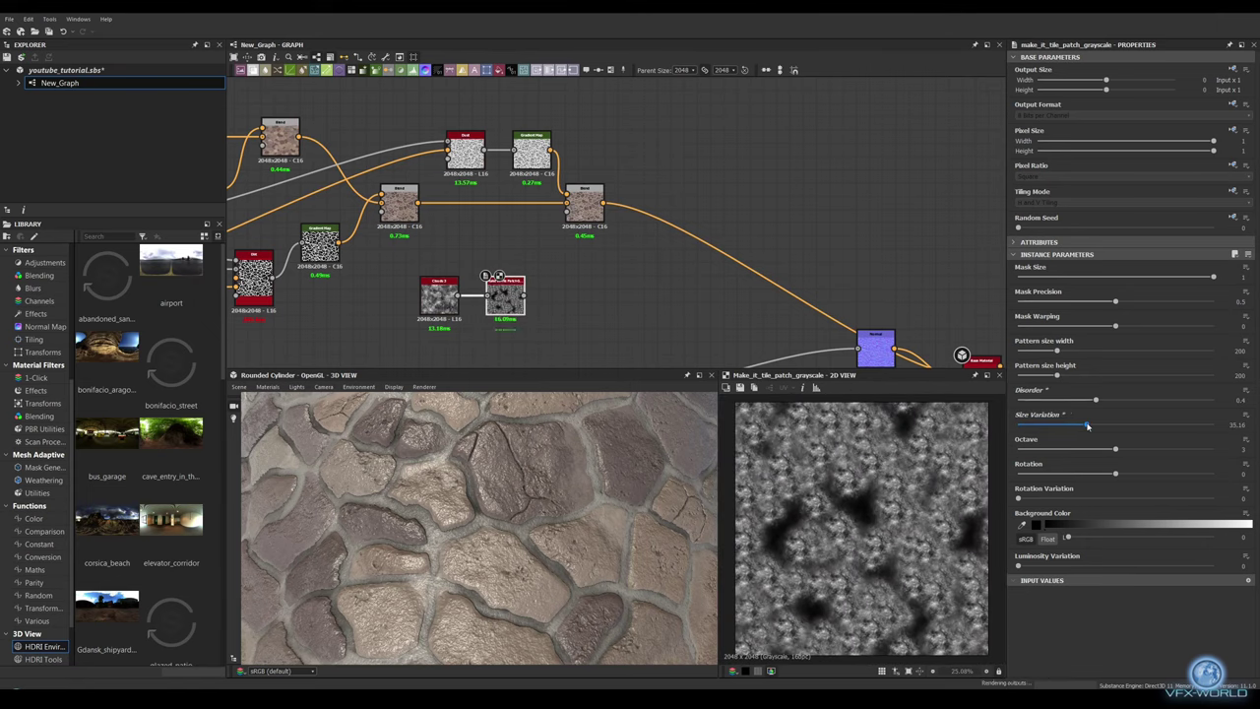
{"action": "mouse_move", "coordinate": [1087, 425]}
{"action": "left_mouse_down"}
{"action": "mouse_move", "coordinate": [1171, 425]}
{"action": "mouse_move", "coordinate": [1073, 450]}
{"action": "mouse_move", "coordinate": [1103, 475]}
{"action": "mouse_move", "coordinate": [1069, 506]}
{"action": "left_mouse_up"}
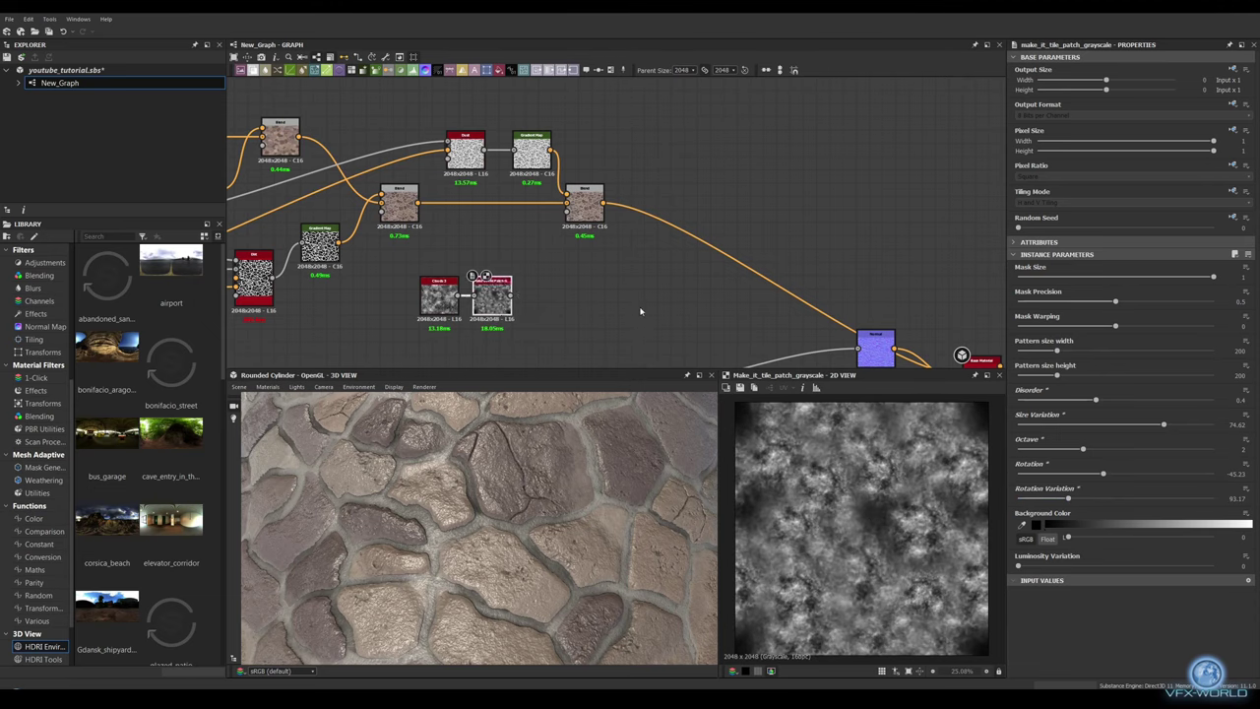
Step: Invert the crack mask with Invert Grayscale and combine it in a Multiply Blend
{"action": "middle_click_drag", "start_coordinate": [587, 296], "coordinate": [810, 285]}
{"action": "left_click_drag", "start_coordinate": [715, 239], "coordinate": [716, 239]}
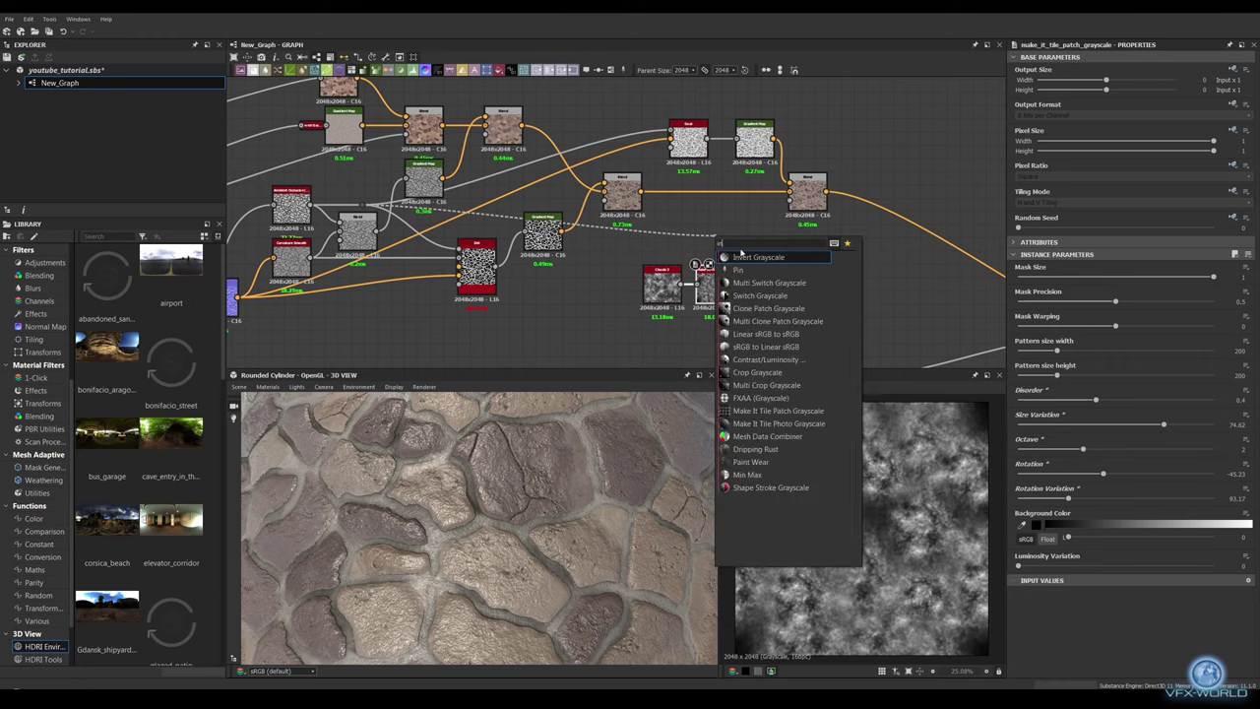
{"action": "left_click", "coordinate": [778, 285]}
{"action": "mouse_move", "coordinate": [797, 272]}
{"action": "middle_mouse_down"}
{"action": "mouse_move", "coordinate": [647, 256]}
{"action": "mouse_move", "coordinate": [621, 272]}
{"action": "middle_mouse_up"}
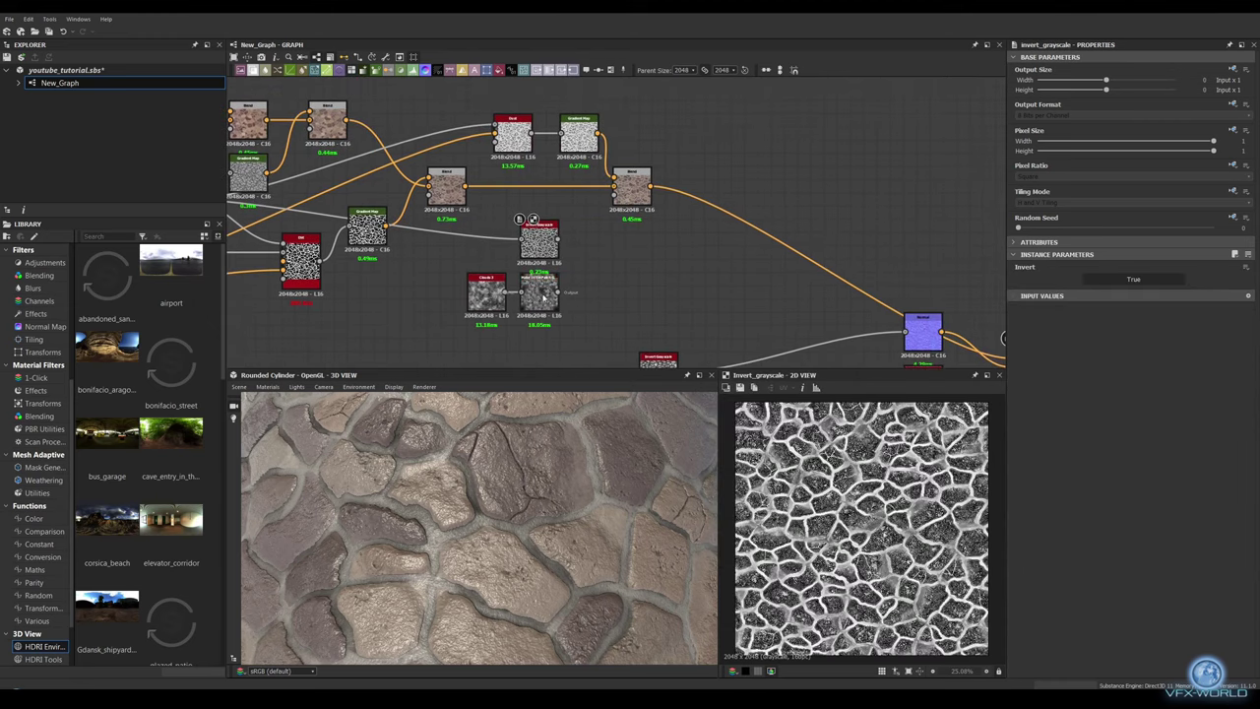
{"action": "left_click_drag", "start_coordinate": [559, 241], "coordinate": [588, 274]}
{"action": "left_click", "coordinate": [640, 295]}
{"action": "left_click", "coordinate": [1132, 289]}
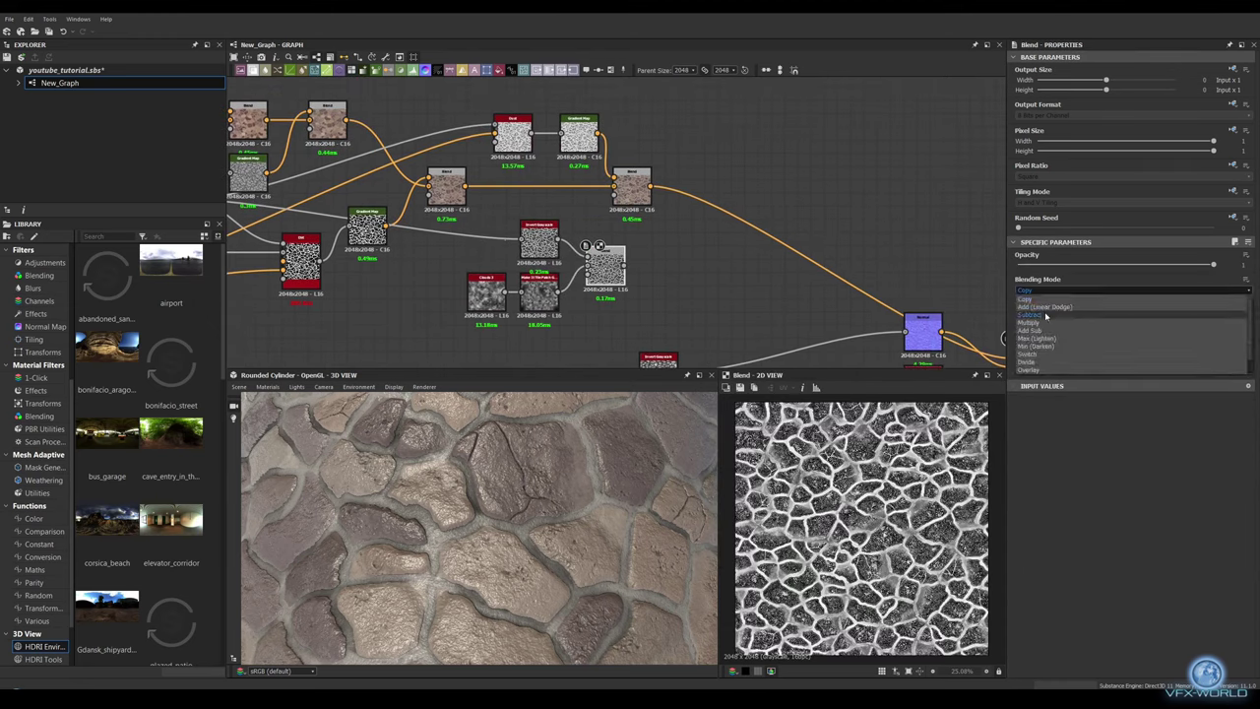
{"action": "left_click", "coordinate": [1083, 313]}
Step: Add a Histogram Scan (position about 0.48) and a Gradient Map filled with sampled grey tones
{"action": "middle_click_drag", "start_coordinate": [717, 285], "coordinate": [649, 289]}
{"action": "left_click_drag", "start_coordinate": [559, 271], "coordinate": [575, 273]}
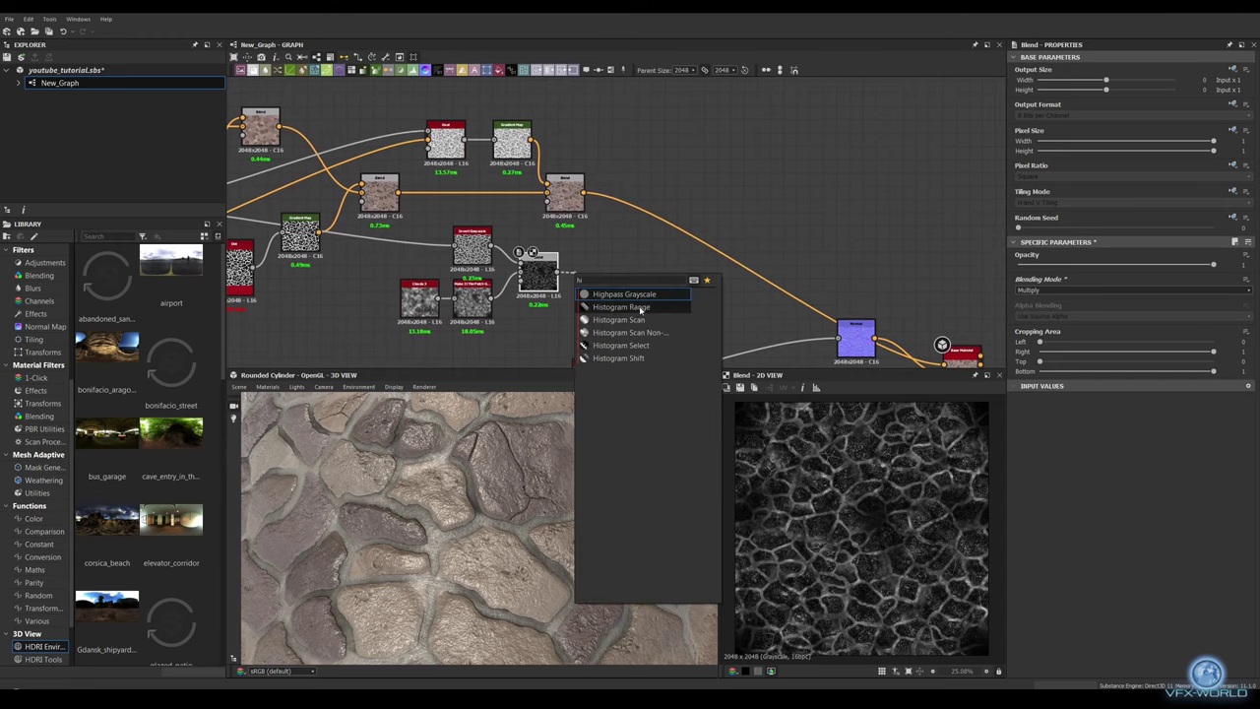
{"action": "left_click", "coordinate": [620, 297]}
{"action": "left_click_drag", "start_coordinate": [1088, 279], "coordinate": [1109, 277]}
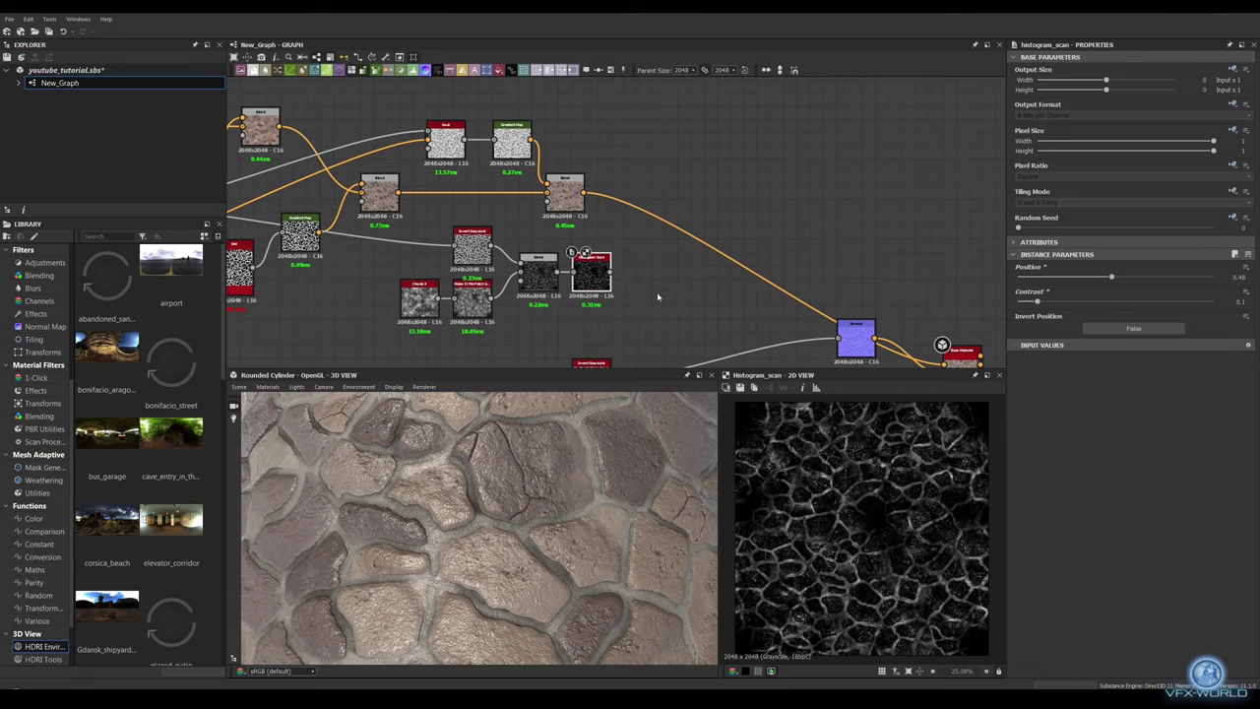
{"action": "middle_click_drag", "start_coordinate": [657, 296], "coordinate": [533, 310]}
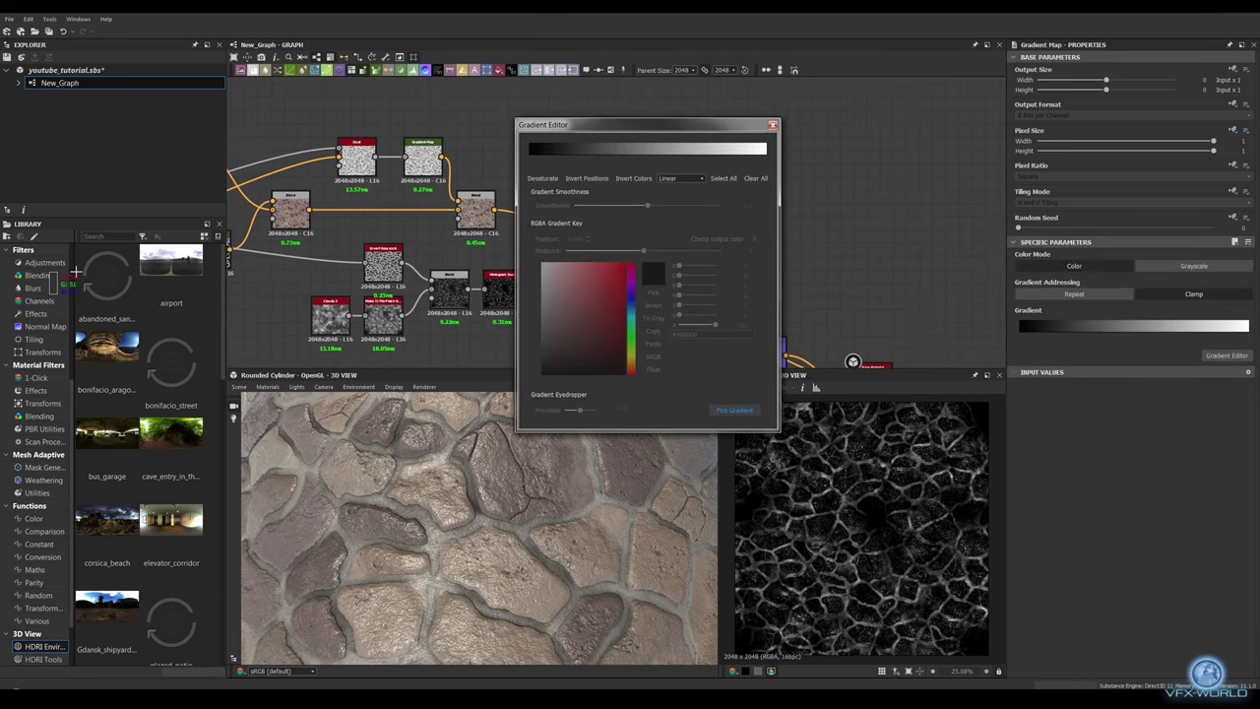
{"action": "left_click_drag", "start_coordinate": [531, 149], "coordinate": [755, 159]}
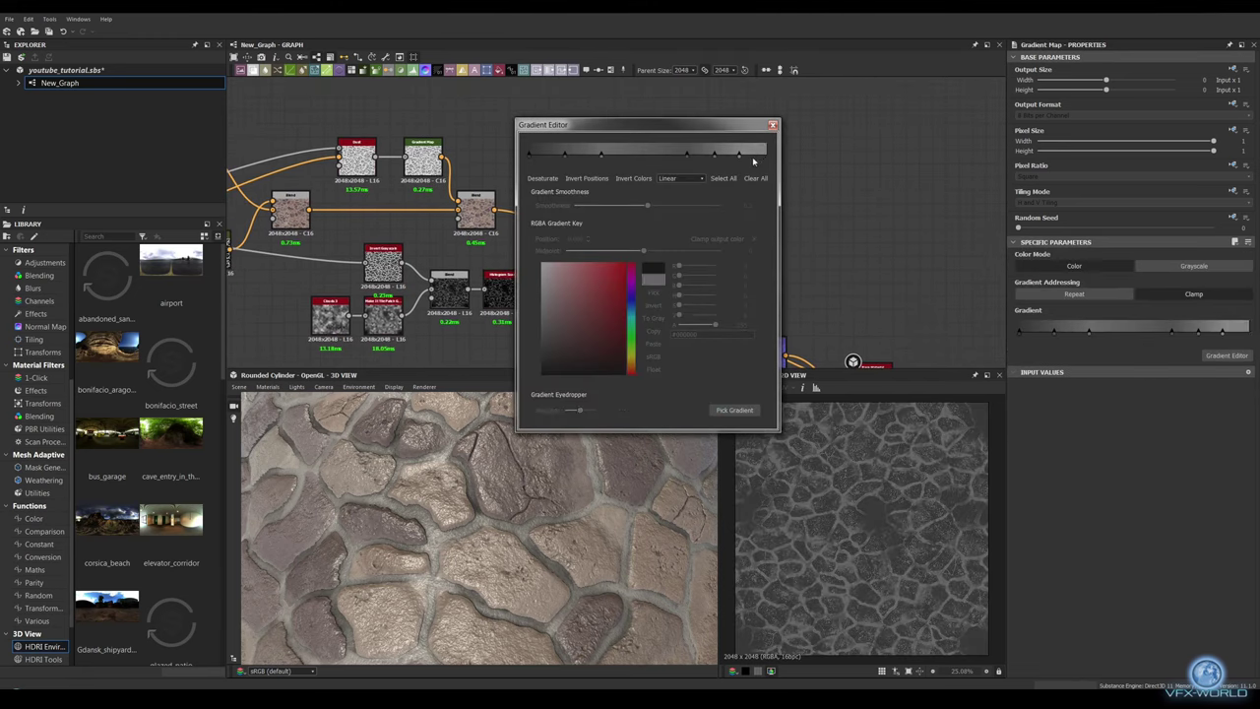
{"action": "left_click", "coordinate": [773, 126]}
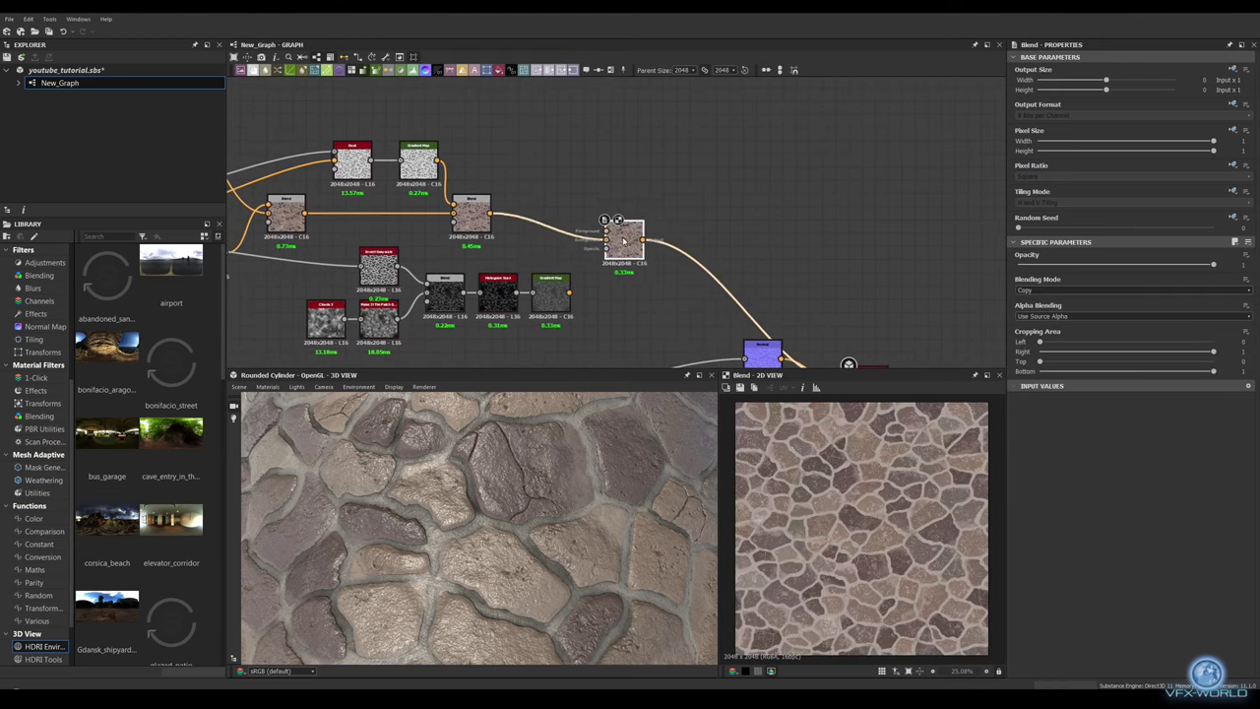
Step: Blend the grey map over the stone colour at about 0.2 opacity and check the cylinder
{"action": "left_click_drag", "start_coordinate": [569, 291], "coordinate": [596, 207]}
{"action": "scroll", "coordinate": [406, 267], "scroll_direction": "down", "scroll_amount": 3}
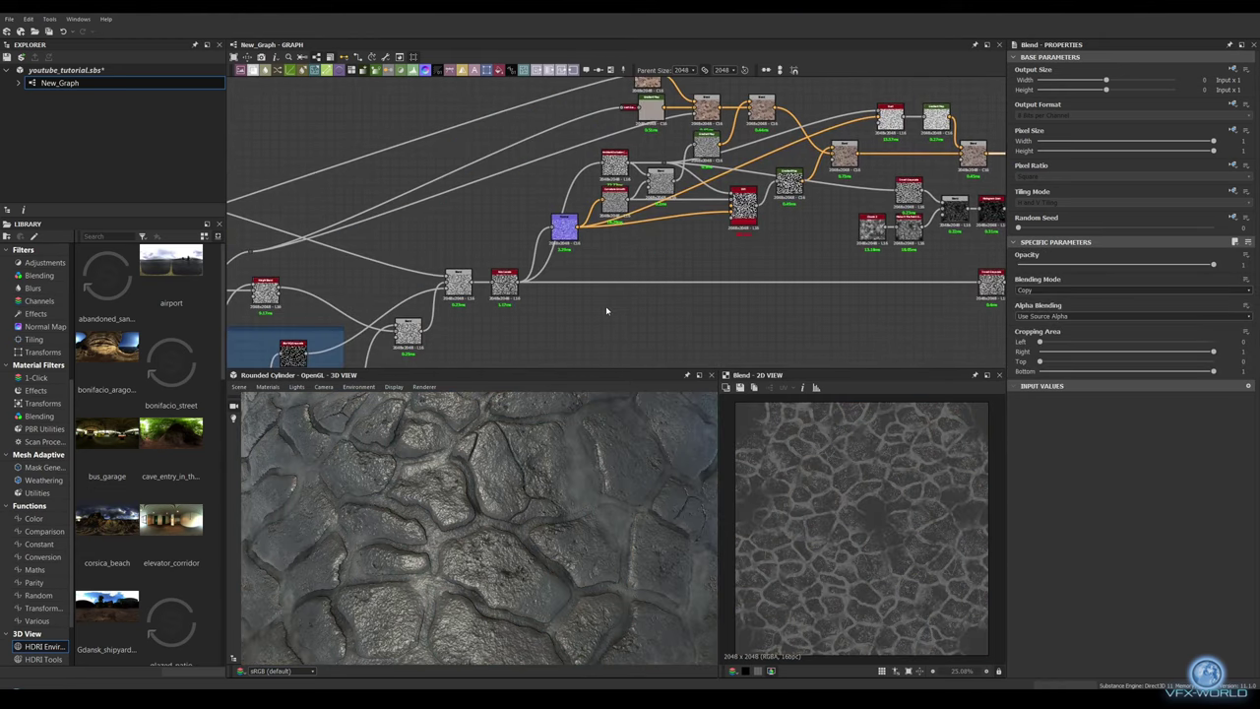
{"action": "middle_click_drag", "start_coordinate": [407, 268], "coordinate": [243, 258]}
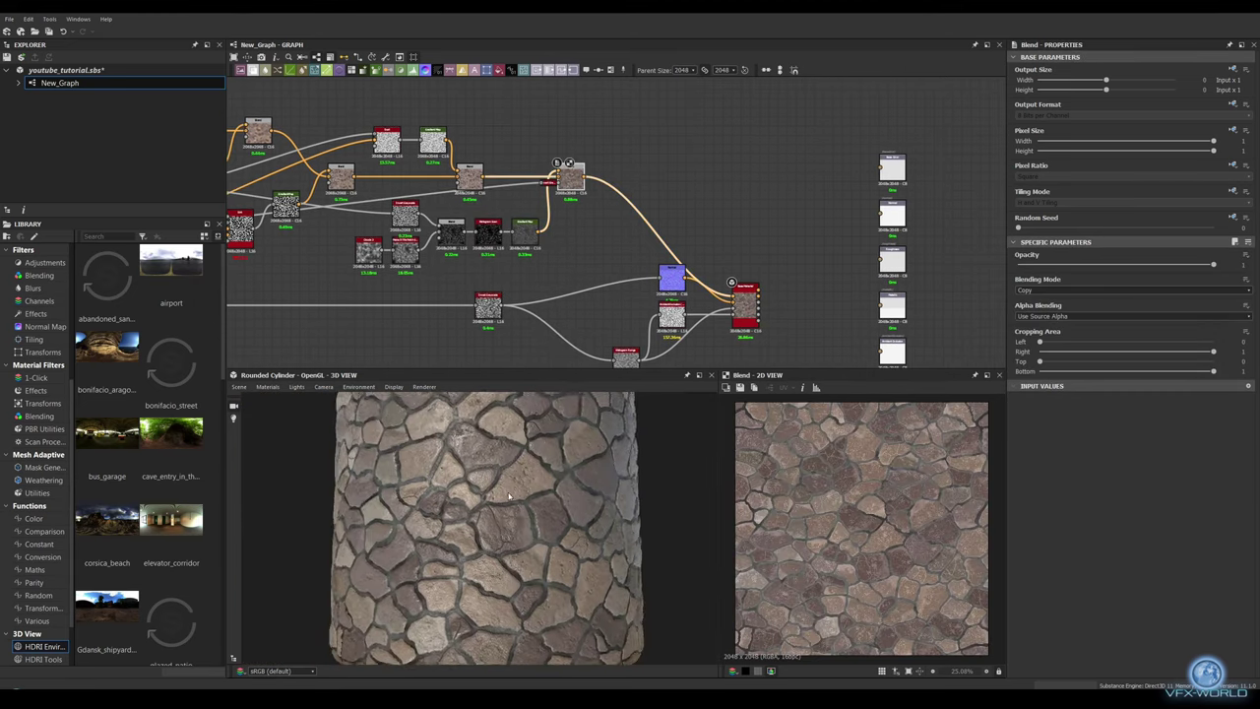
{"action": "left_click", "coordinate": [1056, 263]}
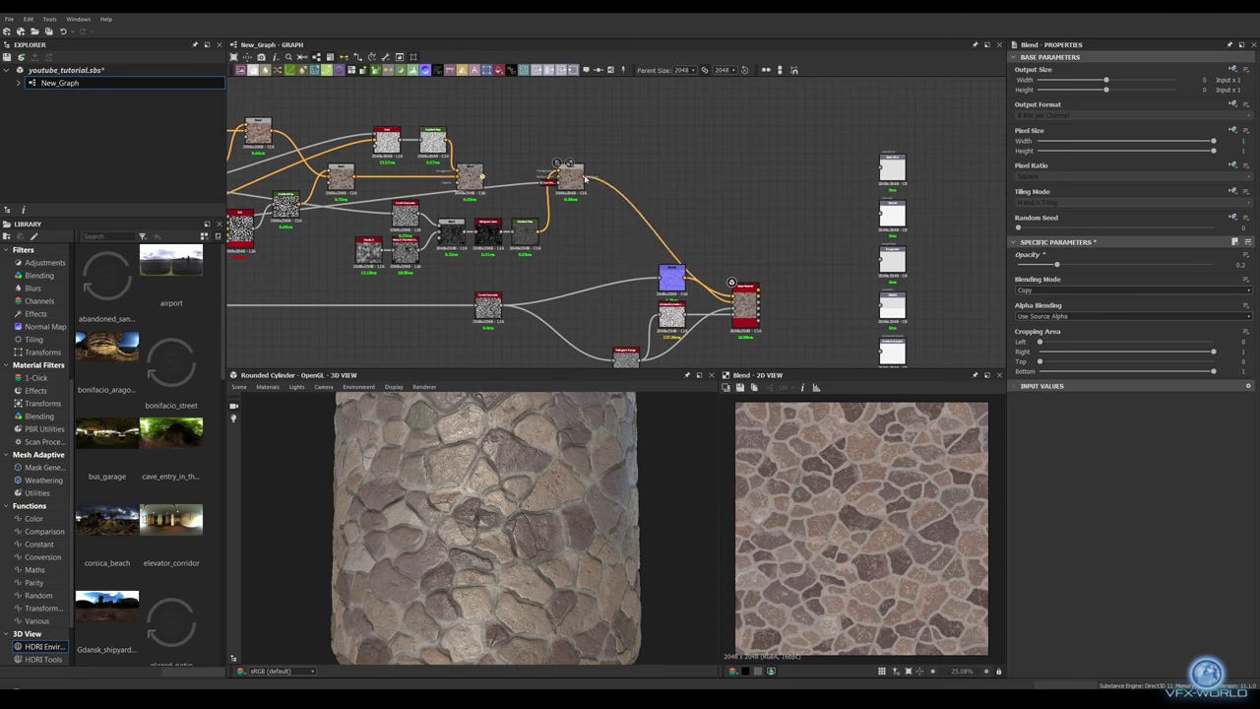
{"action": "scroll", "coordinate": [563, 503], "scroll_direction": "up", "scroll_amount": 5}
{"action": "scroll", "coordinate": [563, 503], "scroll_direction": "down", "scroll_amount": 3}
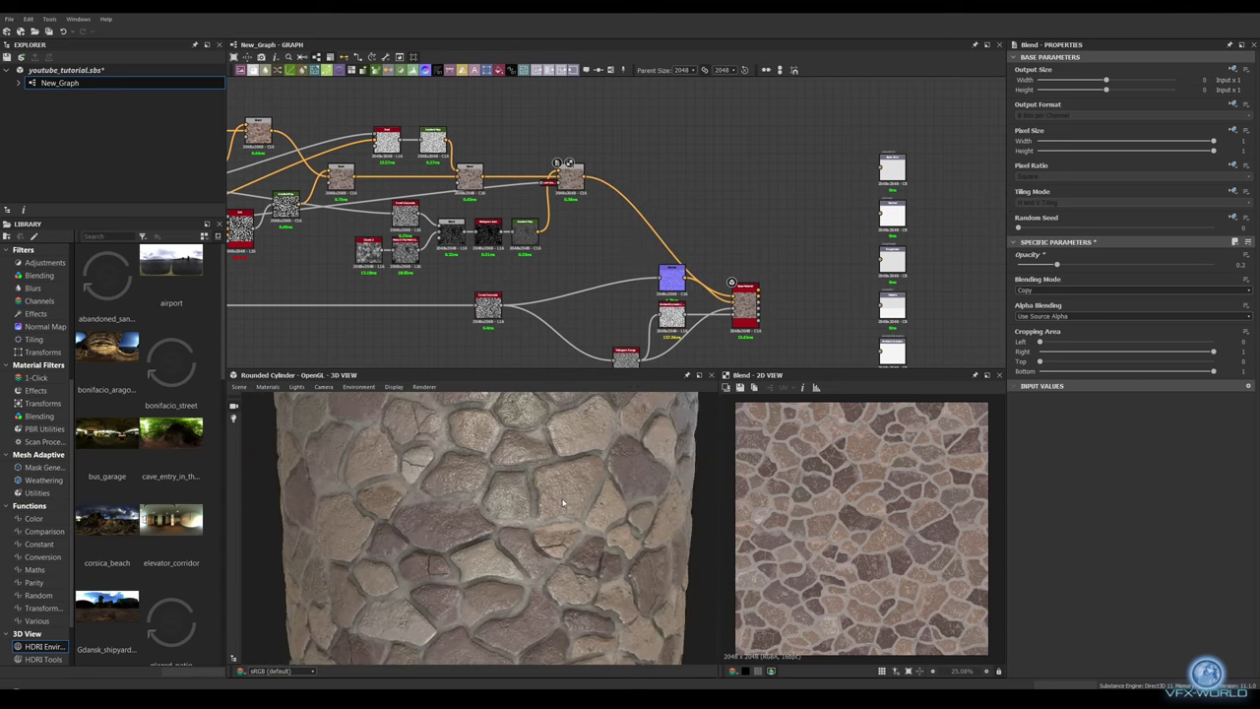
{"action": "left_click_drag", "start_coordinate": [563, 502], "coordinate": [478, 524]}
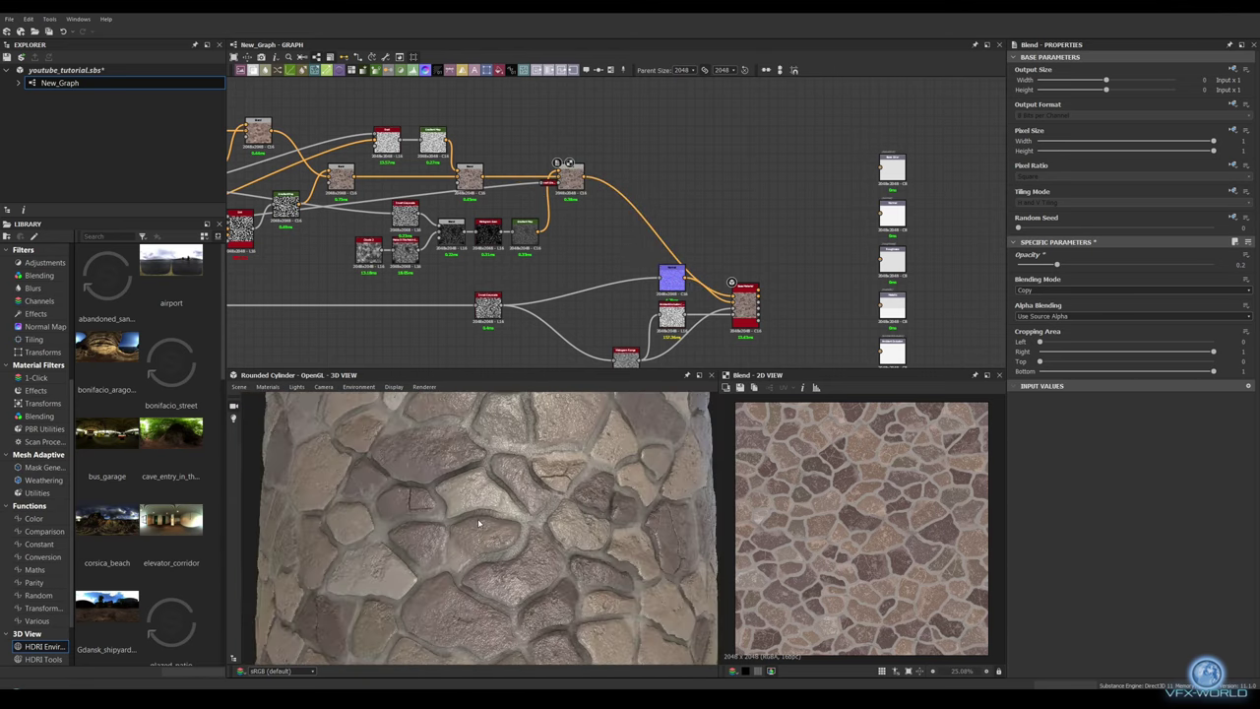
{"action": "scroll", "coordinate": [479, 524], "scroll_direction": "down", "scroll_amount": 5}
{"action": "scroll", "coordinate": [541, 261], "scroll_direction": "down", "scroll_amount": 2}
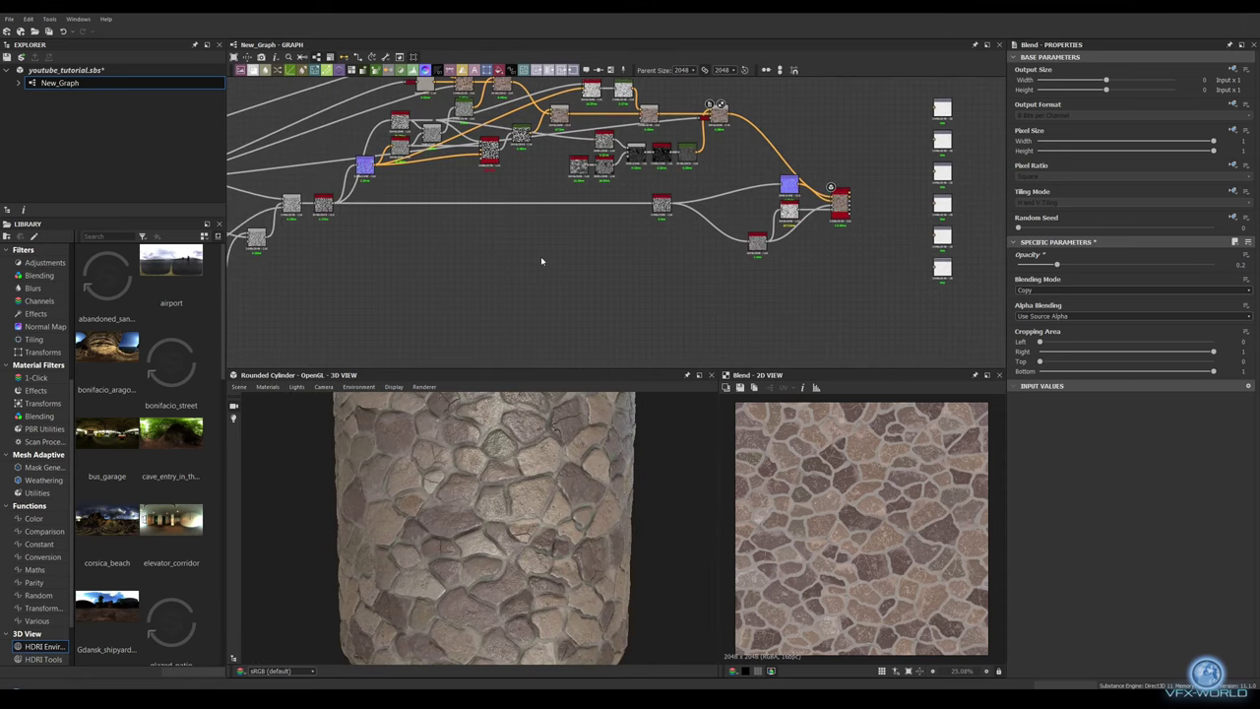
Step: Inspect the pbr_base_material settings and pull a new link from Auto Levels
{"action": "left_click", "coordinate": [836, 205]}
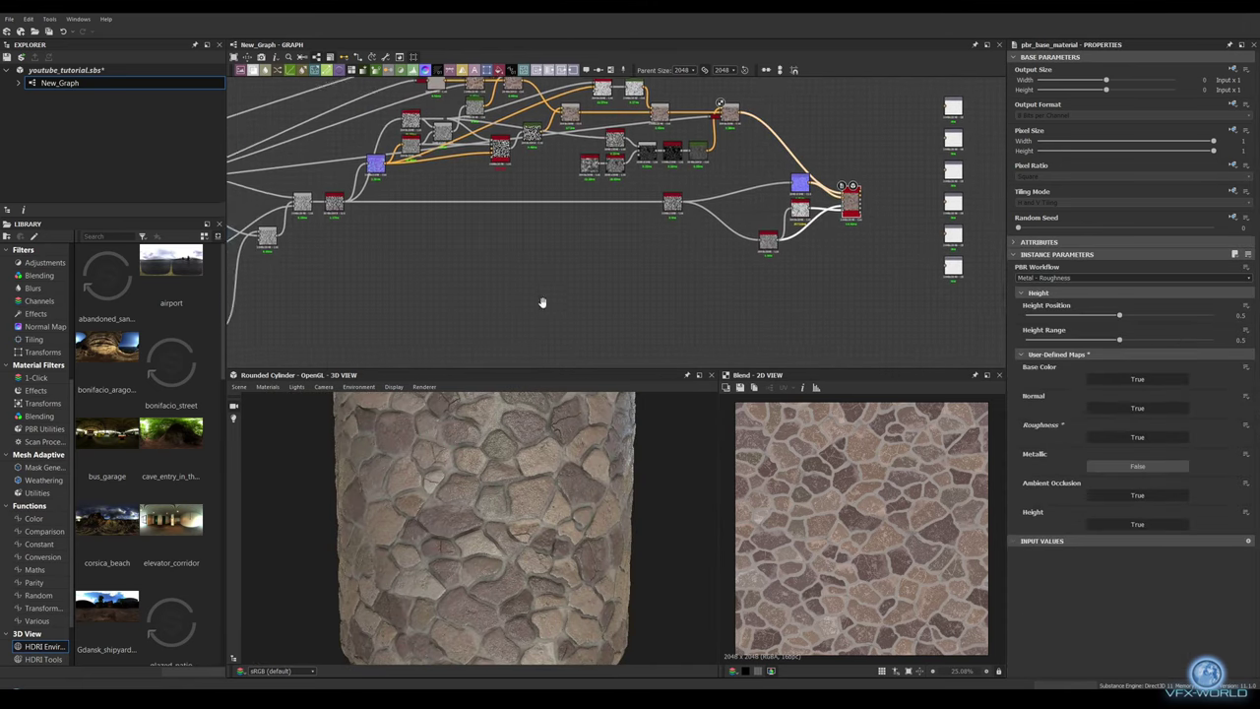
{"action": "middle_click_drag", "start_coordinate": [375, 265], "coordinate": [459, 255]}
{"action": "scroll", "coordinate": [458, 255], "scroll_direction": "up", "scroll_amount": 5}
{"action": "left_click_drag", "start_coordinate": [347, 194], "coordinate": [424, 315]}
Step: Add a Histogram Select with lowered position and contrast 0.11
{"action": "type", "text": "hist"}
{"action": "left_click", "coordinate": [449, 312]}
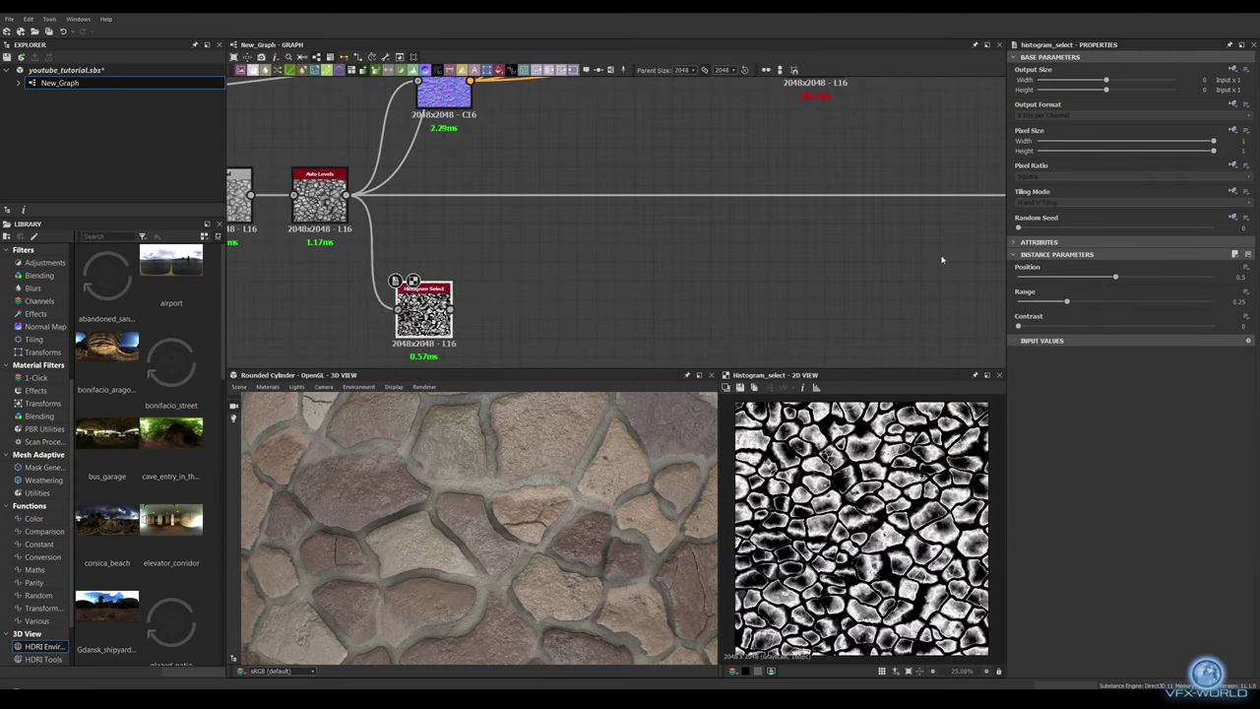
{"action": "mouse_move", "coordinate": [1115, 276]}
{"action": "left_mouse_down"}
{"action": "mouse_move", "coordinate": [1073, 280]}
{"action": "mouse_move", "coordinate": [1133, 304]}
{"action": "left_mouse_up"}
{"action": "left_click_drag", "start_coordinate": [1017, 325], "coordinate": [1039, 326]}
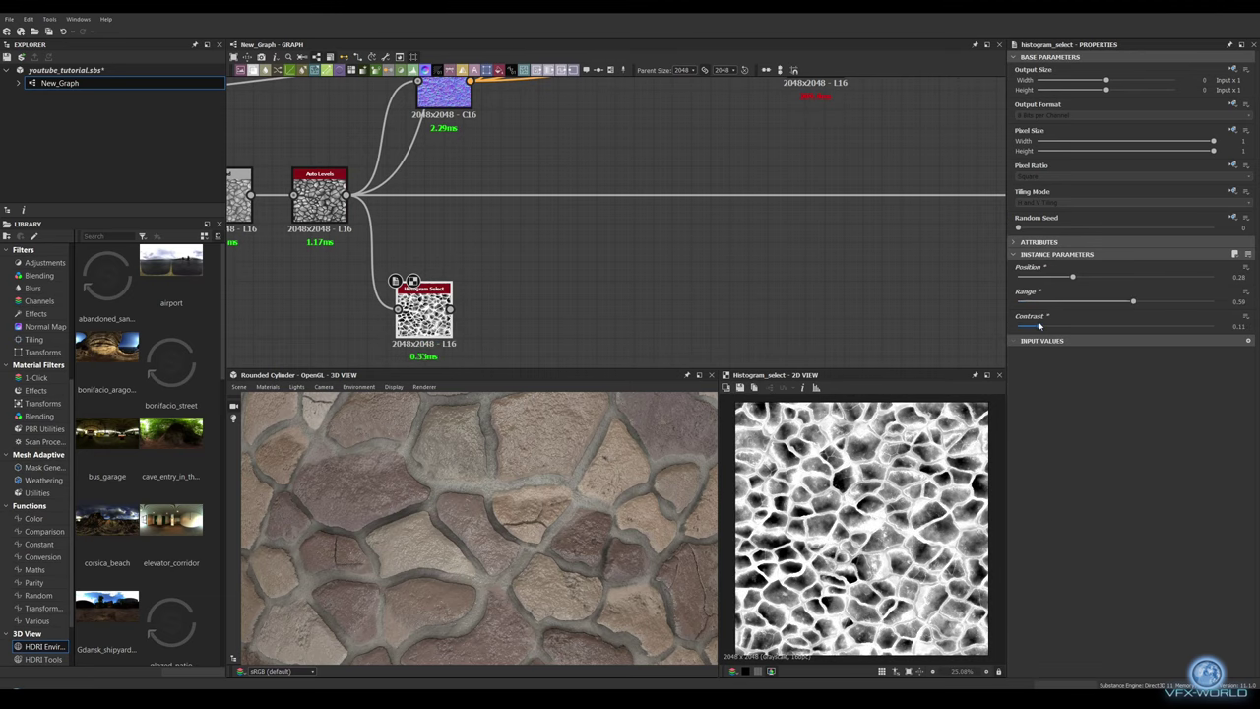
Step: Follow the Histogram Select with a Levels node pushed toward white
{"action": "left_click_drag", "start_coordinate": [451, 308], "coordinate": [478, 300]}
{"action": "left_click", "coordinate": [537, 399]}
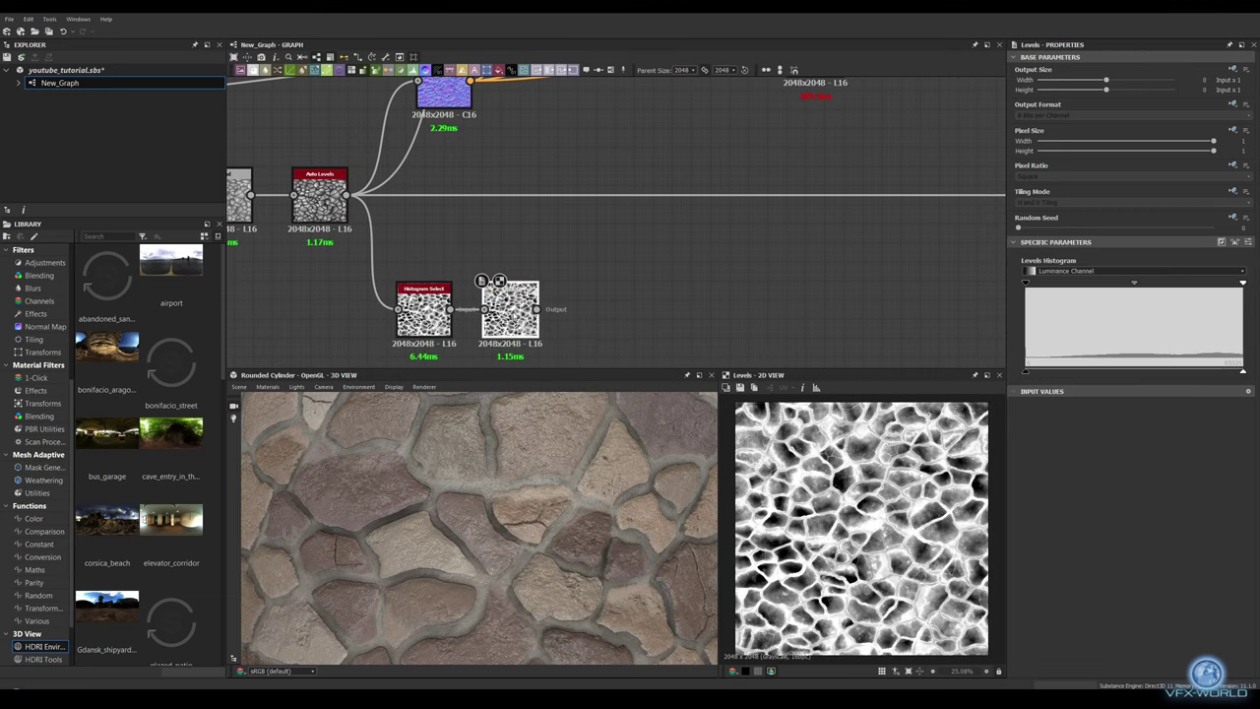
{"action": "left_click_drag", "start_coordinate": [1142, 287], "coordinate": [1124, 284]}
{"action": "left_click_drag", "start_coordinate": [1029, 373], "coordinate": [1184, 373]}
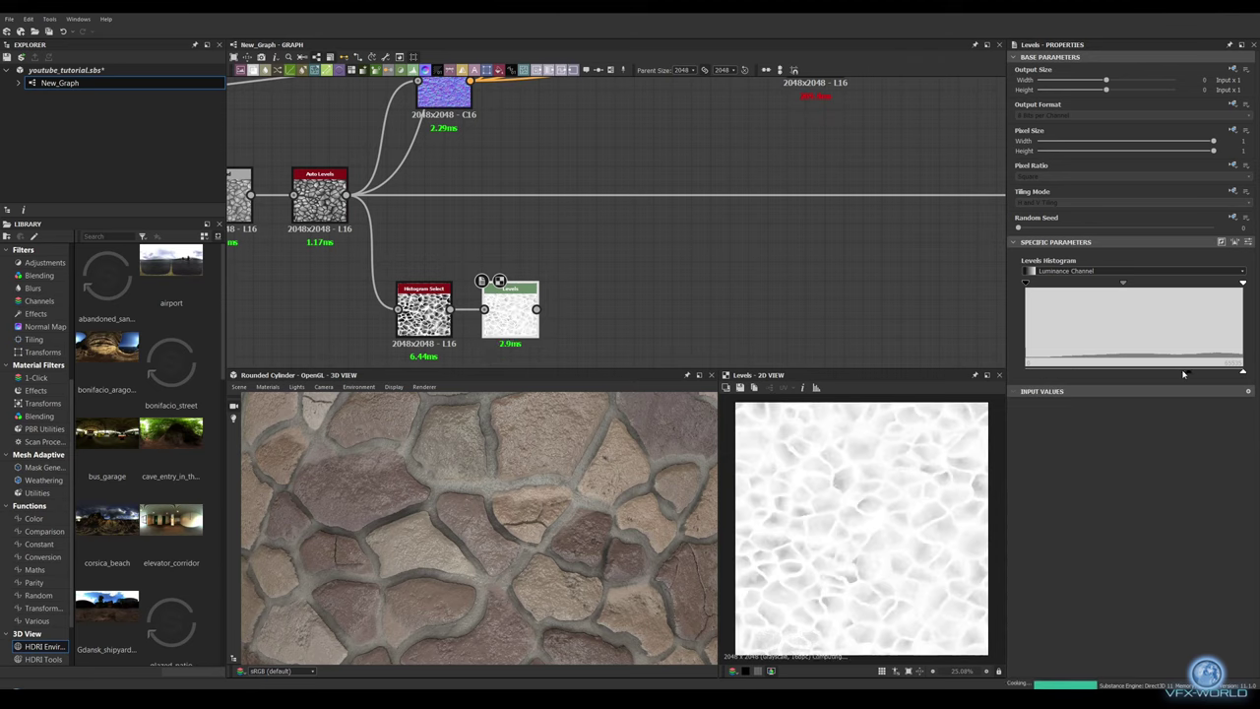
Step: Invert the crack mask and mix it in through a Blend at 0.12 opacity
{"action": "scroll", "coordinate": [675, 247], "scroll_direction": "down", "scroll_amount": 2}
{"action": "scroll", "coordinate": [565, 265], "scroll_direction": "down", "scroll_amount": 3}
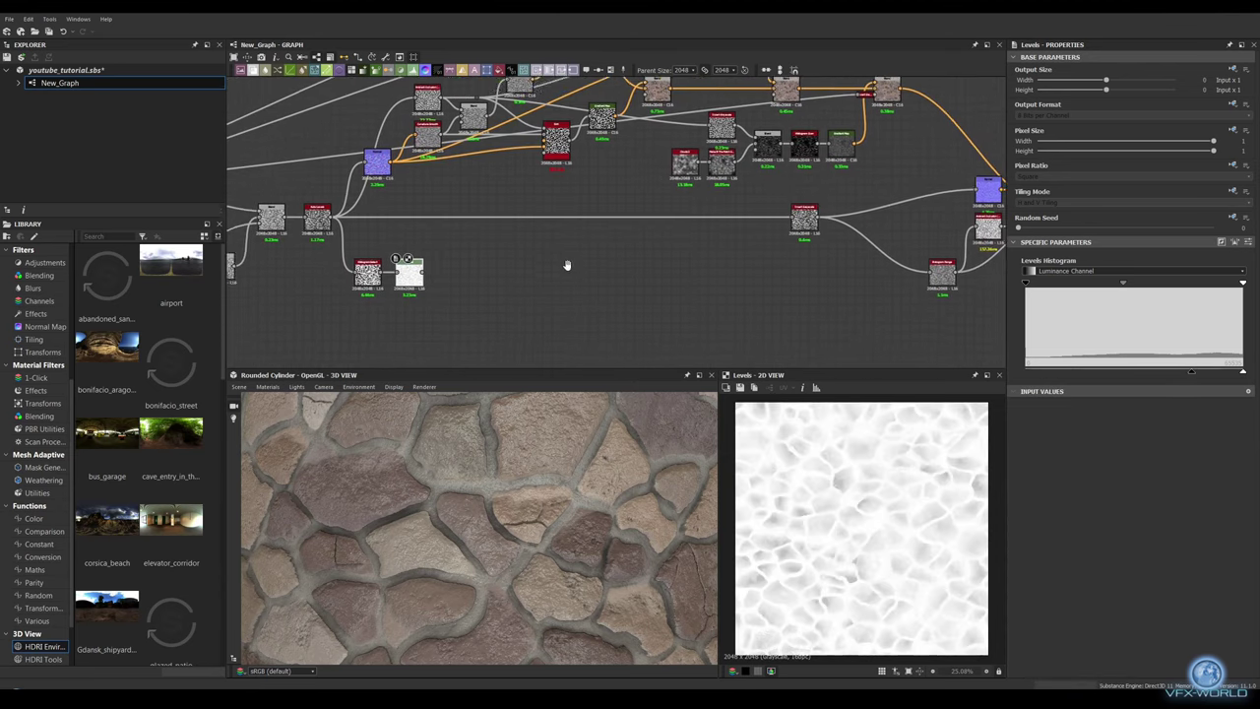
{"action": "left_click_drag", "start_coordinate": [569, 262], "coordinate": [571, 261]}
{"action": "type", "text": "invert"}
{"action": "key", "text": "Return"}
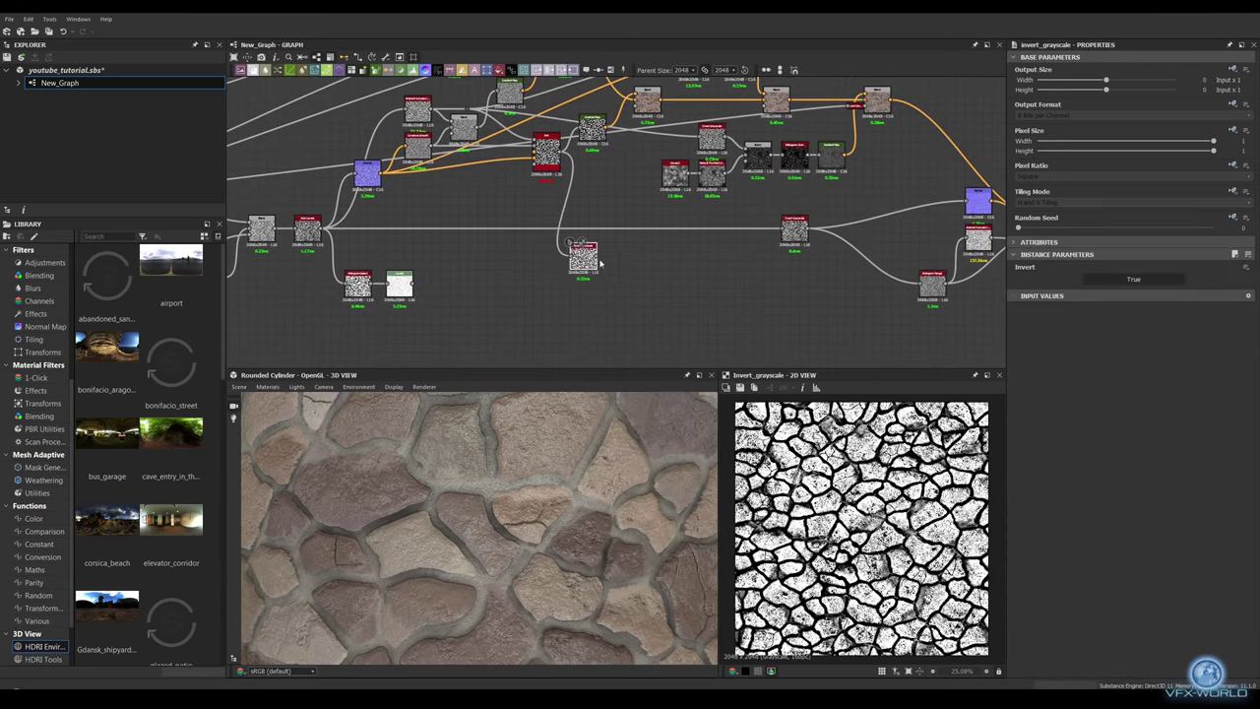
{"action": "left_click_drag", "start_coordinate": [414, 284], "coordinate": [646, 286]}
{"action": "left_click", "coordinate": [673, 319]}
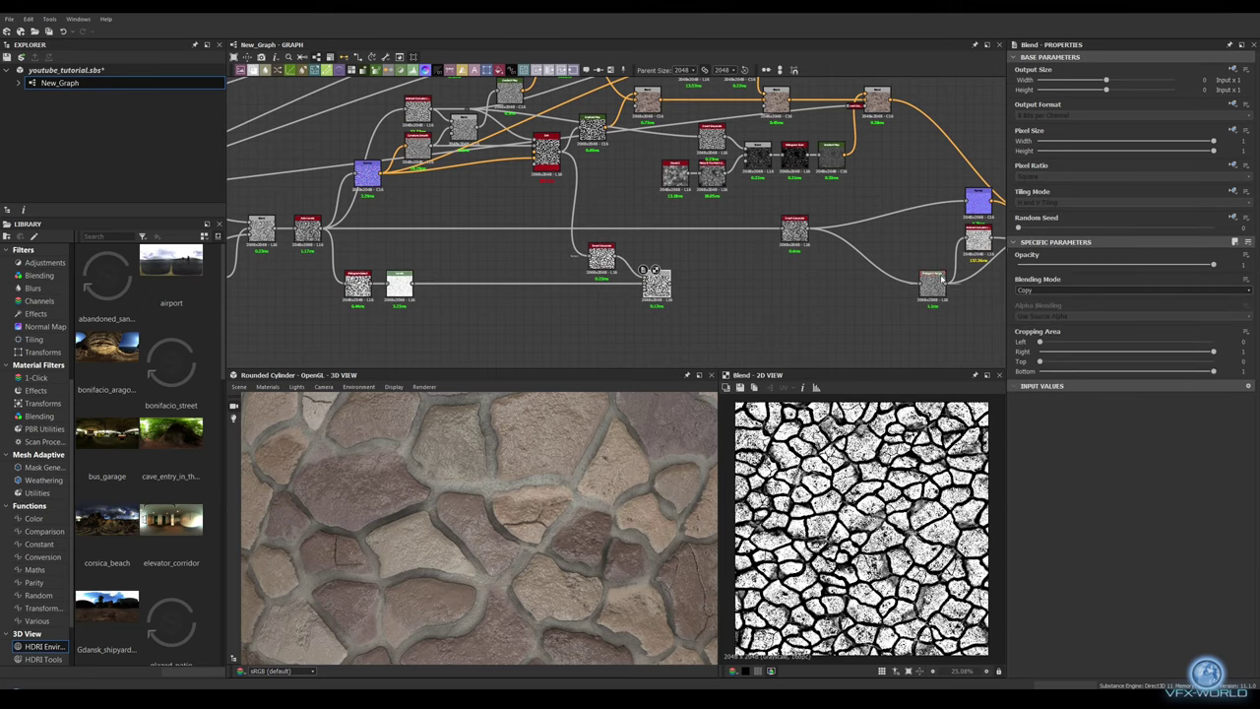
{"action": "left_click_drag", "start_coordinate": [1253, 264], "coordinate": [1041, 264]}
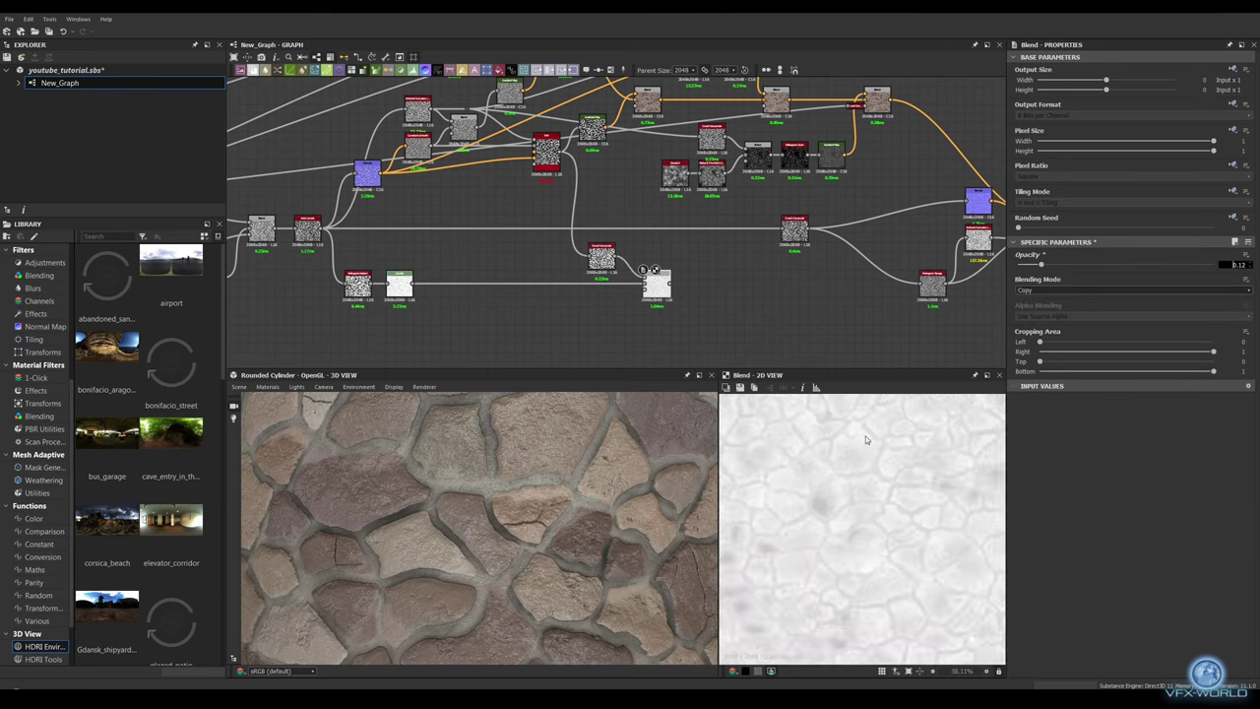
Step: Blend the white Levels map with the upper node at 0.2 opacity
{"action": "middle_click_drag", "start_coordinate": [723, 305], "coordinate": [515, 338]}
{"action": "key", "text": "space"}
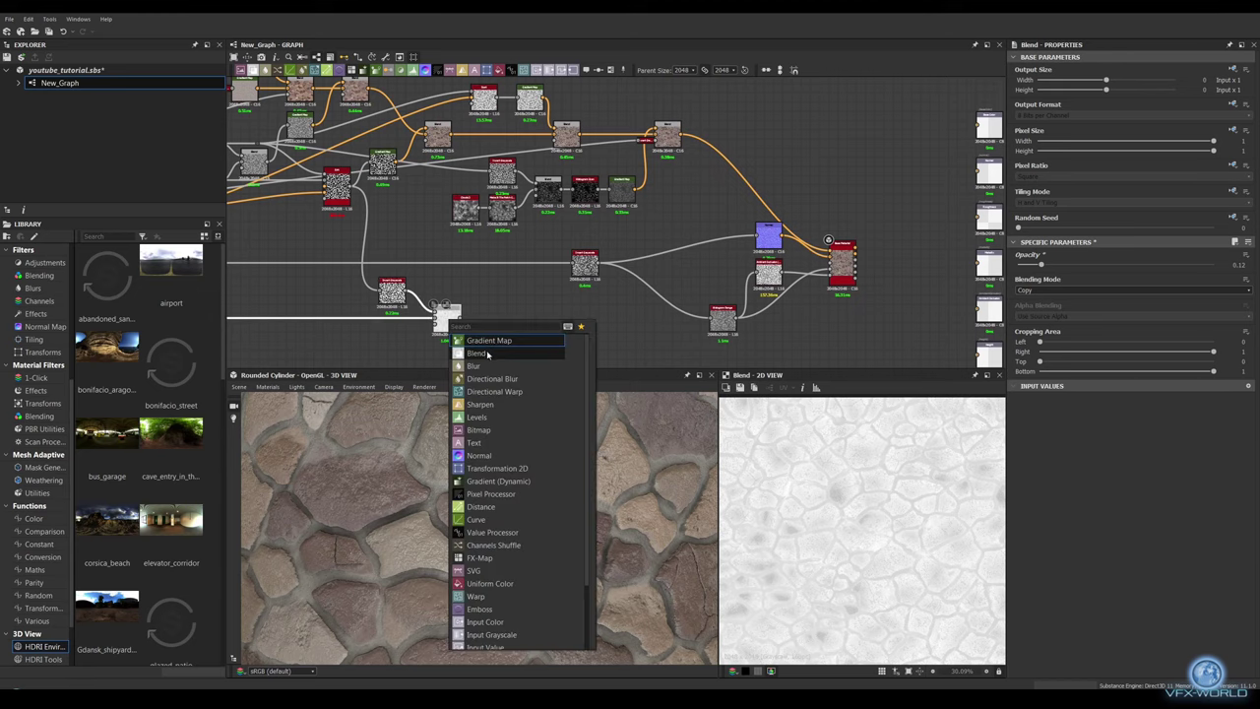
{"action": "left_click", "coordinate": [502, 335]}
{"action": "left_click_drag", "start_coordinate": [498, 241], "coordinate": [515, 308]}
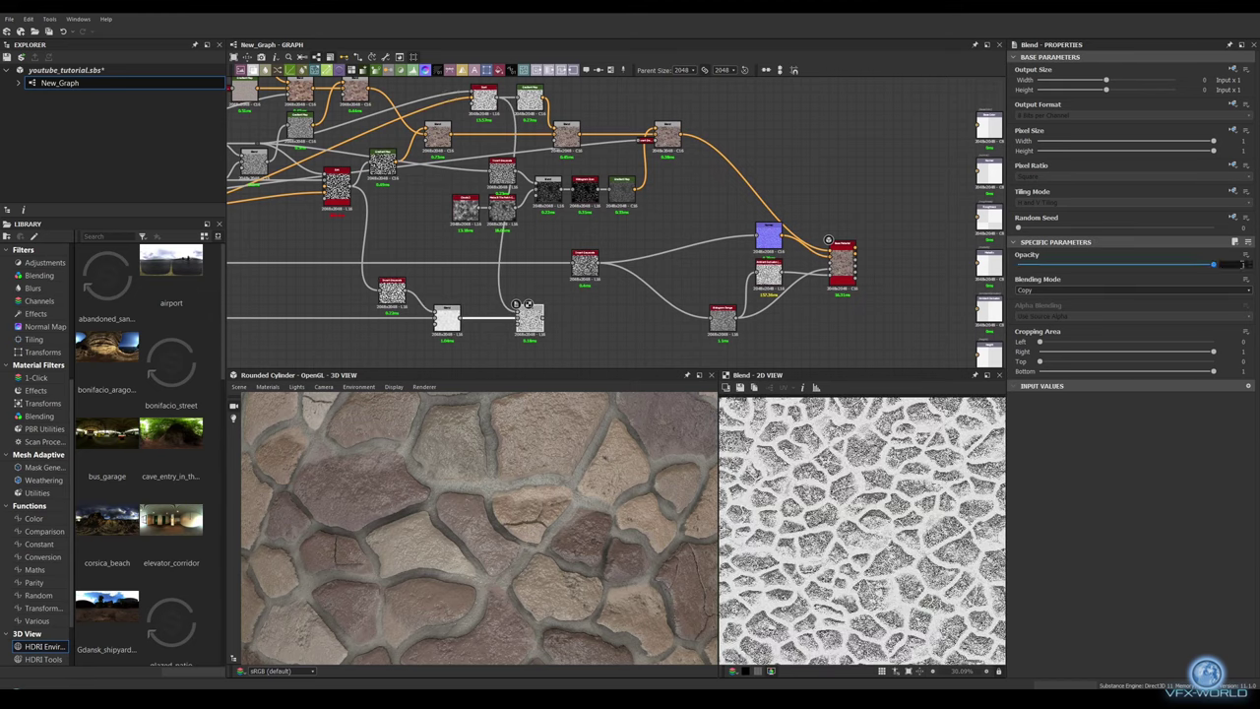
{"action": "type", "text": "0.2"}
{"action": "key", "text": "Return"}
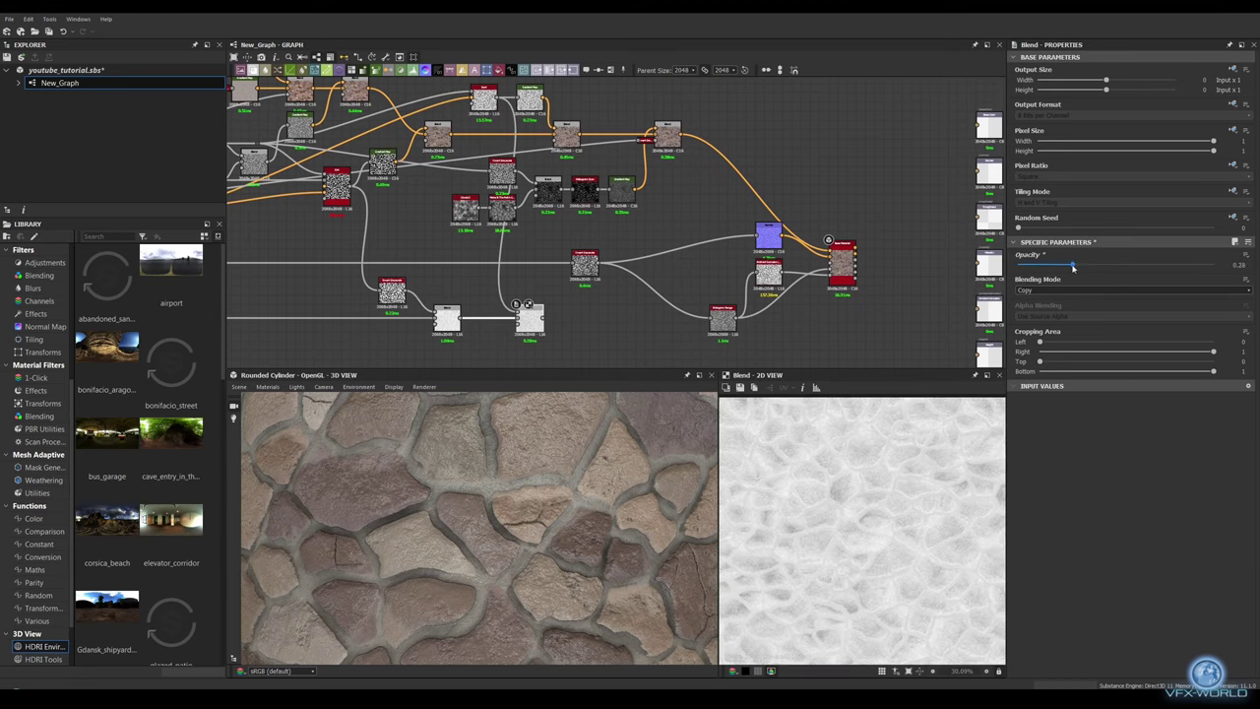
{"action": "scroll", "coordinate": [861, 531], "scroll_direction": "up", "scroll_amount": 3}
{"action": "scroll", "coordinate": [861, 531], "scroll_direction": "up", "scroll_amount": 3}
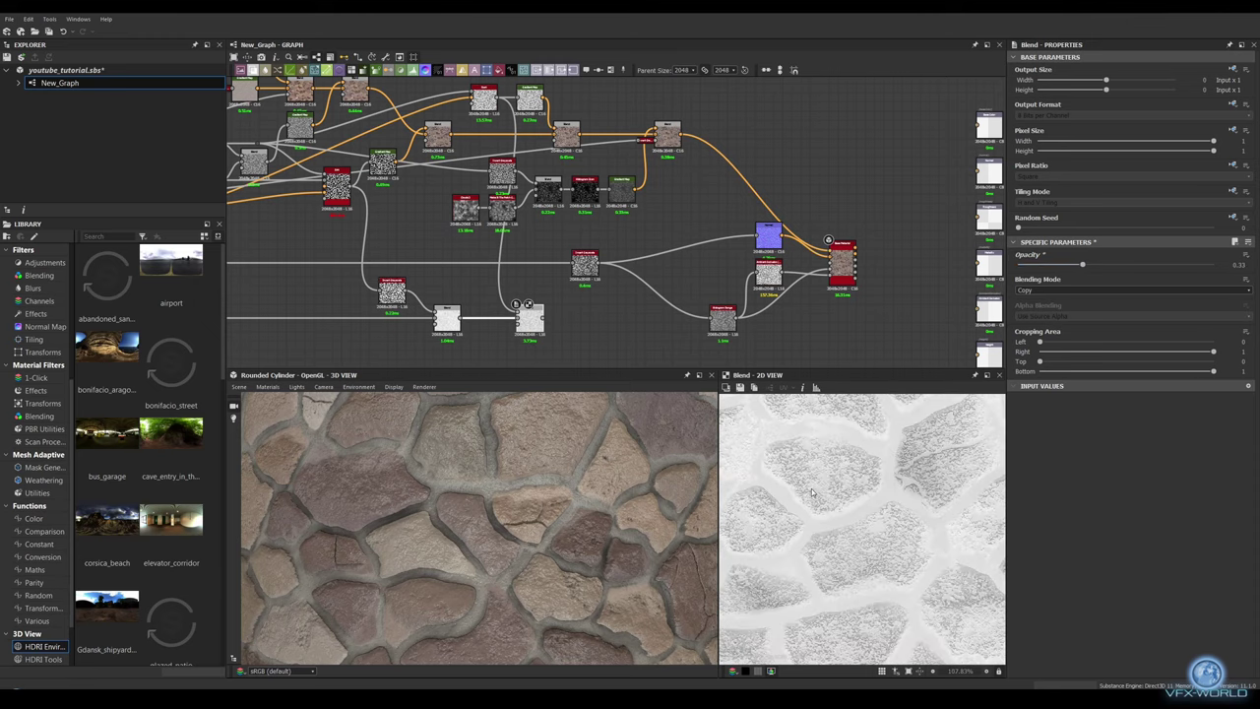
{"action": "scroll", "coordinate": [592, 170], "scroll_direction": "down", "scroll_amount": 3}
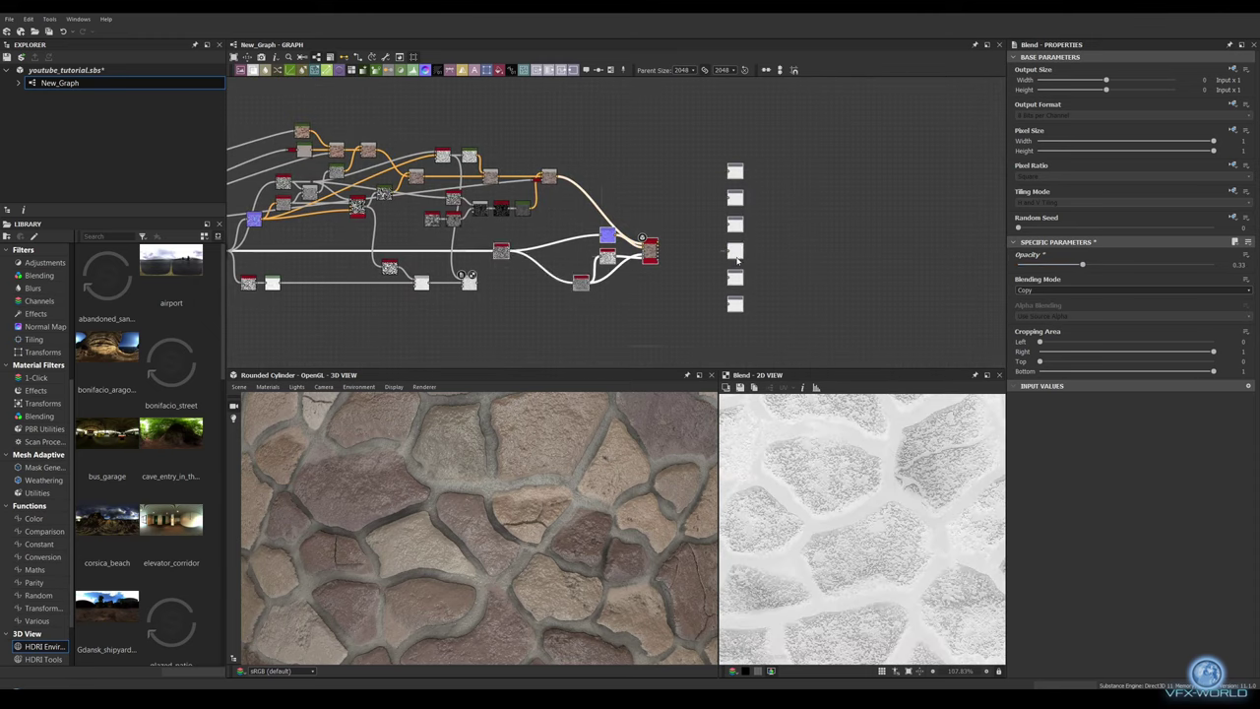
{"action": "scroll", "coordinate": [736, 259], "scroll_direction": "up", "scroll_amount": 1}
{"action": "scroll", "coordinate": [482, 286], "scroll_direction": "up", "scroll_amount": 3}
Step: Add a Histogram Scan node for the roughness detail
{"action": "key", "text": "space"}
{"action": "type", "text": "hi"}
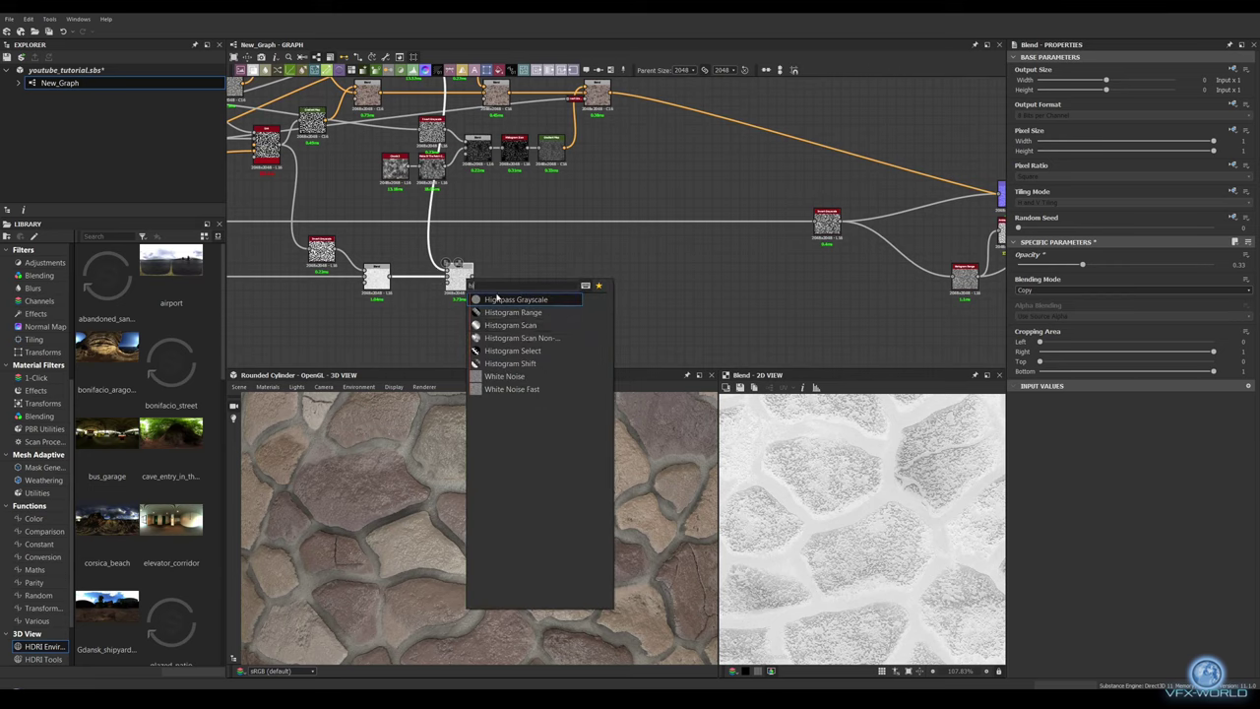
{"action": "left_click", "coordinate": [509, 325]}
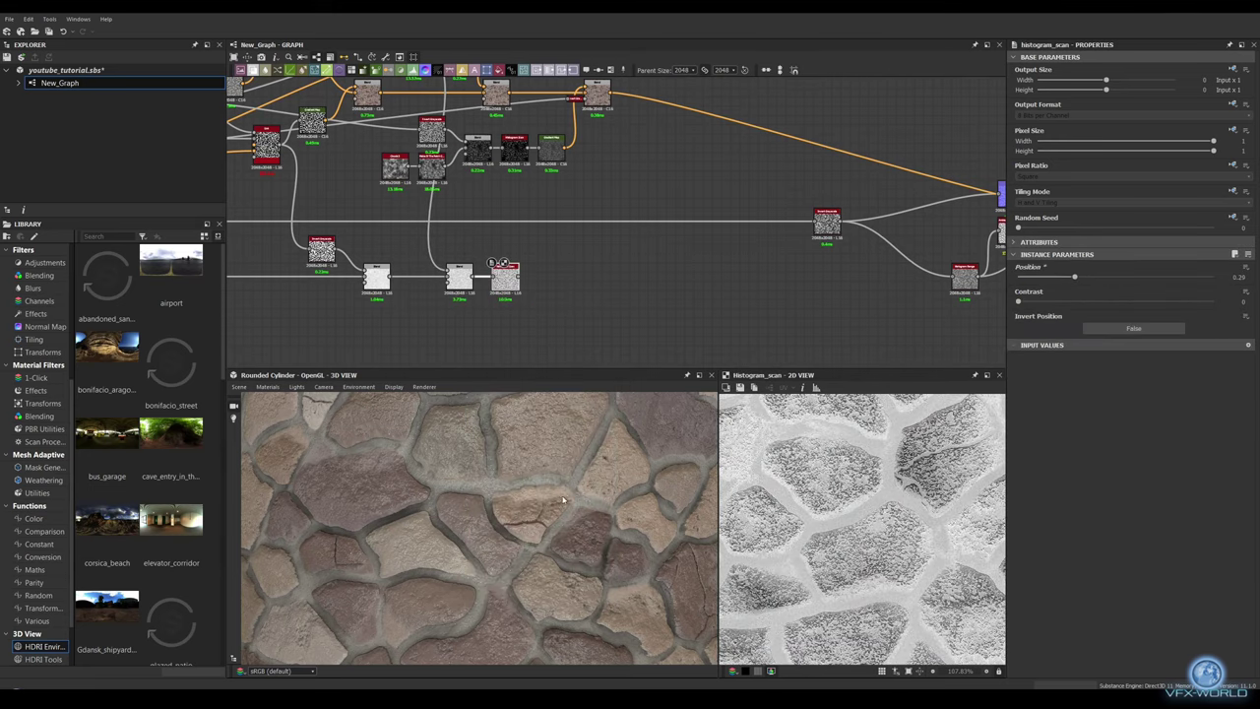
{"action": "left_click_drag", "start_coordinate": [564, 500], "coordinate": [549, 543]}
{"action": "middle_click_drag", "start_coordinate": [592, 326], "coordinate": [447, 283]}
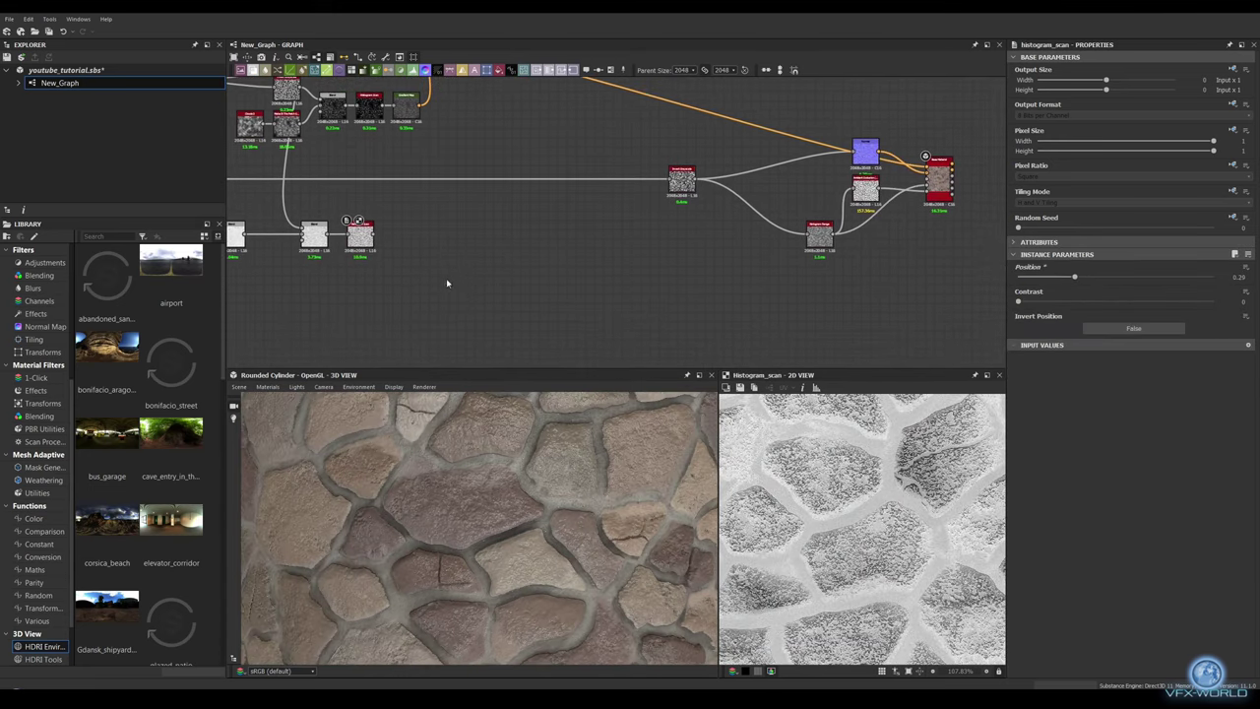
Step: Add Moisture Noise and Grunge Map 006, darkening the grunge by lowering its balance
{"action": "key", "text": "space"}
{"action": "type", "text": "moist"}
{"action": "key", "text": "Return"}
{"action": "key", "text": "space"}
{"action": "type", "text": "grunge"}
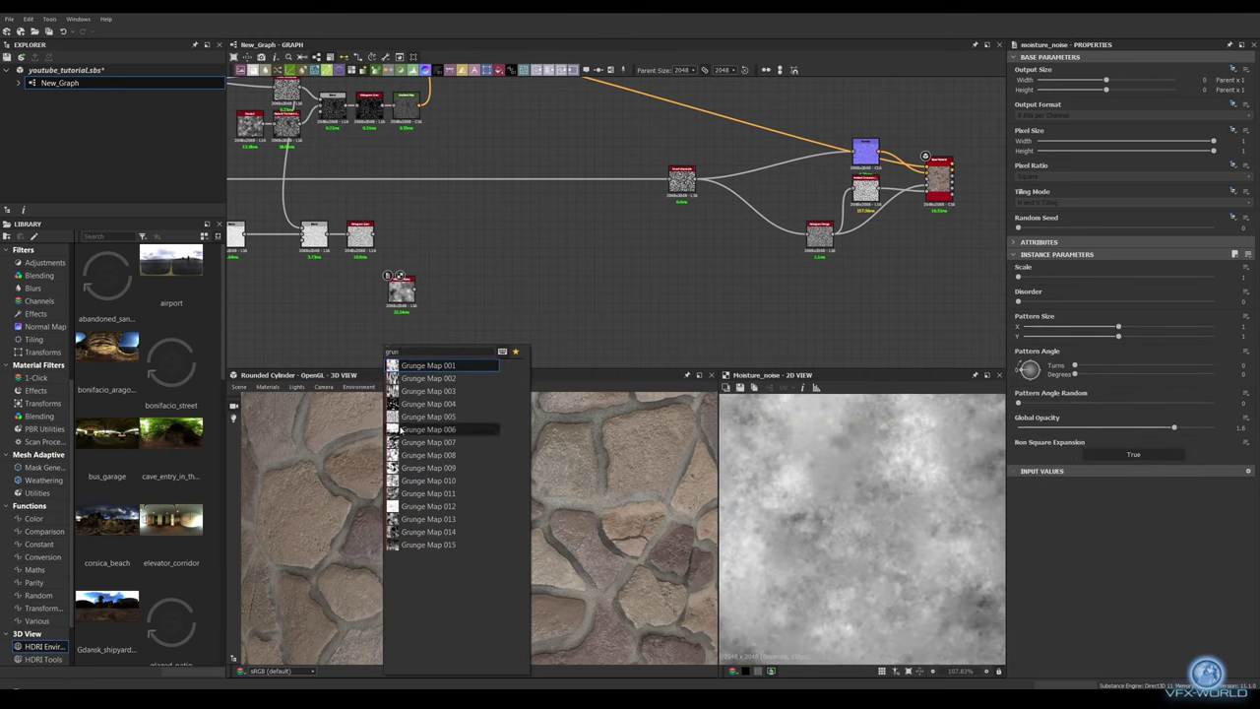
{"action": "key", "text": "Return"}
{"action": "left_click_drag", "start_coordinate": [1115, 277], "coordinate": [1014, 302]}
Step: Multiply the moisture noise with the grunge map and auto-level the result
{"action": "key", "text": "space"}
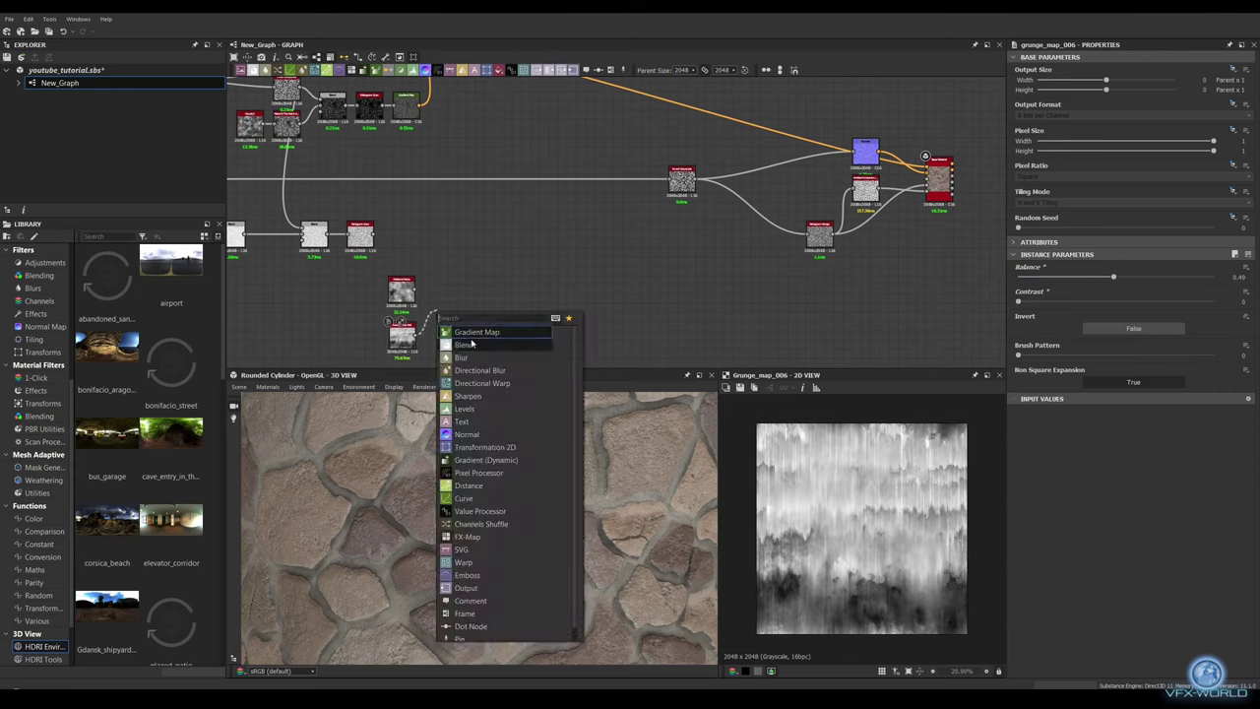
{"action": "left_click", "coordinate": [470, 327]}
{"action": "scroll", "coordinate": [544, 318], "scroll_direction": "up", "scroll_amount": 1}
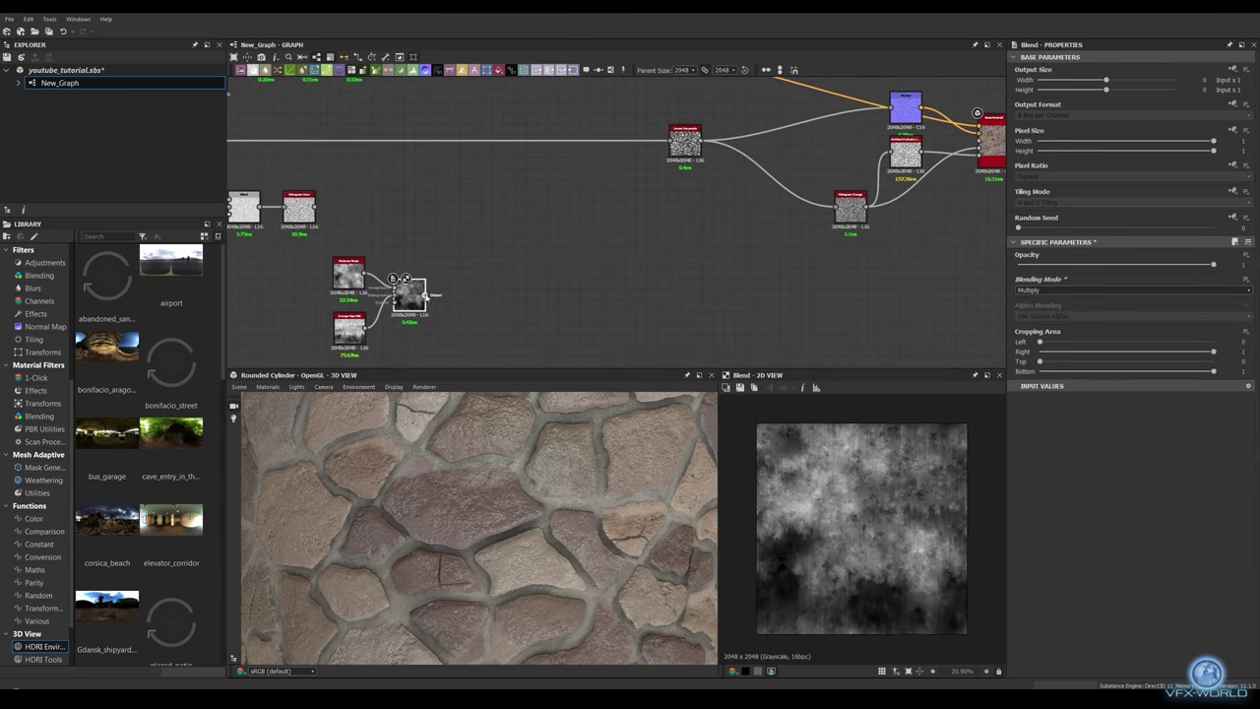
{"action": "key", "text": "space"}
{"action": "left_click", "coordinate": [447, 295]}
Step: Mix the auto-levelled noise into the chain through a Blend at about 0.3 opacity
{"action": "mouse_move", "coordinate": [295, 209]}
{"action": "left_mouse_down"}
{"action": "mouse_move", "coordinate": [549, 211]}
{"action": "mouse_move", "coordinate": [514, 212]}
{"action": "left_mouse_up"}
{"action": "left_click", "coordinate": [583, 248]}
{"action": "left_click_drag", "start_coordinate": [1212, 265], "coordinate": [1076, 265]}
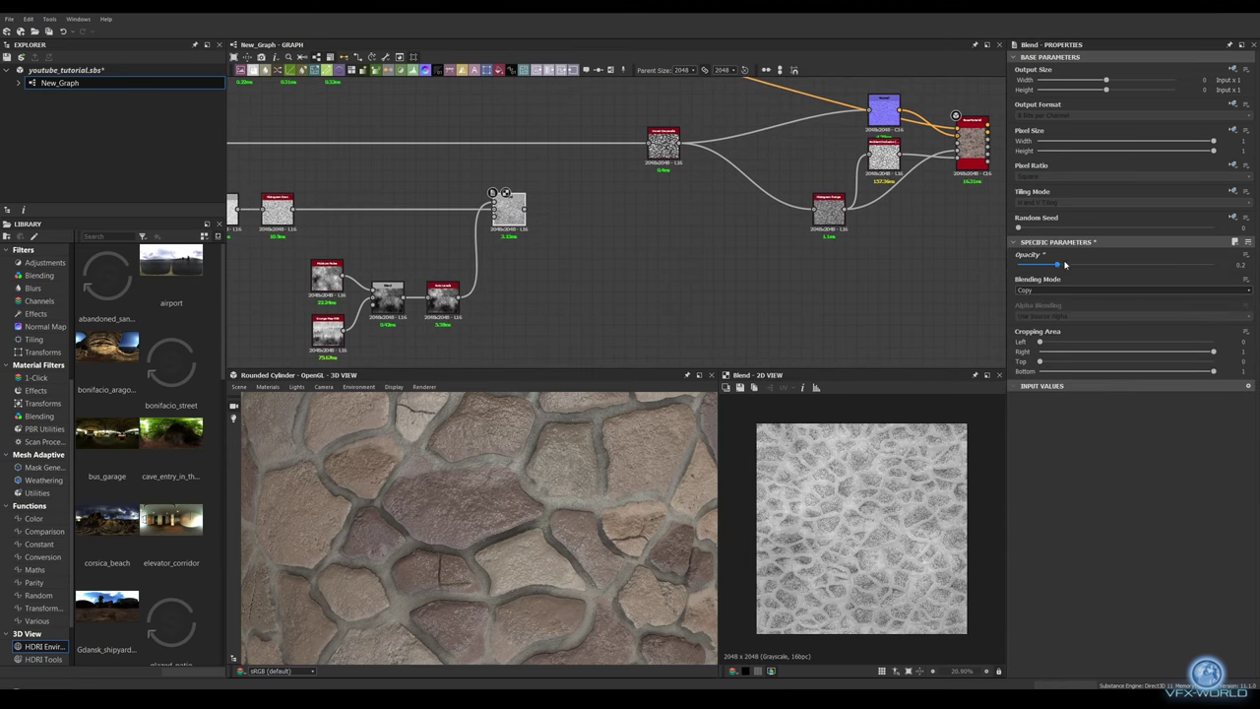
{"action": "middle_click_drag", "start_coordinate": [553, 233], "coordinate": [418, 266]}
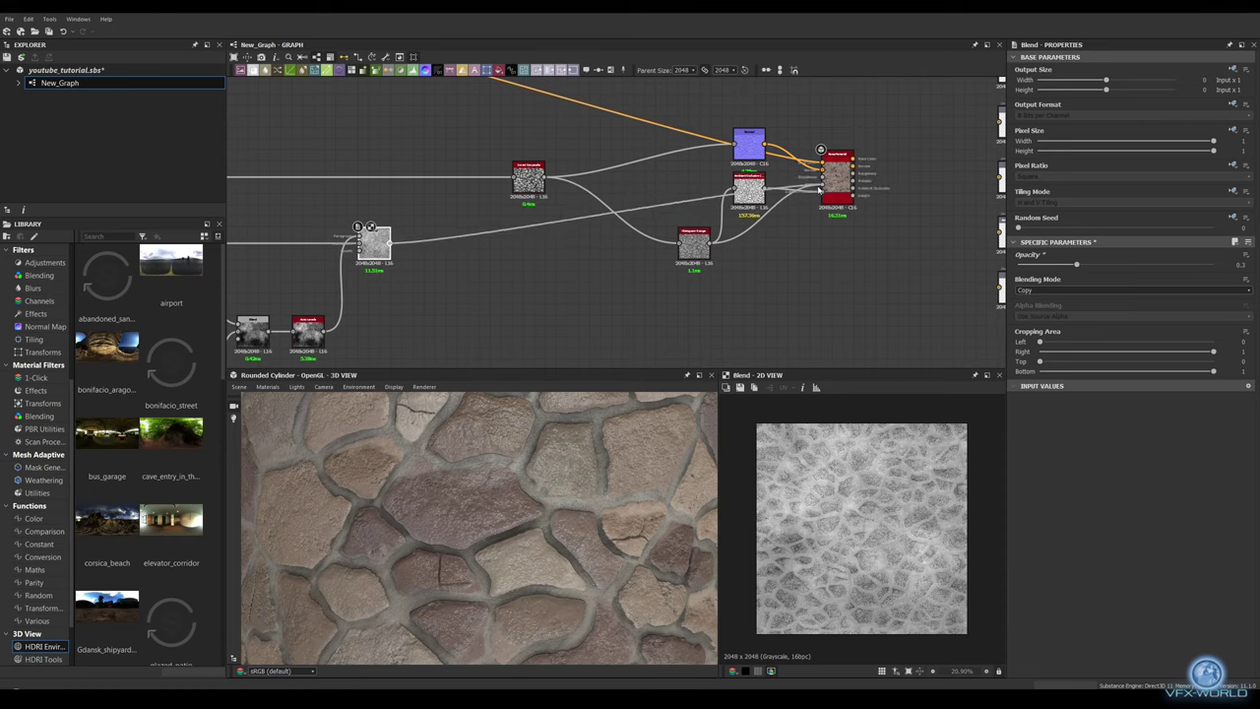
{"action": "scroll", "coordinate": [540, 455], "scroll_direction": "down", "scroll_amount": 3}
{"action": "scroll", "coordinate": [540, 455], "scroll_direction": "up", "scroll_amount": 3}
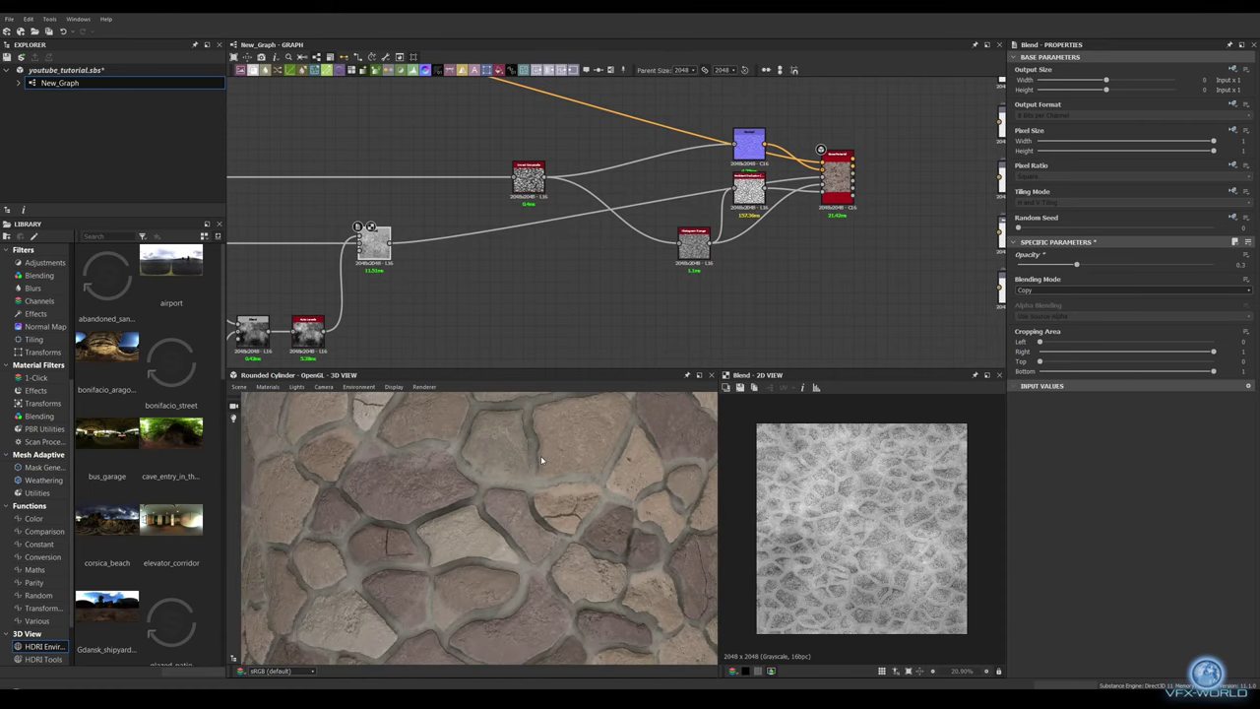
{"action": "scroll", "coordinate": [532, 464], "scroll_direction": "down", "scroll_amount": 3}
{"action": "mouse_move", "coordinate": [532, 465]}
{"action": "right_mouse_down", "text": "shift"}
{"action": "mouse_move", "coordinate": [590, 458]}
{"action": "mouse_move", "coordinate": [486, 463]}
{"action": "mouse_move", "coordinate": [503, 473]}
{"action": "mouse_move", "coordinate": [467, 478]}
{"action": "right_mouse_up", "text": "shift"}
Step: Add an Auto Levels node after the blended roughness mix
{"action": "scroll", "coordinate": [861, 529], "scroll_direction": "up", "scroll_amount": 5}
{"action": "scroll", "coordinate": [861, 529], "scroll_direction": "down", "scroll_amount": 3}
{"action": "middle_click_drag", "start_coordinate": [411, 259], "coordinate": [470, 276]}
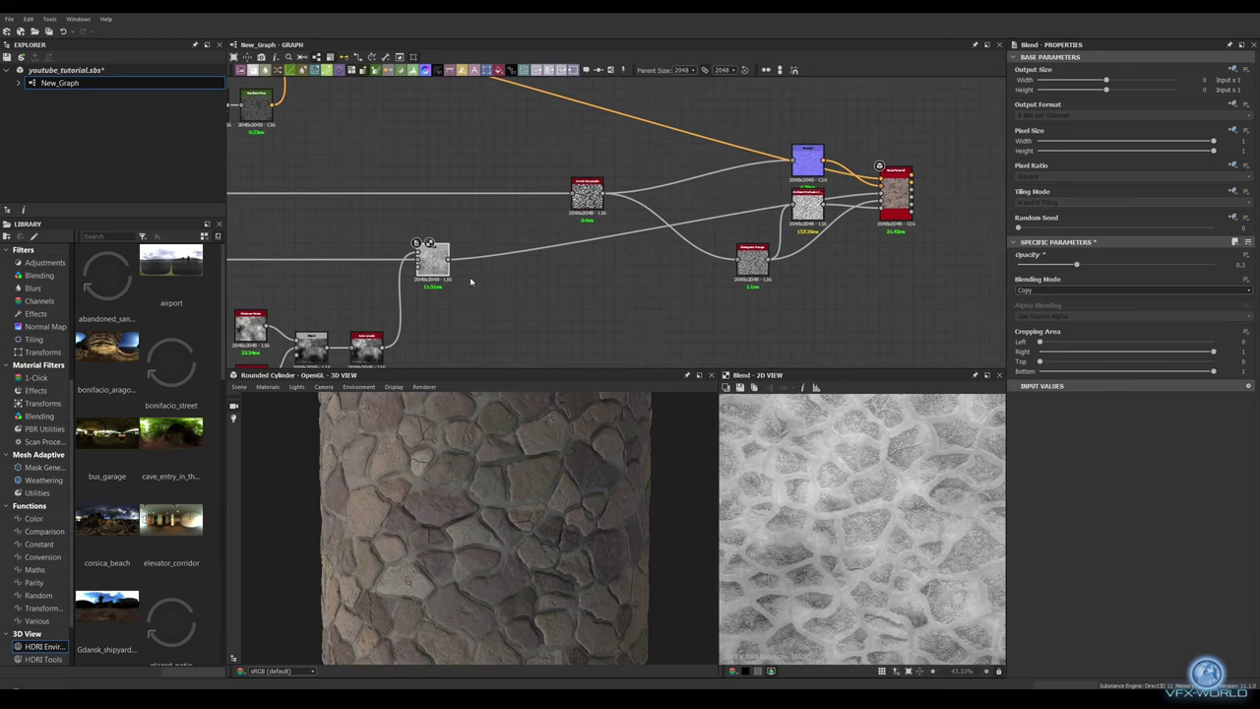
{"action": "key", "text": "space"}
{"action": "left_click", "coordinate": [517, 305]}
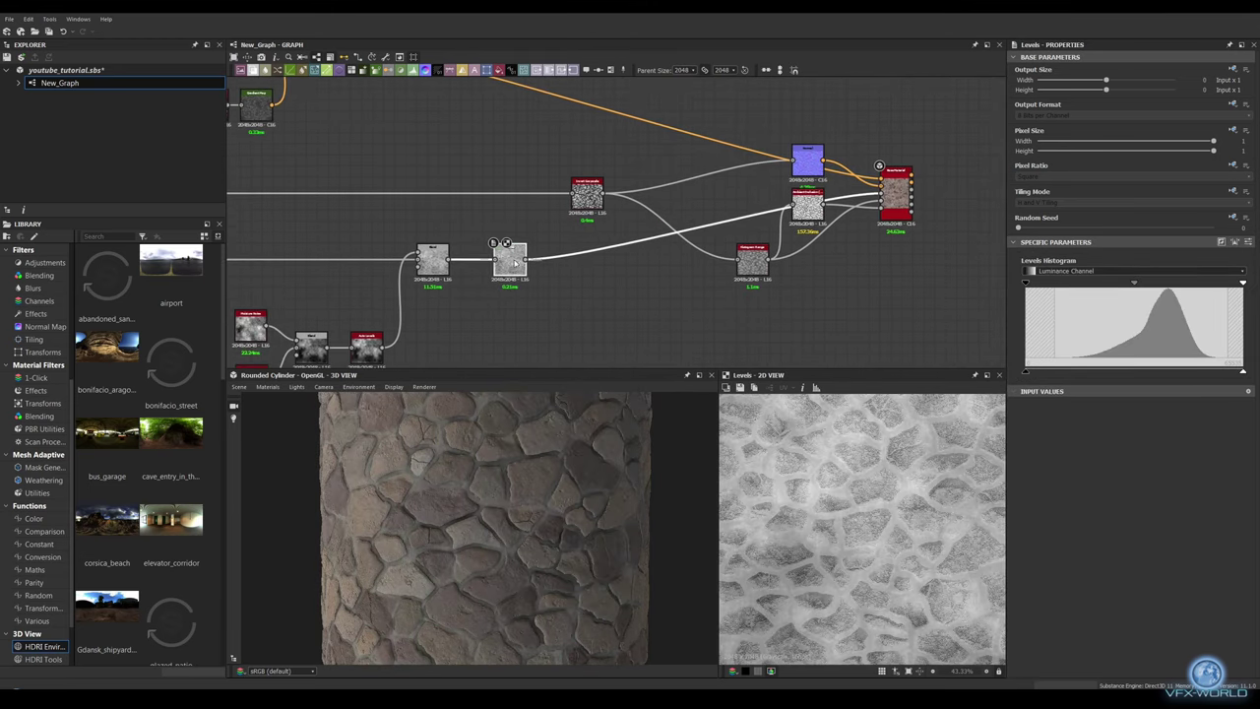
{"action": "key", "text": "Delete"}
{"action": "left_click", "coordinate": [433, 259]}
Step: Add a Levels node after Auto Levels and brighten the map via its histogram
{"action": "key", "text": "space"}
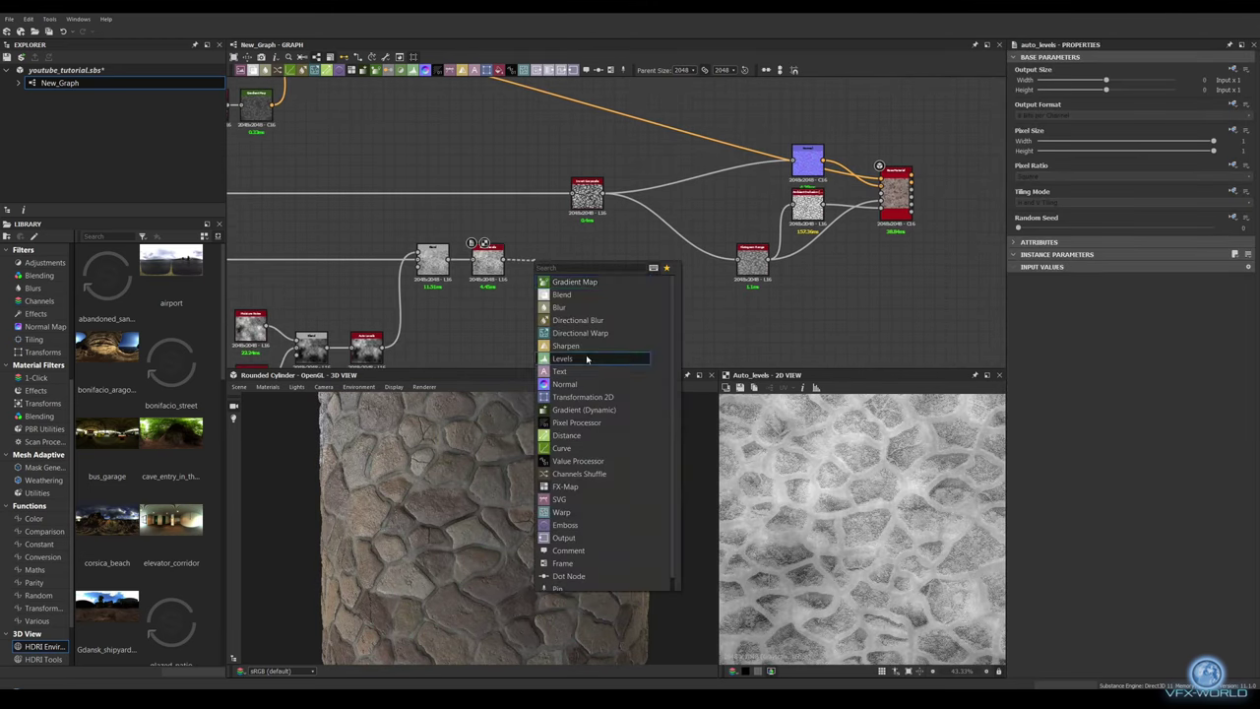
{"action": "left_click", "coordinate": [586, 359]}
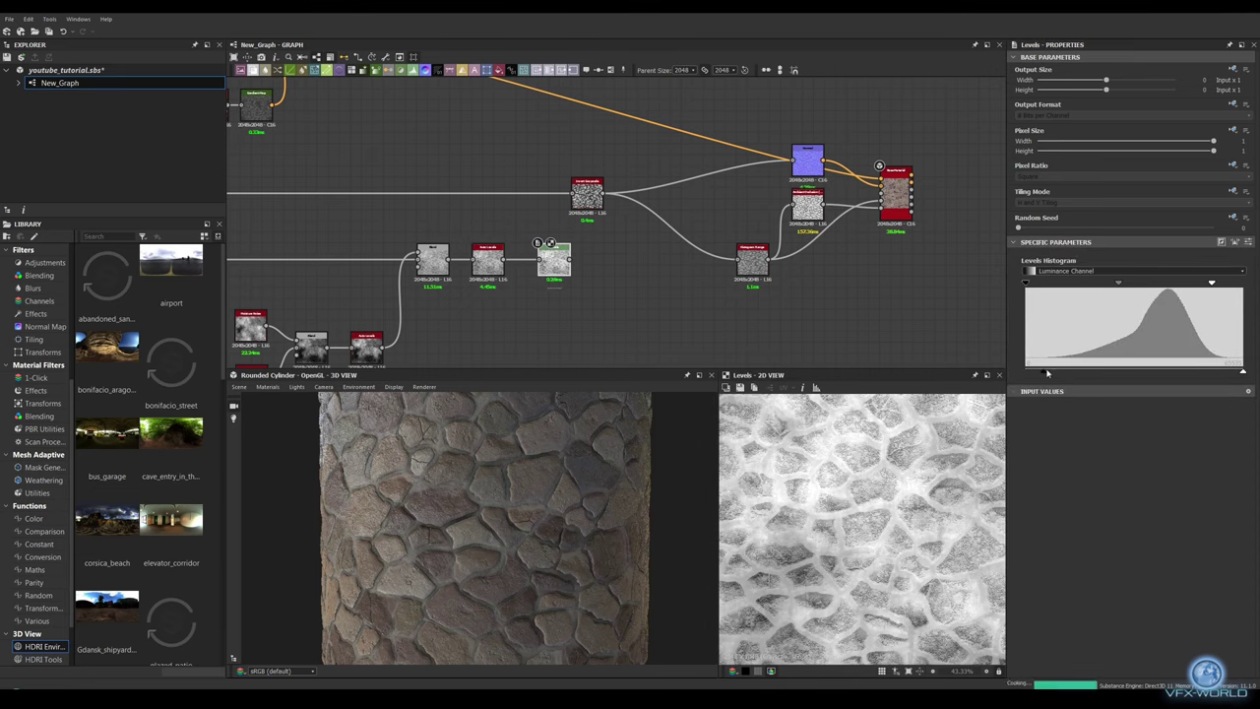
{"action": "left_click_drag", "start_coordinate": [1046, 372], "coordinate": [1110, 368]}
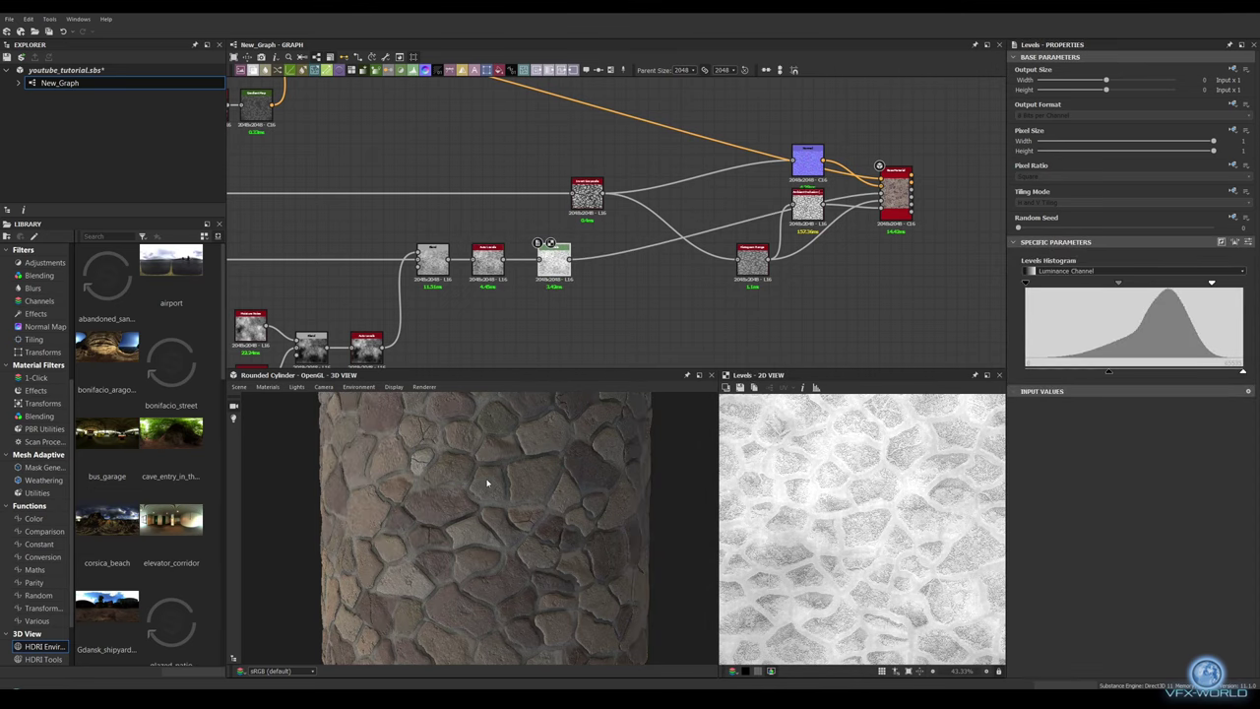
{"action": "mouse_move", "coordinate": [484, 483]}
{"action": "left_mouse_down"}
{"action": "mouse_move", "coordinate": [523, 505]}
{"action": "mouse_move", "coordinate": [501, 476]}
{"action": "left_mouse_up"}
{"action": "scroll", "coordinate": [508, 312], "scroll_direction": "down", "scroll_amount": 3}
{"action": "scroll", "coordinate": [508, 312], "scroll_direction": "up", "scroll_amount": 3}
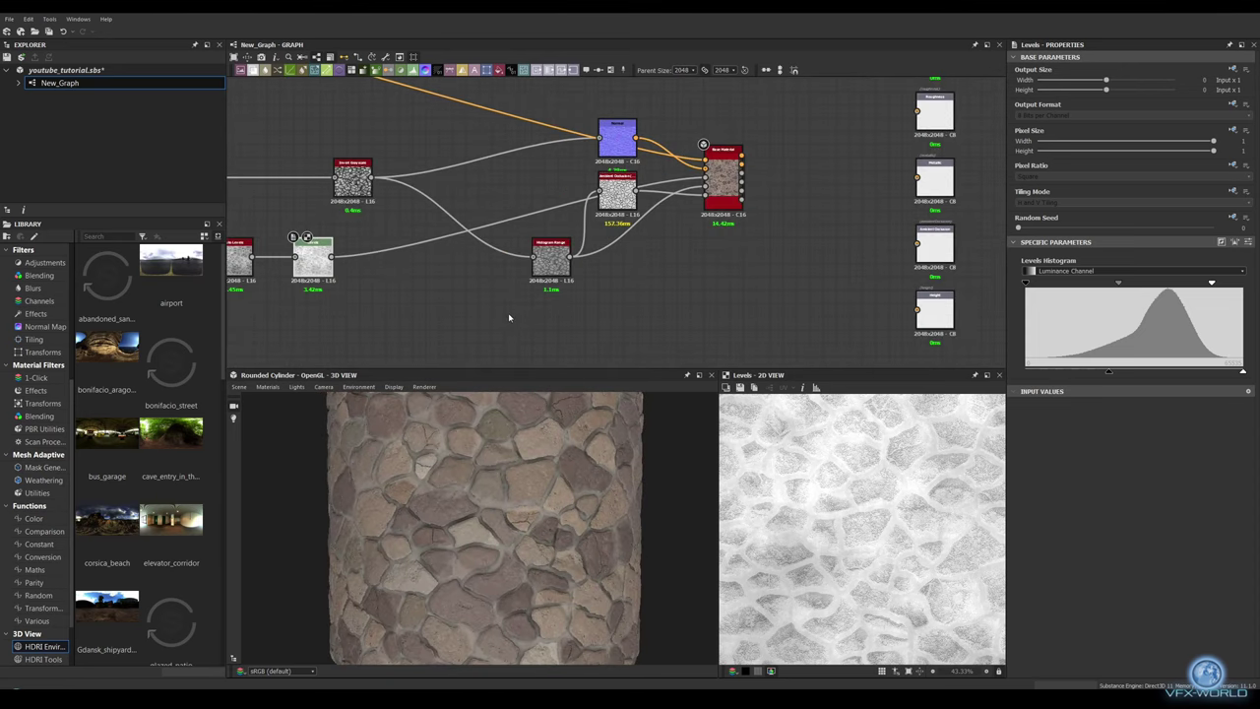
Step: Add a Blur HQ Grayscale at intensity about 0.7 to the stone map feeding the material
{"action": "middle_click_drag", "start_coordinate": [509, 317], "coordinate": [354, 349]}
{"action": "key", "text": "space"}
{"action": "type", "text": "blur"}
{"action": "left_click", "coordinate": [520, 332]}
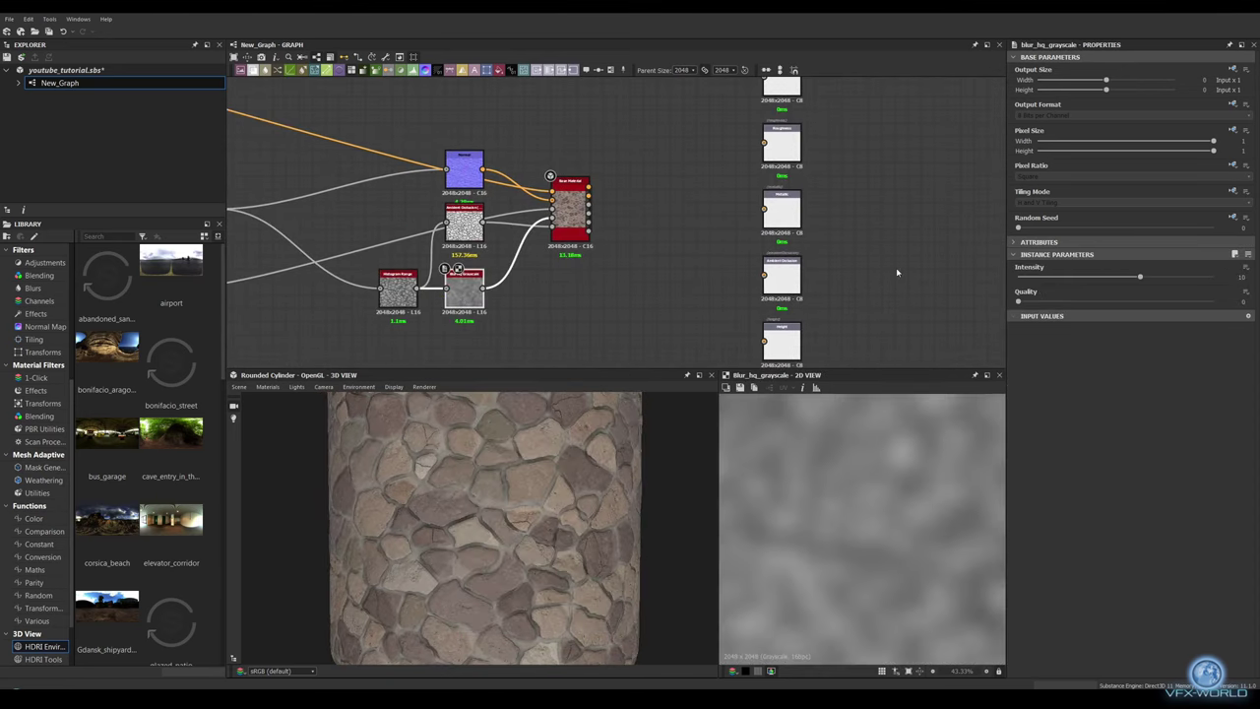
{"action": "key", "text": "Return"}
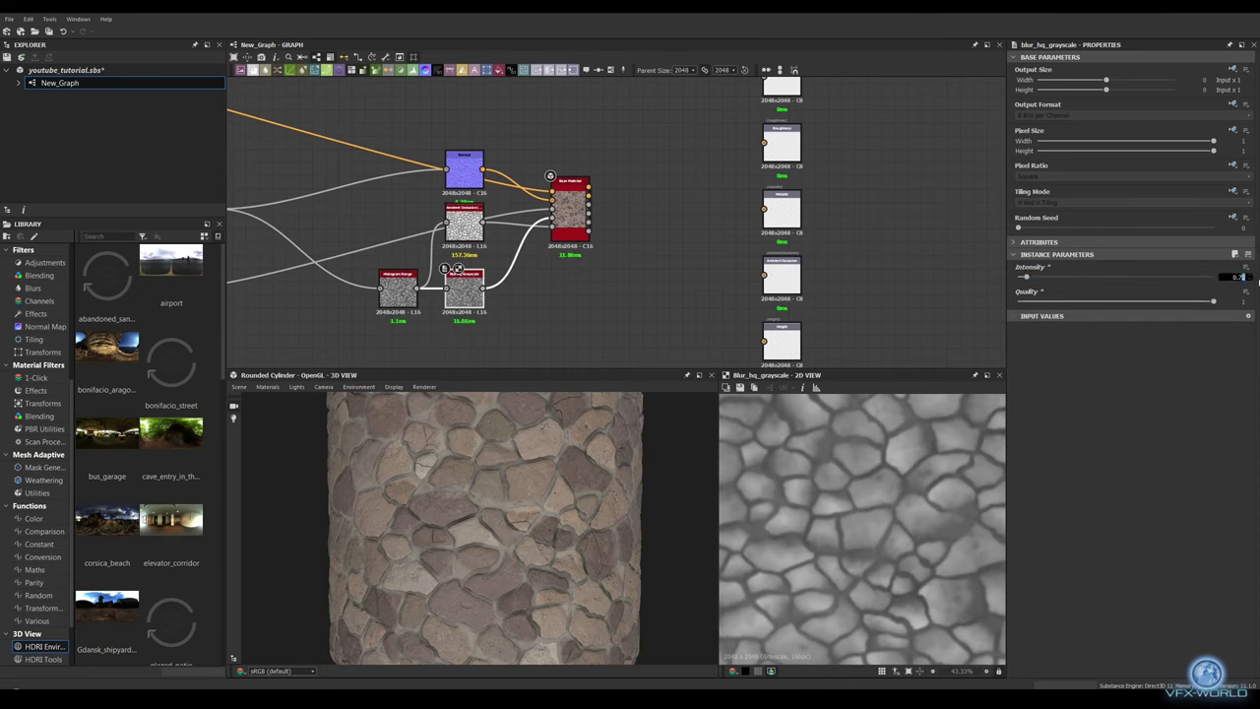
{"action": "middle_click_drag", "start_coordinate": [573, 319], "coordinate": [610, 312]}
{"action": "scroll", "coordinate": [483, 506], "scroll_direction": "up", "scroll_amount": 3}
{"action": "scroll", "coordinate": [513, 499], "scroll_direction": "up", "scroll_amount": 3}
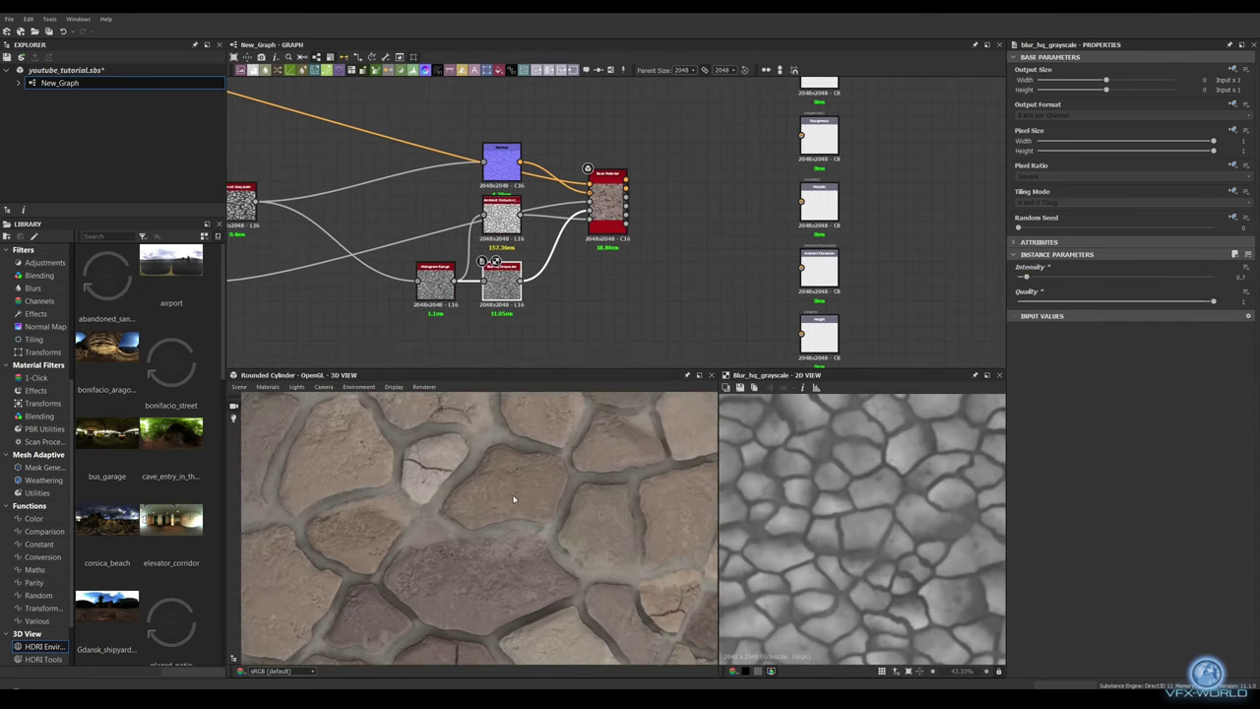
{"action": "scroll", "coordinate": [512, 499], "scroll_direction": "down", "scroll_amount": 3}
{"action": "scroll", "coordinate": [513, 499], "scroll_direction": "down", "scroll_amount": 2}
{"action": "scroll", "coordinate": [556, 329], "scroll_direction": "down", "scroll_amount": 3}
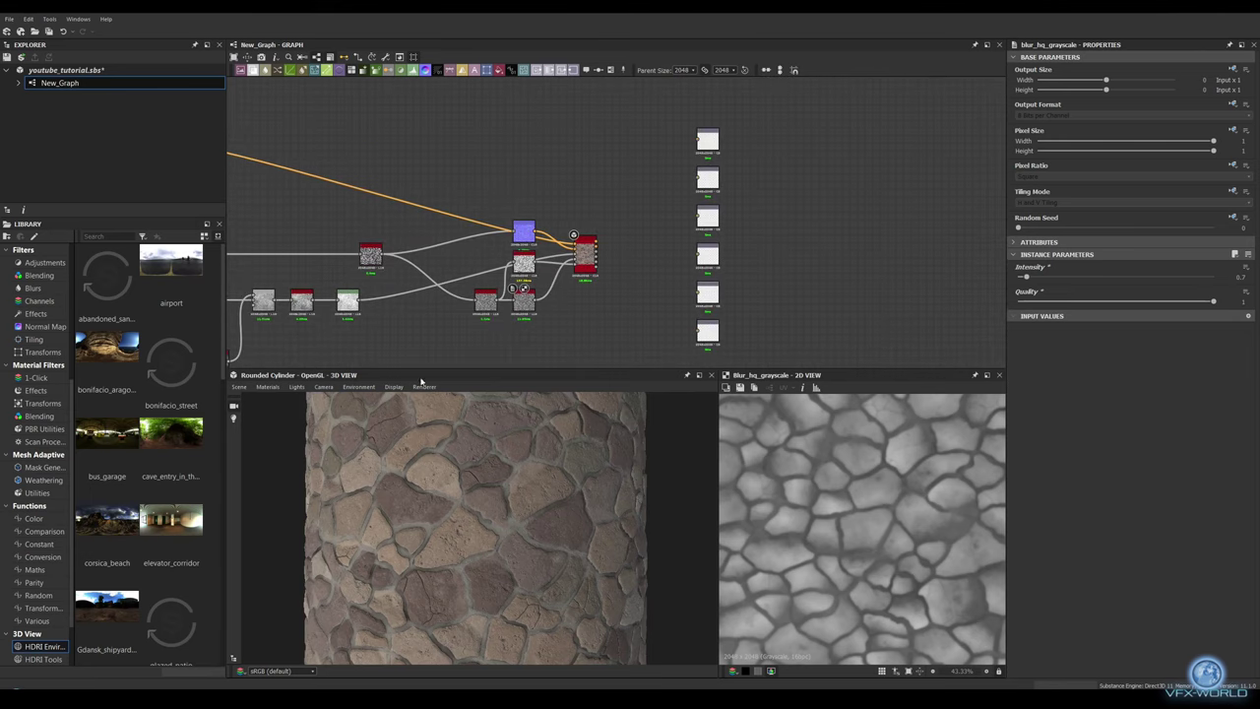
Step: Render the cylinder preview in Iray with parametric subdivision 4 and a studio HDRI
{"action": "left_click", "coordinate": [268, 389]}
{"action": "left_click", "coordinate": [431, 423]}
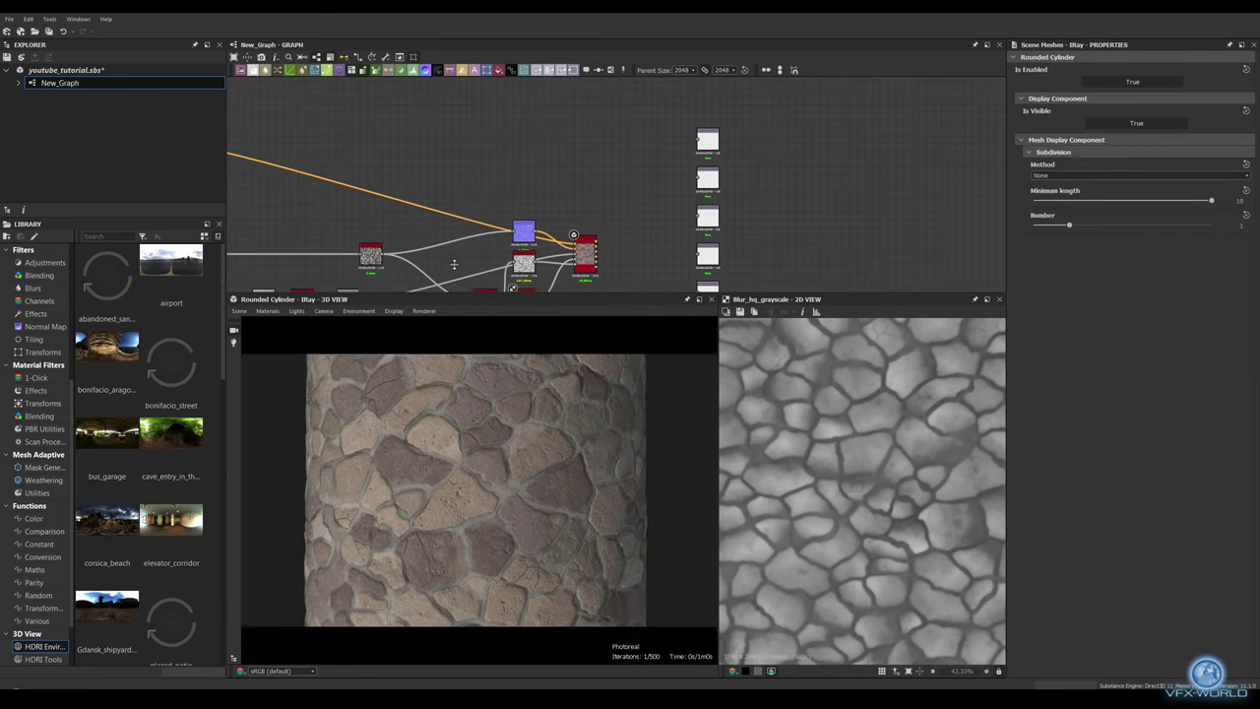
{"action": "left_click_drag", "start_coordinate": [431, 372], "coordinate": [431, 228]}
{"action": "left_click", "coordinate": [238, 241]}
{"action": "left_click", "coordinate": [281, 257]}
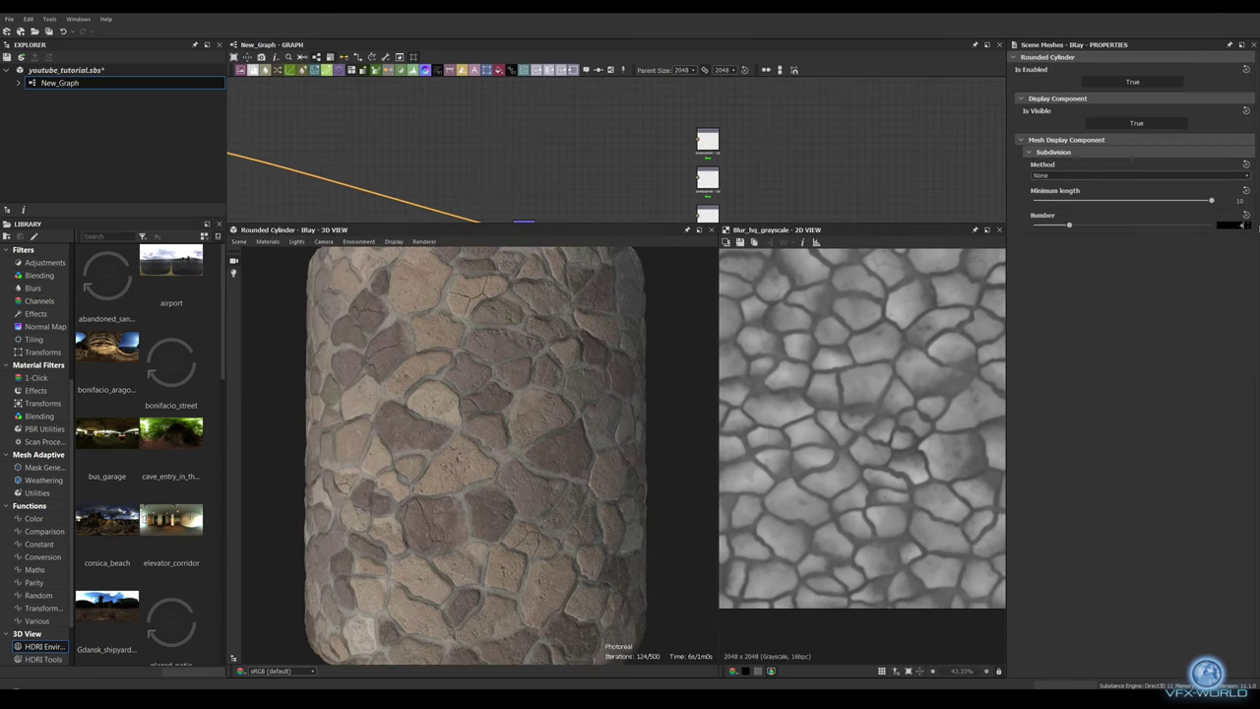
{"action": "key", "text": "Return"}
{"action": "scroll", "coordinate": [137, 443], "scroll_direction": "down", "scroll_amount": 10}
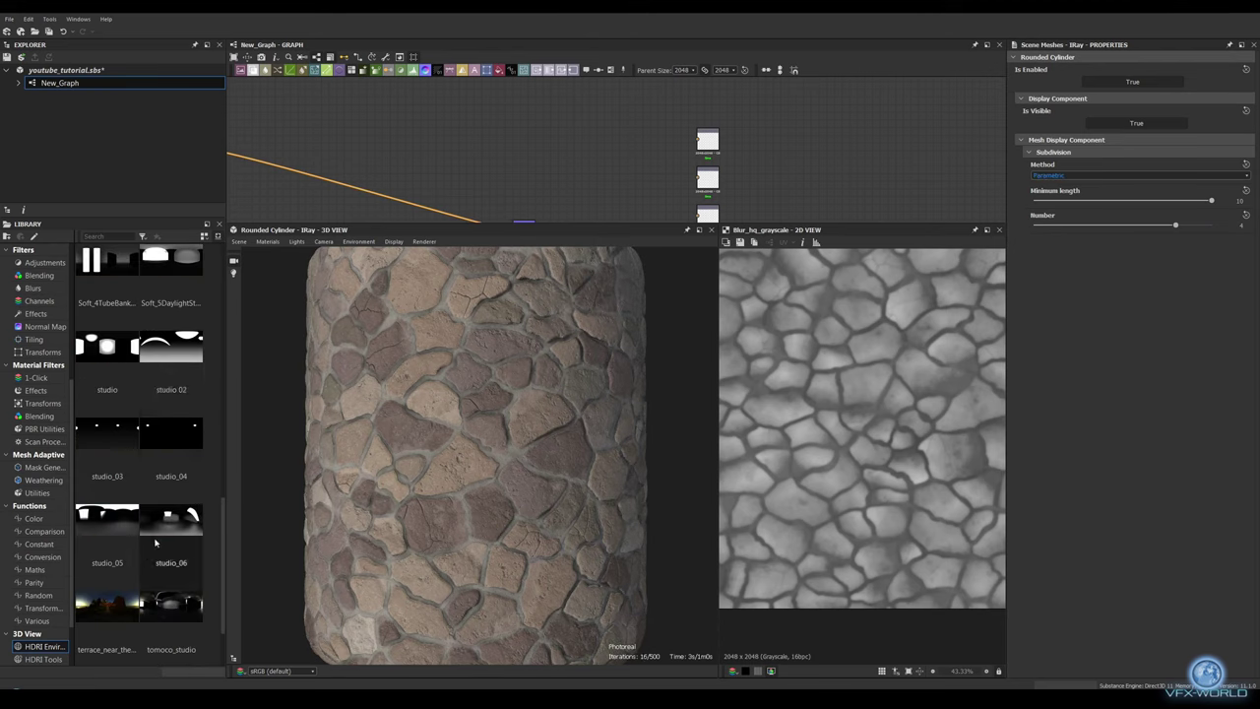
{"action": "mouse_move", "coordinate": [171, 359]}
{"action": "left_mouse_down"}
{"action": "mouse_move", "coordinate": [536, 438]}
{"action": "mouse_move", "coordinate": [375, 464]}
{"action": "left_mouse_up"}
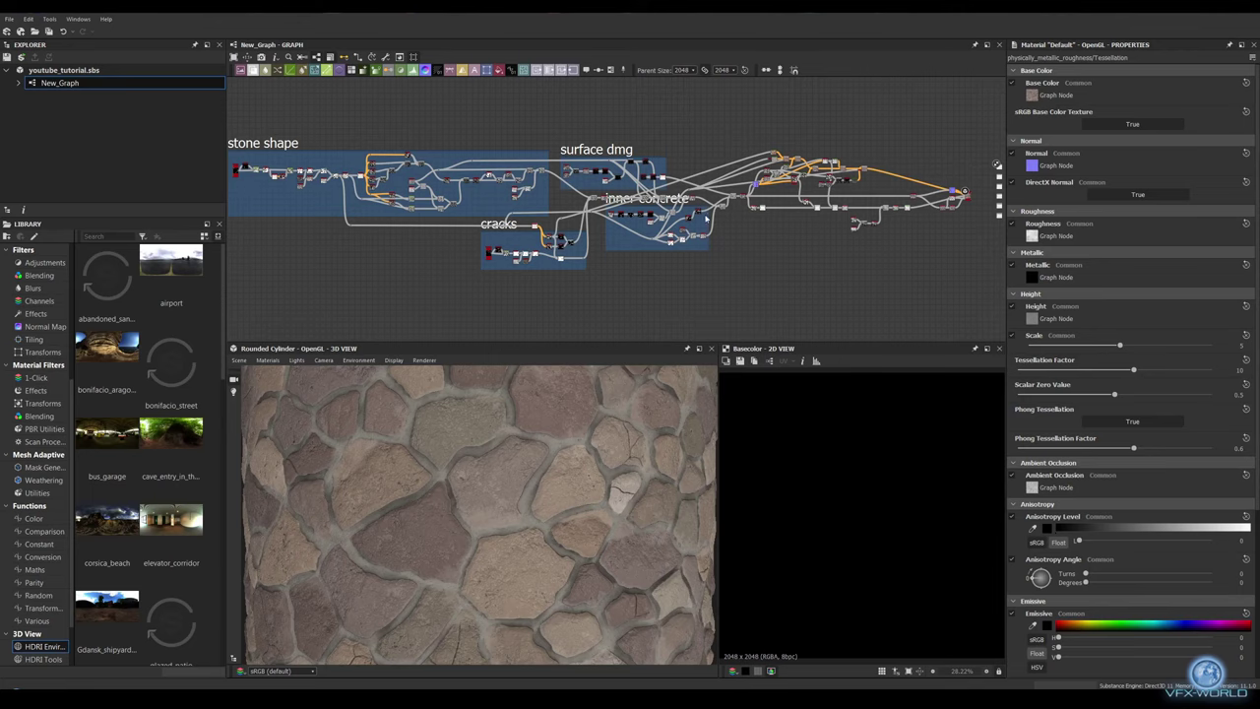
Step: Move the Invert Grayscale node up and left among the material nodes
{"action": "middle_click_drag", "start_coordinate": [803, 224], "coordinate": [577, 243]}
{"action": "scroll", "coordinate": [576, 243], "scroll_direction": "up", "scroll_amount": 4}
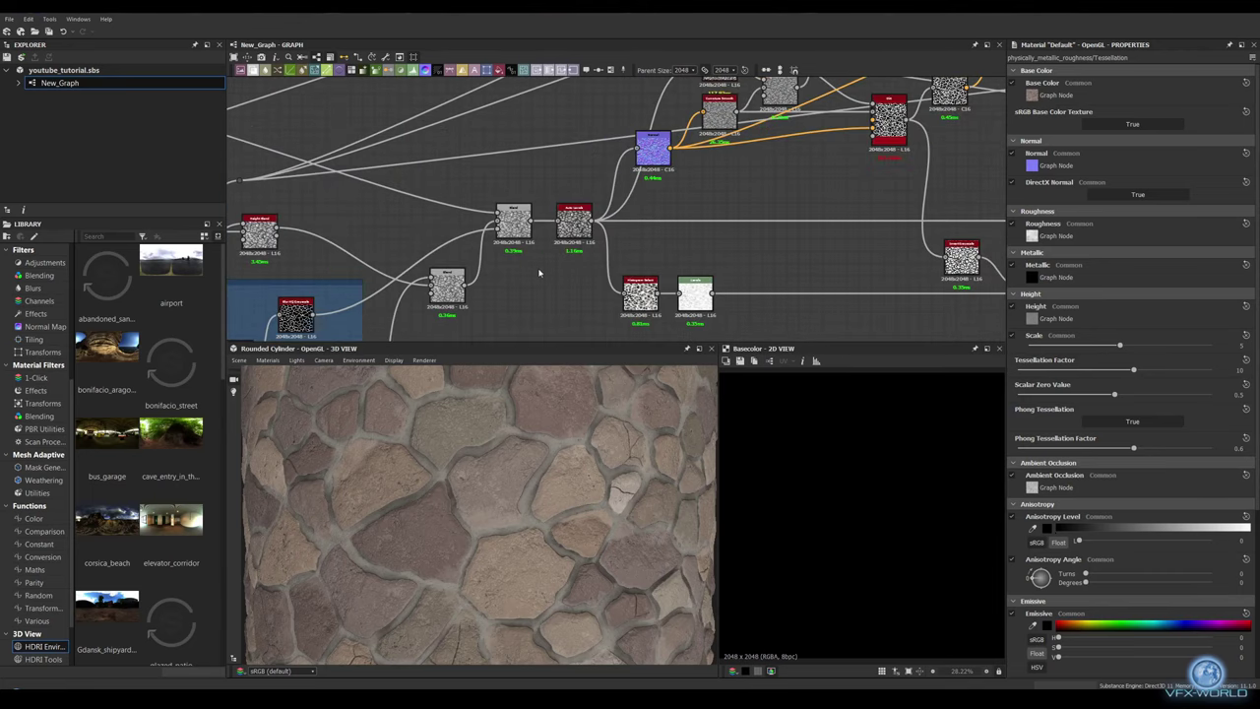
{"action": "middle_click_drag", "start_coordinate": [515, 181], "coordinate": [547, 293]}
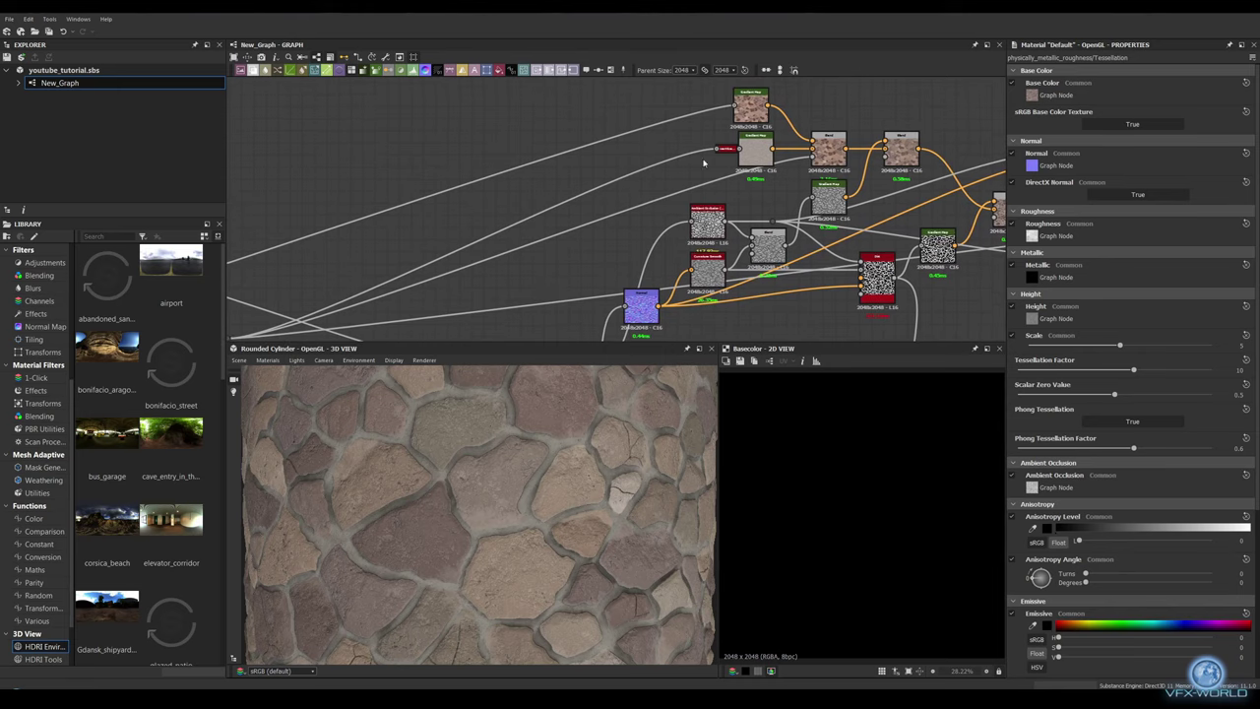
{"action": "left_click", "coordinate": [723, 150]}
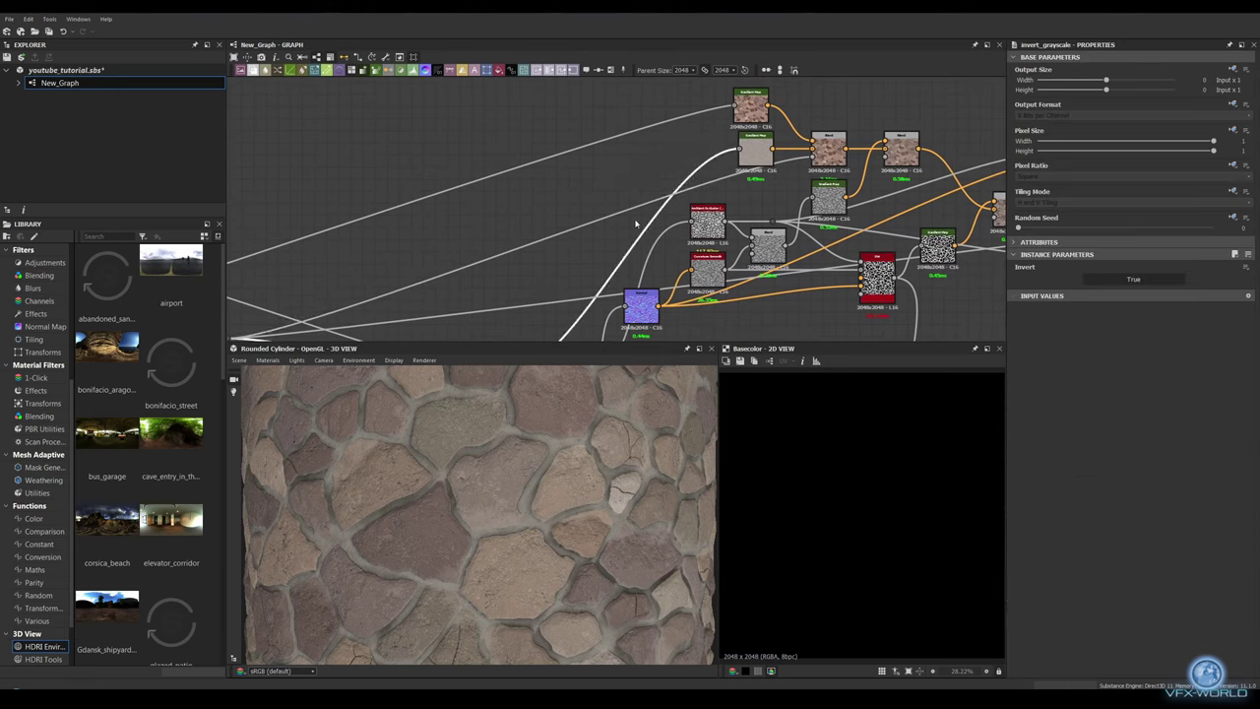
{"action": "mouse_move", "coordinate": [635, 224]}
{"action": "middle_mouse_down"}
{"action": "mouse_move", "coordinate": [670, 132]}
{"action": "mouse_move", "coordinate": [719, 99]}
{"action": "middle_mouse_up"}
{"action": "left_click_drag", "start_coordinate": [618, 258], "coordinate": [518, 120]}
{"action": "middle_click_drag", "start_coordinate": [588, 179], "coordinate": [540, 236]}
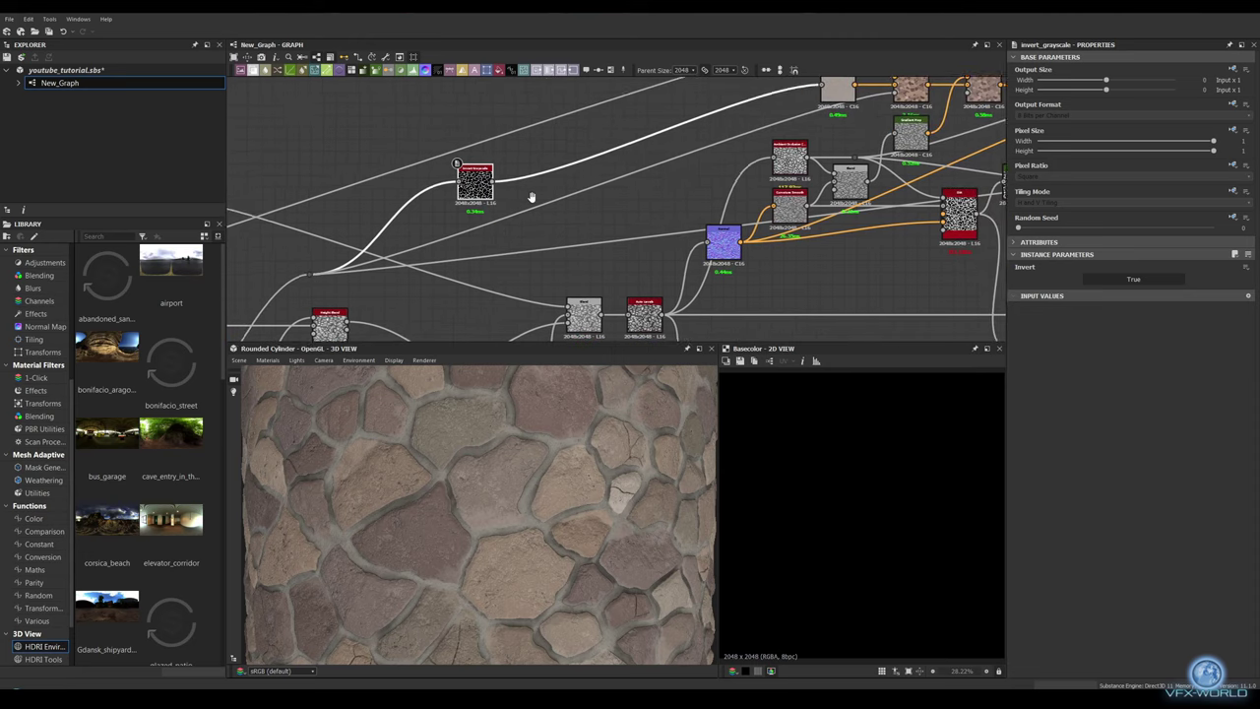
{"action": "middle_click_drag", "start_coordinate": [365, 327], "coordinate": [428, 257]}
Step: Preview the Height Mask output, wire the Gradient Map input, and insert a Dot on the mask wire
{"action": "double_click", "coordinate": [394, 256]}
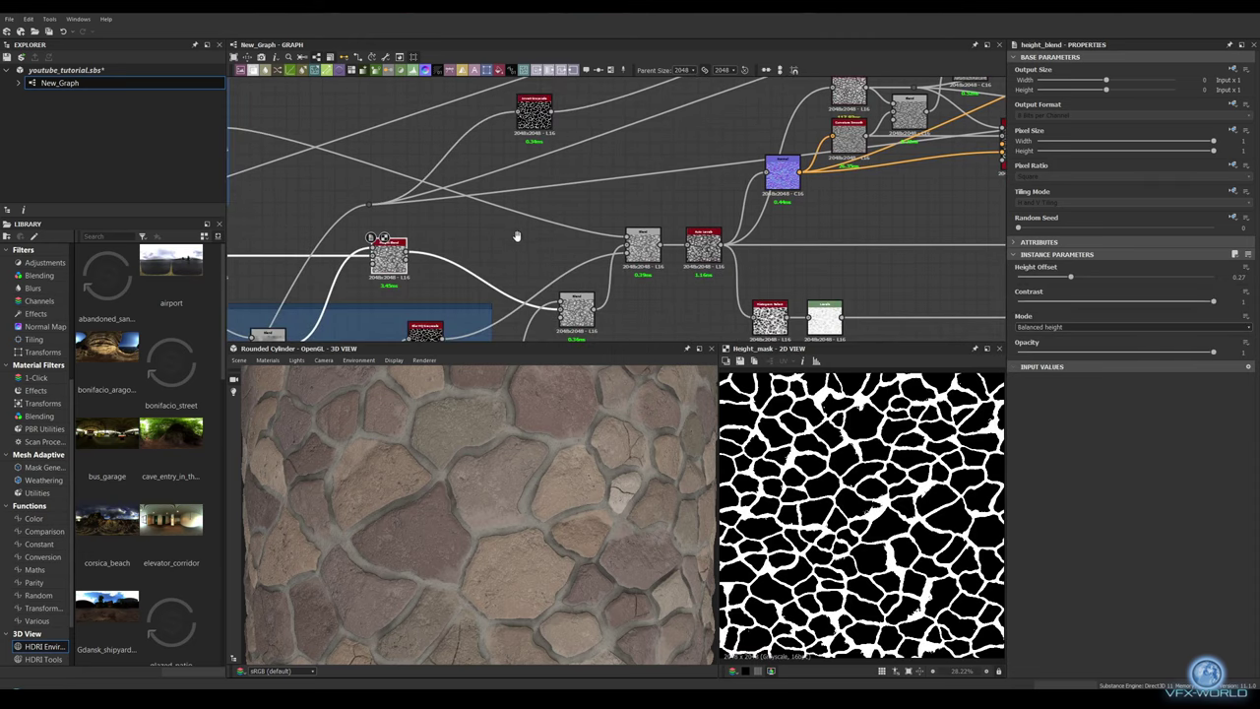
{"action": "middle_click_drag", "start_coordinate": [516, 236], "coordinate": [505, 220]}
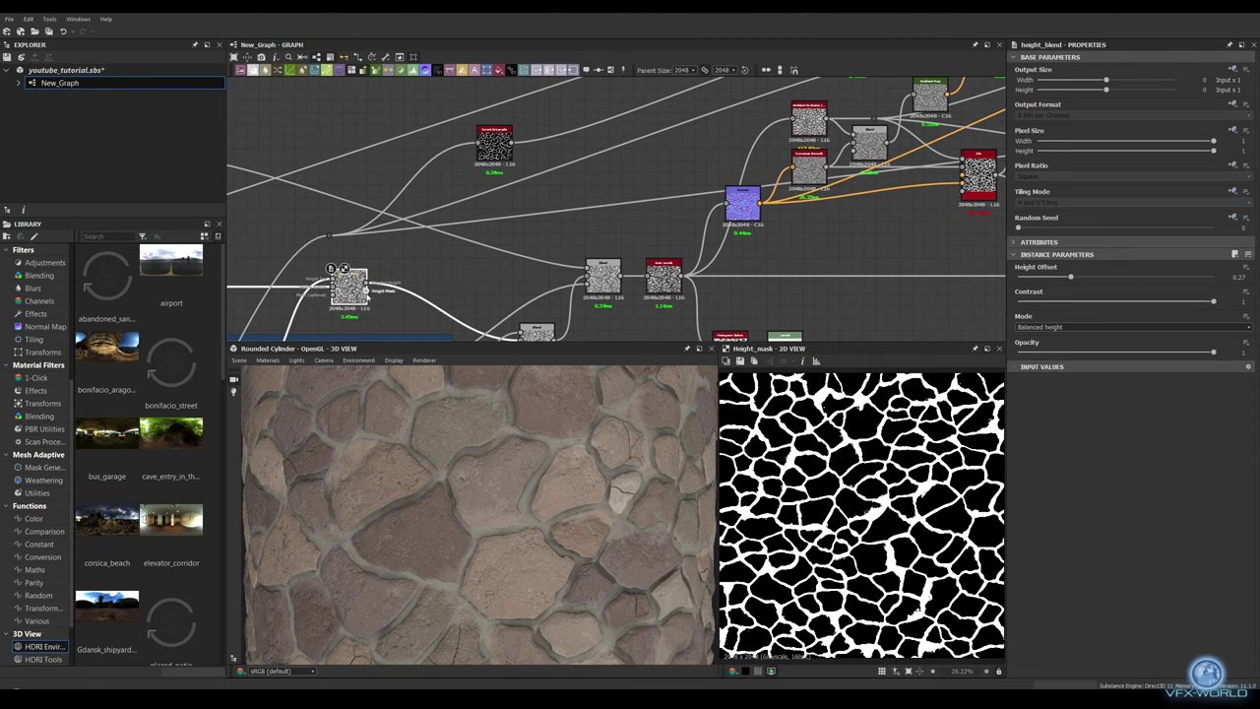
{"action": "middle_click_drag", "start_coordinate": [614, 200], "coordinate": [489, 264]}
{"action": "left_click_drag", "start_coordinate": [501, 204], "coordinate": [631, 158]}
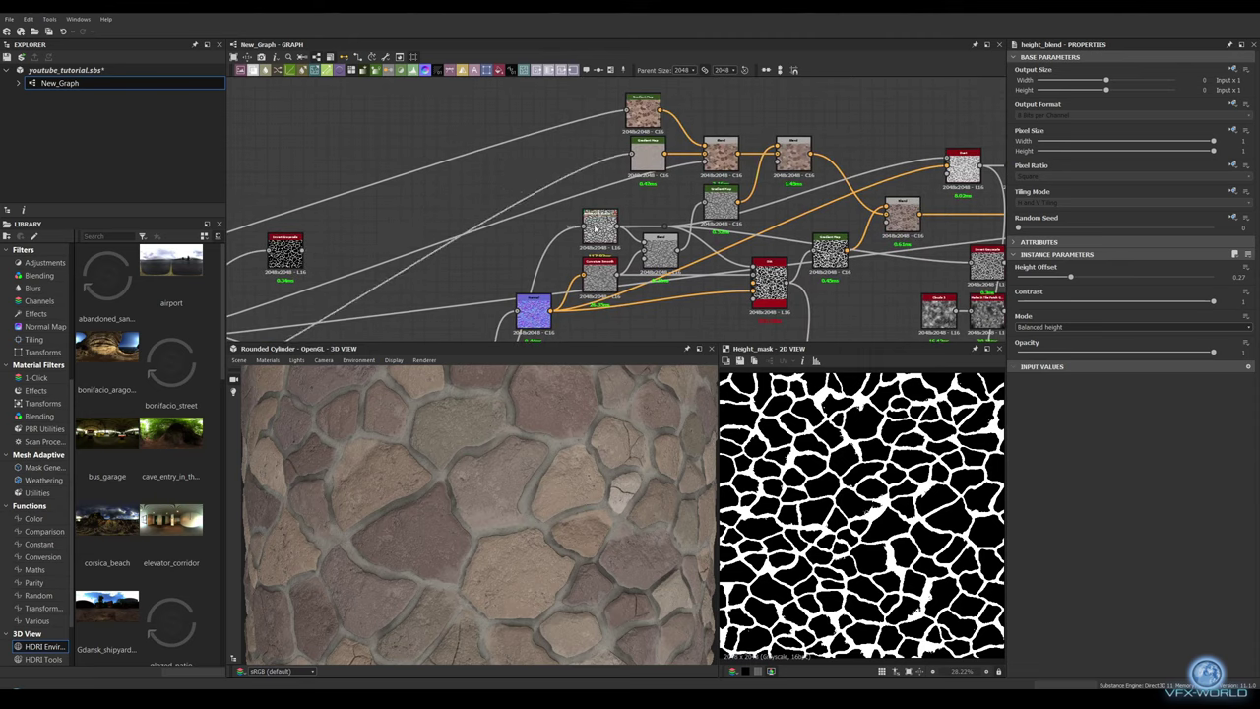
{"action": "mouse_move", "coordinate": [480, 263]}
{"action": "middle_mouse_down"}
{"action": "mouse_move", "coordinate": [588, 196]}
{"action": "mouse_move", "coordinate": [521, 211]}
{"action": "middle_mouse_up"}
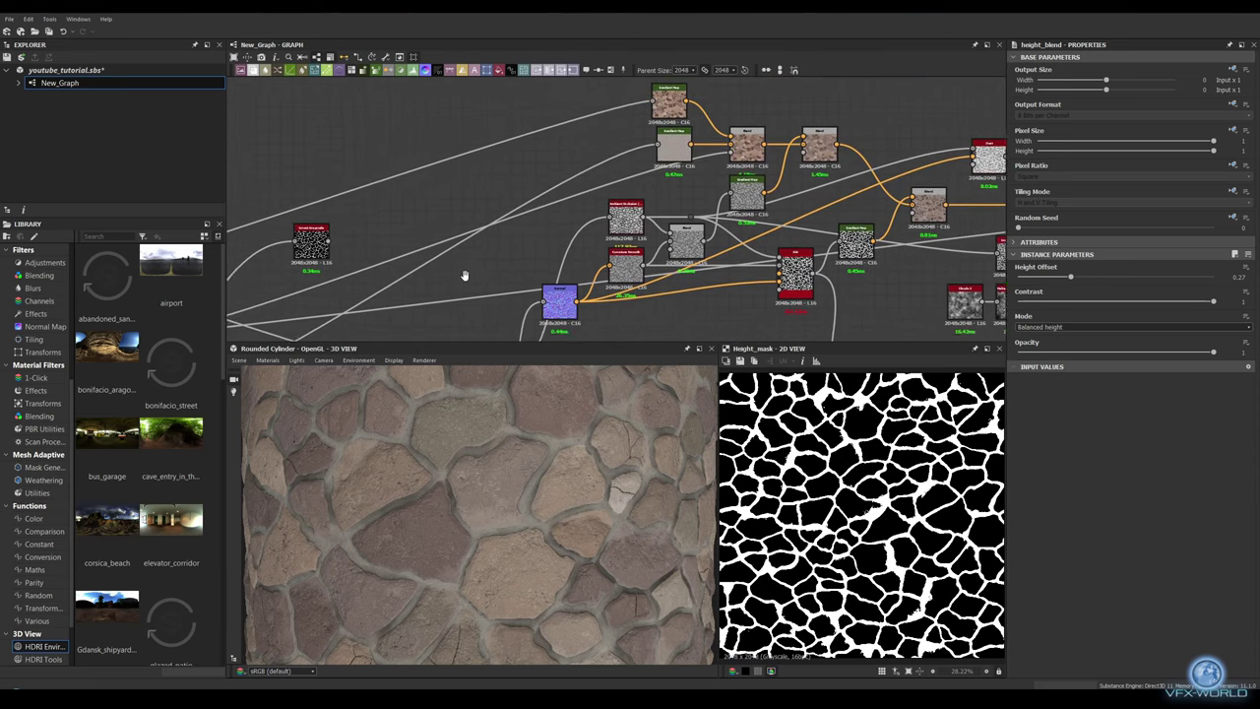
{"action": "double_click", "coordinate": [519, 210]}
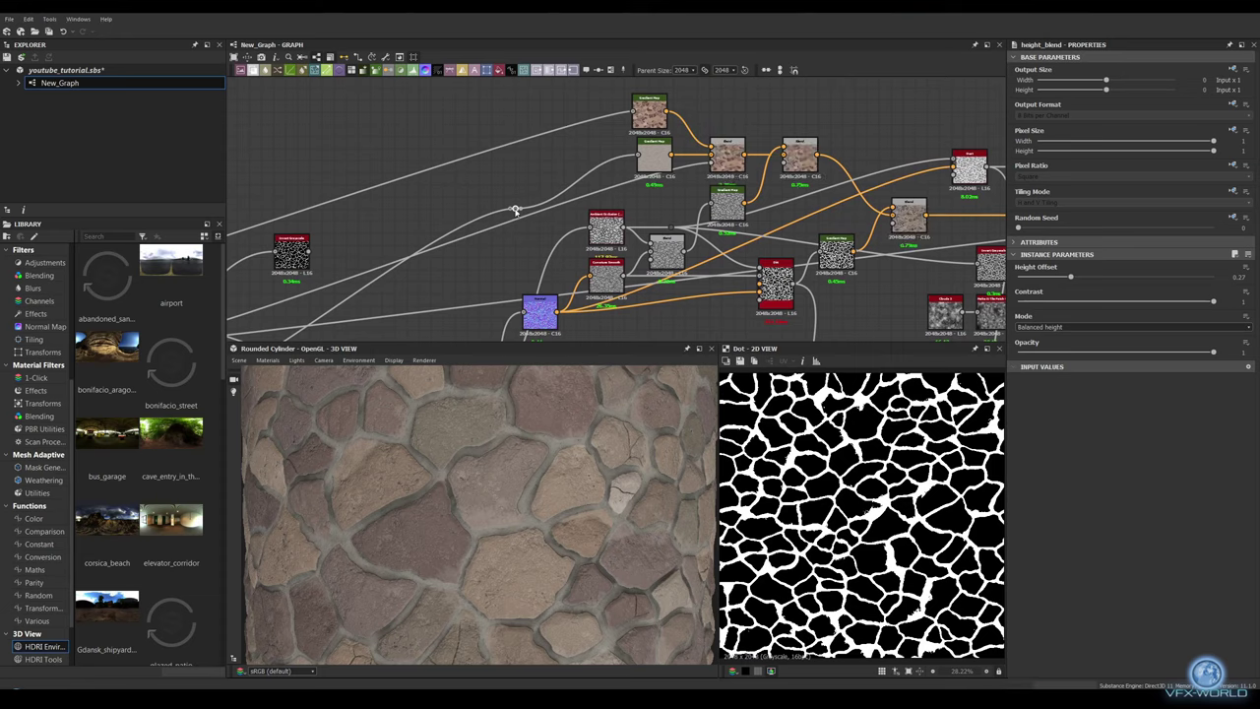
{"action": "mouse_move", "coordinate": [518, 210]}
{"action": "left_mouse_down"}
{"action": "mouse_move", "coordinate": [416, 187]}
{"action": "mouse_move", "coordinate": [397, 204]}
{"action": "mouse_move", "coordinate": [432, 232]}
{"action": "left_mouse_up"}
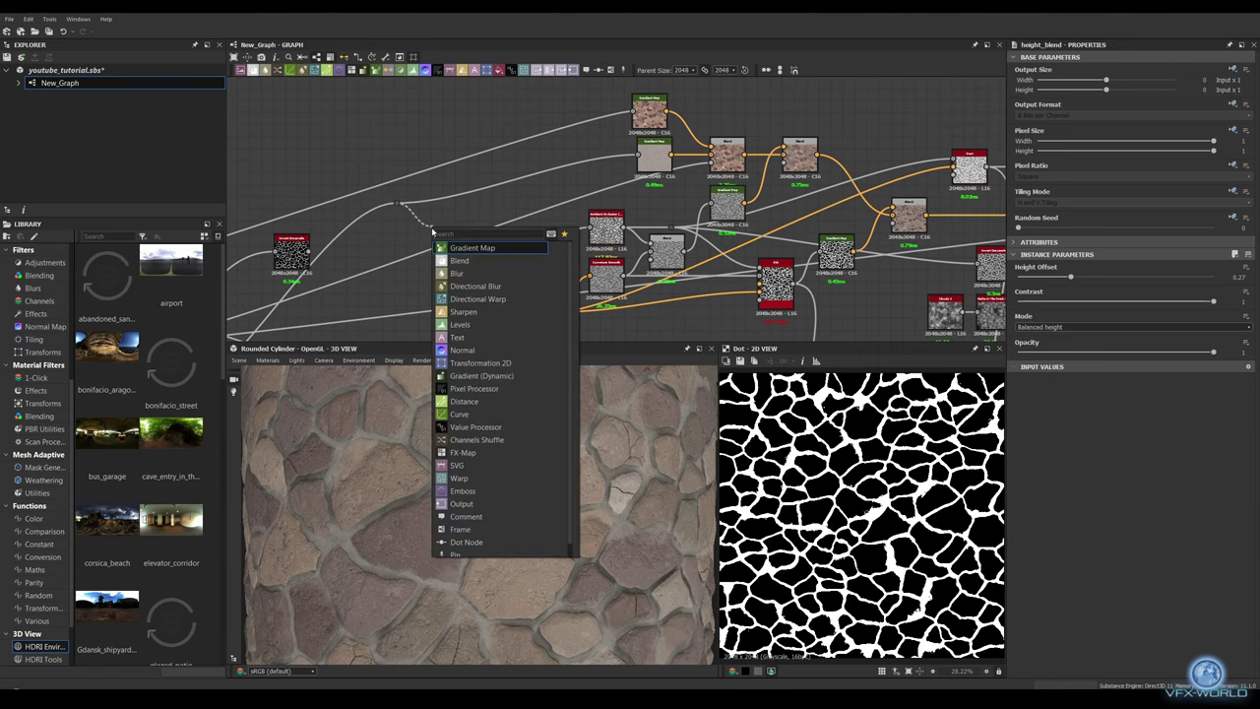
Step: Add an Invert Grayscale node after the Dot via the 'in' search and position it
{"action": "type", "text": "in"}
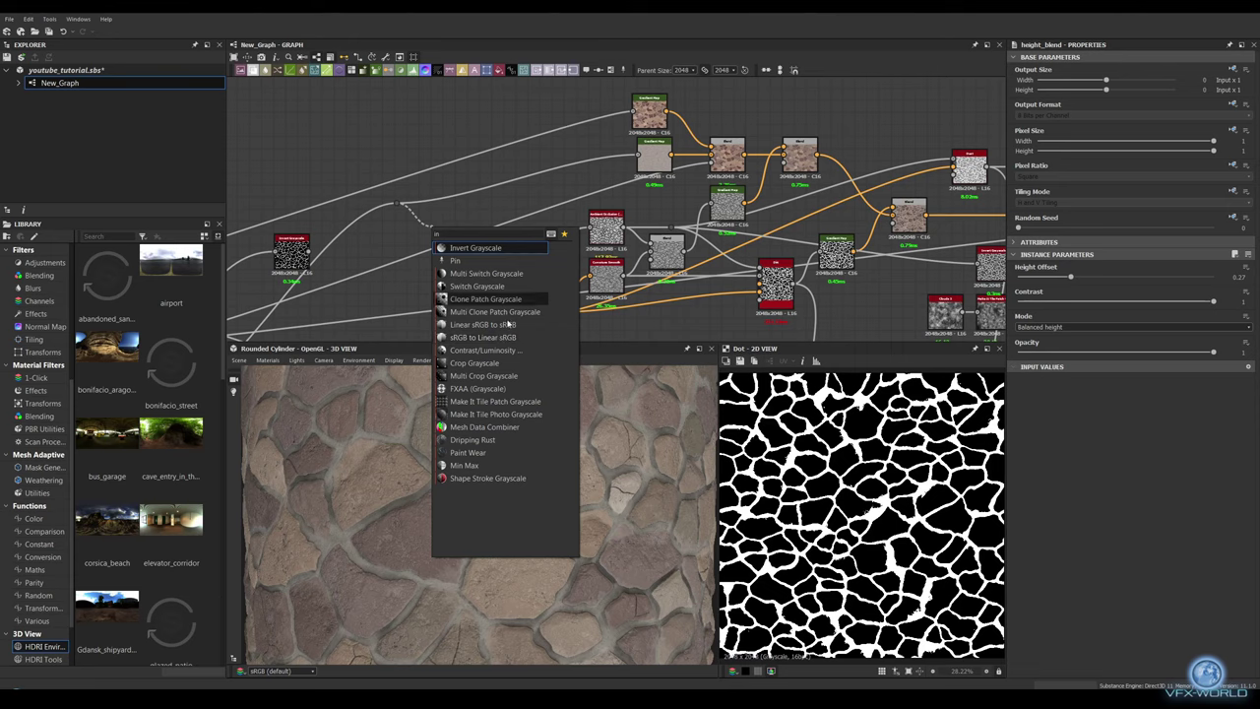
{"action": "left_click", "coordinate": [505, 248]}
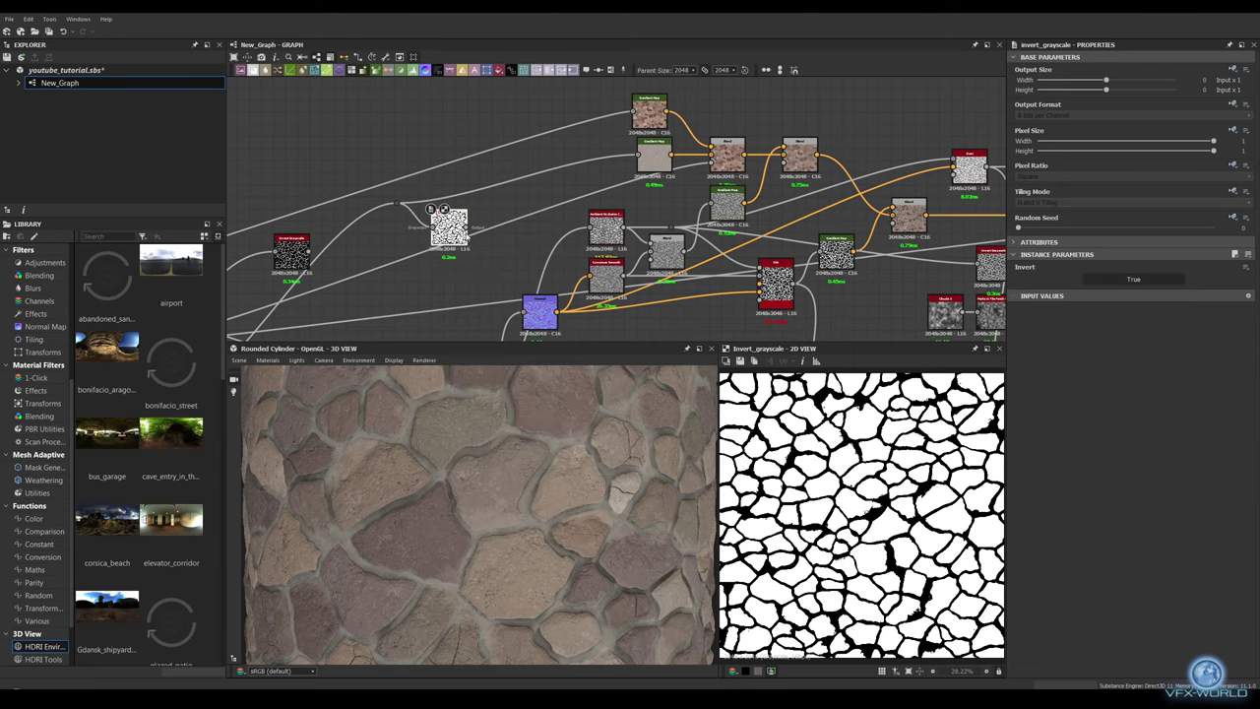
{"action": "mouse_move", "coordinate": [449, 226]}
{"action": "left_mouse_down"}
{"action": "mouse_move", "coordinate": [484, 262]}
{"action": "mouse_move", "coordinate": [460, 220]}
{"action": "mouse_move", "coordinate": [541, 222]}
{"action": "mouse_move", "coordinate": [713, 167]}
{"action": "left_mouse_up"}
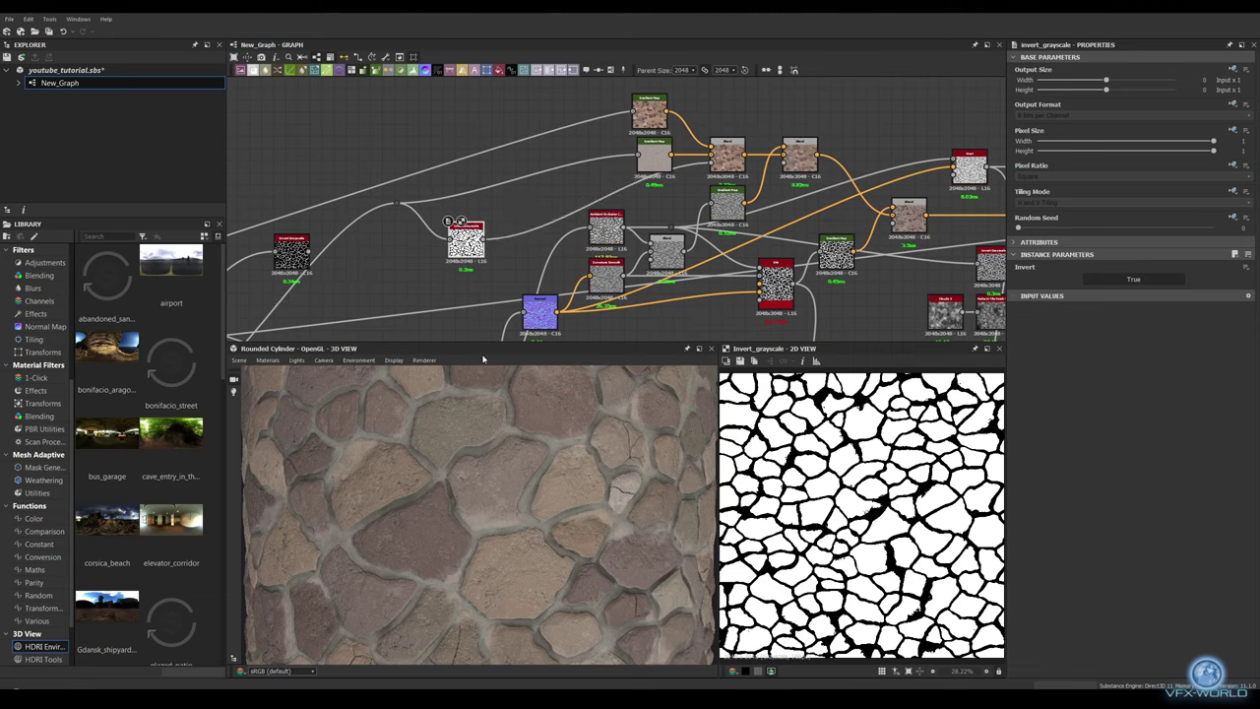
Step: Connect the inverted mask output into the input of the final node at the graph's right end
{"action": "mouse_move", "coordinate": [441, 281]}
{"action": "middle_mouse_down"}
{"action": "mouse_move", "coordinate": [422, 274]}
{"action": "mouse_move", "coordinate": [470, 255]}
{"action": "middle_mouse_up"}
{"action": "scroll", "coordinate": [451, 270], "scroll_direction": "down", "scroll_amount": 2}
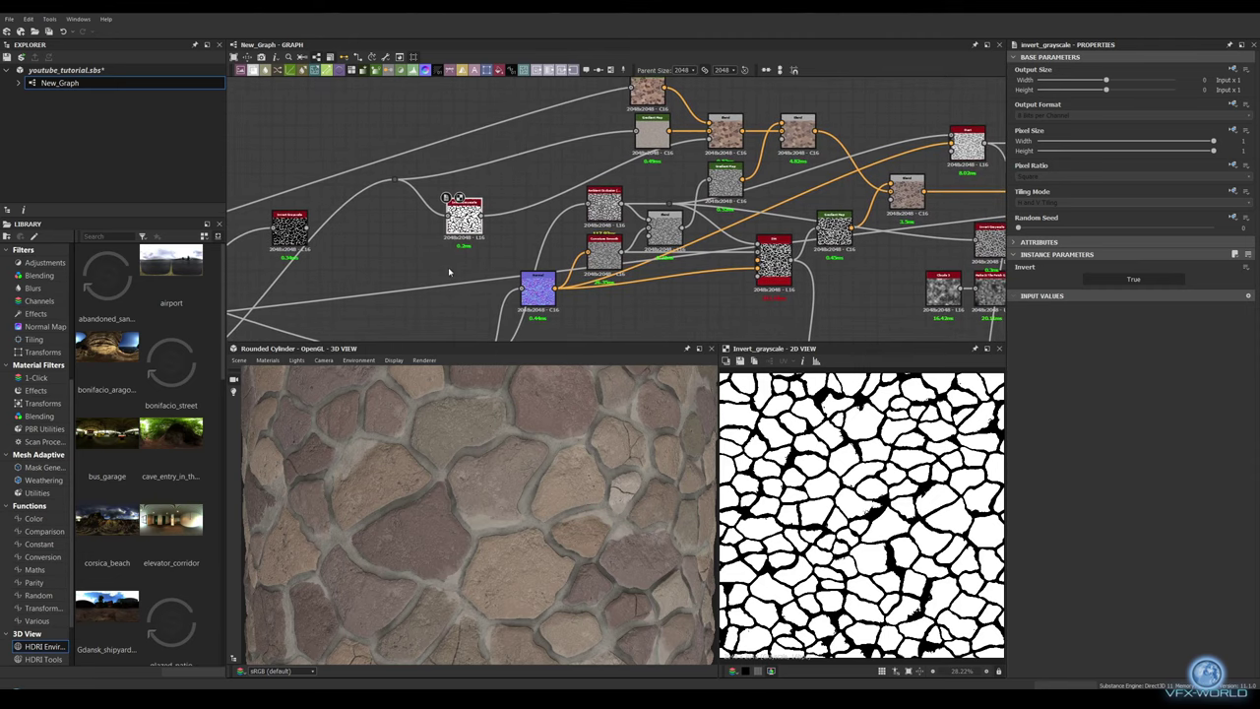
{"action": "scroll", "coordinate": [448, 267], "scroll_direction": "down", "scroll_amount": 2}
{"action": "scroll", "coordinate": [438, 258], "scroll_direction": "up", "scroll_amount": 1}
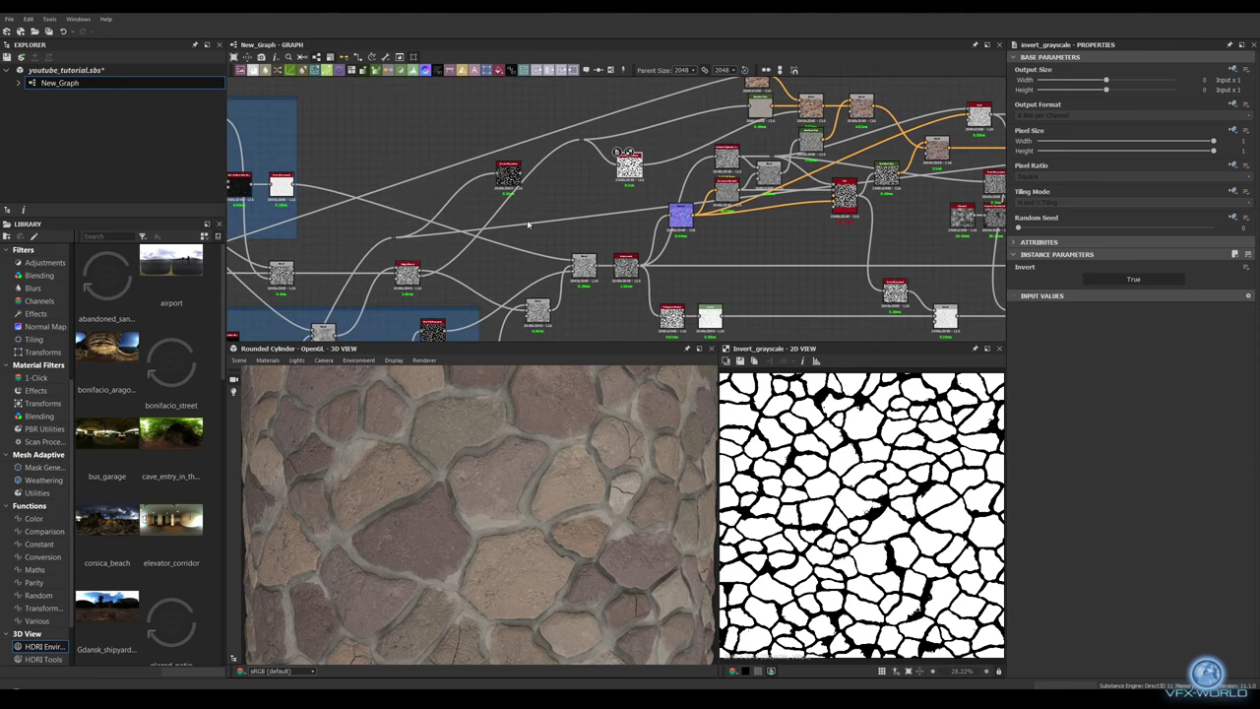
{"action": "middle_click_drag", "start_coordinate": [529, 224], "coordinate": [337, 264]}
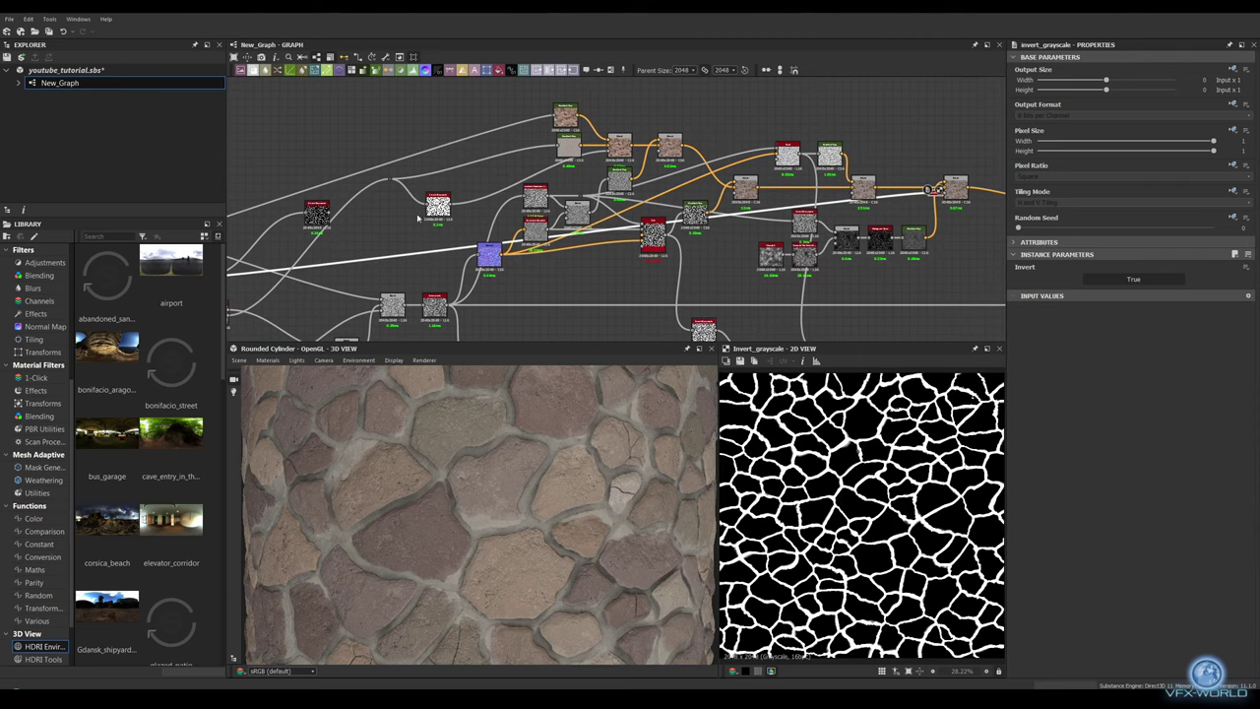
{"action": "mouse_move", "coordinate": [418, 218]}
{"action": "middle_mouse_down"}
{"action": "mouse_move", "coordinate": [443, 197]}
{"action": "mouse_move", "coordinate": [430, 169]}
{"action": "middle_mouse_up"}
{"action": "left_click_drag", "start_coordinate": [426, 166], "coordinate": [942, 192]}
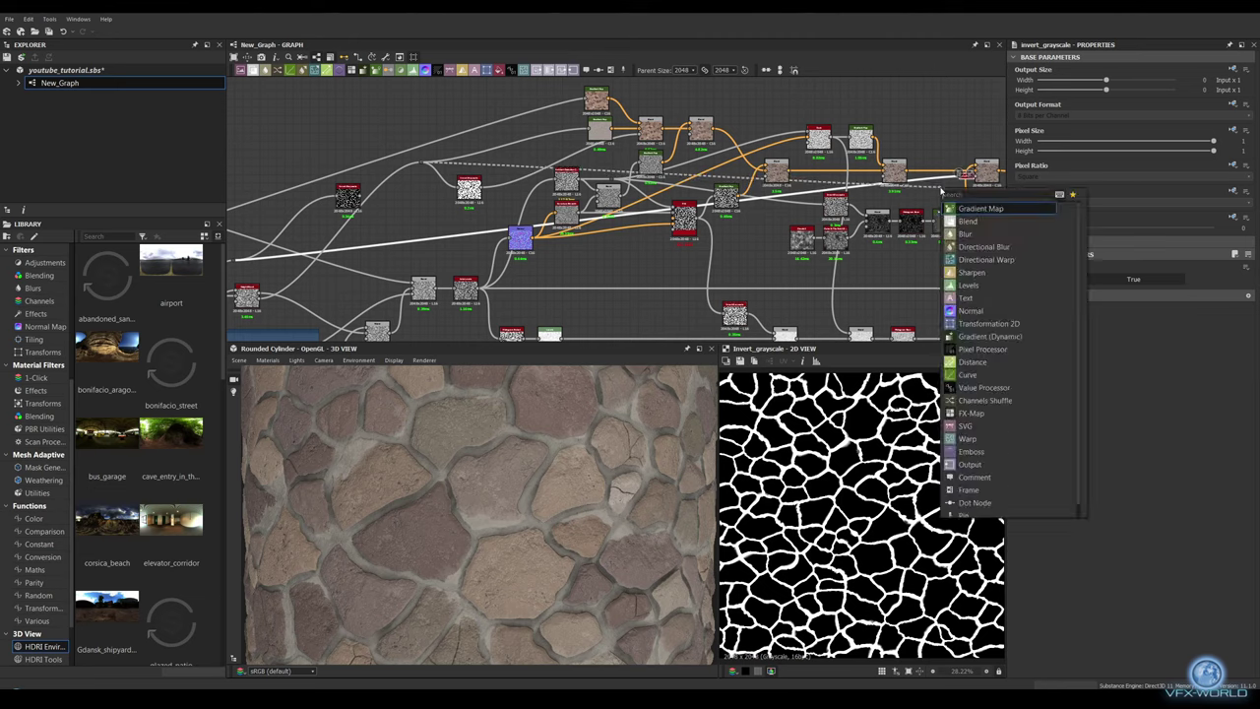
{"action": "left_click", "coordinate": [946, 194]}
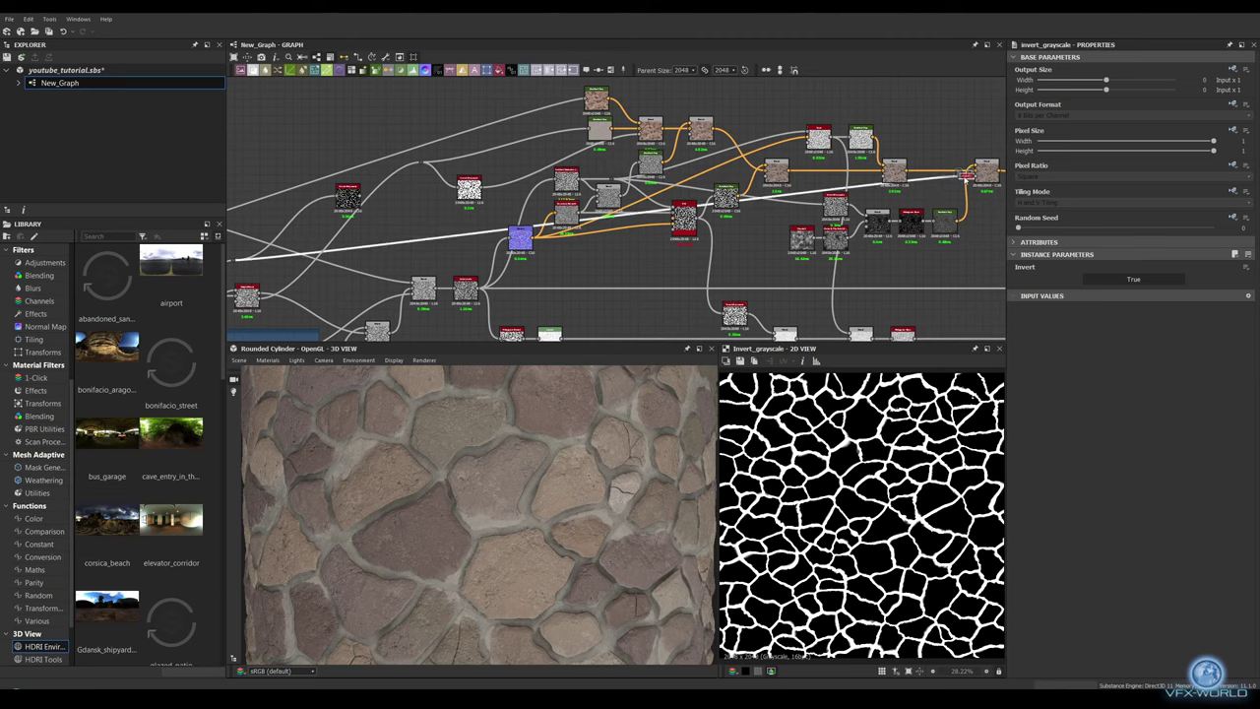
{"action": "left_click", "coordinate": [975, 197]}
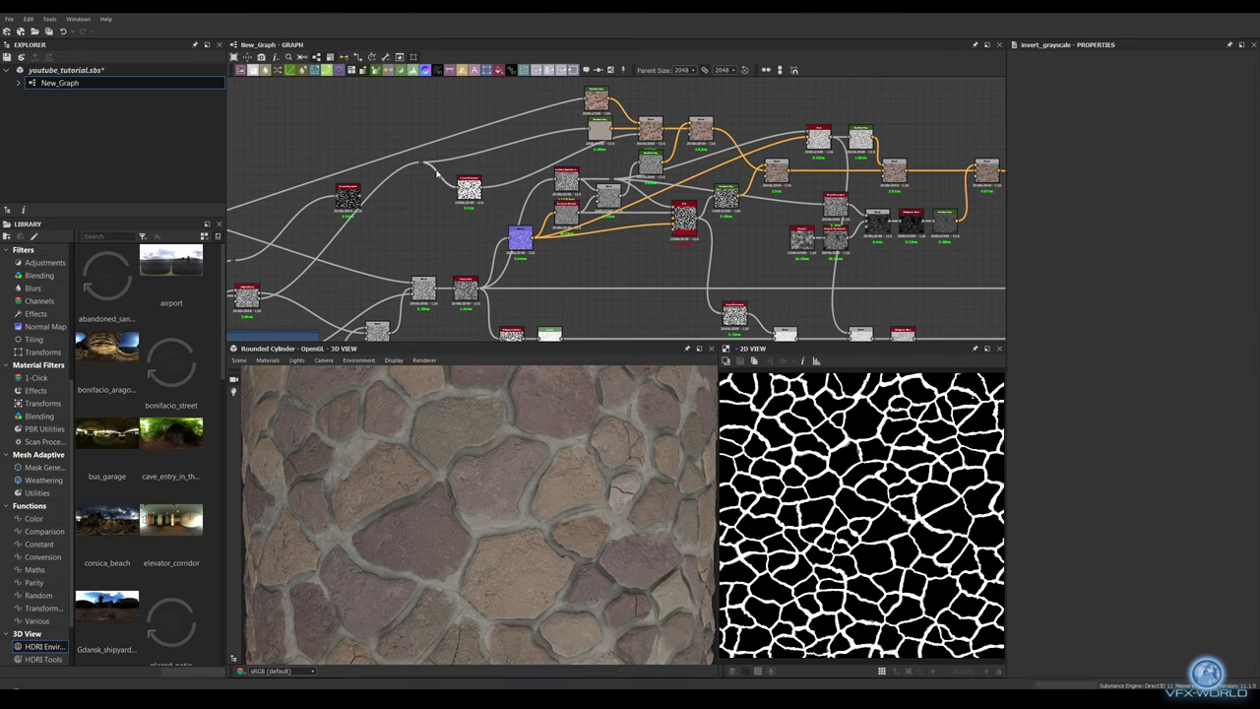
Step: Link the Invert Grayscale output to the output node and inspect the cylinder up close
{"action": "left_click_drag", "start_coordinate": [426, 166], "coordinate": [983, 179]}
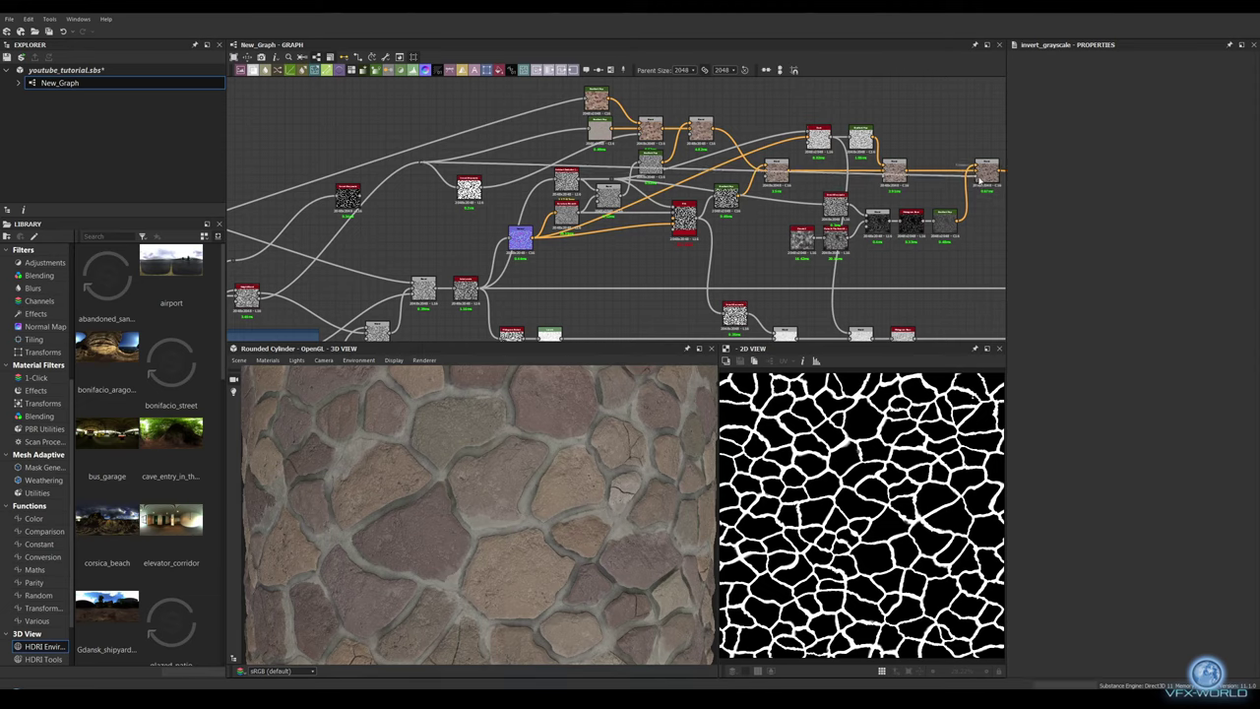
{"action": "mouse_move", "coordinate": [510, 537]}
{"action": "left_mouse_down"}
{"action": "mouse_move", "coordinate": [484, 495]}
{"action": "mouse_move", "coordinate": [509, 505]}
{"action": "mouse_move", "coordinate": [332, 506]}
{"action": "mouse_move", "coordinate": [419, 498]}
{"action": "mouse_move", "coordinate": [360, 505]}
{"action": "left_mouse_up"}
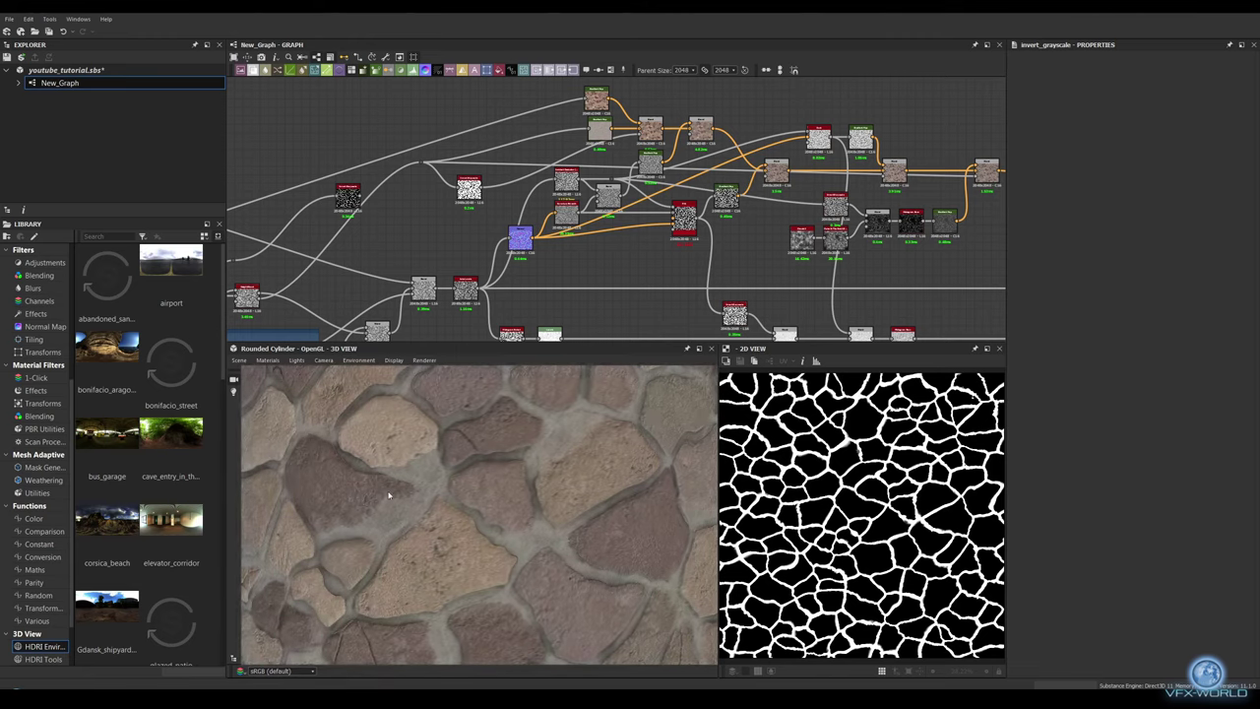
{"action": "scroll", "coordinate": [388, 490], "scroll_direction": "down", "scroll_amount": 3}
{"action": "scroll", "coordinate": [388, 490], "scroll_direction": "down", "scroll_amount": 2}
{"action": "scroll", "coordinate": [423, 504], "scroll_direction": "down", "scroll_amount": 2}
{"action": "mouse_move", "coordinate": [423, 504]}
{"action": "left_mouse_down"}
{"action": "mouse_move", "coordinate": [473, 494]}
{"action": "mouse_move", "coordinate": [630, 307]}
{"action": "left_mouse_up"}
Step: Pan across the graph to review the framed node groups on both sides
{"action": "middle_click_drag", "start_coordinate": [606, 263], "coordinate": [781, 247]}
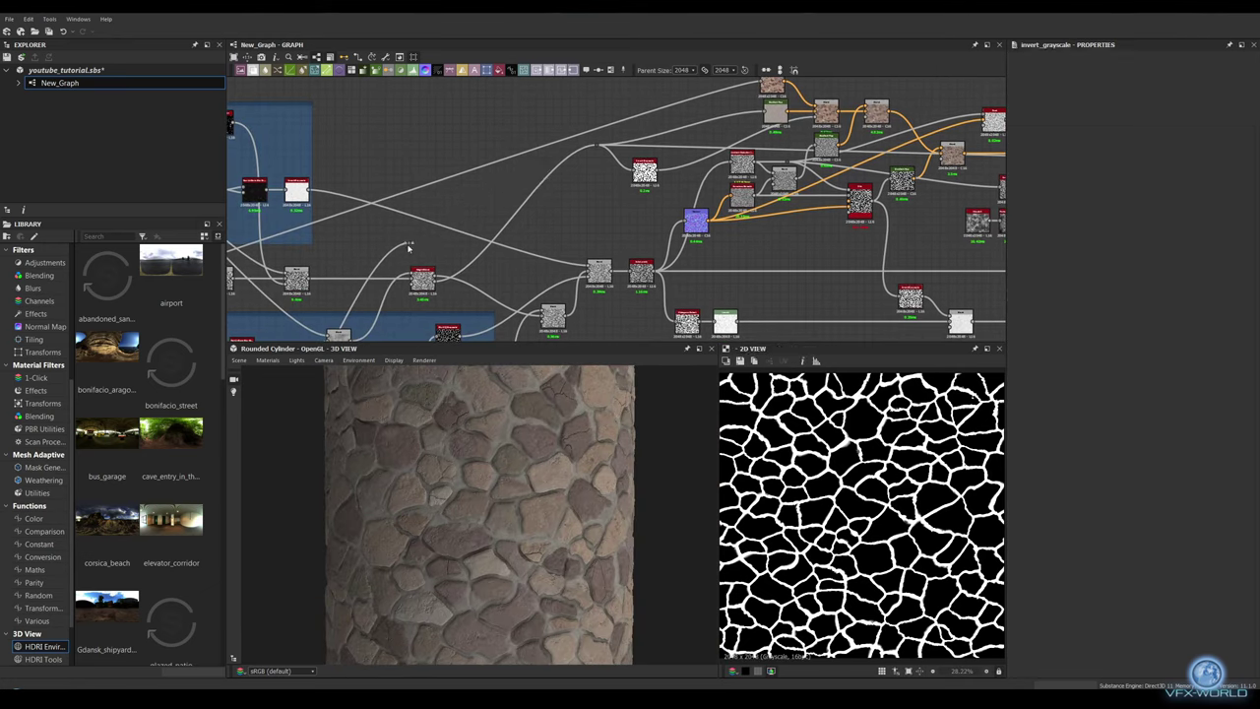
{"action": "middle_click_drag", "start_coordinate": [433, 205], "coordinate": [492, 148]}
{"action": "scroll", "coordinate": [518, 208], "scroll_direction": "down", "scroll_amount": 1}
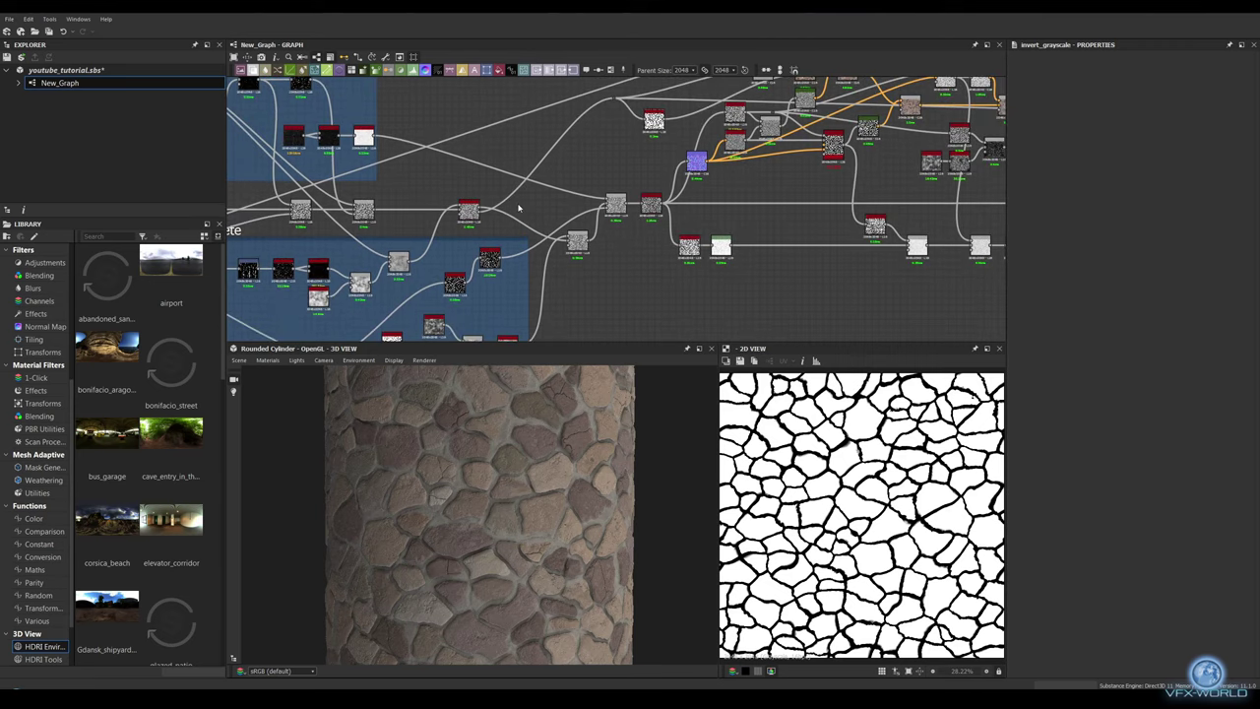
{"action": "middle_click_drag", "start_coordinate": [518, 208], "coordinate": [410, 245]}
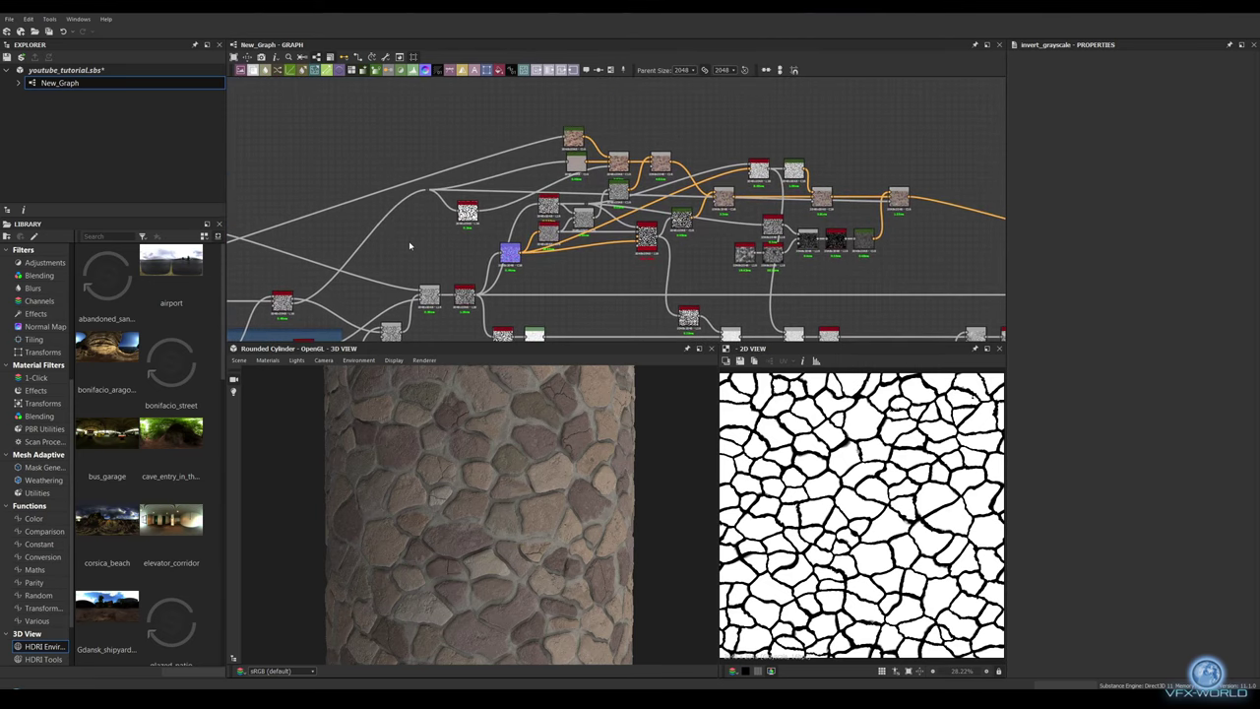
{"action": "middle_click_drag", "start_coordinate": [445, 238], "coordinate": [412, 256]}
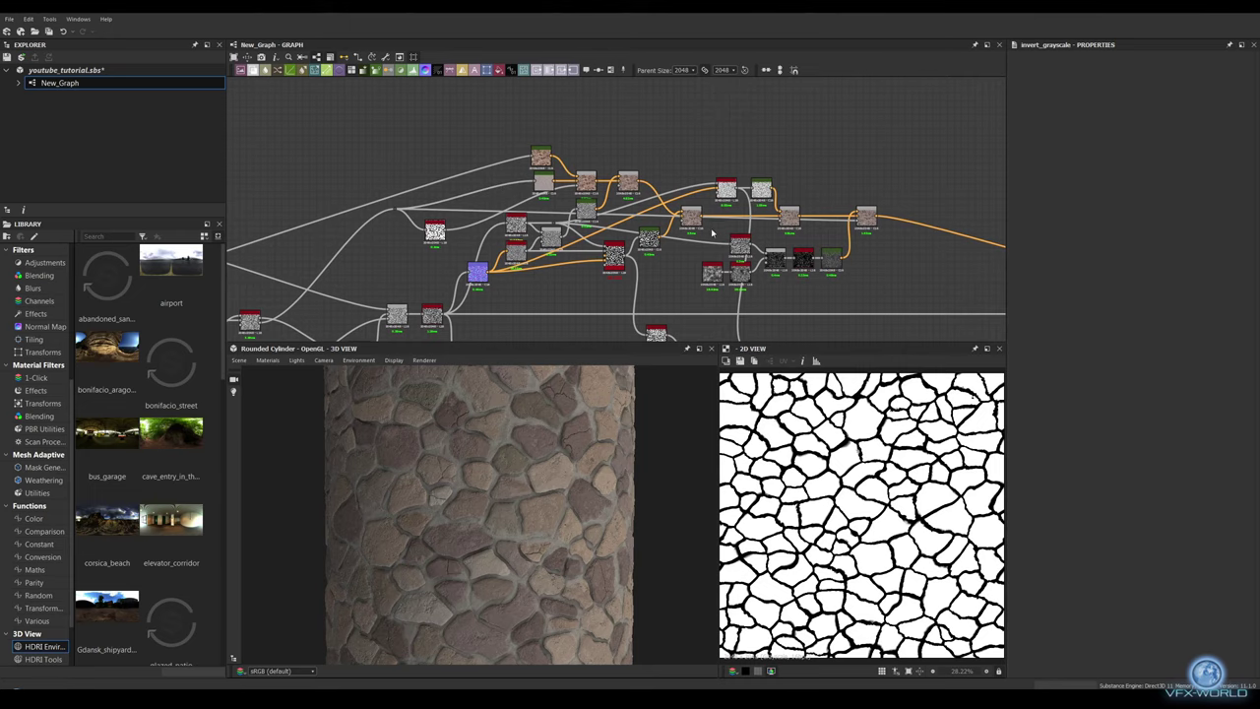
{"action": "middle_click_drag", "start_coordinate": [599, 273], "coordinate": [675, 233]}
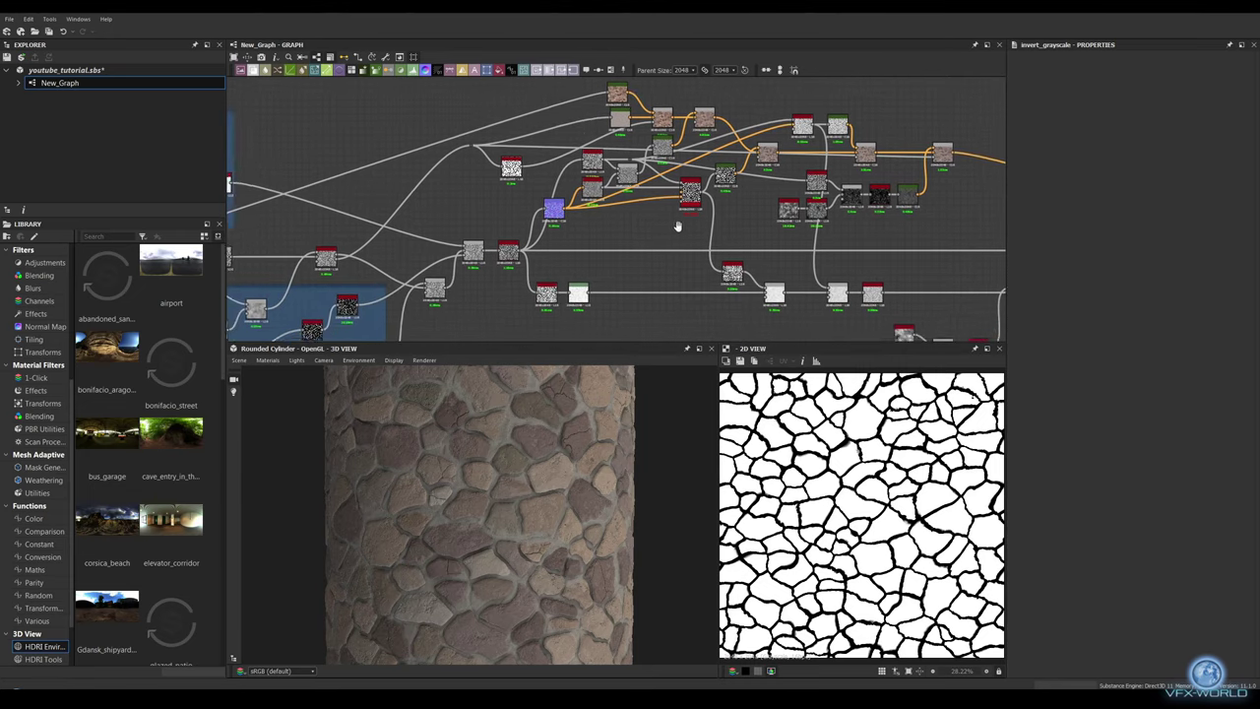
{"action": "middle_click_drag", "start_coordinate": [404, 279], "coordinate": [547, 253]}
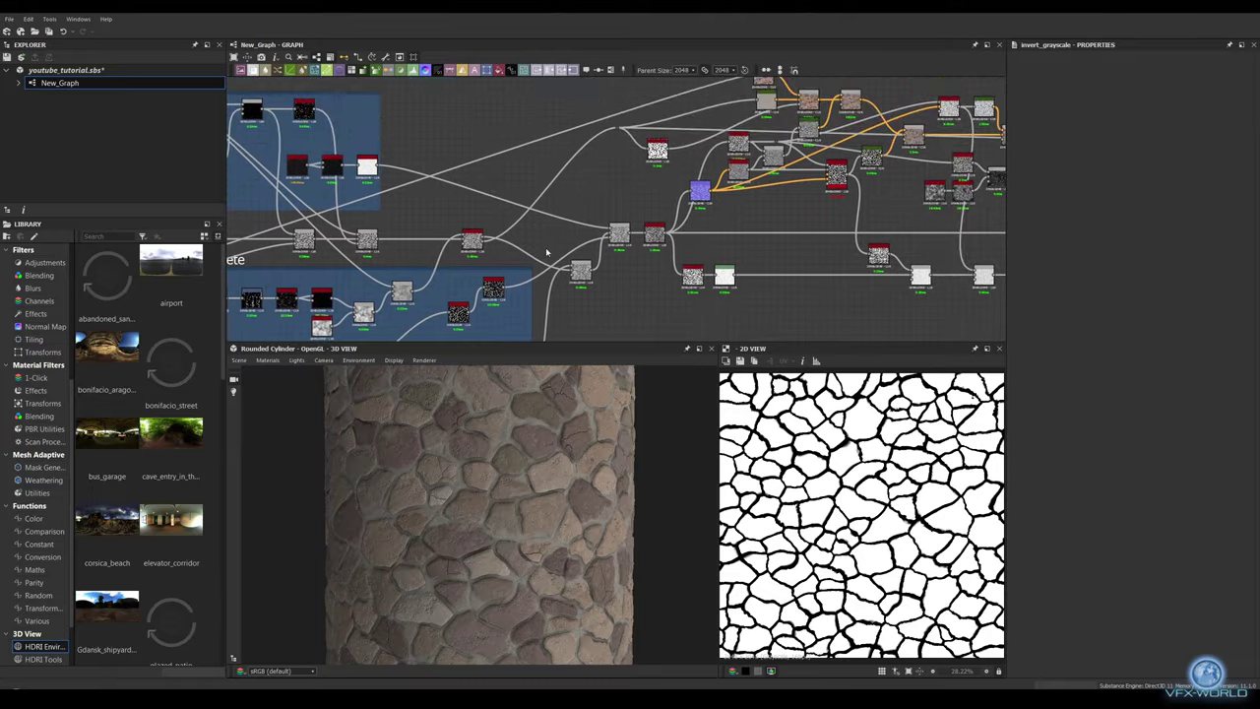